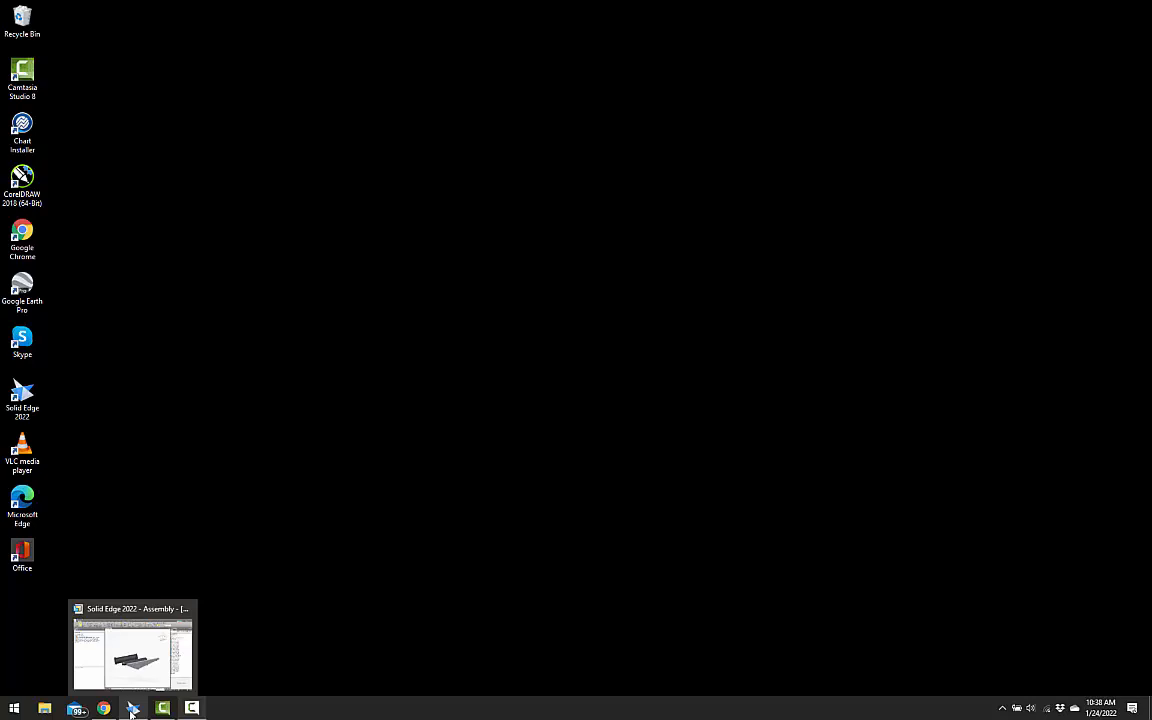
Switch to Solid Edge and create a new assembly from the ansi inch assembly template
click(125, 640)
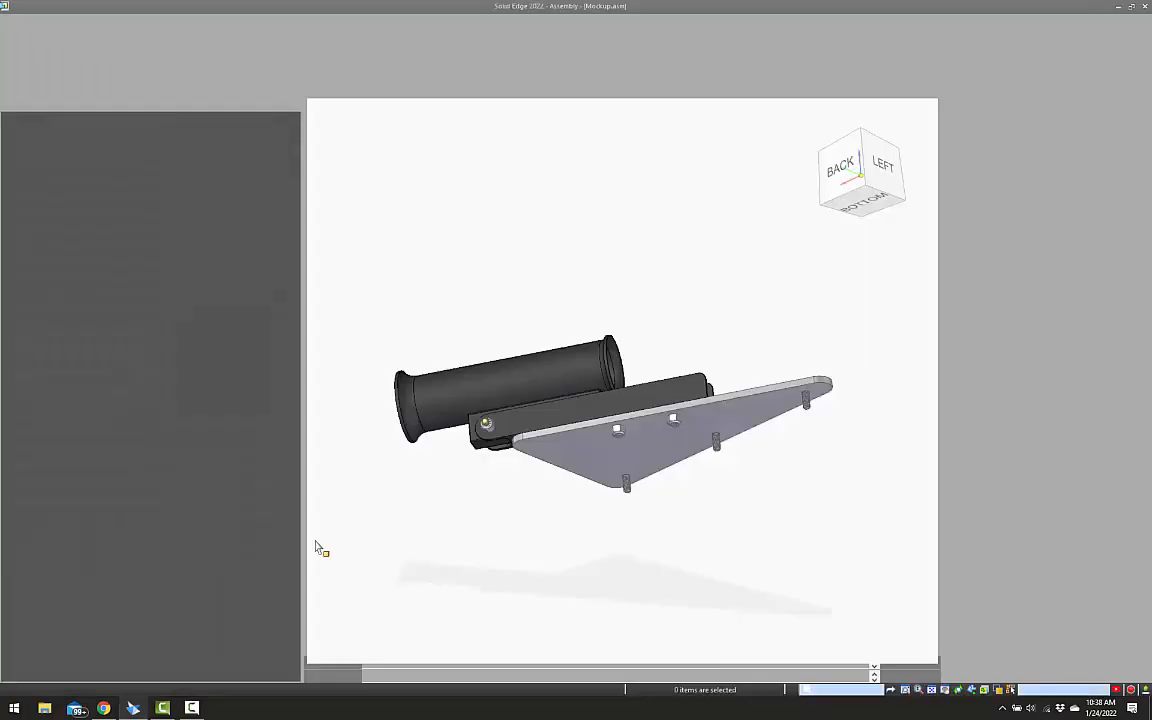
click(369, 89)
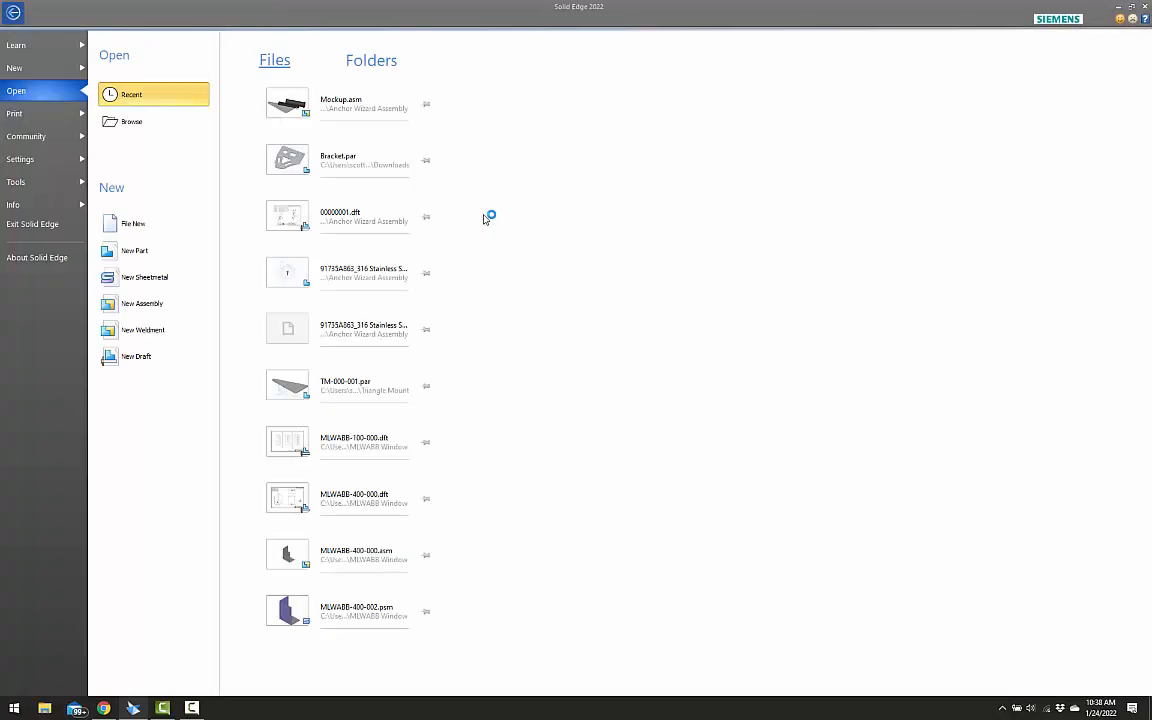
mouse_move(333, 211)
click(26, 70)
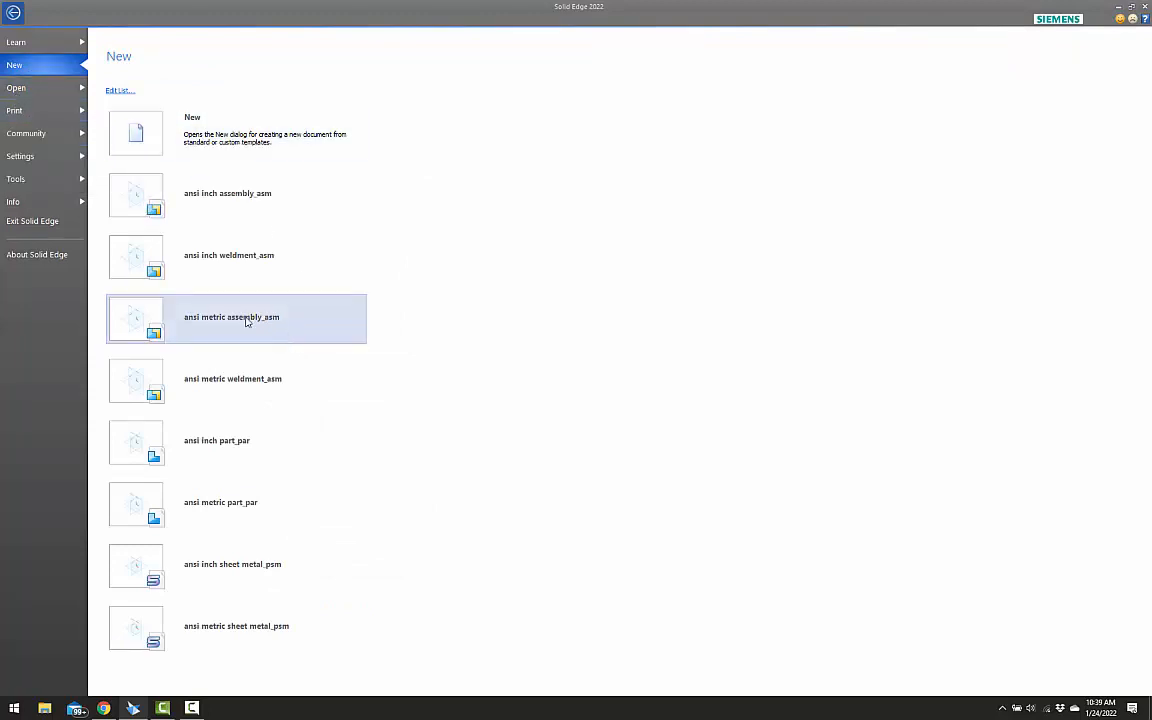
mouse_move(295, 207)
click(251, 207)
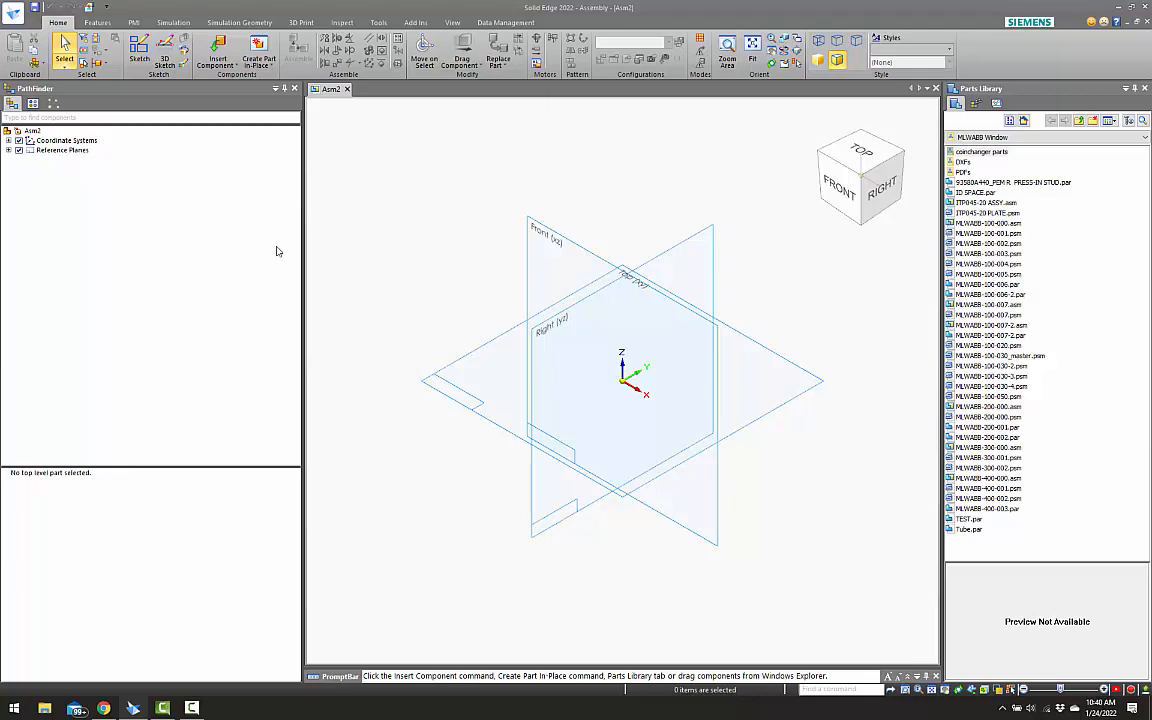
Sketch a 72 by 36 in rectangle on the Top (xy) plane, centred on the origin
click(139, 50)
click(424, 350)
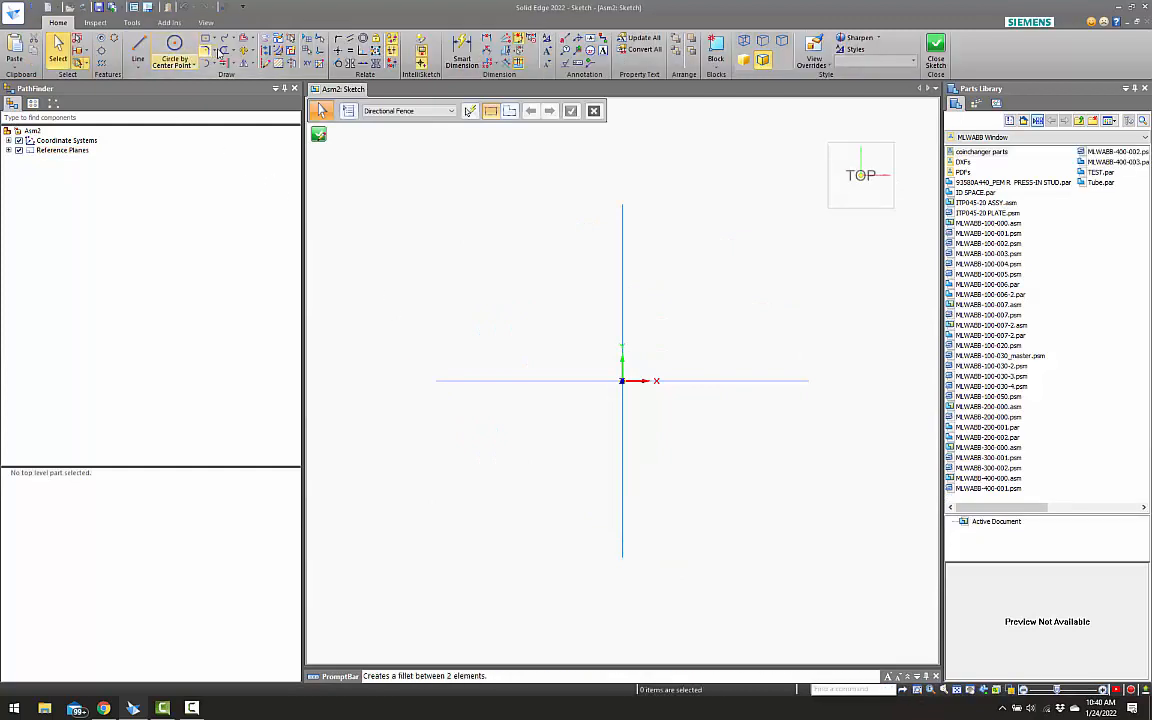
click(205, 39)
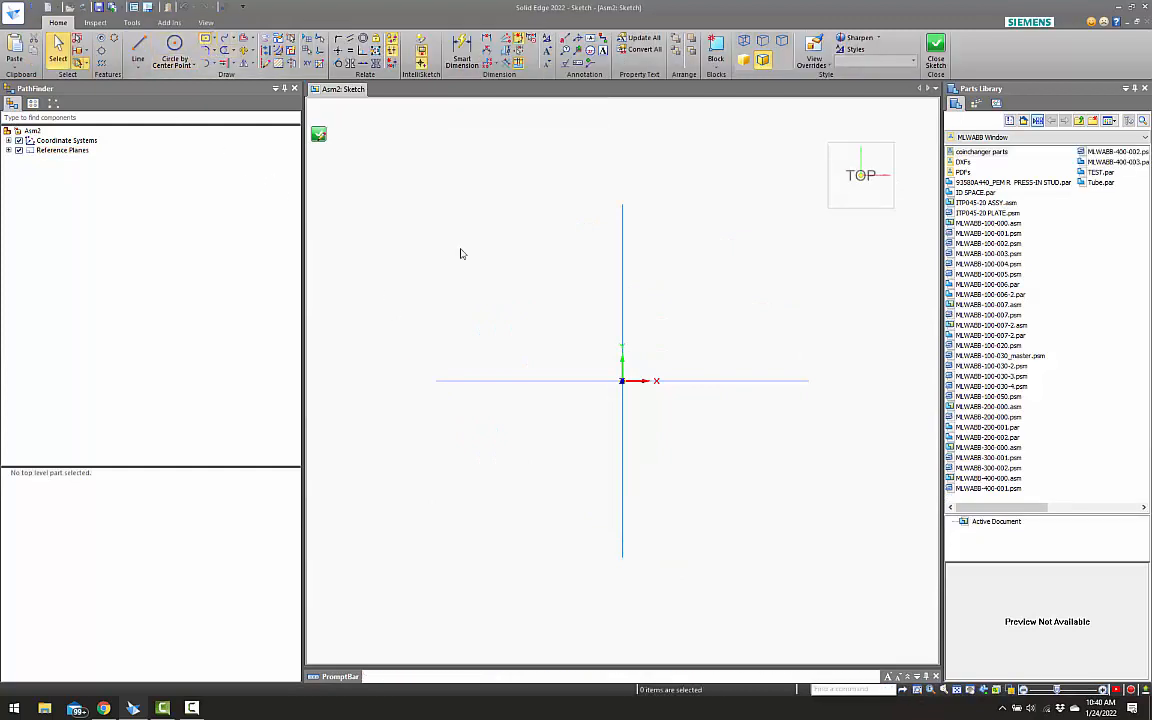
click(622, 381)
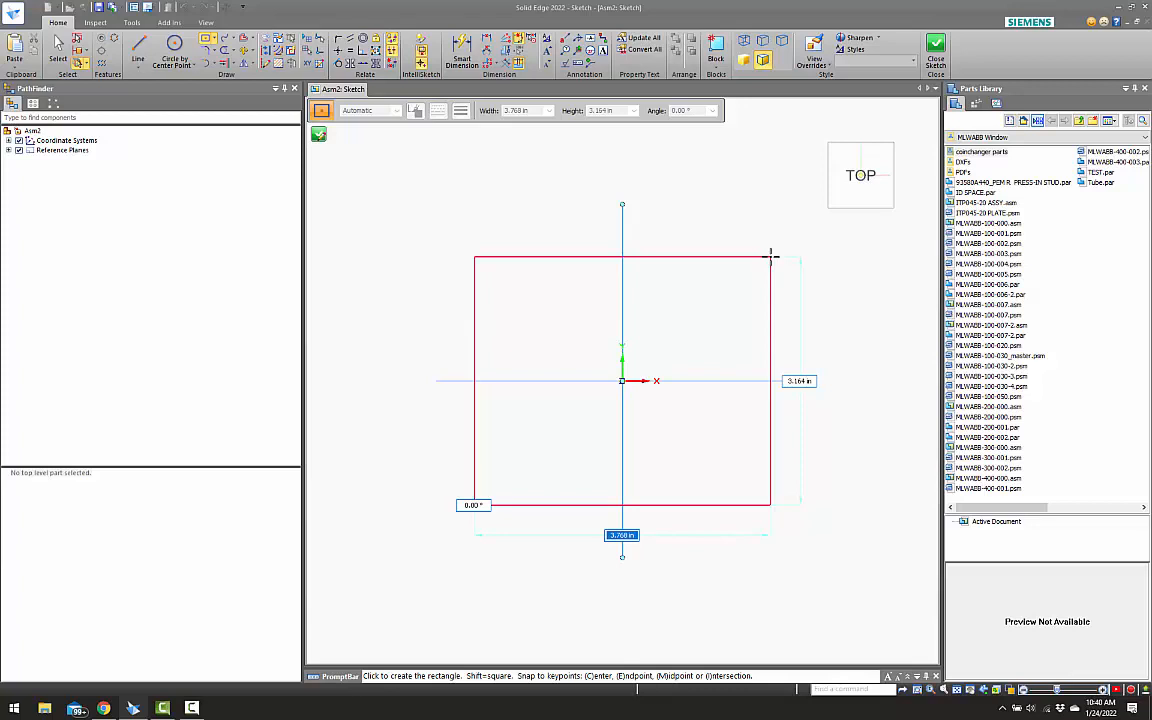
text(72)
key(Tab)
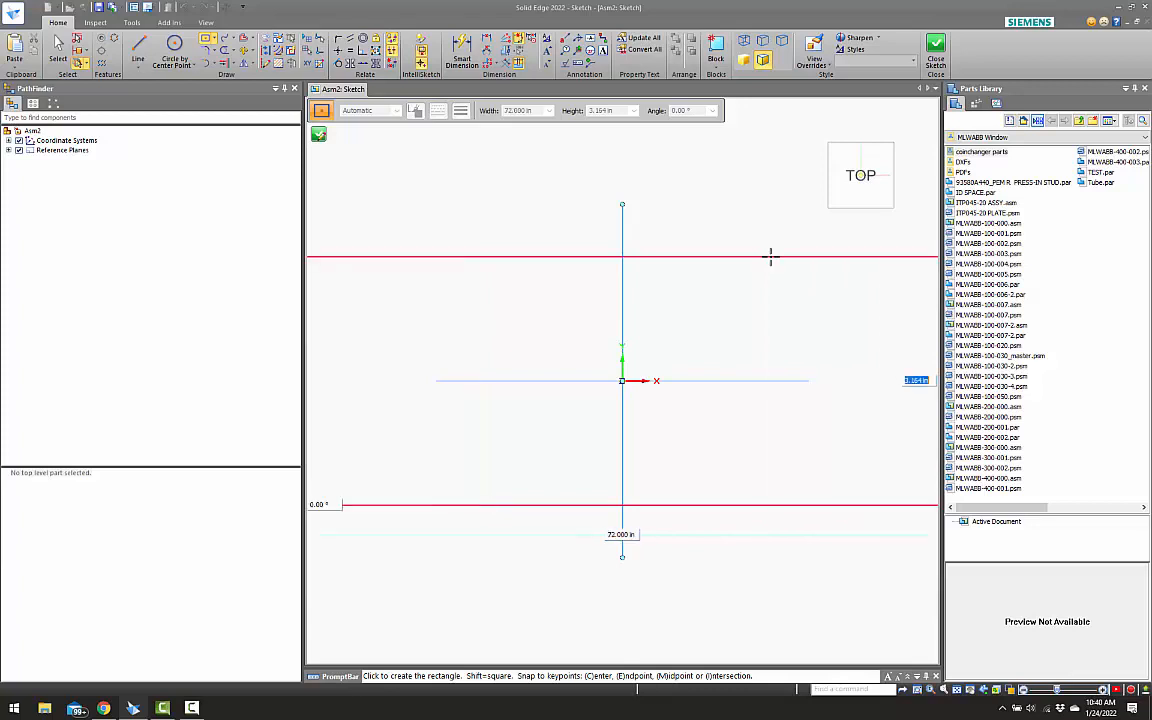
text(36)
key(Tab)
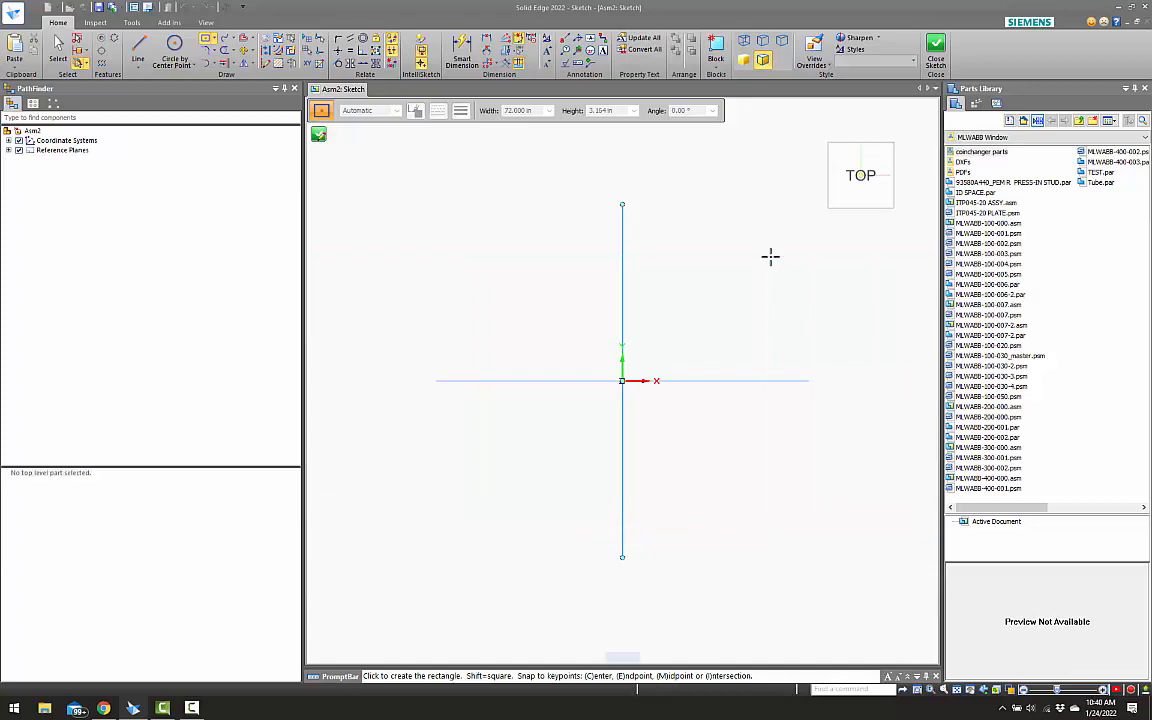
click(770, 257)
scroll(763, 347, down, 5)
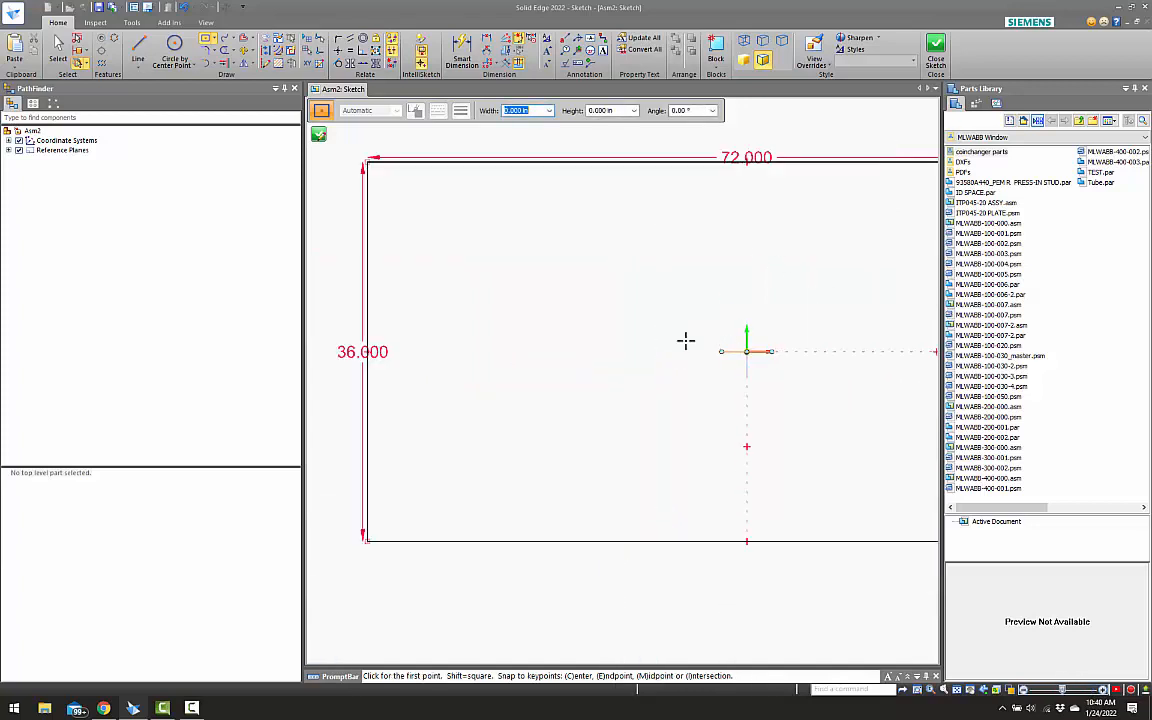
key(ctrl+i)
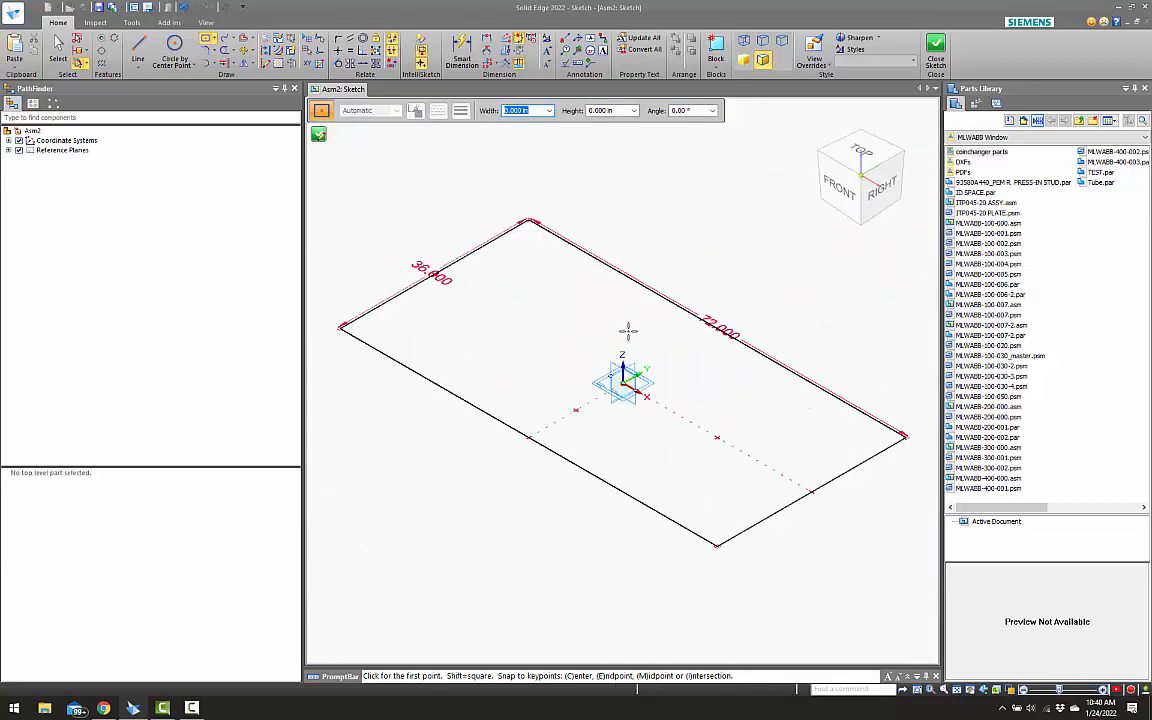
key(Escape)
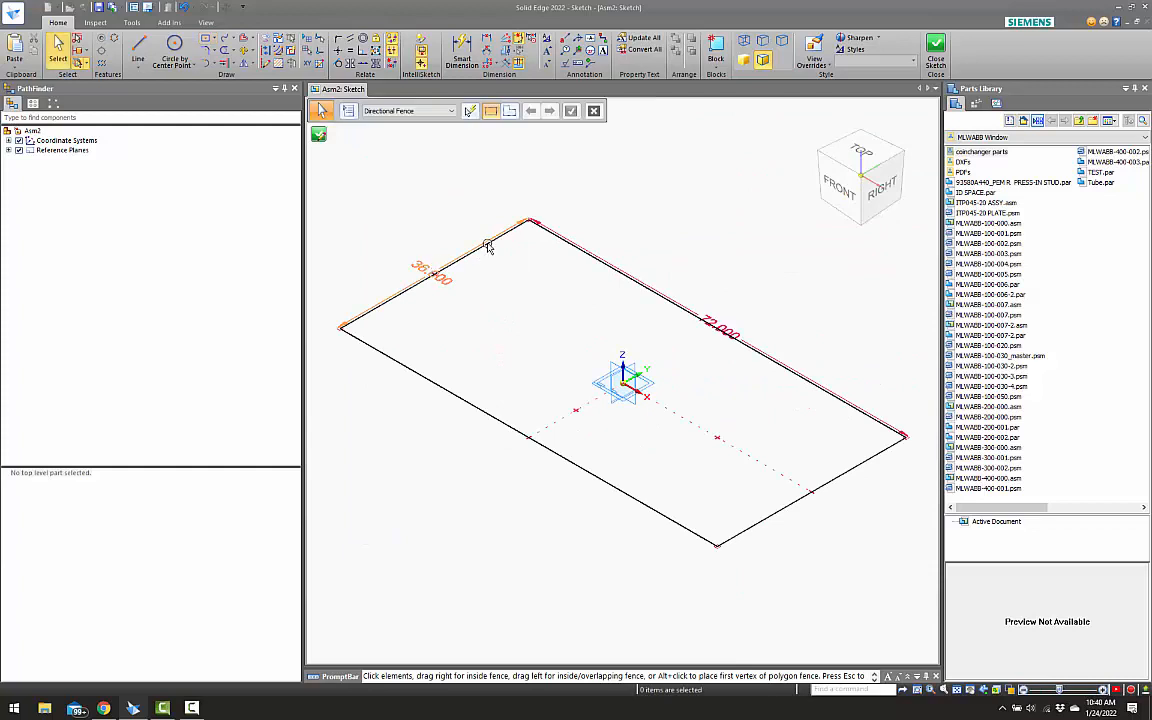
Close the rectangle sketch and finish it, returning to the assembly
click(935, 50)
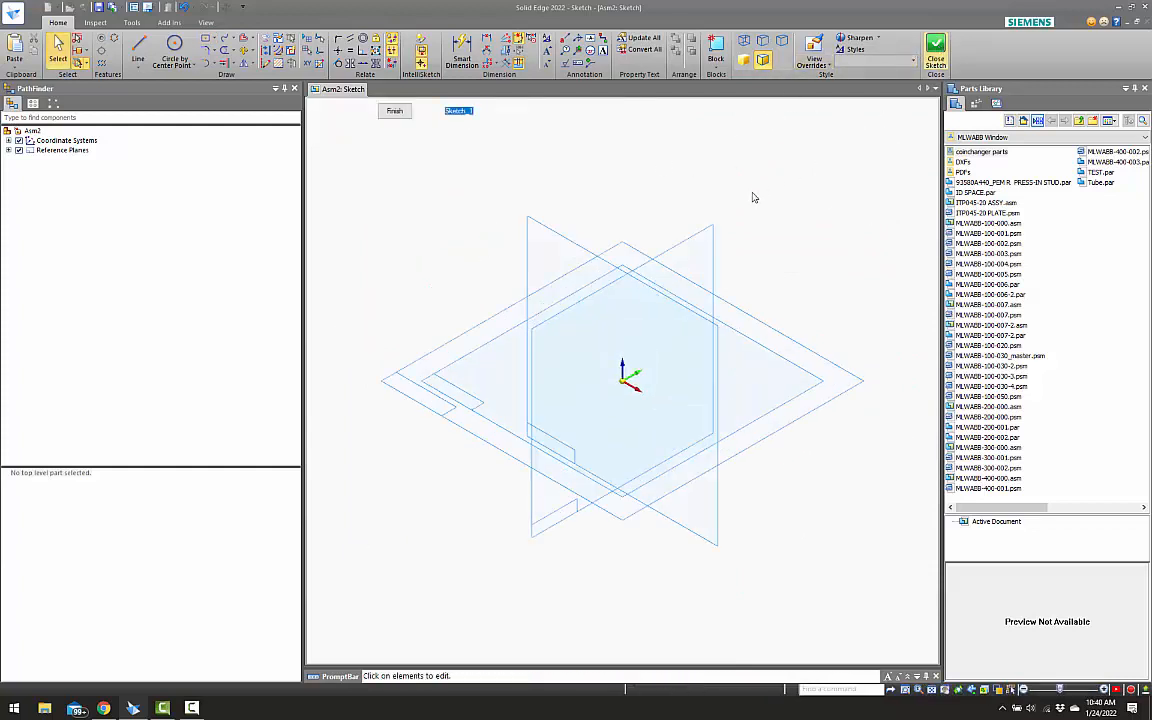
click(395, 114)
key(Escape)
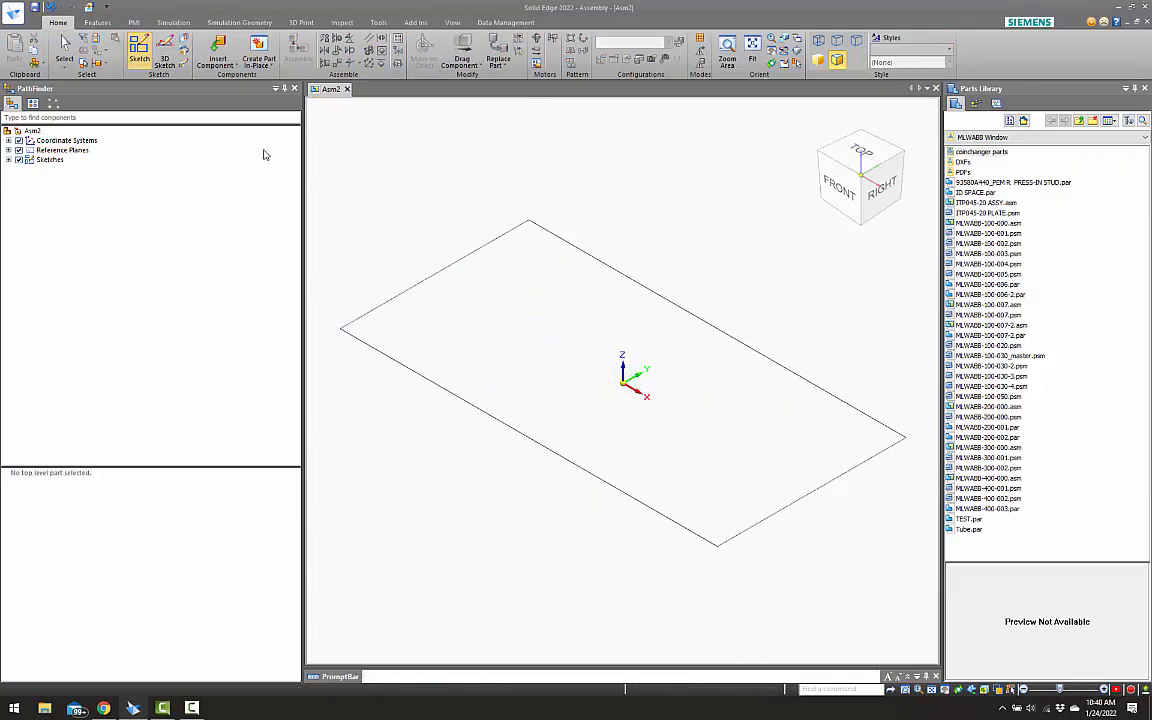
Start a 3D sketch and draw a 48 in vertical line along Z from the rectangle's front-left corner
click(168, 50)
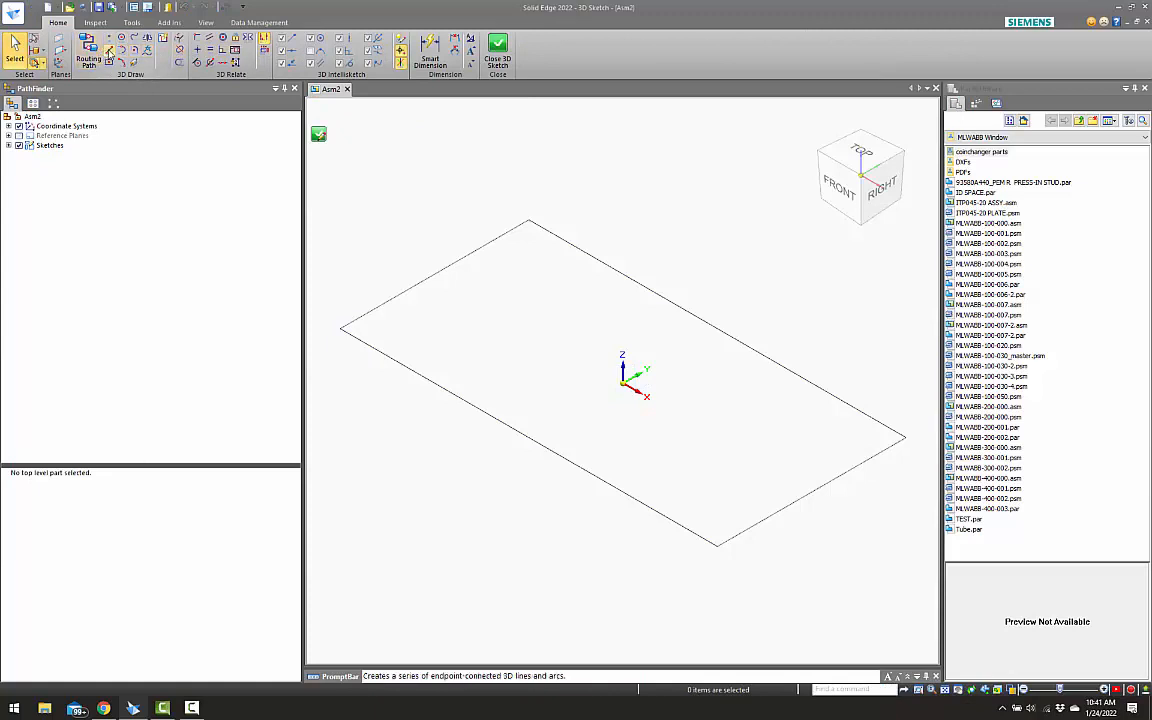
click(108, 52)
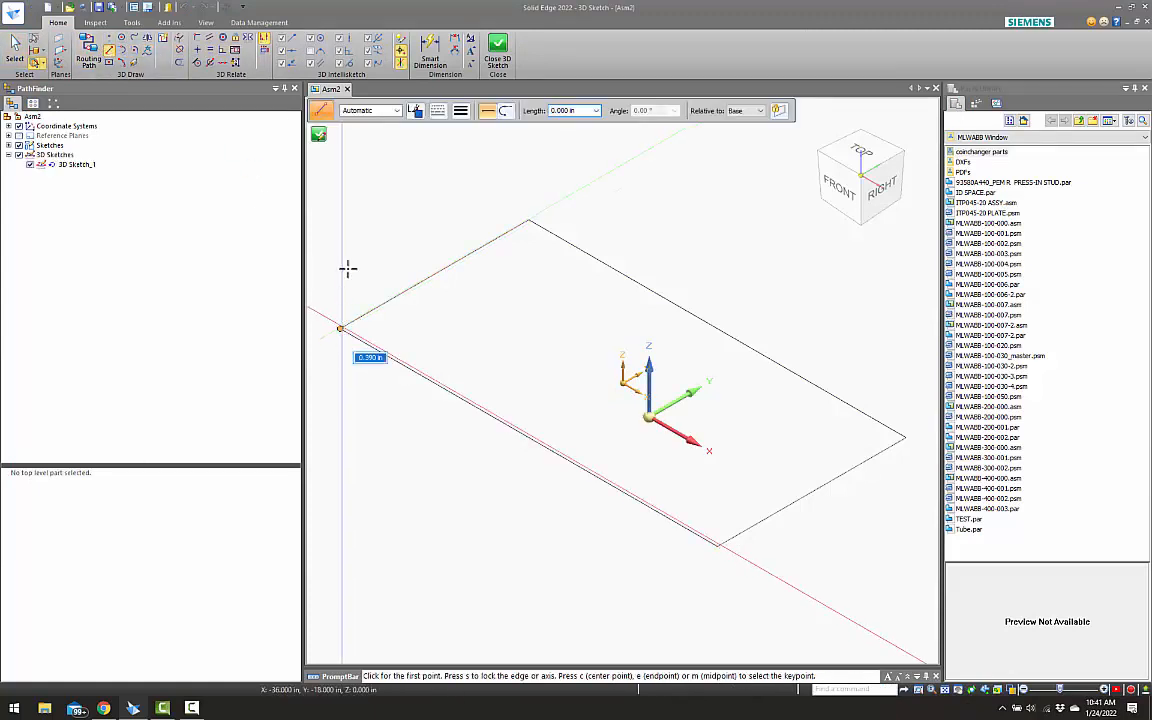
click(347, 268)
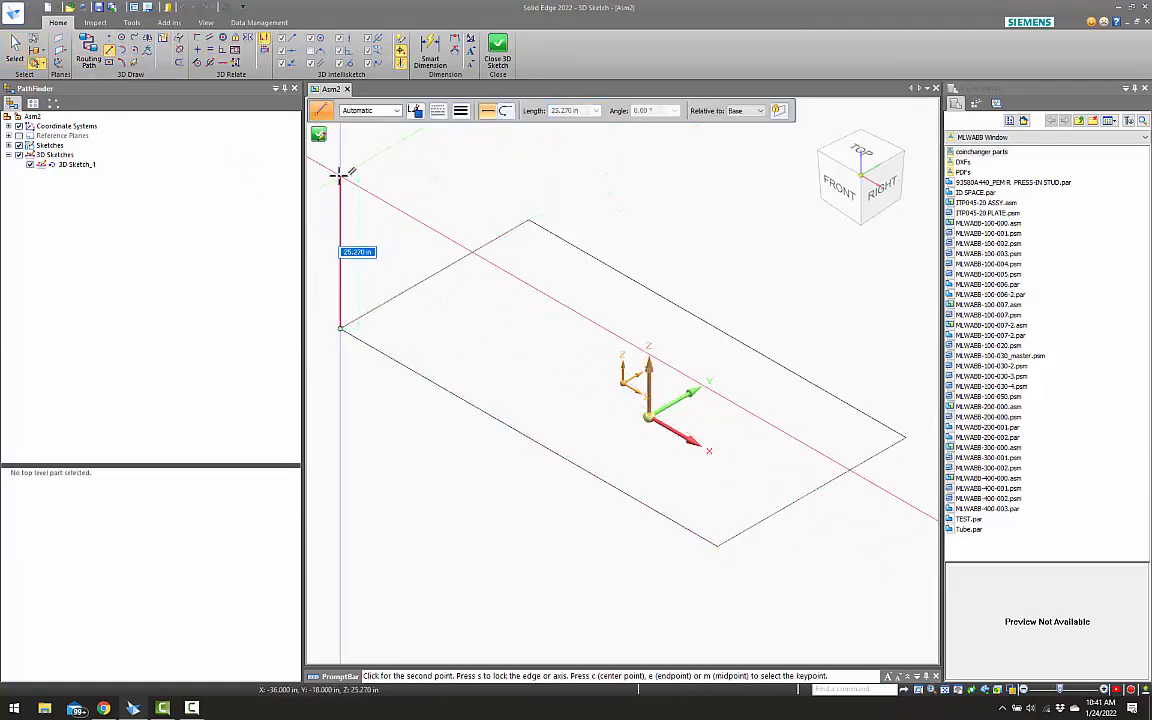
text(48)
key(Return)
scroll(385, 270, down, 3)
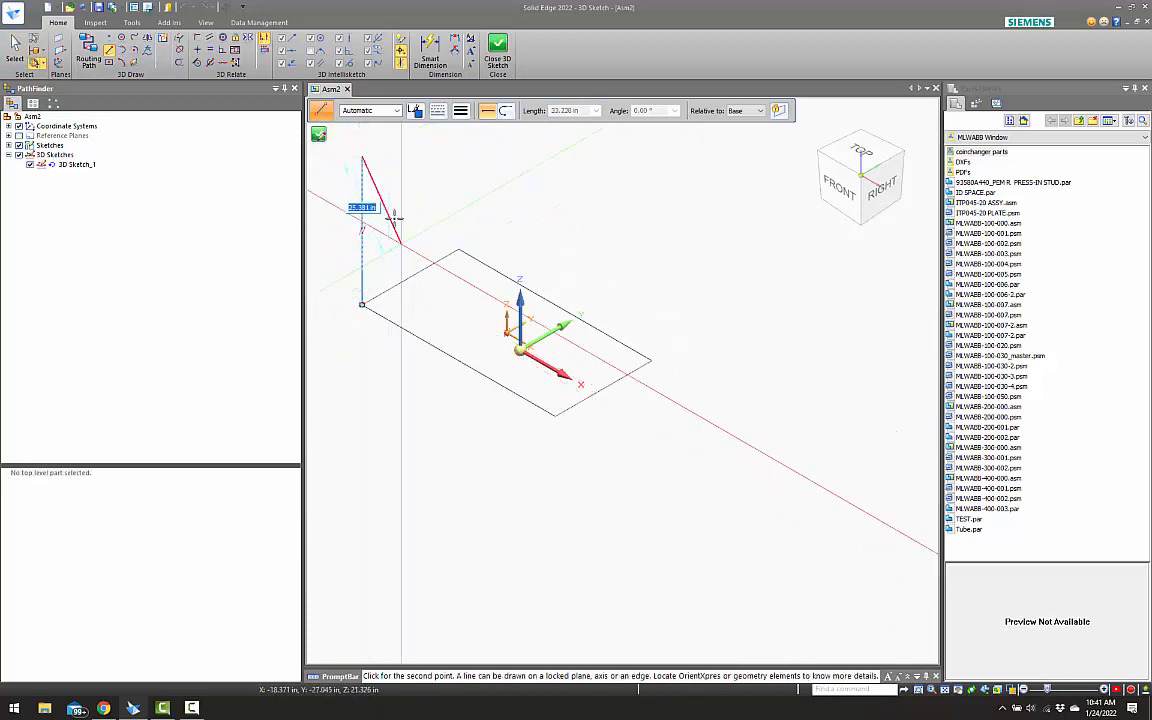
key(Escape)
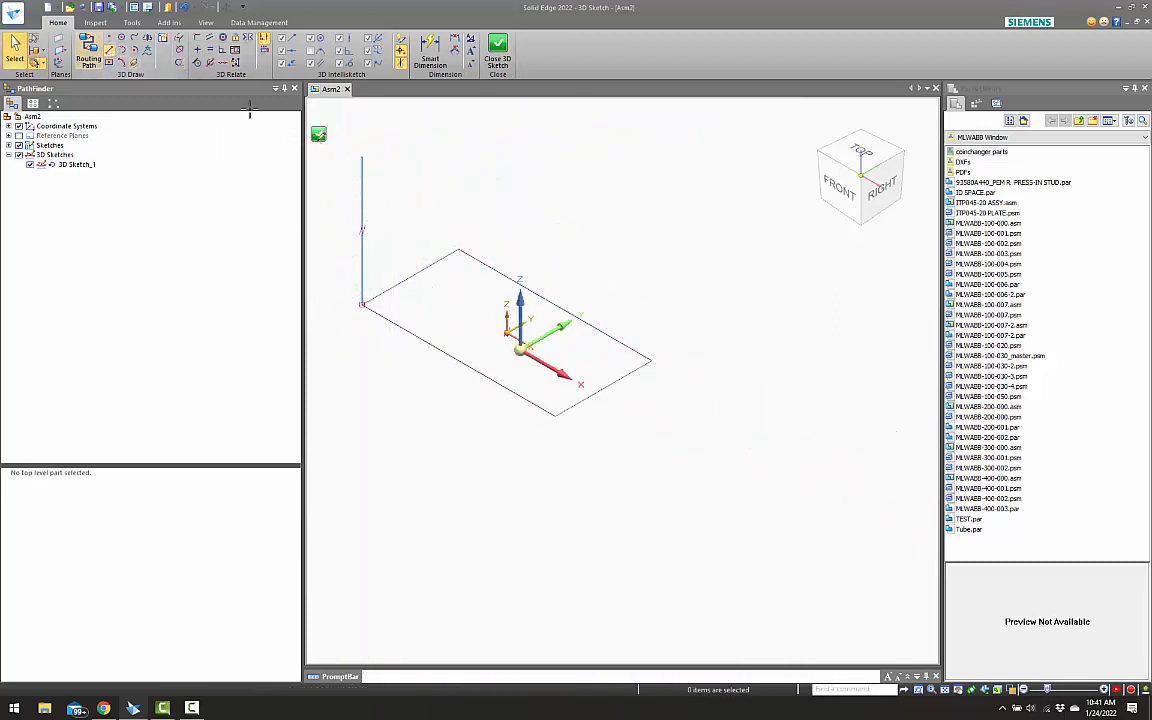
Draw freehand vertical lines upward along Z from the rectangle's other three corners
key(l)
click(459, 249)
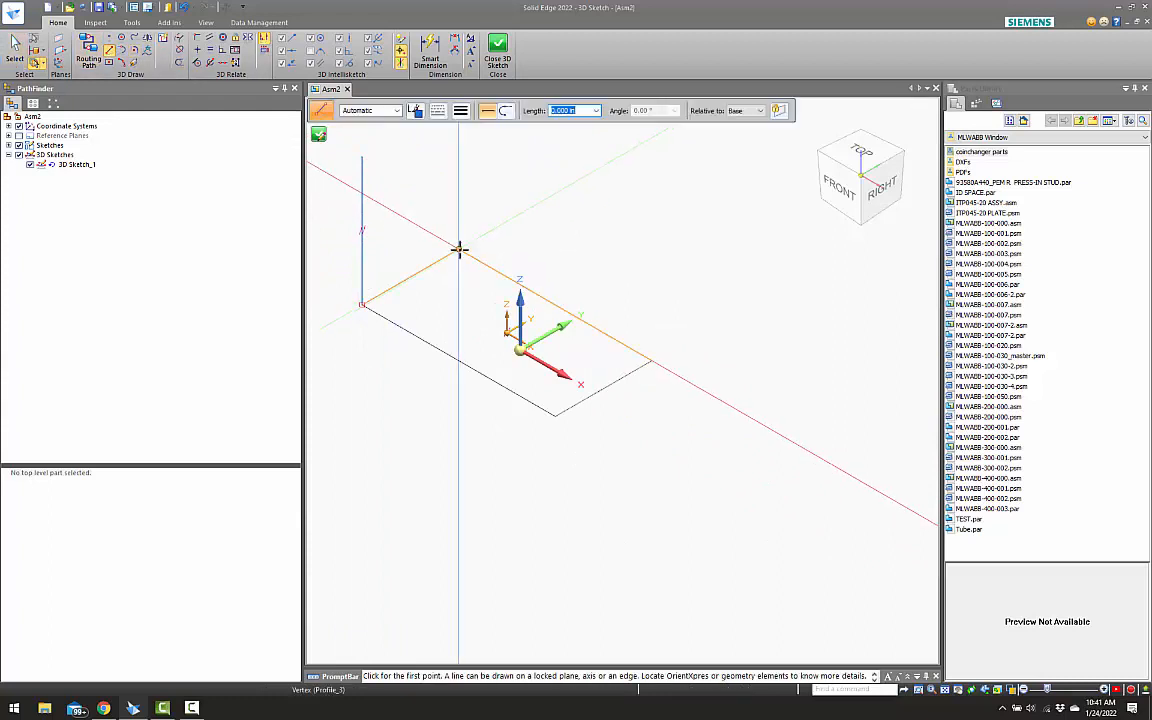
click(458, 175)
key(Escape)
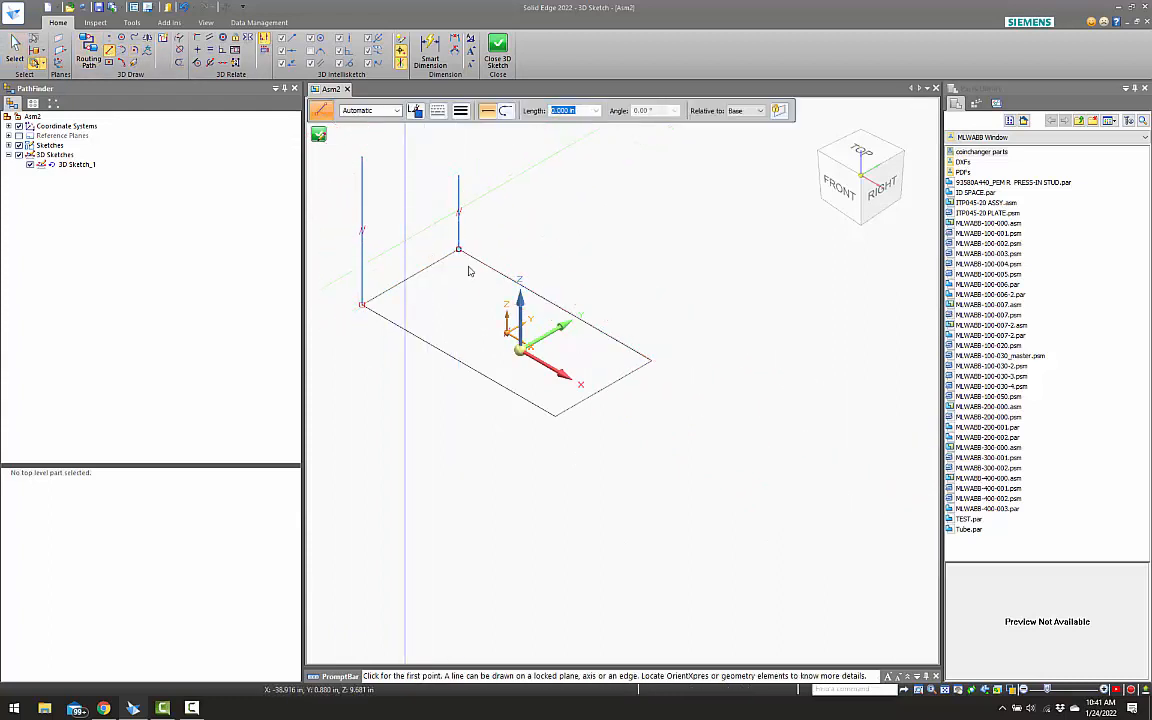
click(651, 360)
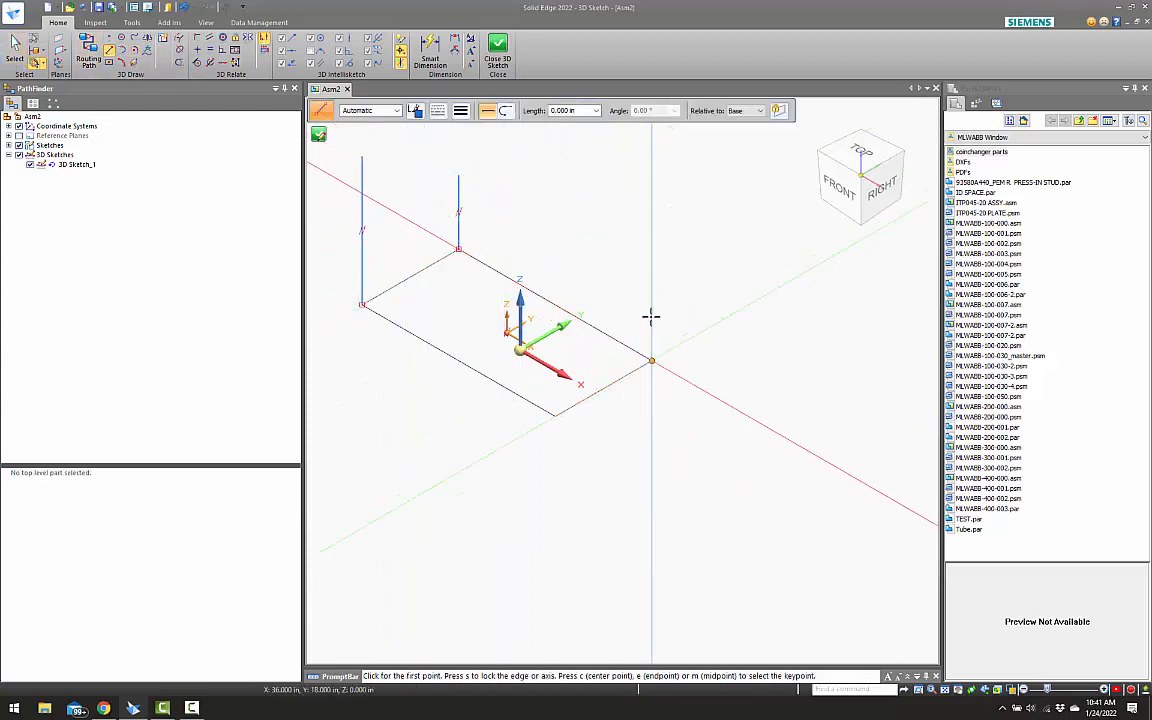
click(587, 343)
key(Escape)
click(555, 413)
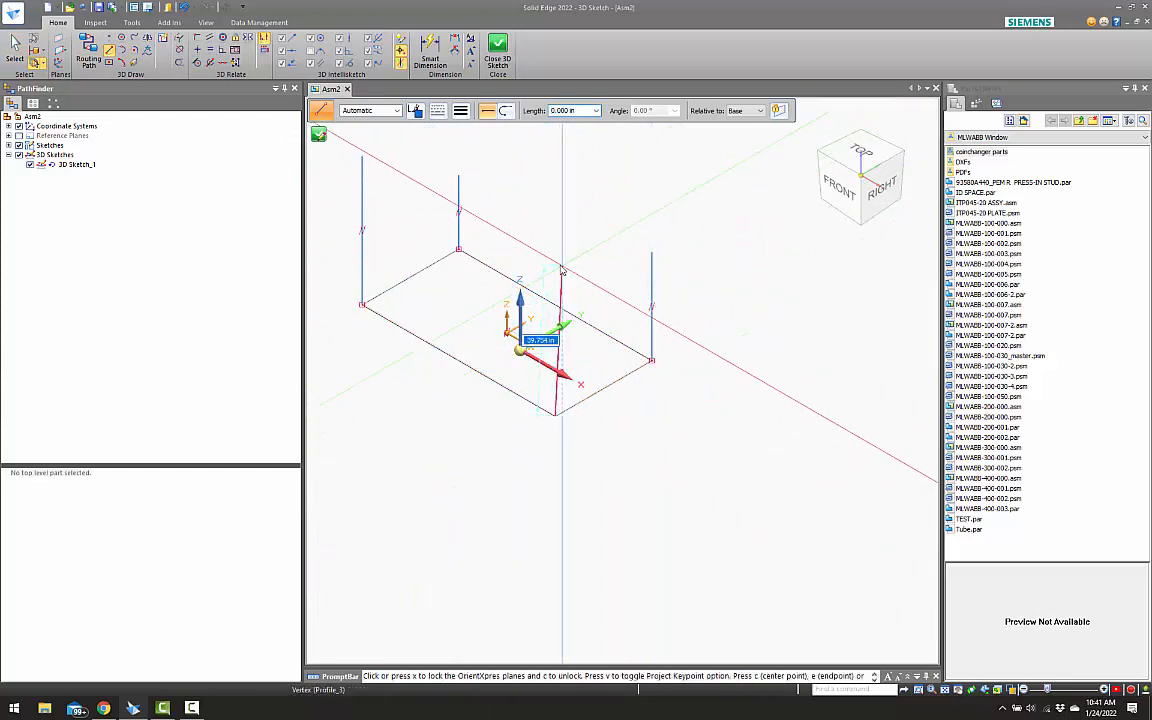
click(558, 262)
key(Escape)
key(Escape)
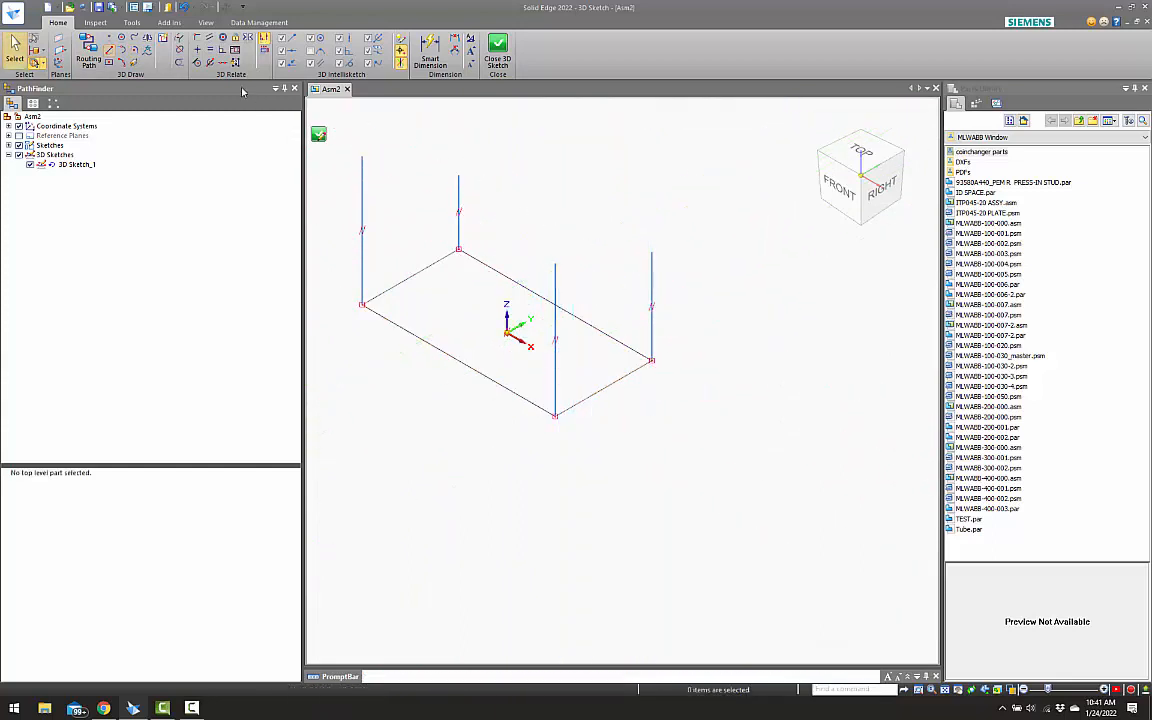
Apply Equal relations between the front-left vertical line and each of the other three vertical lines
click(210, 49)
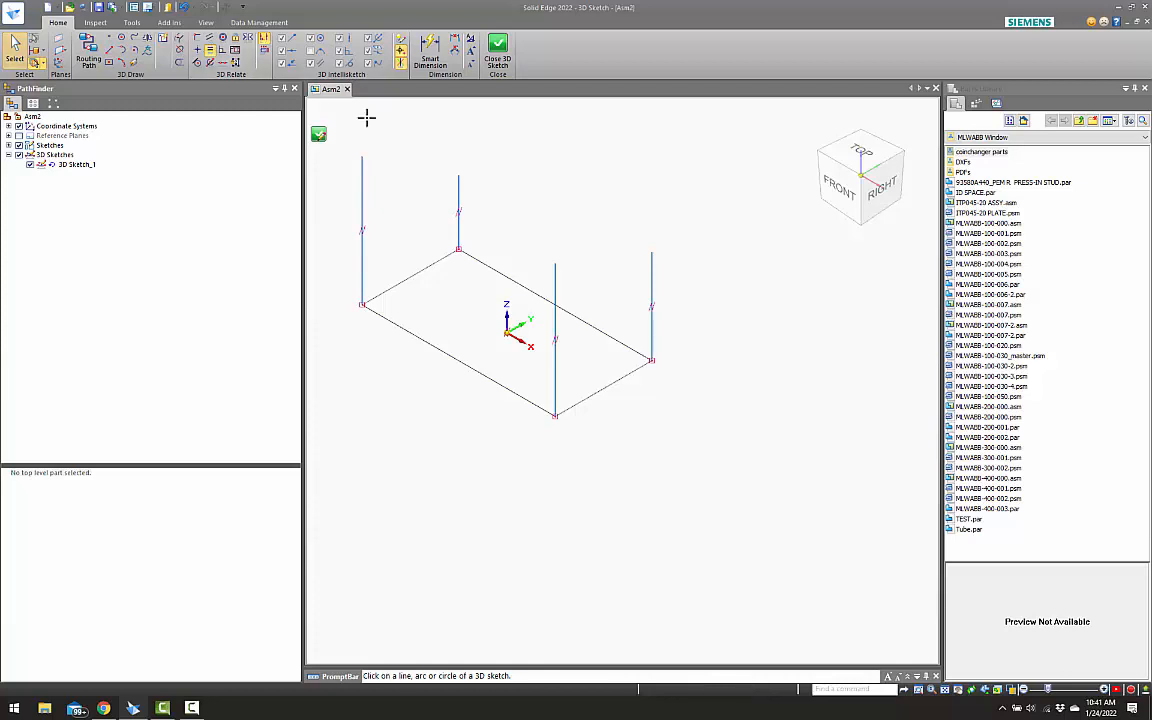
click(361, 190)
click(459, 198)
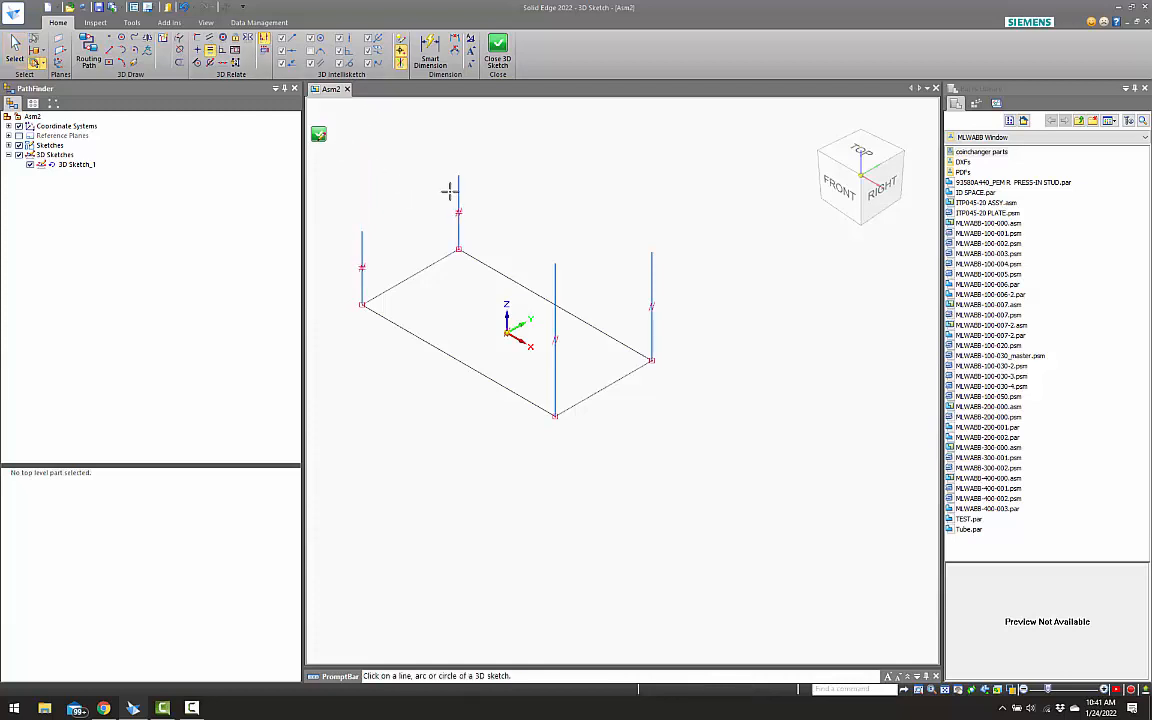
click(359, 243)
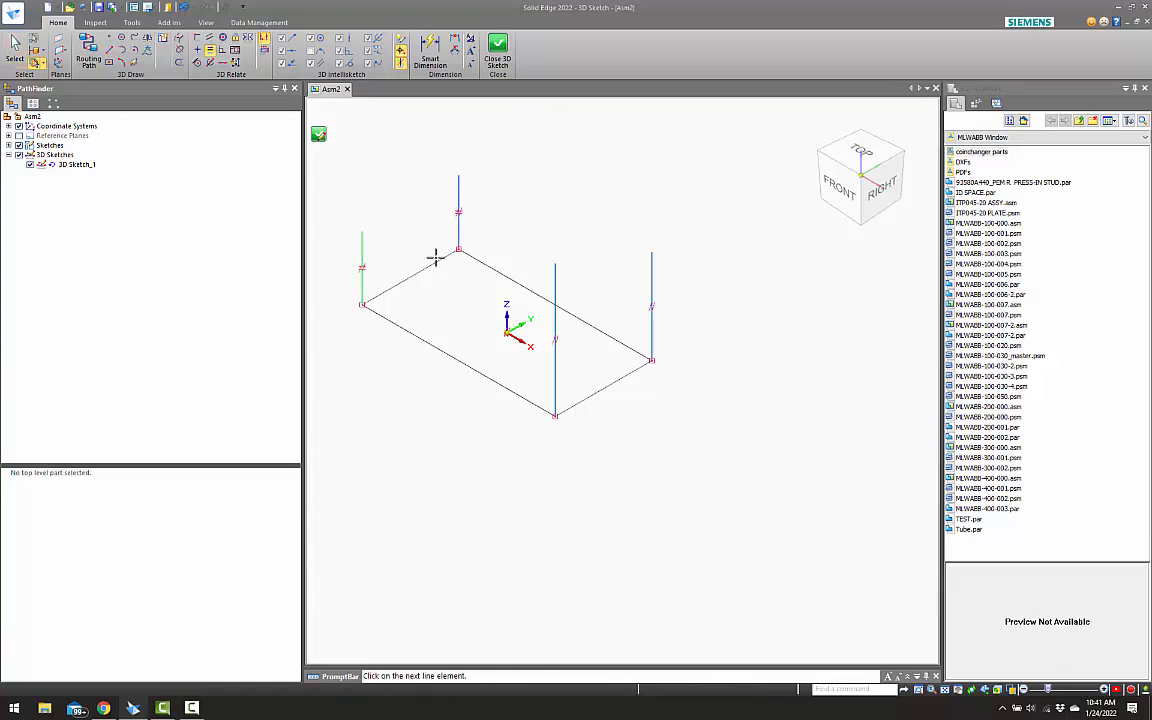
click(556, 275)
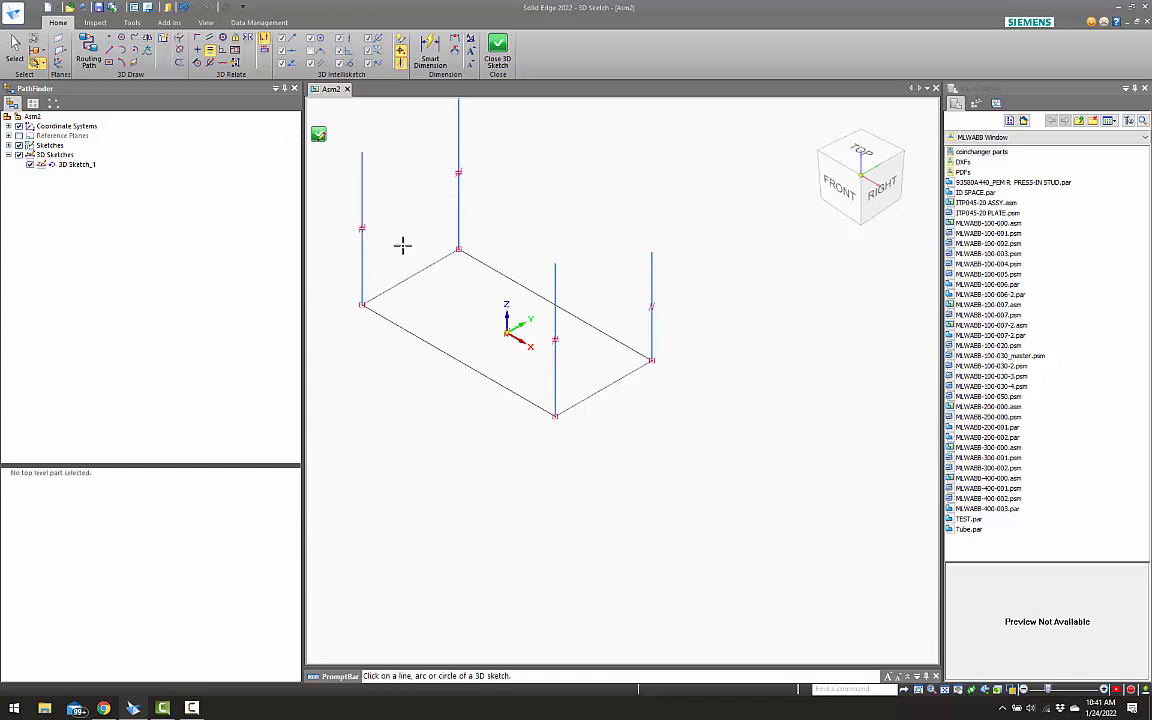
click(362, 209)
click(650, 273)
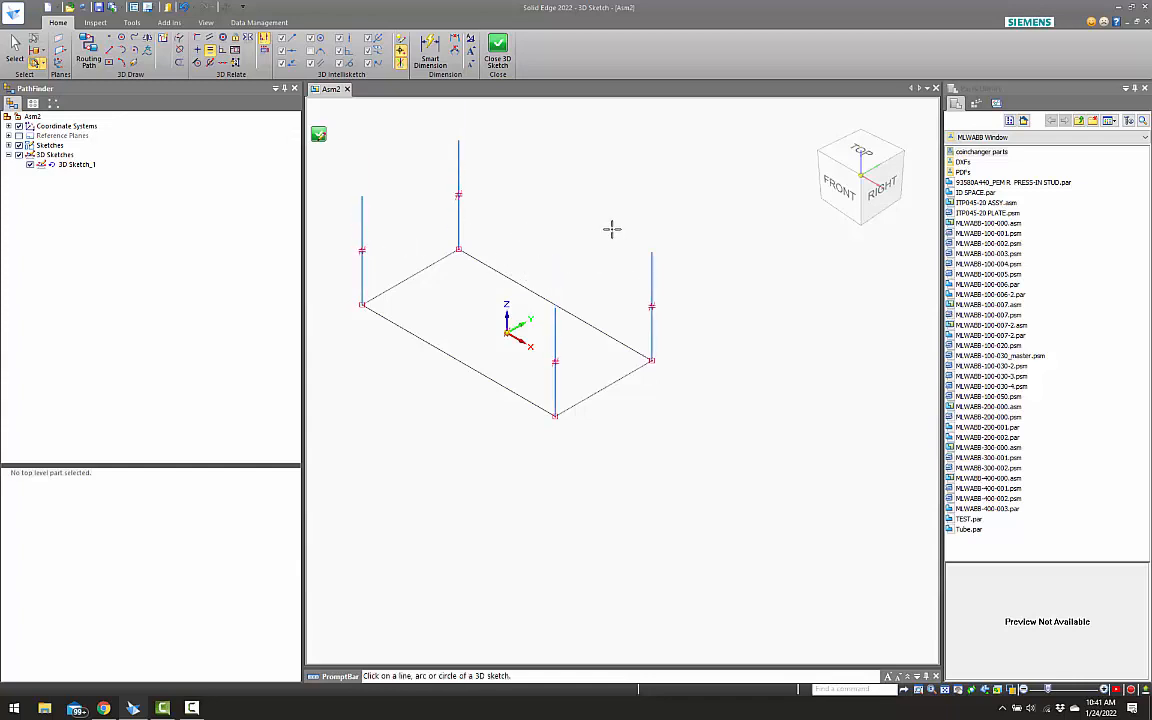
Dimension the height of the front-left vertical line and set it to 48 in
click(430, 52)
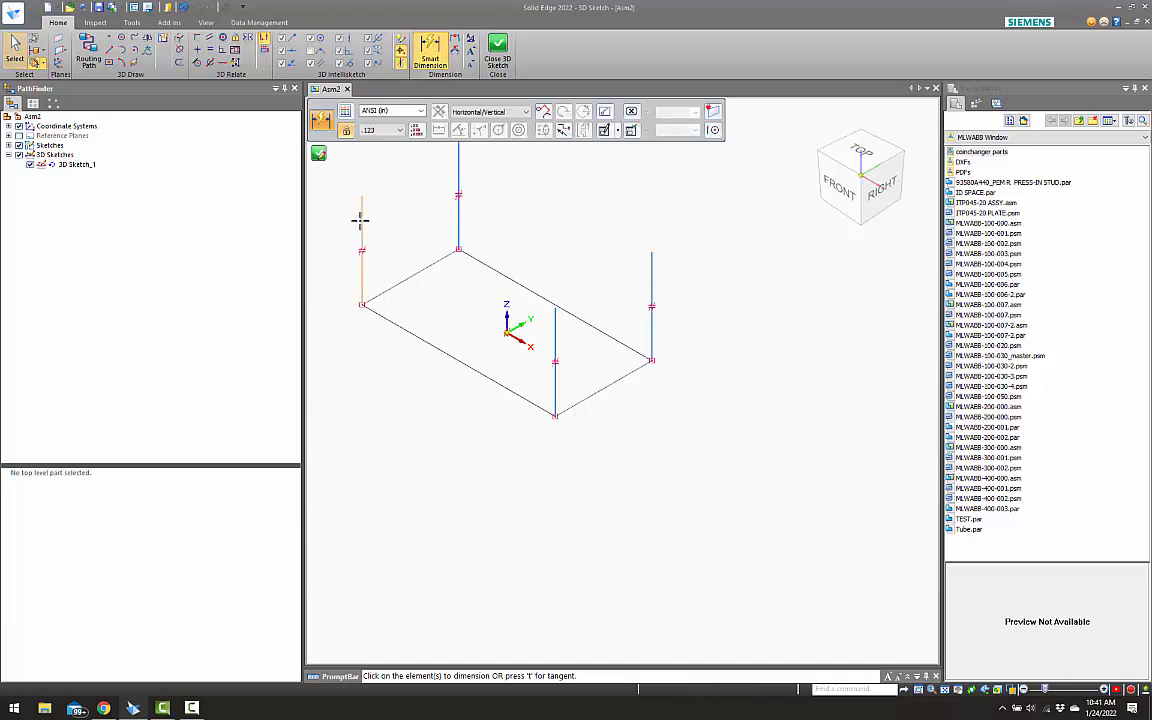
click(360, 219)
scroll(437, 237, down, 3)
click(364, 233)
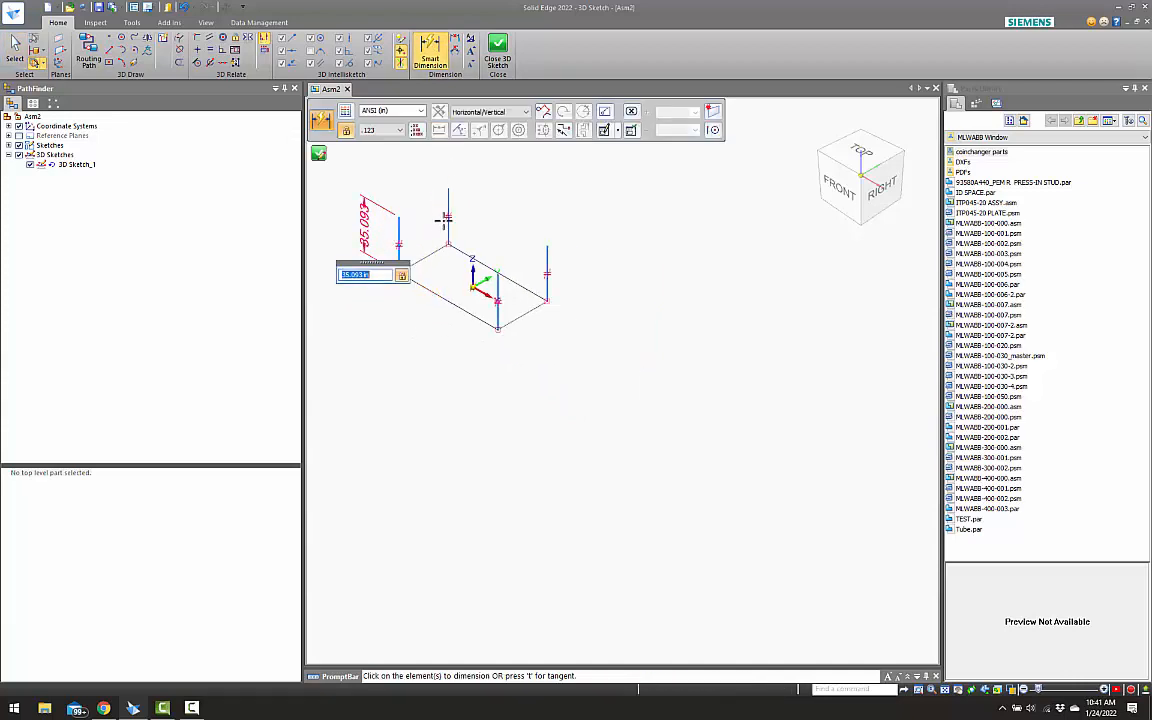
text(48)
key(Return)
key(Escape)
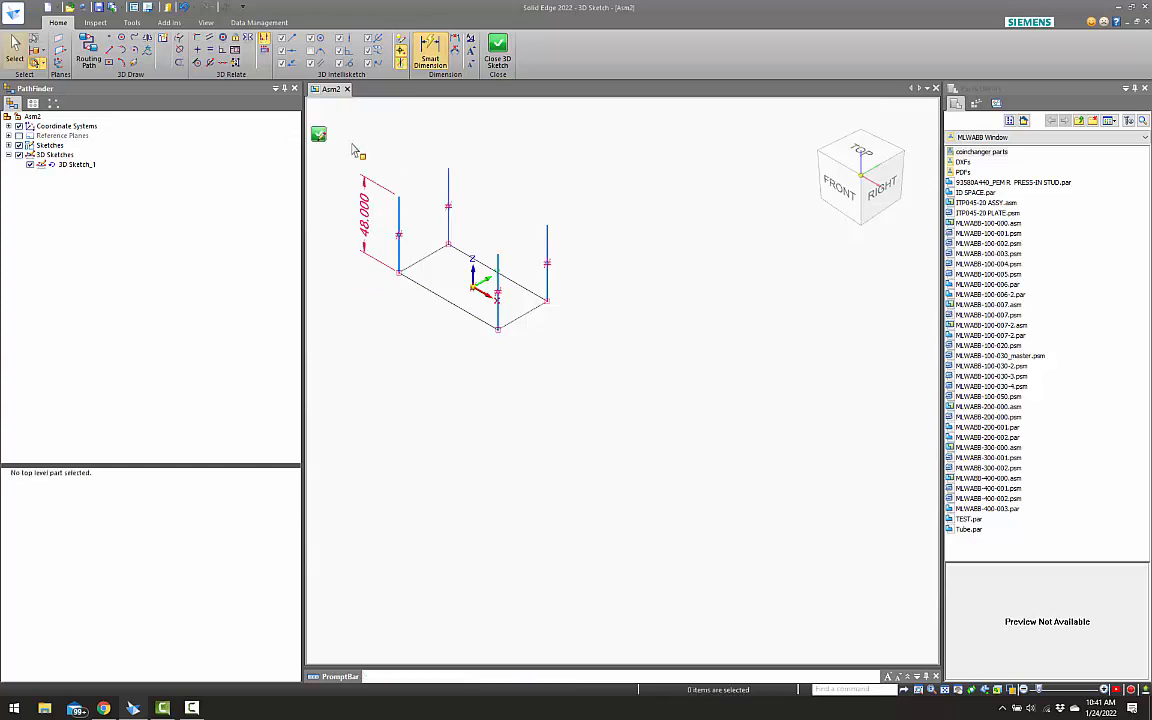
click(109, 48)
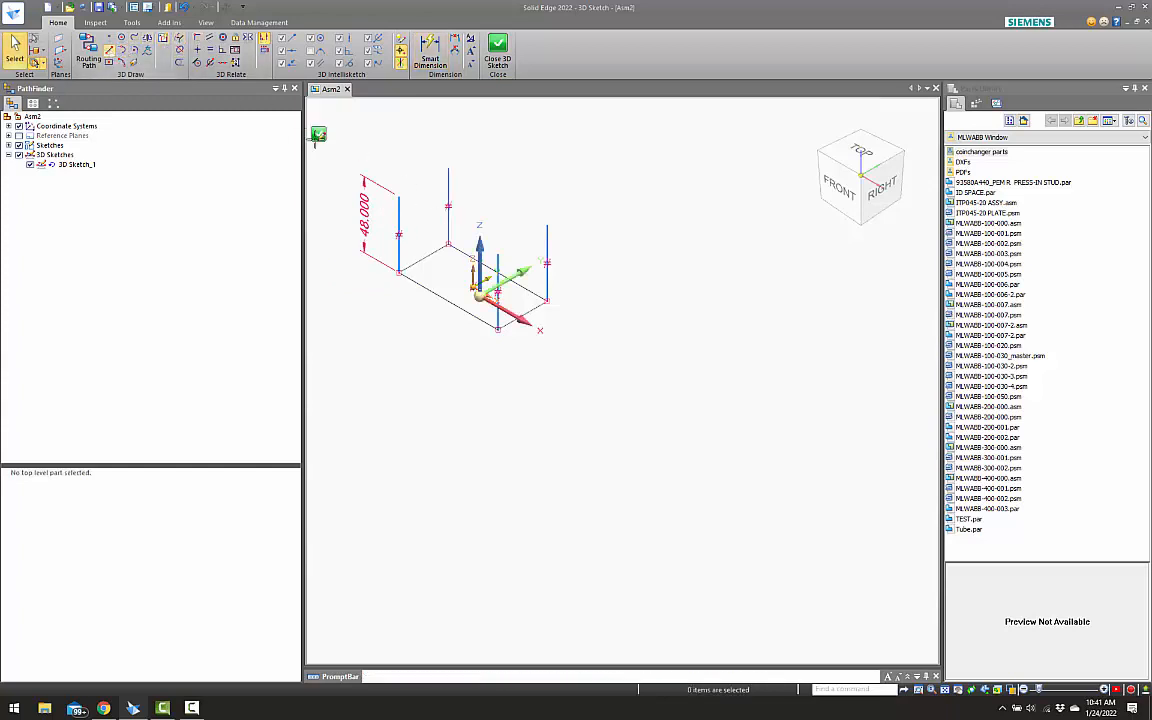
click(448, 168)
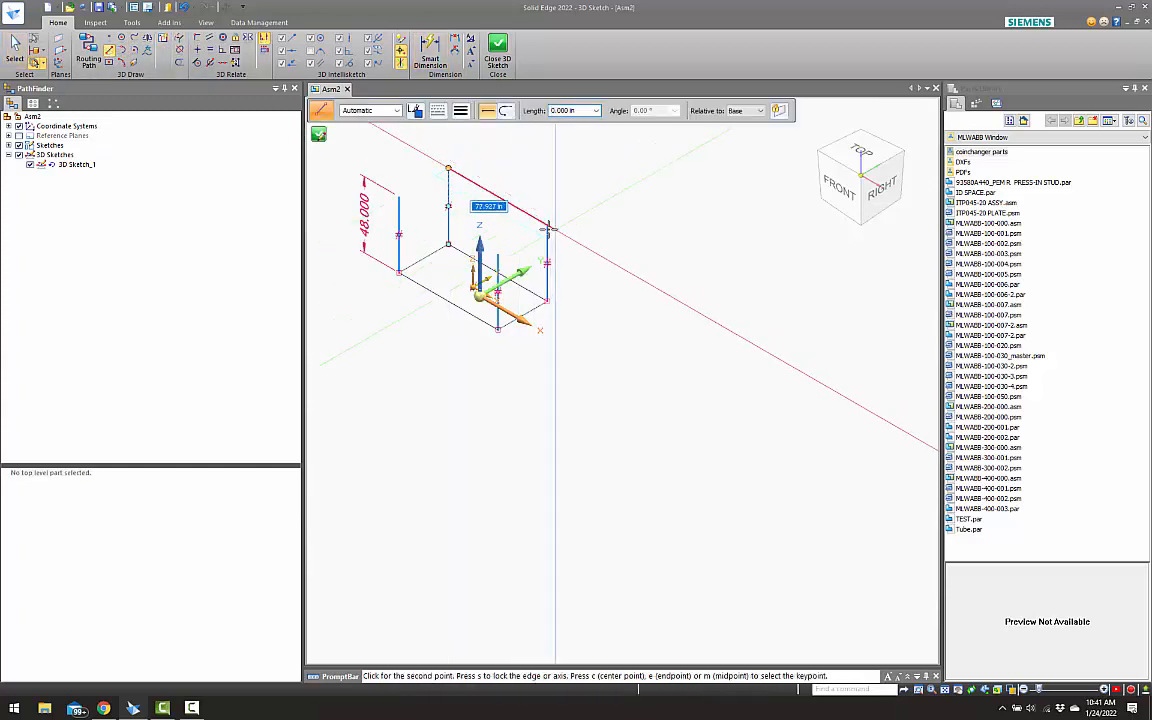
click(547, 224)
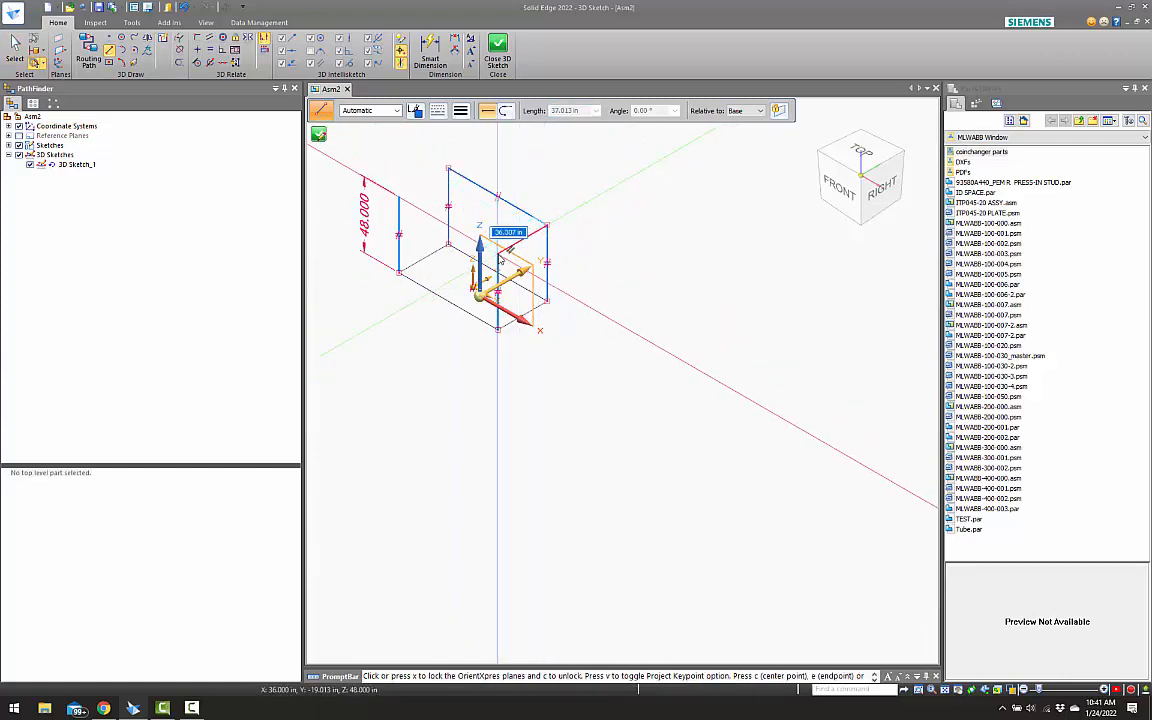
scroll(500, 258, up, 5)
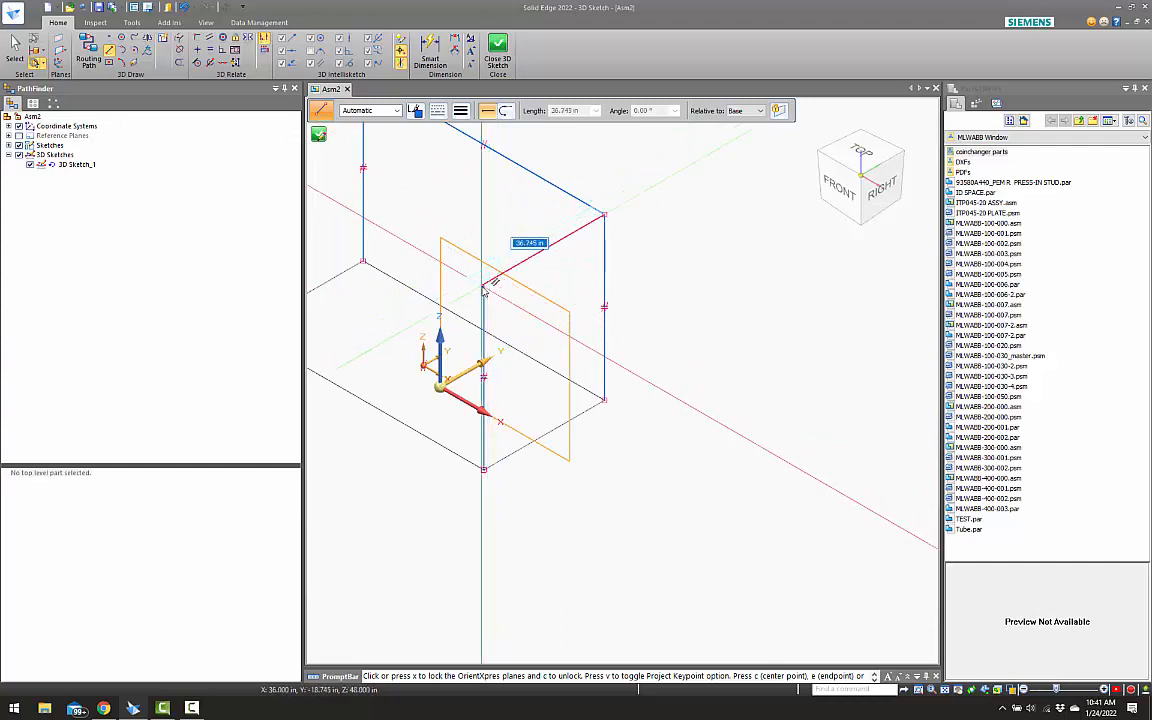
key(Escape)
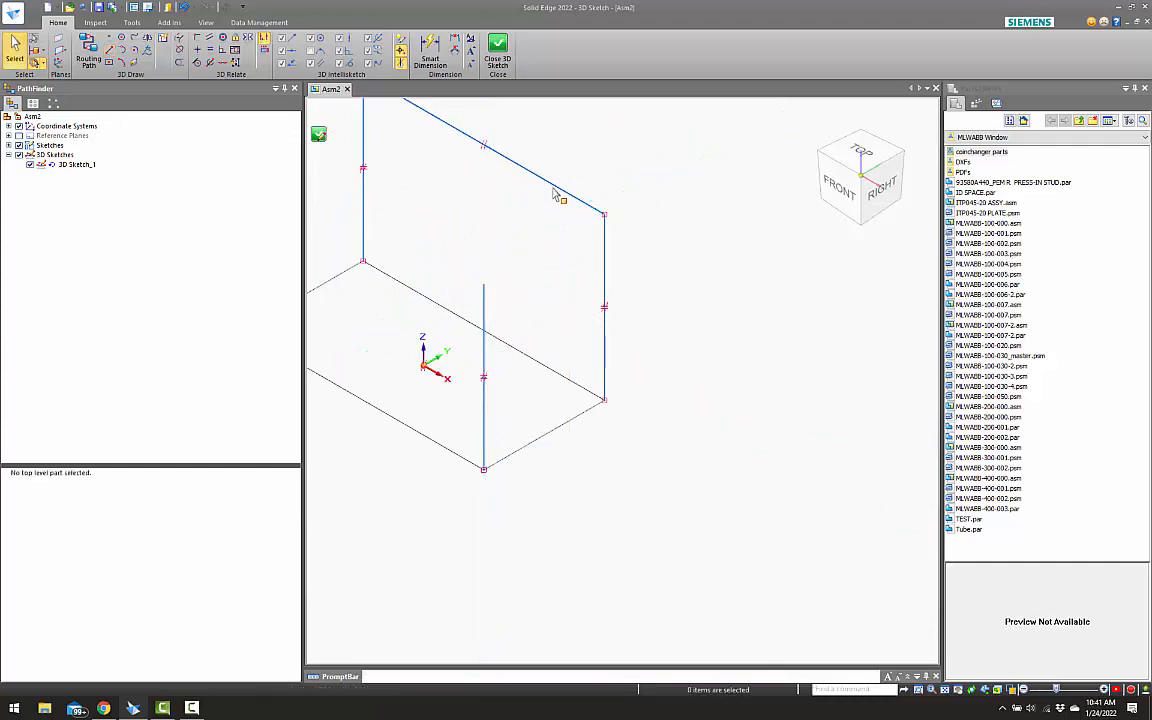
click(557, 194)
key(Delete)
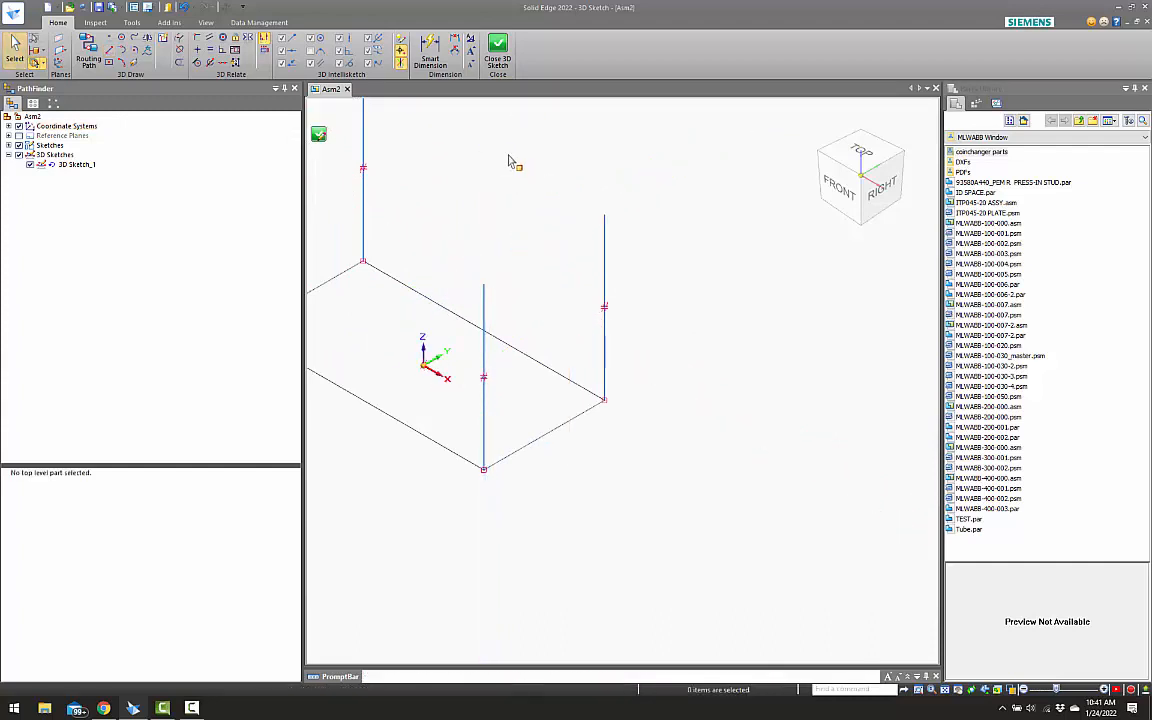
scroll(360, 145, down, 3)
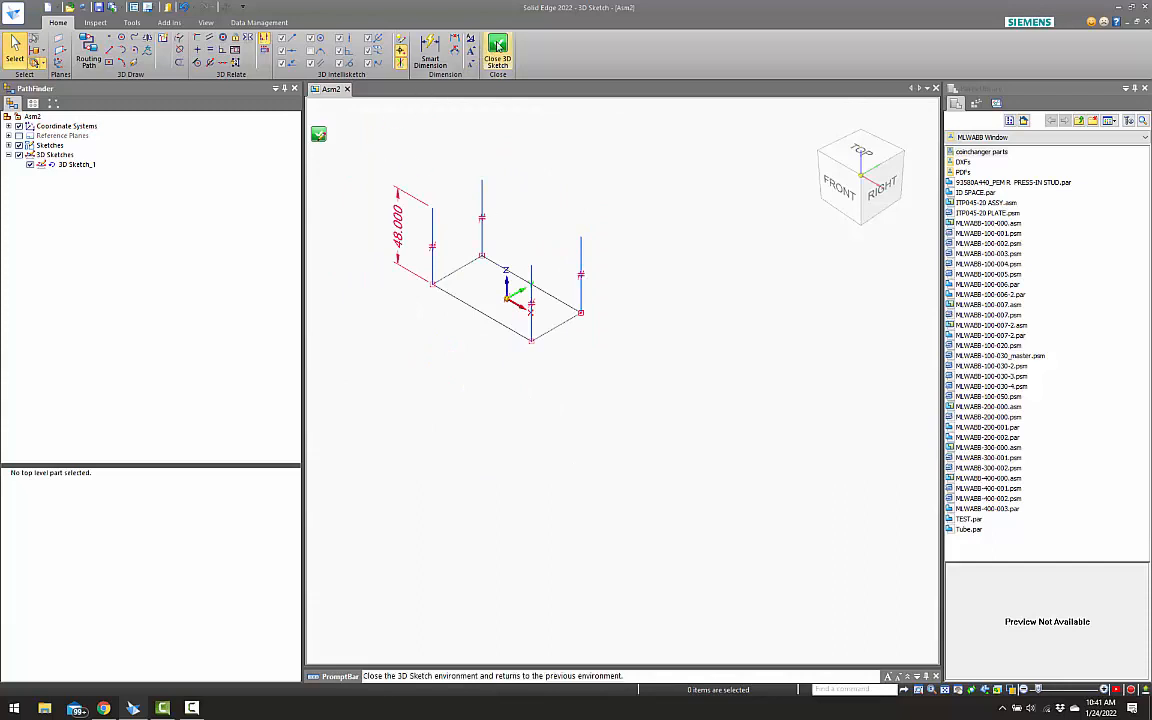
Close the 3D sketch and start a 2D sketch on a plane parallel to Top (xy), 48 in up at a vertical line's upper endpoint
click(497, 50)
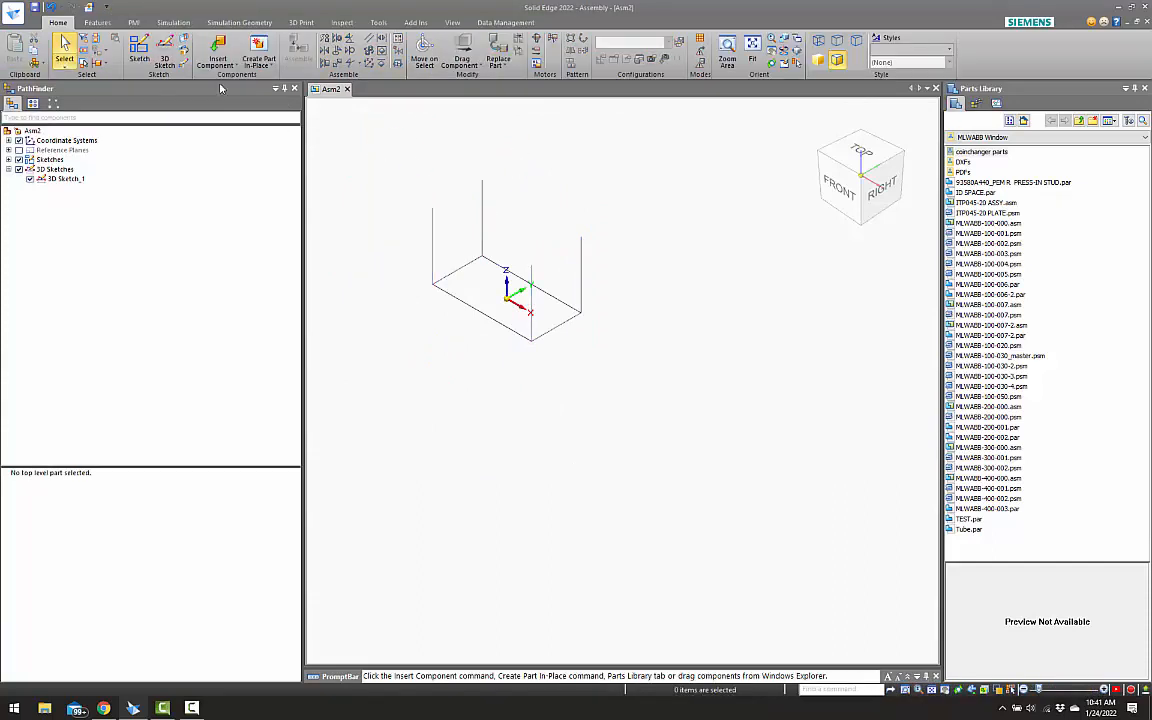
click(139, 50)
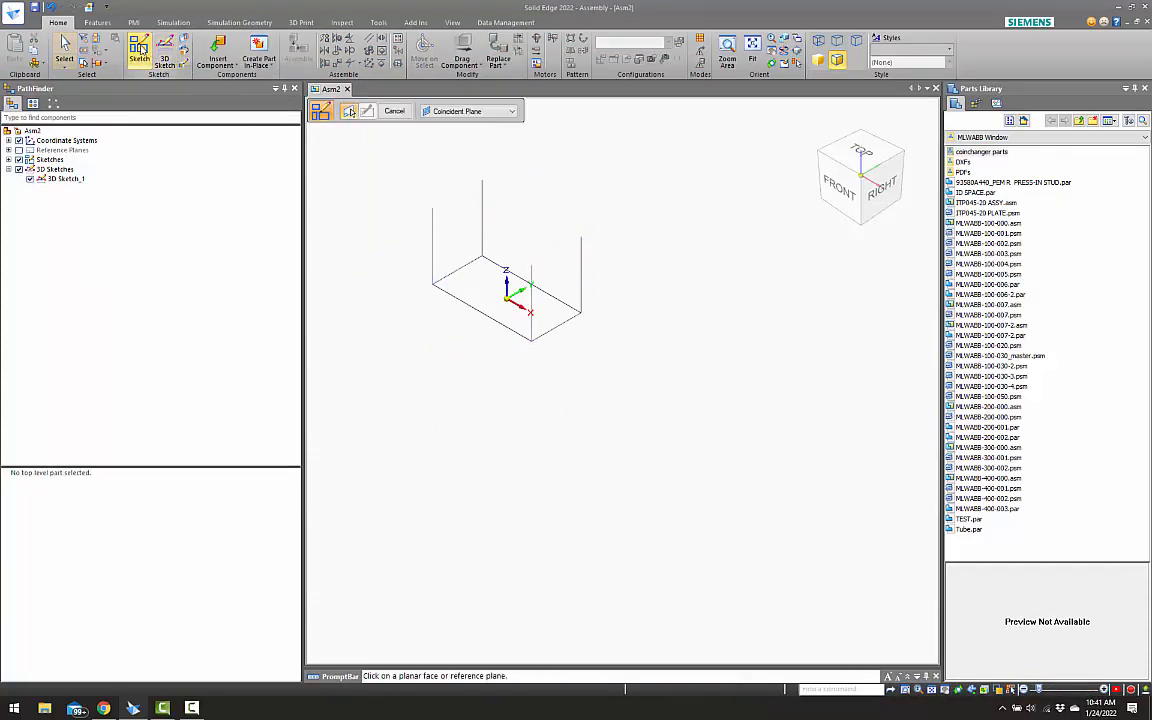
click(465, 111)
click(445, 131)
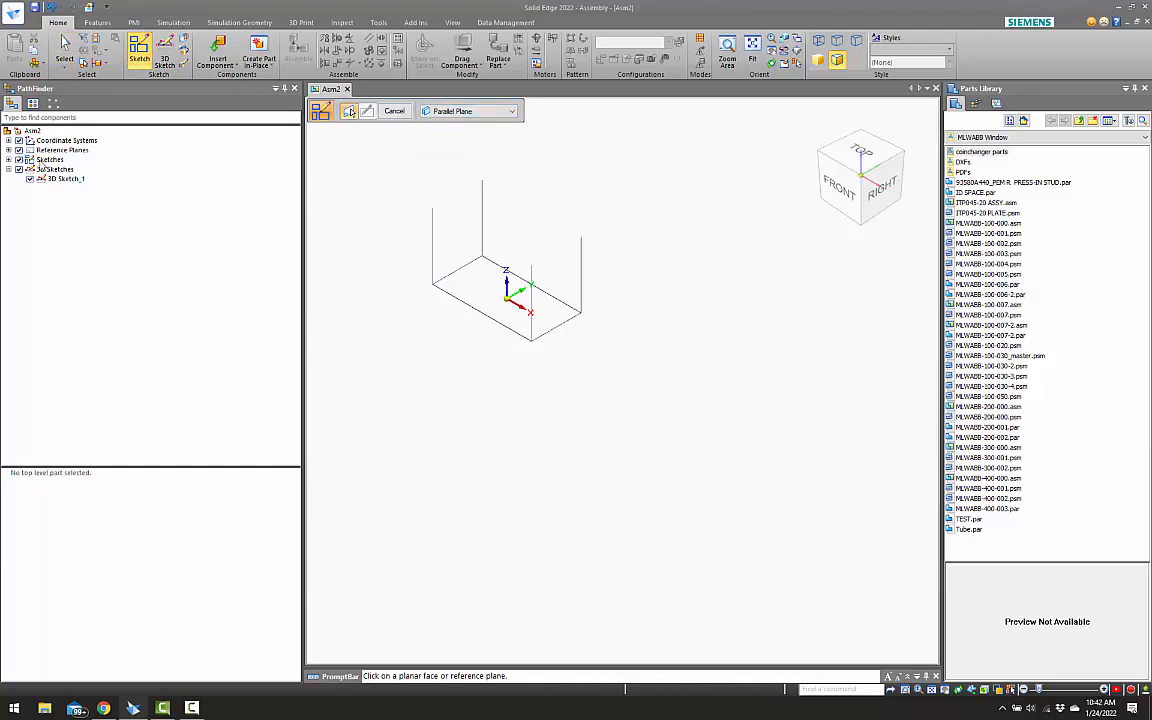
click(8, 150)
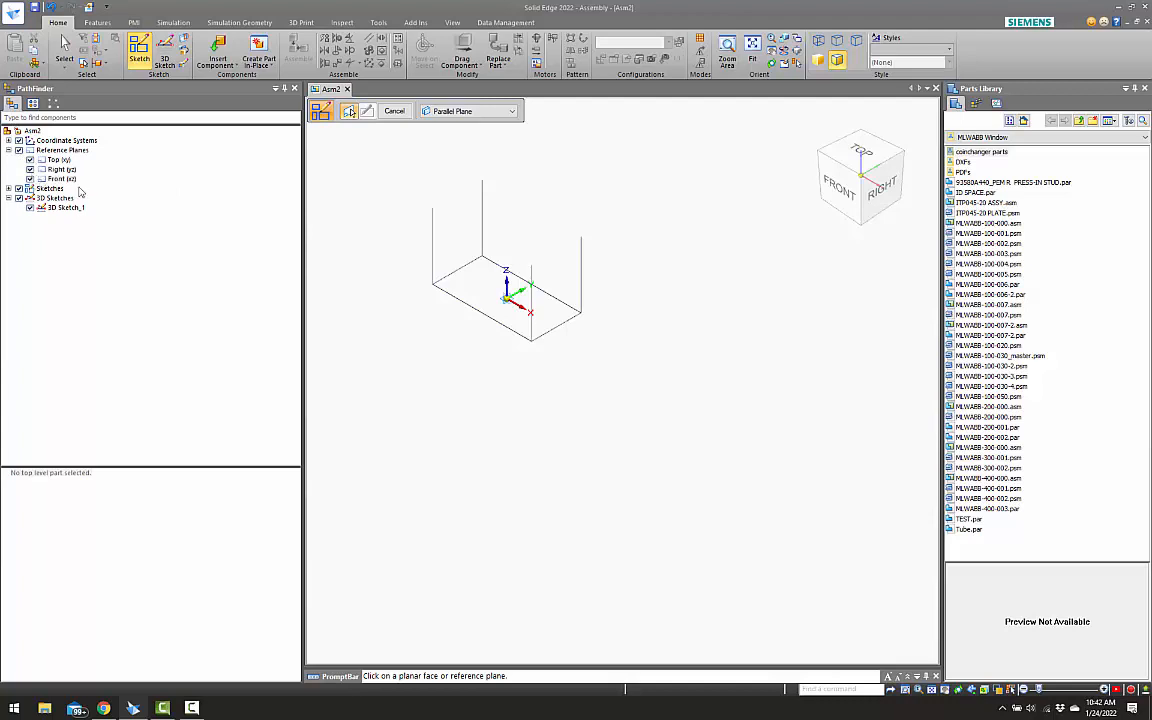
scroll(469, 288, up, 5)
click(589, 330)
scroll(589, 330, down, 1)
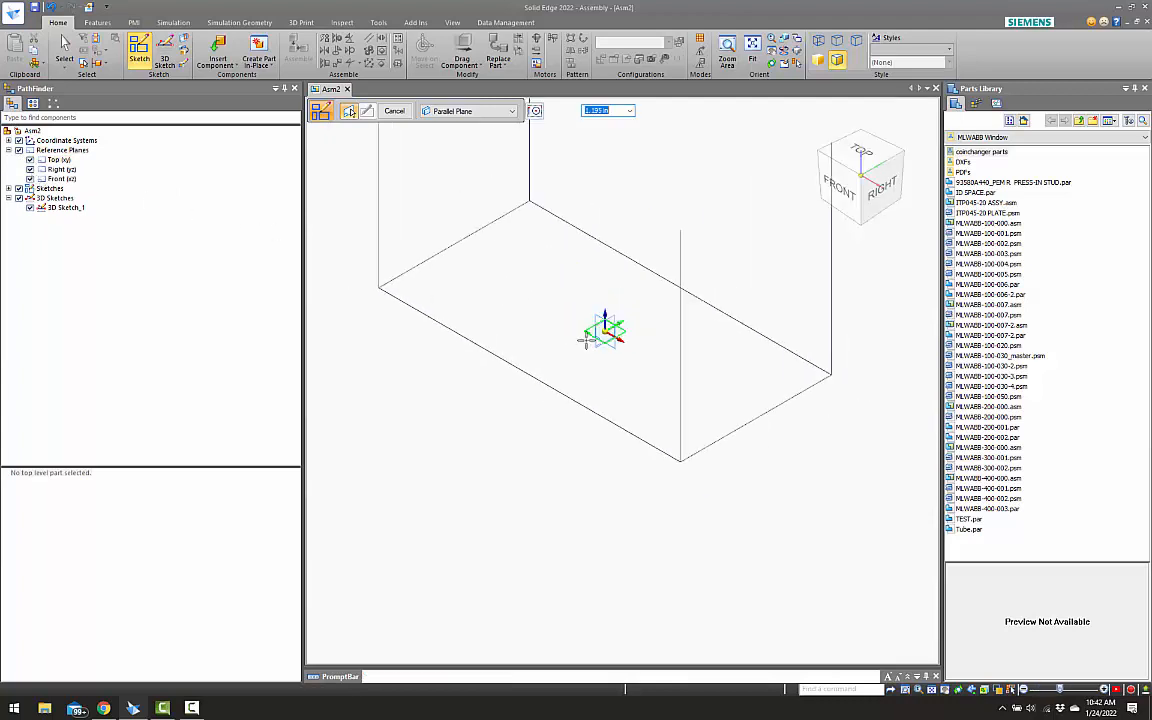
scroll(563, 303, down, 4)
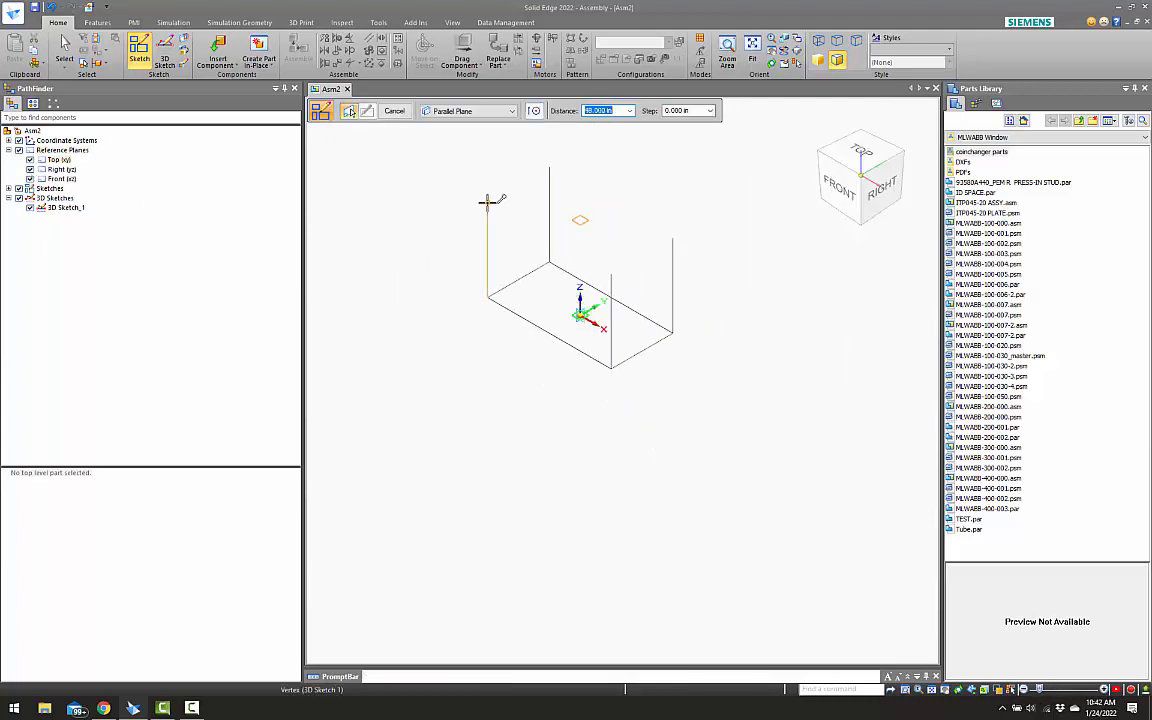
click(487, 201)
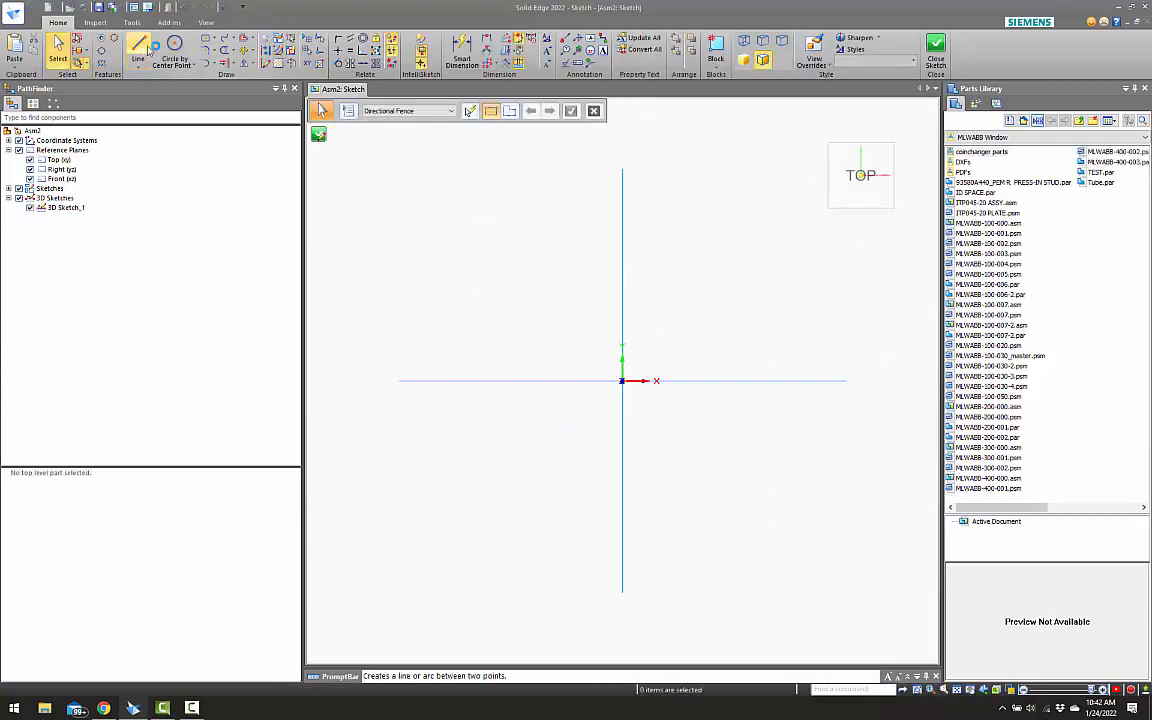
Draw a 72 by 36 in rectangle between the diagonally opposite upper endpoints of the vertical lines and finish the sketch
click(214, 39)
click(209, 69)
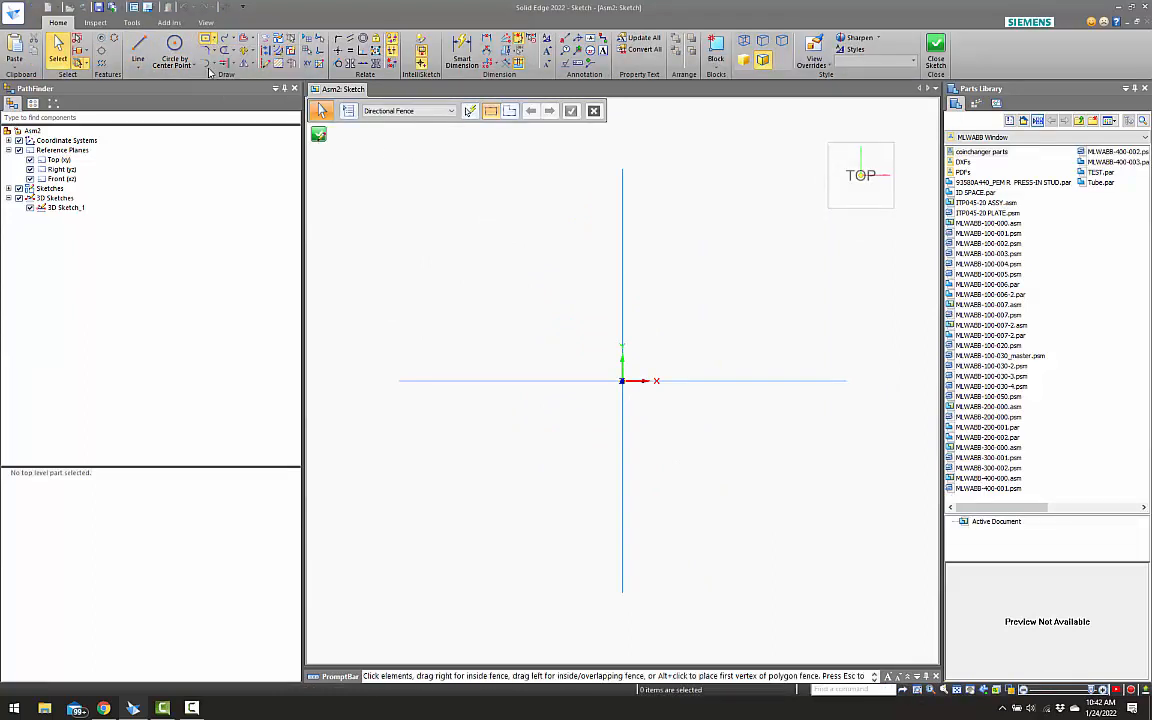
scroll(503, 239, down, 12)
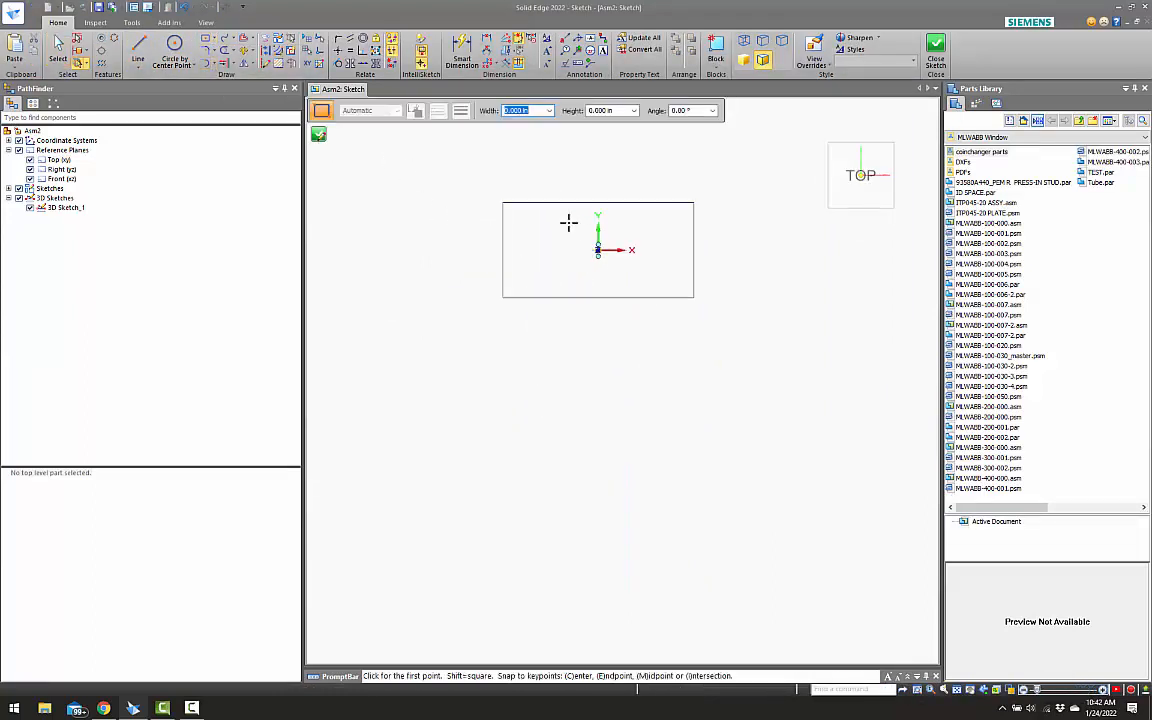
scroll(540, 218, up, 2)
key(ctrl+i)
scroll(468, 208, down, 3)
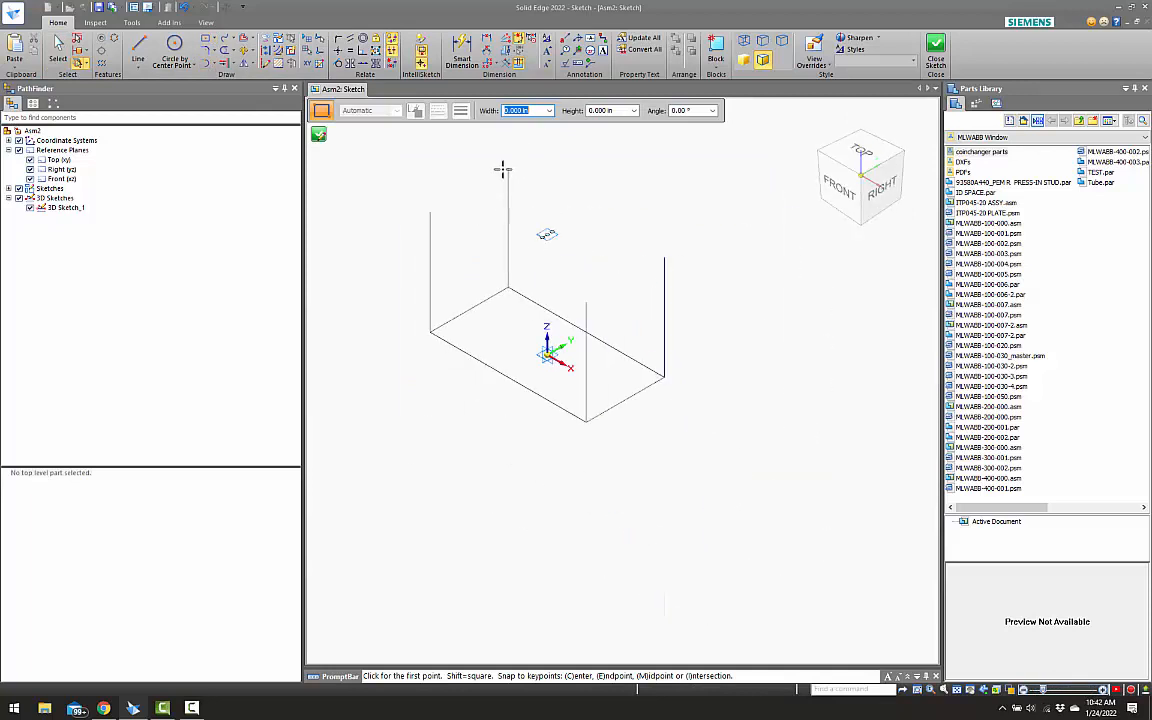
click(508, 168)
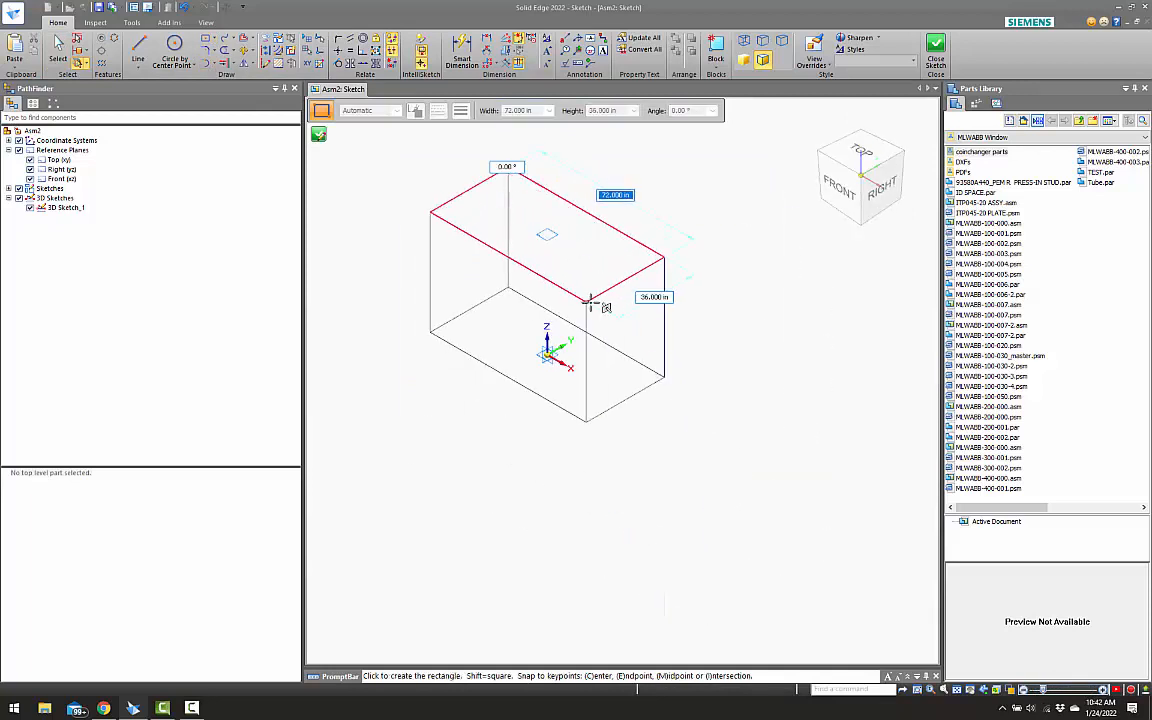
click(589, 299)
click(935, 52)
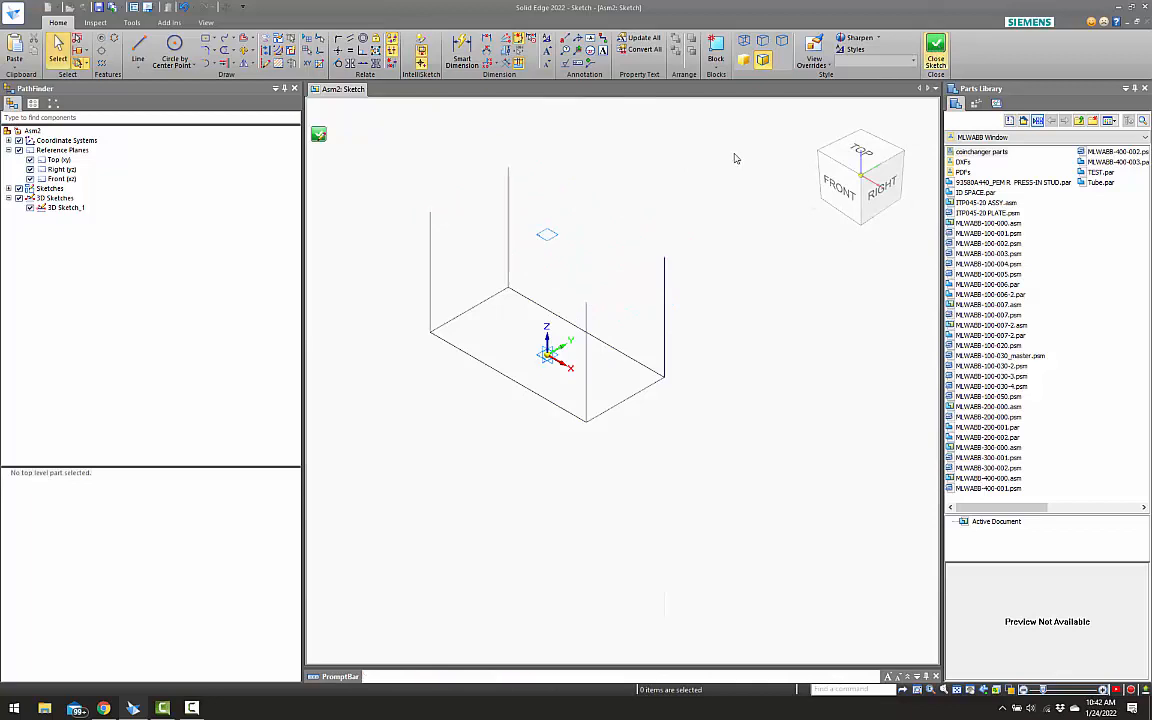
scroll(735, 154, down, 2)
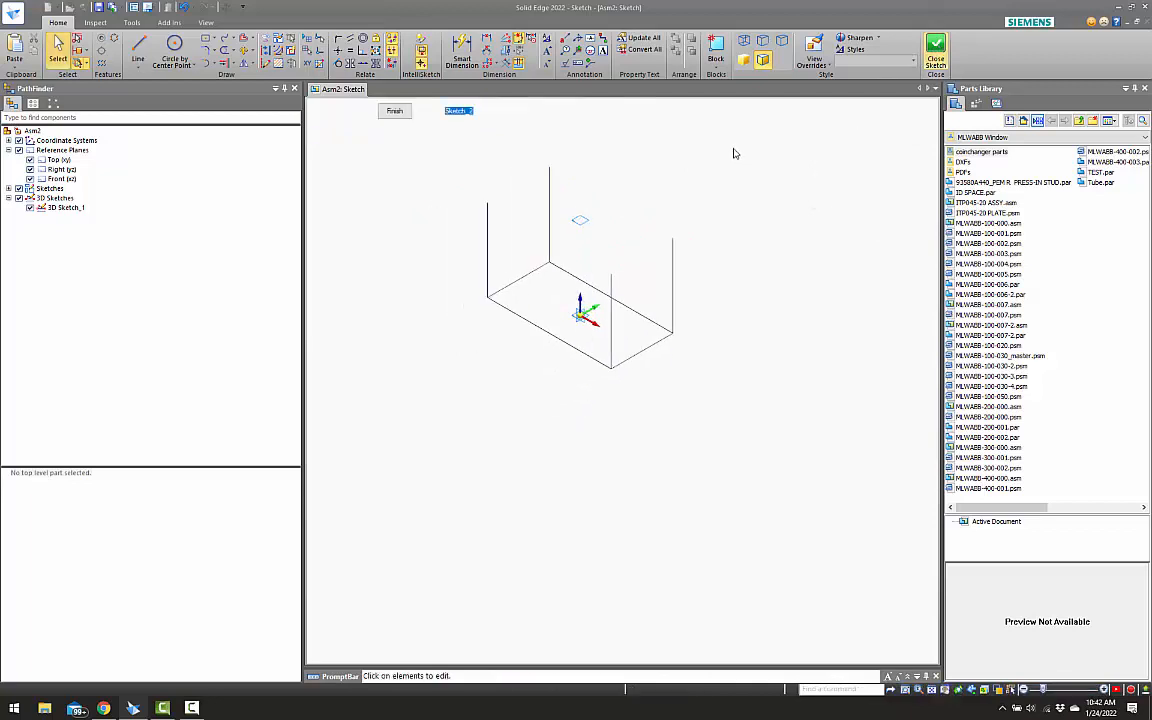
click(394, 111)
click(394, 111)
Enter the Frame environment and start the Frame command, accepting the default frame orientation and corner treatment options
click(378, 22)
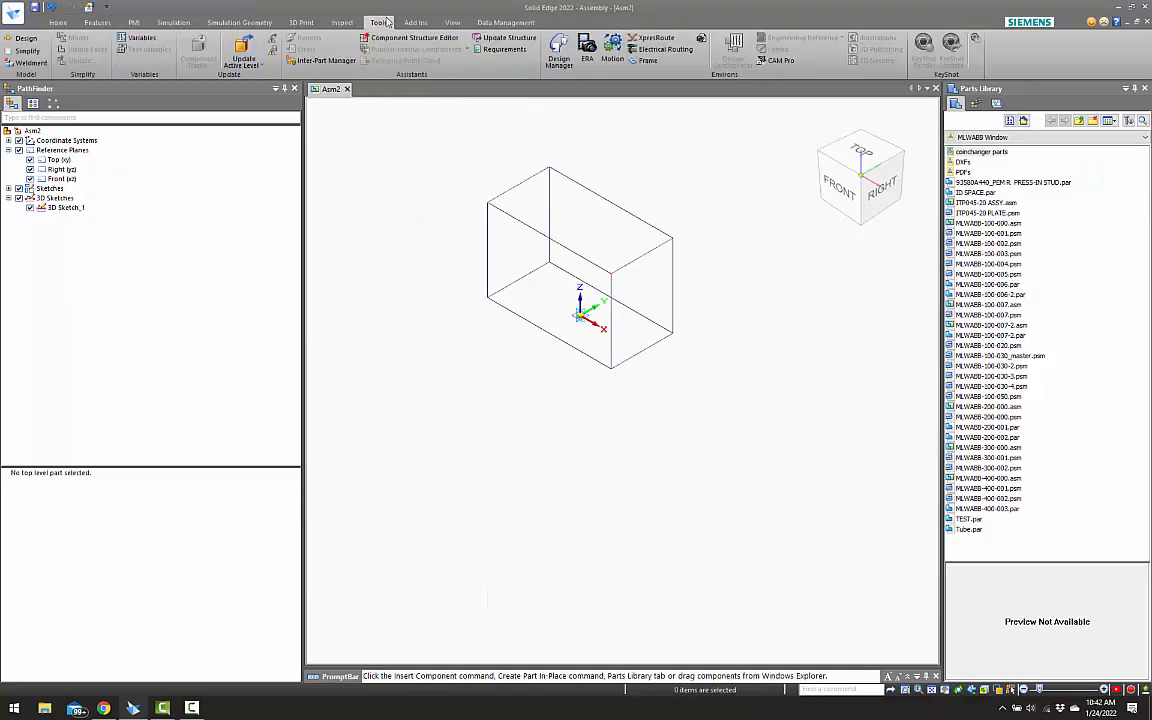
click(644, 60)
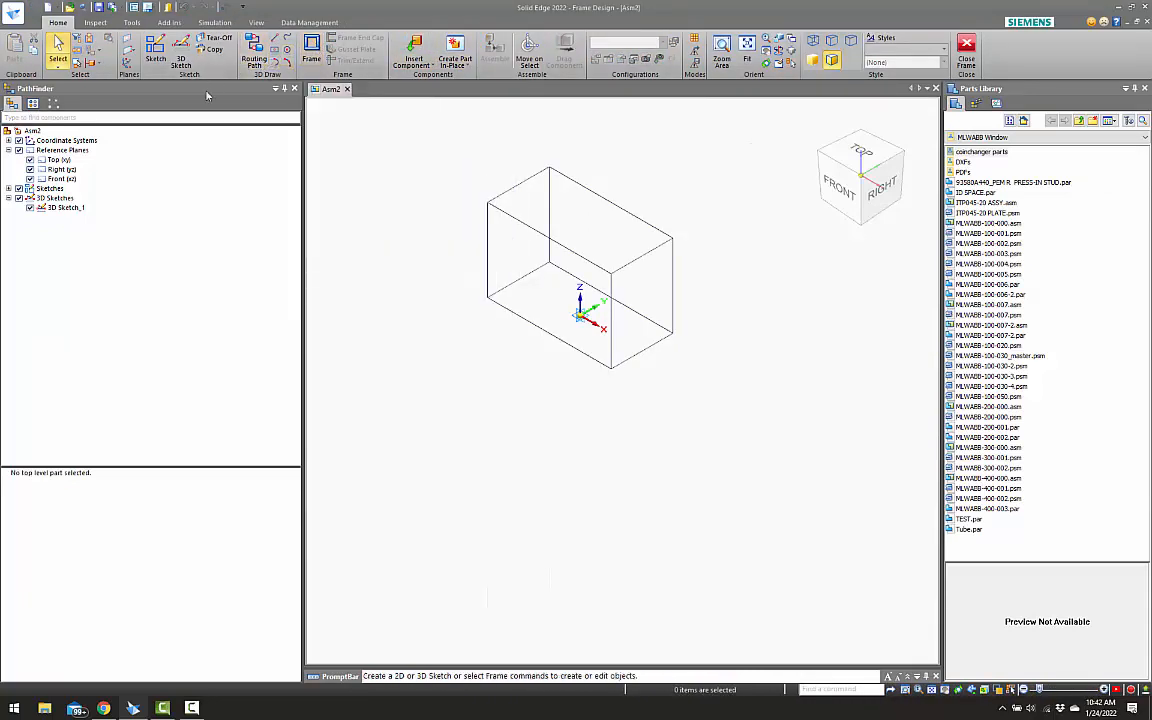
click(310, 50)
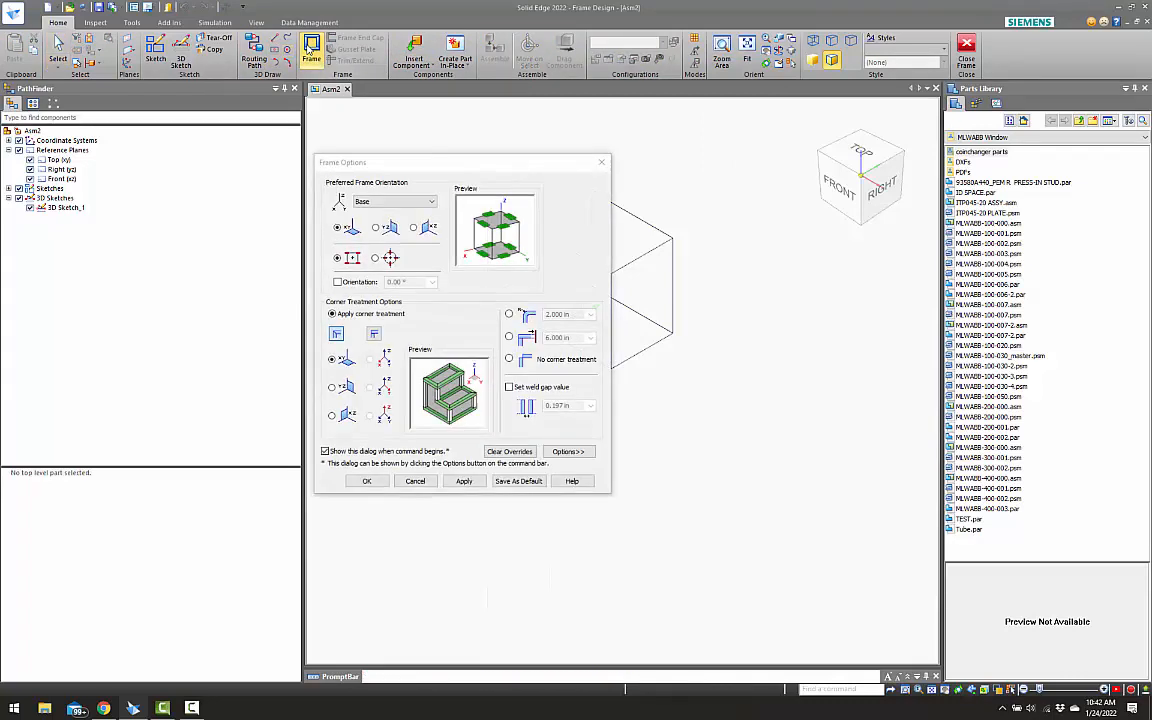
click(600, 163)
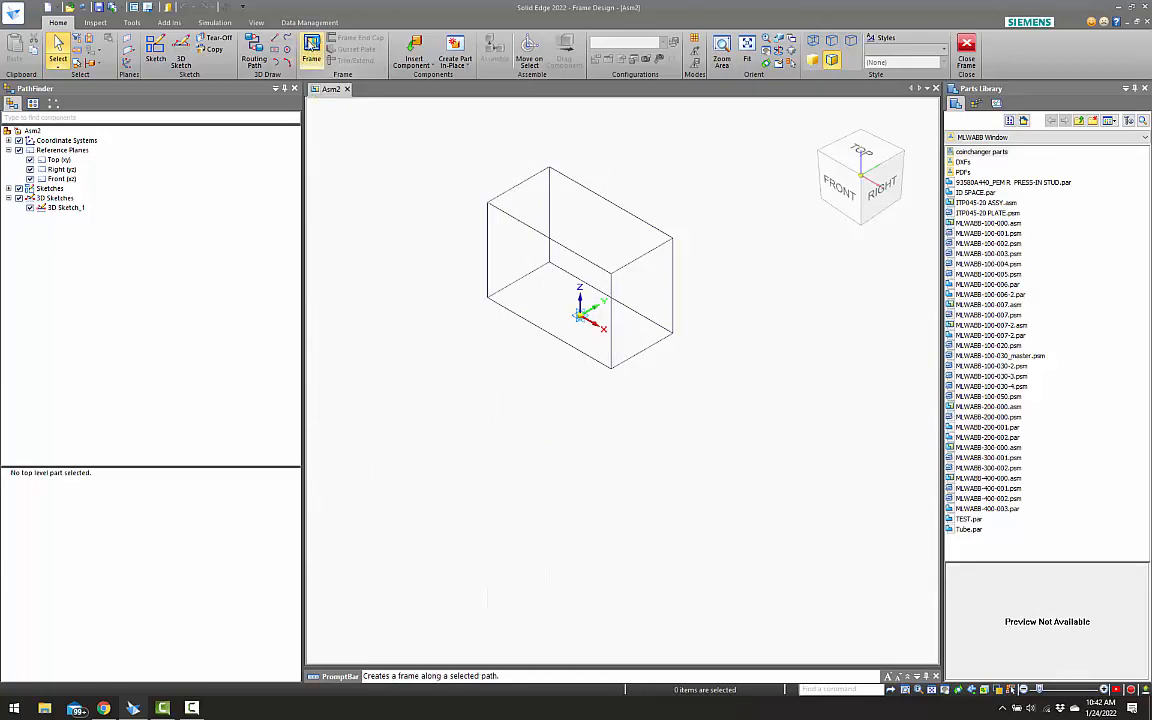
click(311, 47)
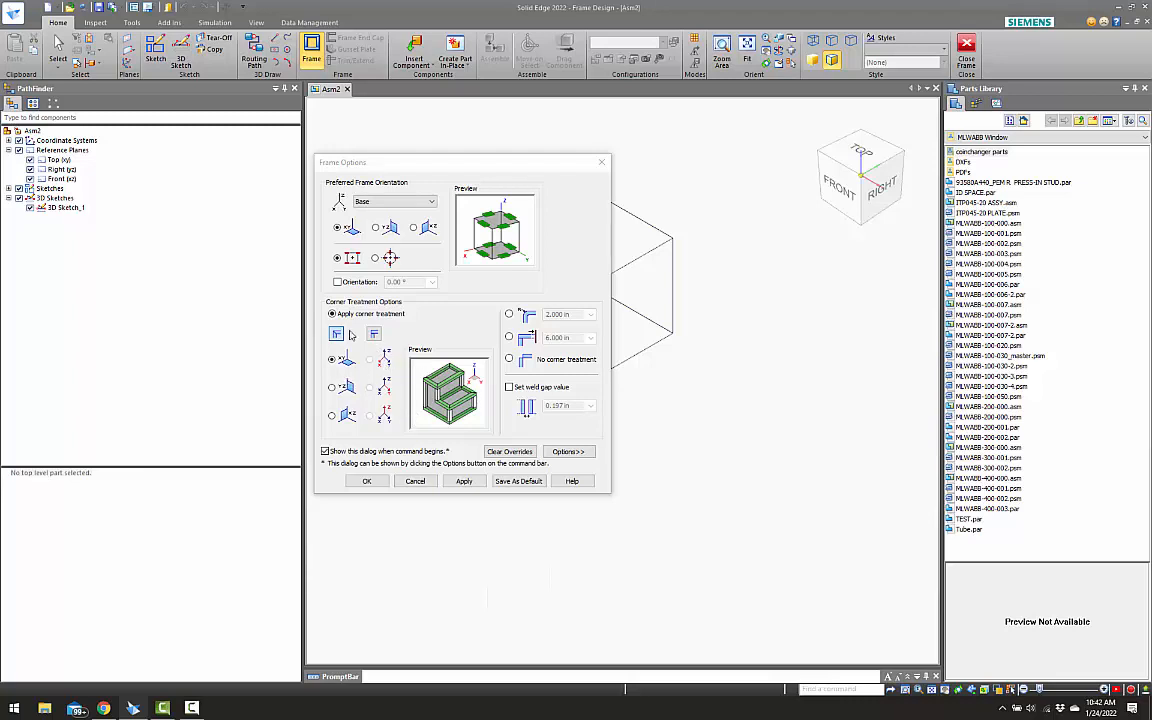
click(367, 482)
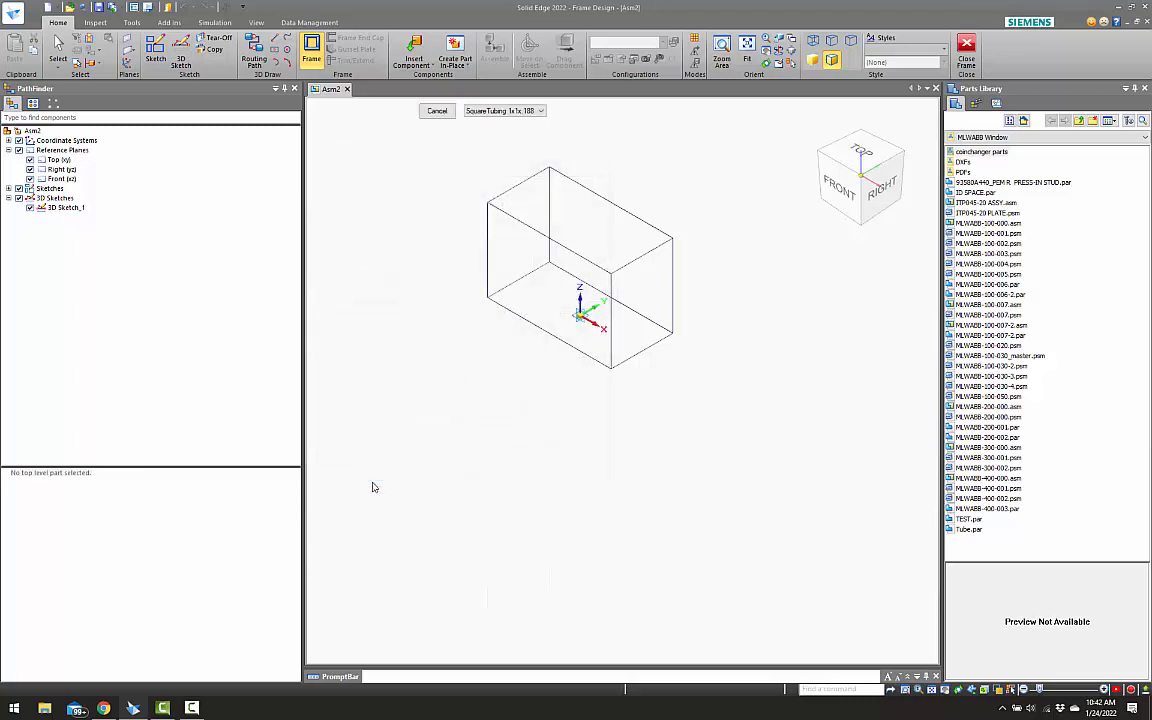
Select the four lines of the bottom rectangle as the frame path and start browsing for a frame component file
scroll(517, 229, up, 2)
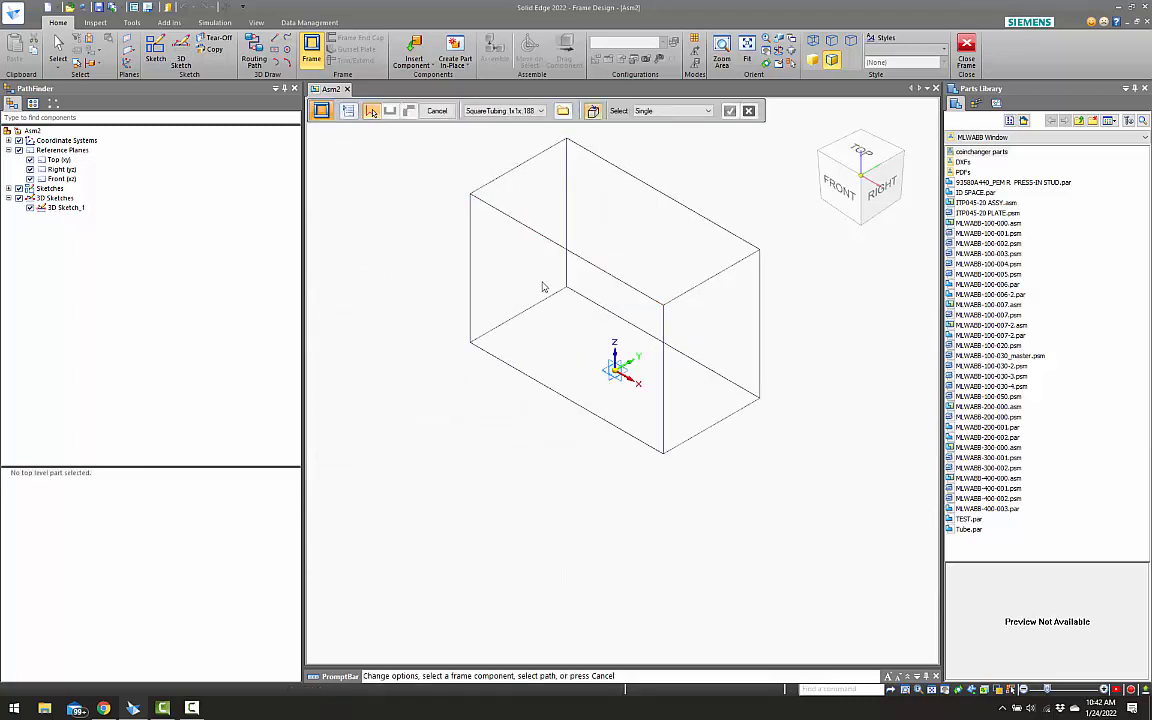
click(738, 408)
click(564, 110)
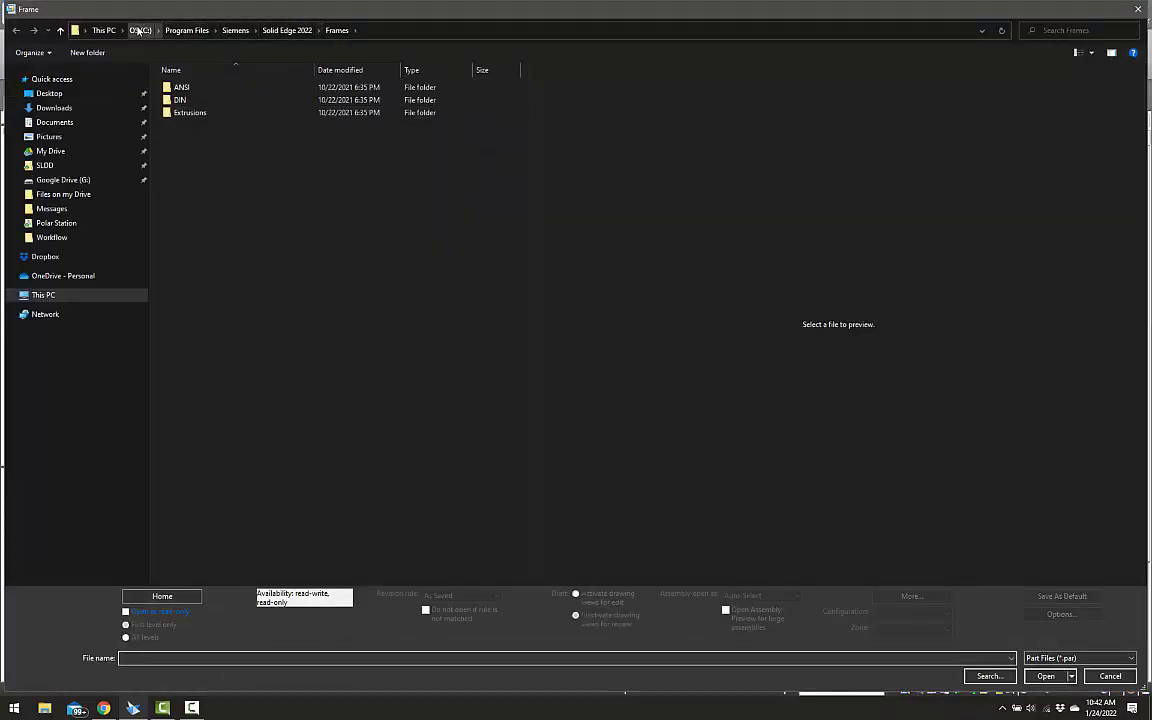
Browse to the Solid Edge folder in My Drive
click(139, 31)
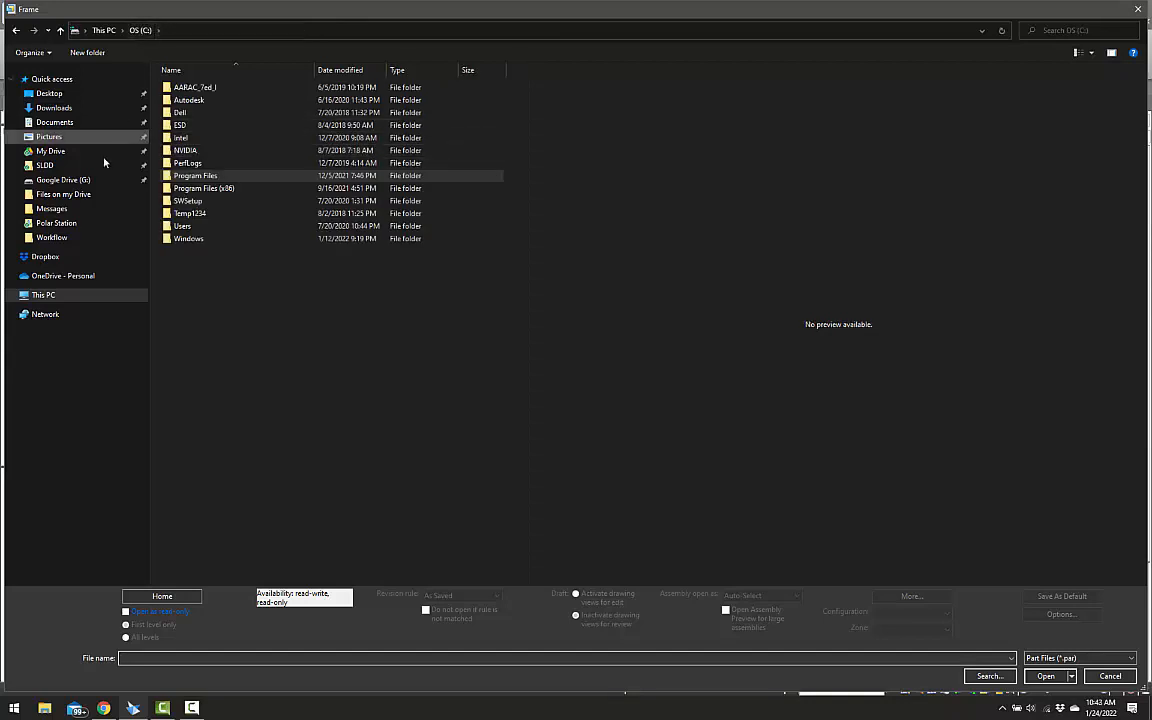
click(50, 150)
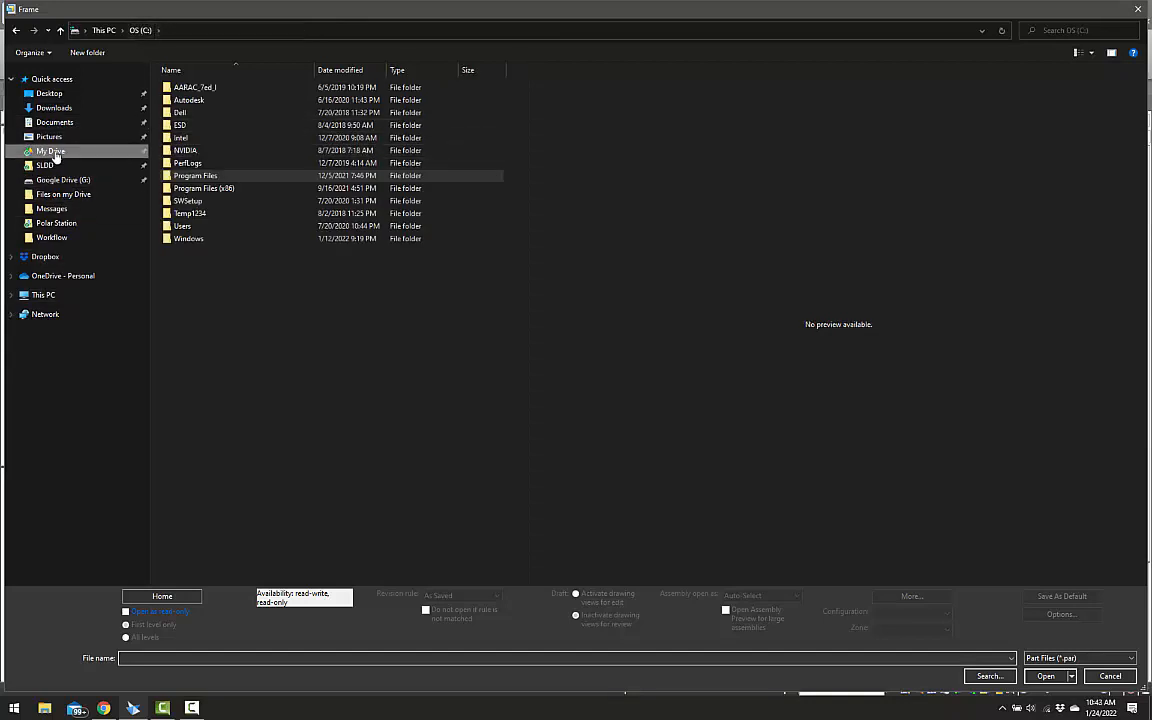
click(193, 151)
double_click(193, 151)
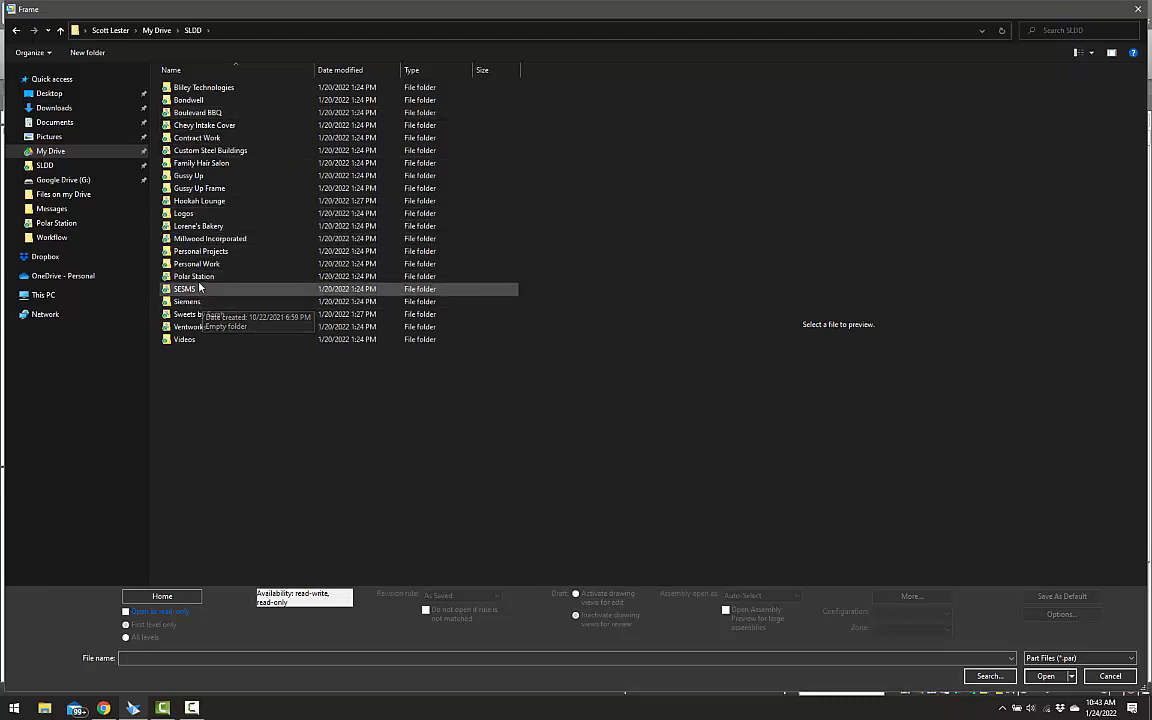
click(157, 30)
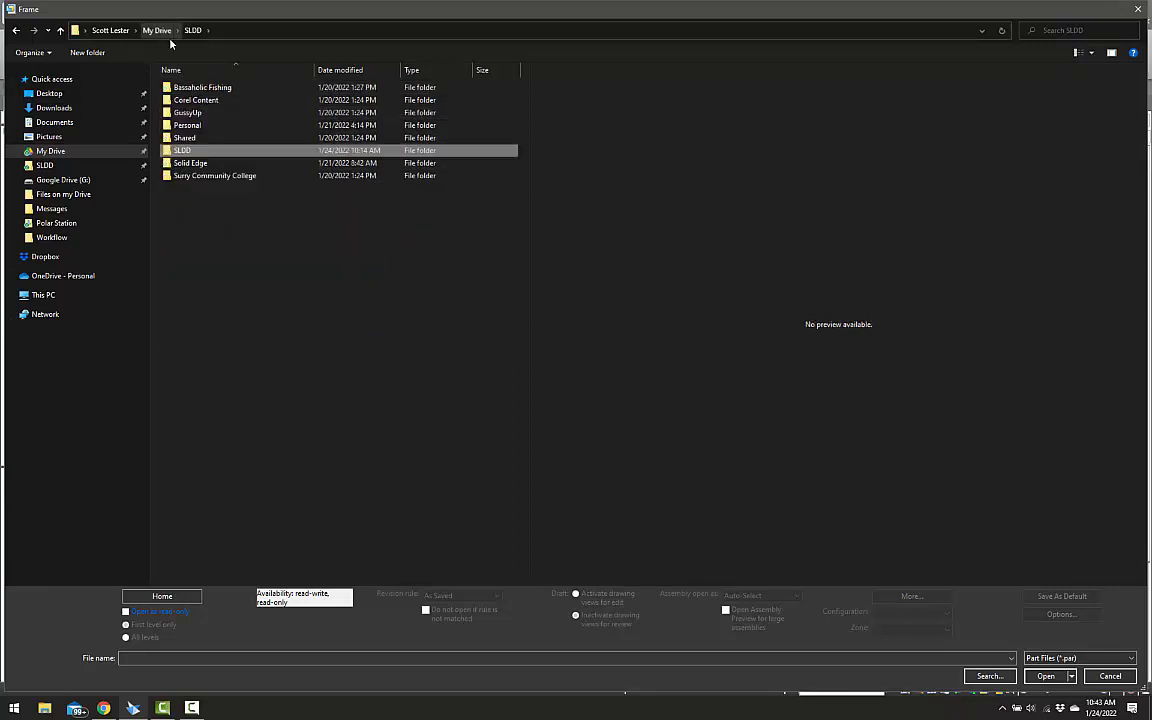
double_click(182, 163)
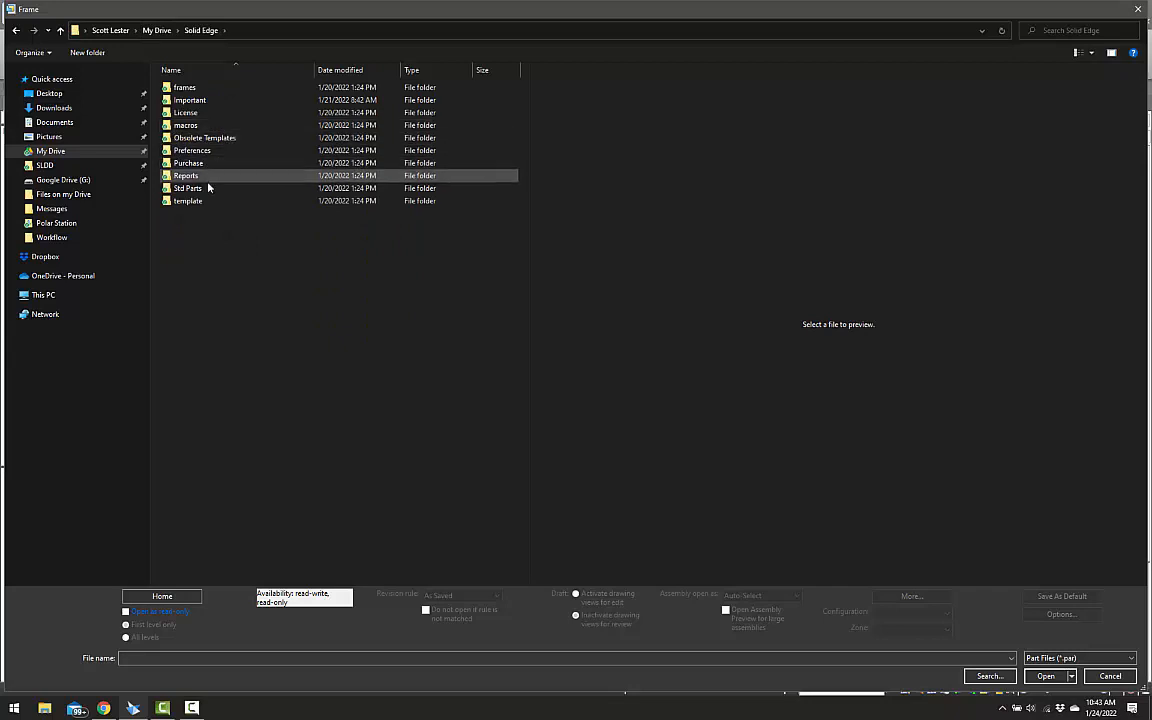
Choose SquareTubing 2x2x.188.par from the Square Tubing folder within frames and ansi as the frame component
click(192, 90)
double_click(192, 90)
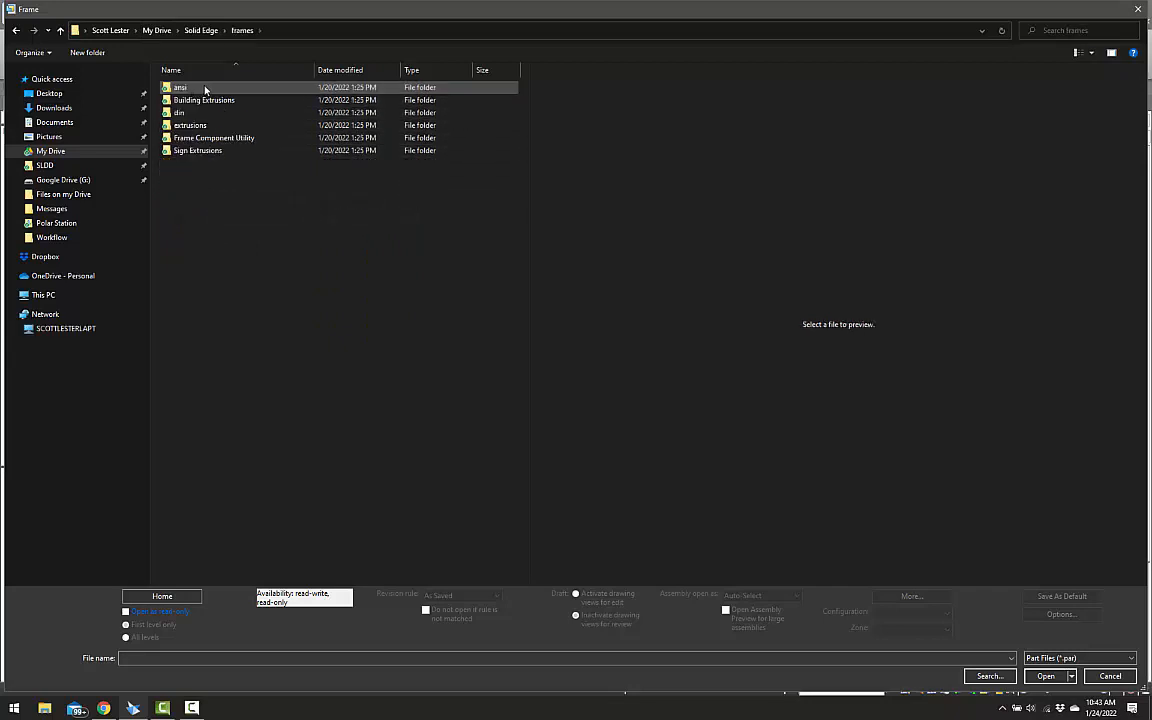
click(206, 88)
double_click(206, 88)
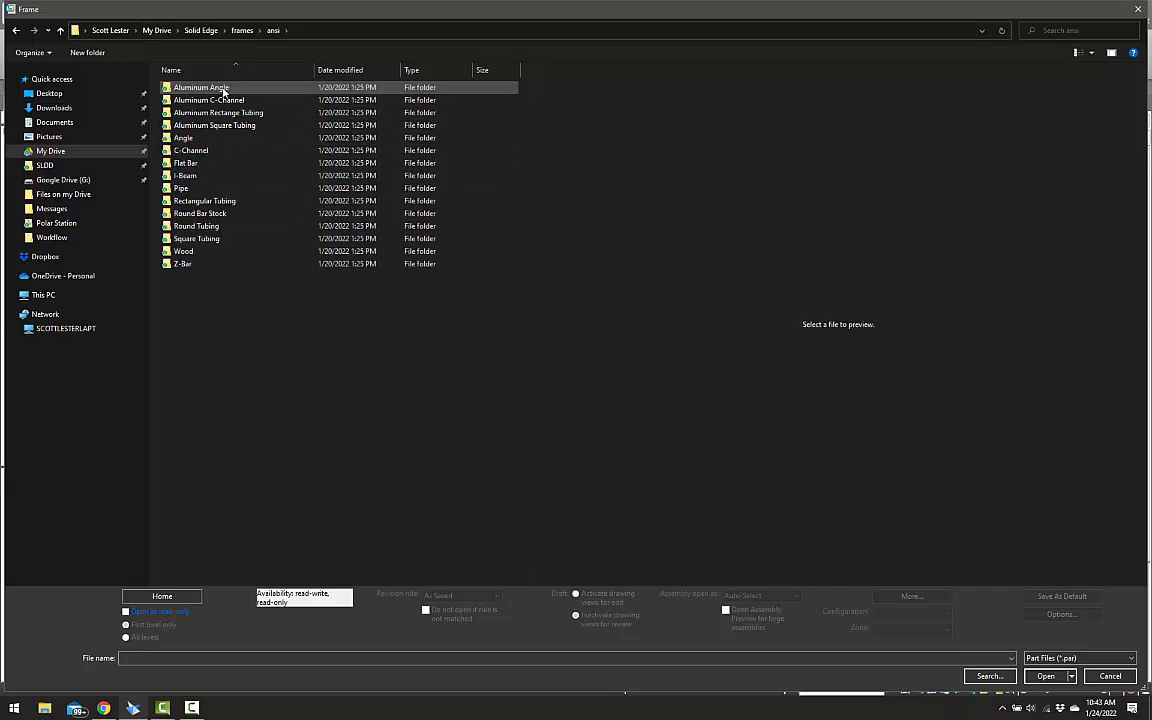
double_click(211, 240)
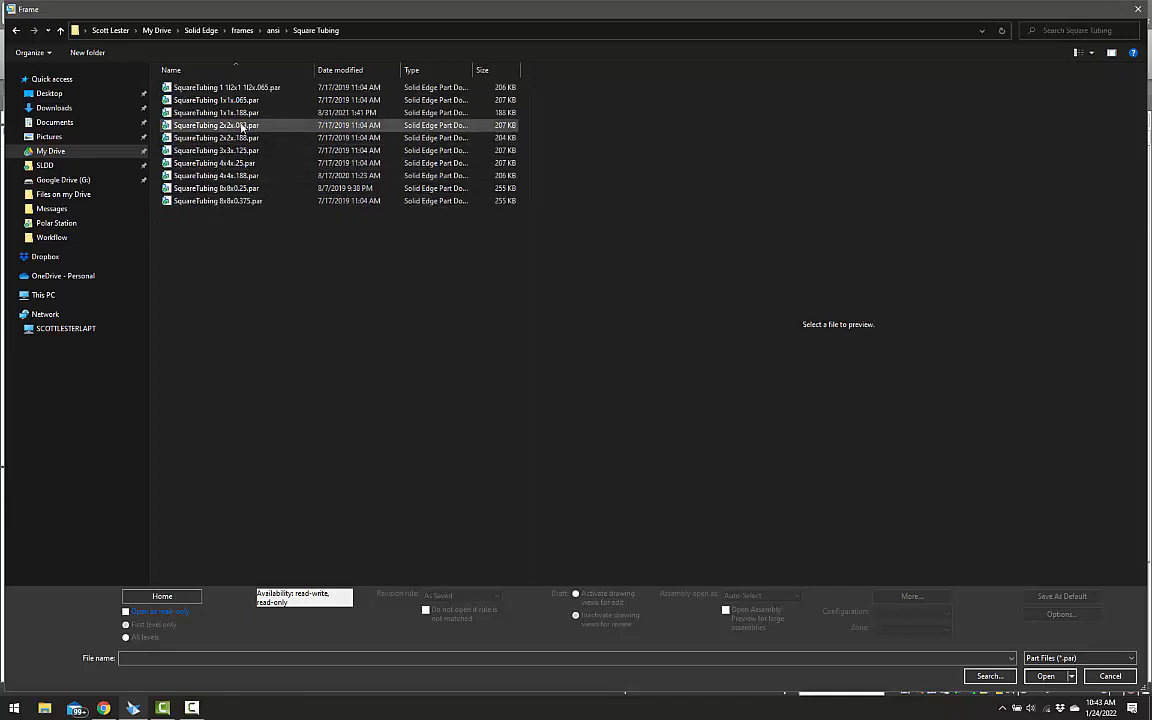
click(257, 138)
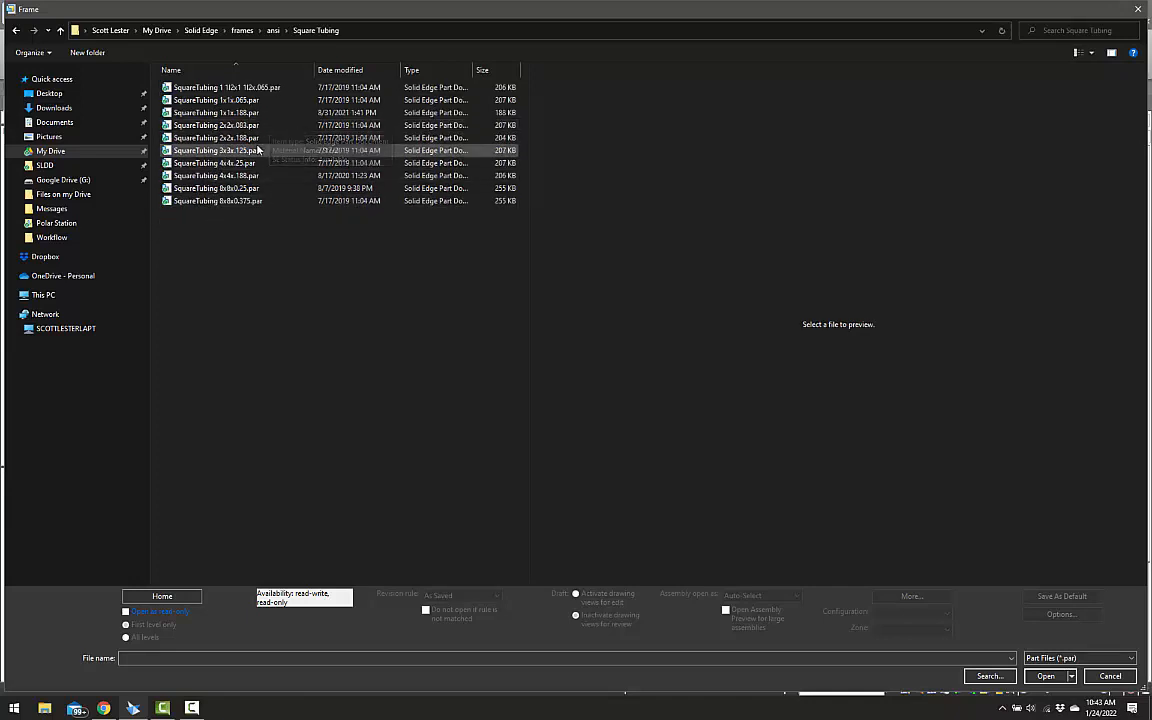
double_click(257, 138)
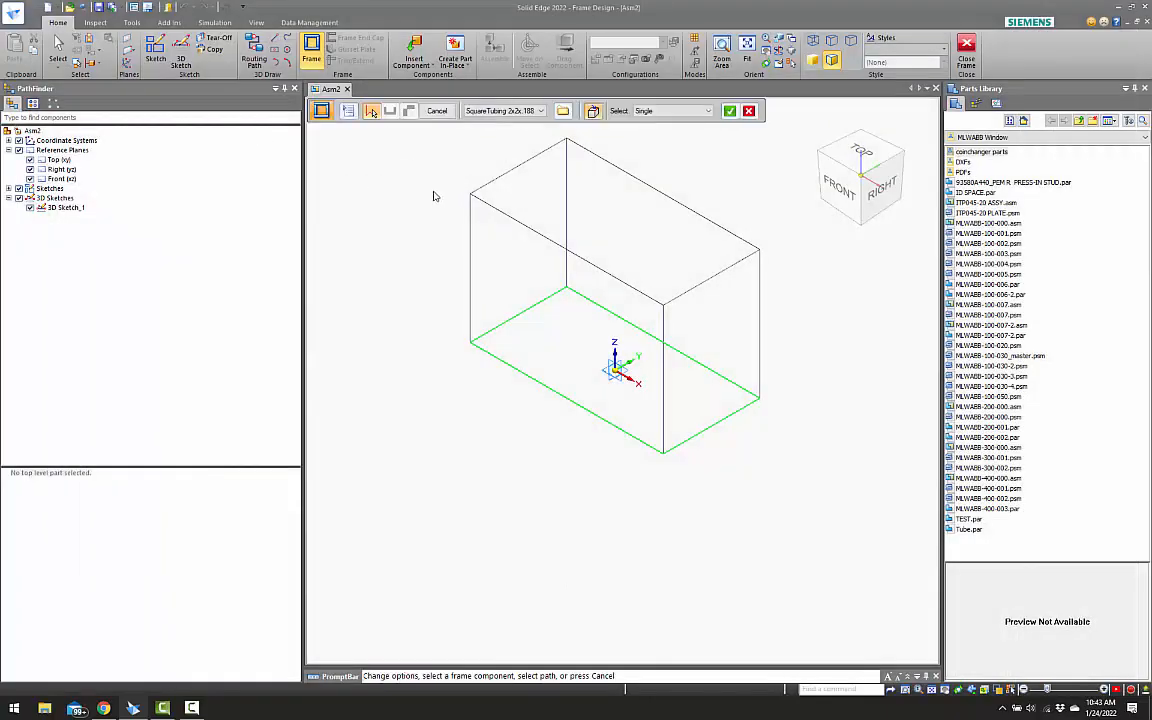
Create the bottom frame and set its cross-section origin to the lower outer corner keypoint, finishing the frame
scroll(500, 195, up, 3)
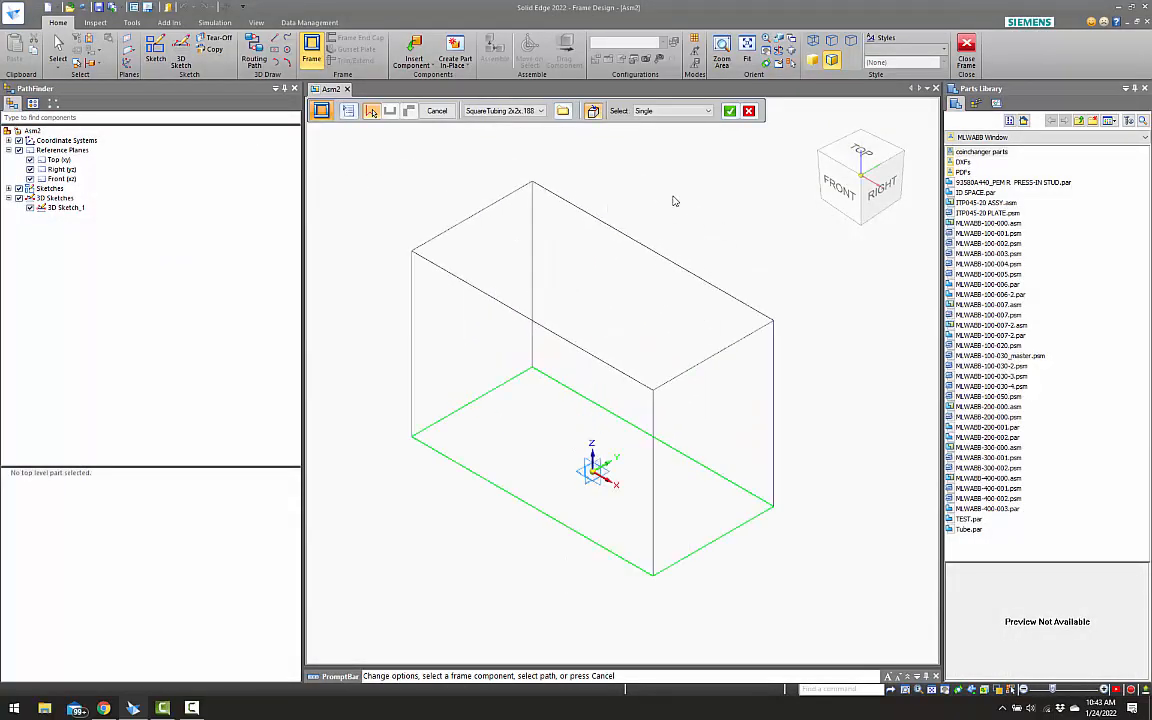
click(730, 111)
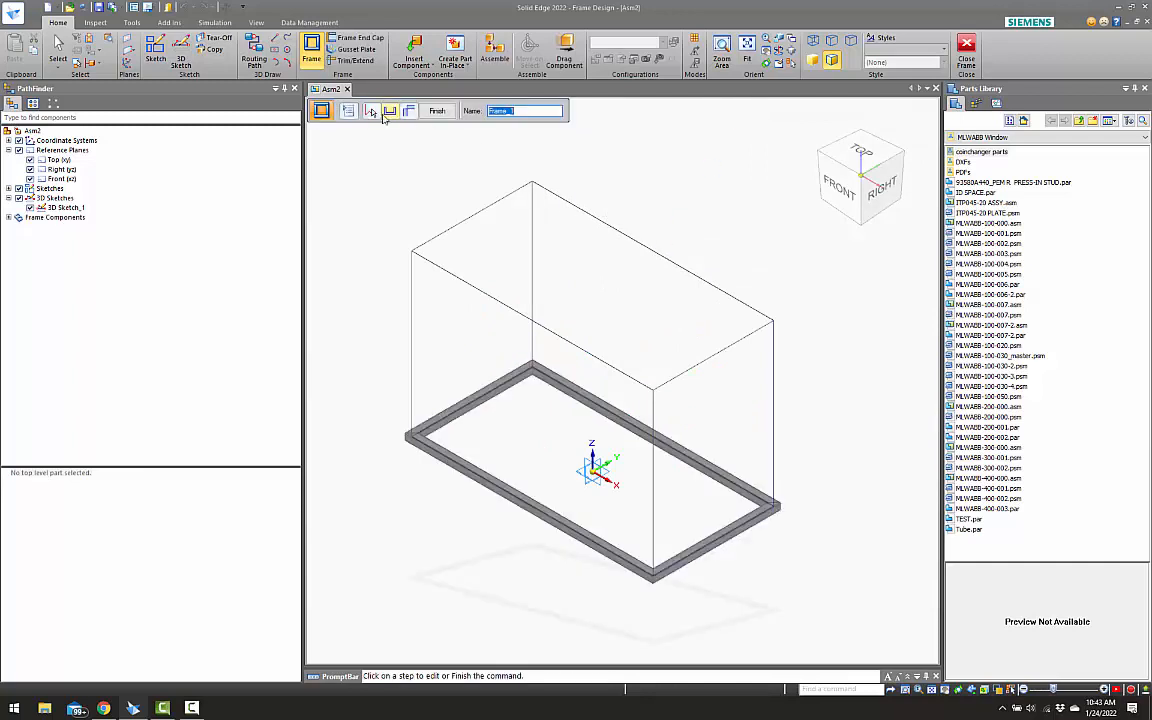
click(390, 111)
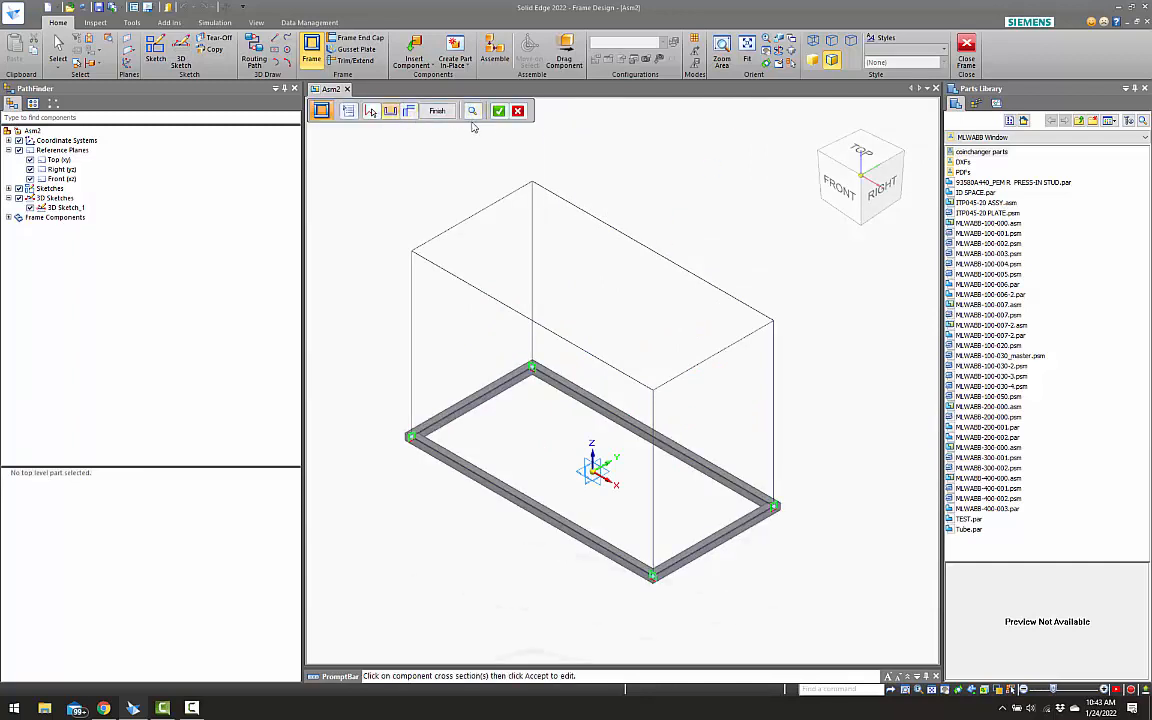
right_click(490, 164)
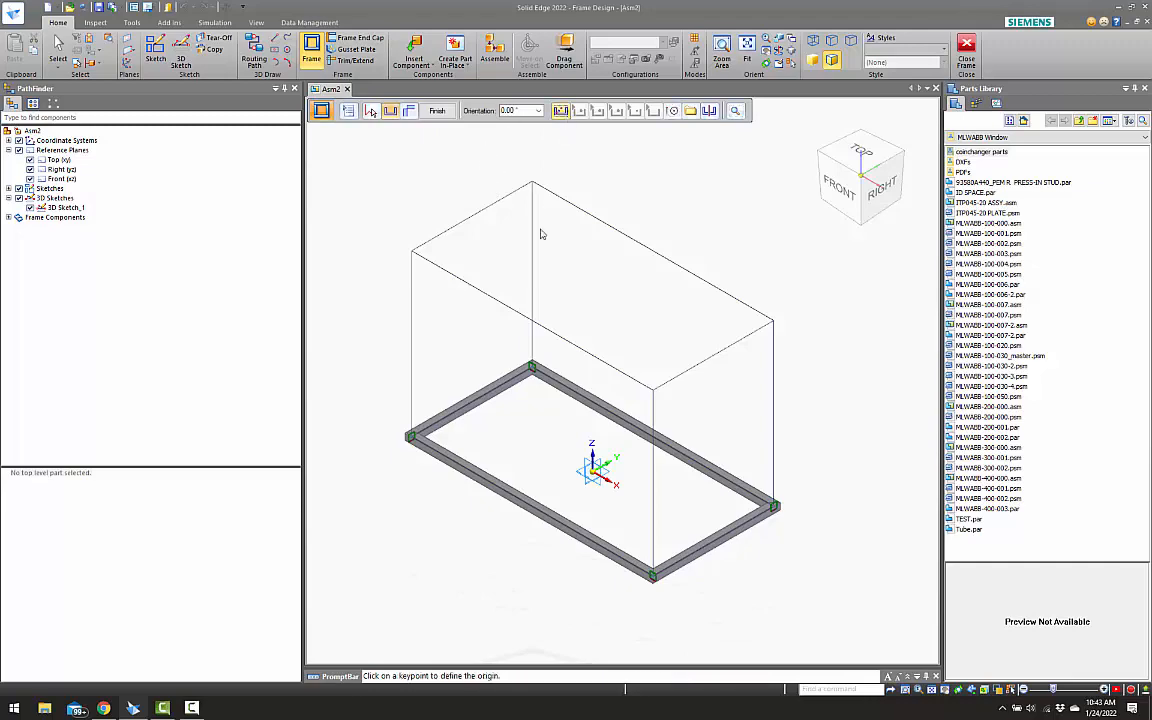
scroll(432, 437, up, 6)
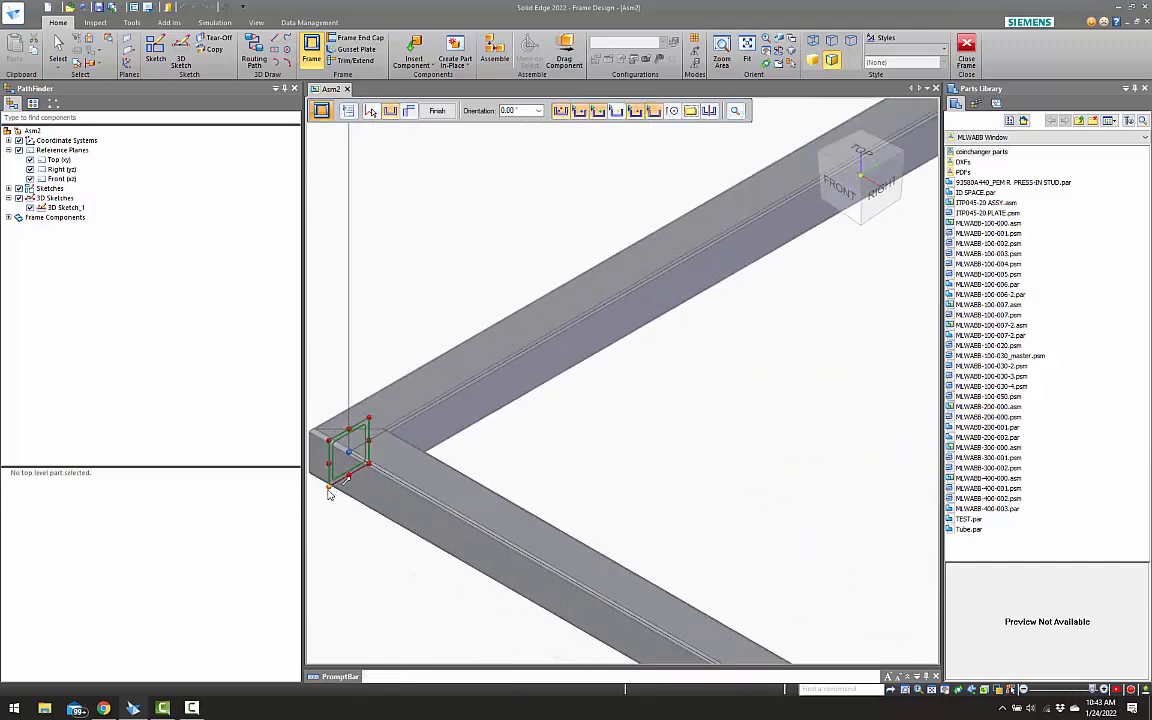
scroll(330, 493, up, 8)
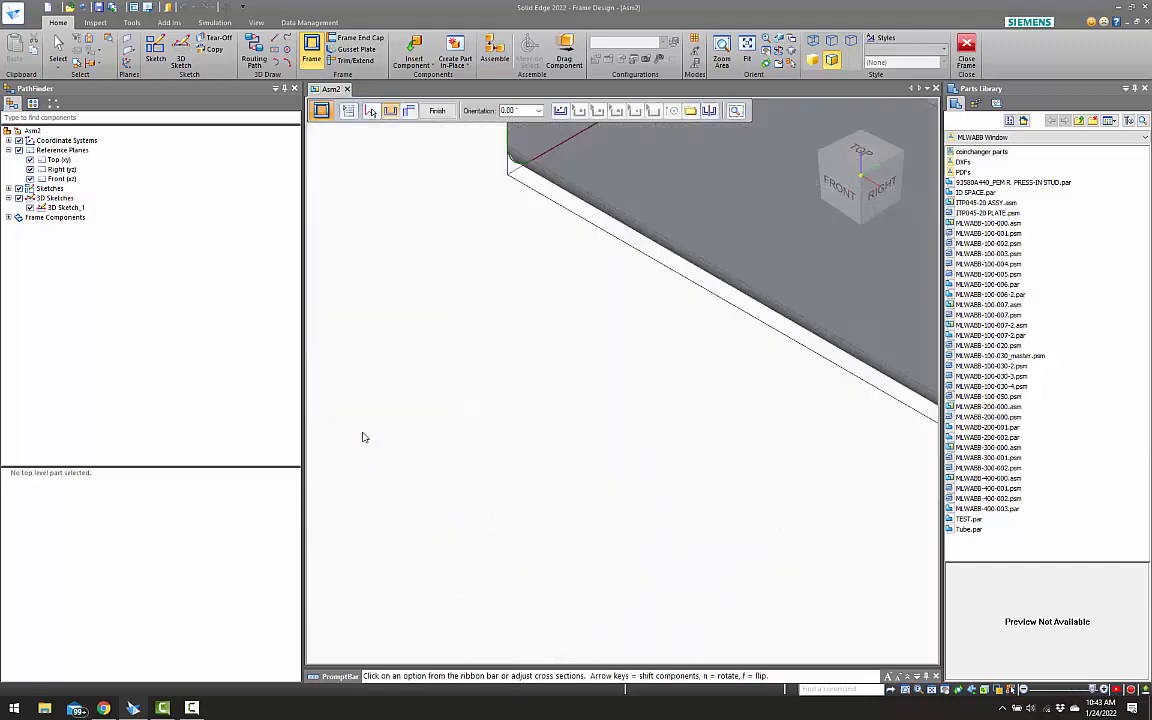
scroll(399, 419, down, 10)
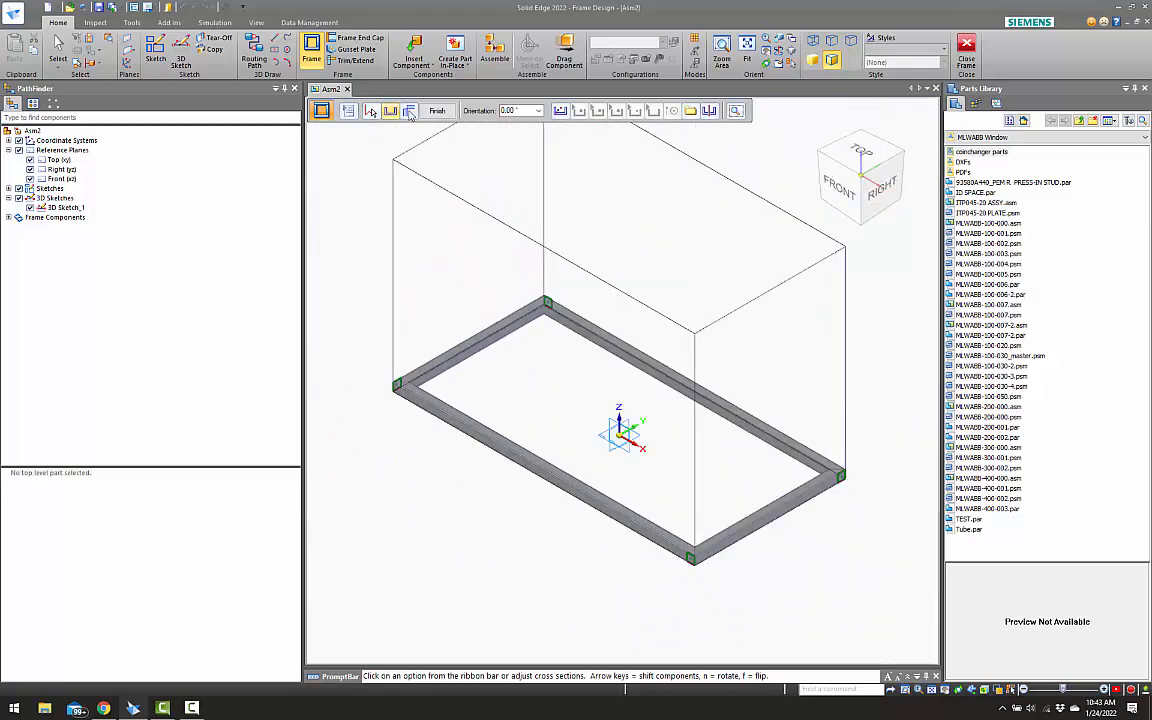
right_click(345, 187)
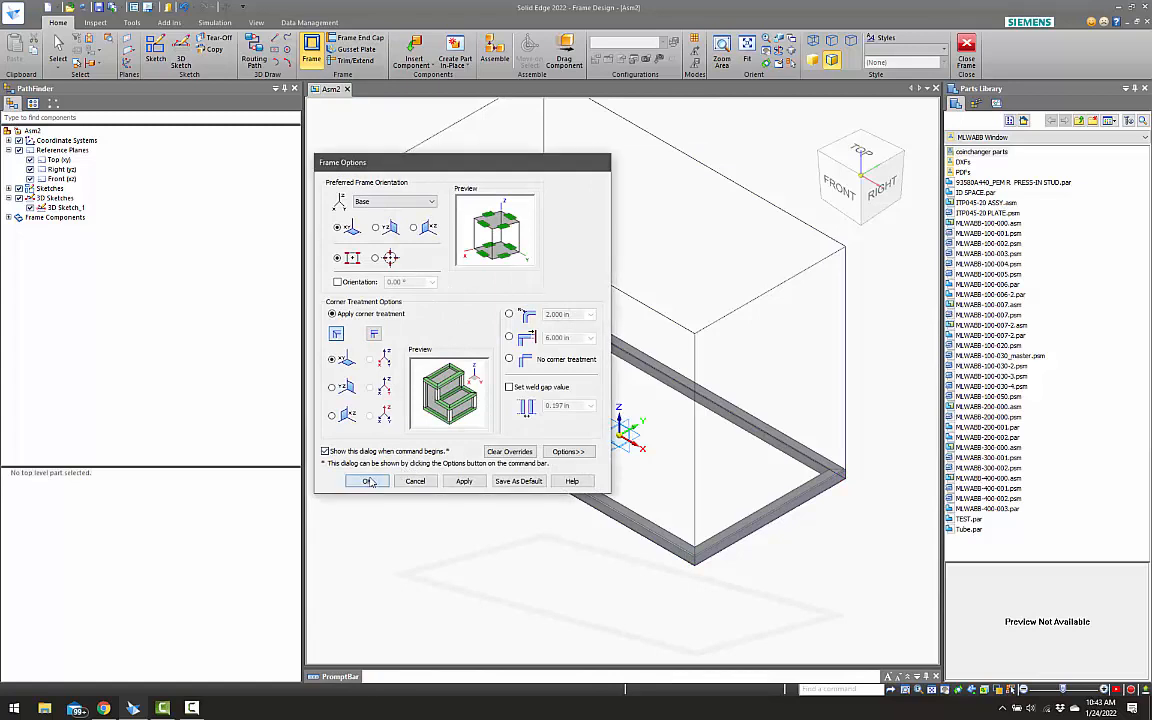
Accept the default frame options and create a 2x2x.188 square tubing frame along the four top rectangle lines
click(368, 481)
scroll(480, 404, down, 4)
scroll(501, 281, up, 2)
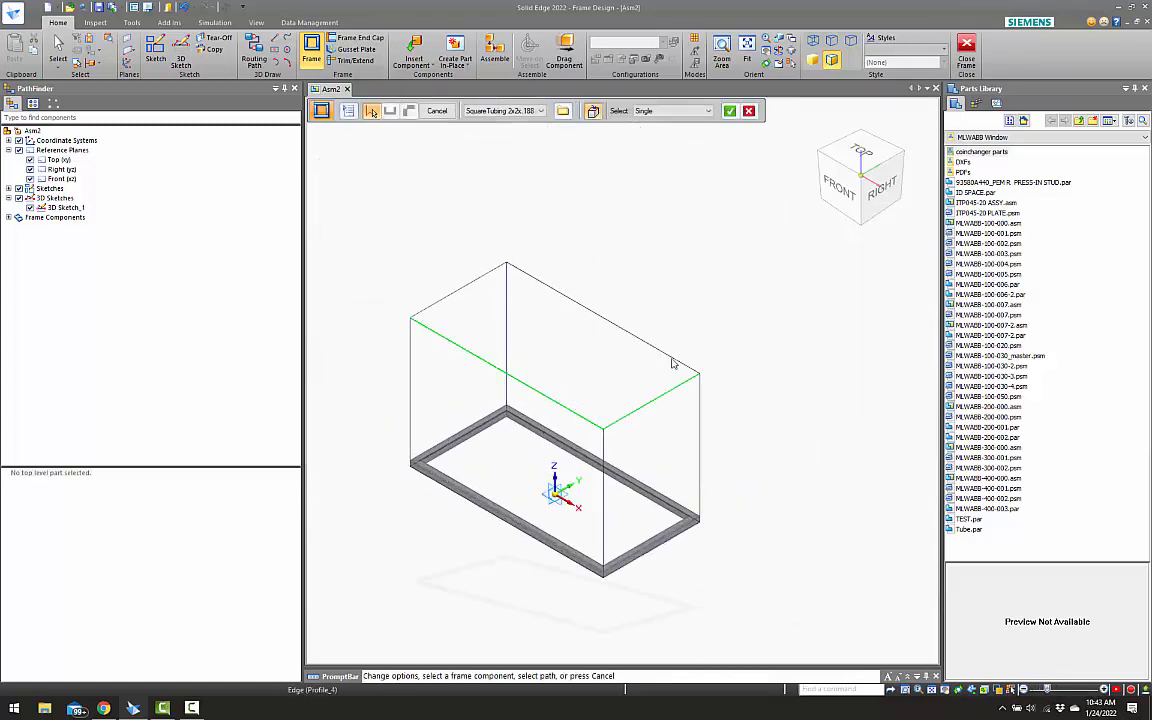
click(547, 318)
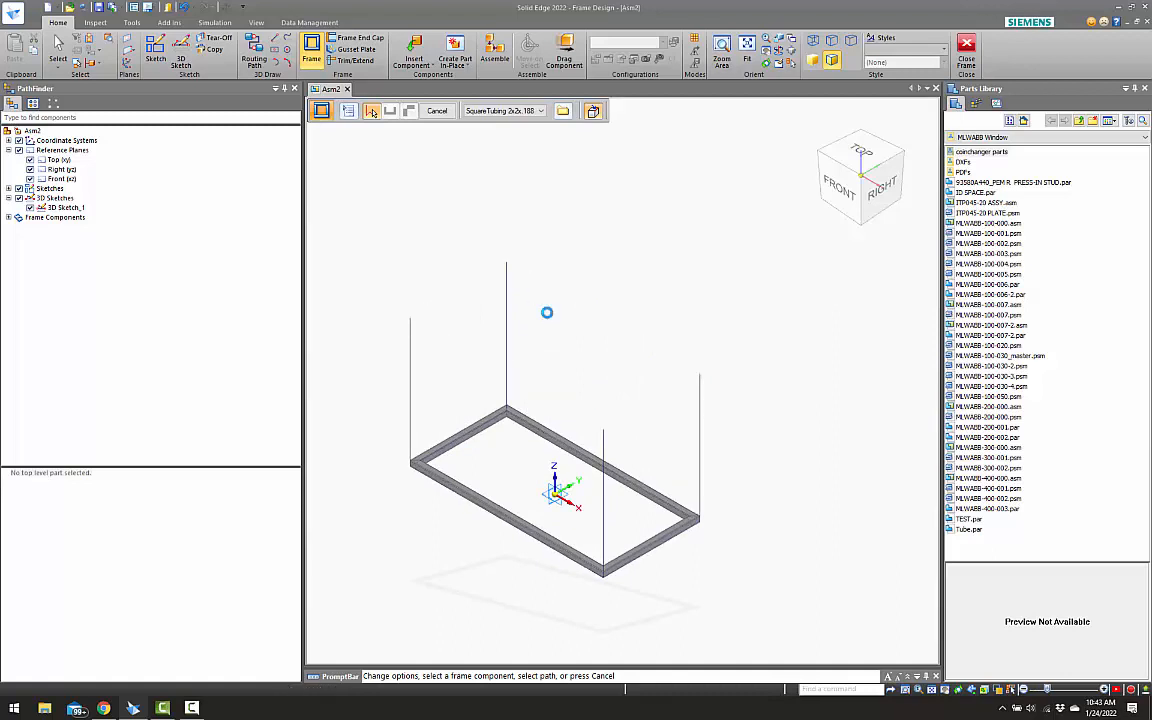
Set the top frame's cross-section origin to the upper outer corner keypoint and finish the frame
click(390, 112)
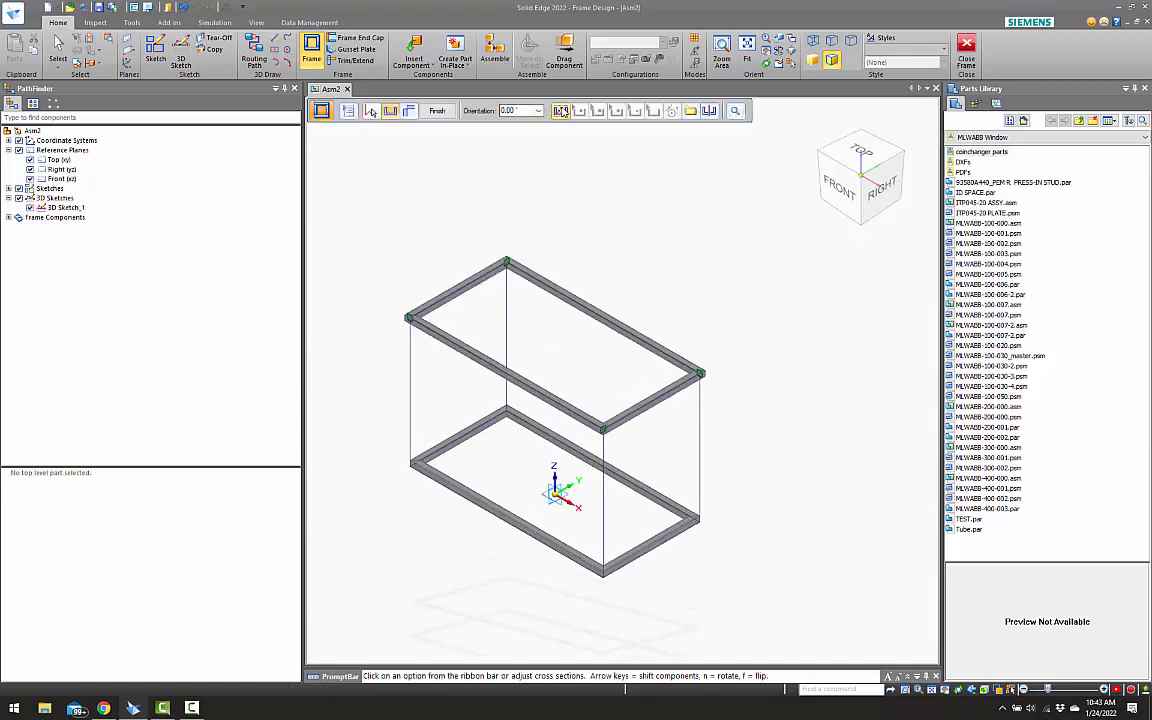
scroll(417, 314, up, 3)
scroll(417, 314, up, 4)
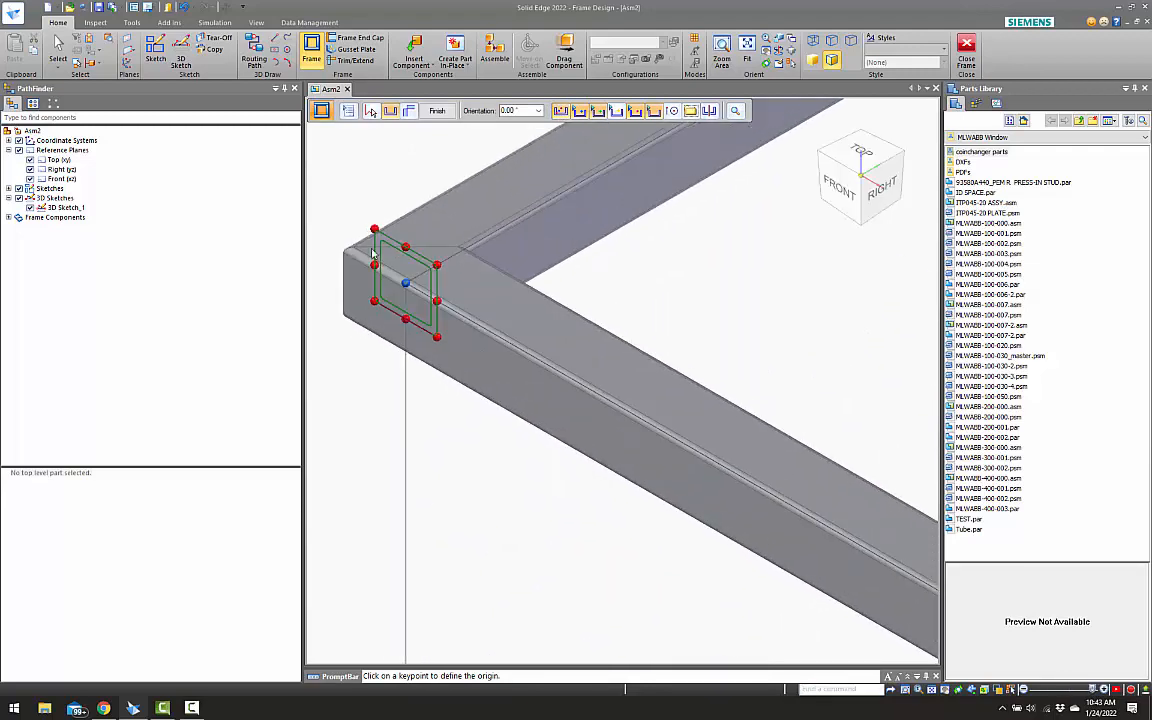
click(376, 232)
scroll(424, 247, down, 7)
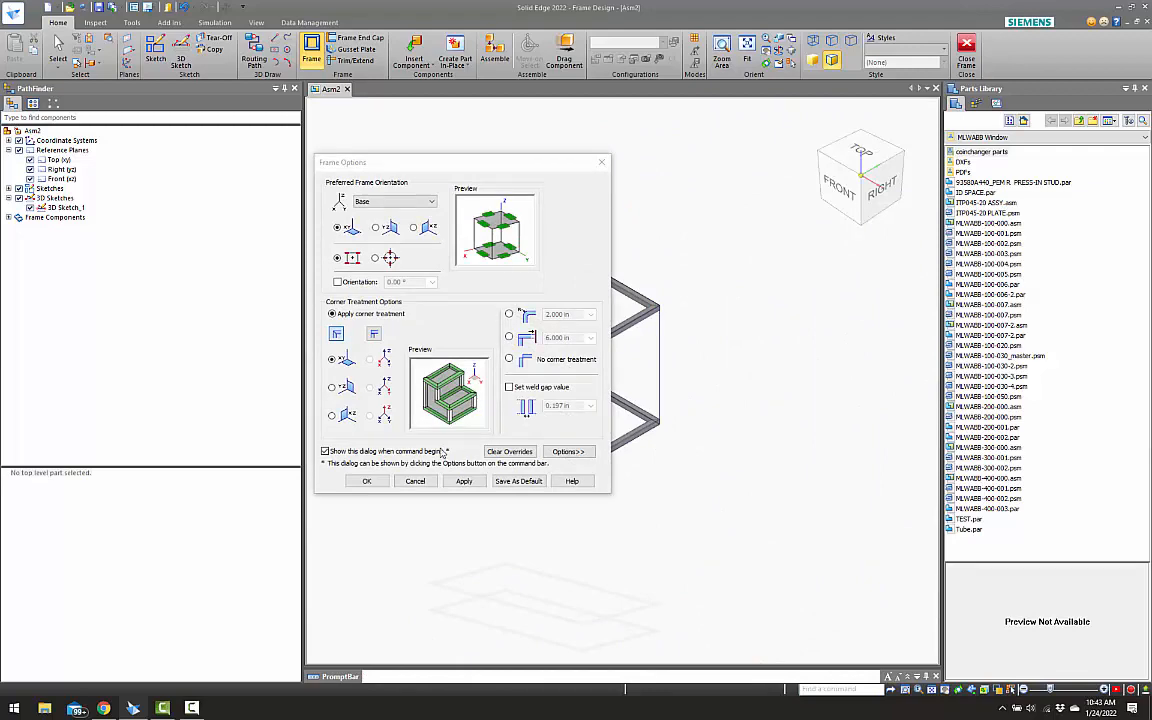
Add a 2x2x.188 square tubing post along the rear-right vertical line using the default frame options
click(374, 482)
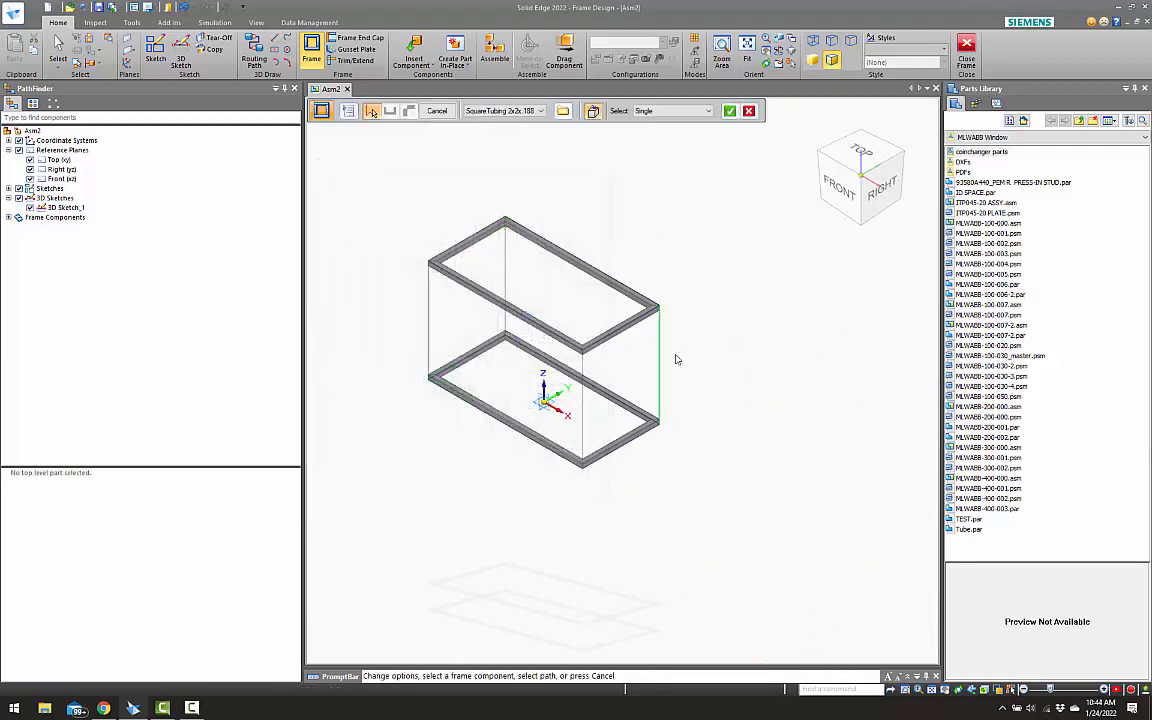
click(663, 365)
scroll(670, 414, up, 3)
scroll(611, 468, up, 3)
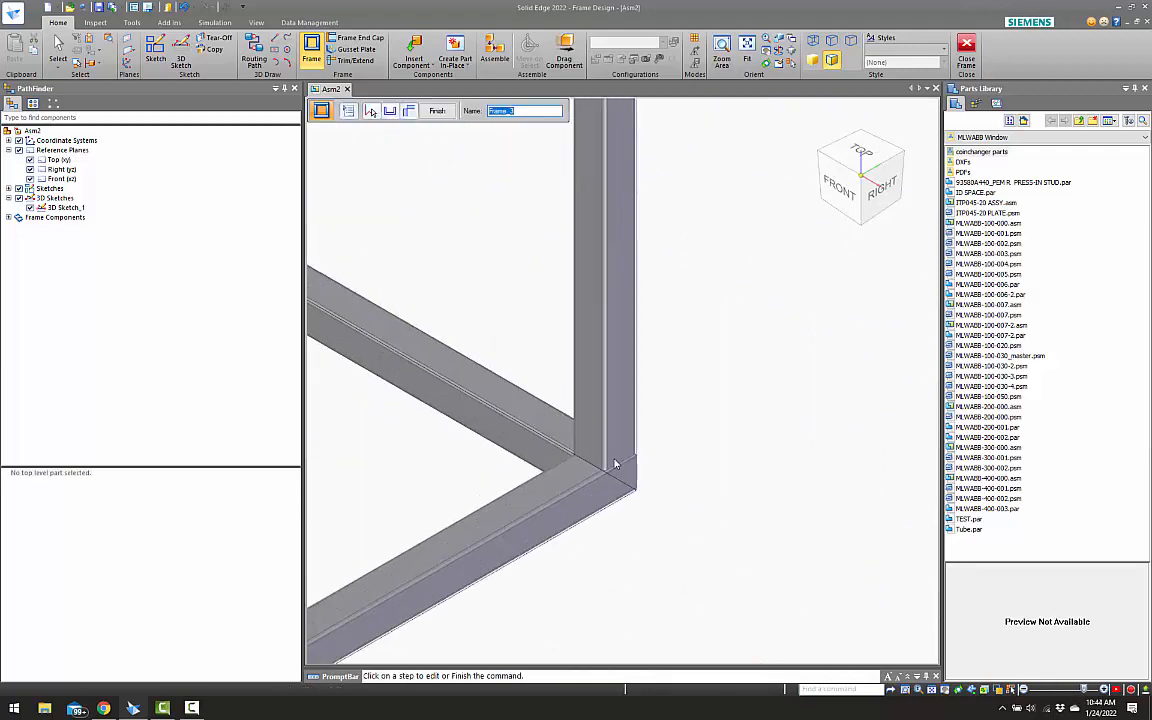
mouse_move(612, 463)
middle_down()
mouse_move(538, 499)
mouse_move(622, 455)
middle_up()
scroll(640, 448, down, 2)
right_click(669, 430)
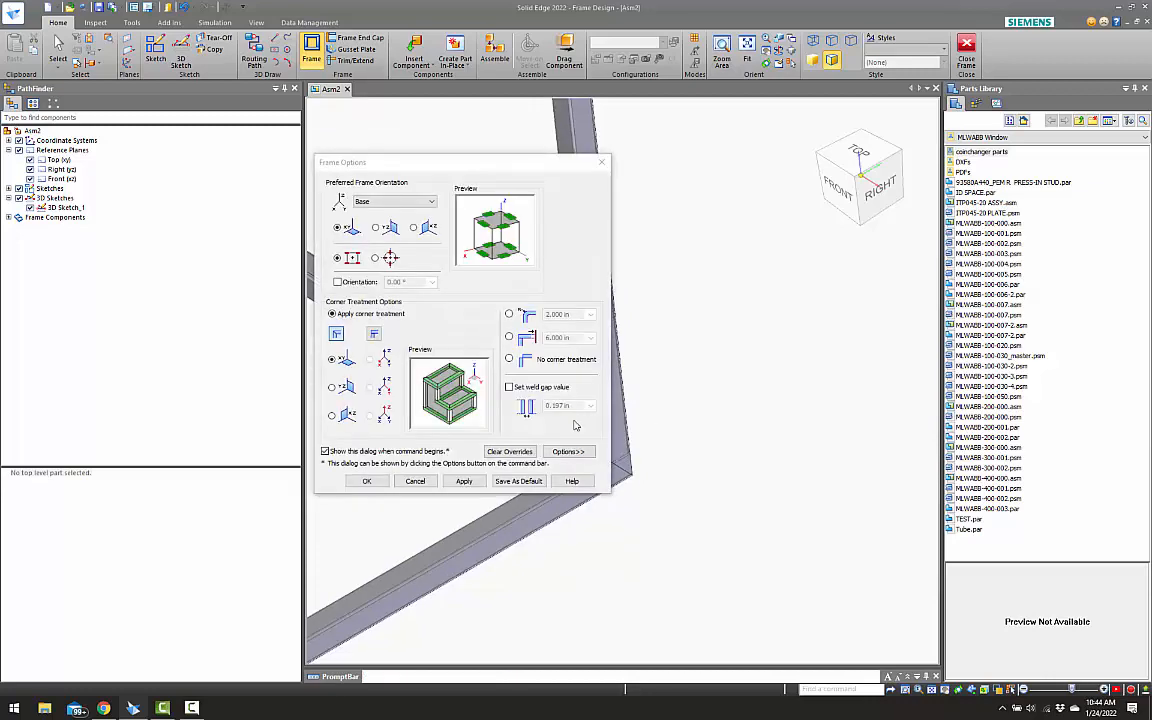
Add a 2x2x.188 square tubing post along the rear-left vertical line using the default frame options
click(367, 481)
scroll(463, 353, down, 5)
scroll(463, 353, up, 3)
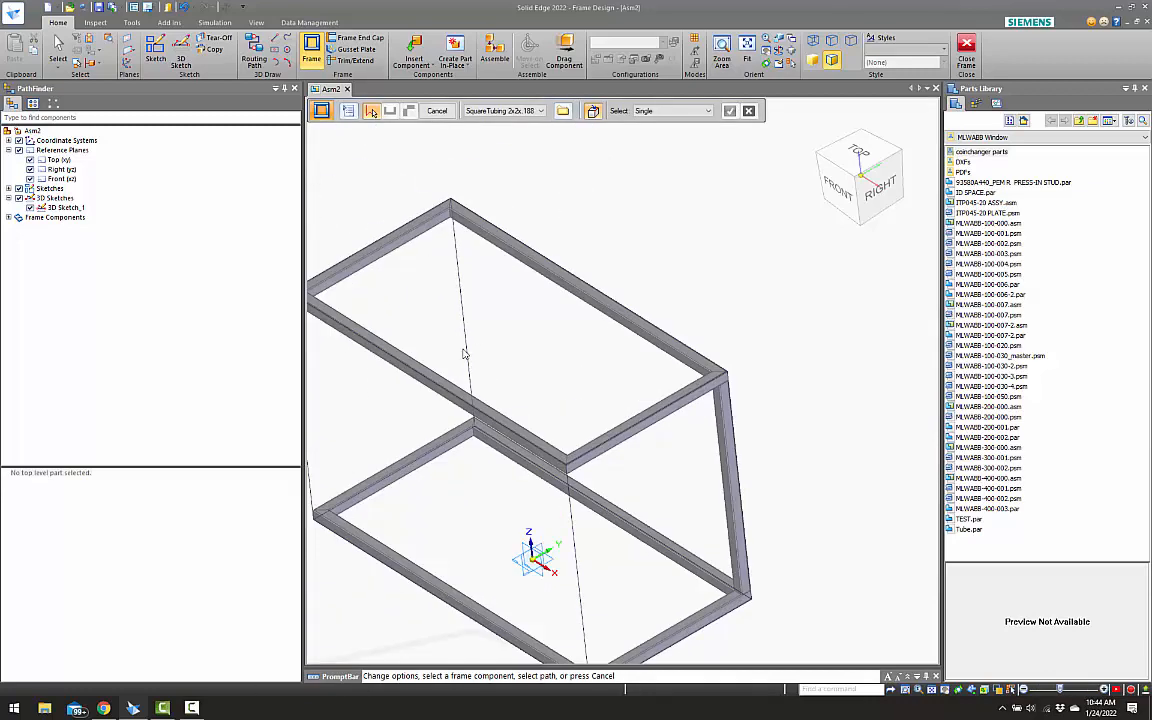
click(465, 331)
right_click(491, 326)
scroll(482, 440, down, 3)
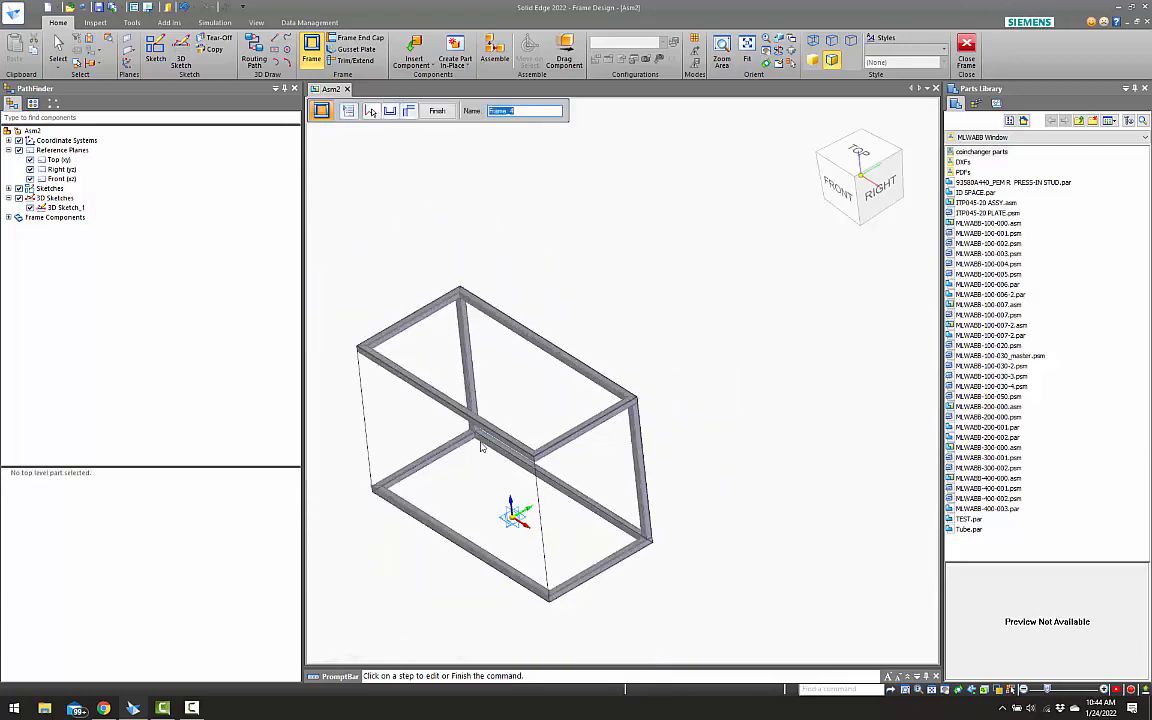
middle_drag(482, 442, 553, 460)
right_click(363, 424)
Add a 2x2x.188 square tubing post along the front-left vertical line
scroll(376, 423, up, 5)
middle_drag(377, 426, 418, 449)
click(428, 450)
right_click(496, 339)
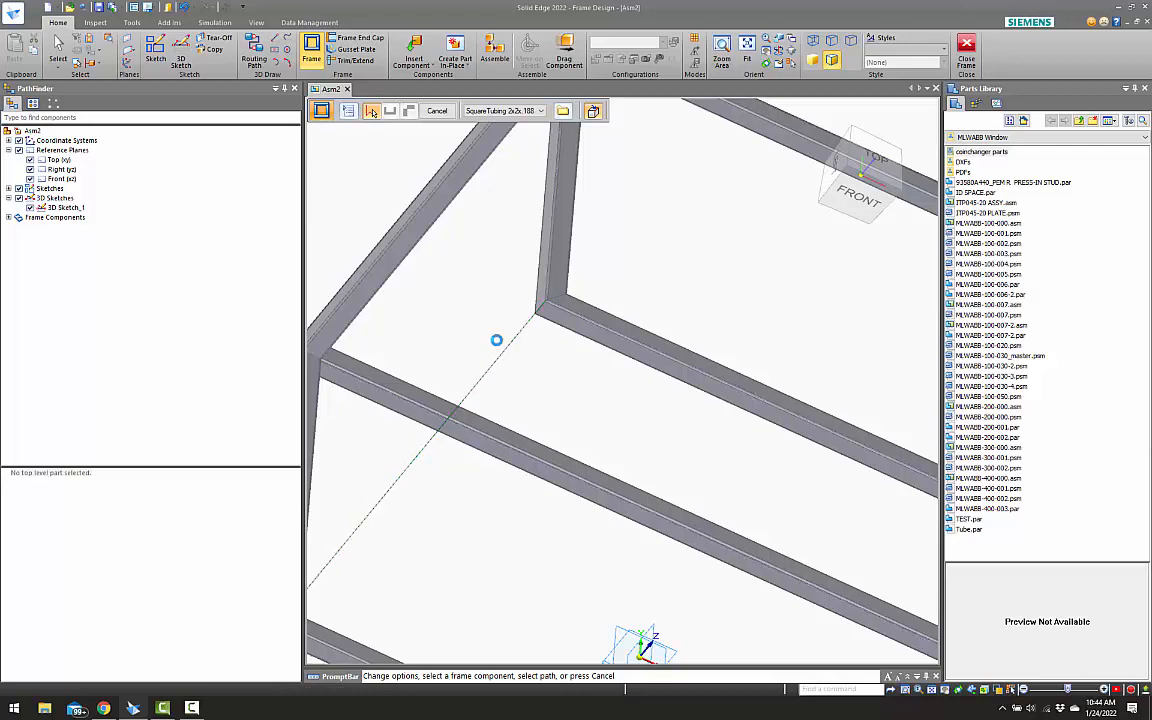
scroll(545, 332, down, 3)
right_click(586, 442)
Add a 2x2x.188 square tubing post along the front-right vertical line and show the completed frame in isometric view
scroll(650, 458, down, 4)
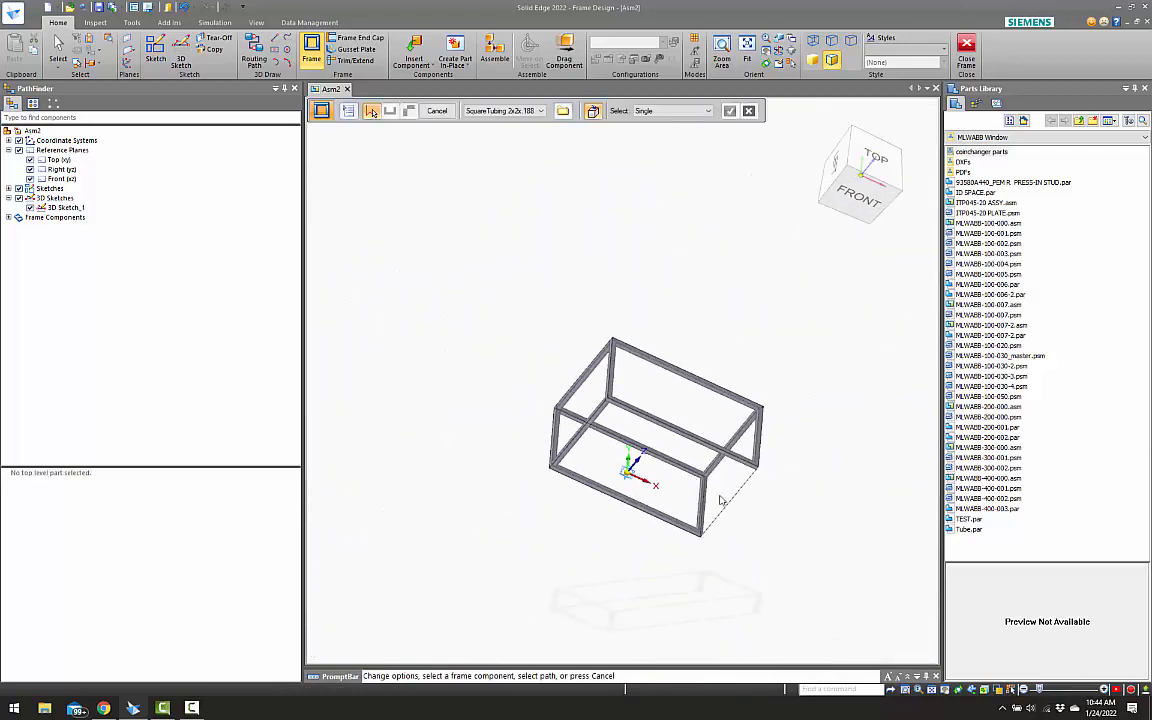
scroll(735, 530, up, 2)
click(708, 511)
right_click(753, 530)
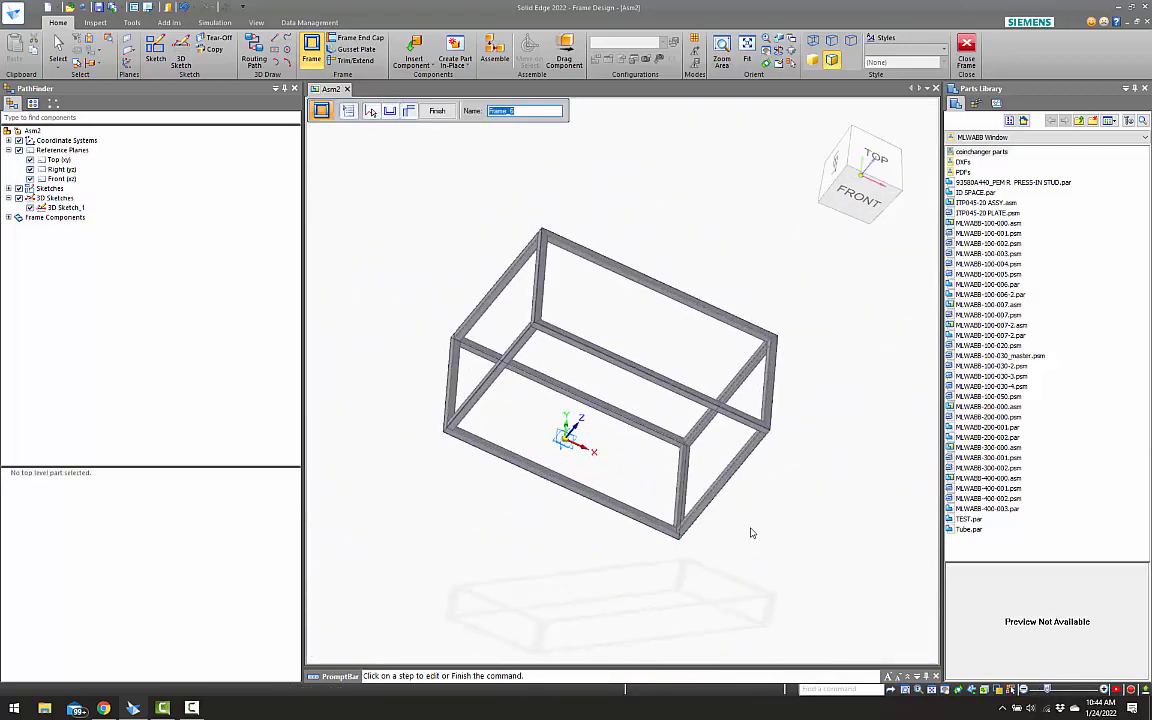
click(450, 112)
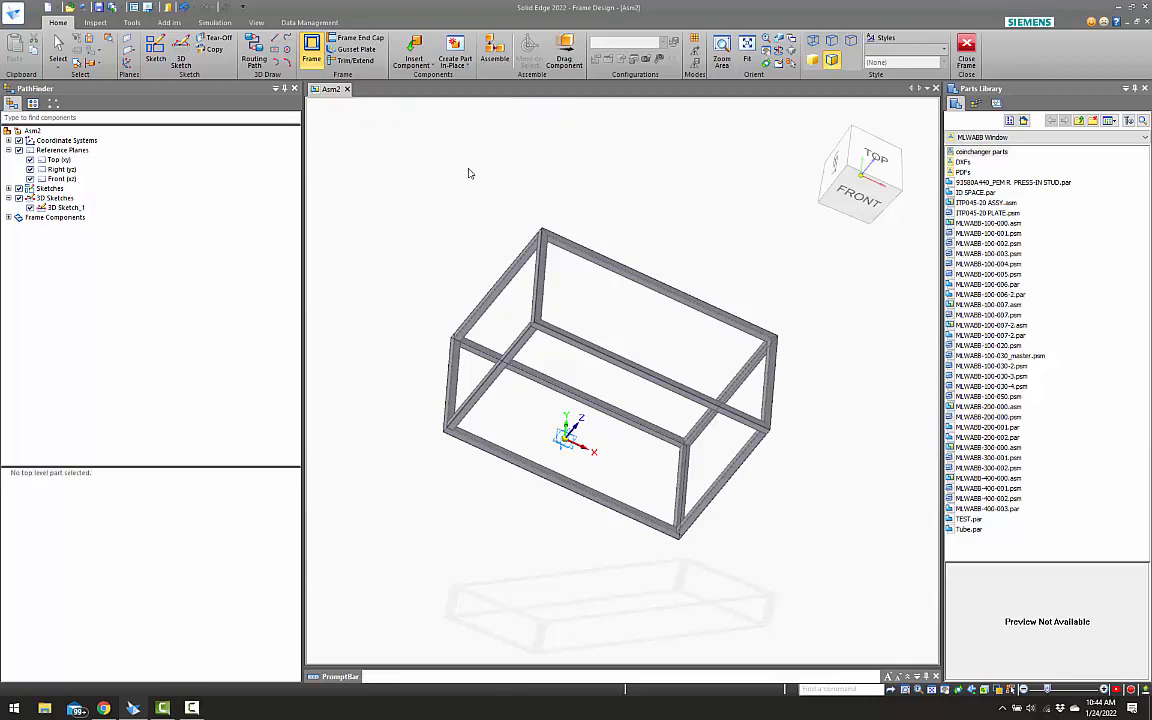
key(ctrl+i)
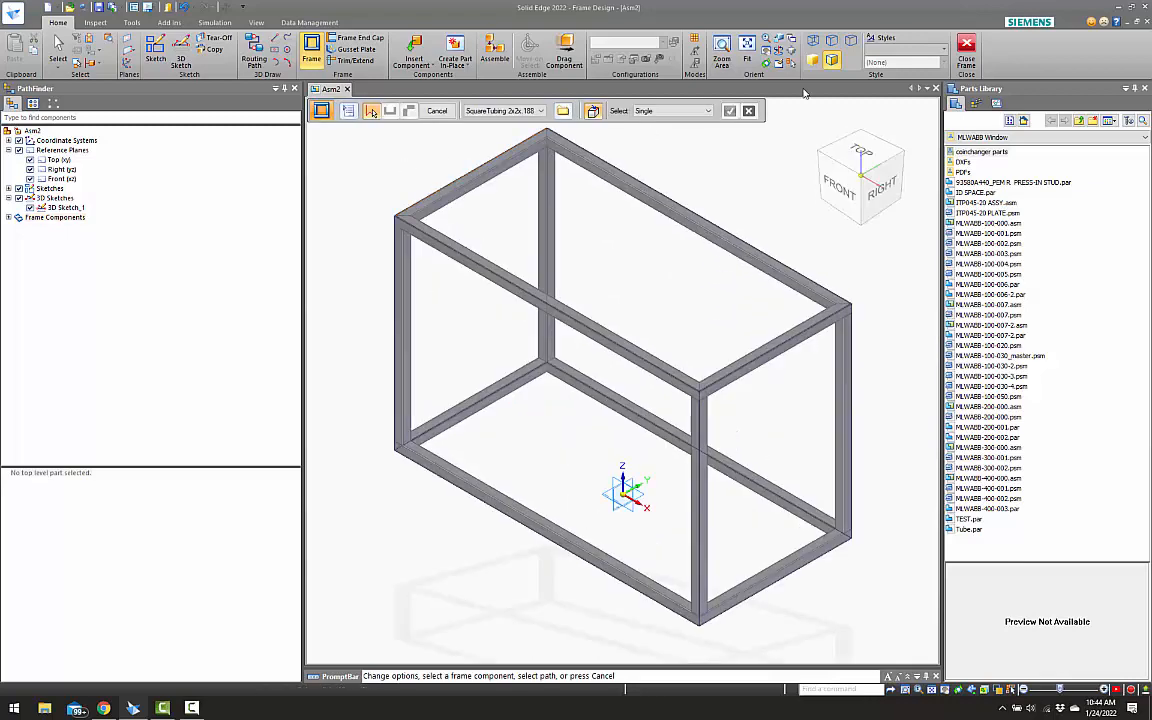
Leave the frame environment, open the profile of the base sketch Sketch_1 to examine its dimensions, and return to the assembly
click(966, 44)
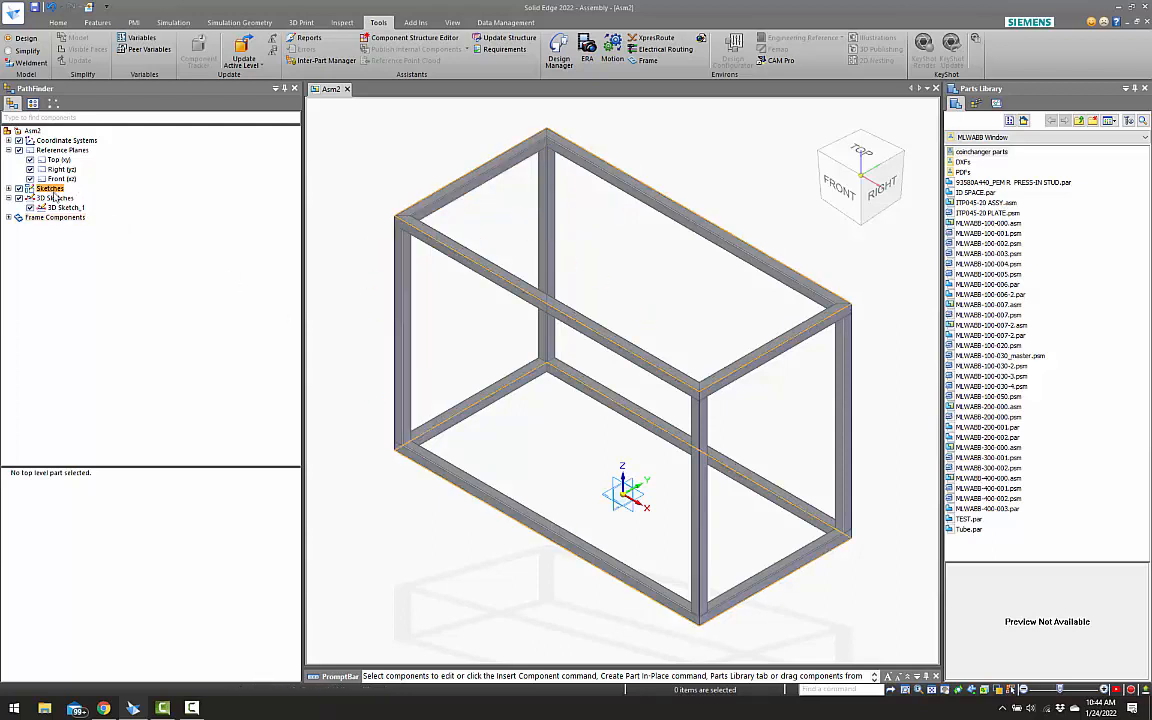
click(9, 189)
click(60, 199)
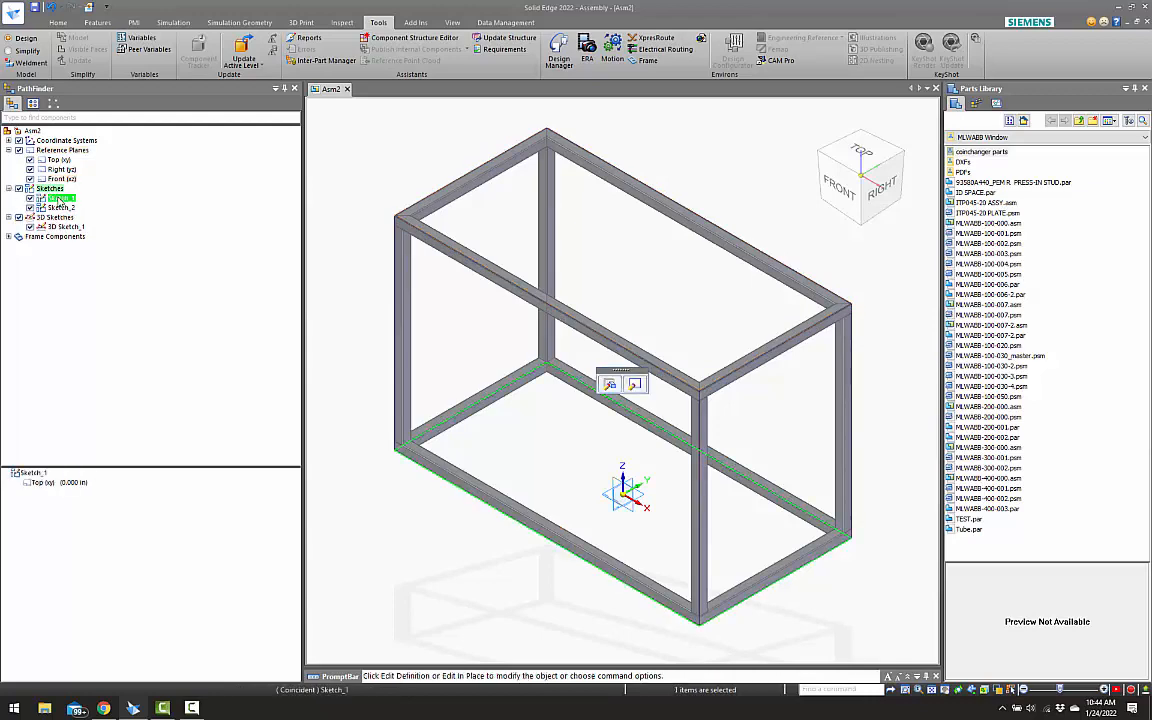
click(636, 385)
key(Escape)
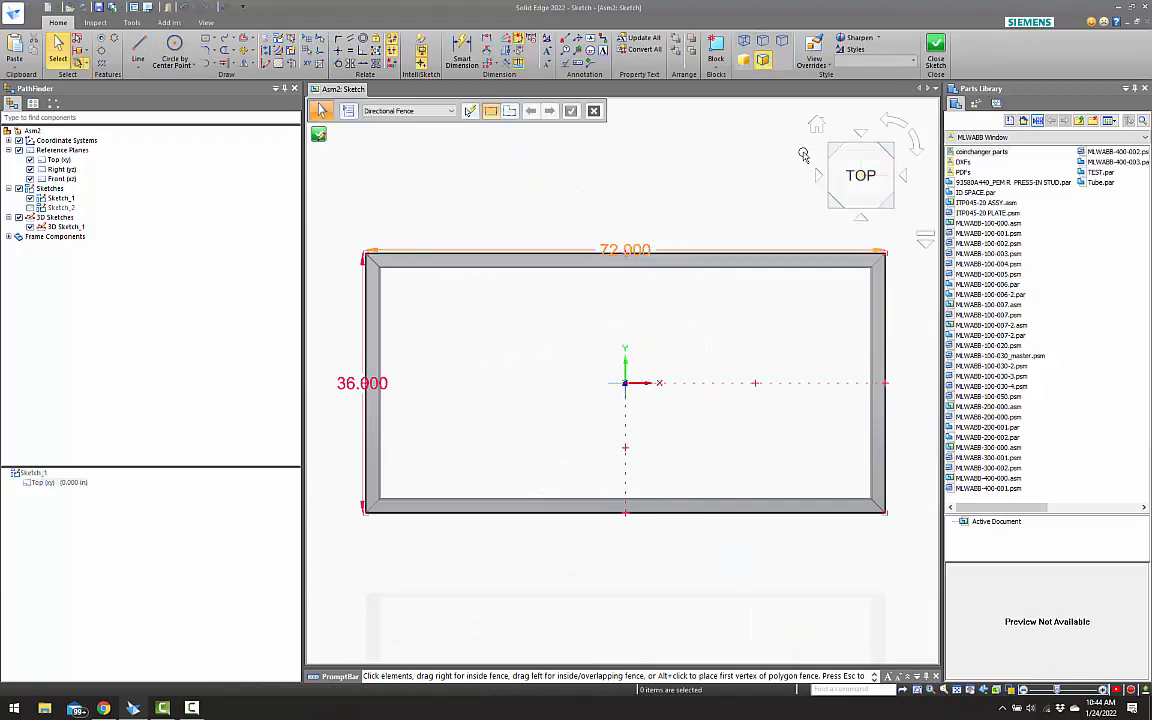
click(935, 50)
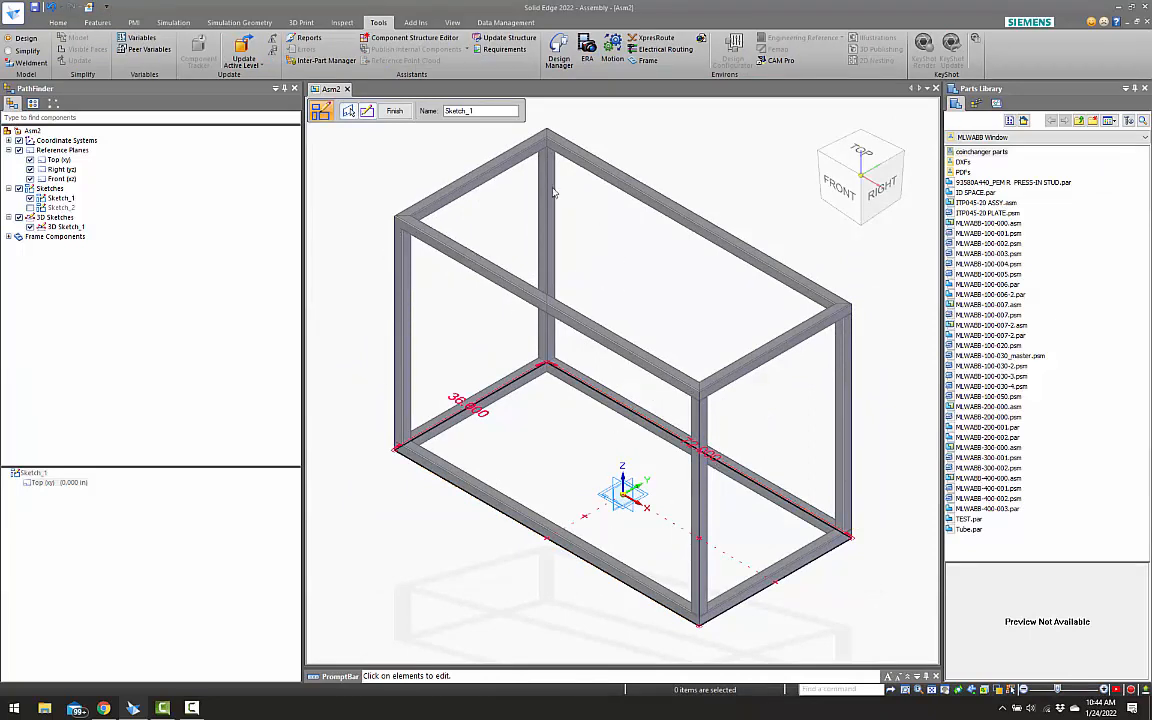
click(394, 110)
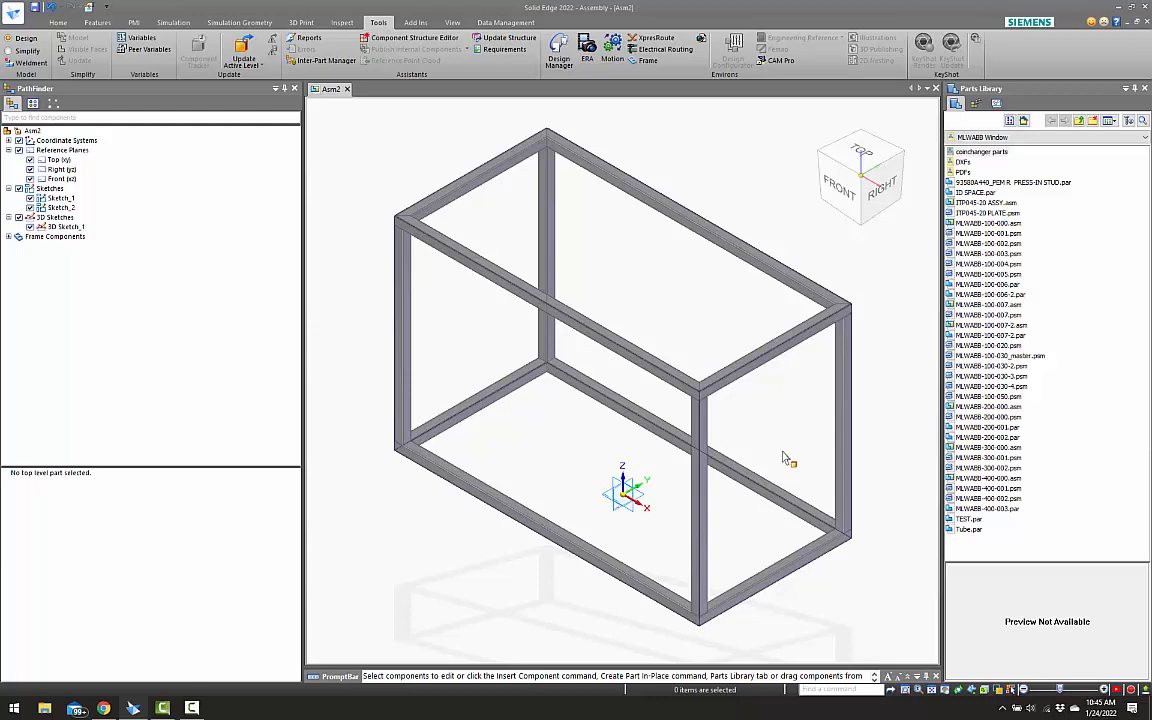
Begin saving the assembly and create a new folder named Frame Example on the Desktop
key(ctrl+s)
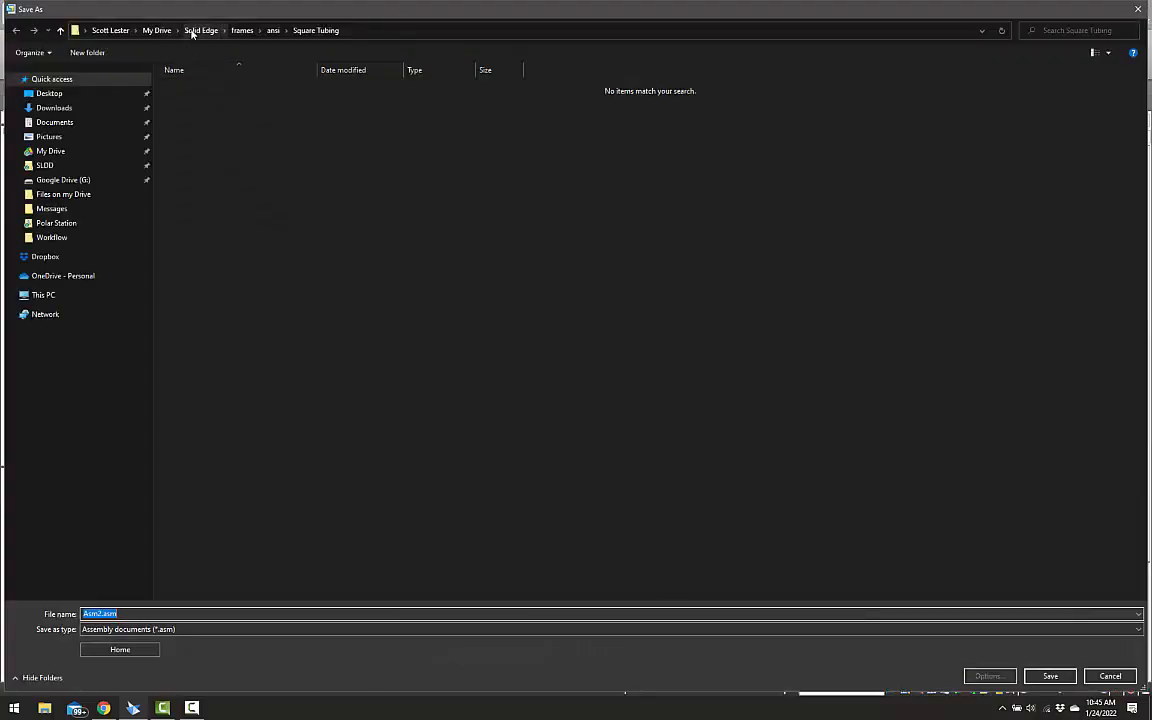
click(156, 30)
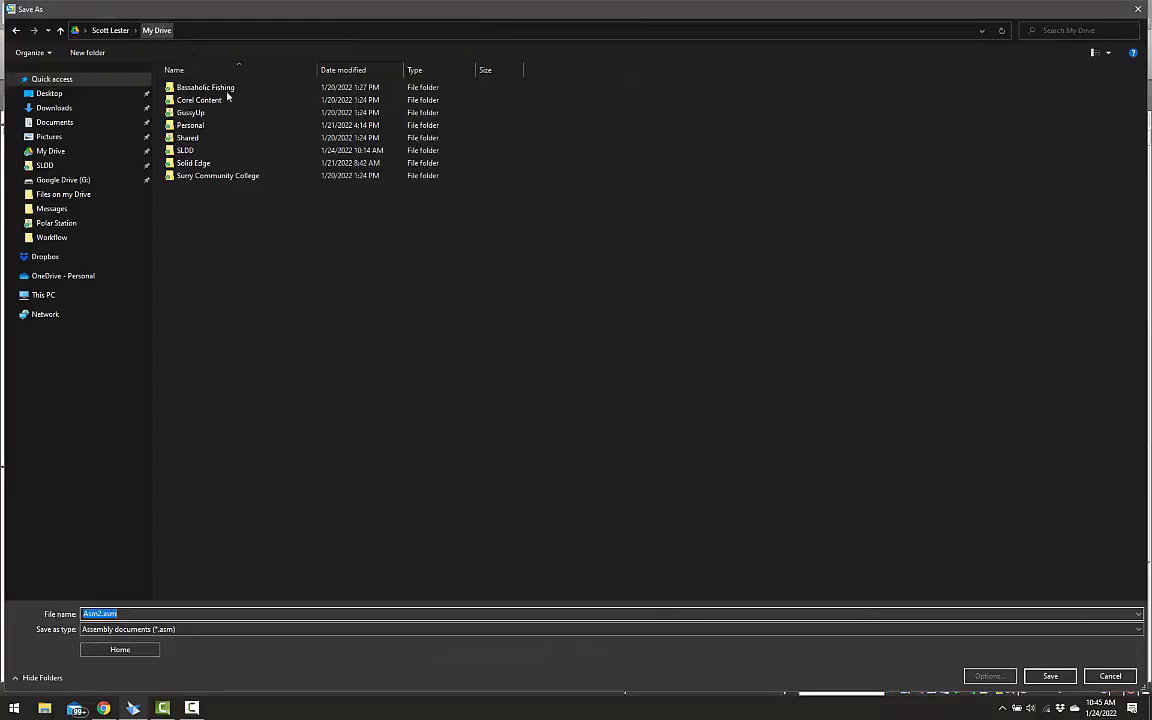
double_click(190, 150)
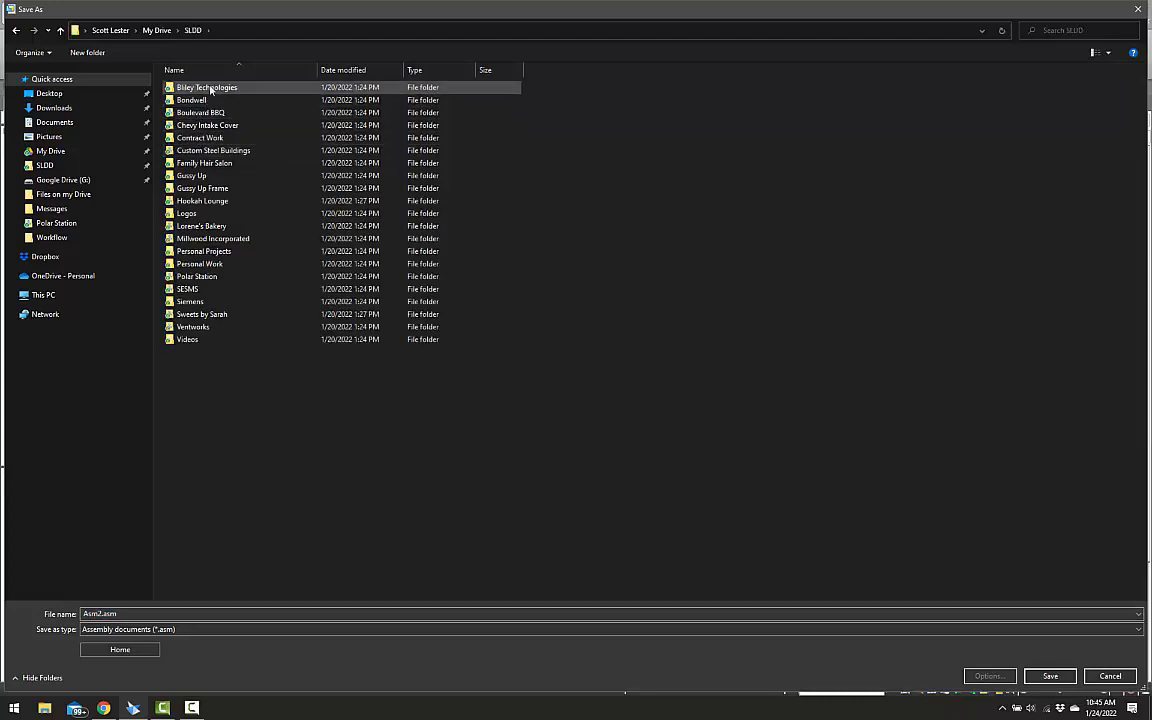
click(156, 31)
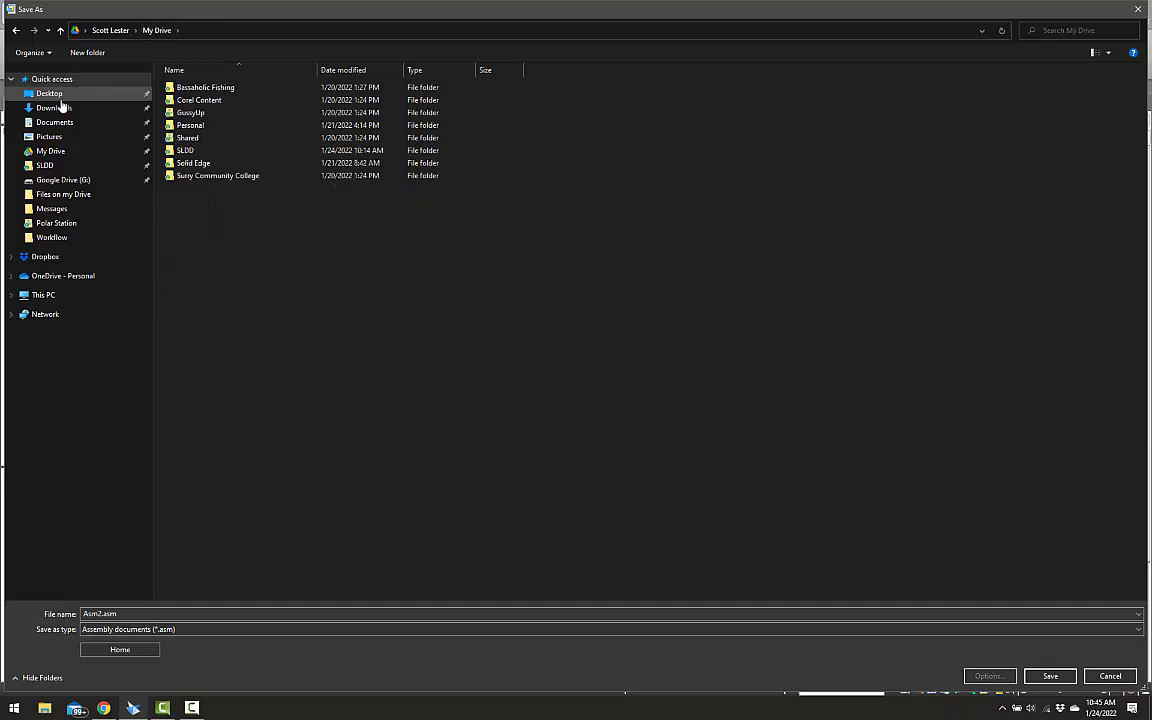
click(55, 94)
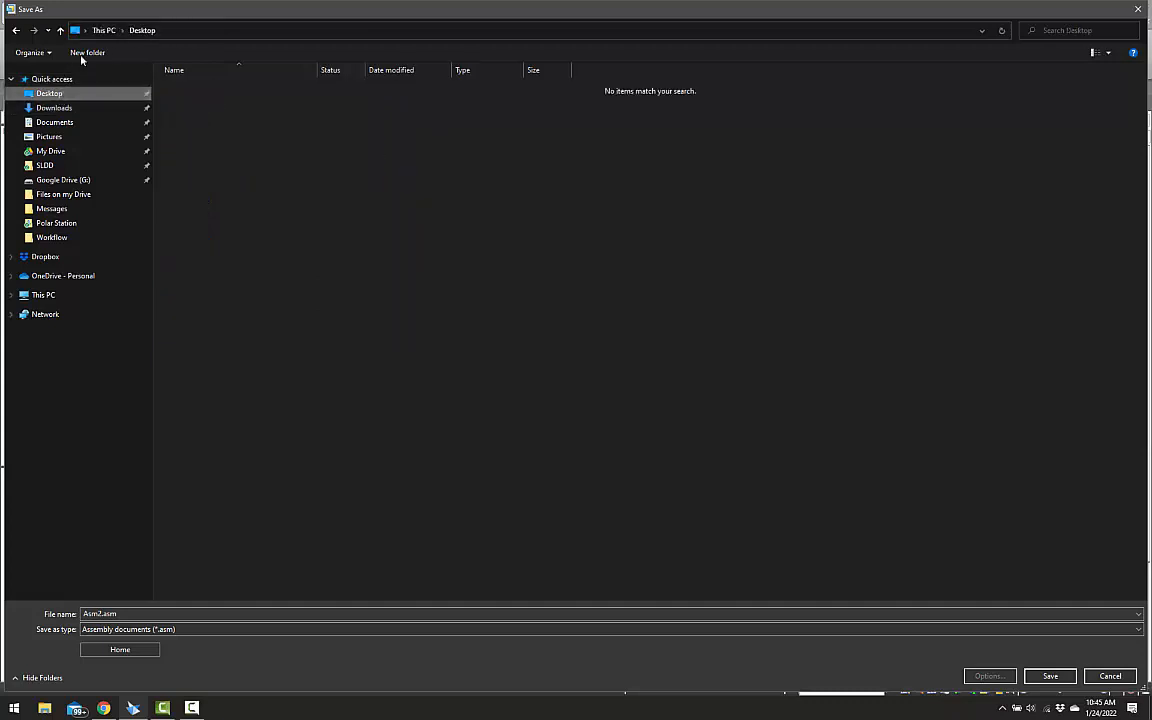
click(85, 53)
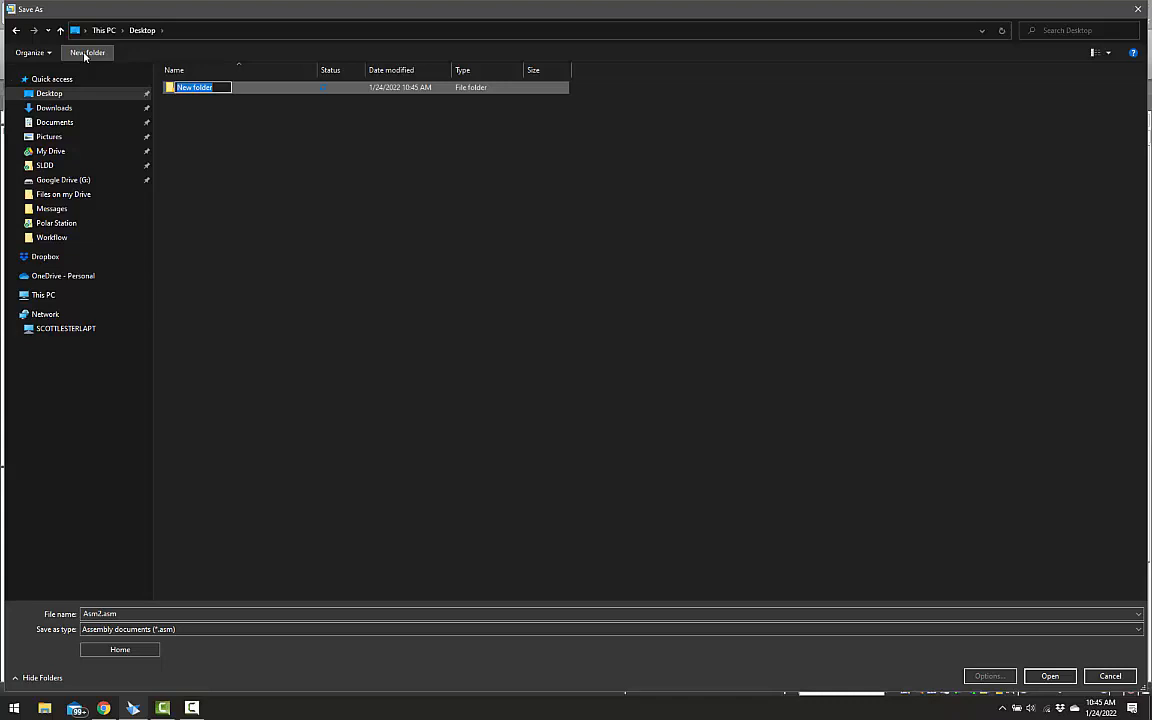
text(Frame Example)
key(Return)
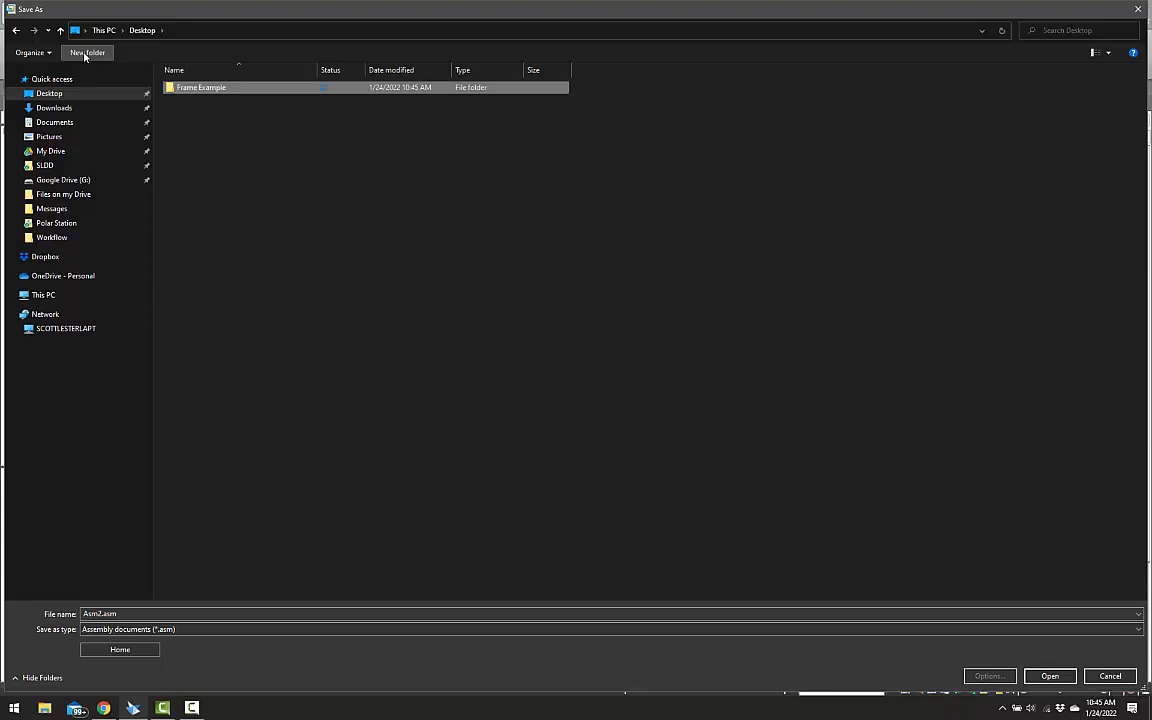
Save the assembly as Tube Frame in the Frame Example folder
double_click(188, 92)
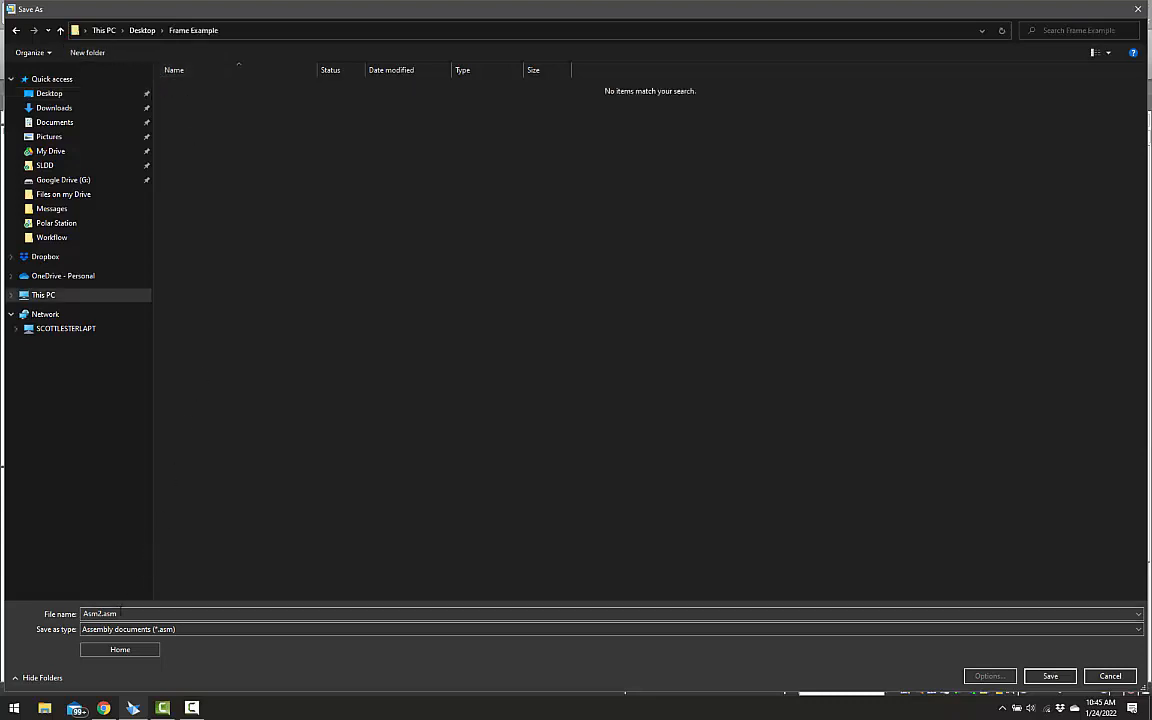
double_click(100, 613)
text(Frame)
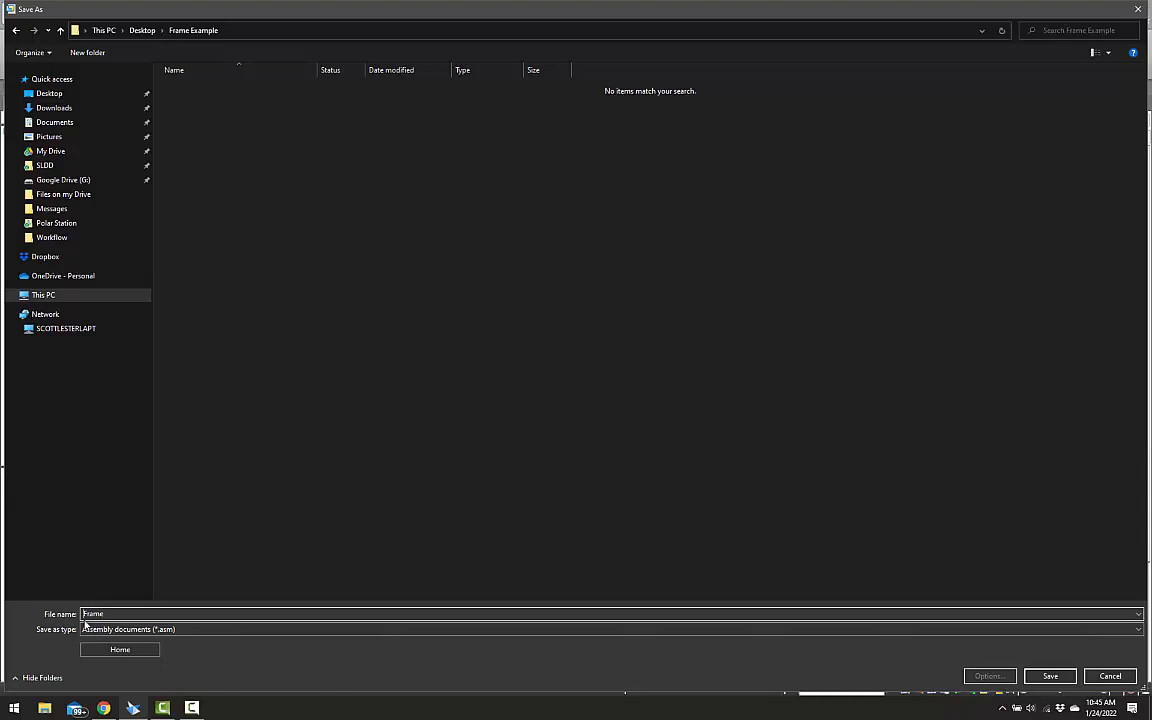
text(Tube)
click(1050, 676)
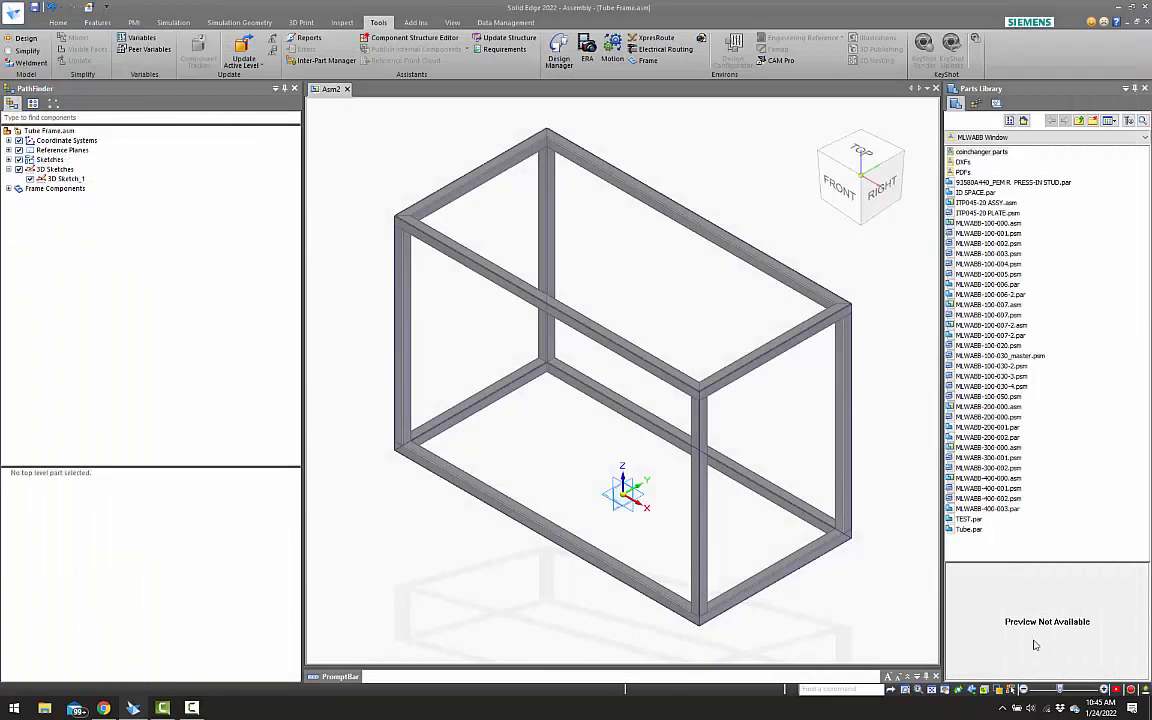
scroll(643, 291, down, 1)
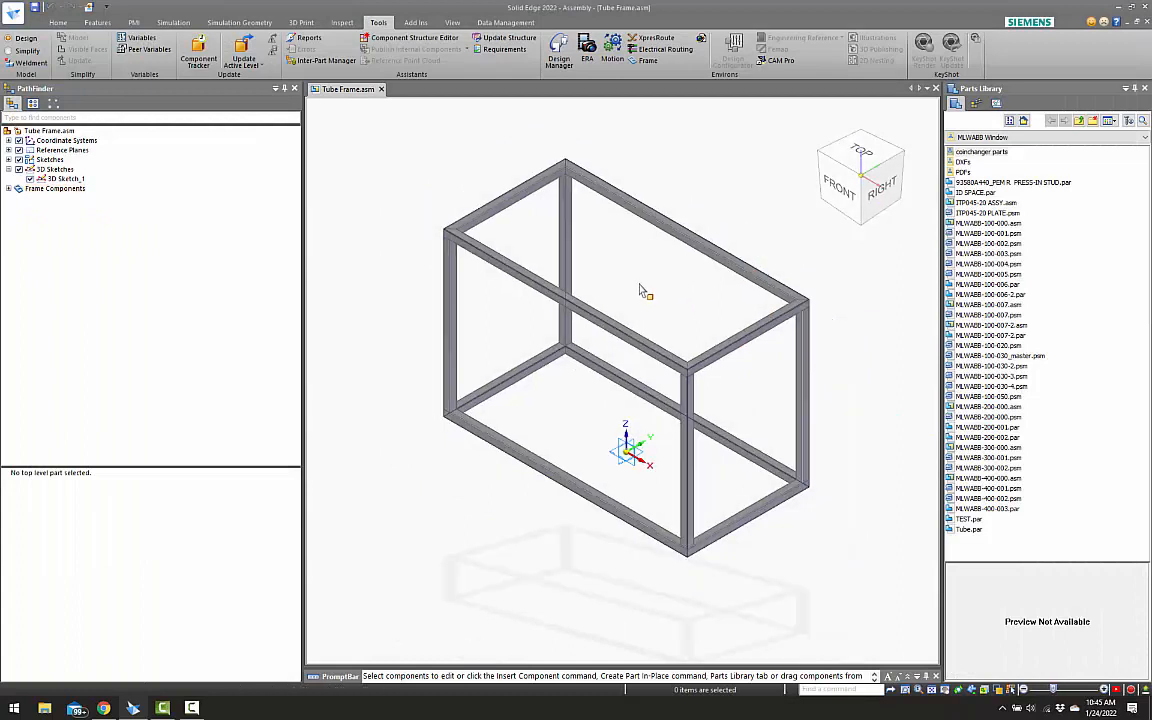
scroll(641, 291, up, 1)
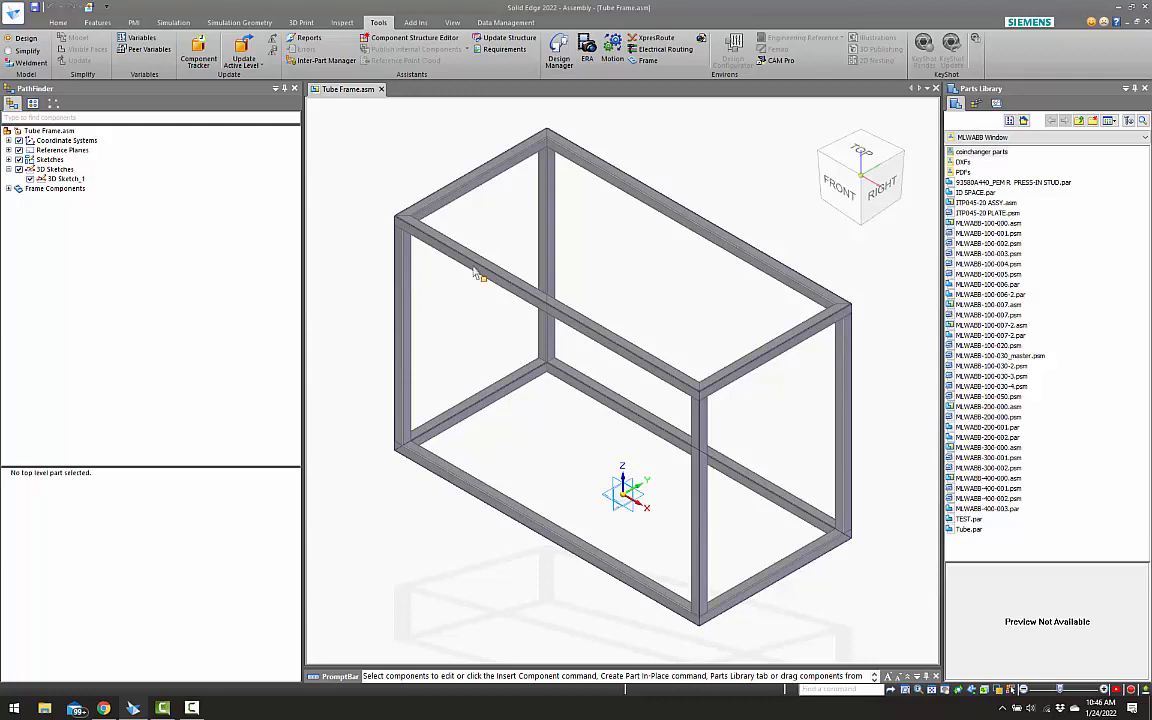
click(9, 13)
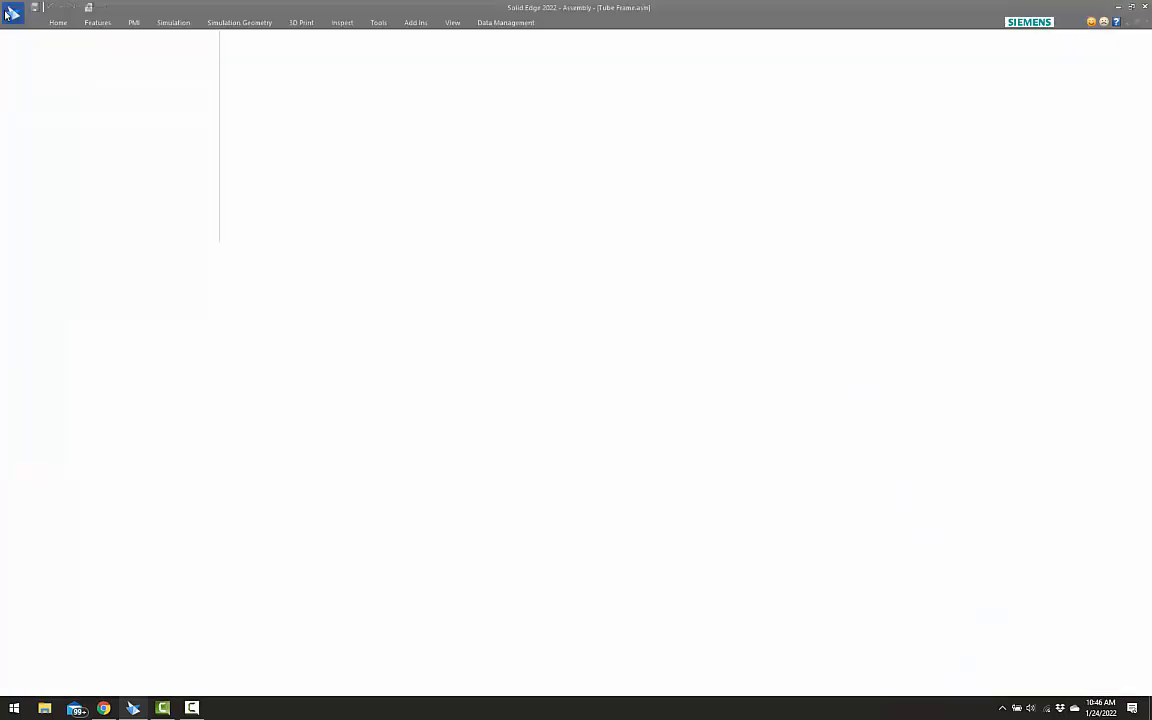
key(Escape)
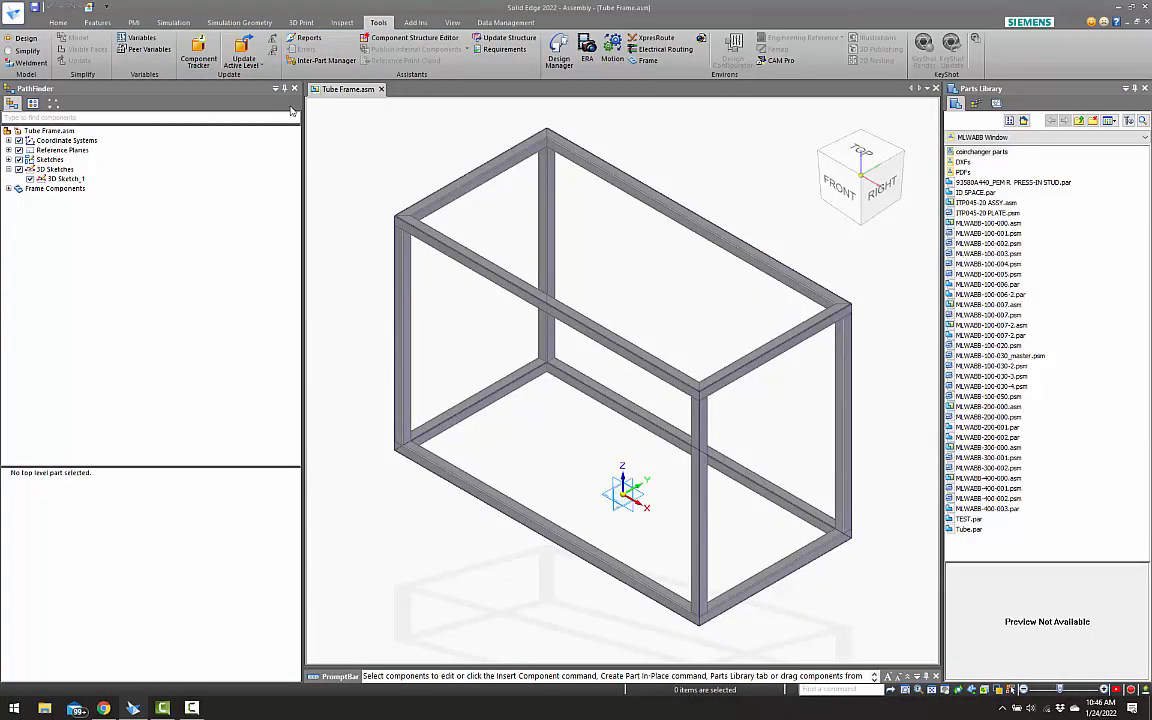
Start a grounded in-place part with its origin coincident with the assembly origin, saved to the active assembly location and edited in place
click(57, 22)
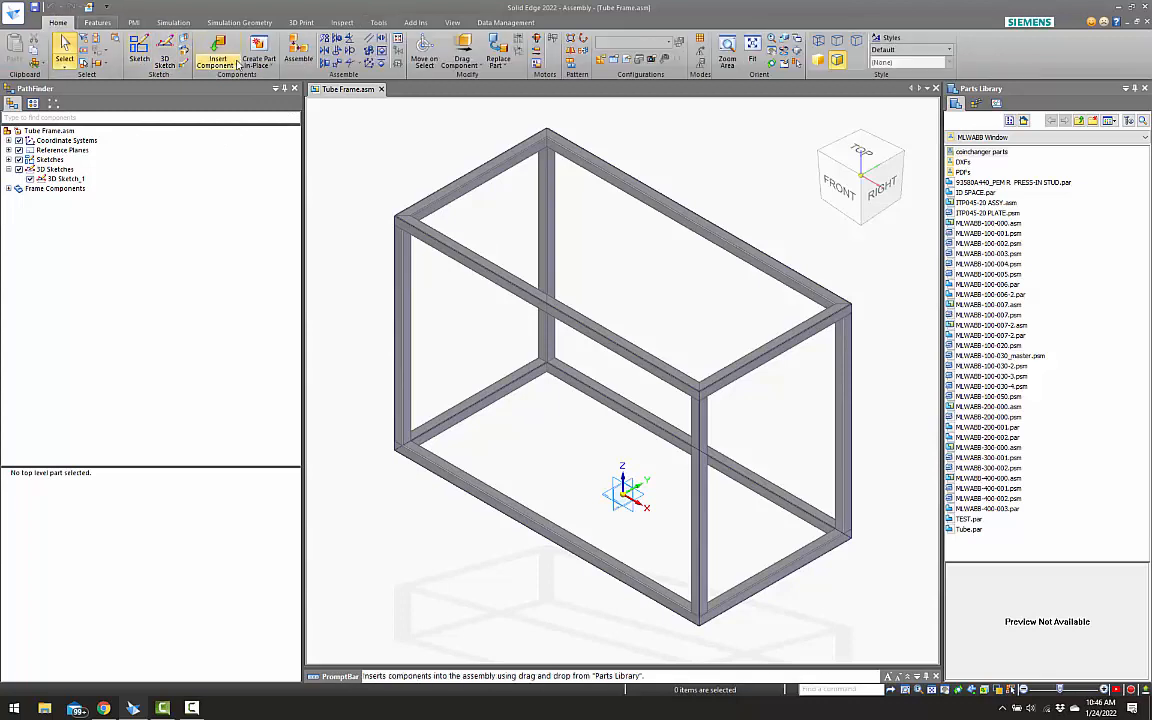
click(269, 60)
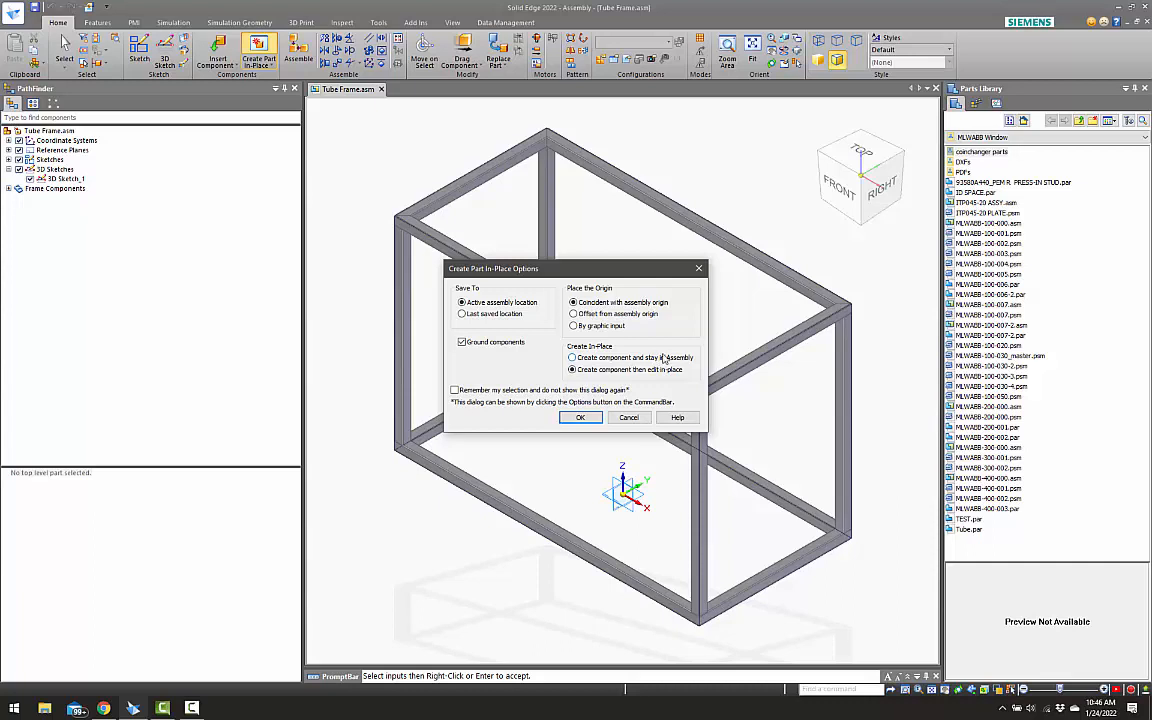
click(604, 357)
click(580, 418)
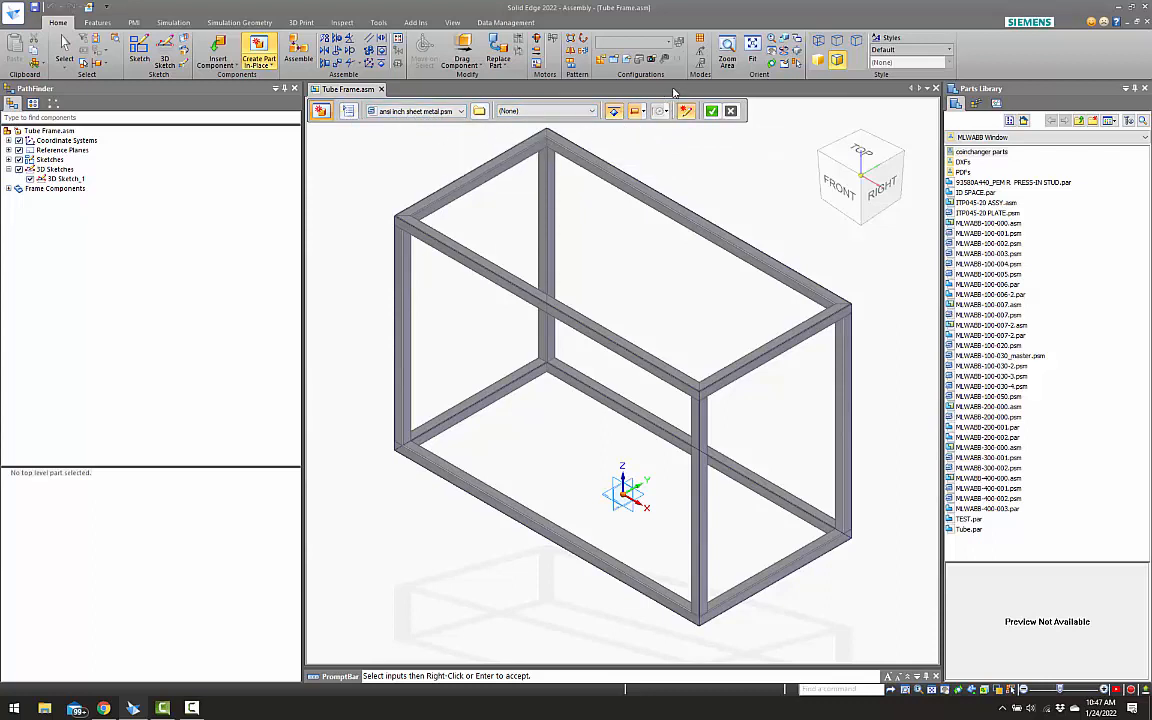
Create the part from the ansi inch sheet metal template and save it as Front Facade in the Frame Example folder
click(709, 113)
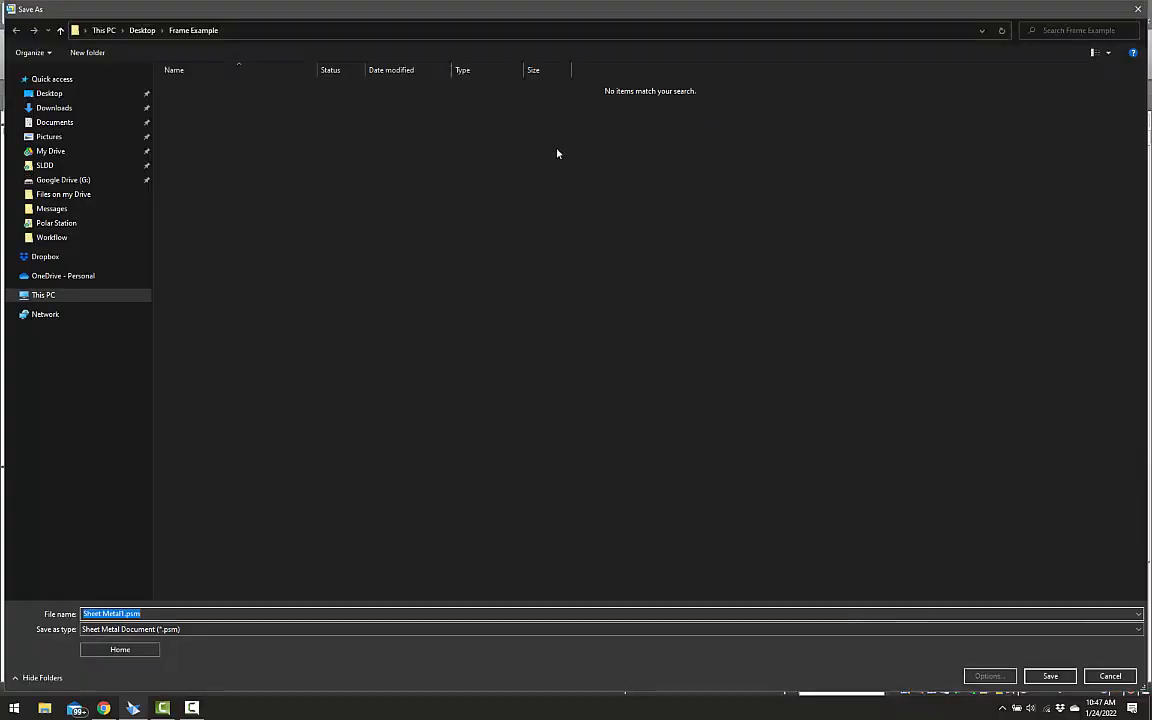
text(Front Facade)
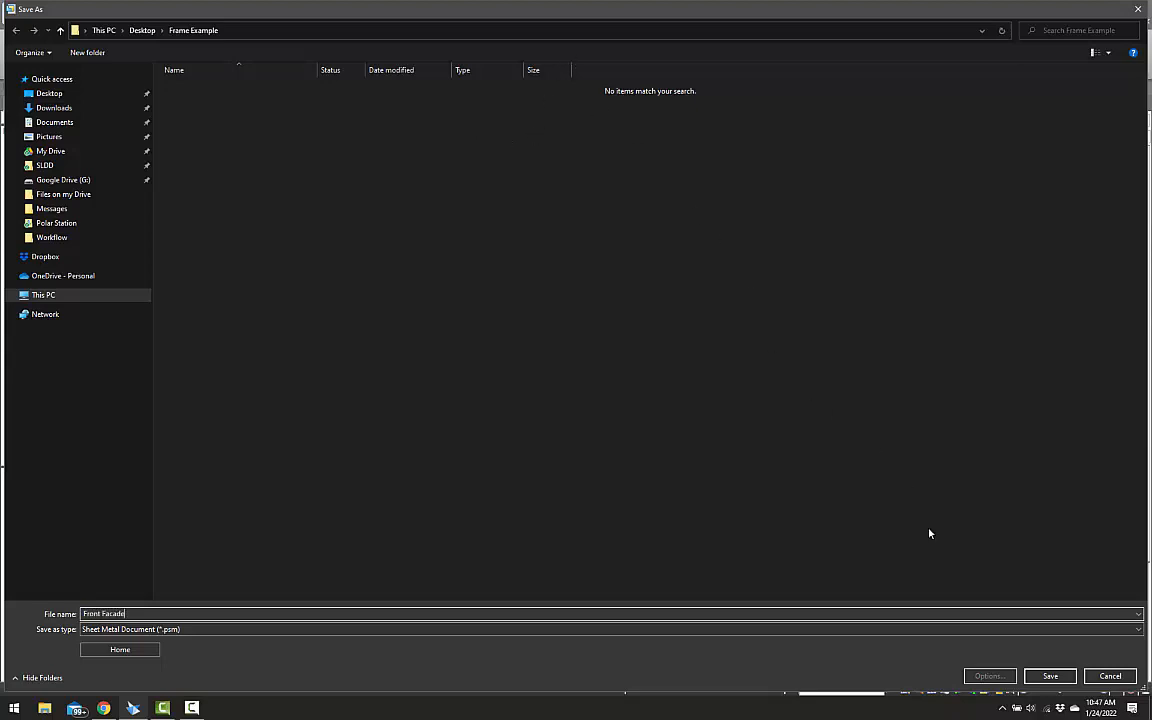
click(1050, 677)
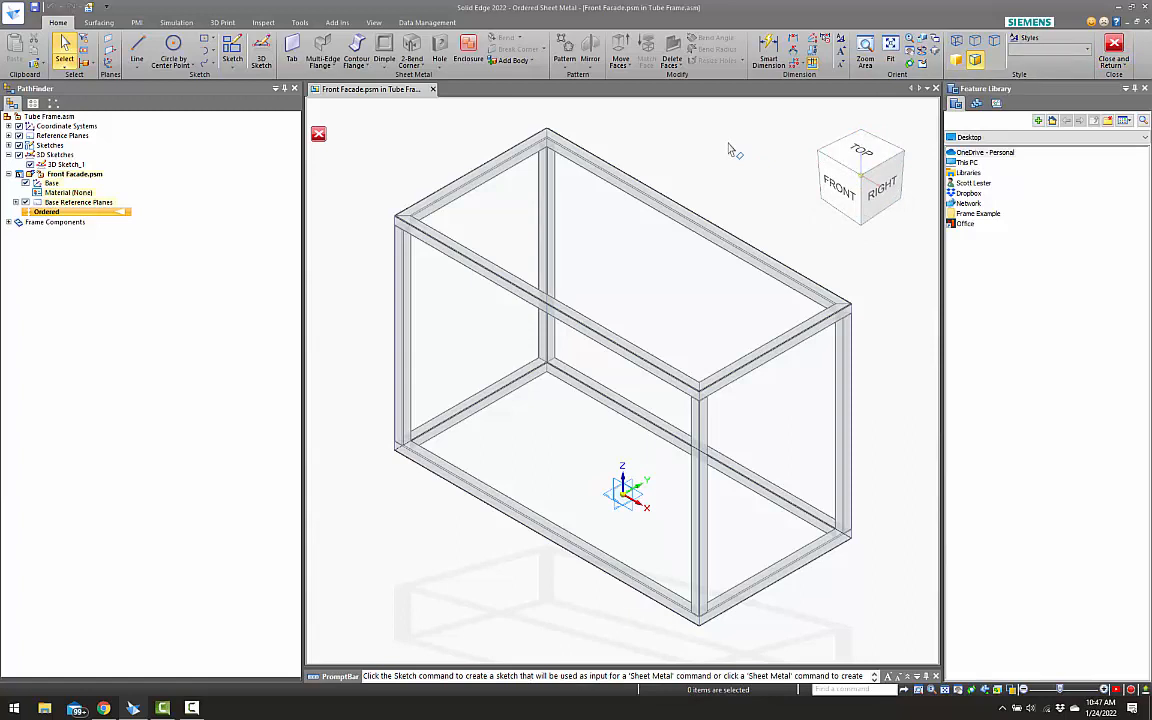
Toggle the display of the surrounding assembly off and on while editing the Front Facade part
key(ctrl+shift+p)
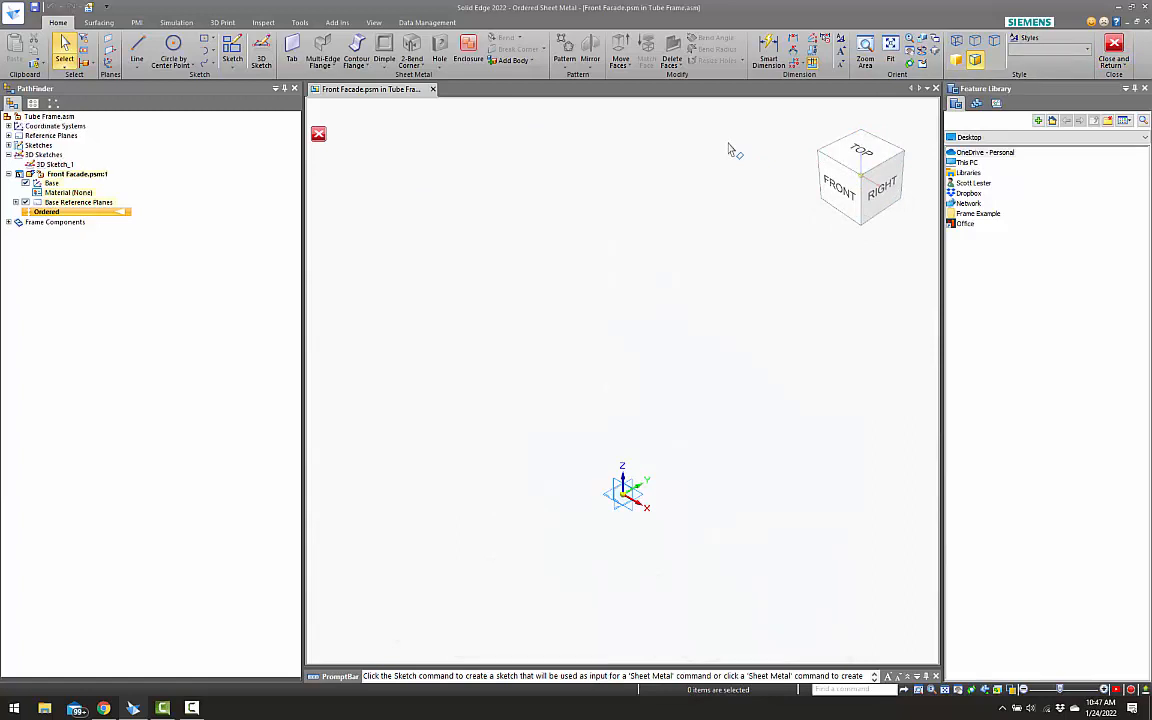
key(ctrl+shift+p)
key(ctrl+shift+p)
key(ctrl+shift+p)
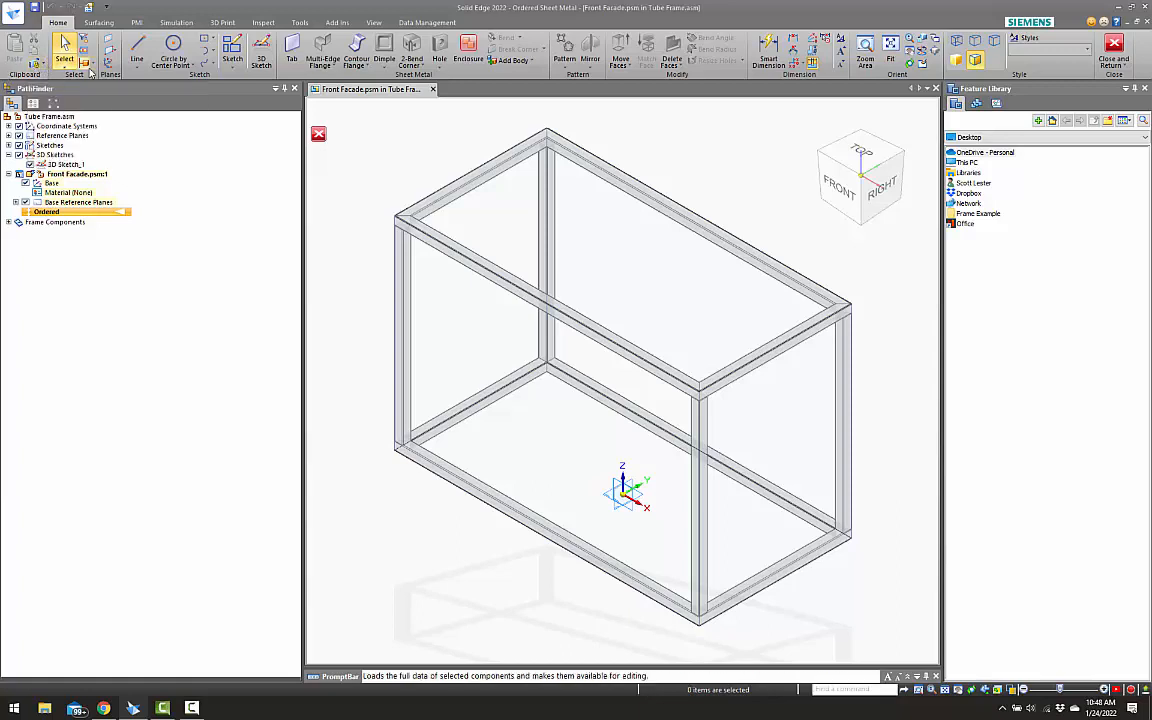
Create an inter-part copy of the frame's lower front tube, selecting it as a body
click(44, 66)
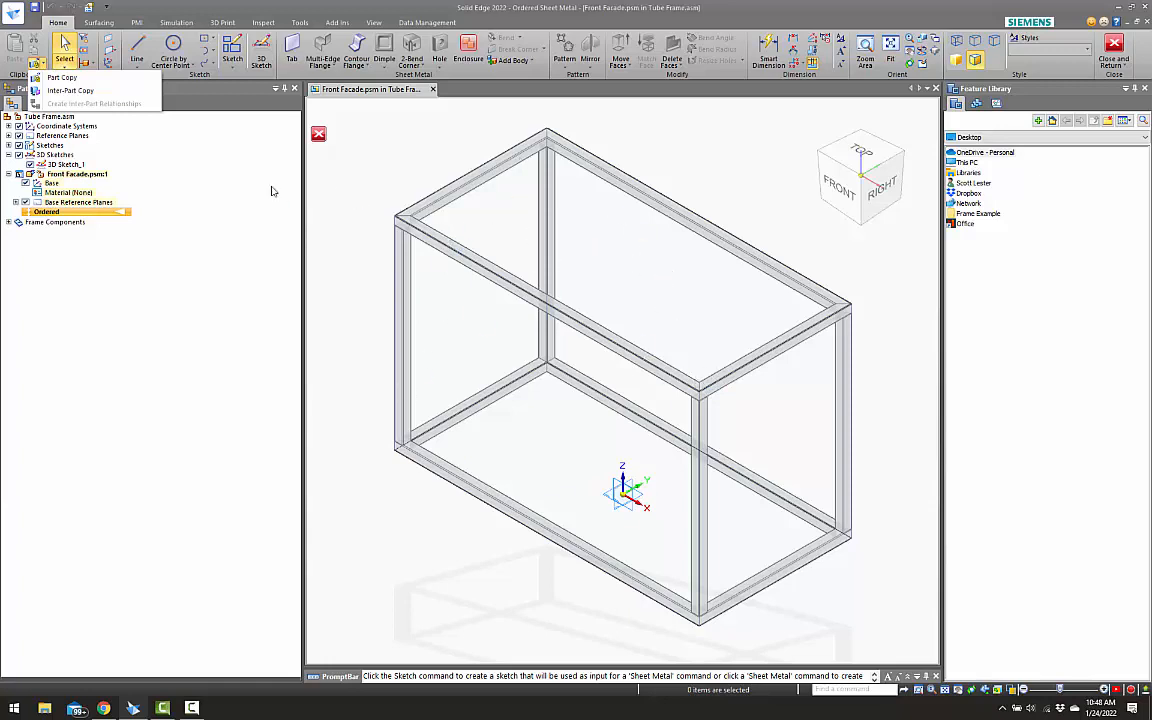
click(71, 91)
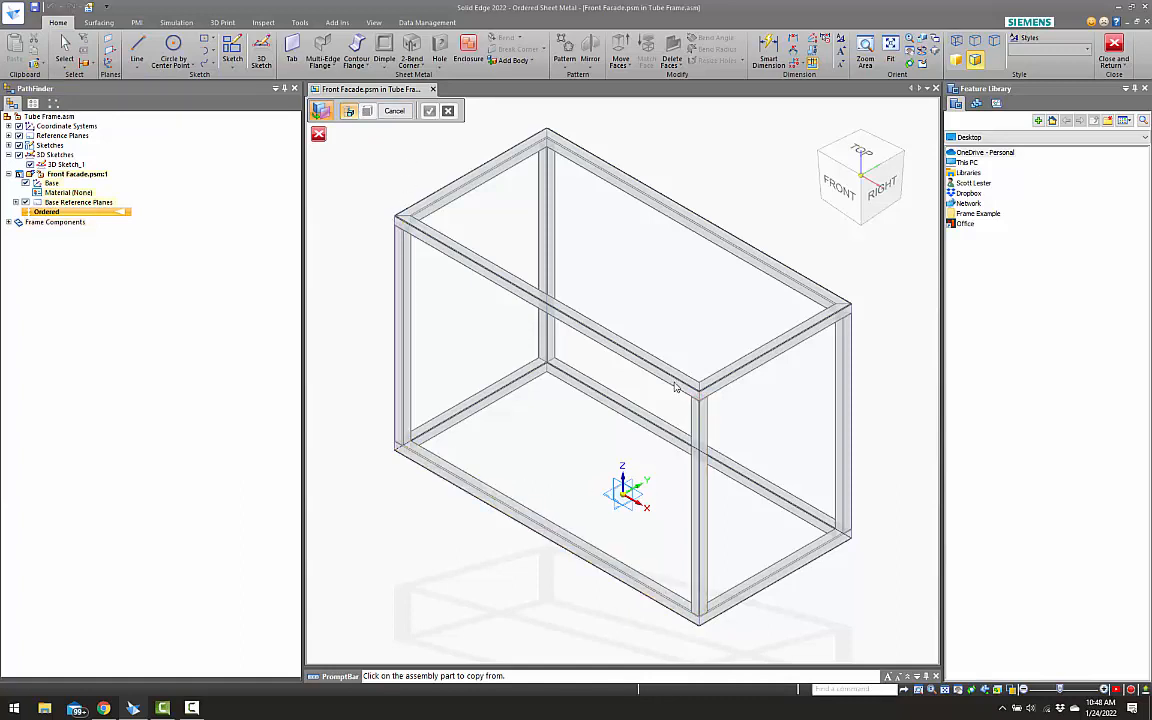
click(453, 480)
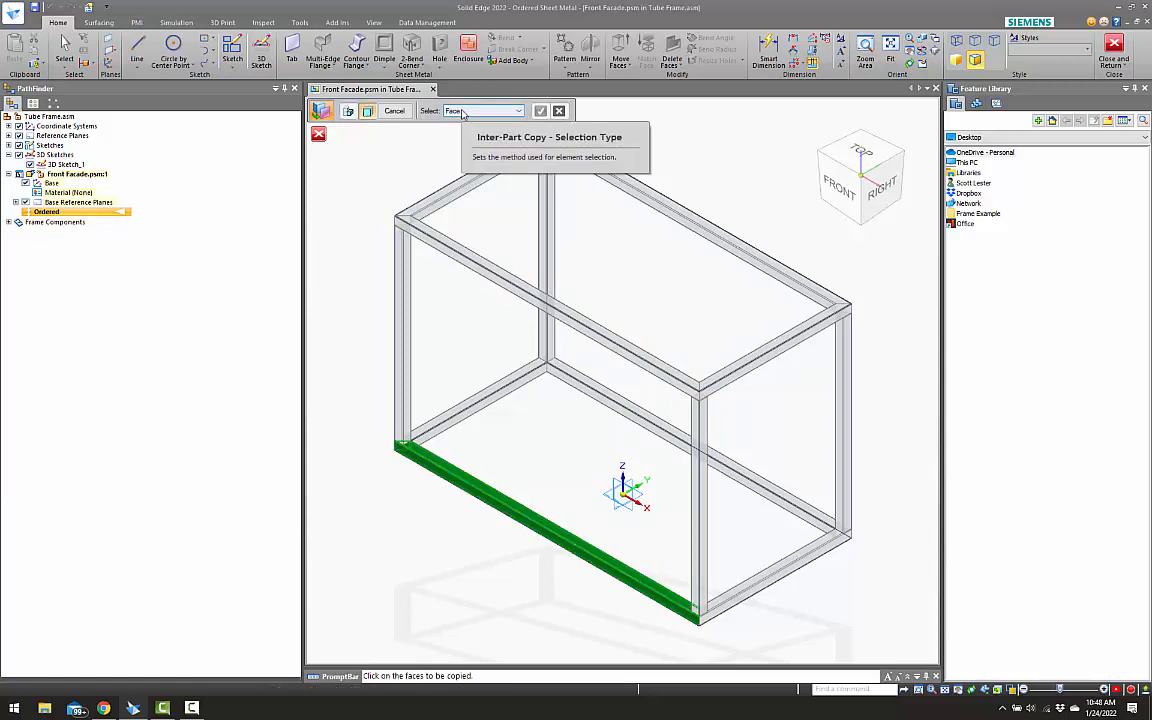
scroll(617, 321, up, 8)
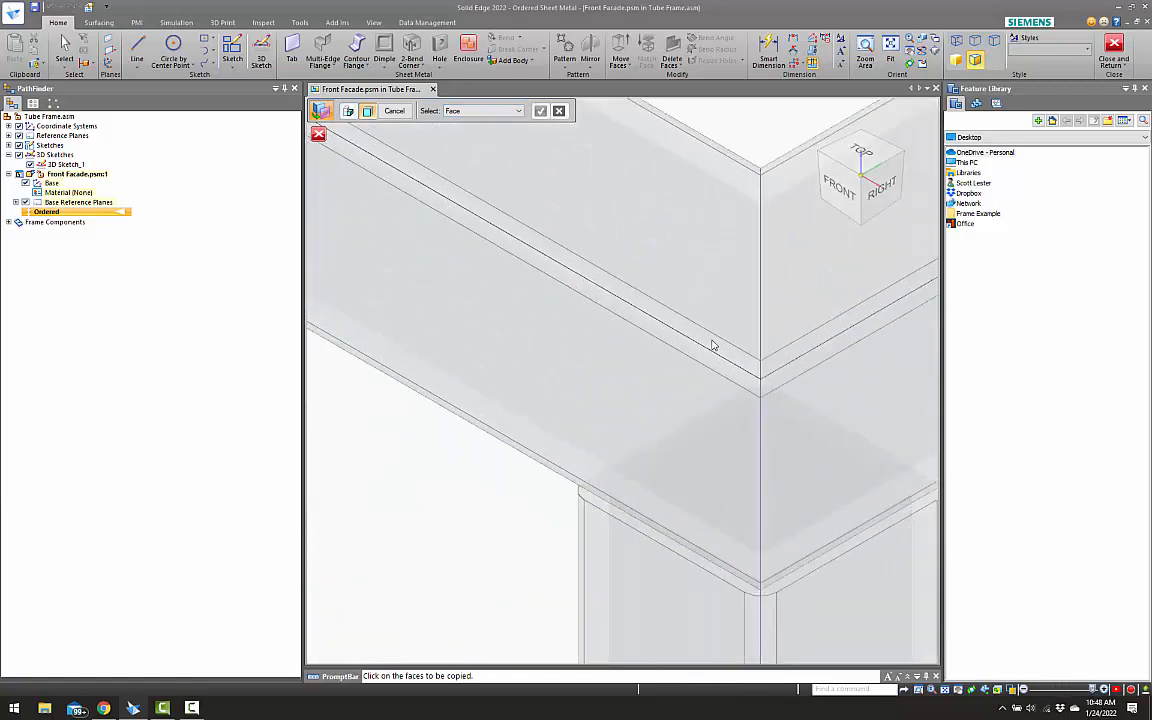
scroll(712, 330, down, 6)
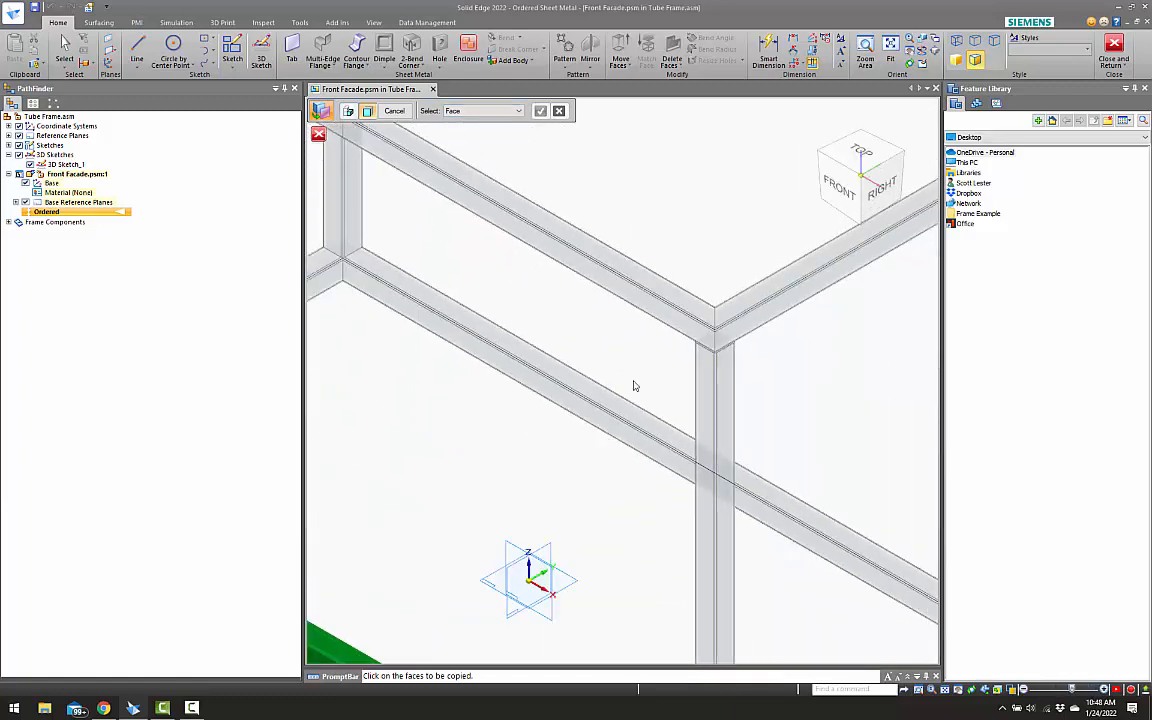
scroll(620, 330, down, 3)
scroll(656, 505, up, 8)
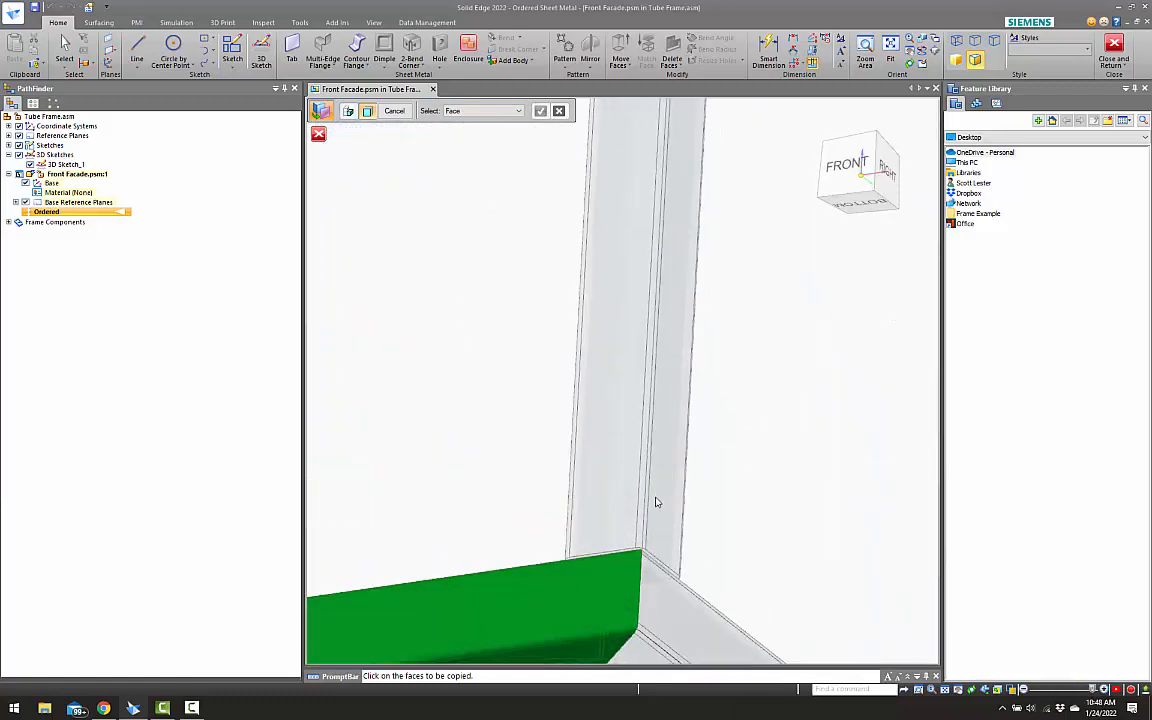
scroll(622, 591, up, 5)
key(ctrl+i)
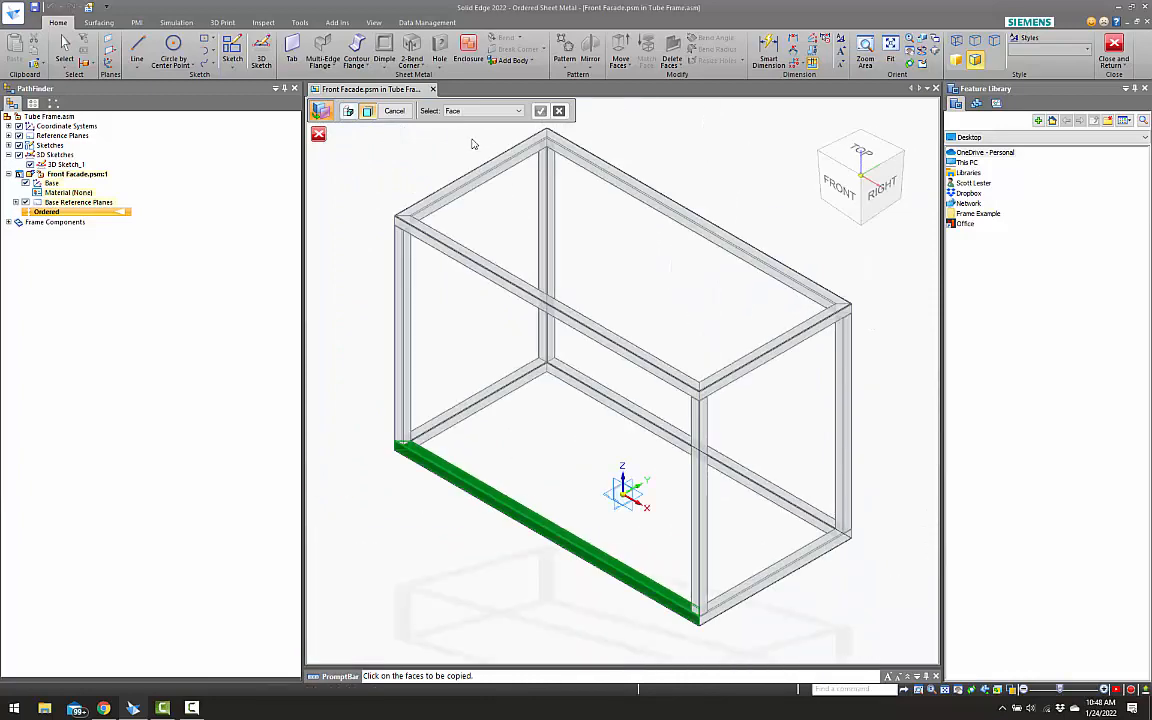
click(466, 111)
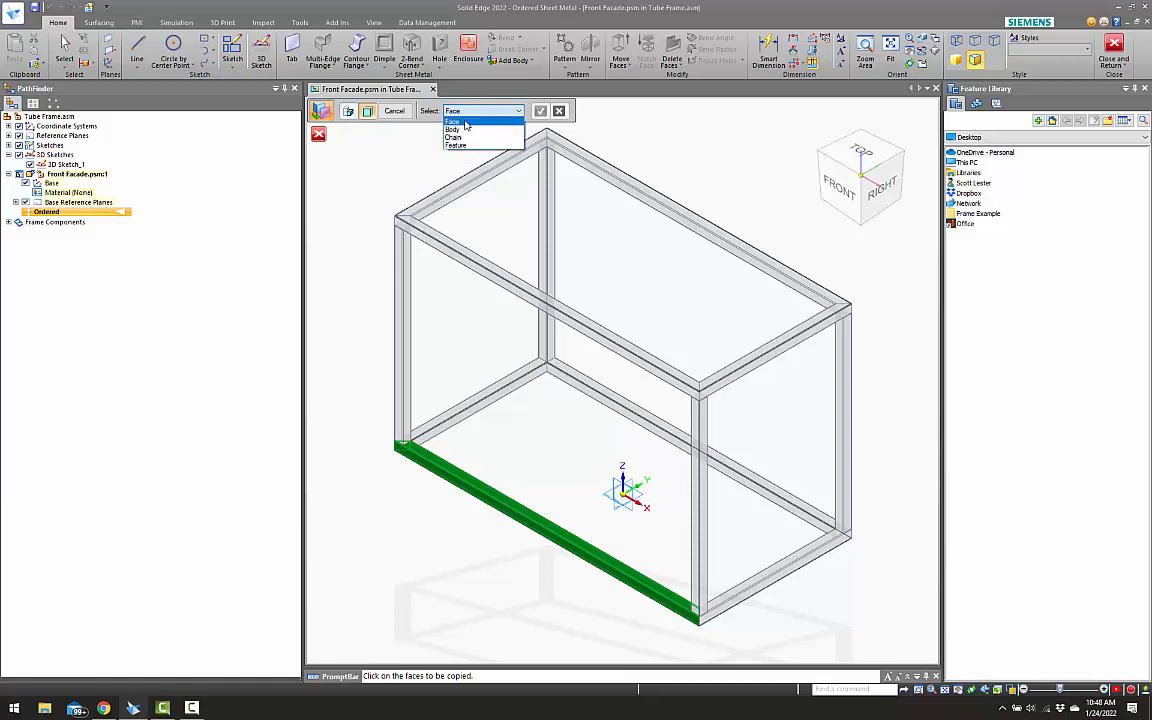
click(458, 129)
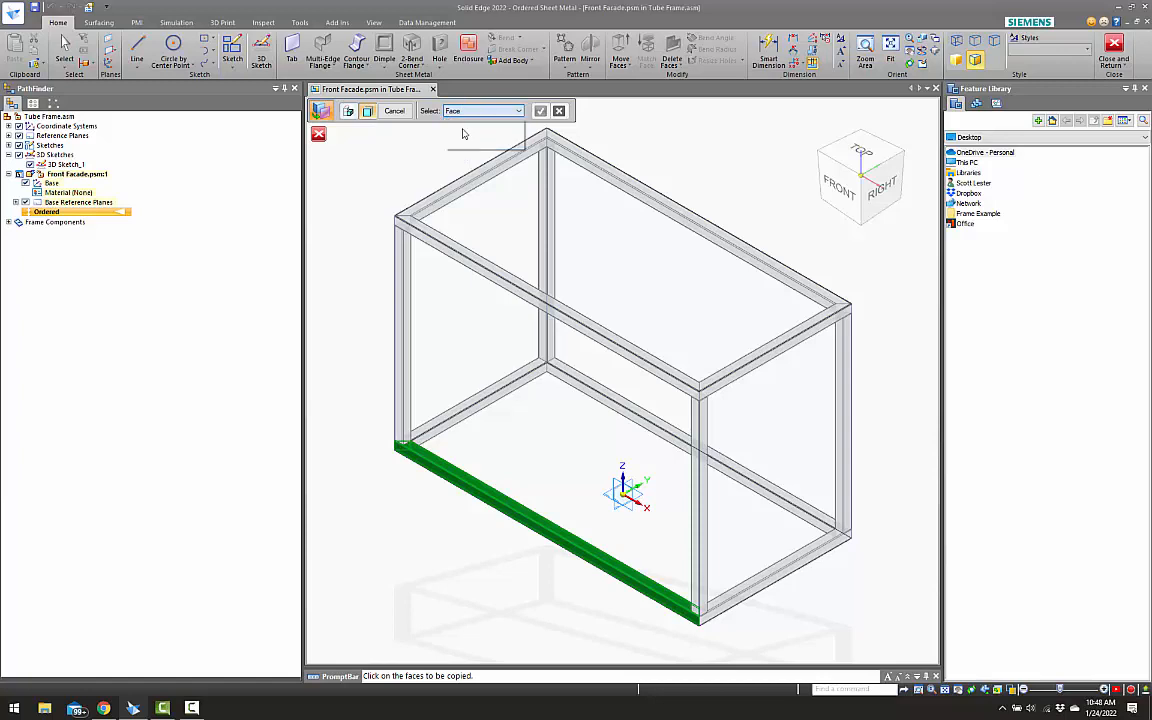
click(466, 486)
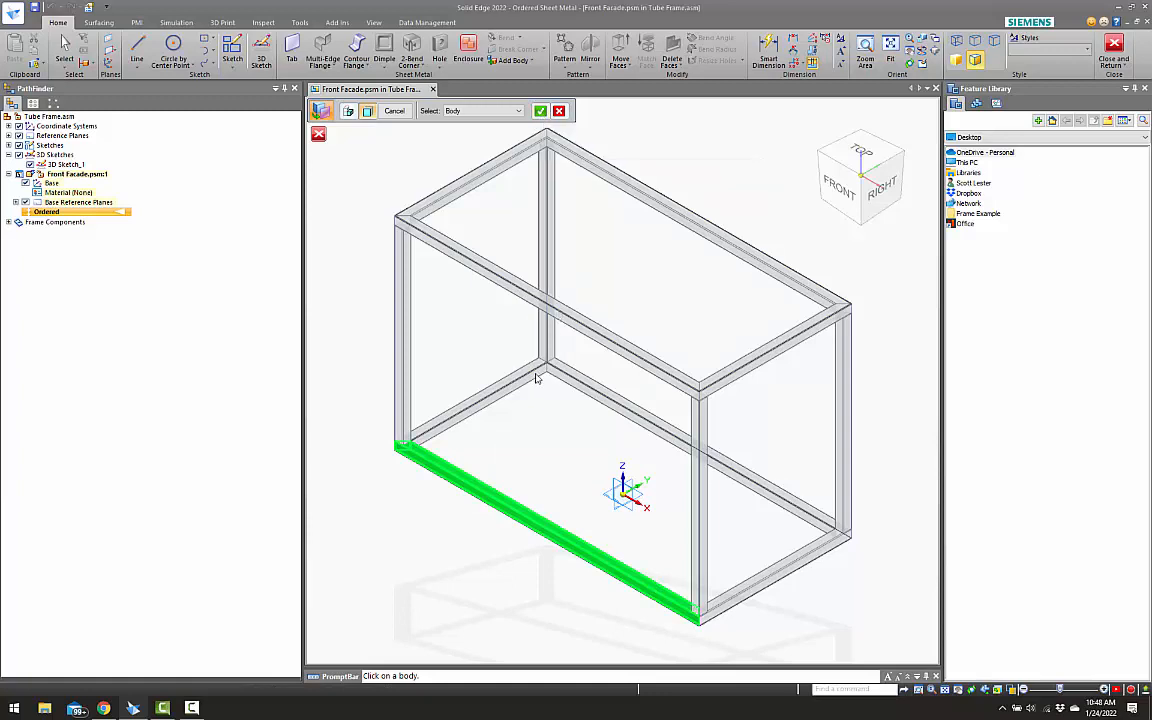
click(540, 111)
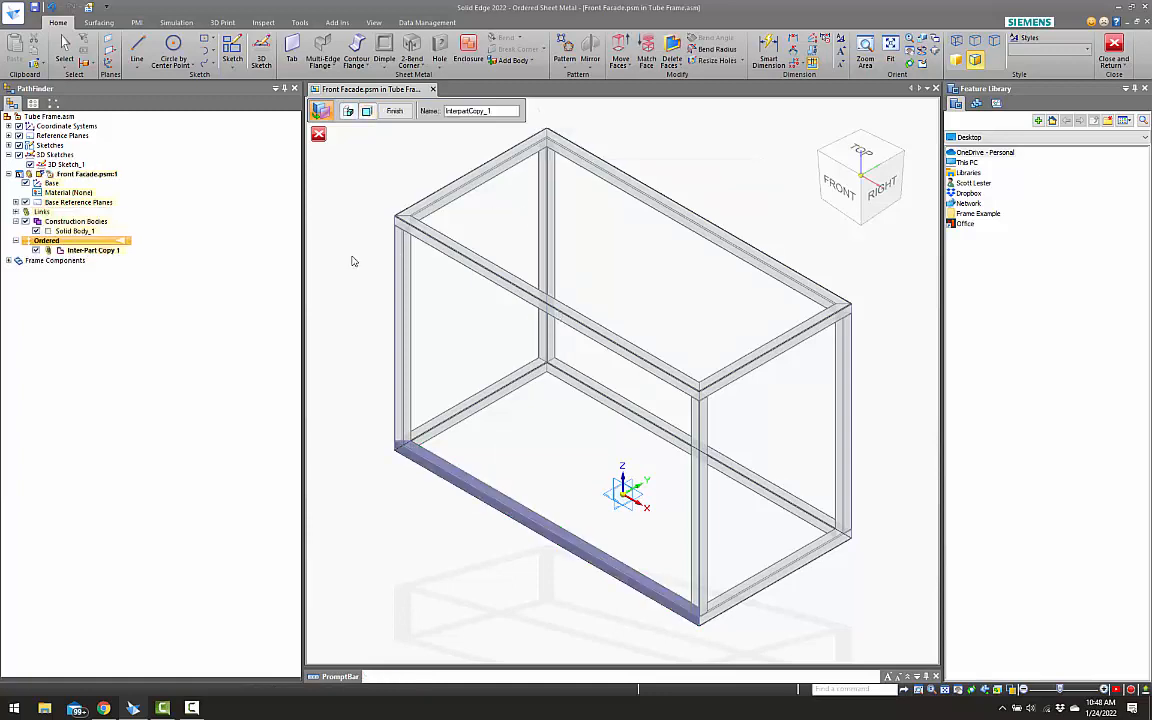
Examine the copied lower front tube body with the surrounding frame shown and hidden
scroll(421, 470, up, 3)
scroll(424, 406, down, 1)
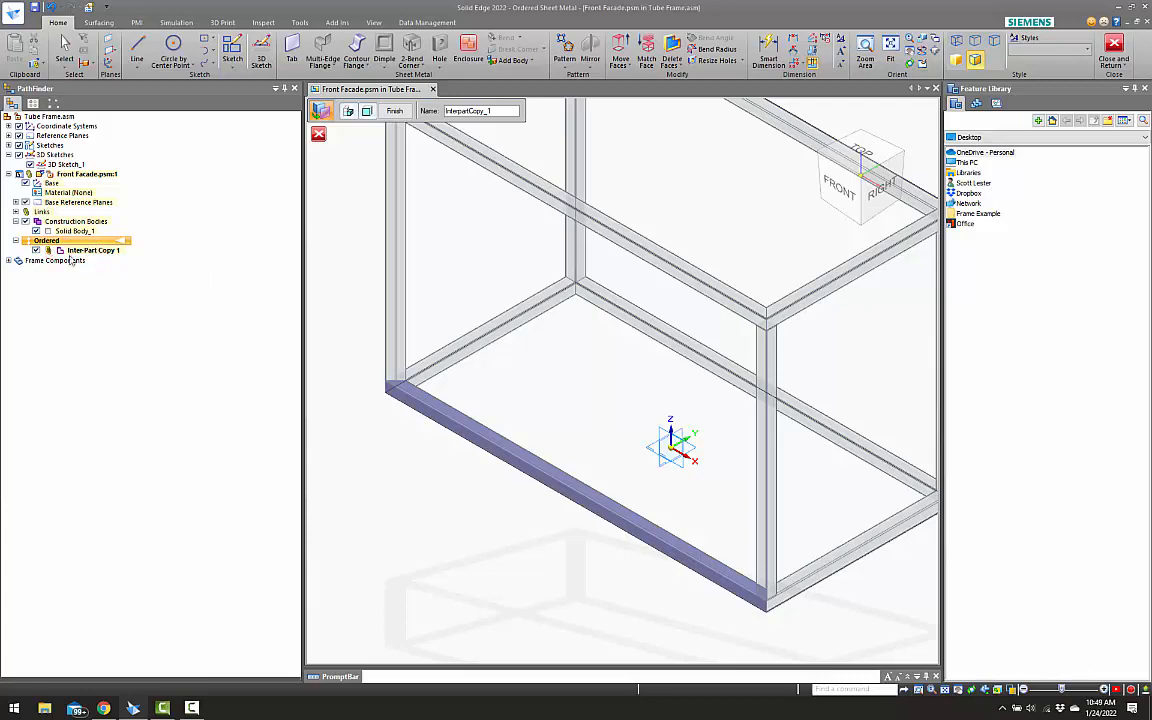
scroll(528, 391, down, 5)
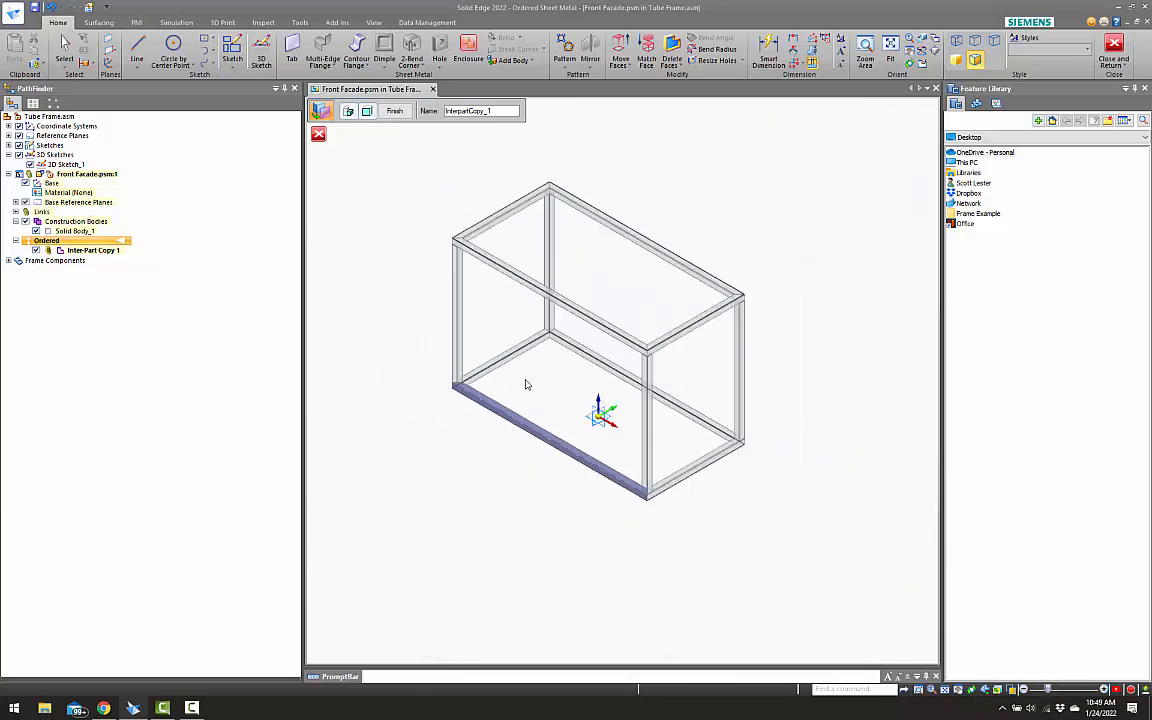
scroll(540, 380, up, 7)
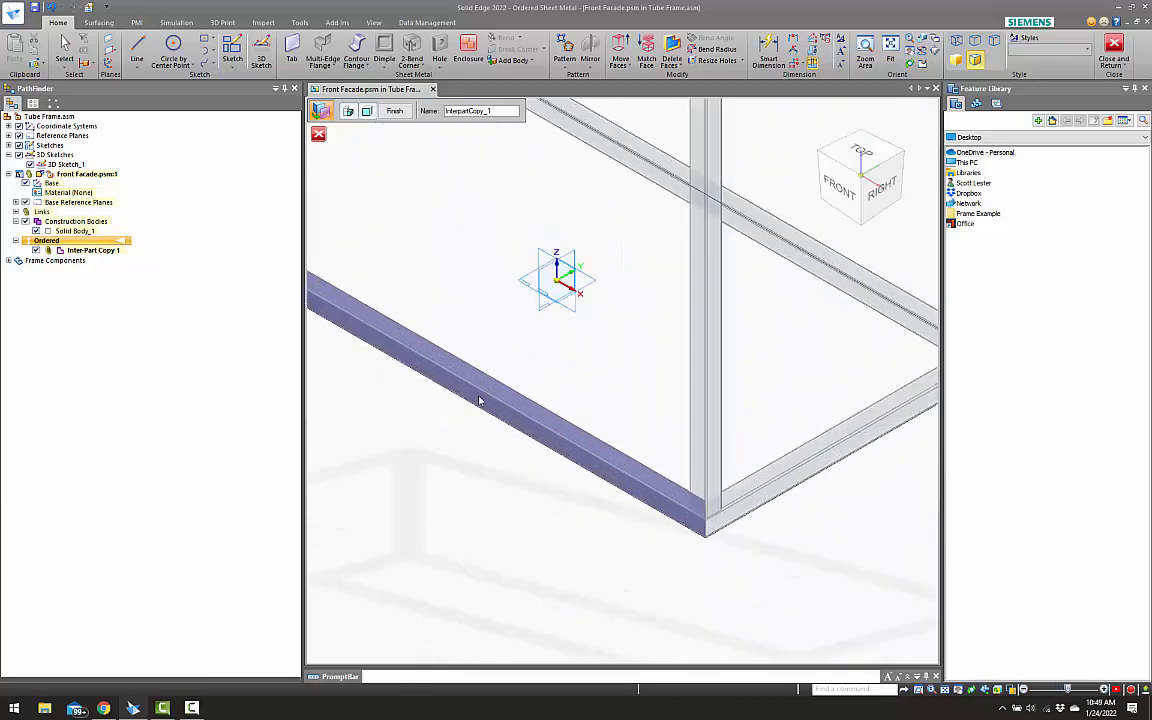
scroll(567, 456, down, 5)
scroll(625, 506, up, 5)
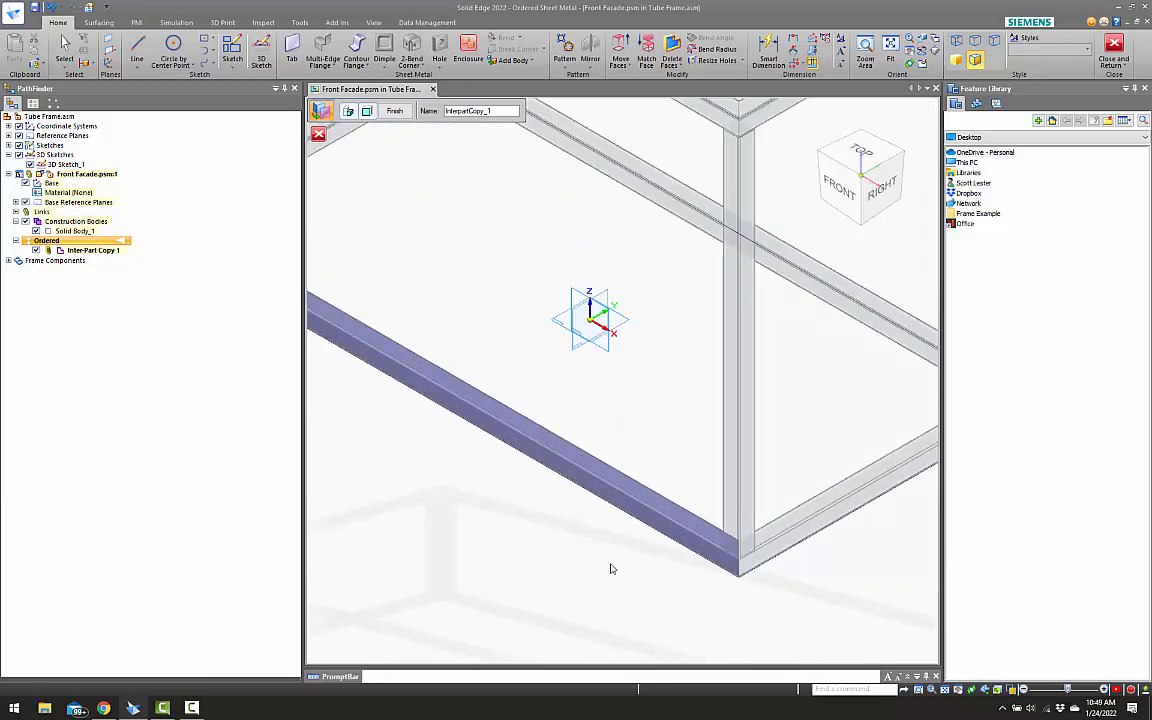
scroll(601, 514, down, 4)
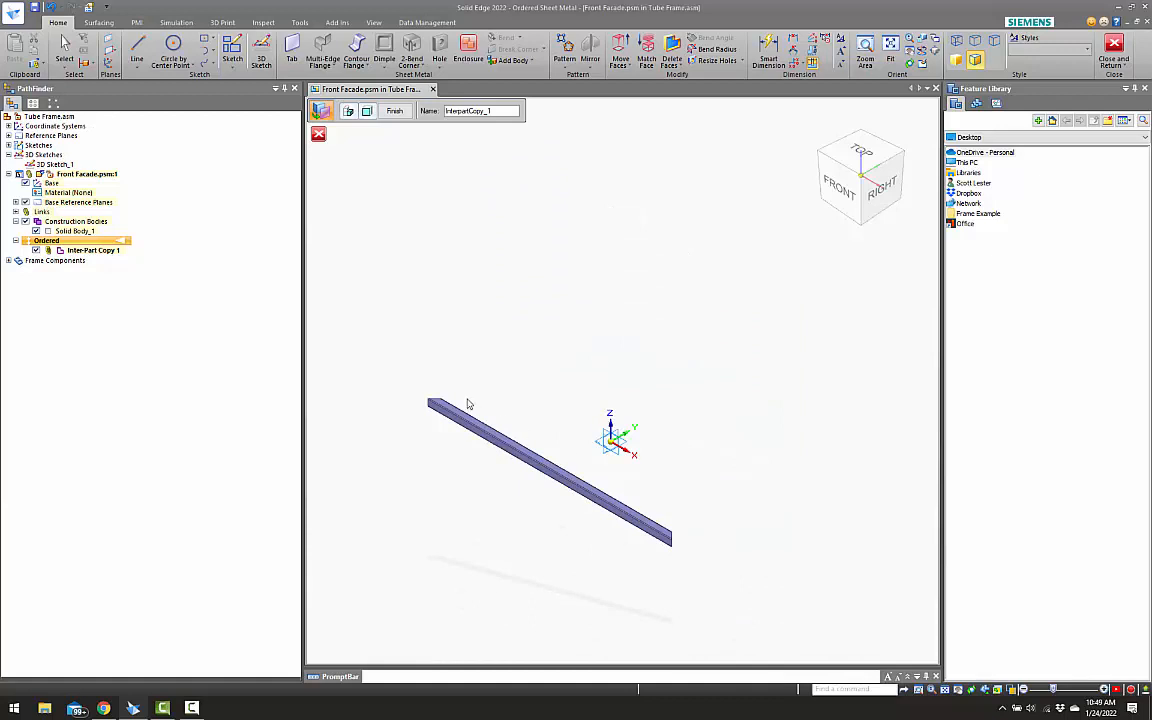
middle_drag(474, 409, 550, 457)
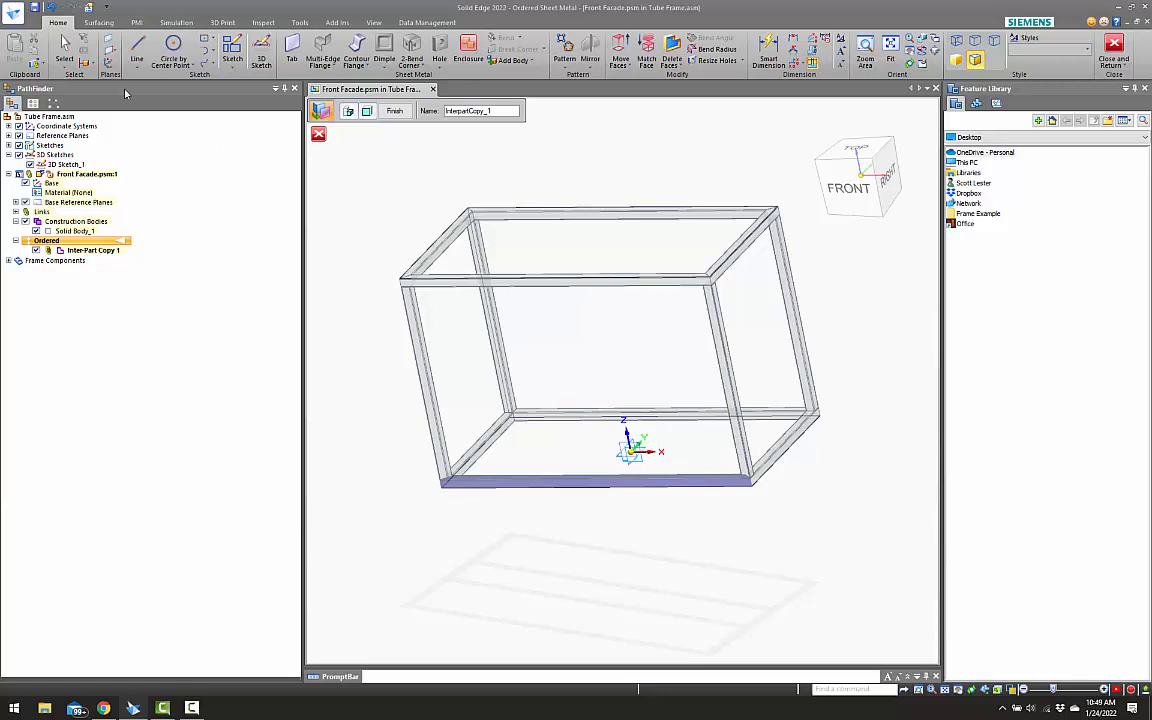
Create an inter-part copy of the right front vertical tube, selecting it as a body
click(40, 63)
click(60, 89)
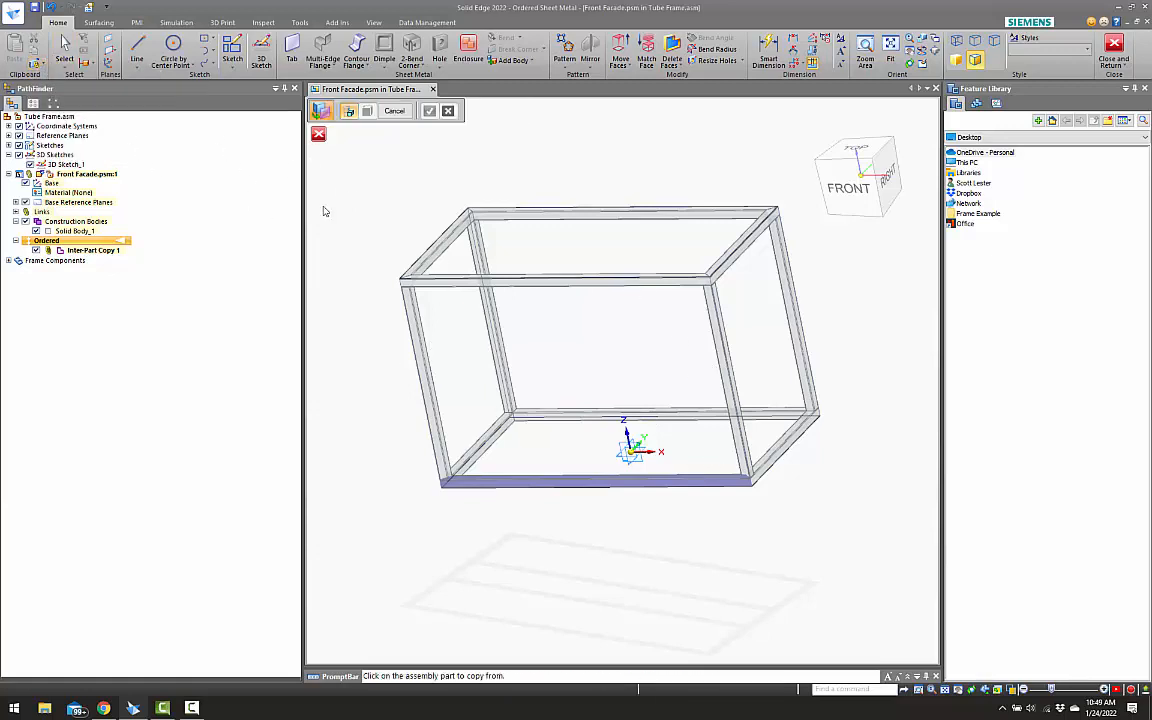
click(717, 325)
click(468, 112)
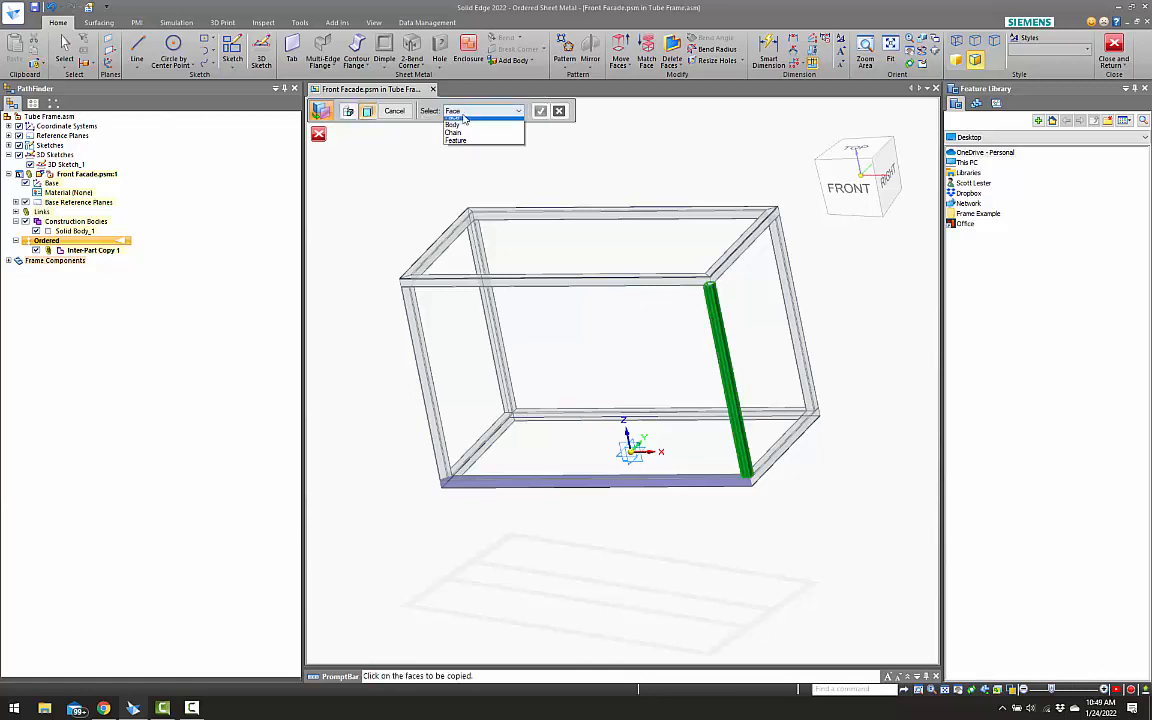
click(467, 120)
click(710, 309)
right_click(684, 326)
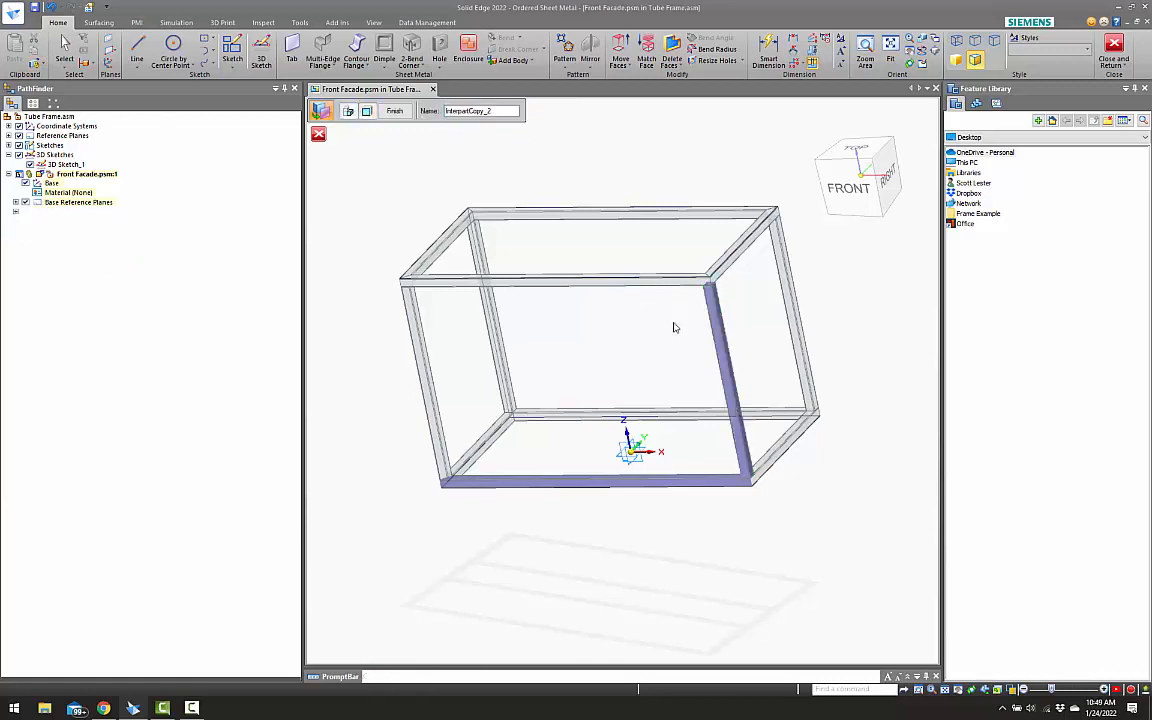
right_click(672, 325)
Create an inter-part copy of the upper front tube, selecting it as a body
click(568, 280)
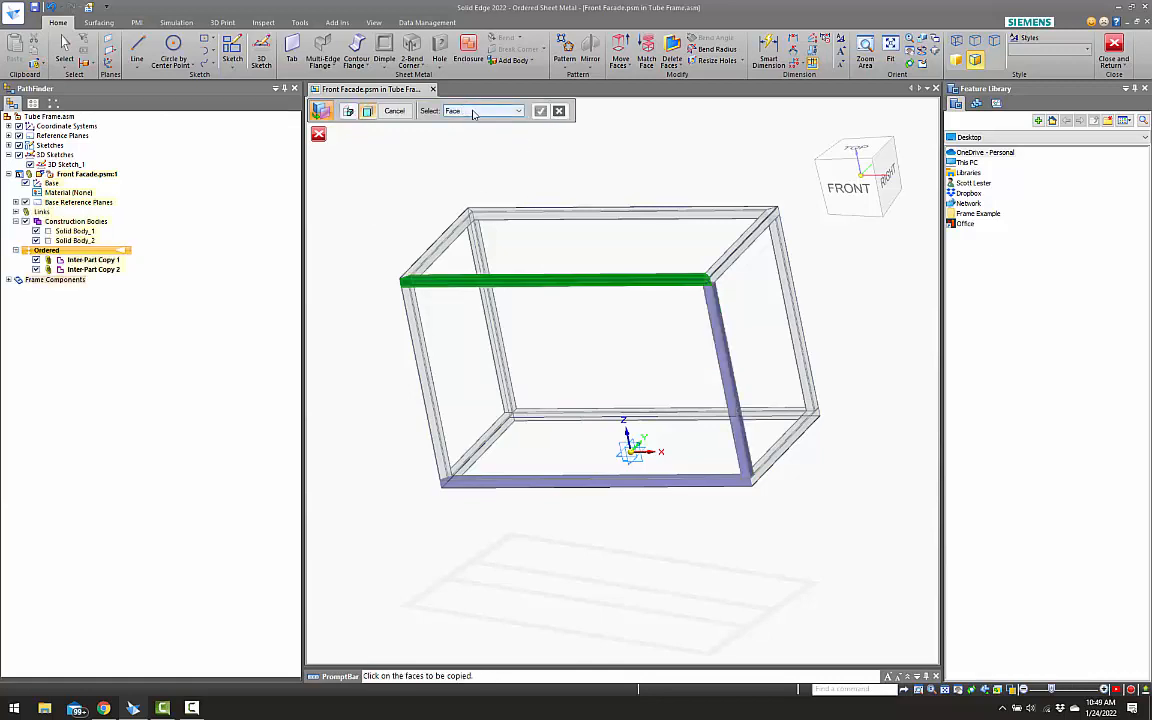
click(478, 111)
click(466, 130)
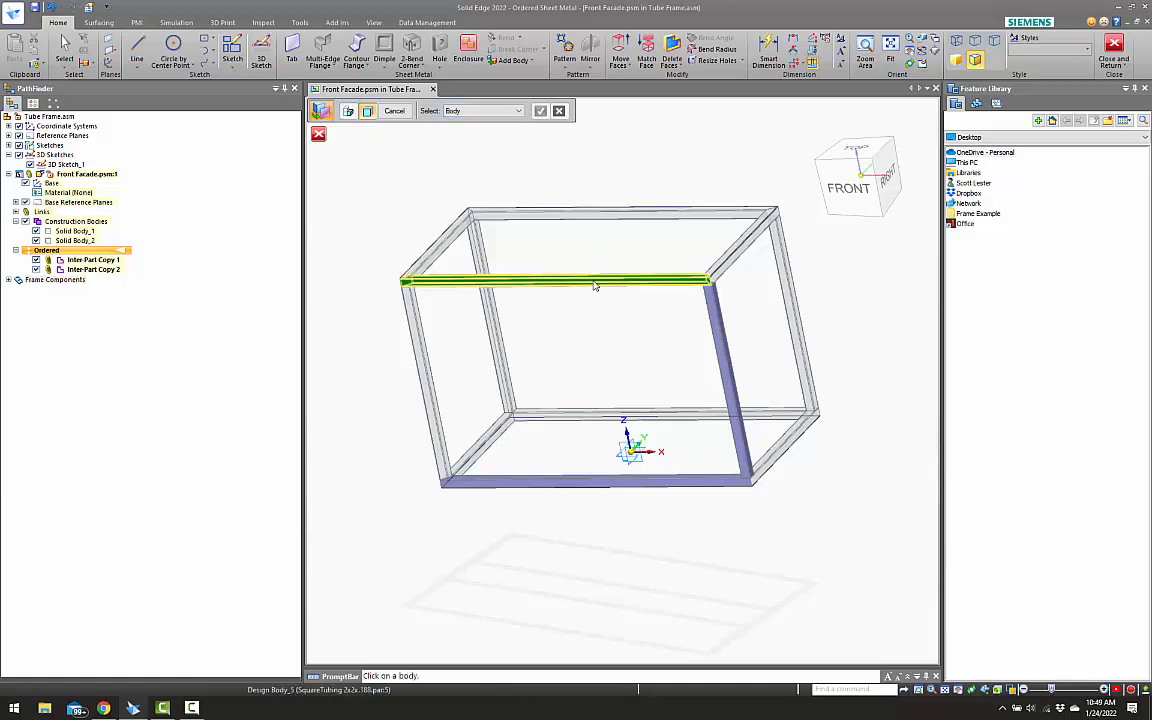
click(595, 281)
right_click(600, 252)
right_click(560, 235)
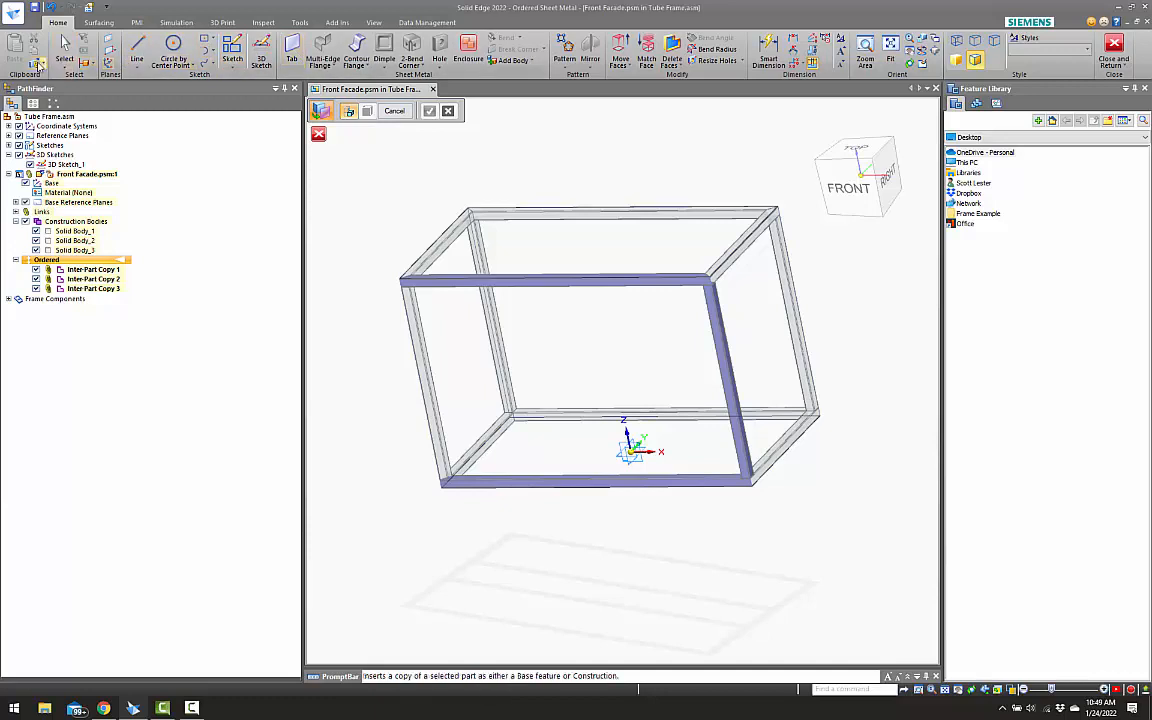
Create an inter-part copy of the left front vertical tube, selecting it as a body
click(44, 64)
click(62, 91)
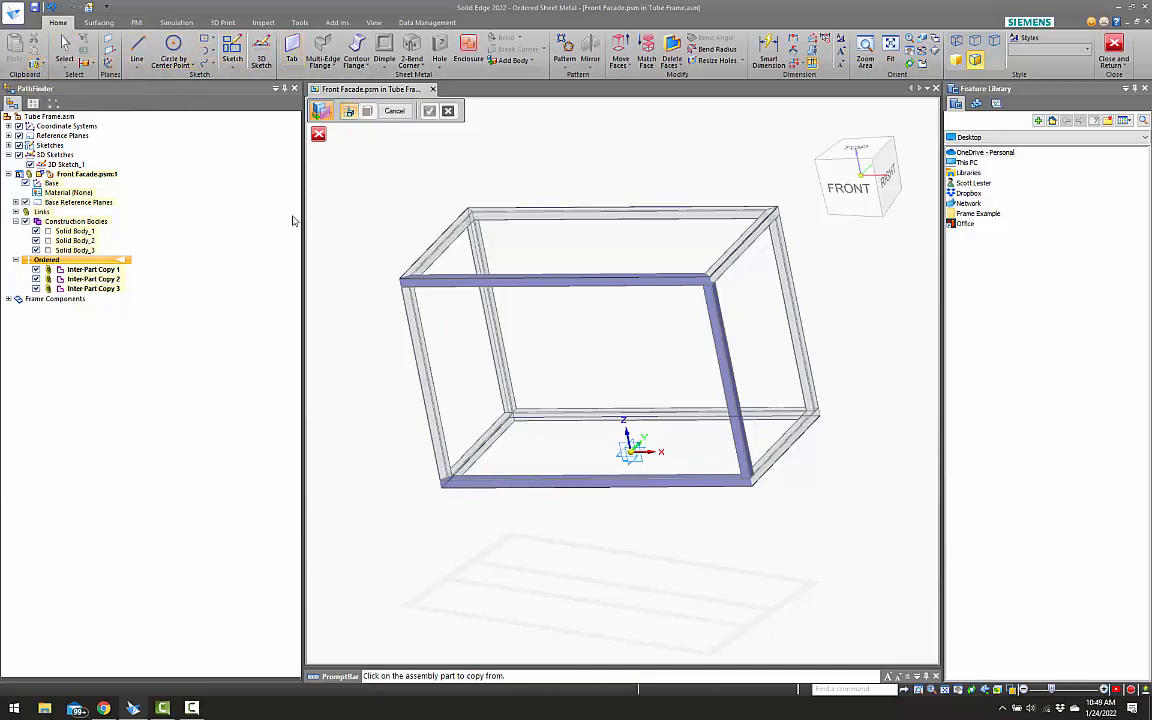
click(409, 312)
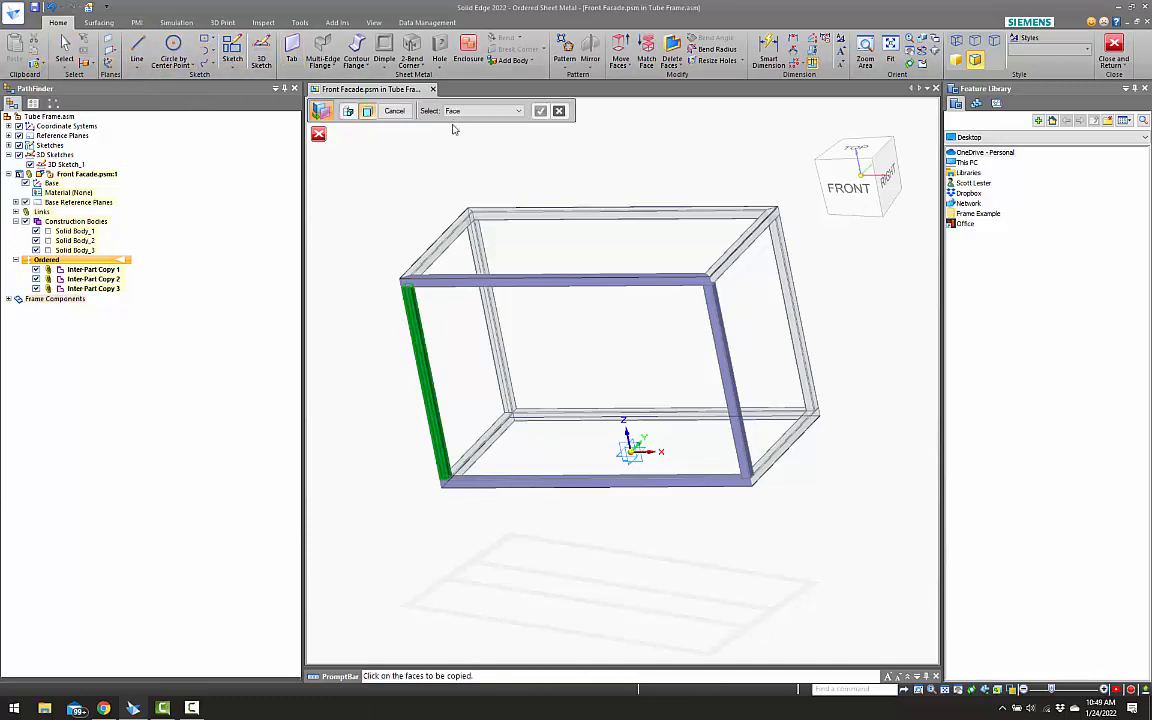
click(460, 115)
click(458, 127)
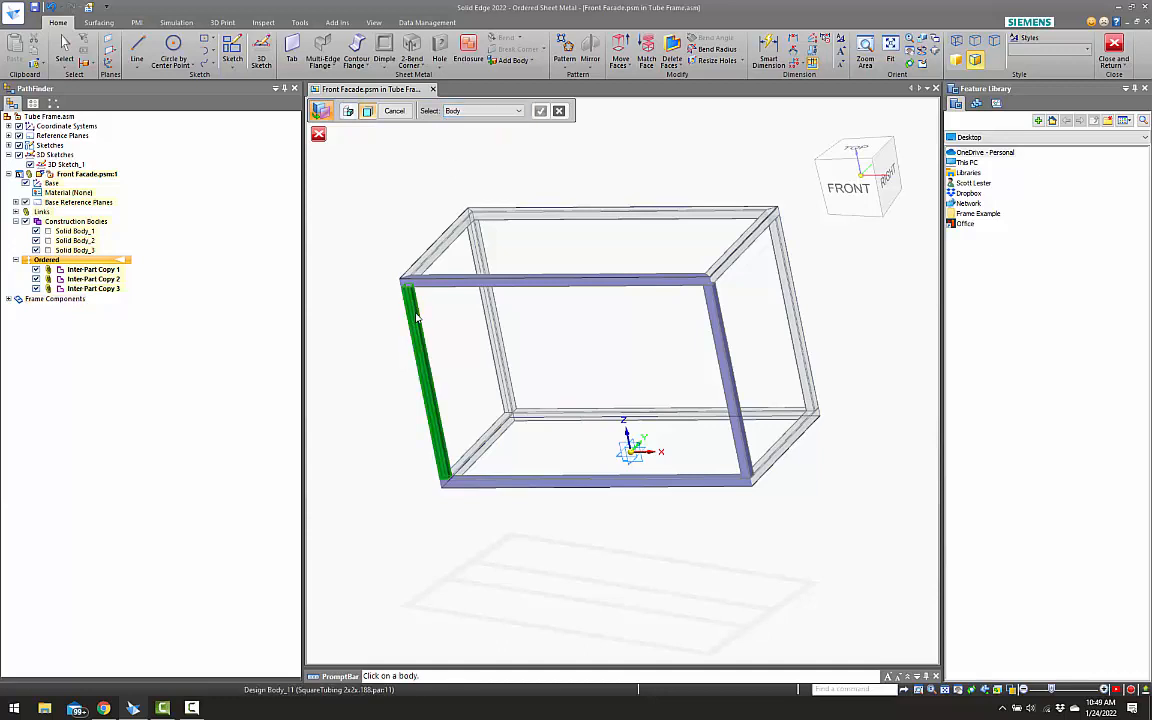
click(416, 318)
right_click(433, 313)
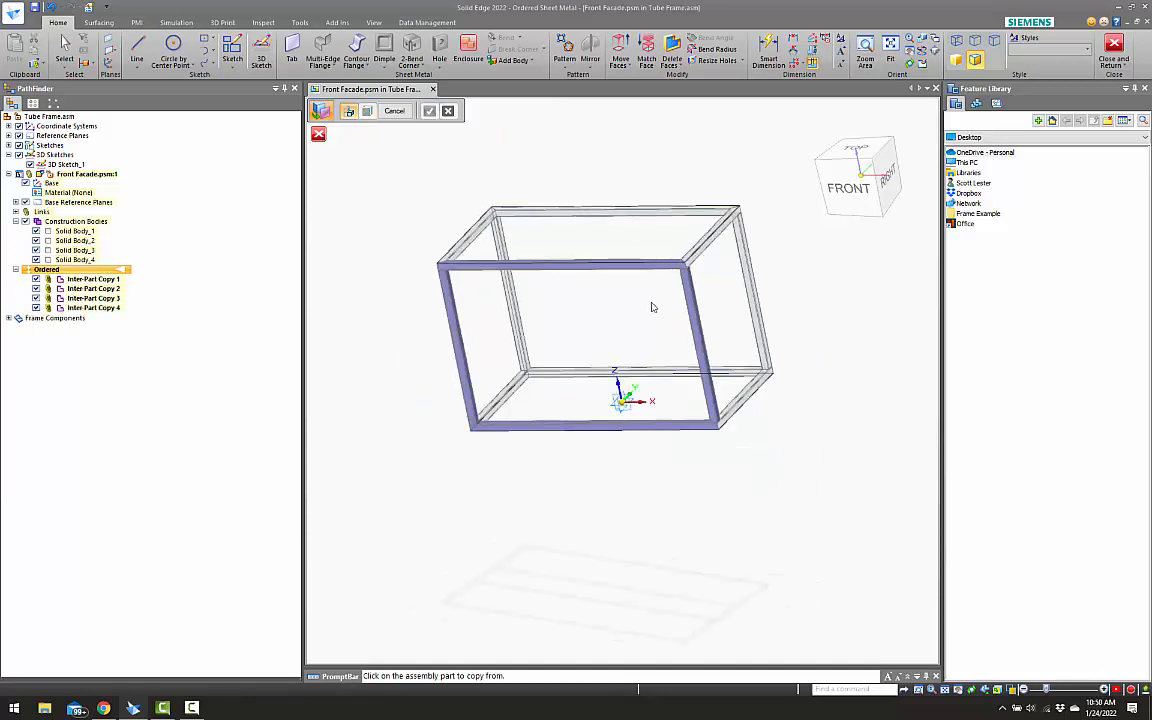
Hide the surrounding frame components and begin a tab profile on the front face of the copied lower front tube
middle_drag(651, 303, 700, 297)
key(ctrl+shift+p)
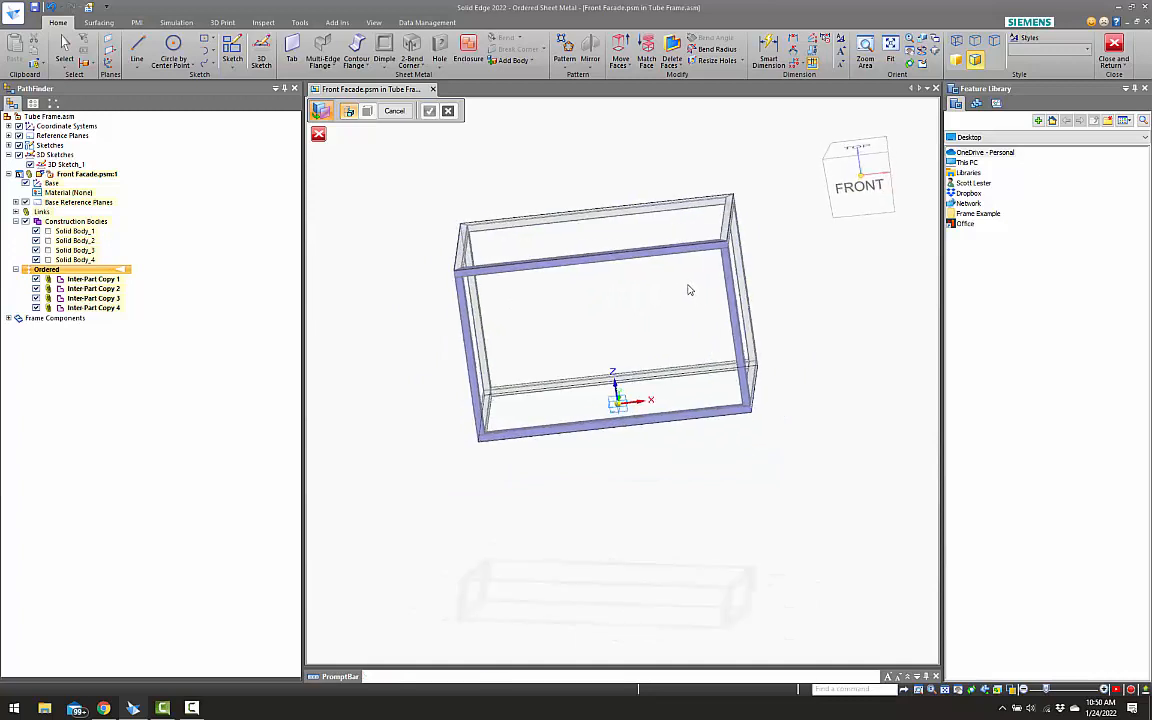
click(291, 48)
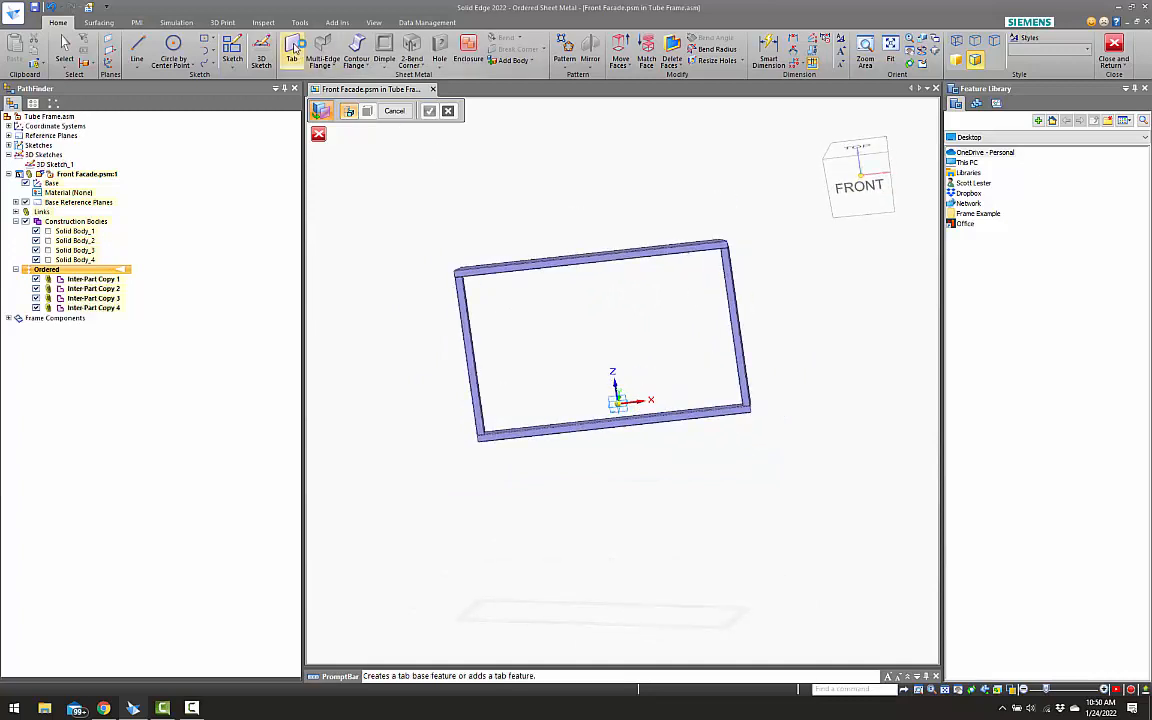
scroll(560, 447, up, 3)
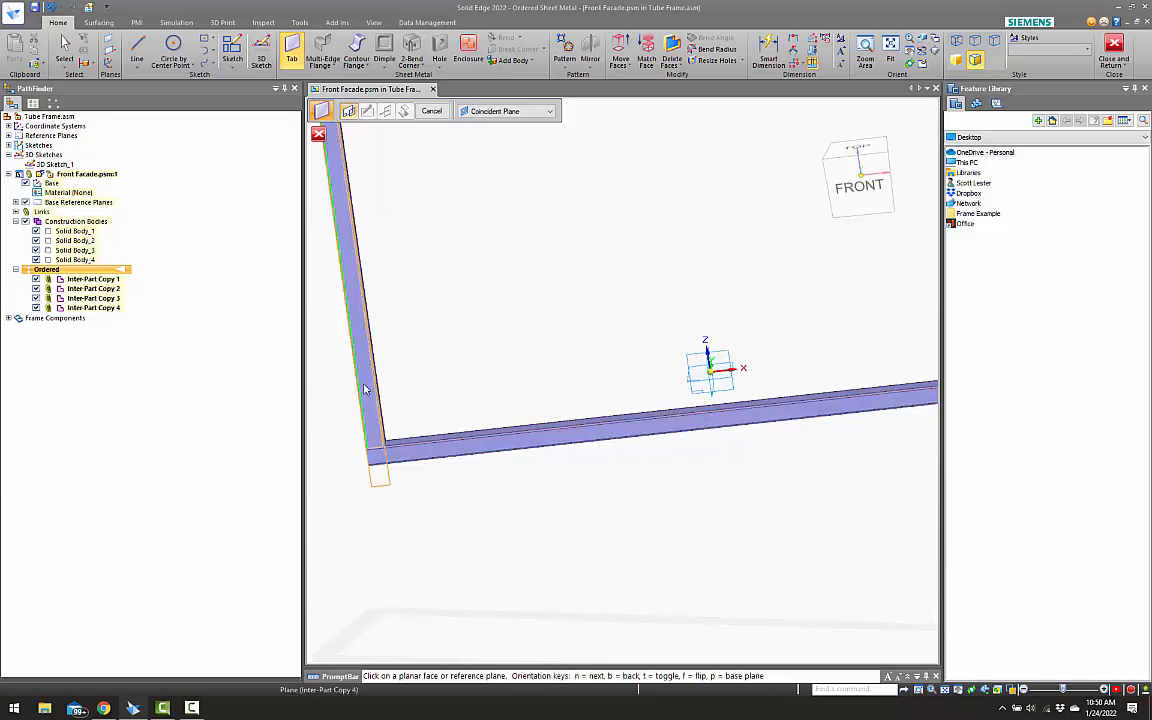
scroll(447, 419, down, 3)
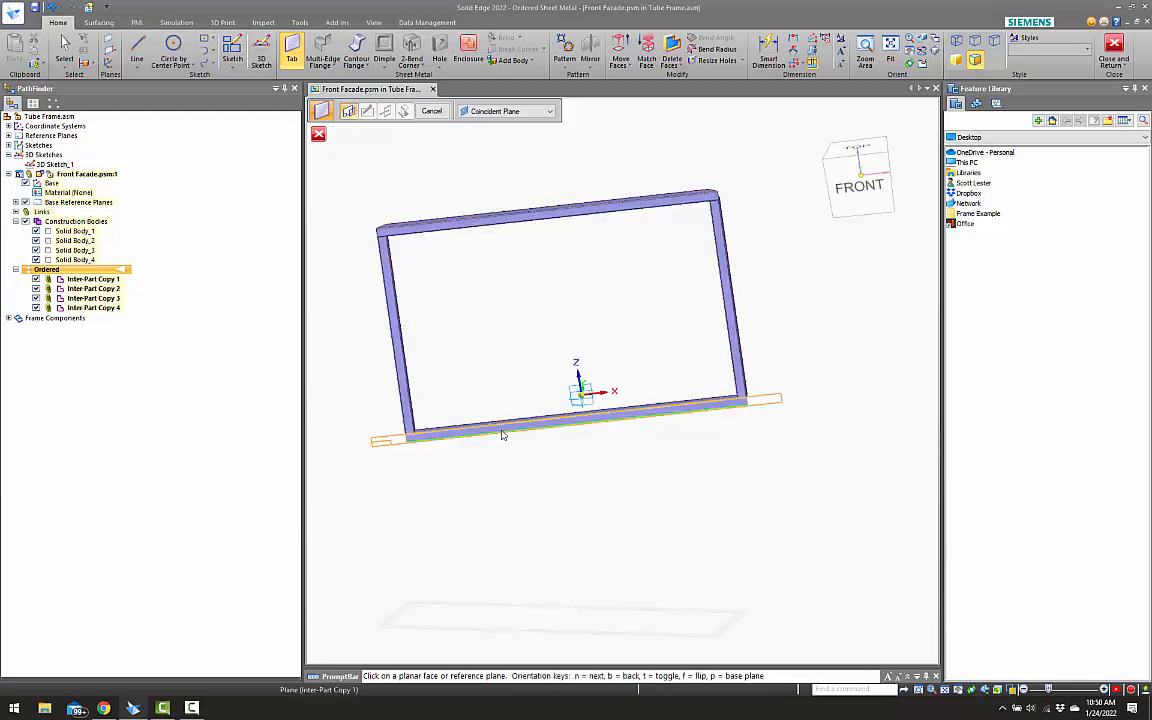
scroll(495, 438, up, 5)
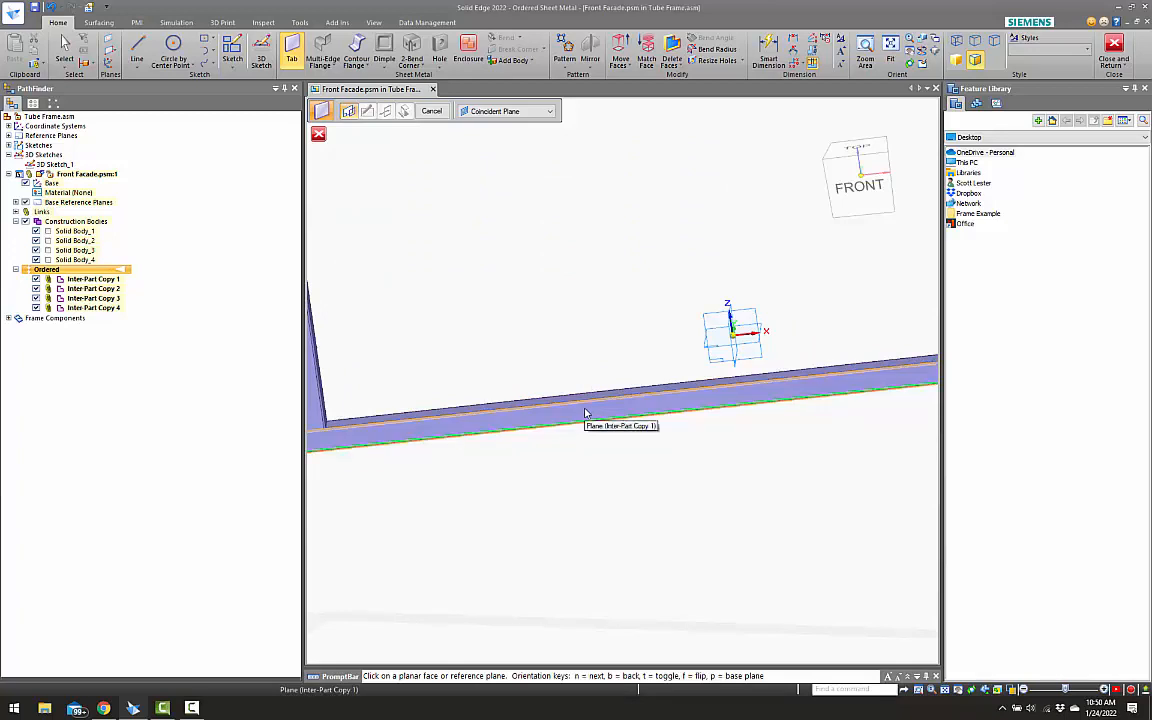
scroll(586, 413, down, 5)
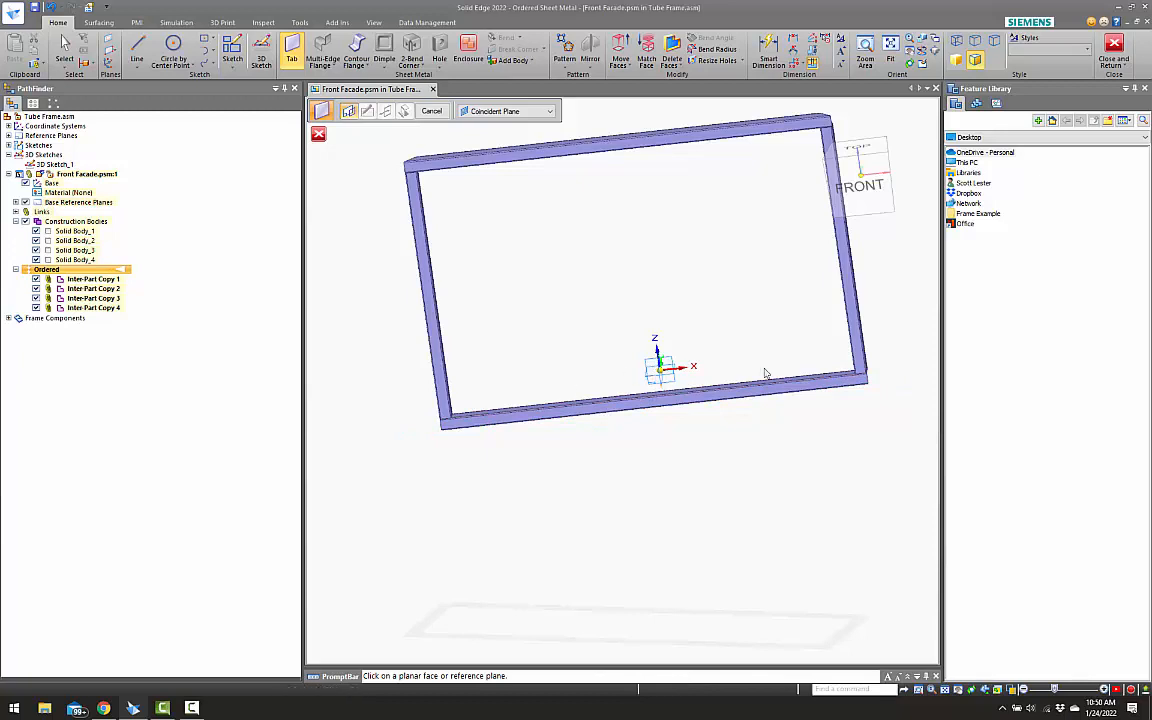
middle_drag(772, 352, 754, 373)
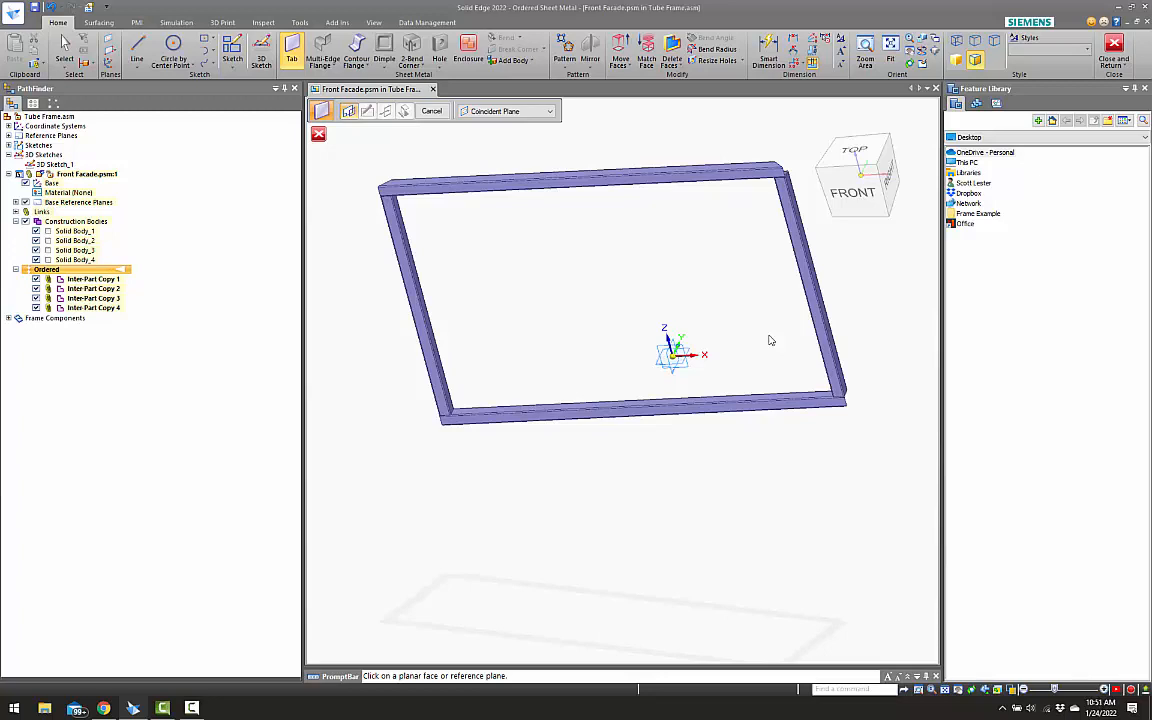
scroll(540, 420, up, 3)
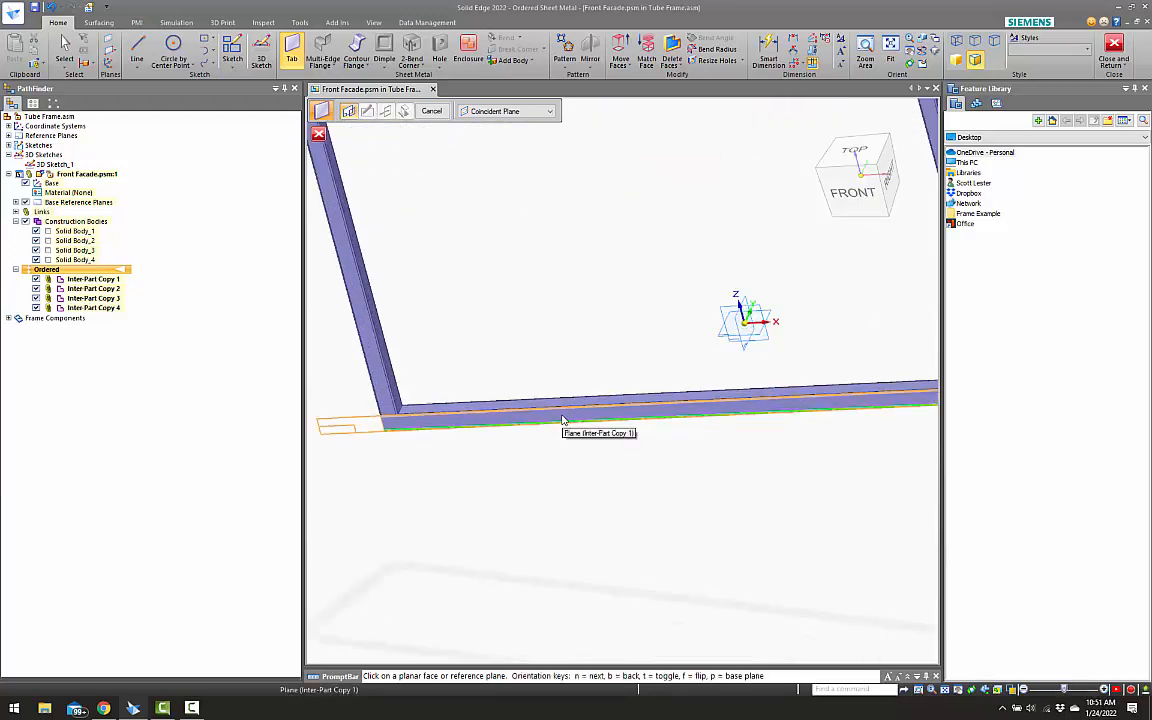
click(563, 420)
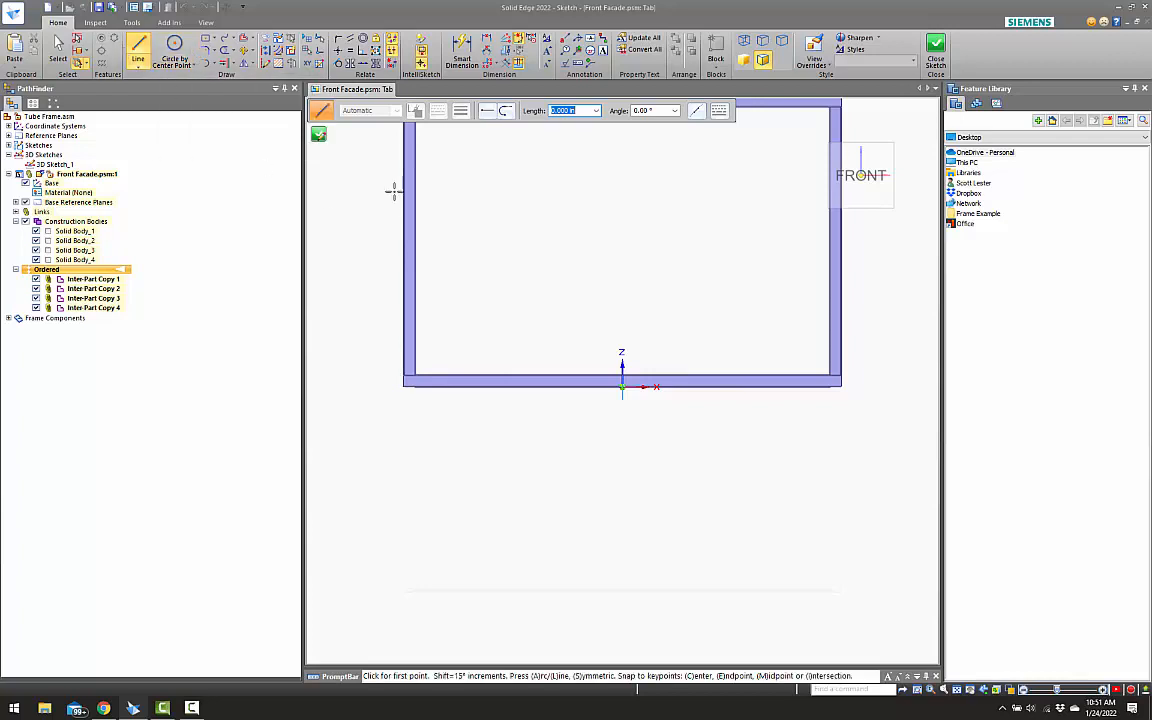
Sketch a rectangle about 85 in wide and 60 in tall surrounding the four copied front tubes
click(213, 42)
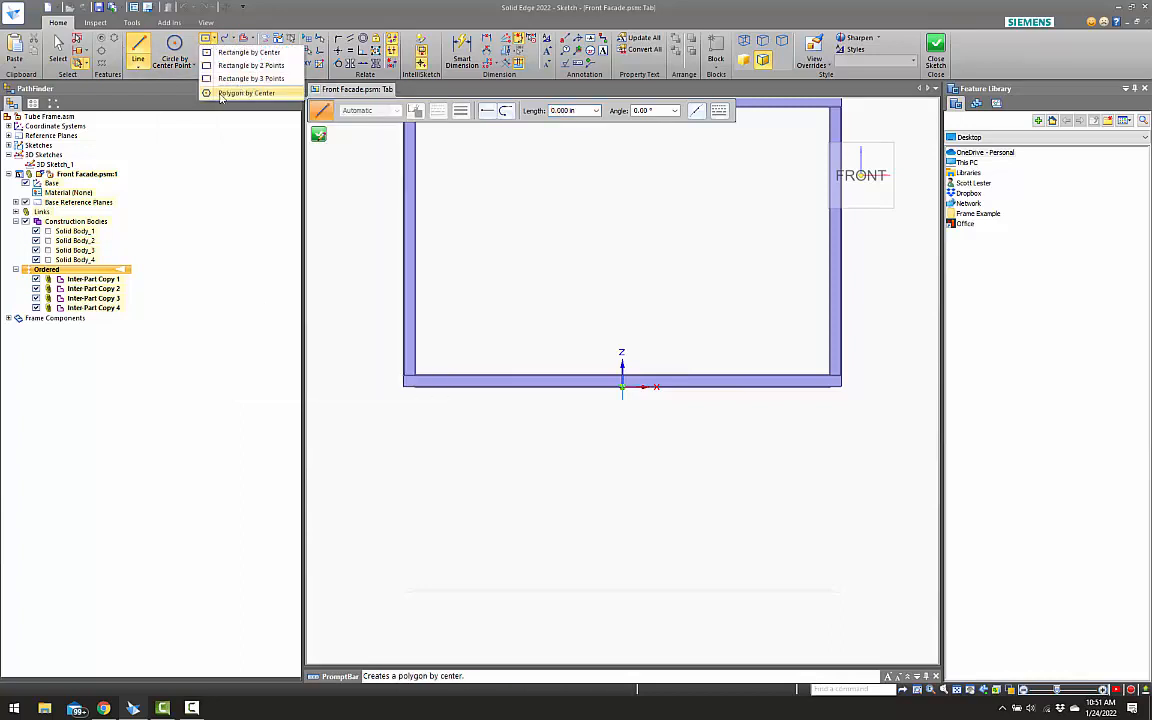
click(251, 79)
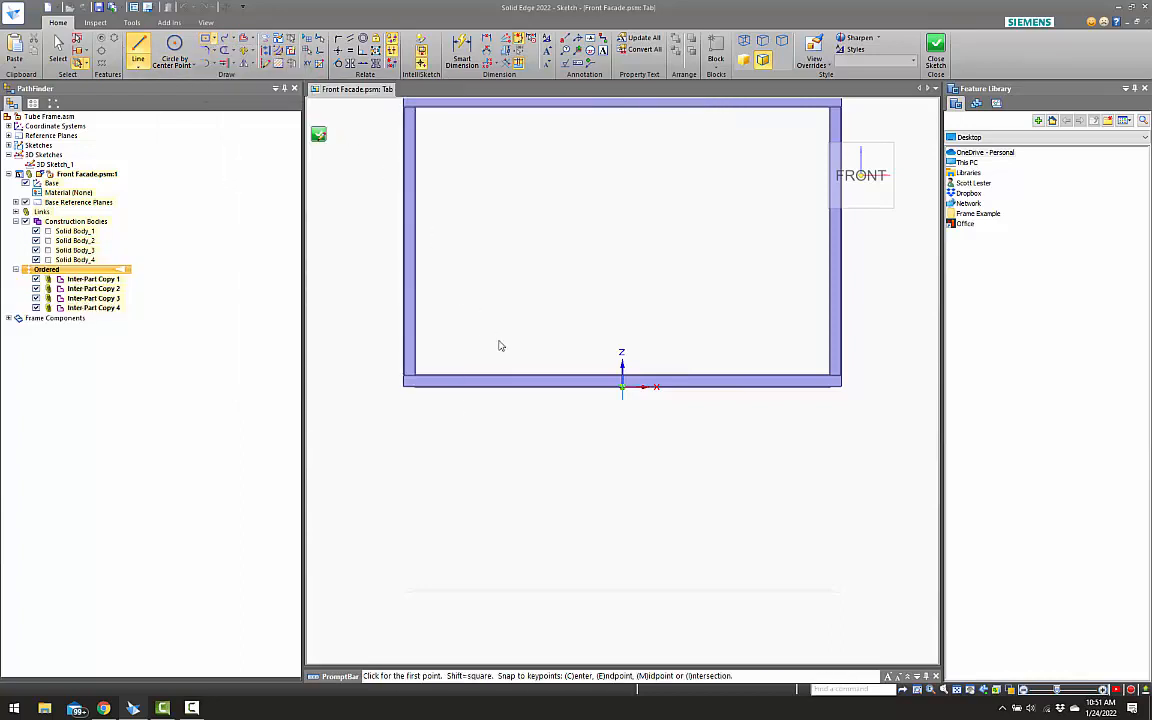
scroll(499, 342, down, 3)
click(432, 199)
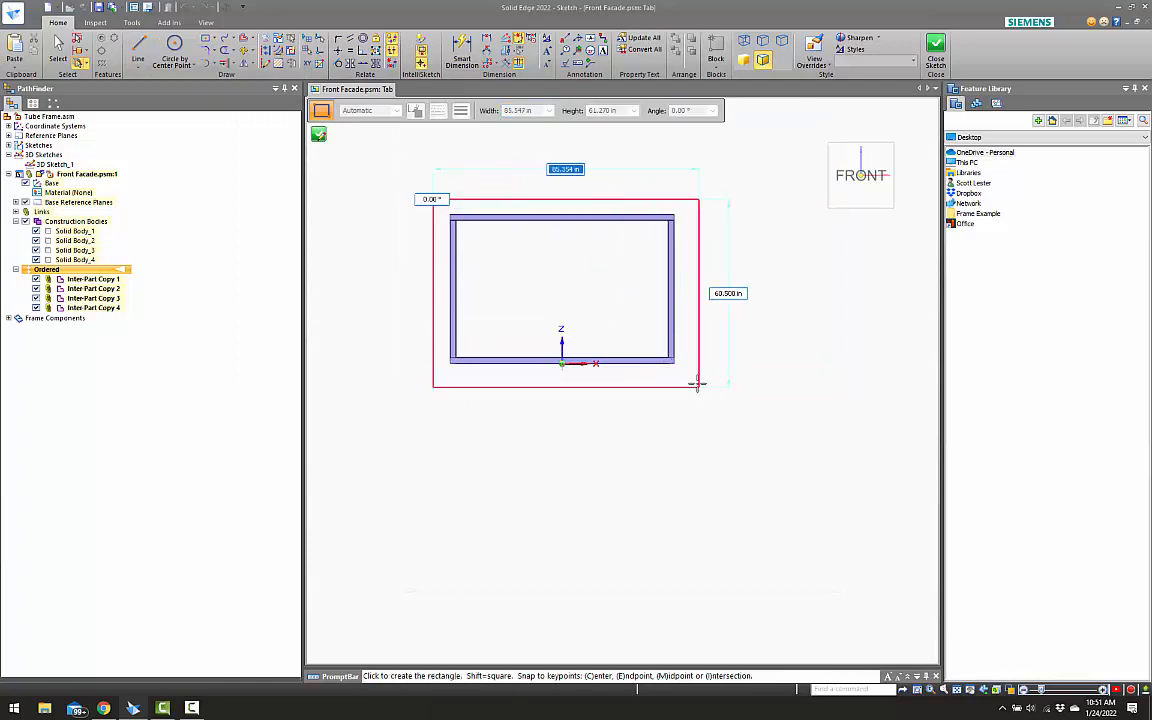
click(696, 380)
key(Escape)
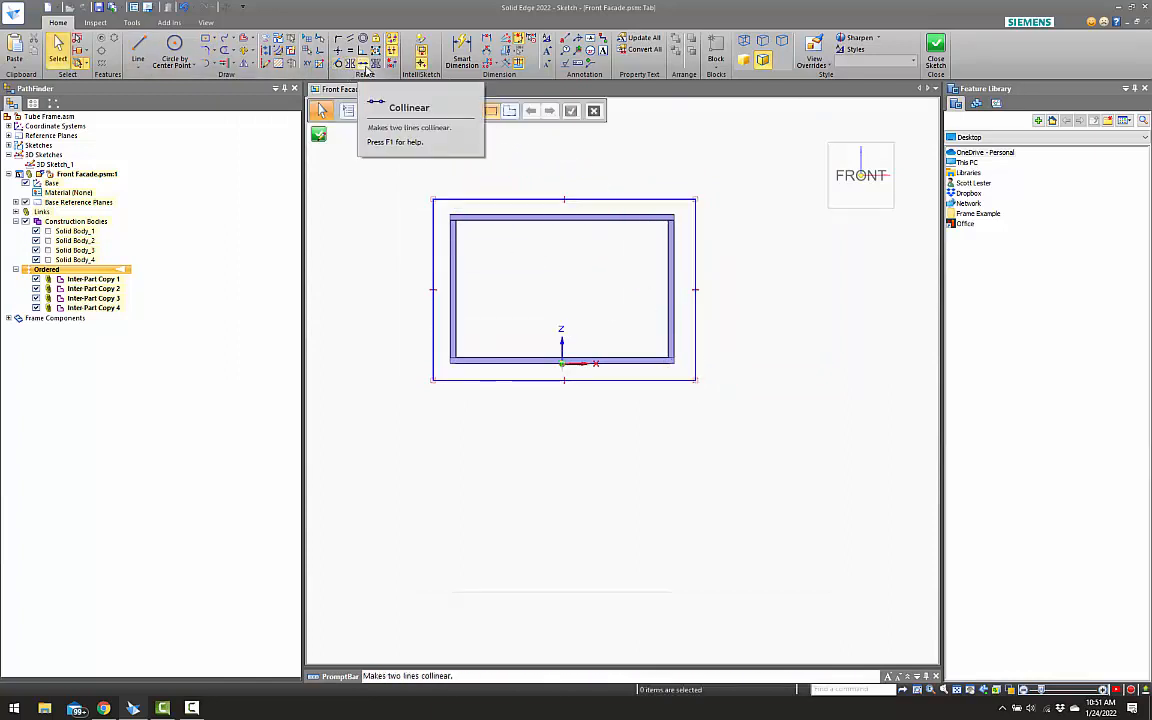
Make the rectangle's upper line collinear with the outer edge of the upper front tube
click(357, 64)
scroll(471, 185, up, 1)
click(490, 205)
scroll(429, 211, up, 6)
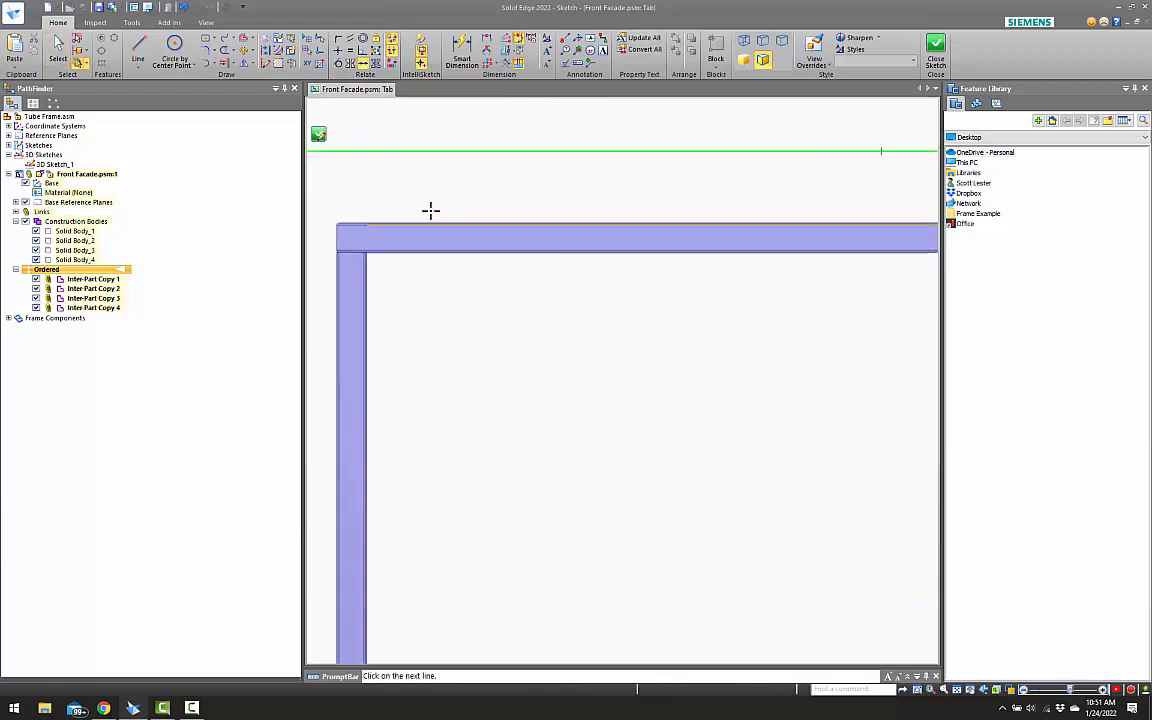
click(380, 231)
scroll(440, 215, down, 5)
Make the rectangle's left line collinear with the outer edge of the left front vertical tube
click(377, 240)
scroll(410, 233, up, 3)
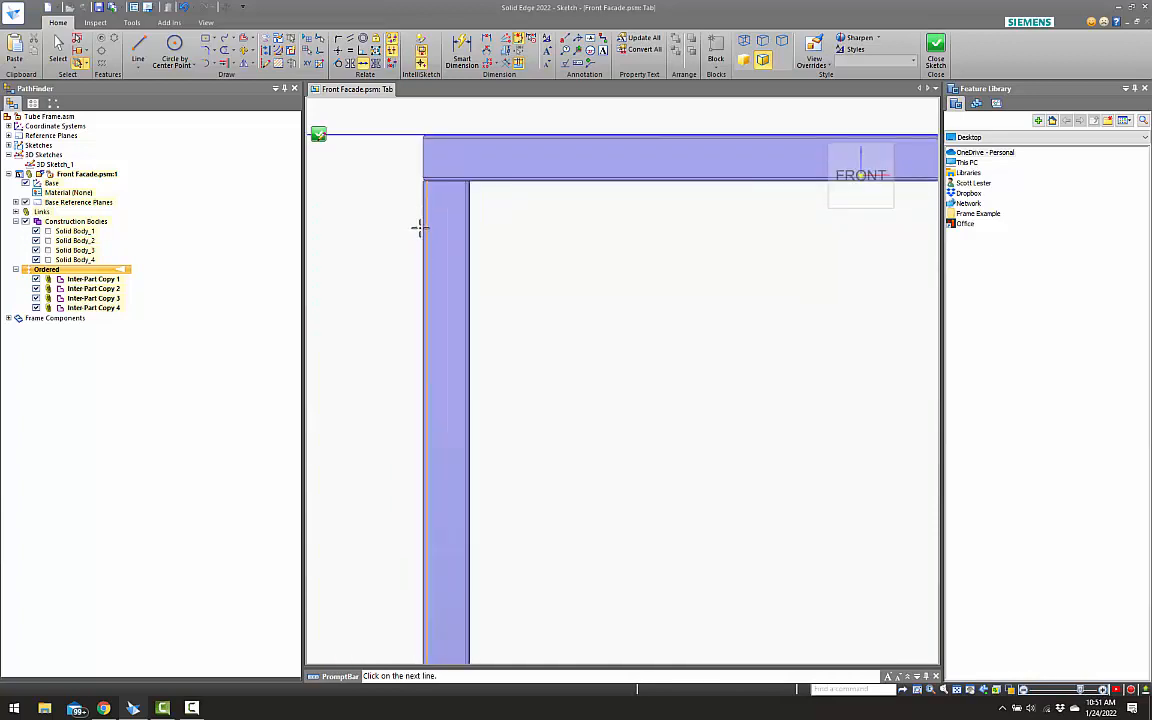
click(421, 228)
scroll(400, 223, down, 3)
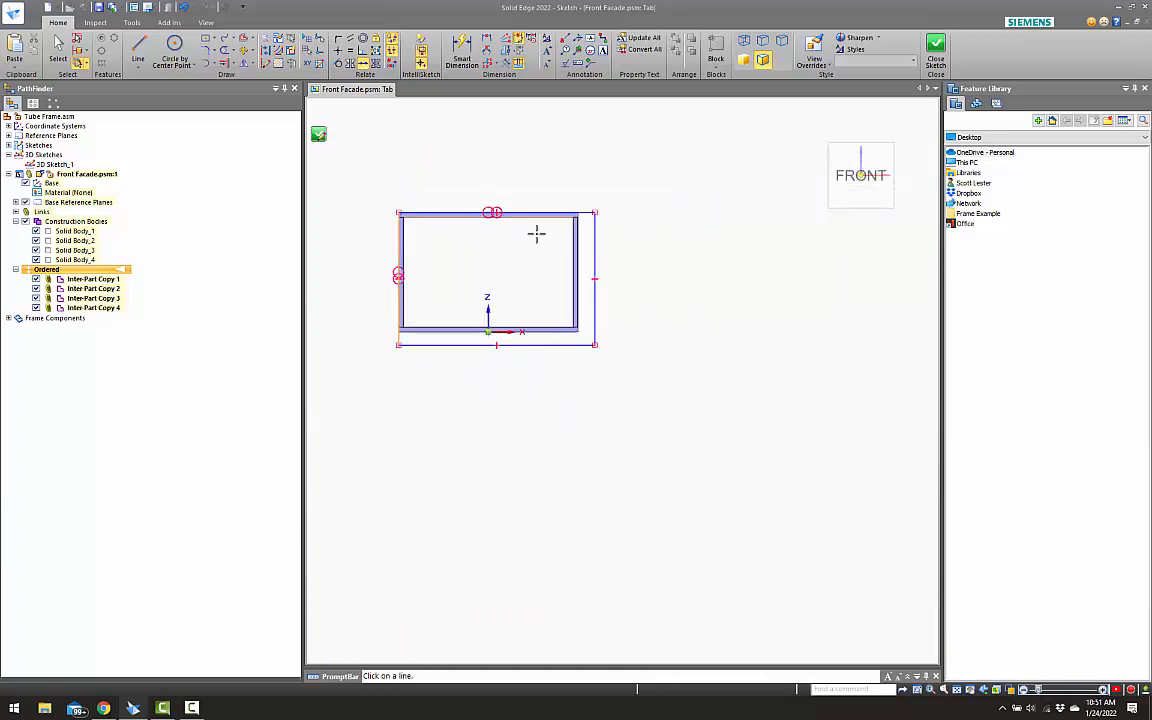
Make the rectangle's right line collinear with the outer edge of the right front vertical tube
scroll(628, 257, up, 4)
click(644, 257)
scroll(598, 287, up, 3)
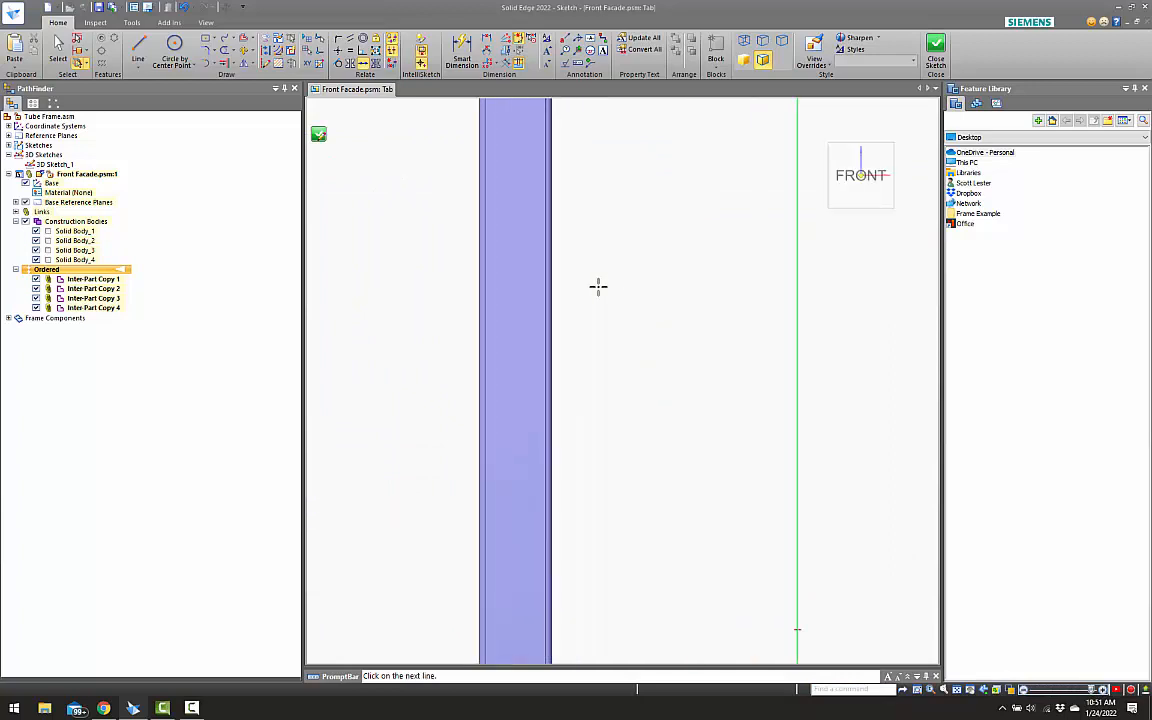
scroll(578, 284, up, 3)
click(515, 281)
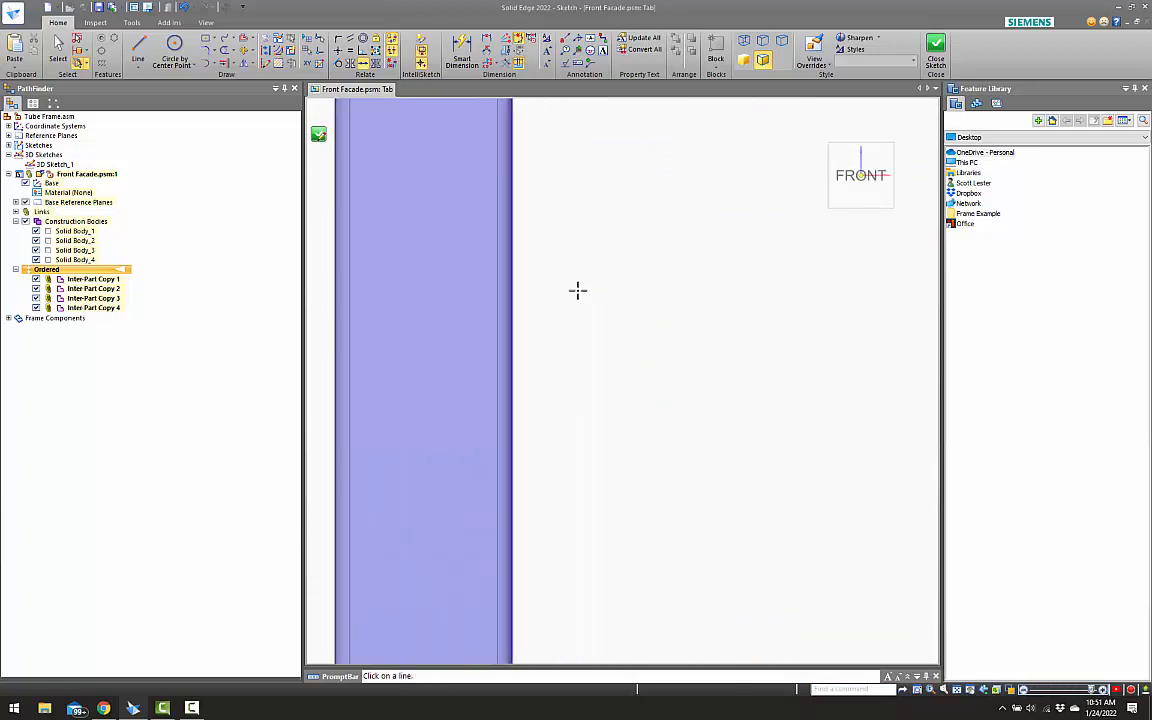
scroll(605, 287, down, 5)
Make the rectangle's lower line collinear with the bottom edge of the lower front tube
scroll(445, 421, up, 2)
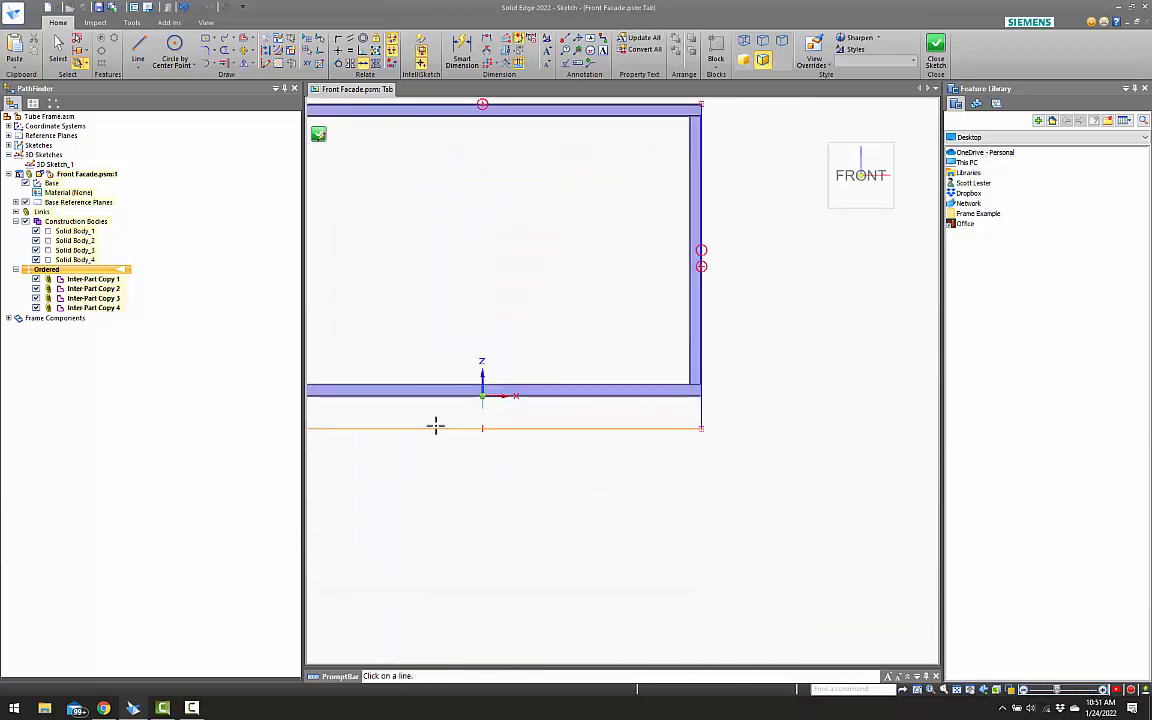
click(435, 423)
scroll(583, 398, up, 3)
scroll(583, 398, up, 2)
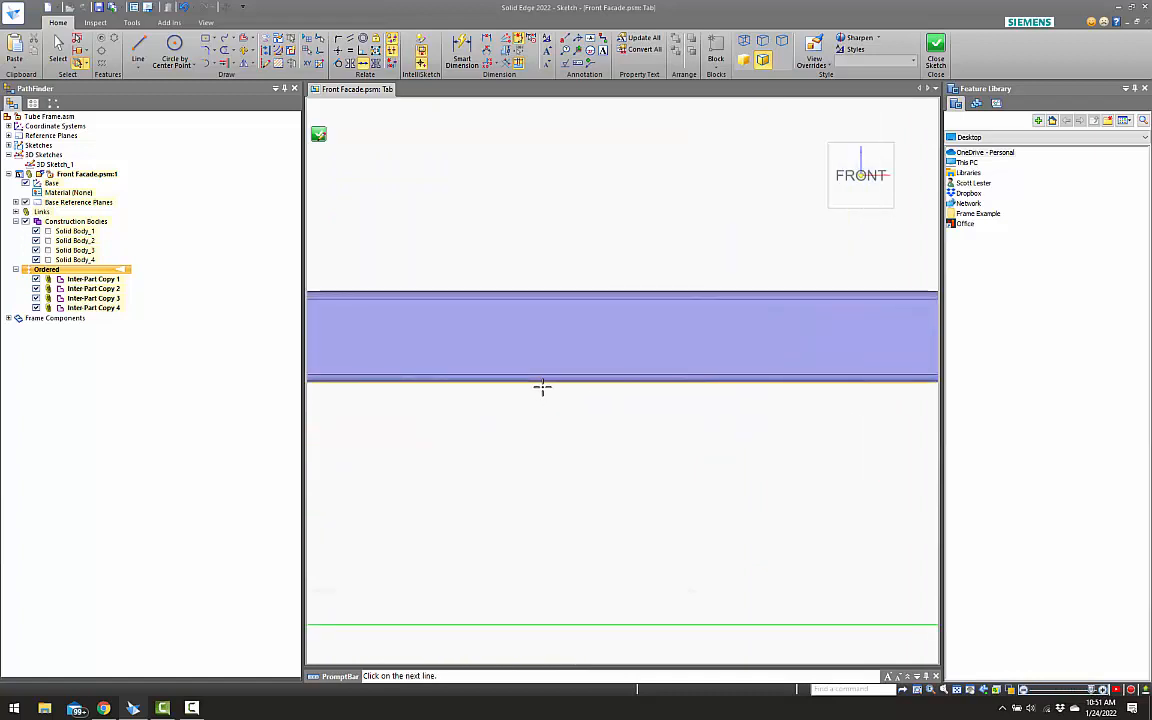
click(579, 382)
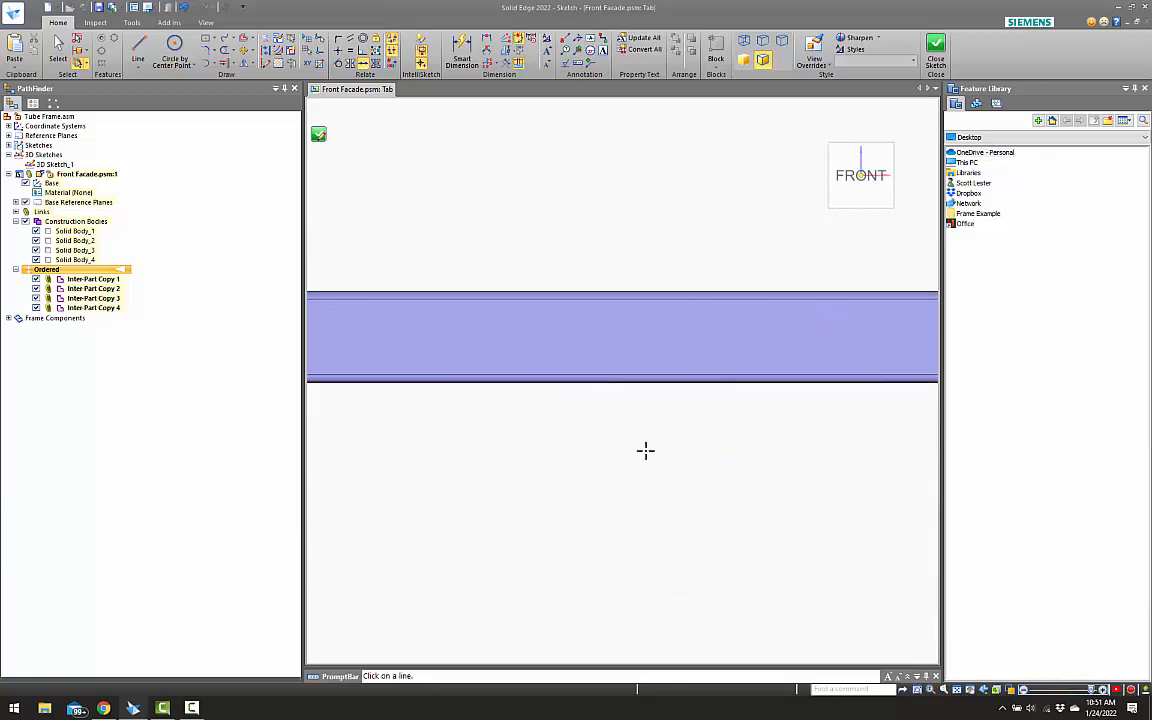
scroll(645, 450, down, 5)
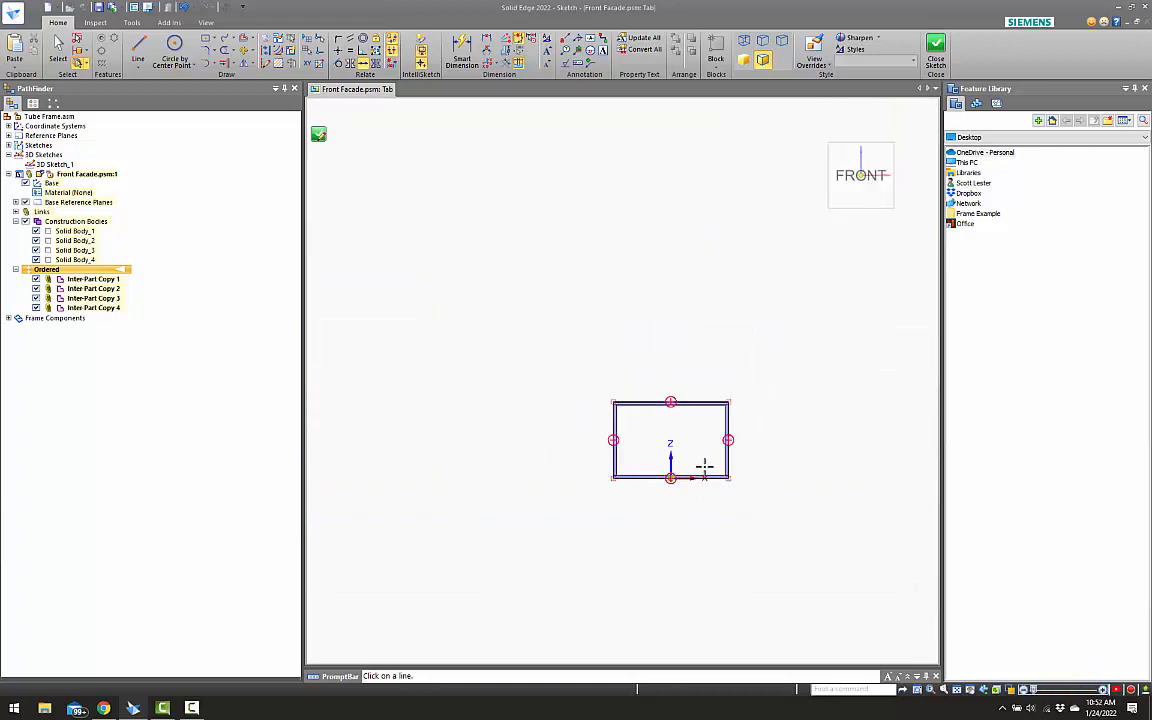
scroll(729, 468, up, 3)
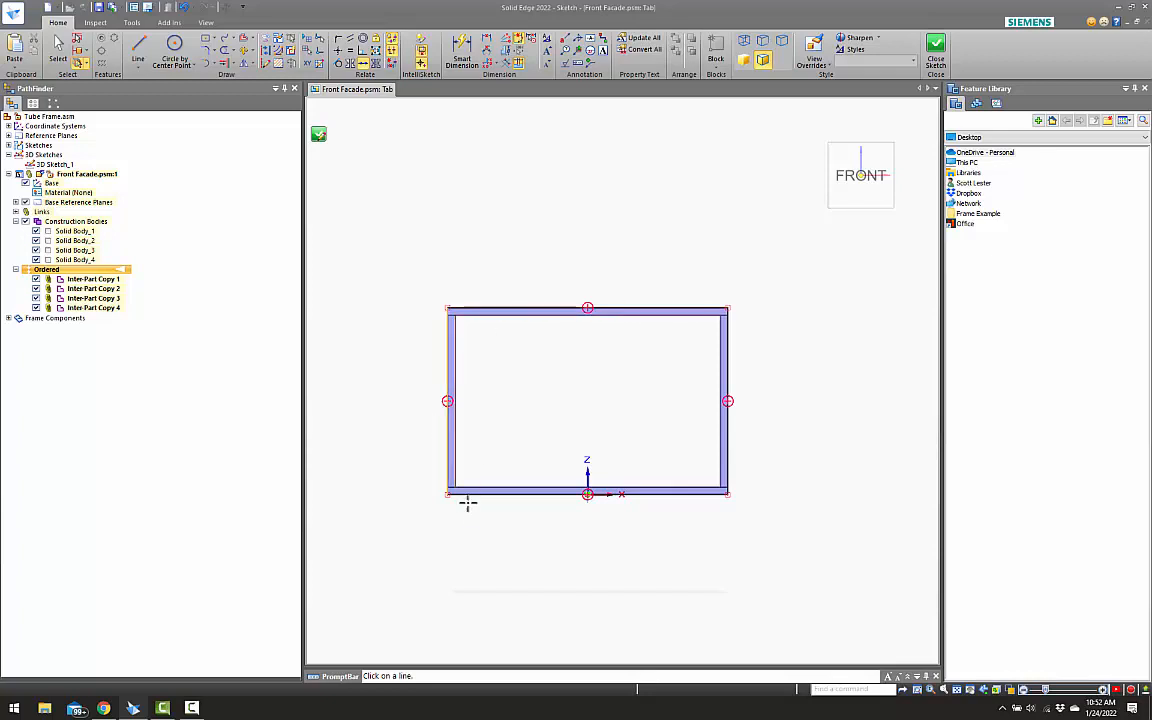
Check the rectangle's constraint status with the relationship colors, leaving the collinear command
click(95, 22)
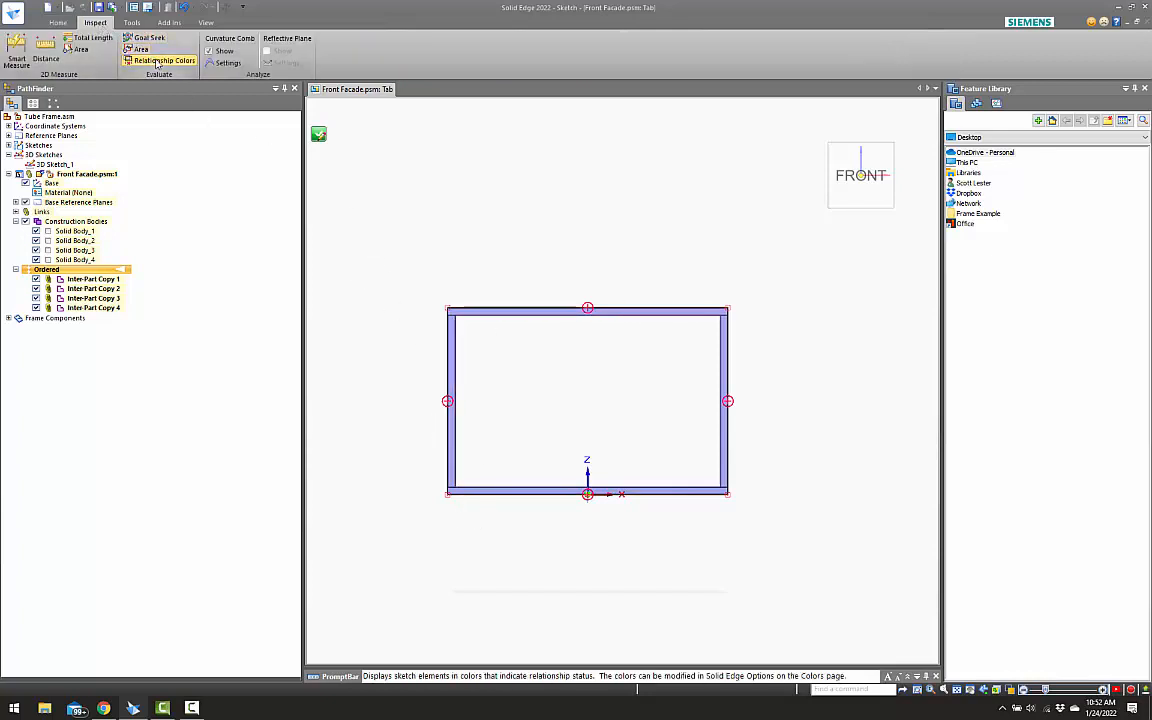
click(88, 37)
click(58, 22)
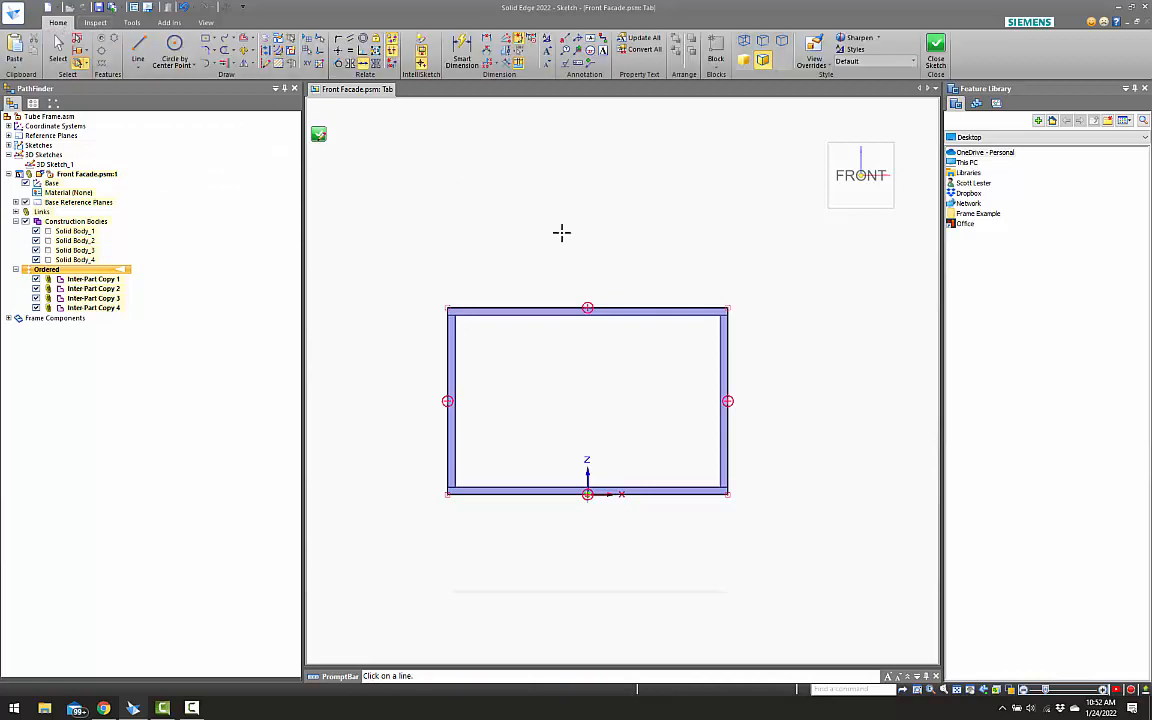
key(Escape)
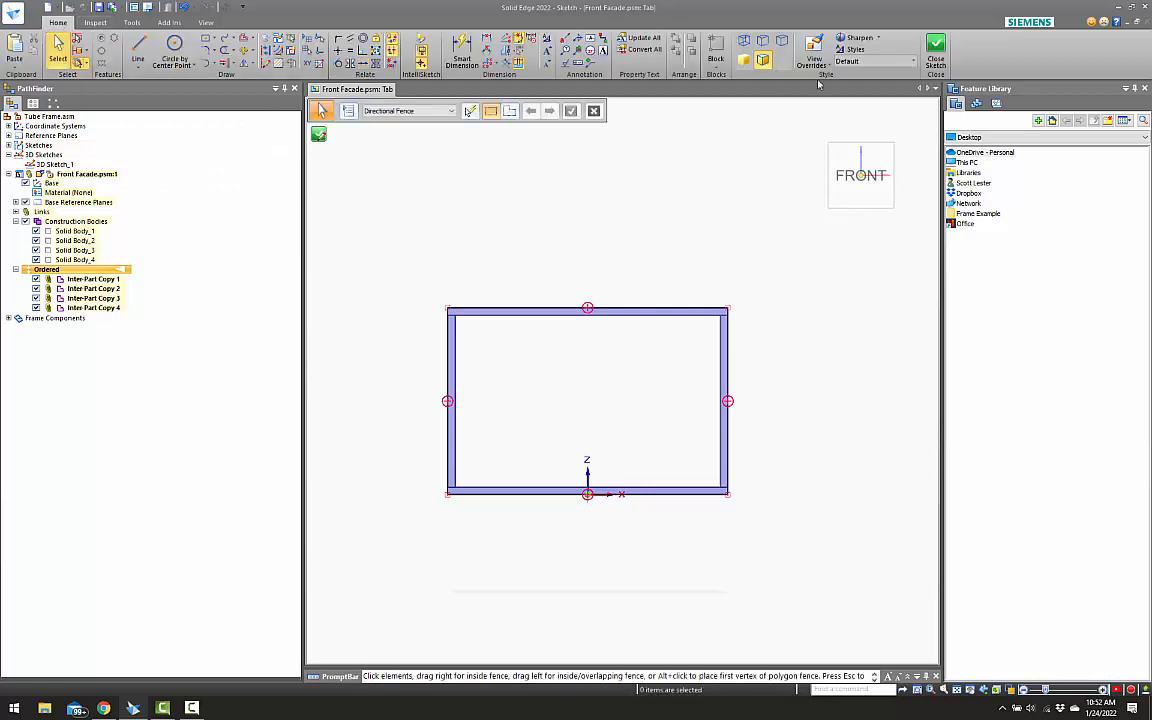
Close the profile and finish the tab on the outer front side of the tubes at the default 0.038 in thickness
click(937, 48)
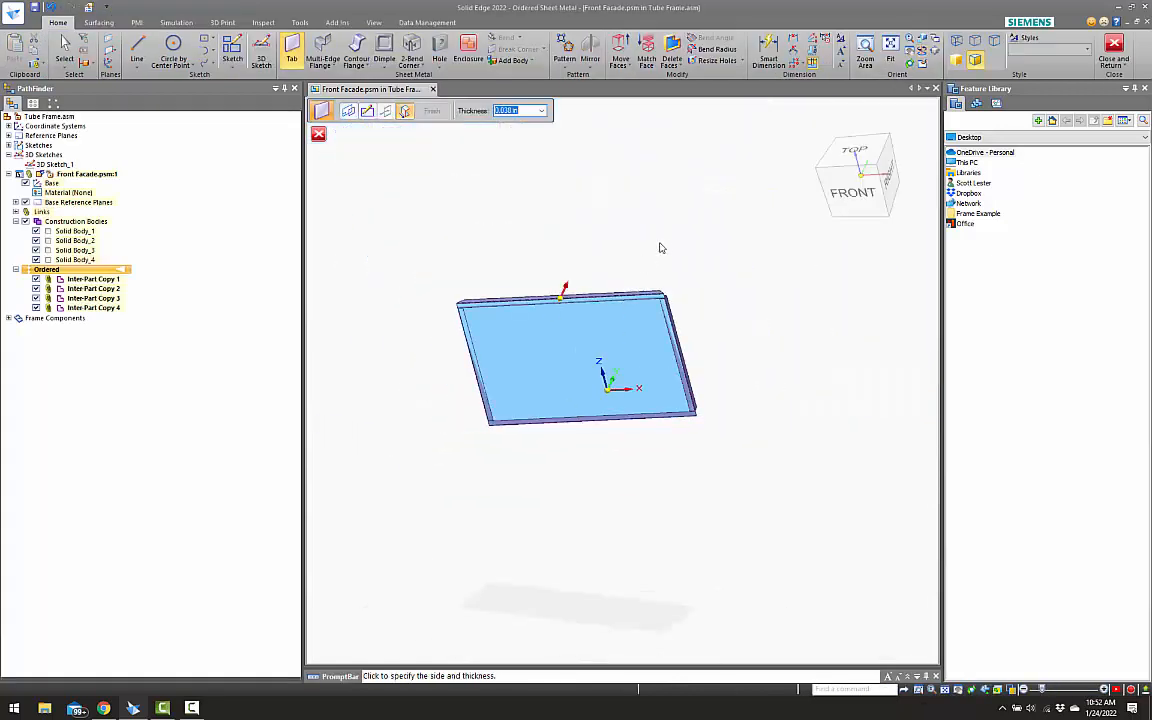
click(510, 457)
click(432, 111)
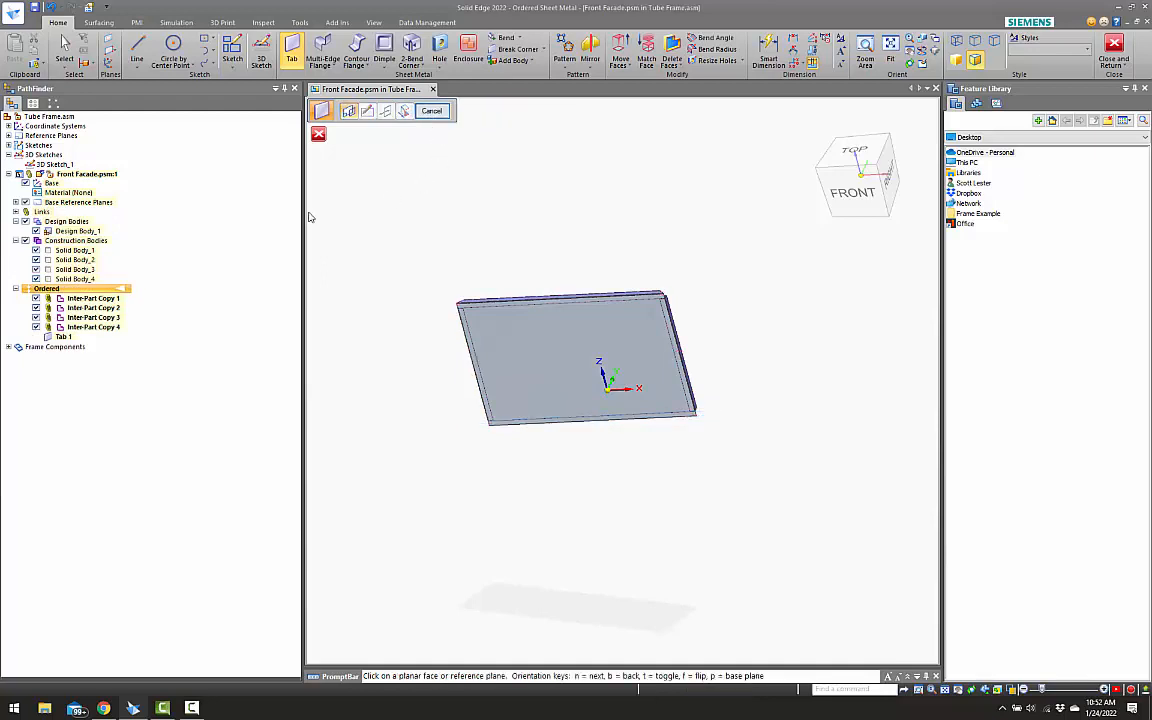
key(Escape)
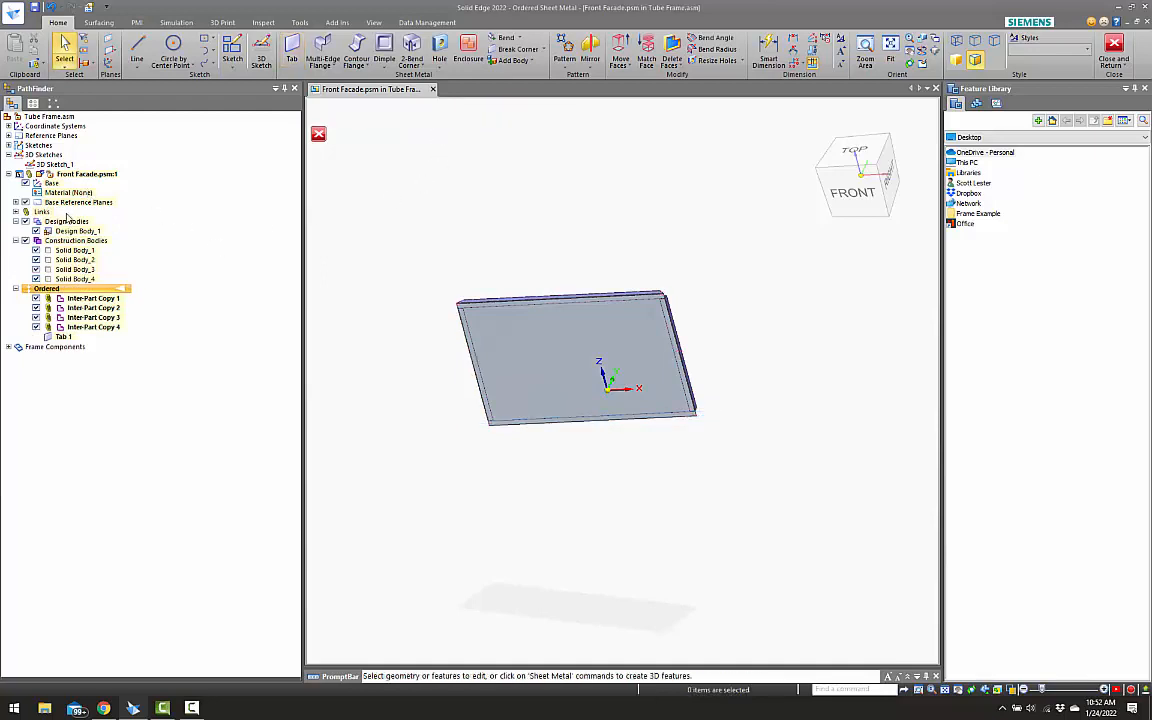
Apply 304 STAINLESS STEEL to the front facade and set its sheet metal gage to 14 gage in the material table
right_click(60, 174)
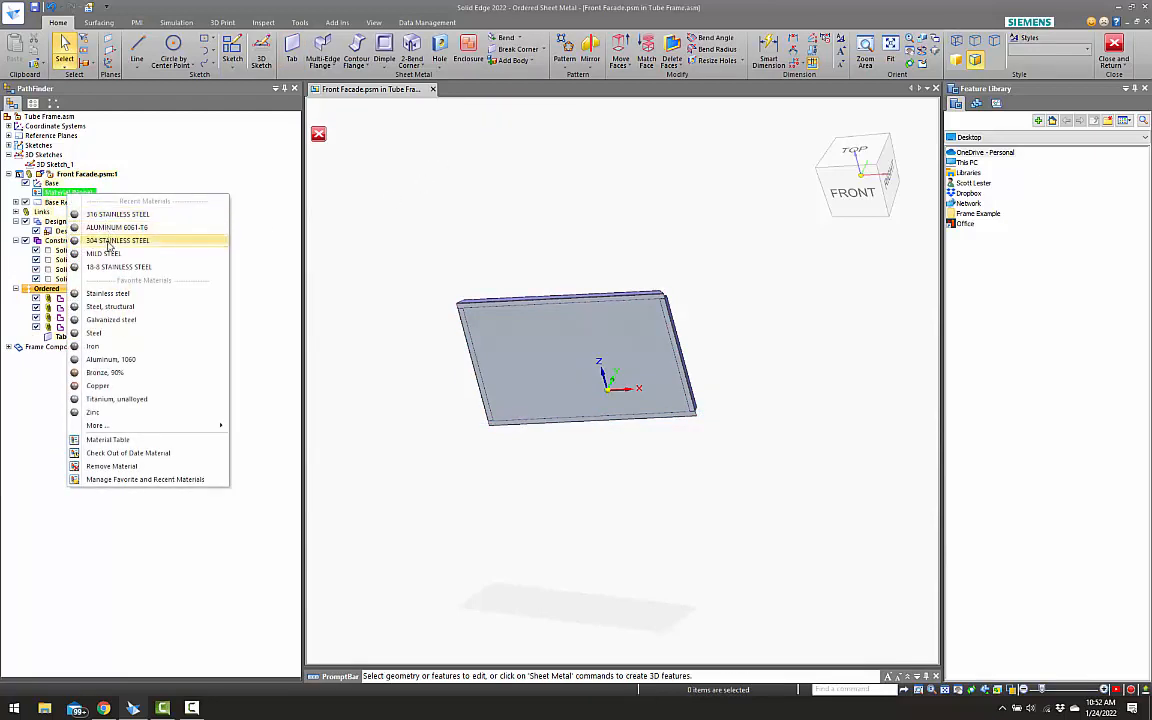
click(108, 246)
right_click(76, 192)
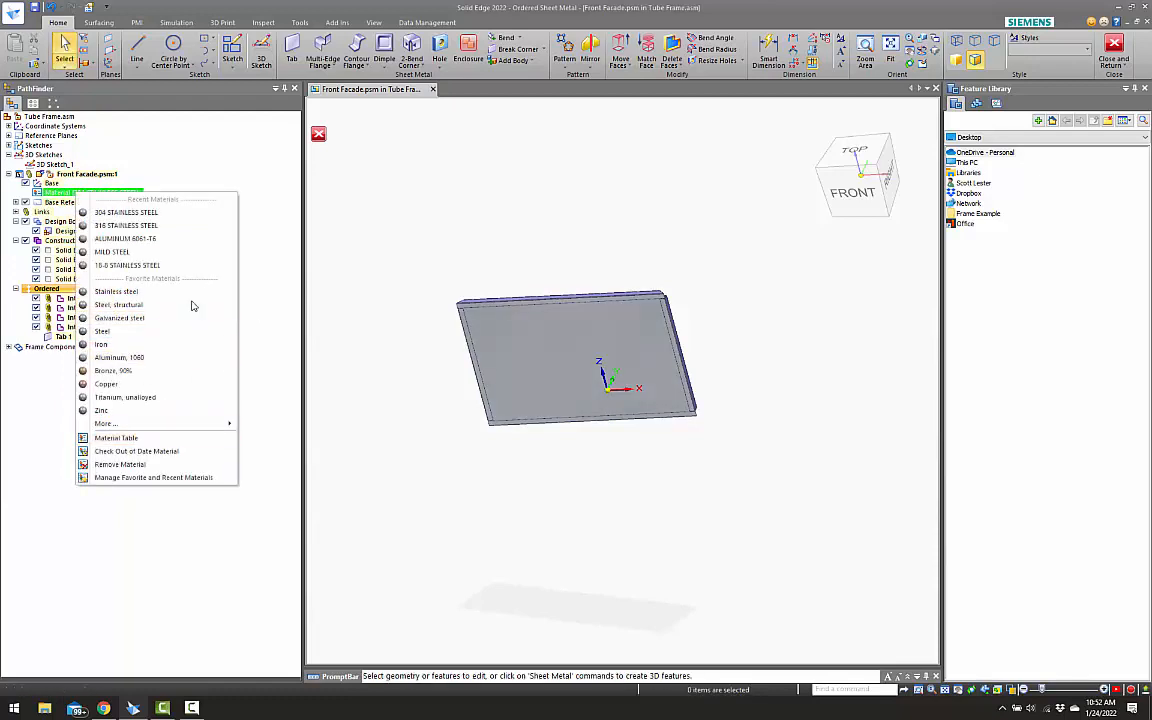
click(133, 439)
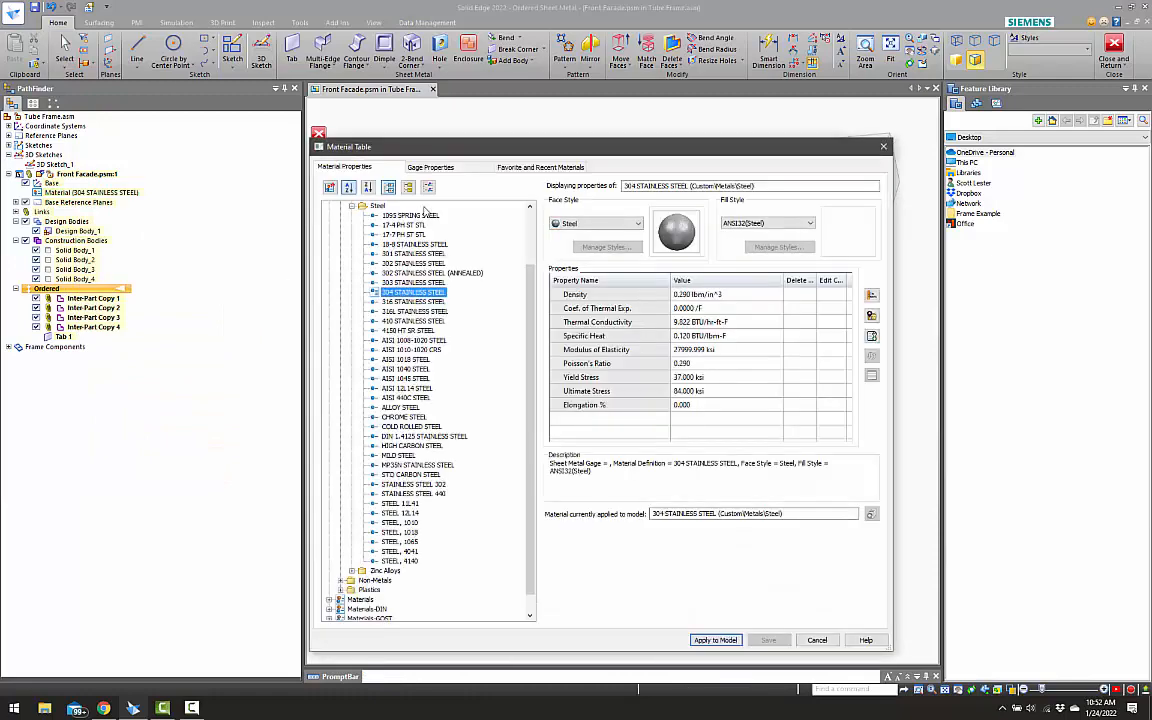
click(431, 167)
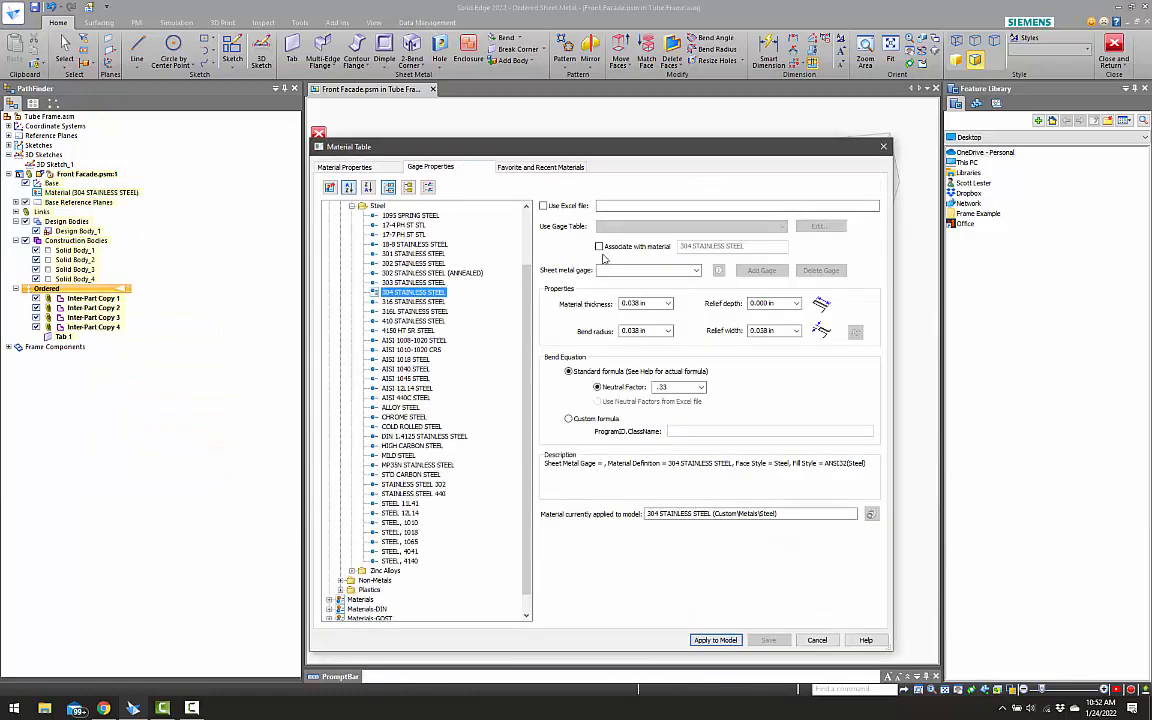
click(696, 271)
click(636, 311)
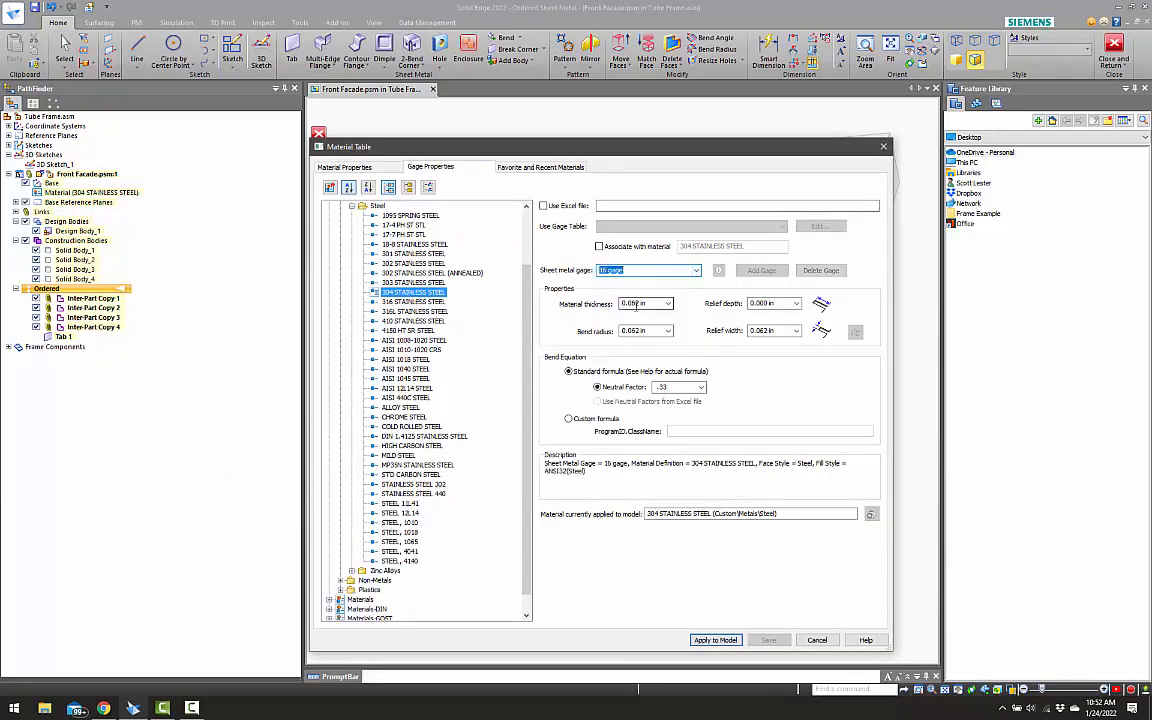
click(696, 271)
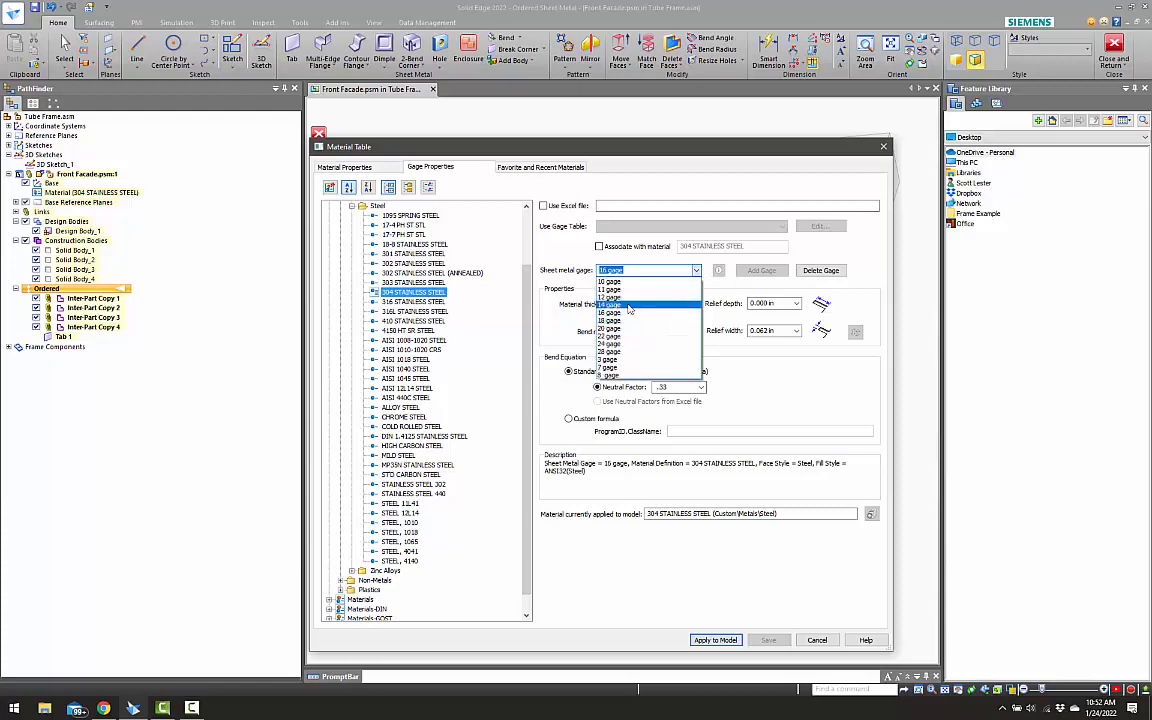
click(636, 301)
click(716, 640)
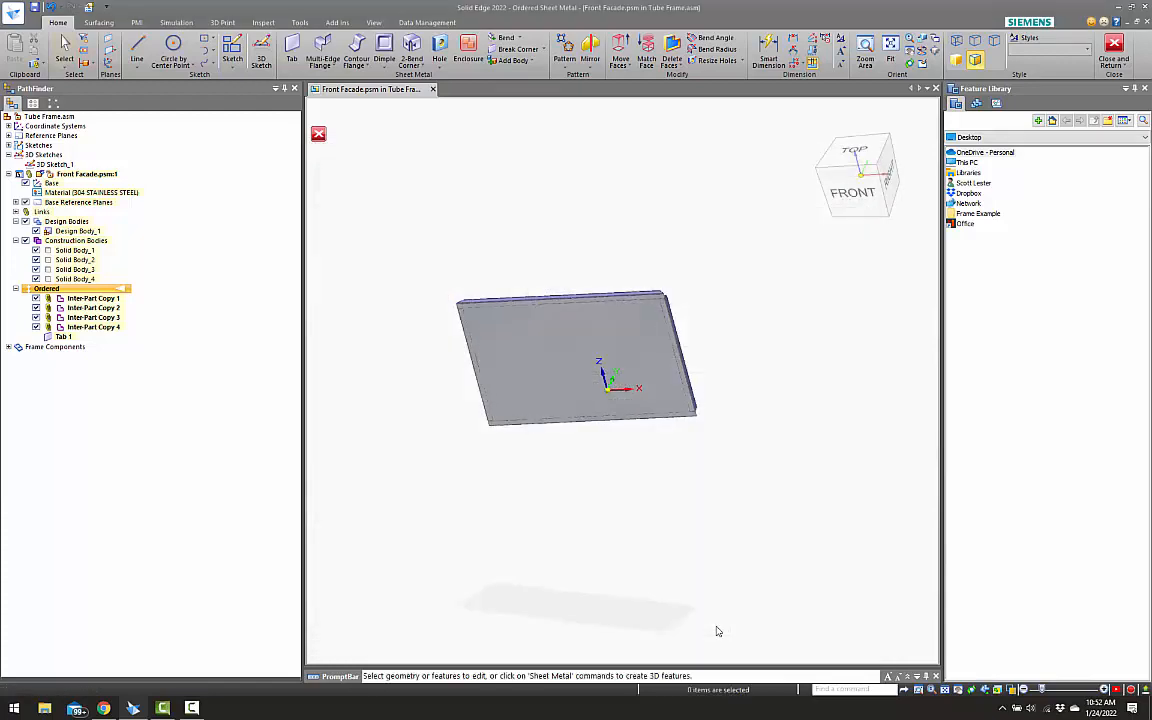
Close the in-place edit to return to the Tube Frame assembly and hide its sketches and 3D sketches, keeping the front facade shown
key(ctrl+i)
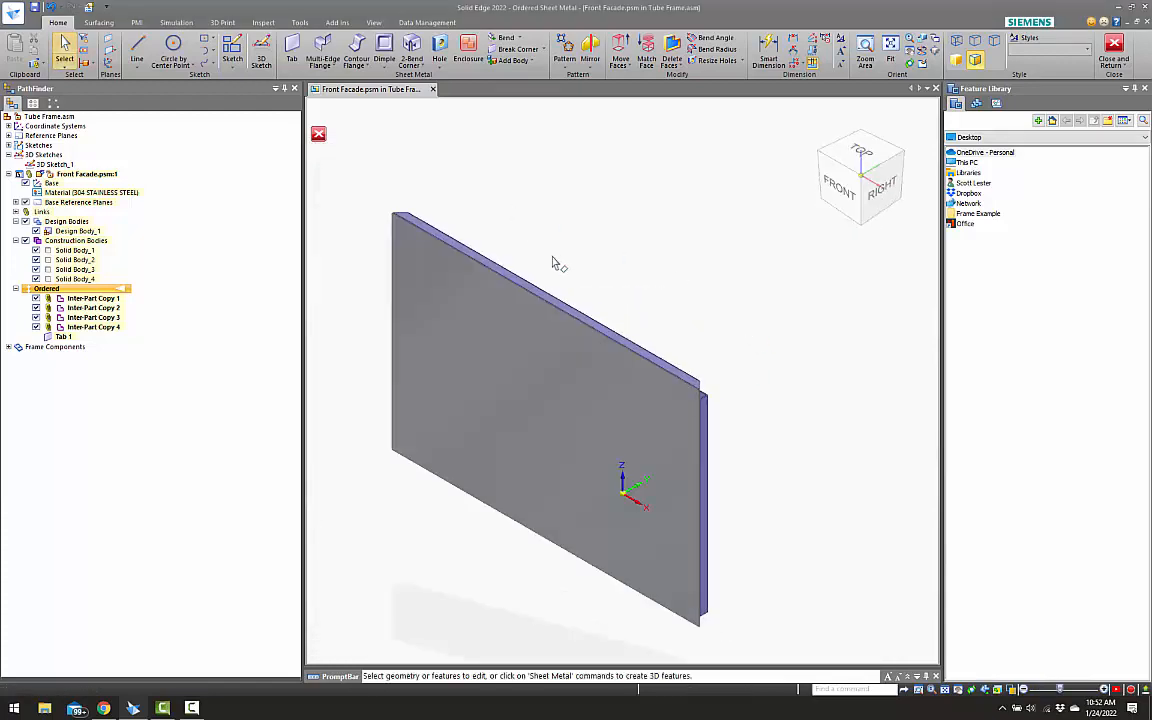
click(1112, 46)
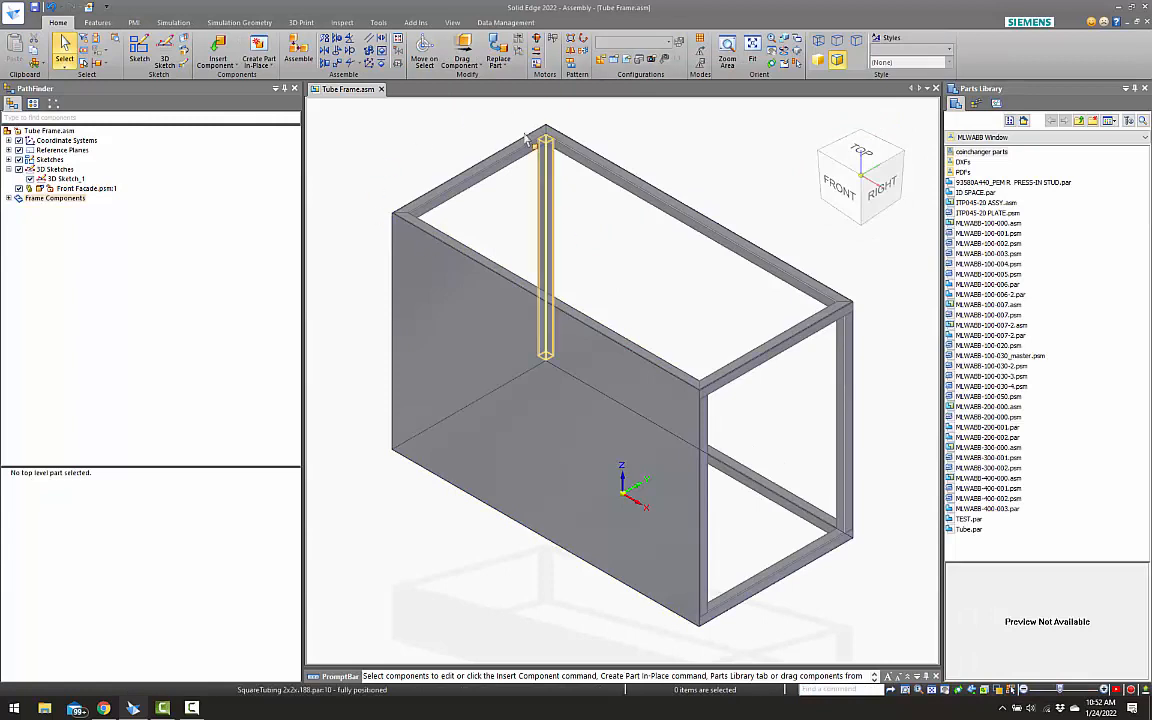
scroll(615, 299, down, 2)
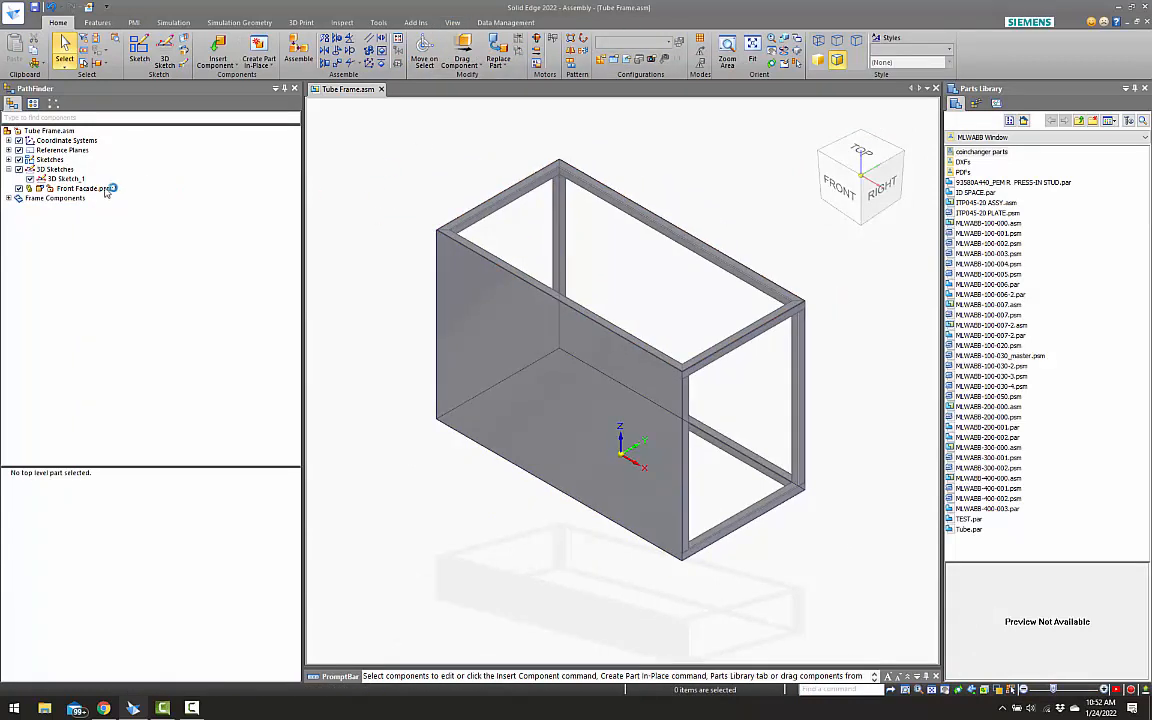
click(19, 170)
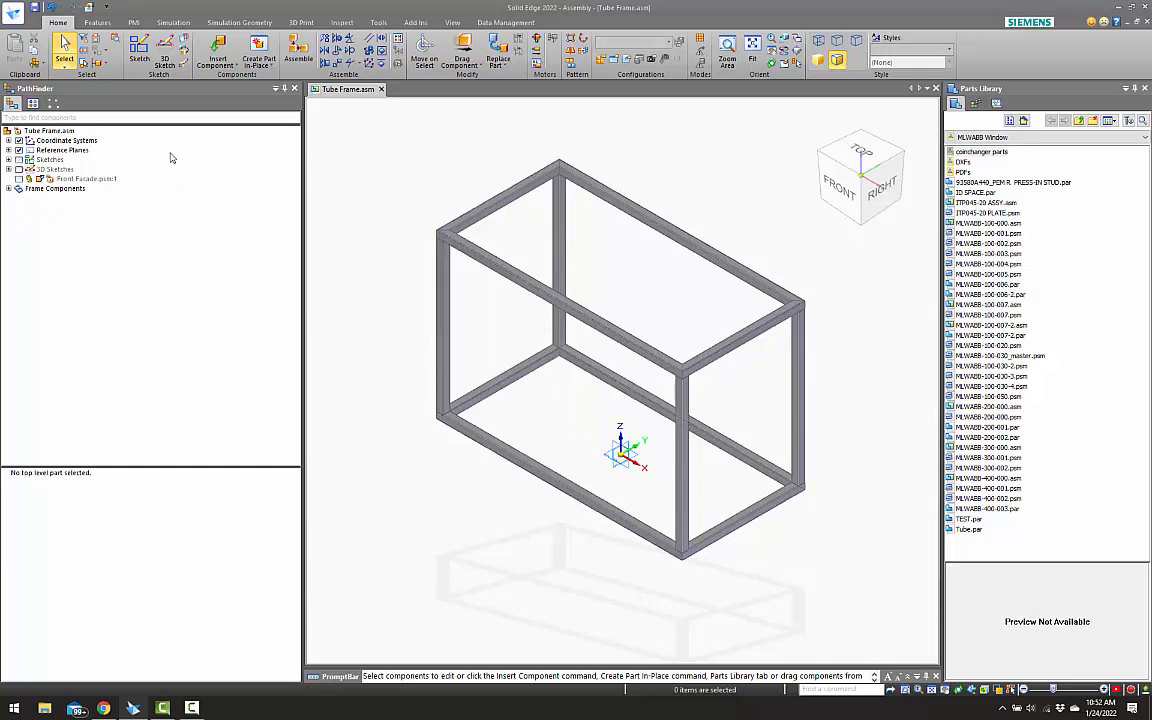
click(19, 178)
middle_drag(393, 197, 617, 361)
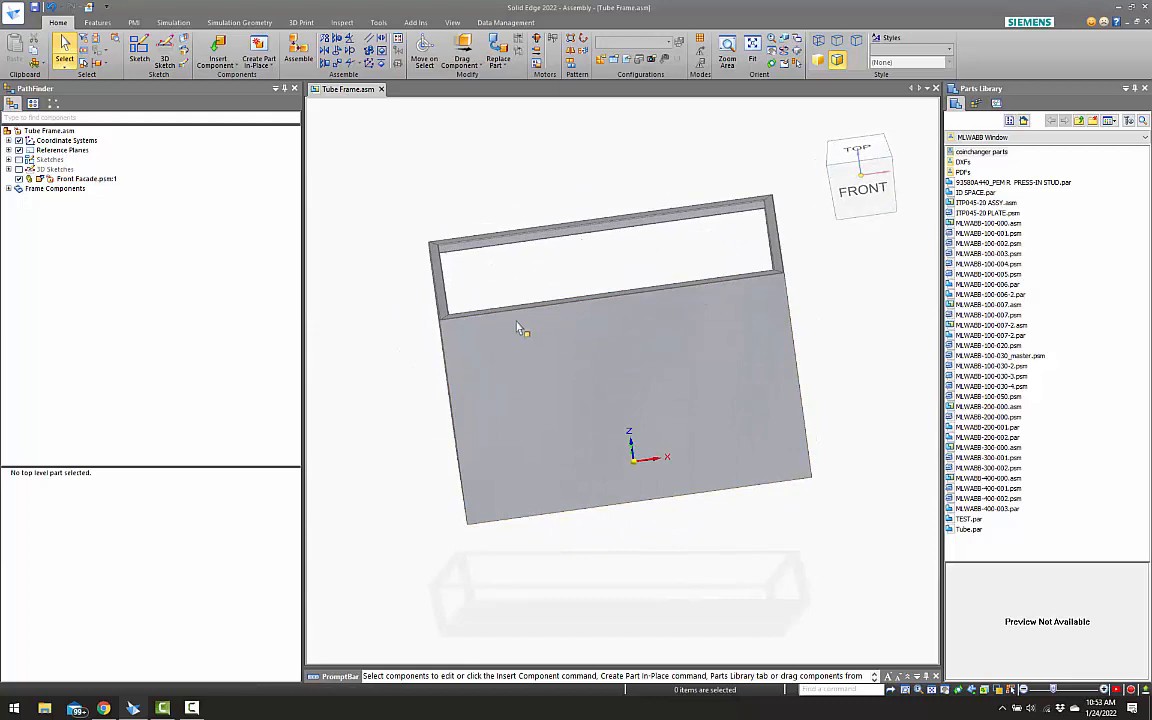
click(642, 459)
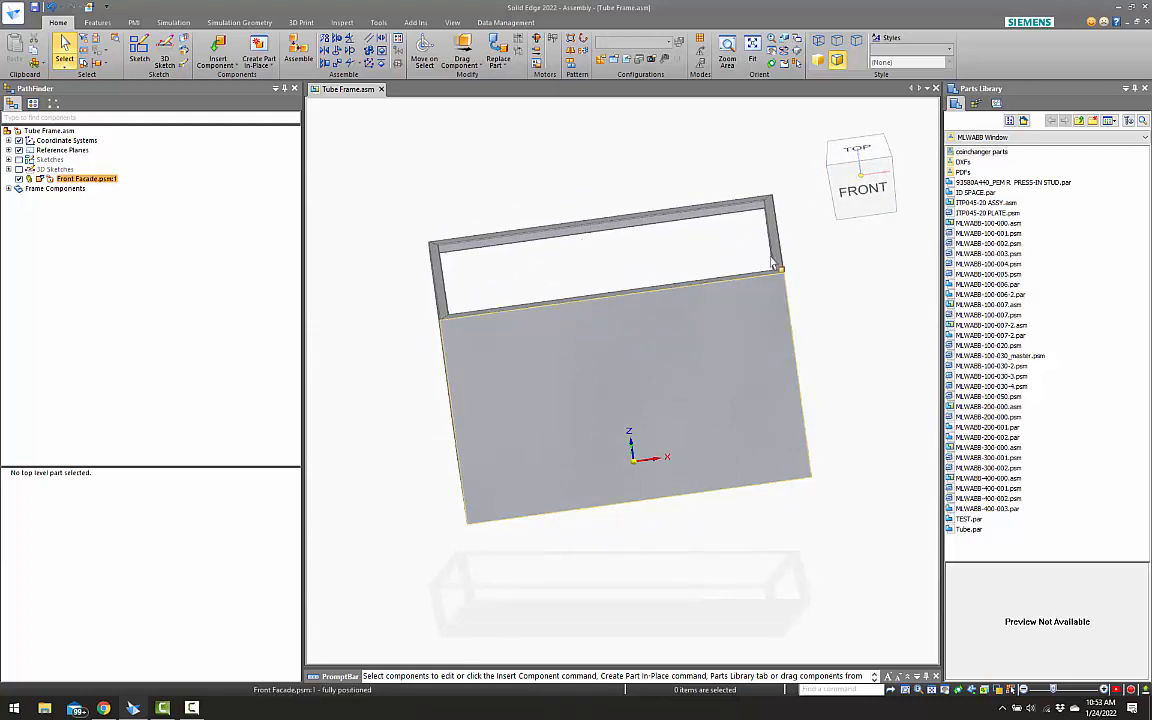
middle_drag(759, 244, 690, 275)
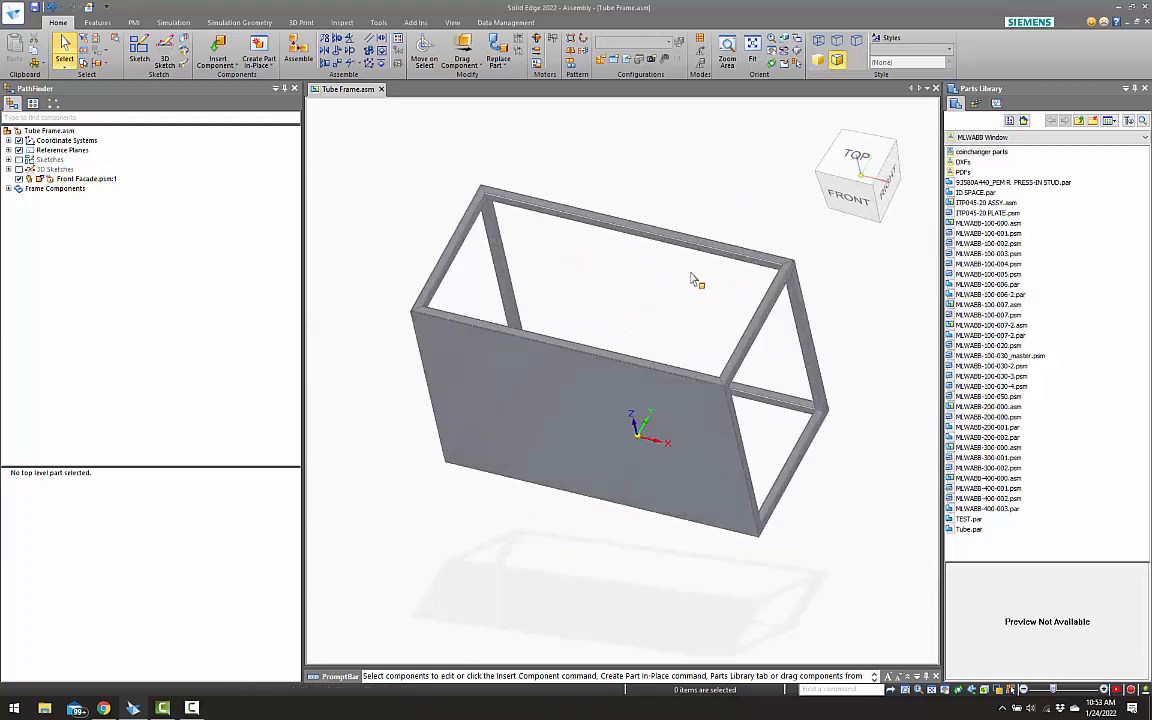
key(ctrl+i)
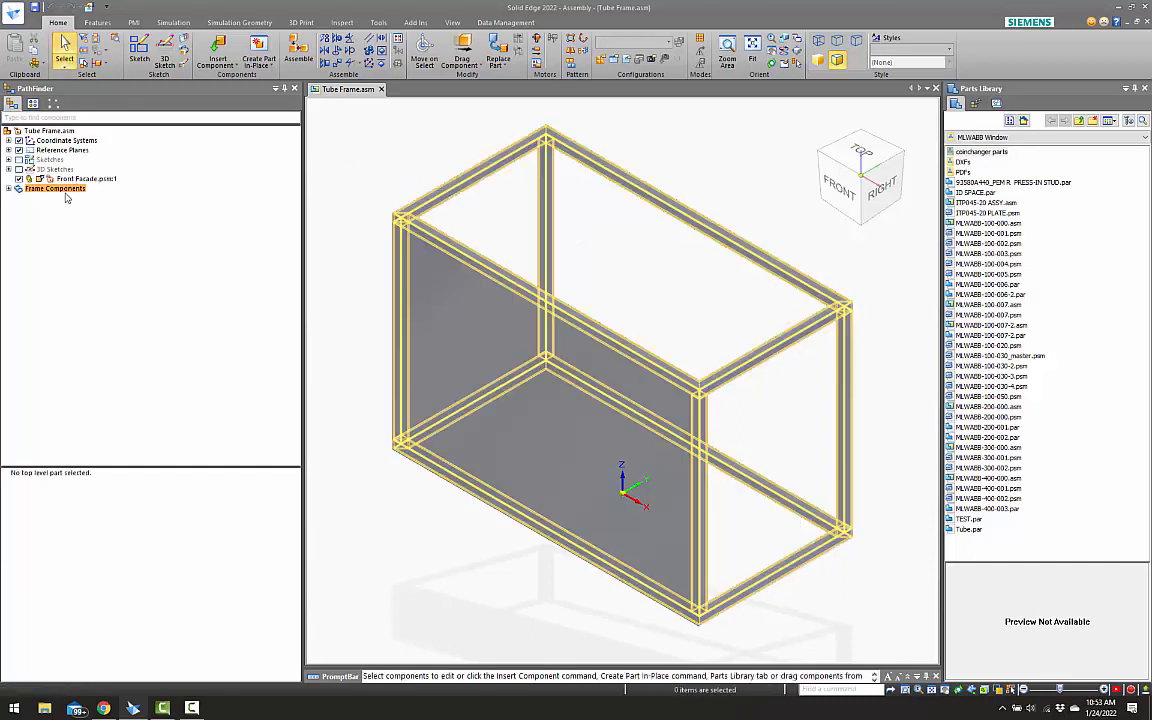
Set the base rectangle's long side in Sketch_1 to 60 in, finish the sketch and hide the assembly sketches
click(19, 159)
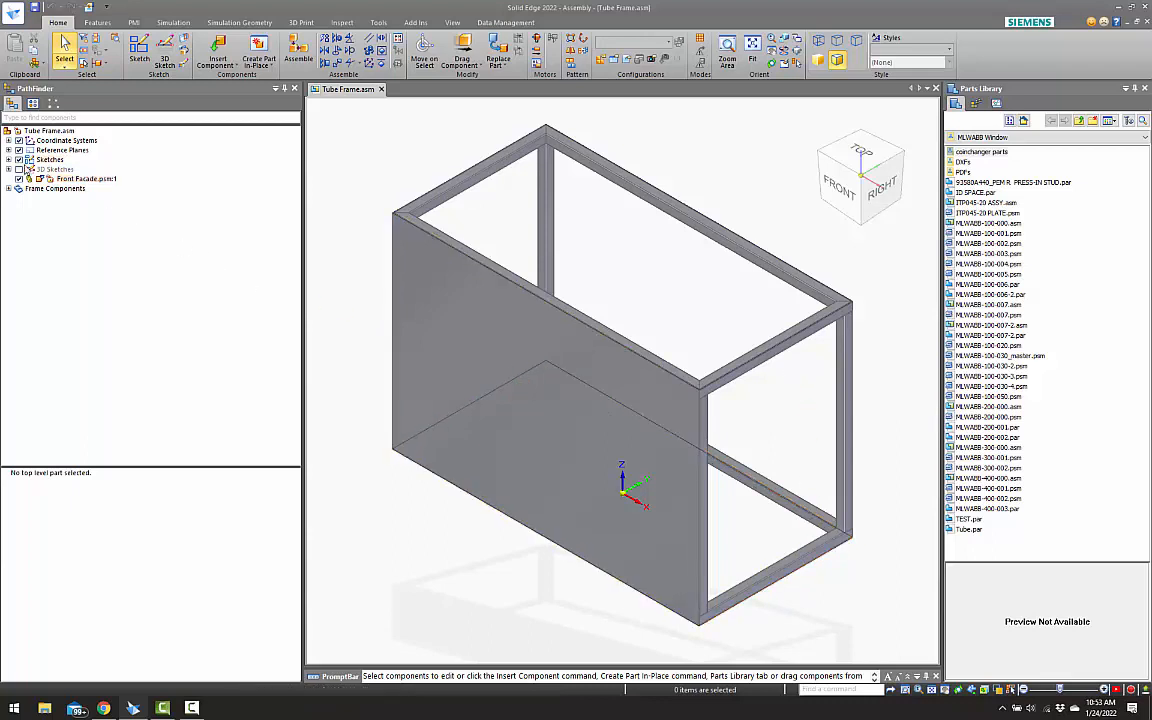
click(8, 160)
click(614, 383)
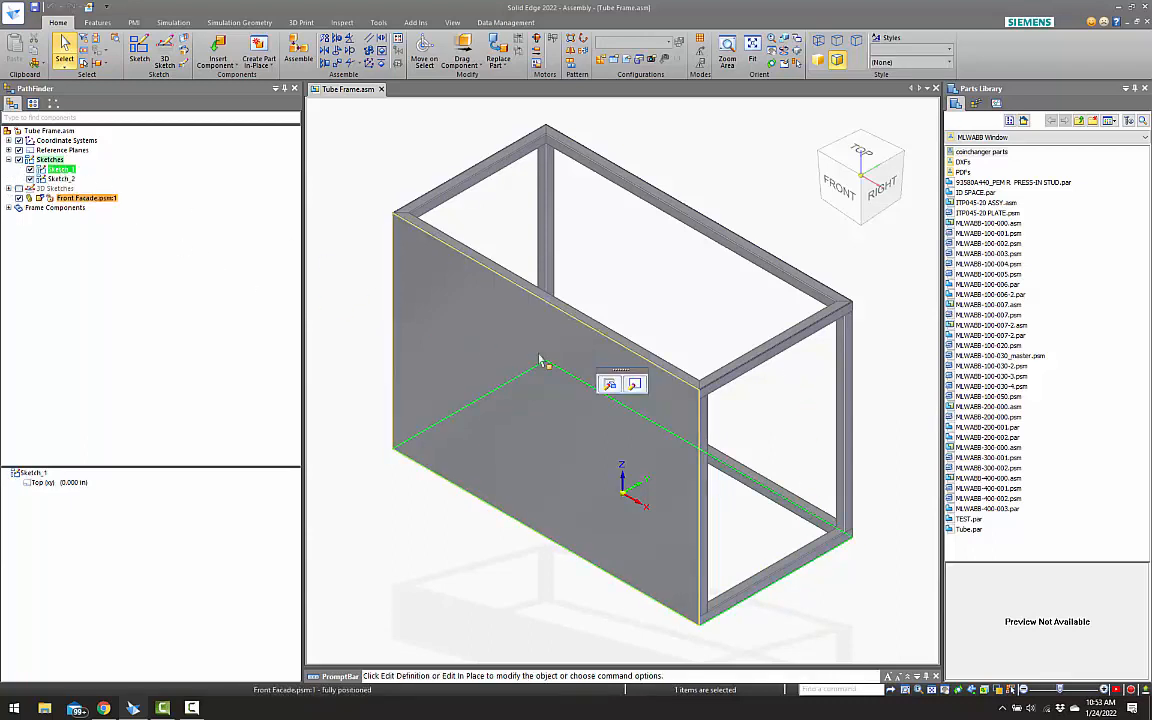
click(634, 385)
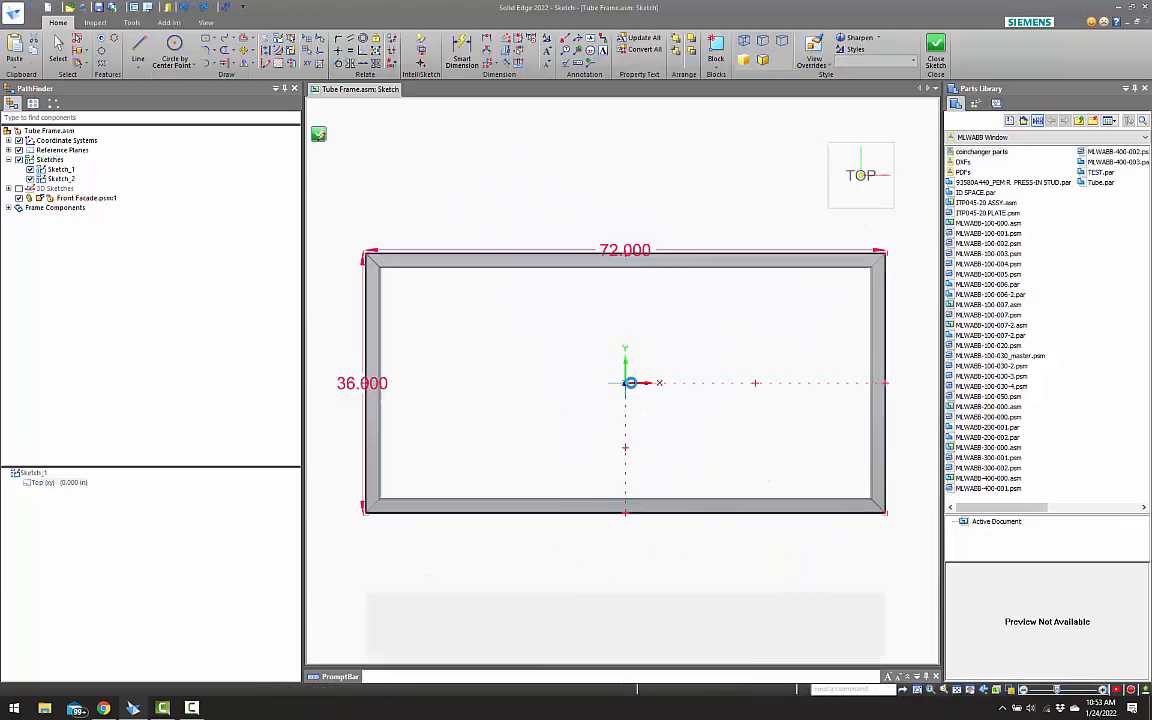
click(640, 248)
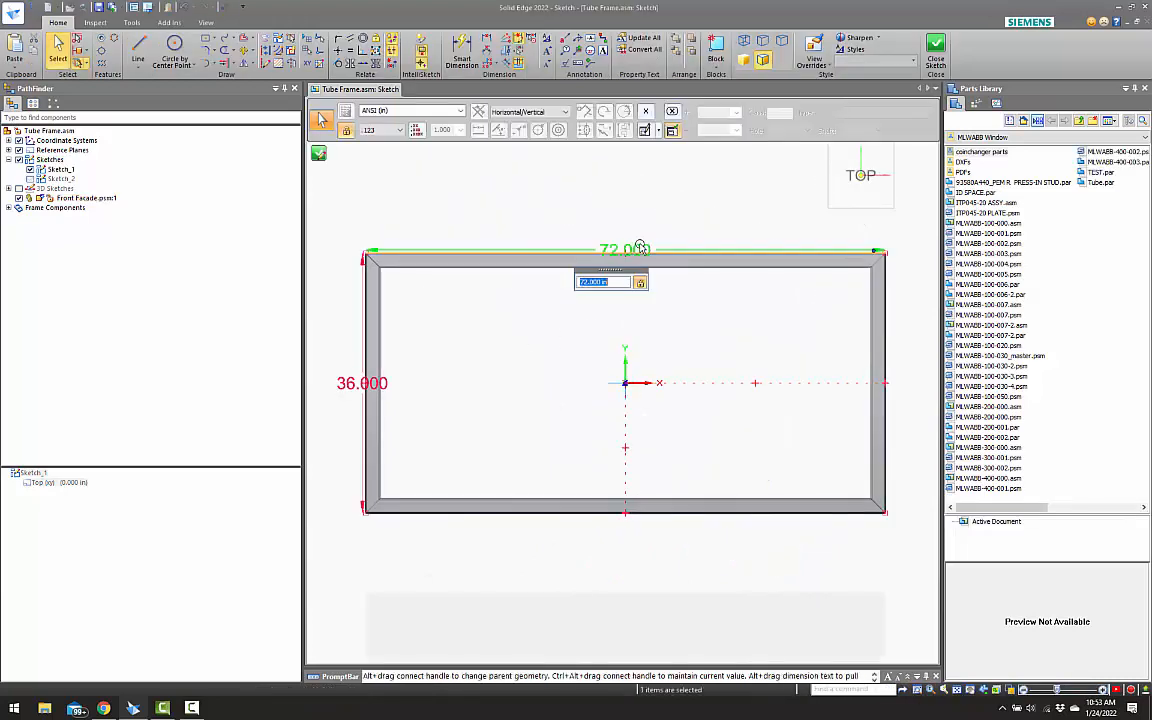
text(60)
key(Return)
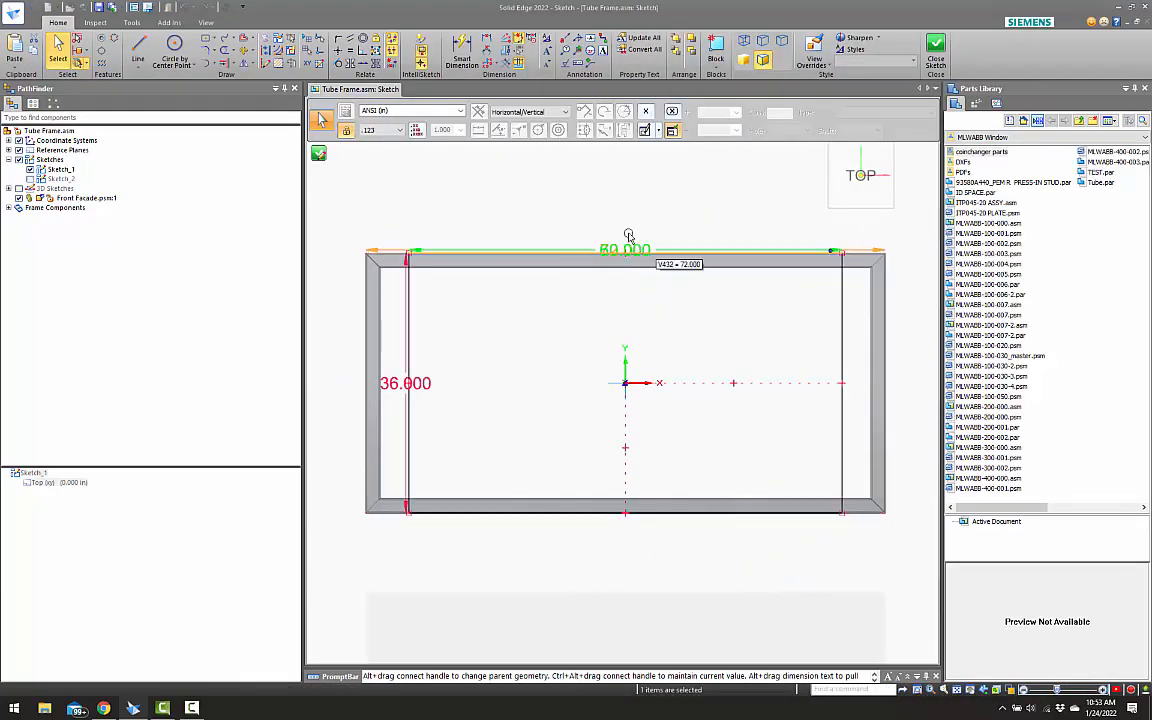
click(936, 52)
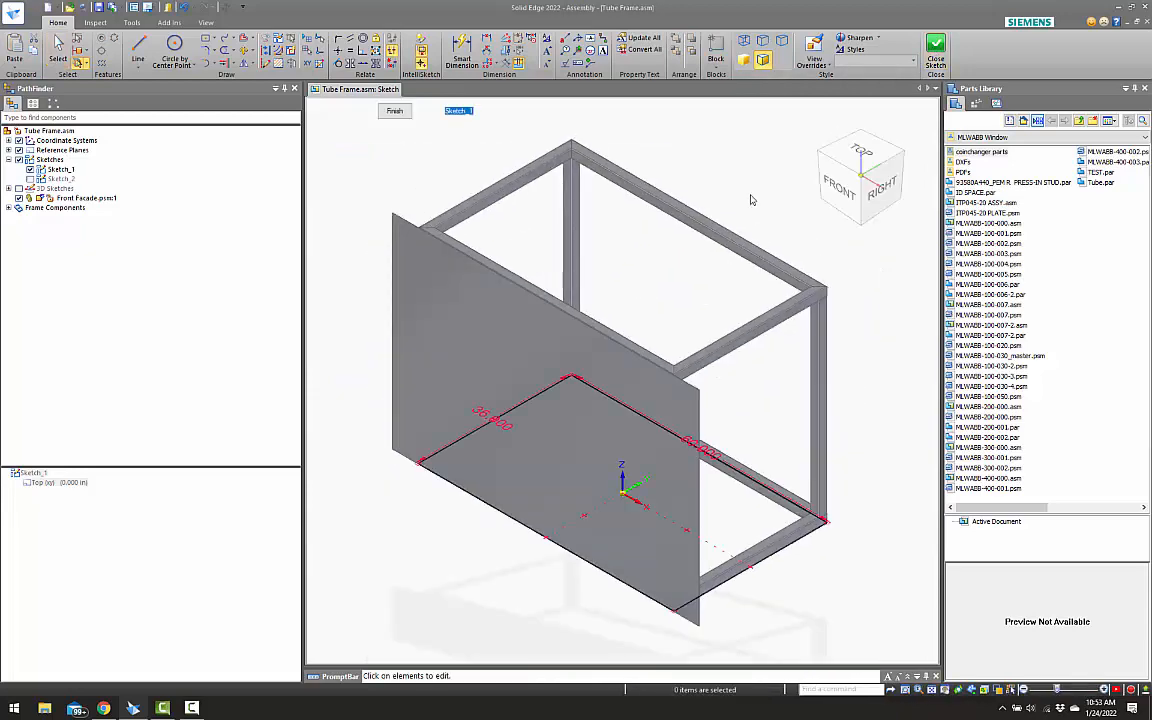
click(394, 110)
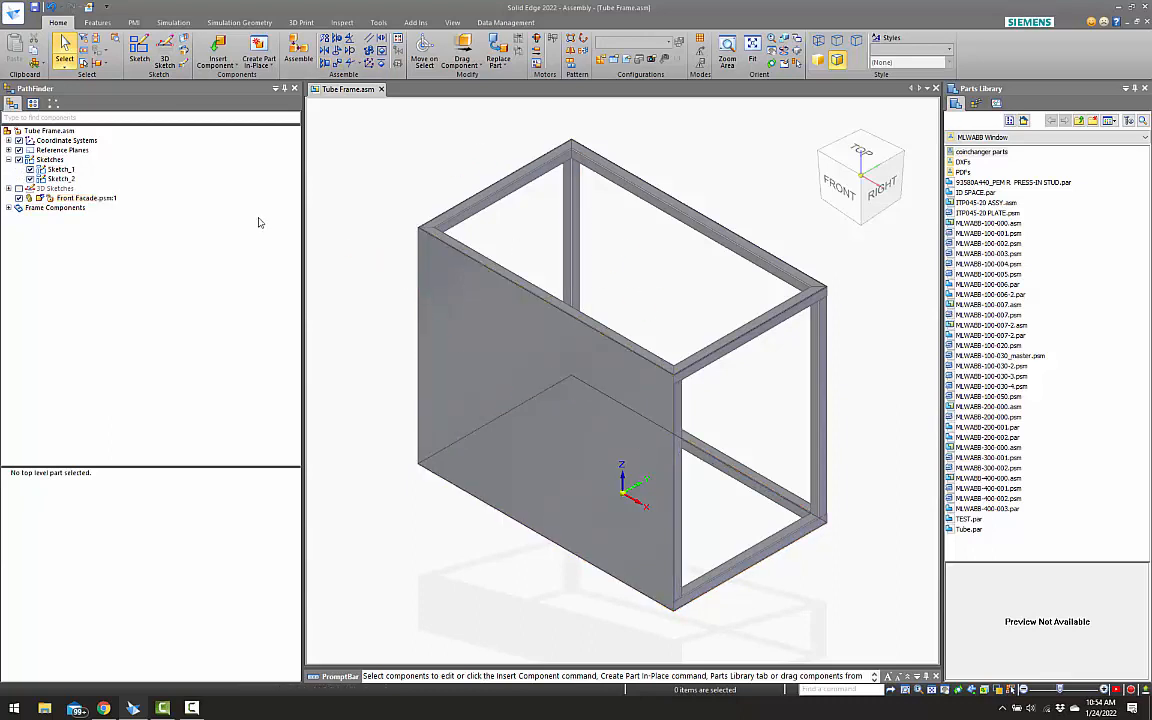
click(19, 160)
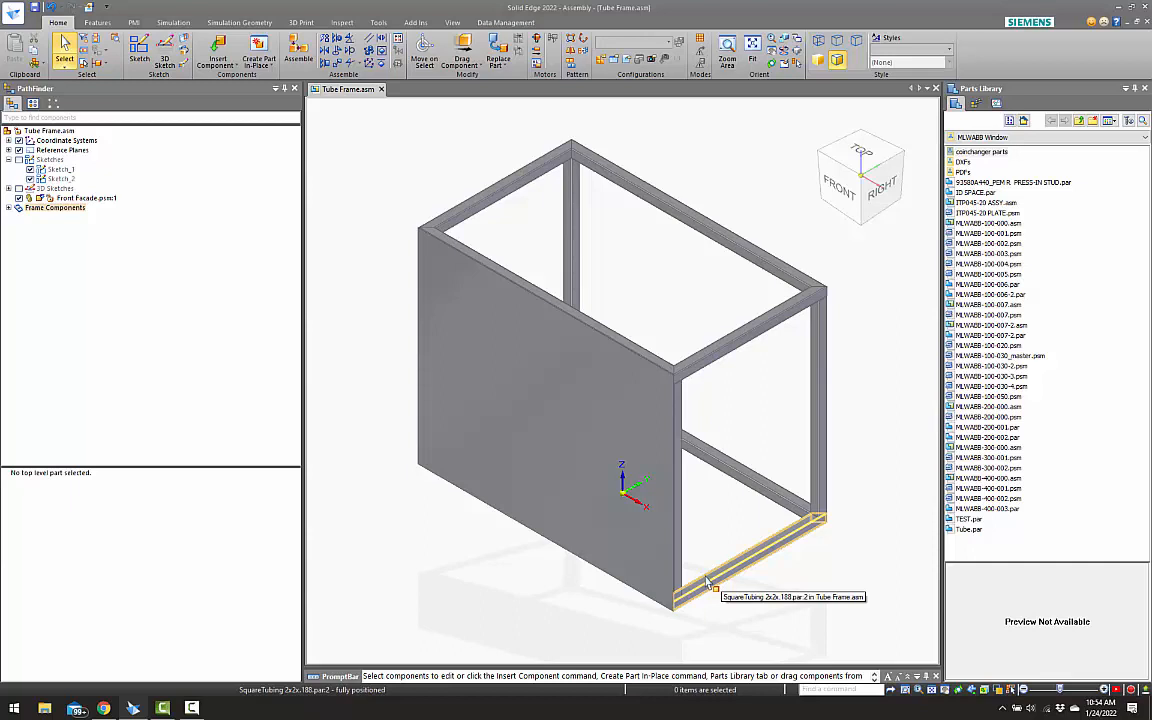
Inspect from below how the front facade's lower edge meets the lower front tube
middle_drag(705, 587, 682, 458)
scroll(681, 455, up, 6)
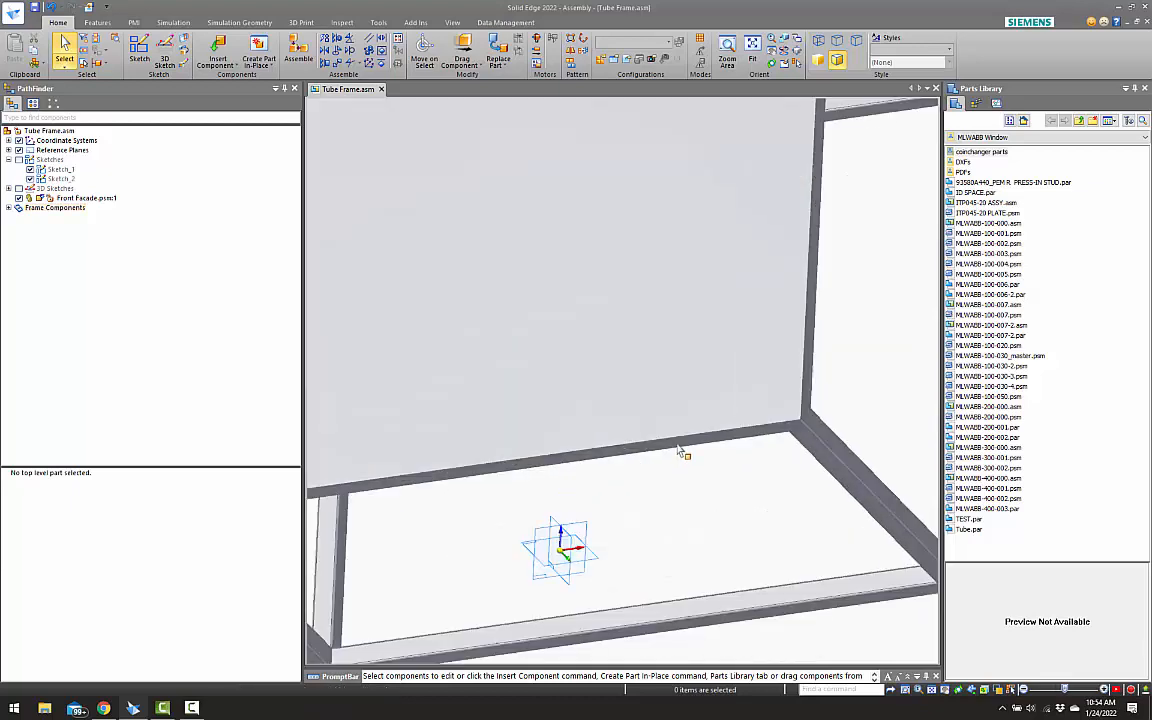
click(675, 459)
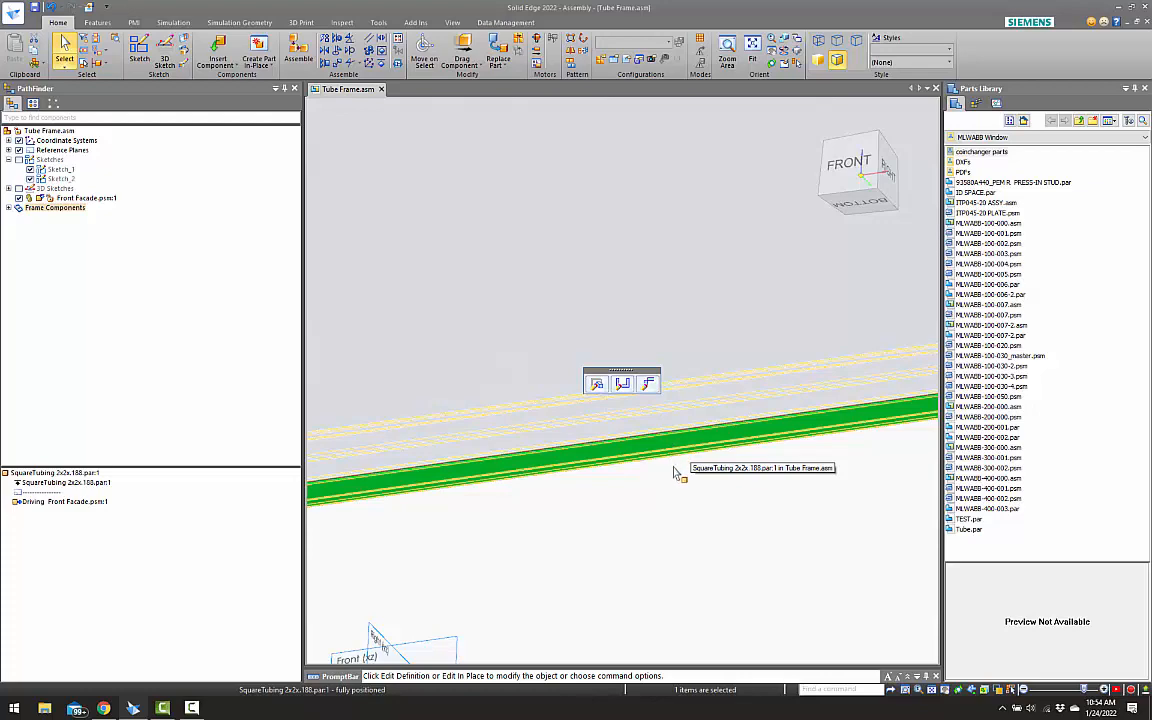
click(671, 472)
scroll(684, 447, down, 6)
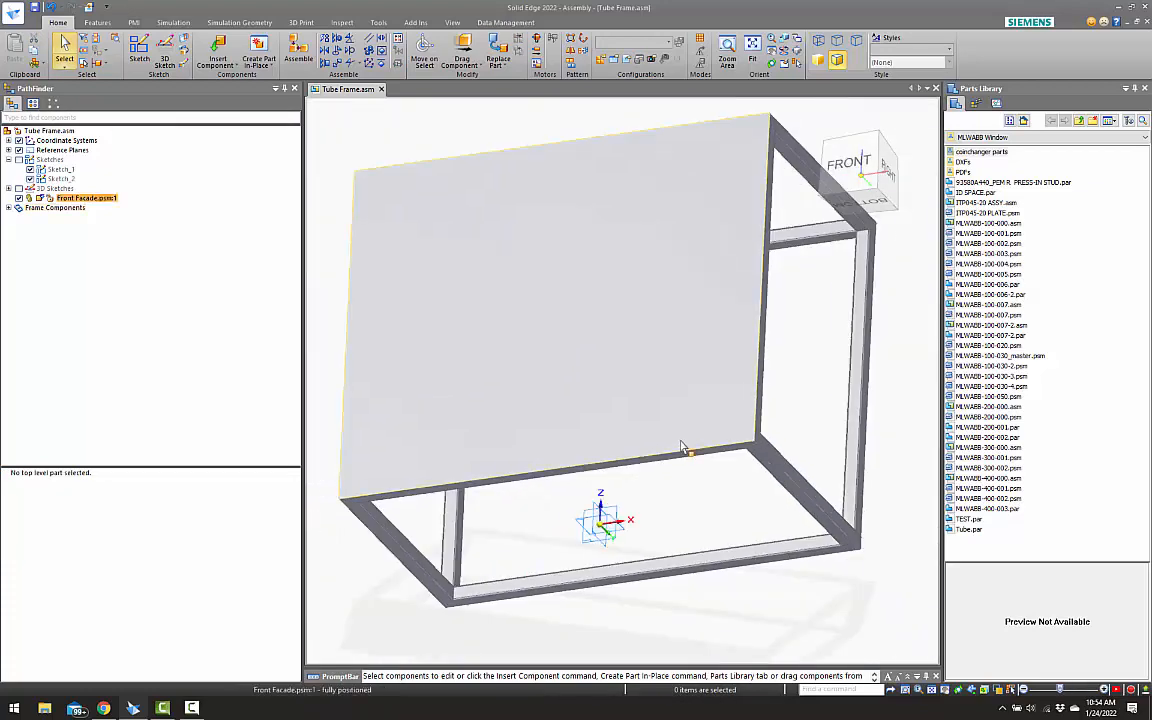
Open the Front Facade part from the assembly in its own window, accepting the notice about its unsaved changes
key(ctrl+i)
click(578, 384)
right_click(578, 384)
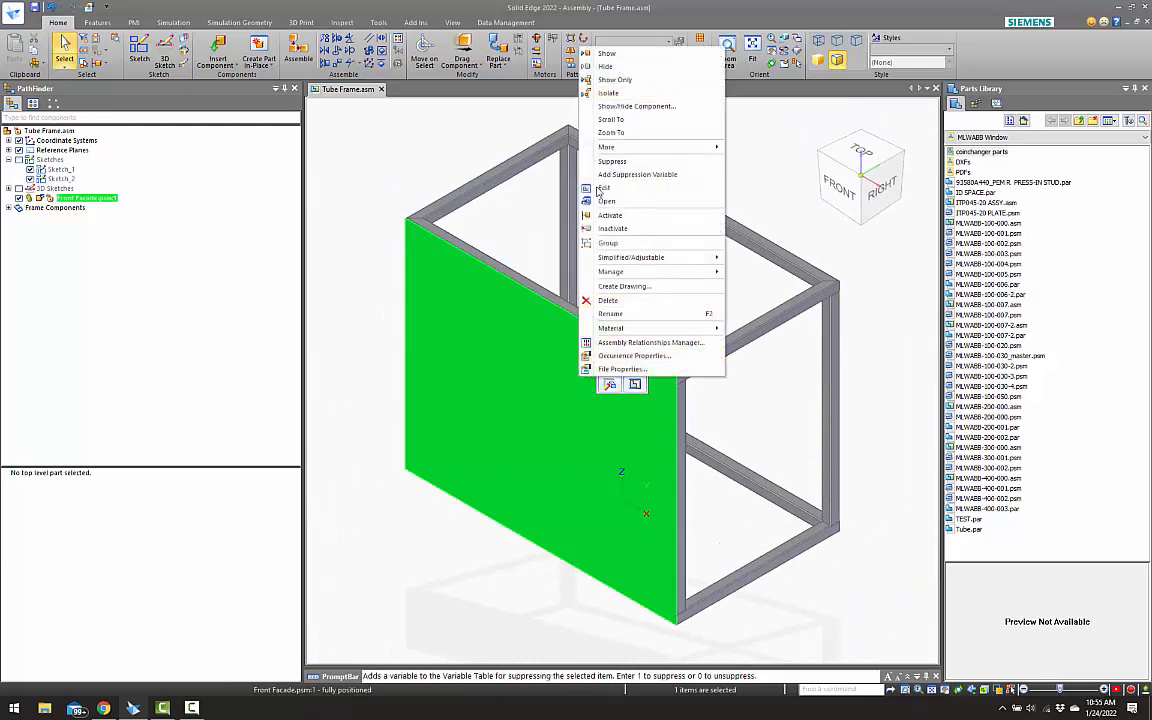
click(600, 180)
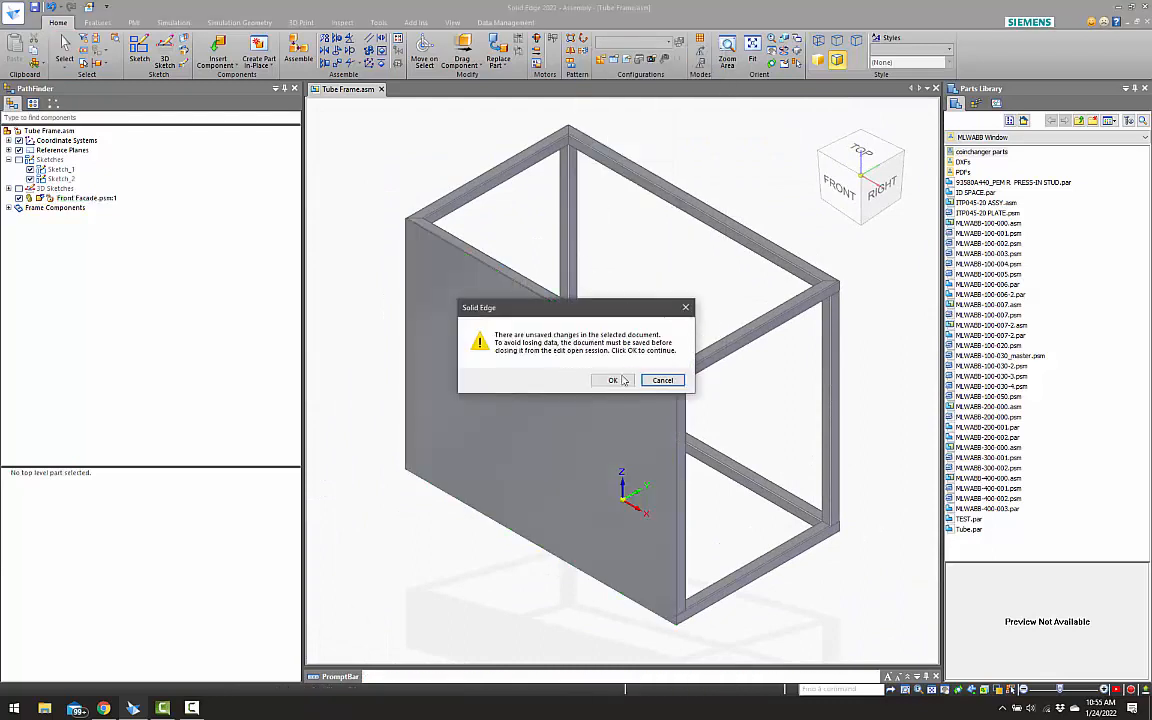
click(613, 380)
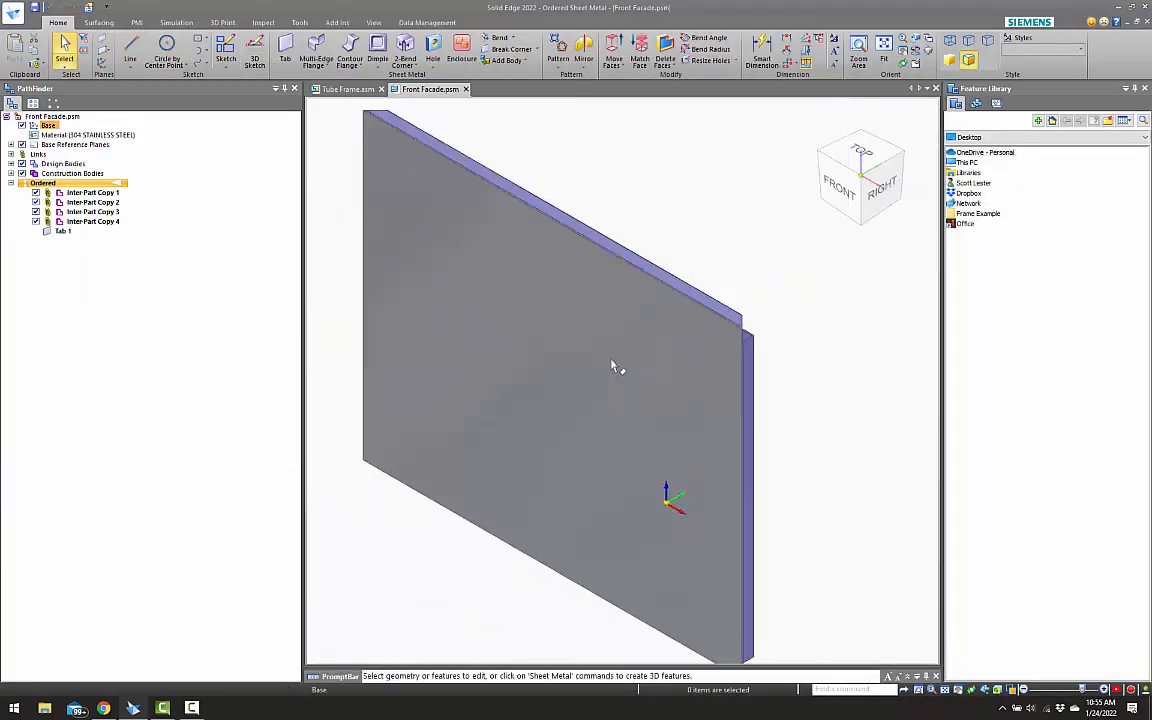
Examine the facade tab and the linked tube copies around its lower edge and right corner
scroll(615, 367, down, 2)
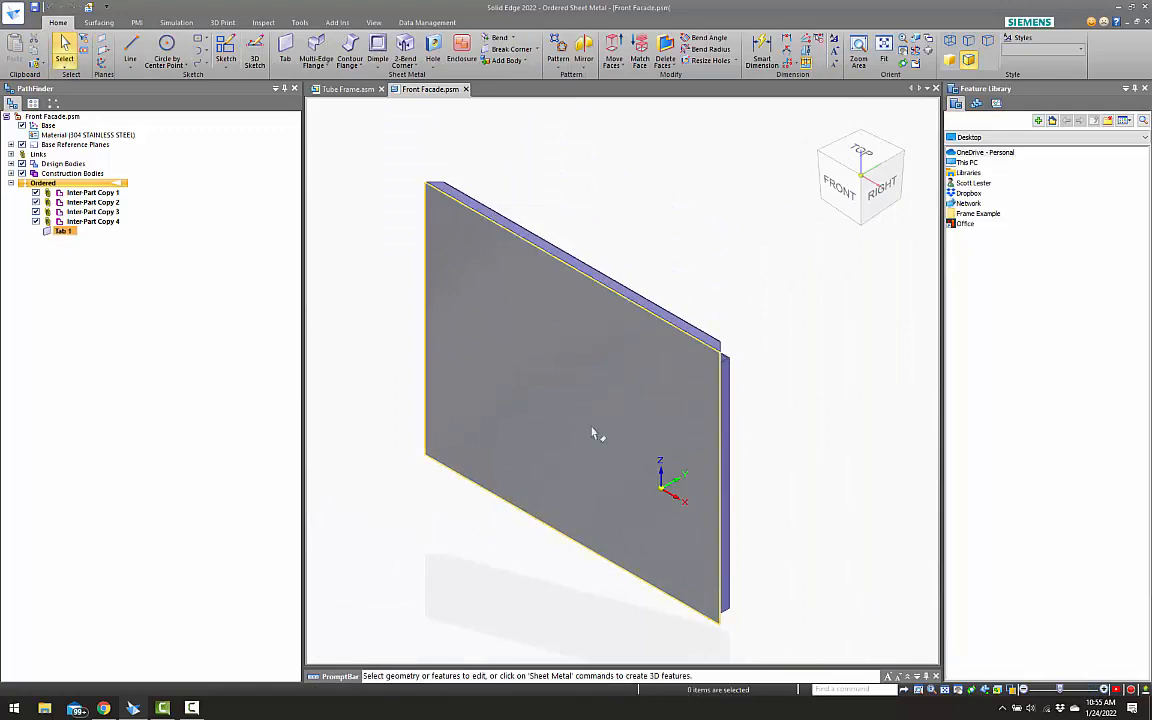
middle_drag(592, 433, 618, 289)
scroll(740, 402, up, 3)
click(723, 369)
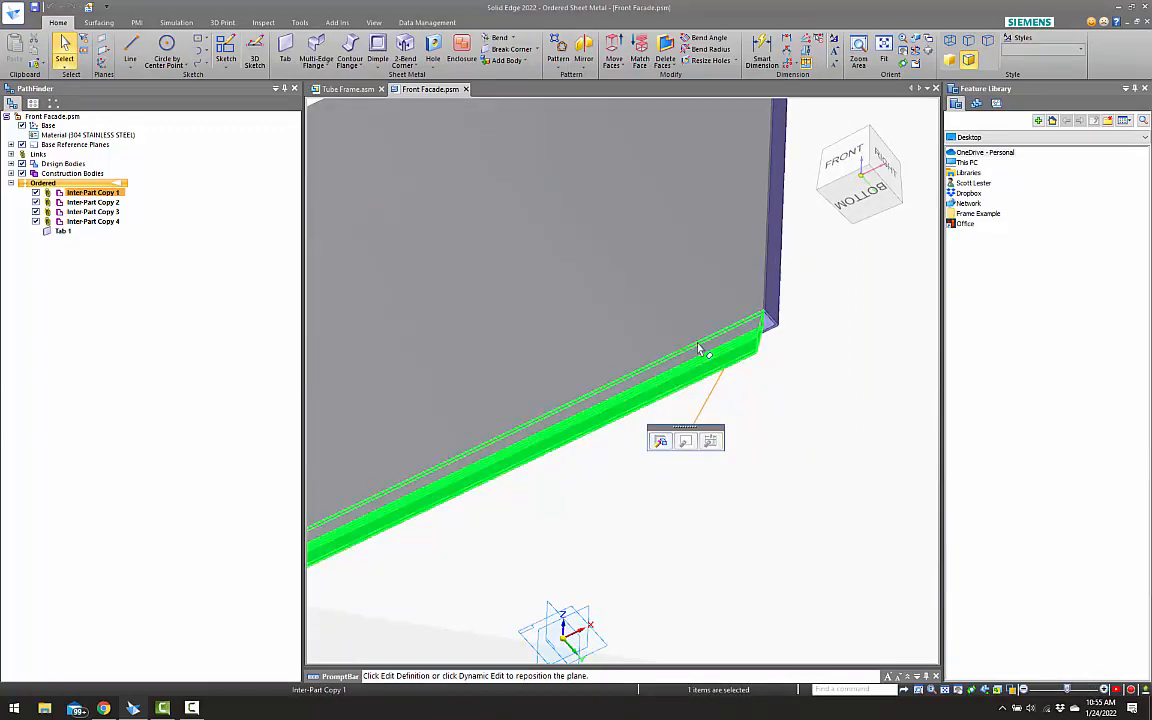
key(ctrl+i)
key(Escape)
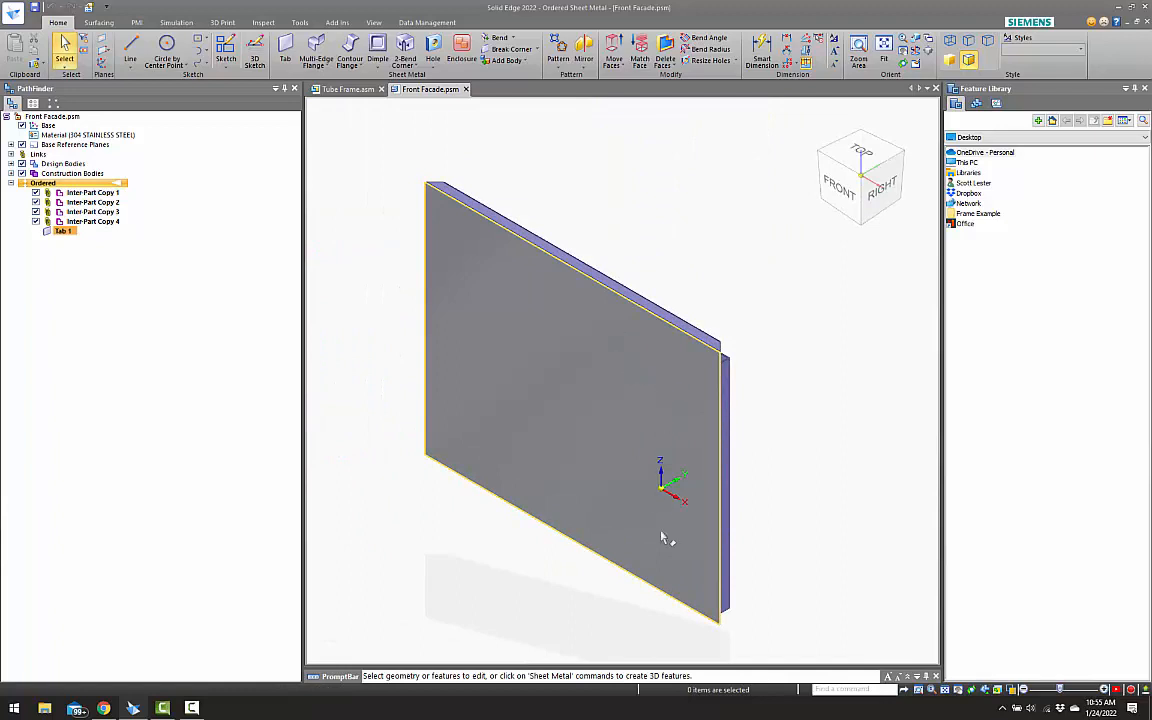
scroll(712, 610, up, 3)
scroll(694, 509, down, 2)
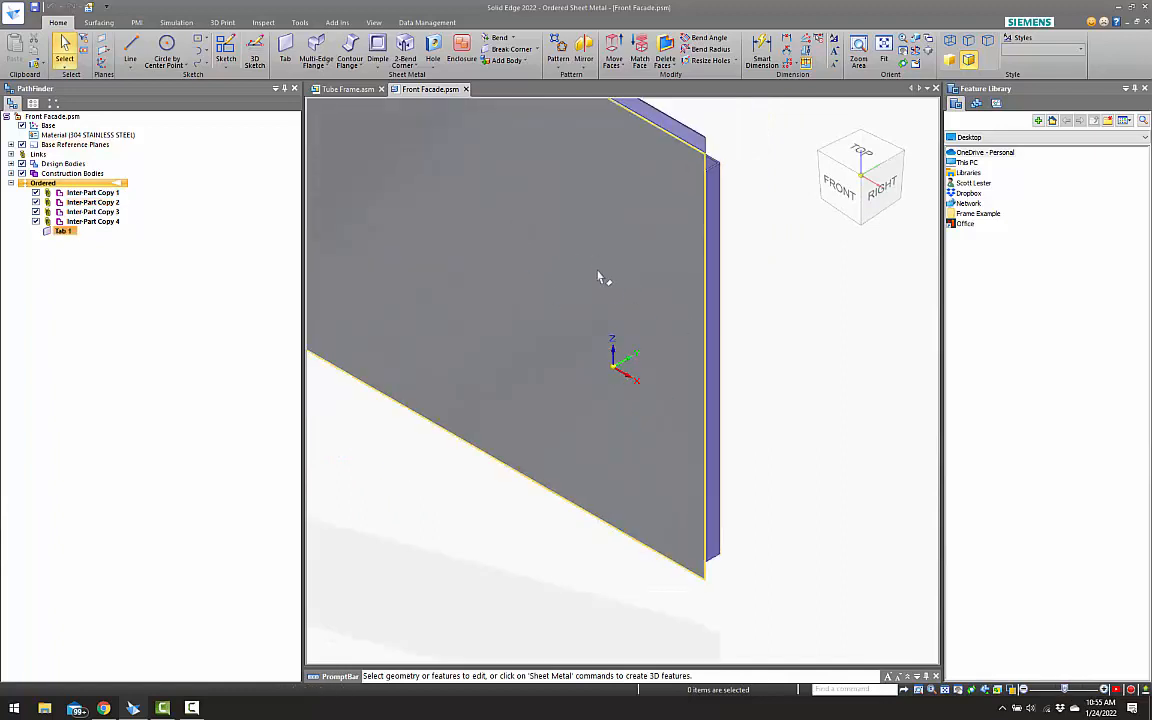
scroll(643, 428, down, 3)
scroll(673, 487, up, 3)
middle_drag(580, 444, 583, 372)
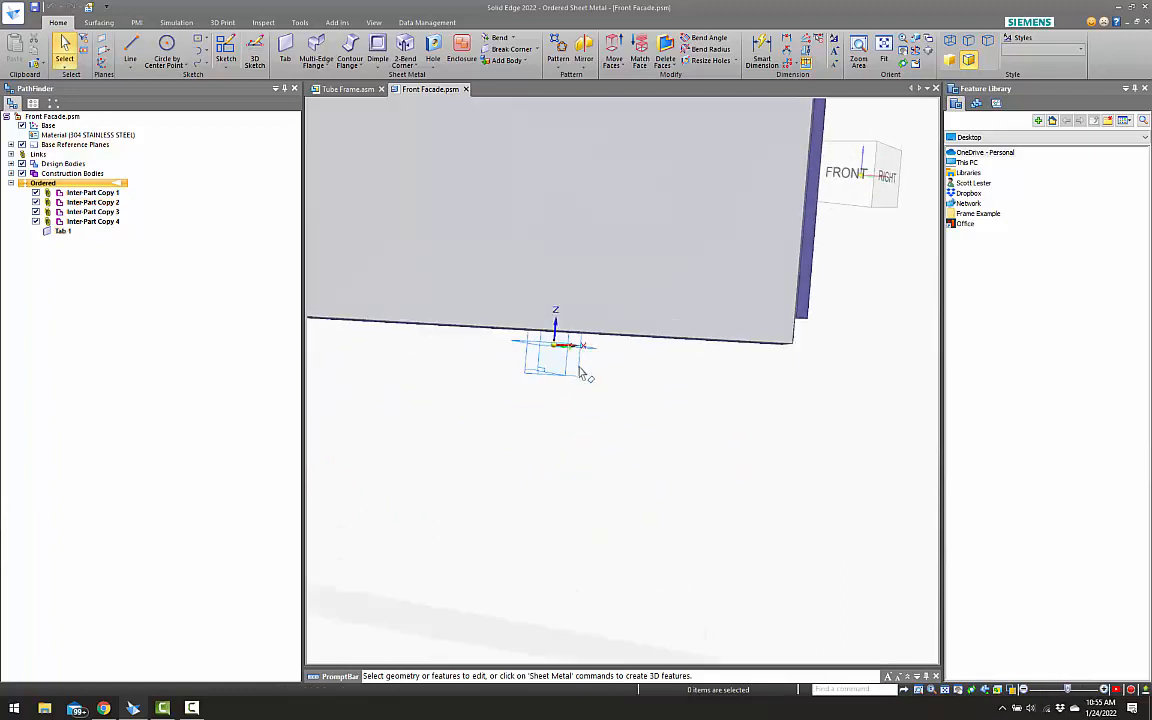
key(ctrl+i)
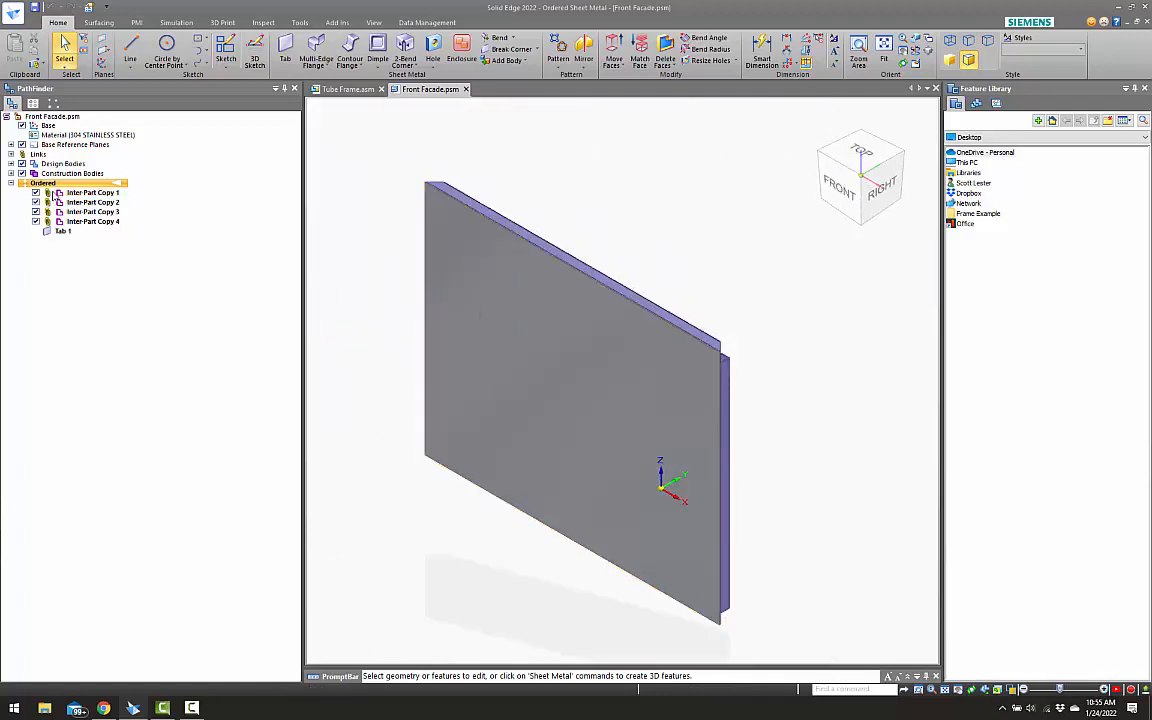
Close the Front Facade part and save its changes
click(60, 229)
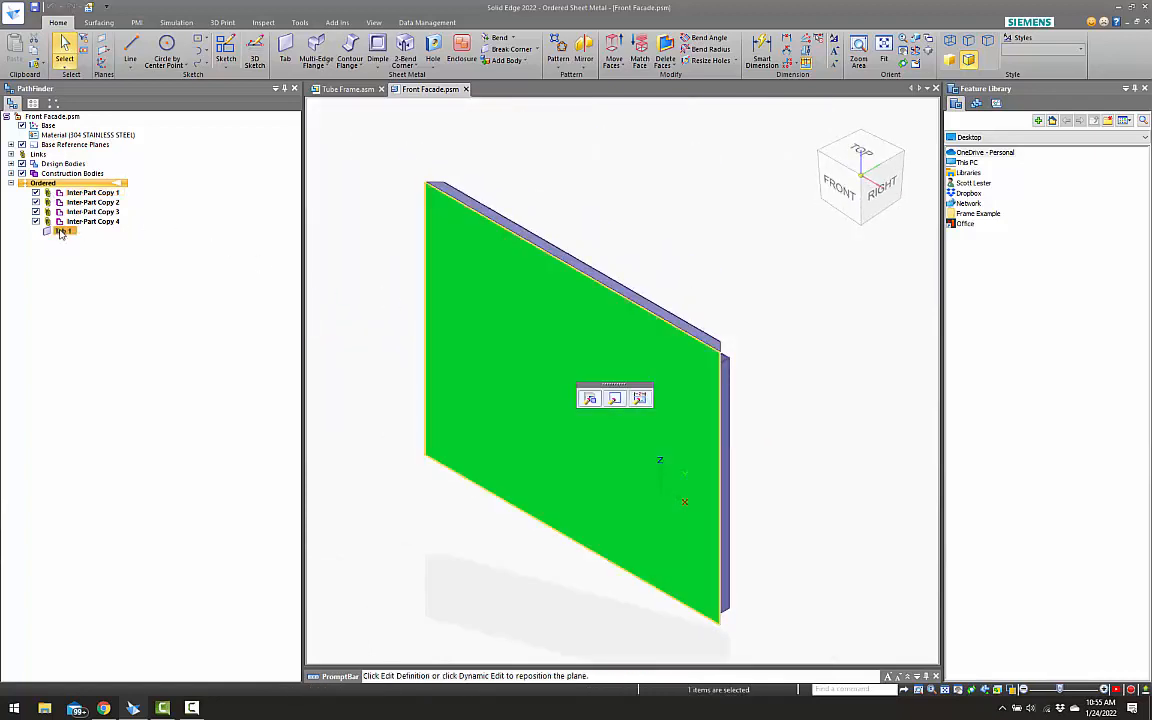
key(Escape)
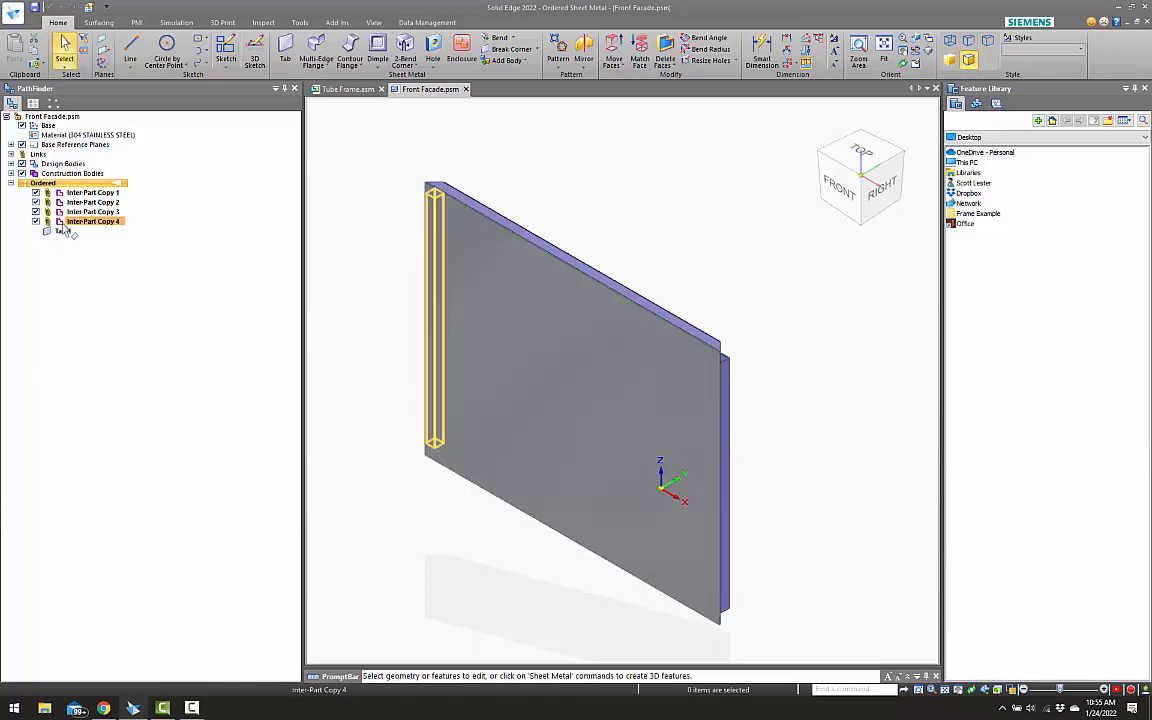
click(466, 89)
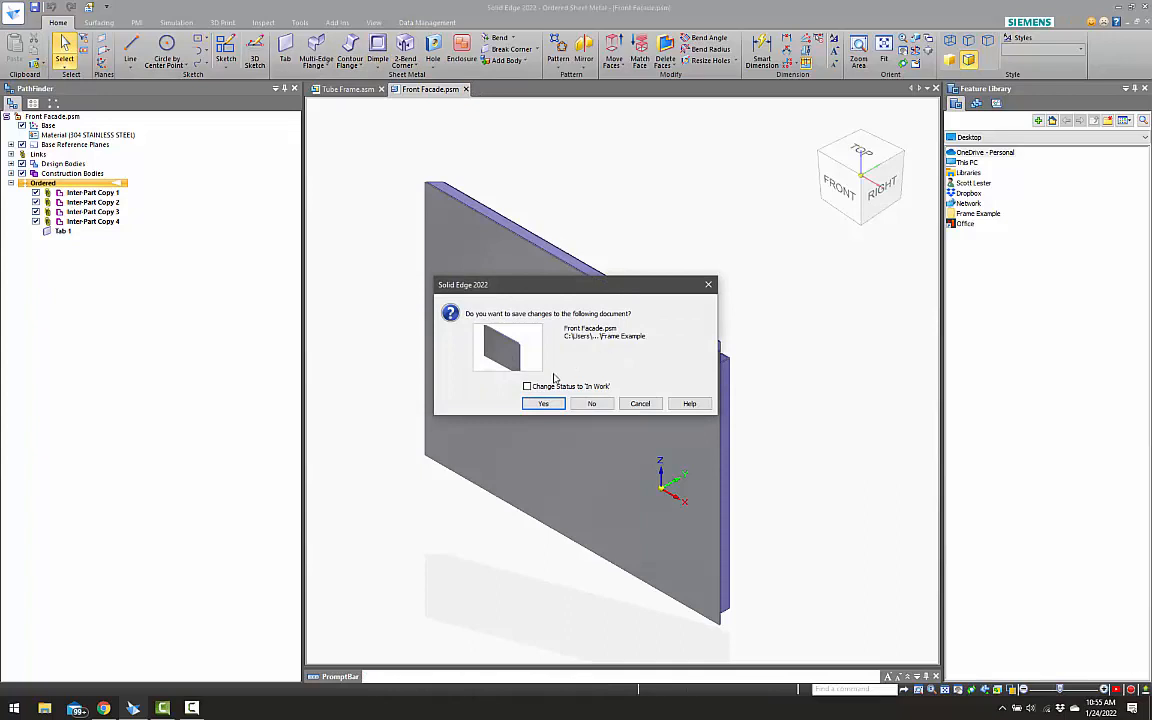
click(545, 404)
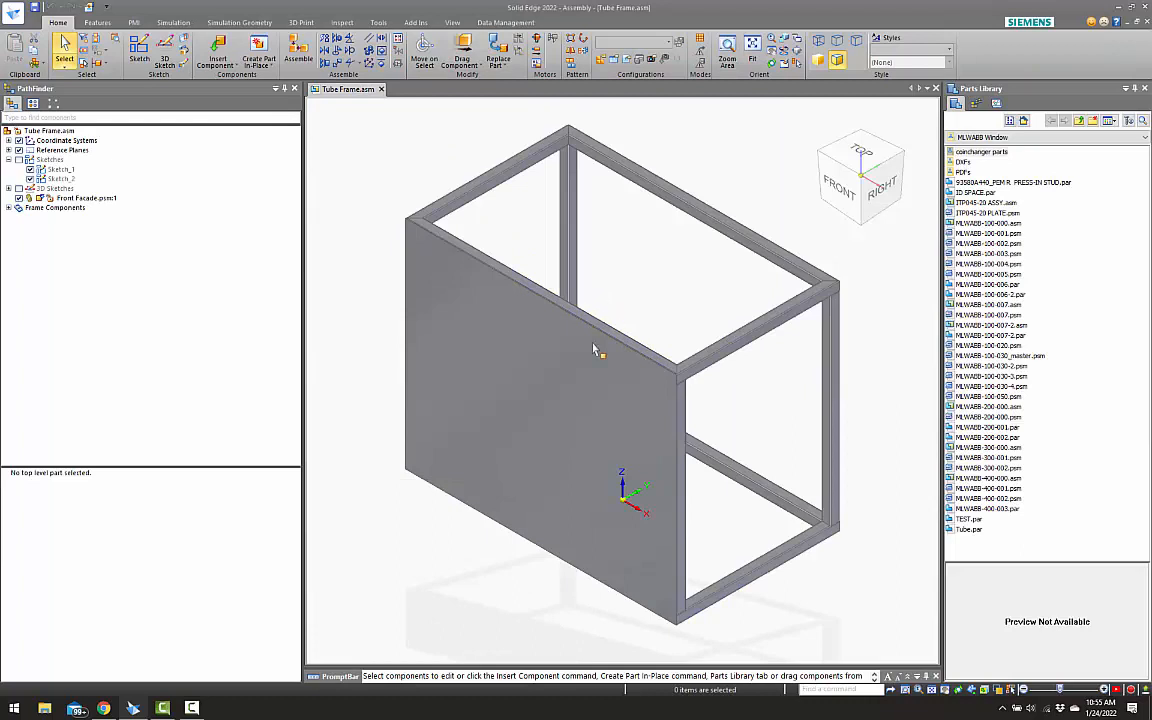
Open the Front Facade part from the assembly in its own window and start a Normal Cutout sketch on its front face
click(573, 404)
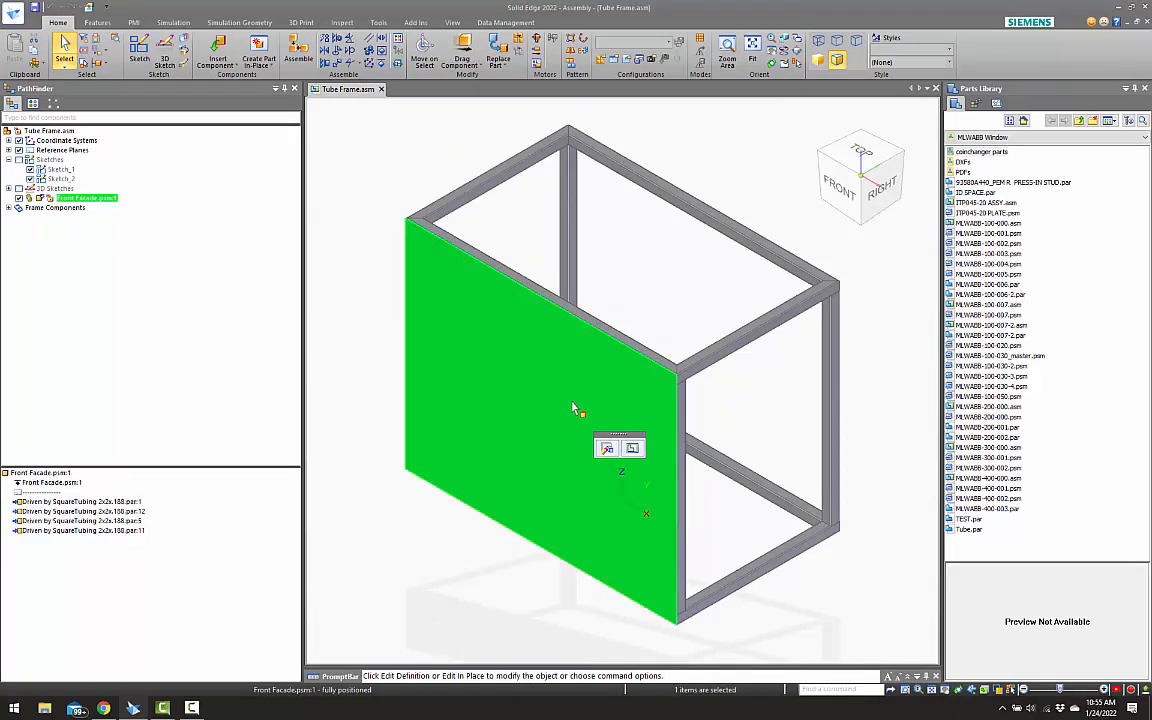
key(Escape)
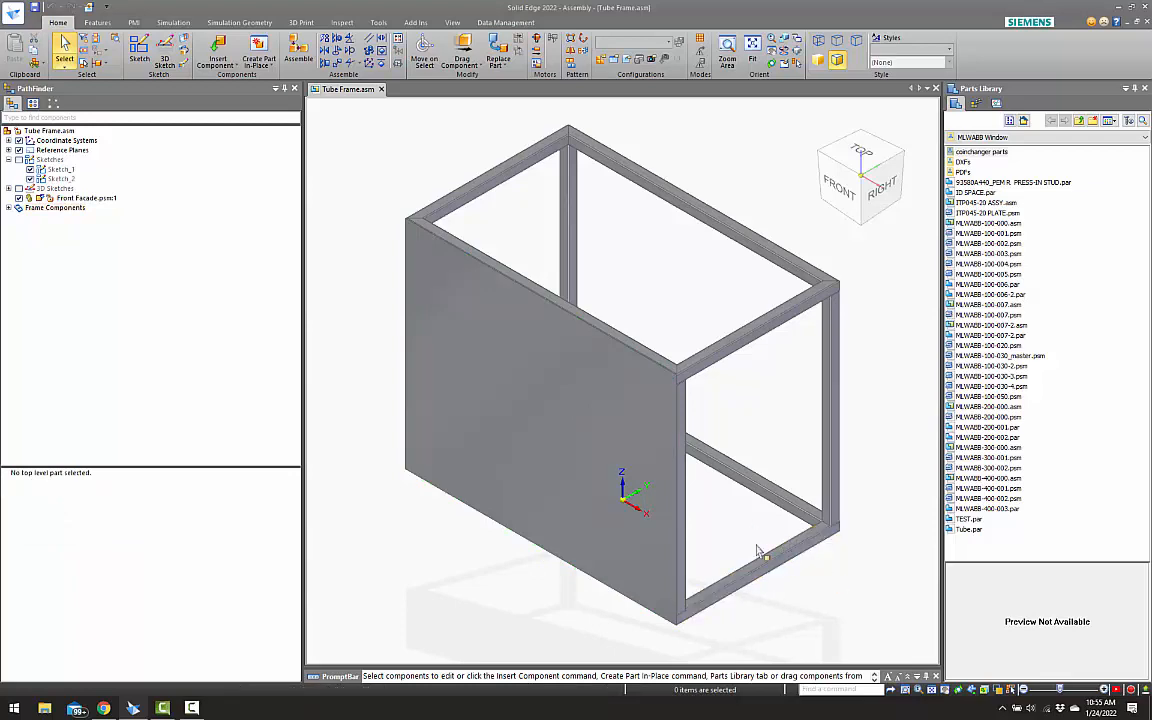
middle_drag(640, 518, 725, 452)
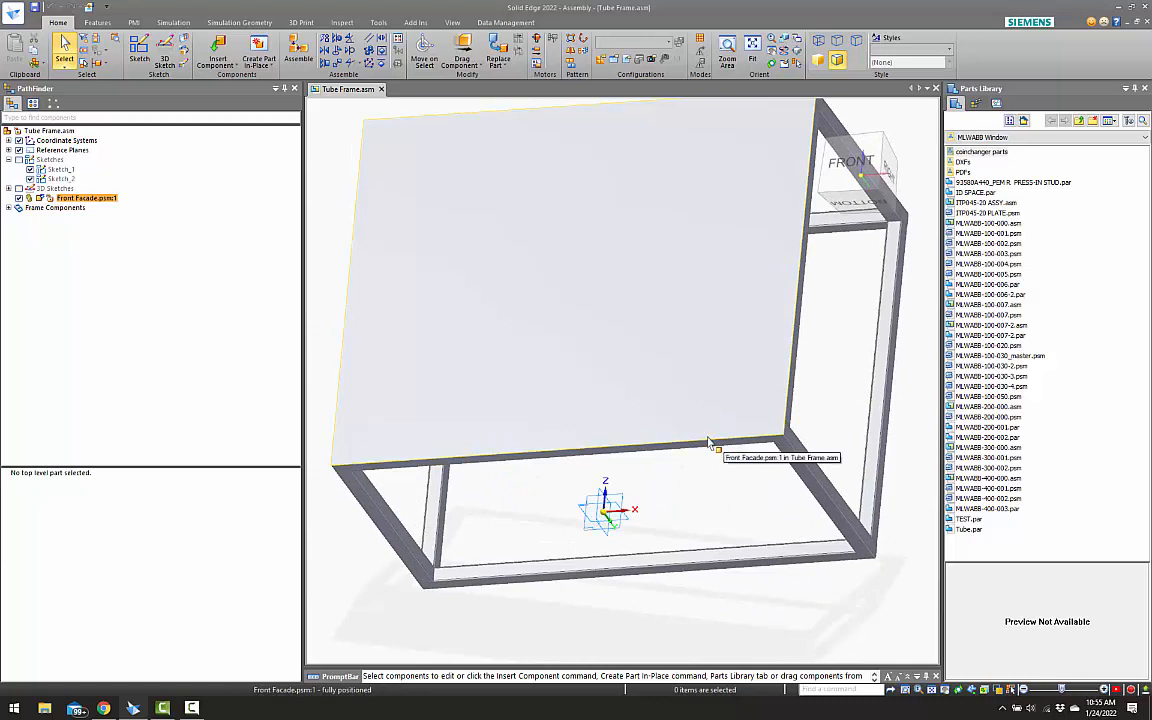
key(ctrl+i)
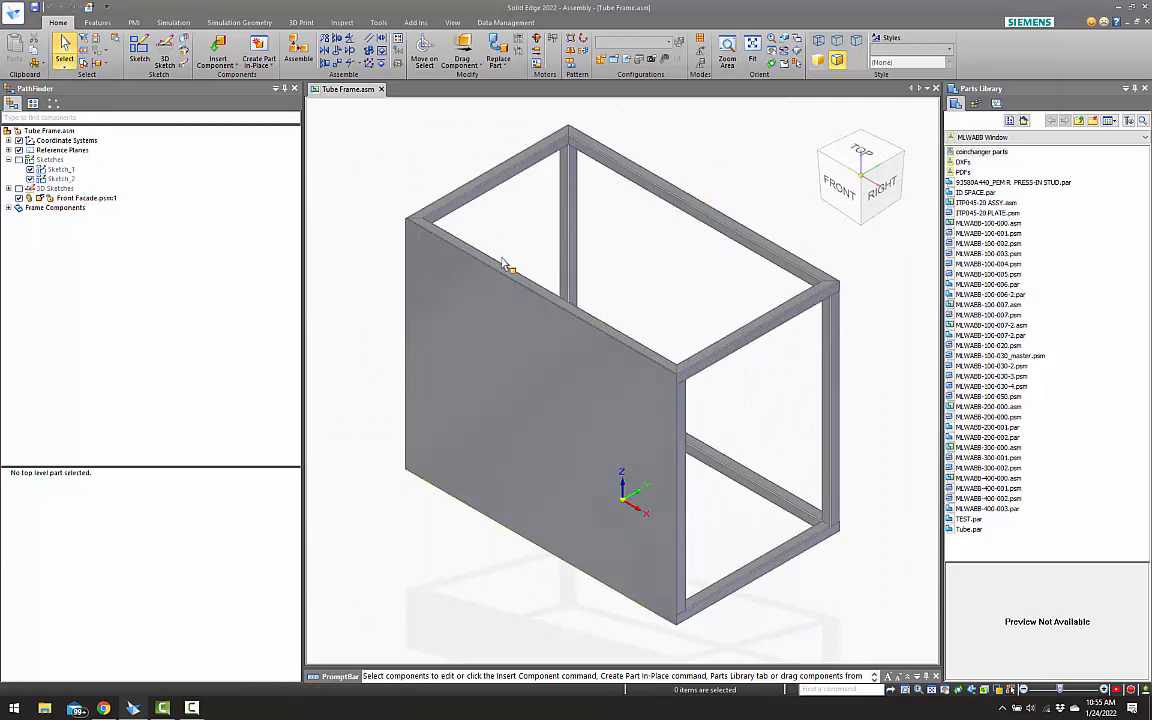
right_click(470, 308)
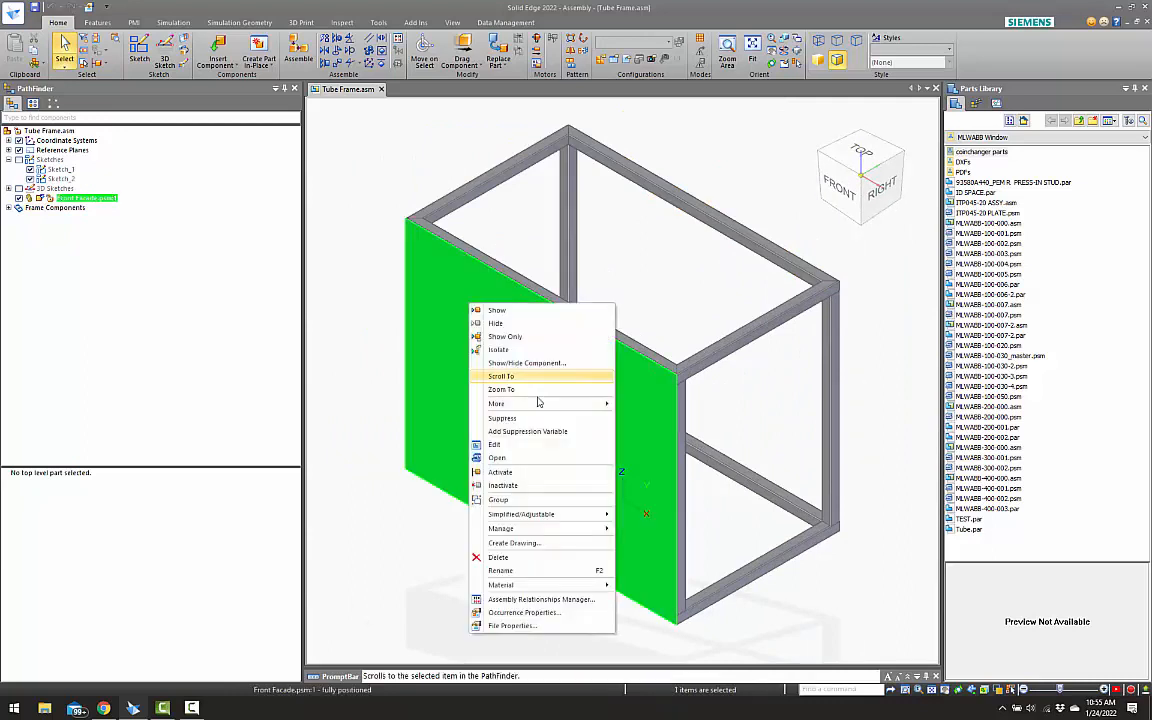
click(522, 462)
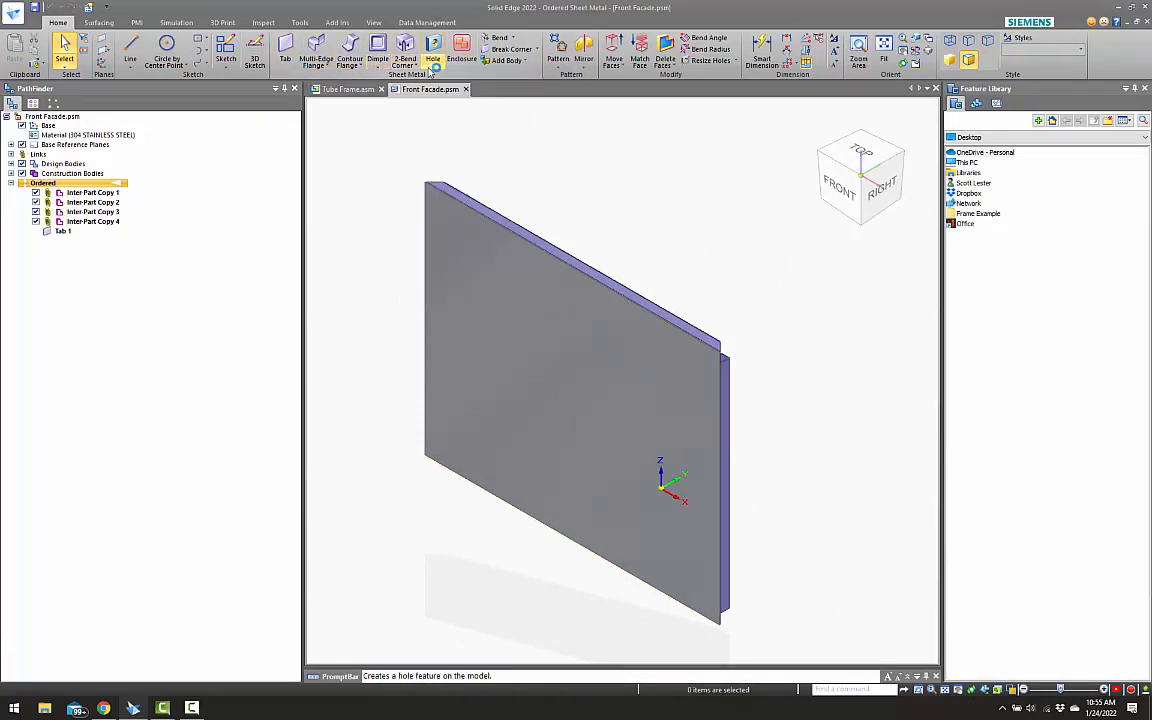
click(527, 296)
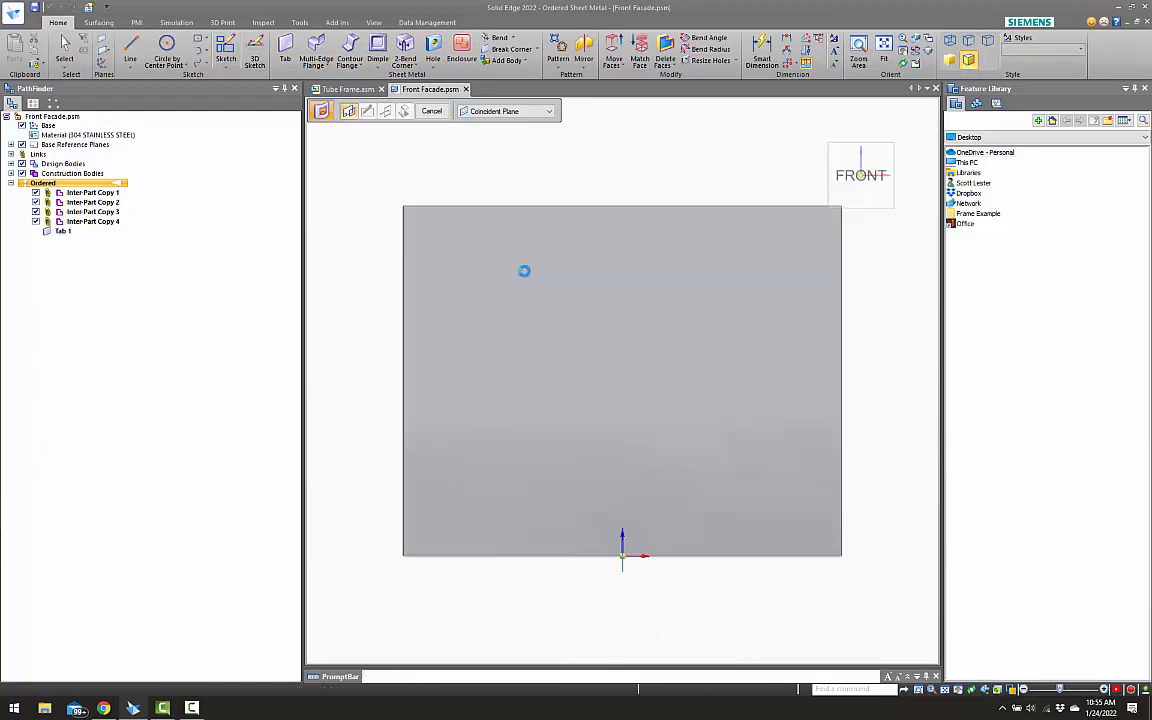
click(138, 50)
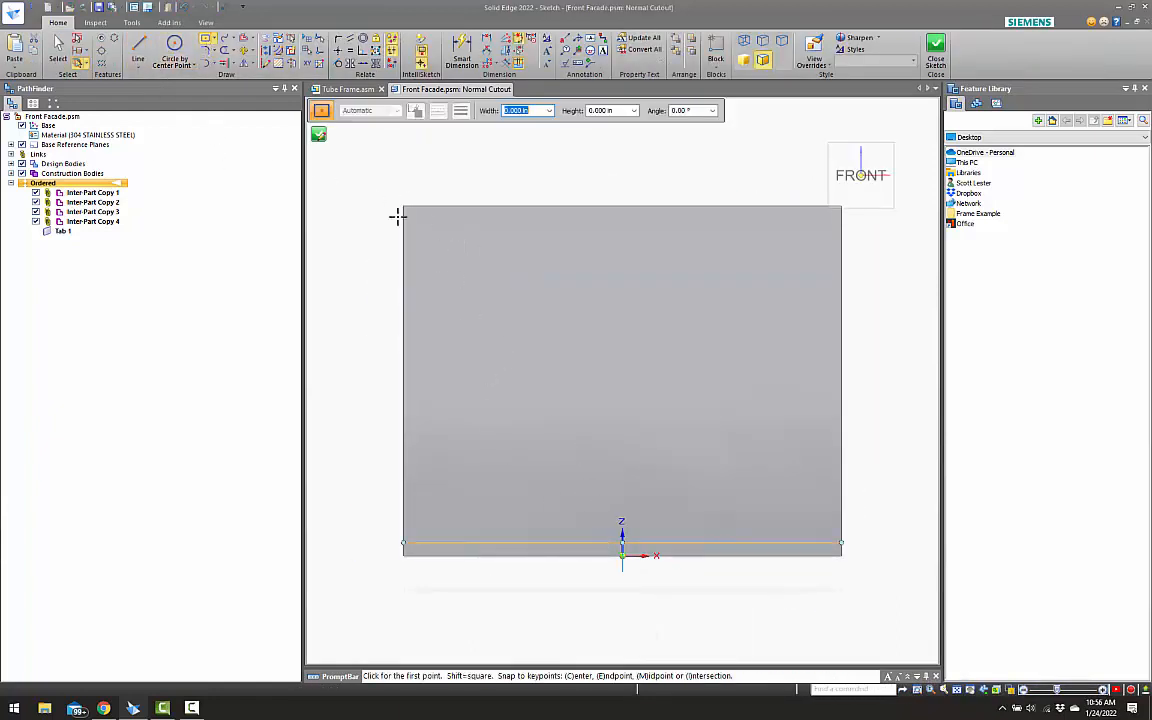
key(Escape)
click(139, 48)
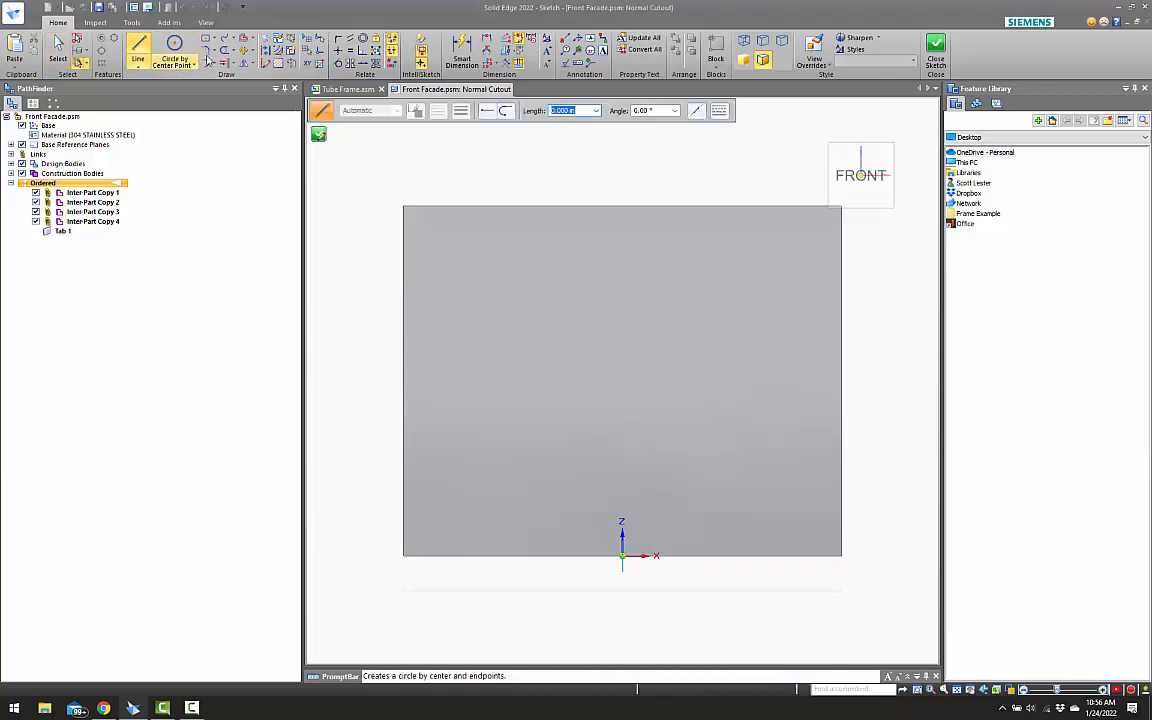
key(Escape)
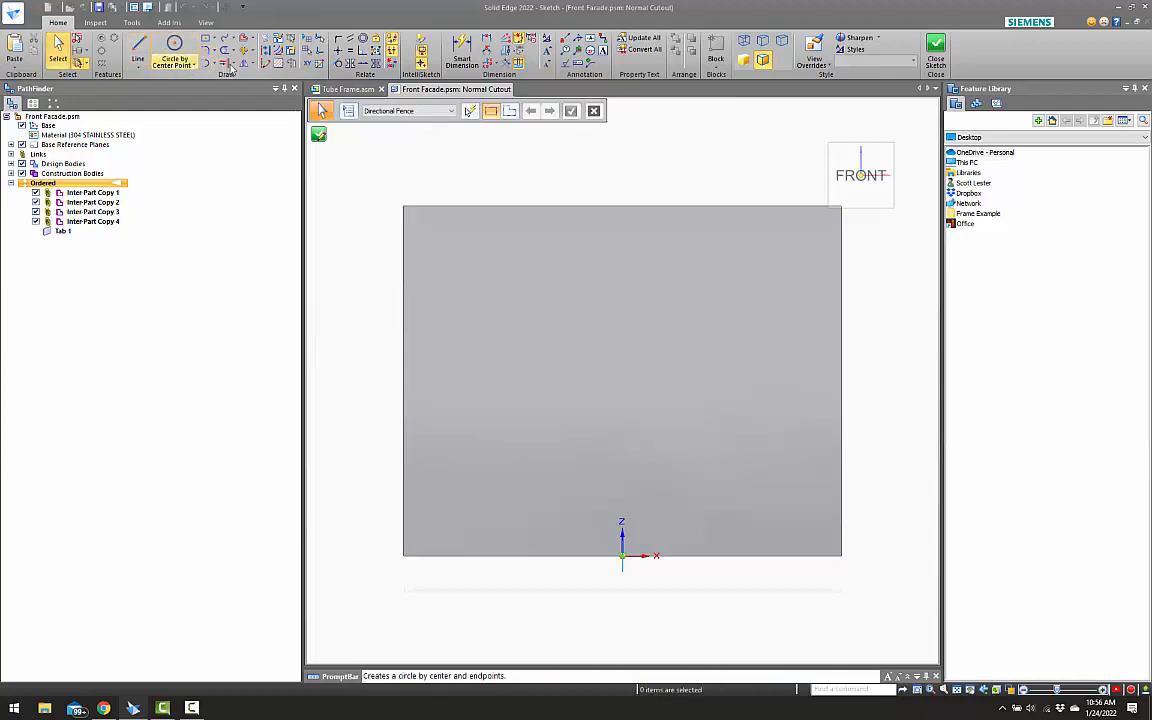
Draw a construction line diagonally across the facade from its upper-left corner to its lower-right corner
click(138, 50)
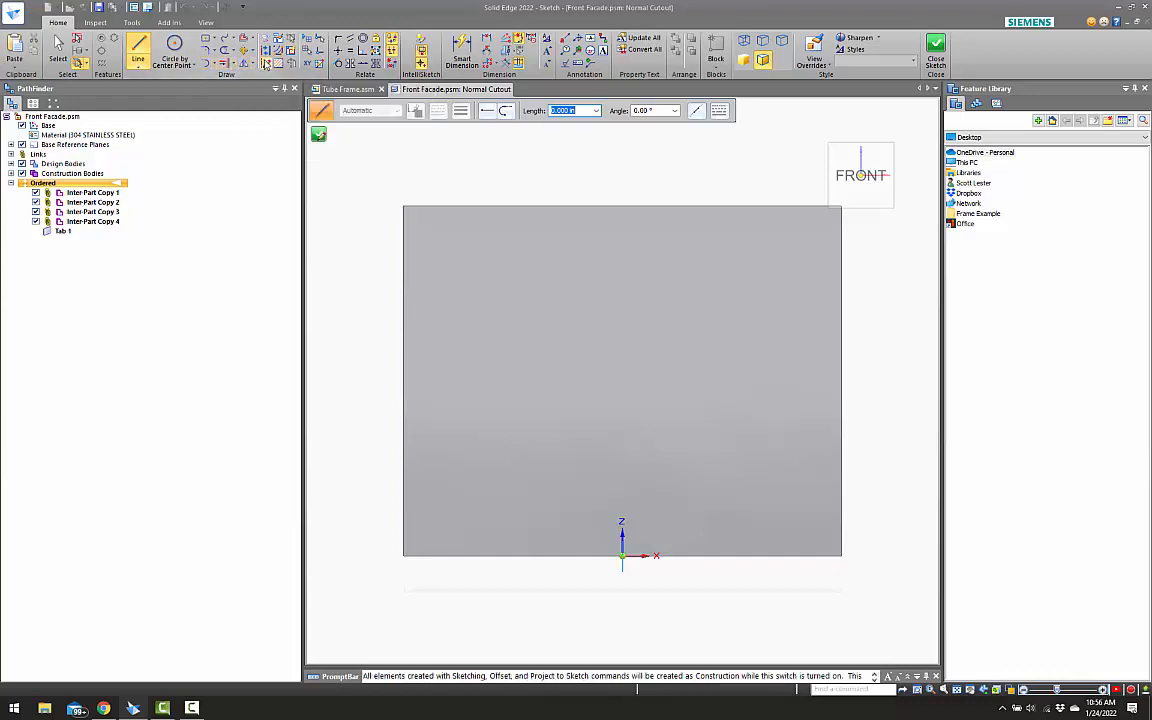
click(267, 62)
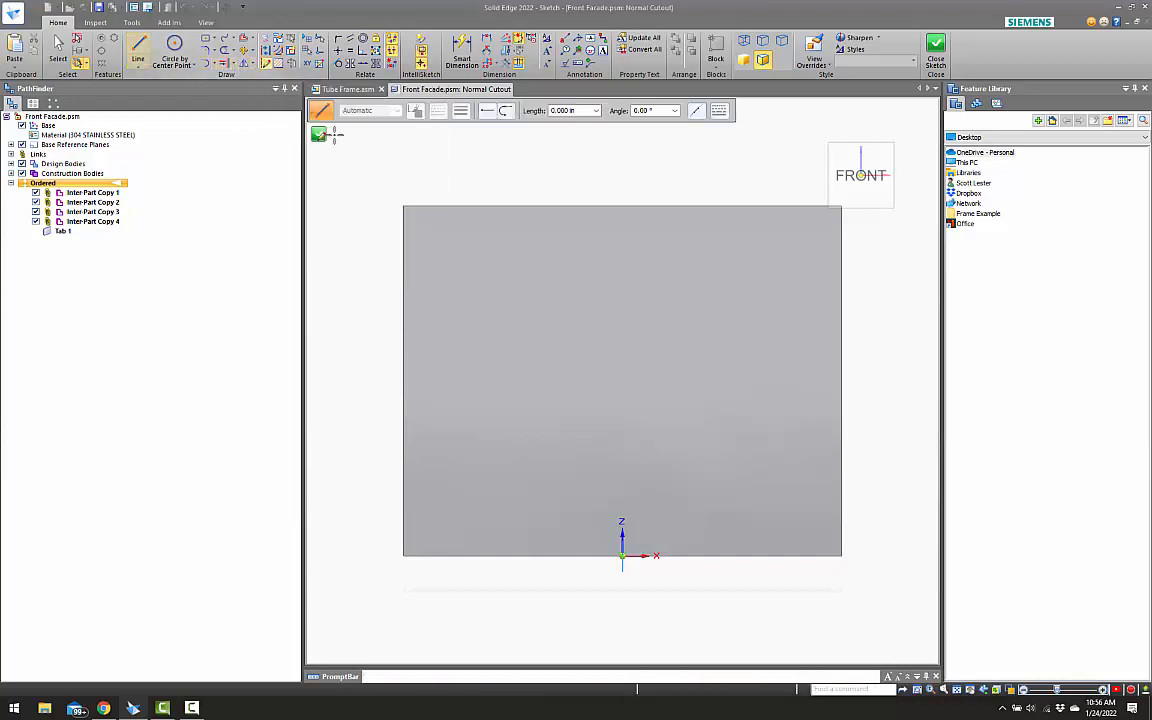
click(403, 207)
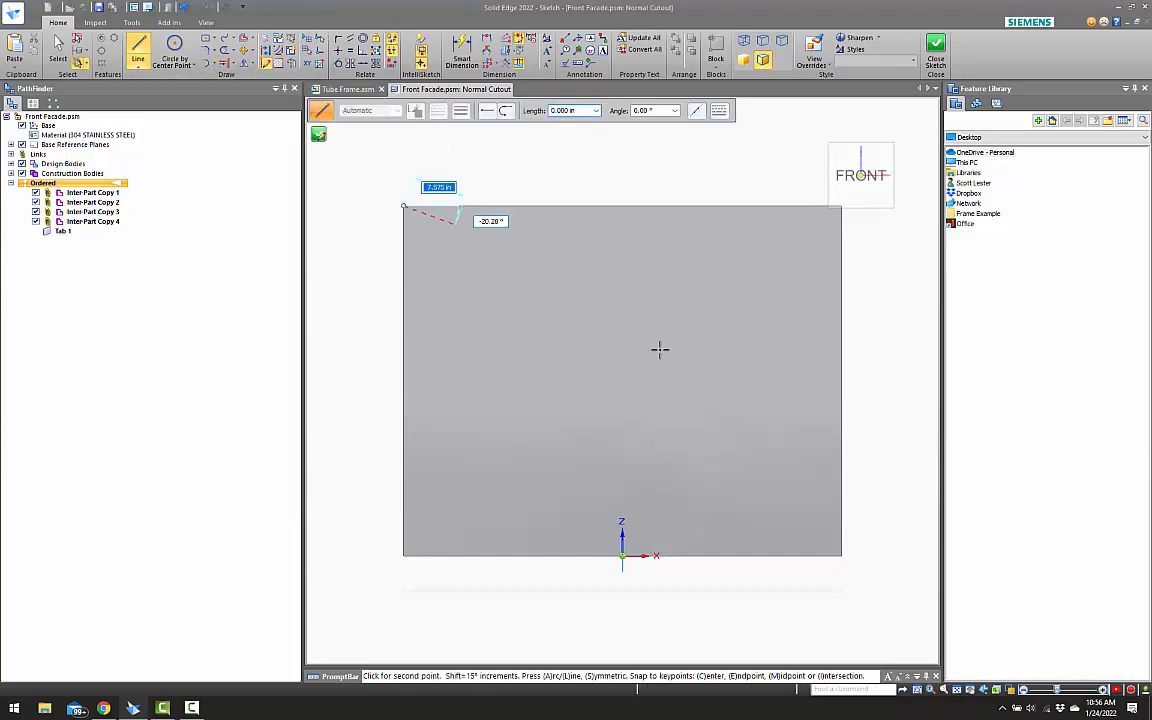
click(841, 555)
key(Escape)
click(205, 38)
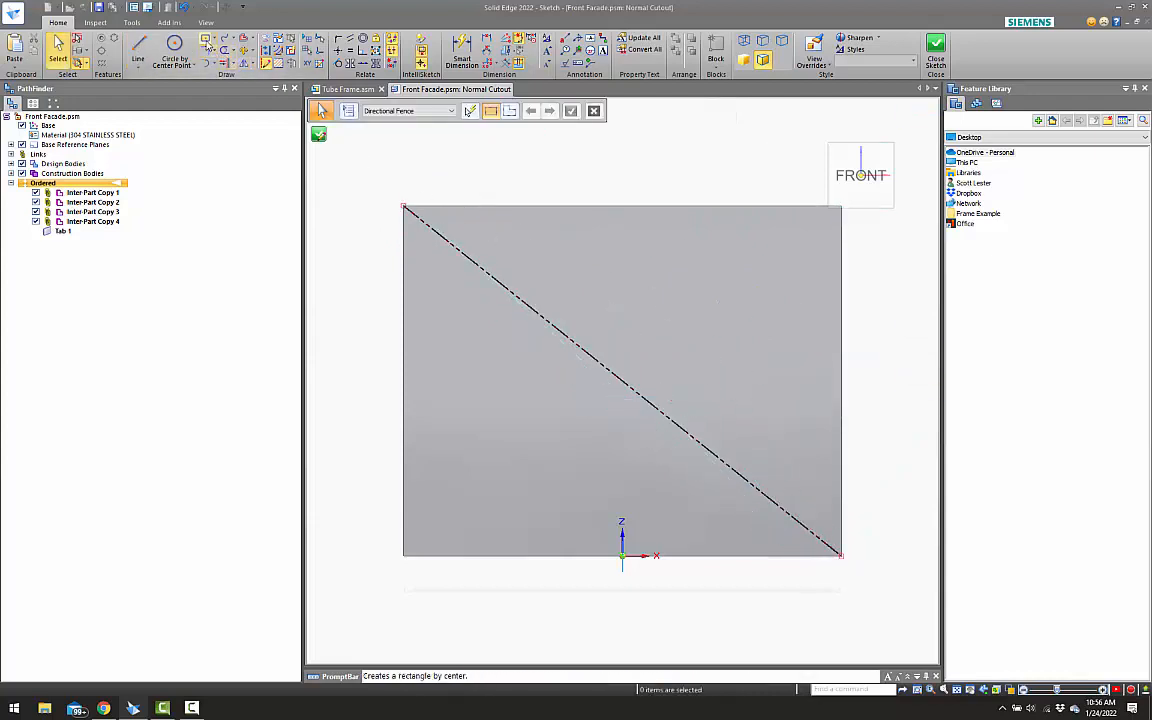
click(621, 381)
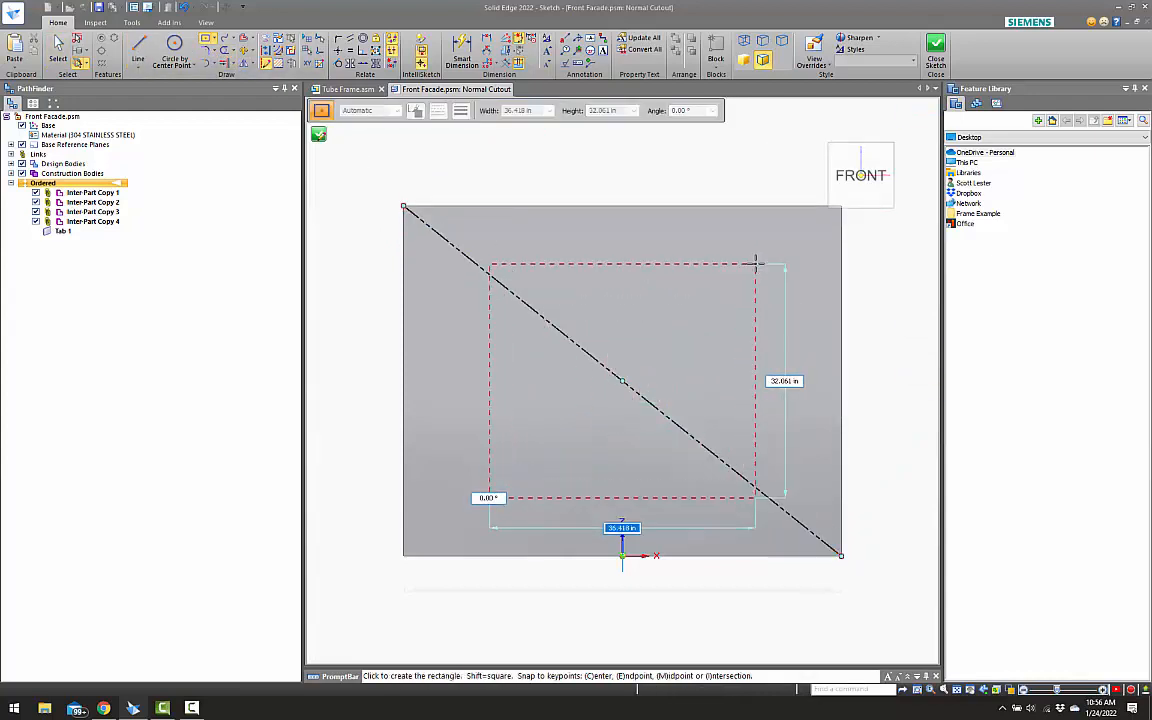
key(Escape)
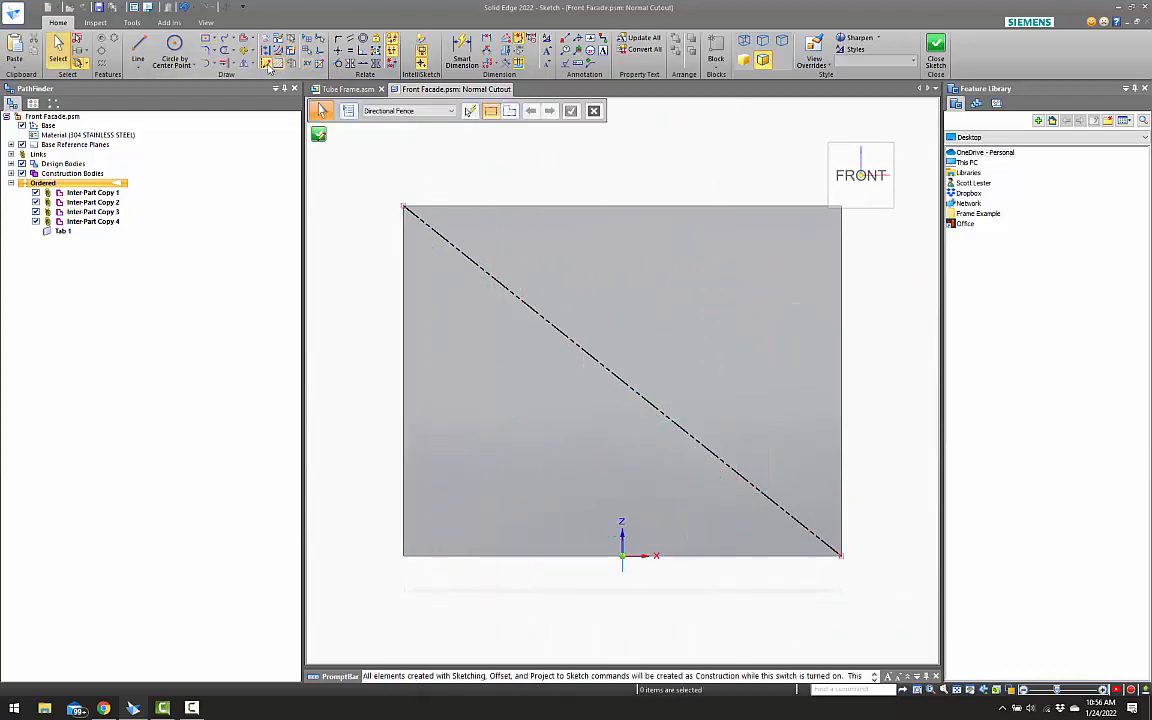
Draw a regular, non-construction rectangle 23 in wide and 23 in high at 0°, centred on the diagonal's midpoint
click(205, 38)
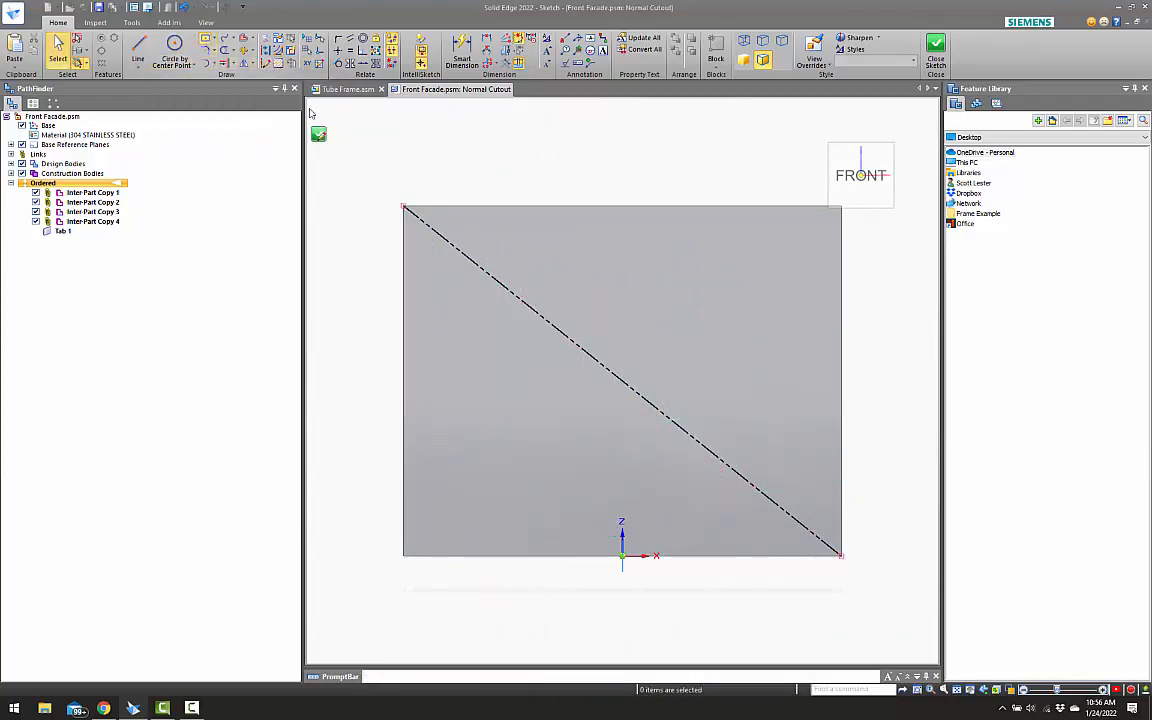
click(621, 381)
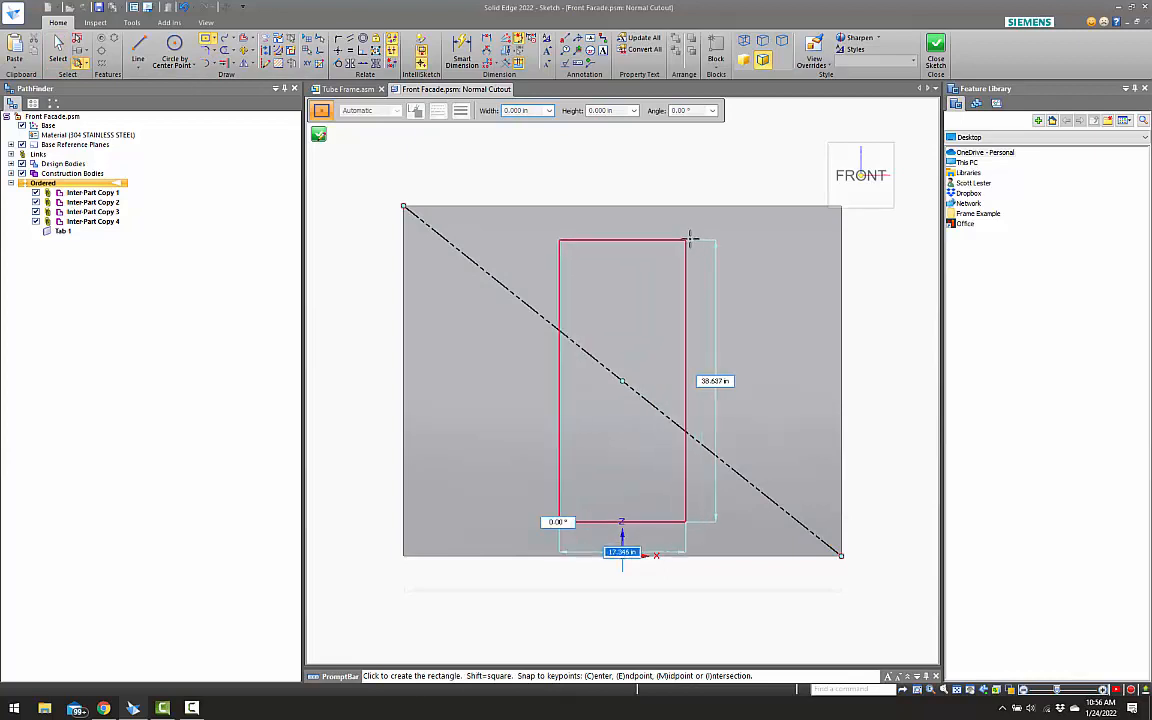
text(24)
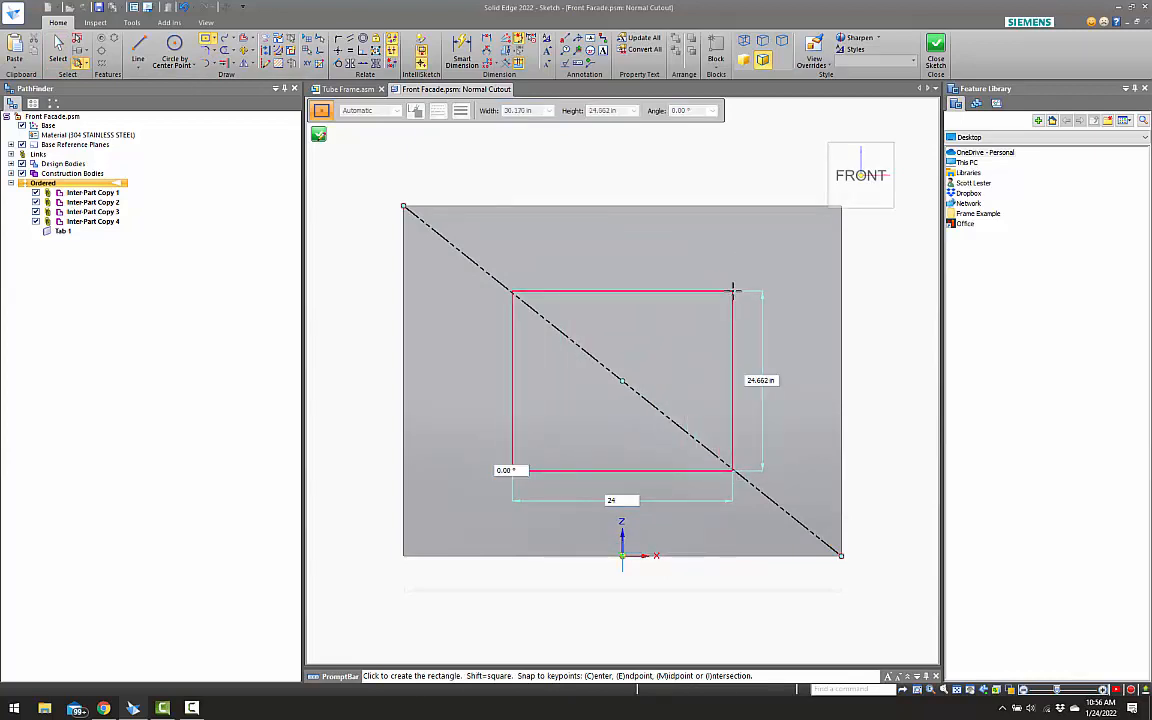
key(Tab)
key(Tab)
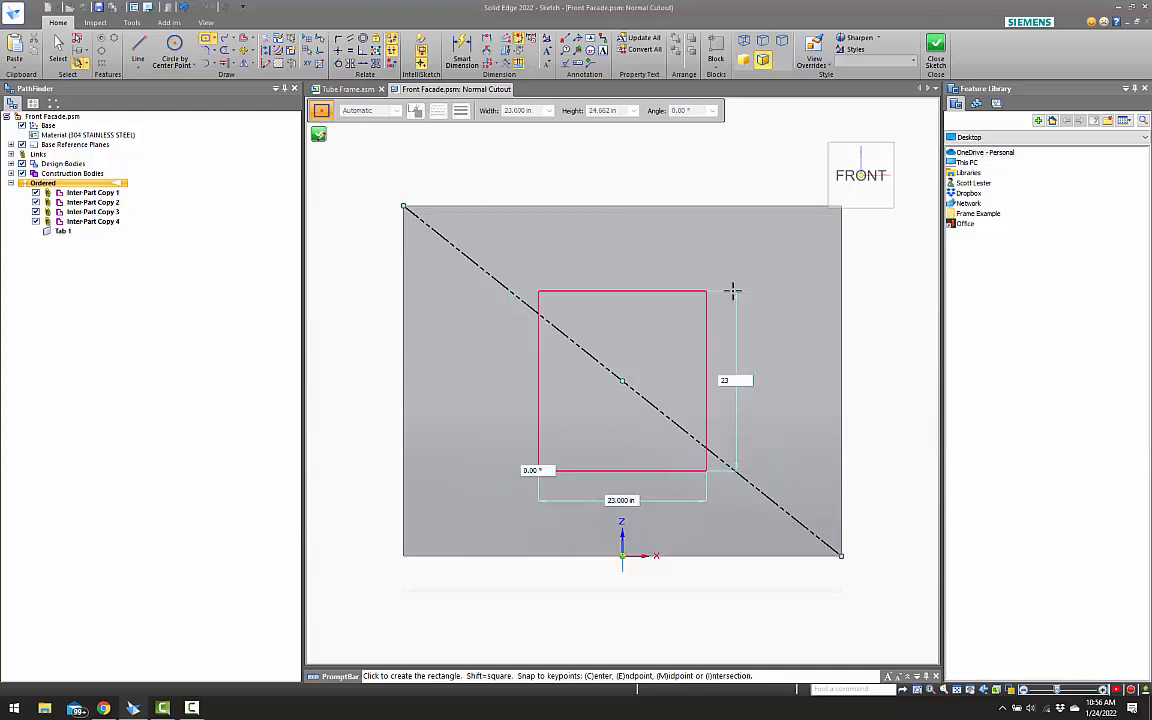
key(Tab)
text(0)
key(Return)
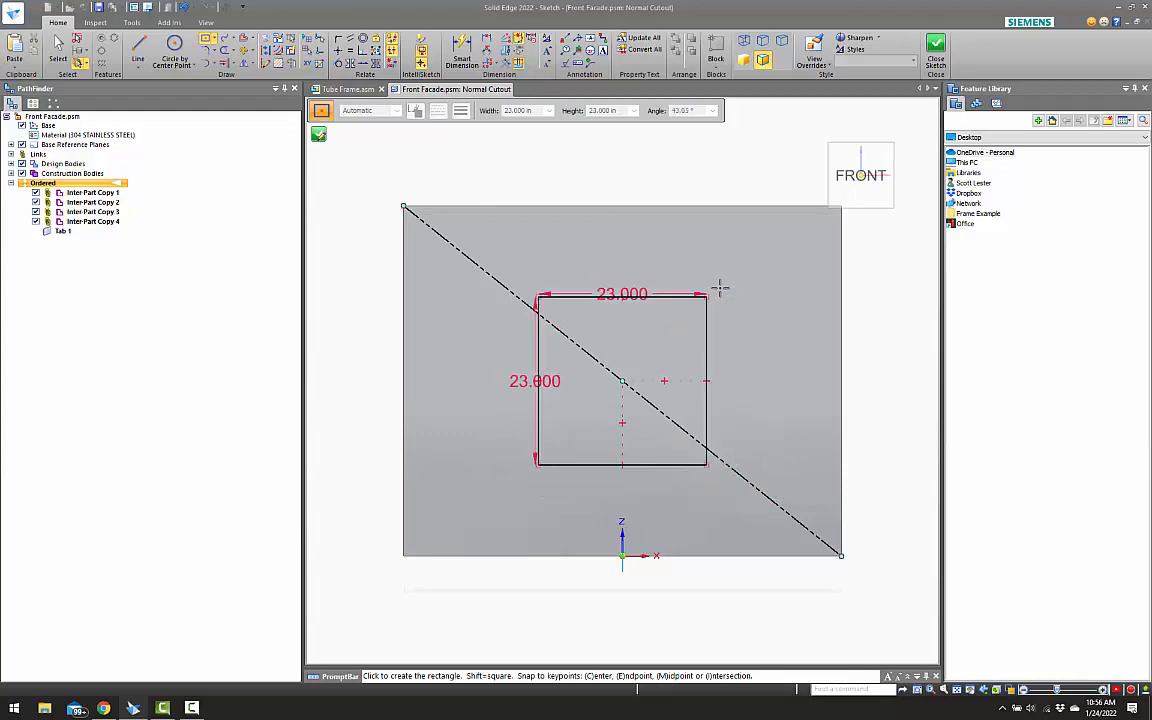
key(Escape)
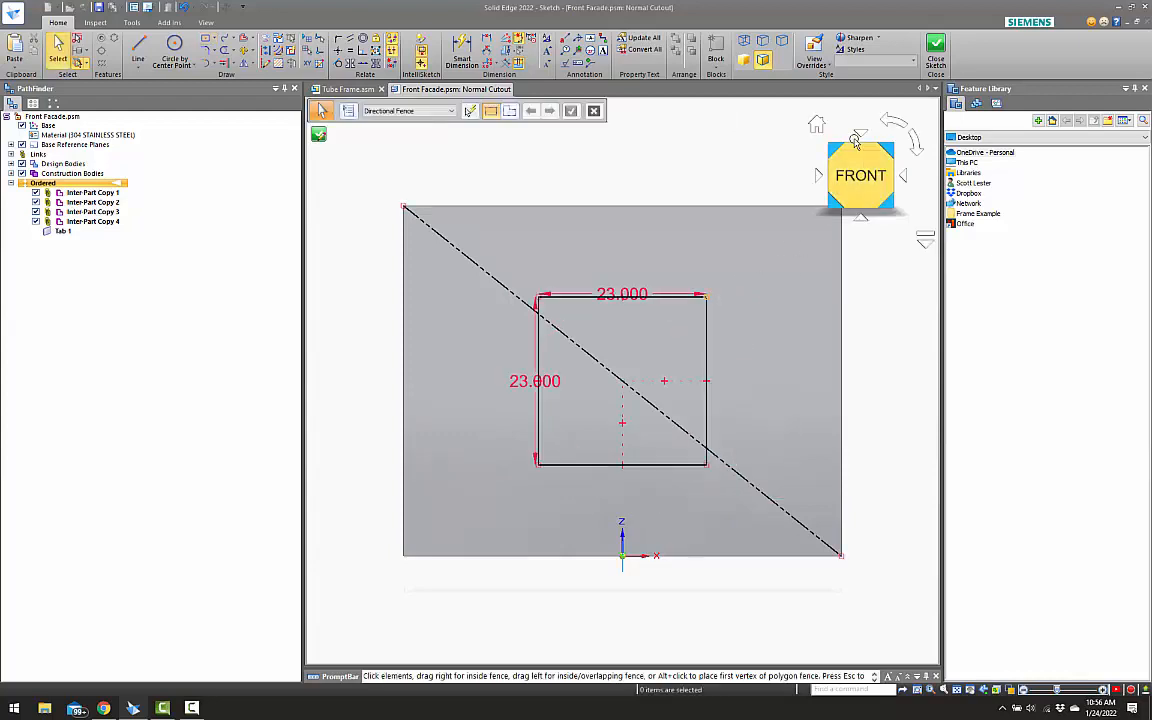
Finish the square cutout through the facade, then save and close the Front Facade part
click(935, 52)
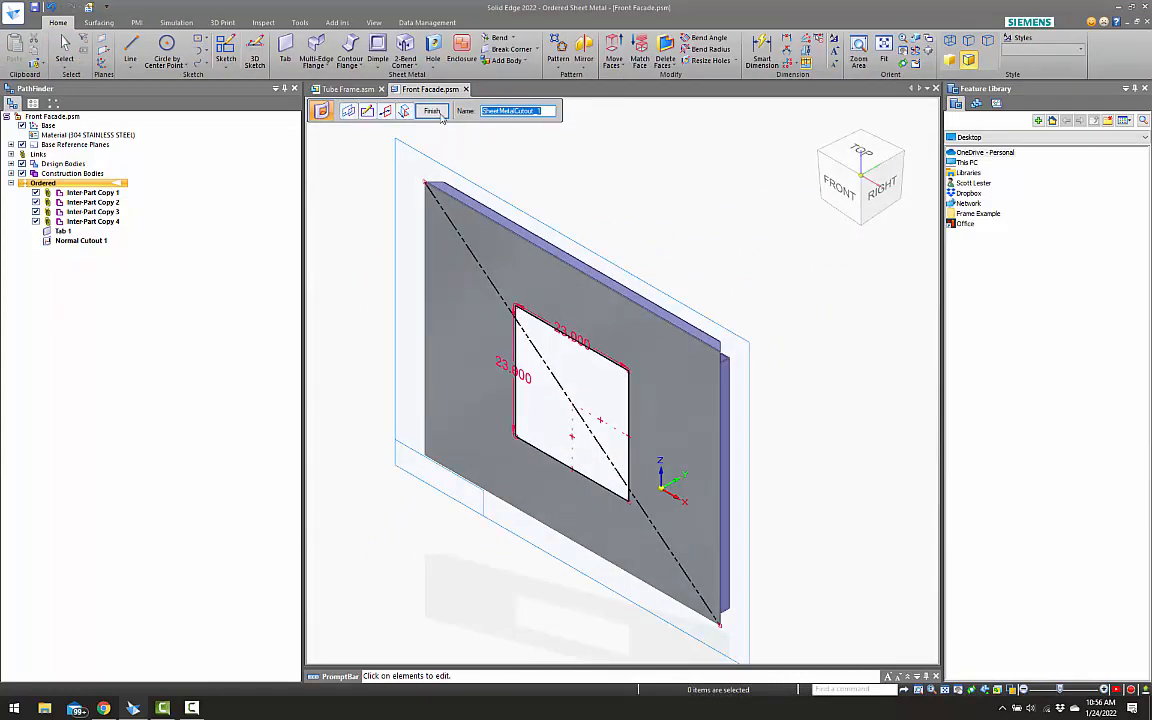
click(433, 111)
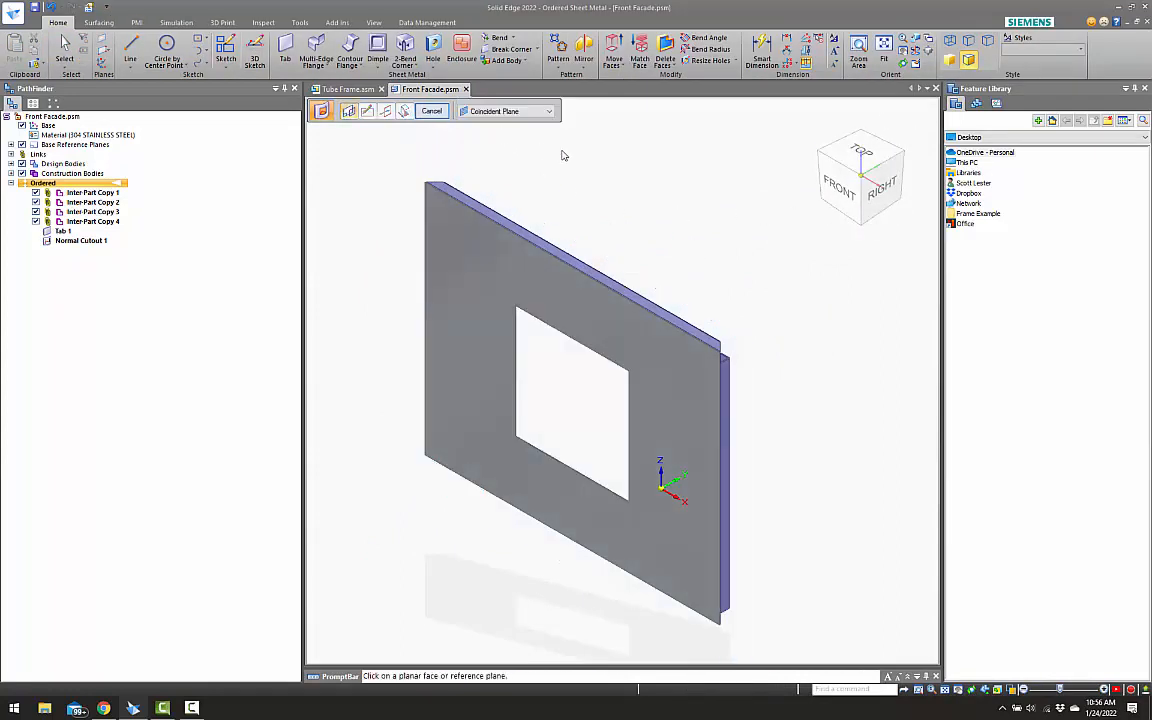
key(ctrl+s)
click(466, 90)
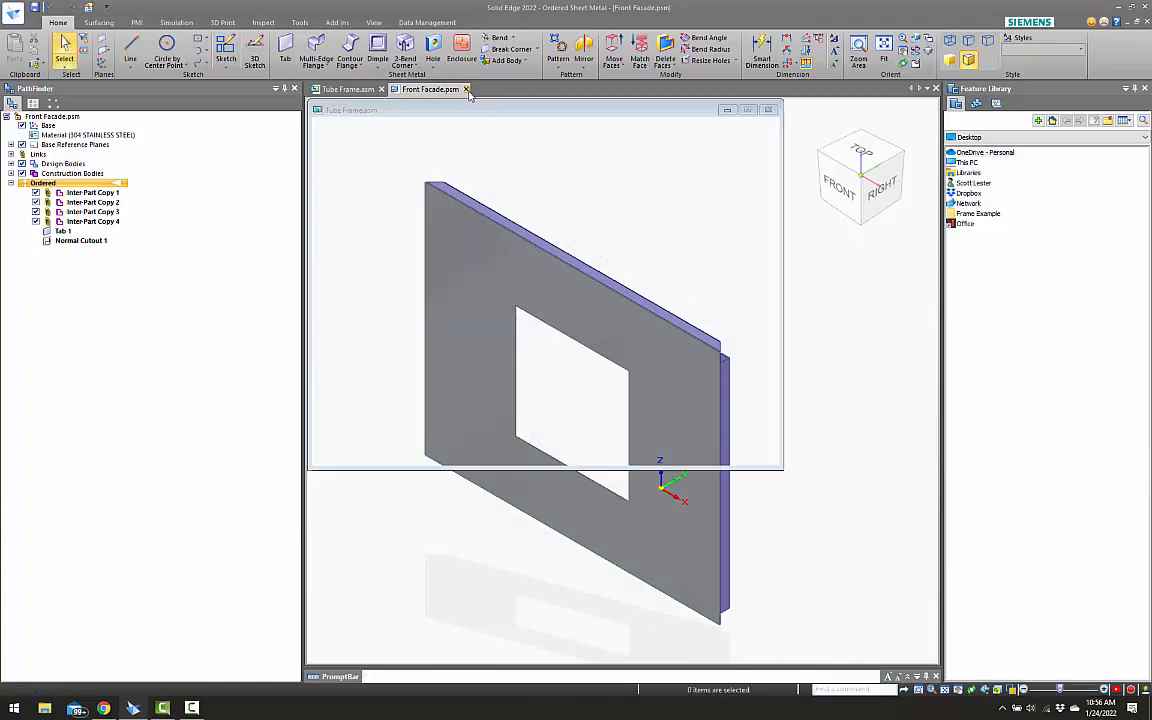
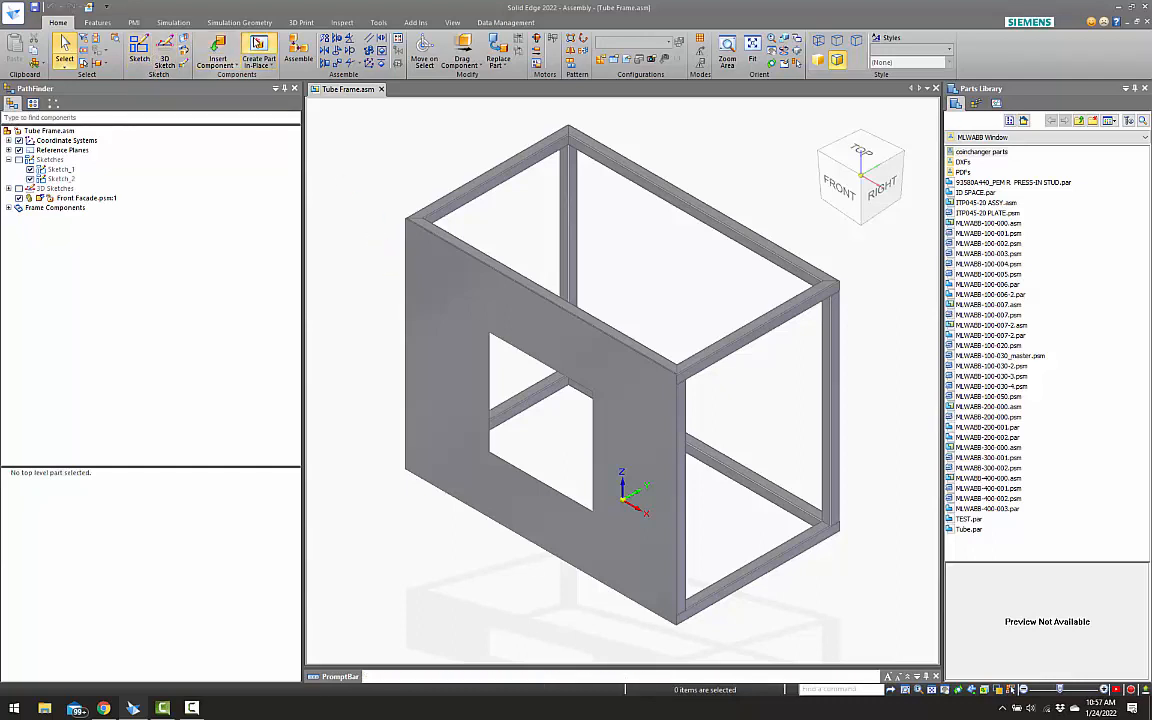
Create a new in-place sheet metal part from the ansi inch sheet metal template, saved as Access Door in the Frame Example folder
click(258, 45)
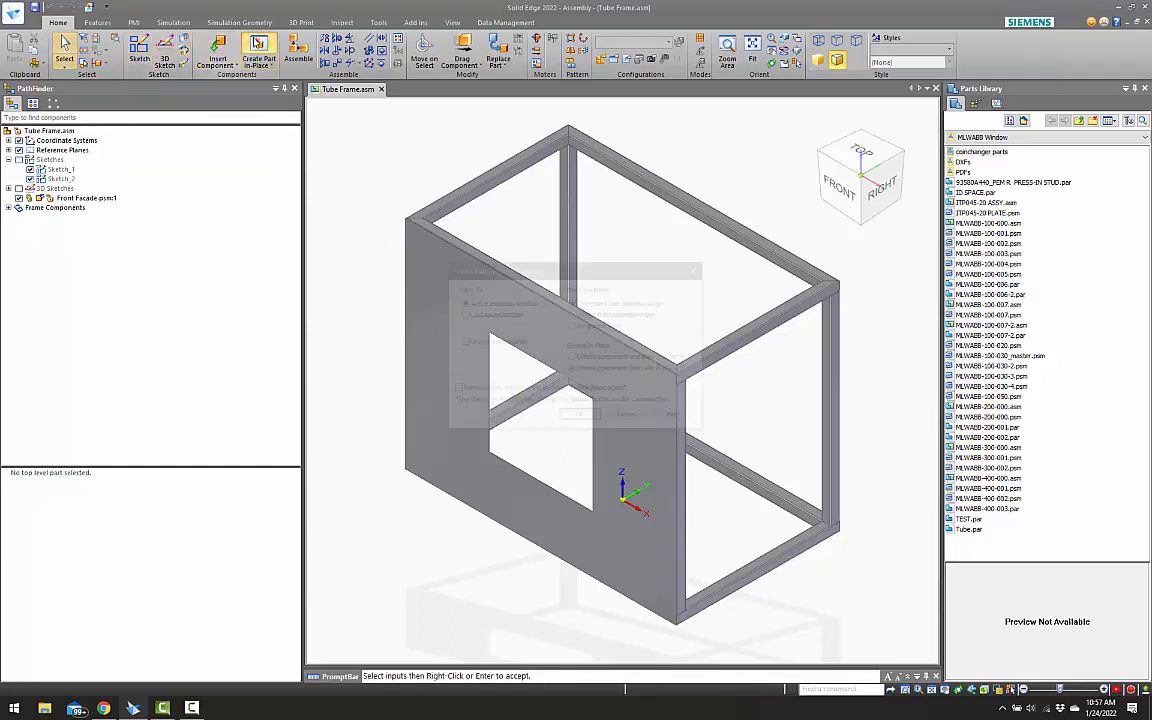
click(580, 418)
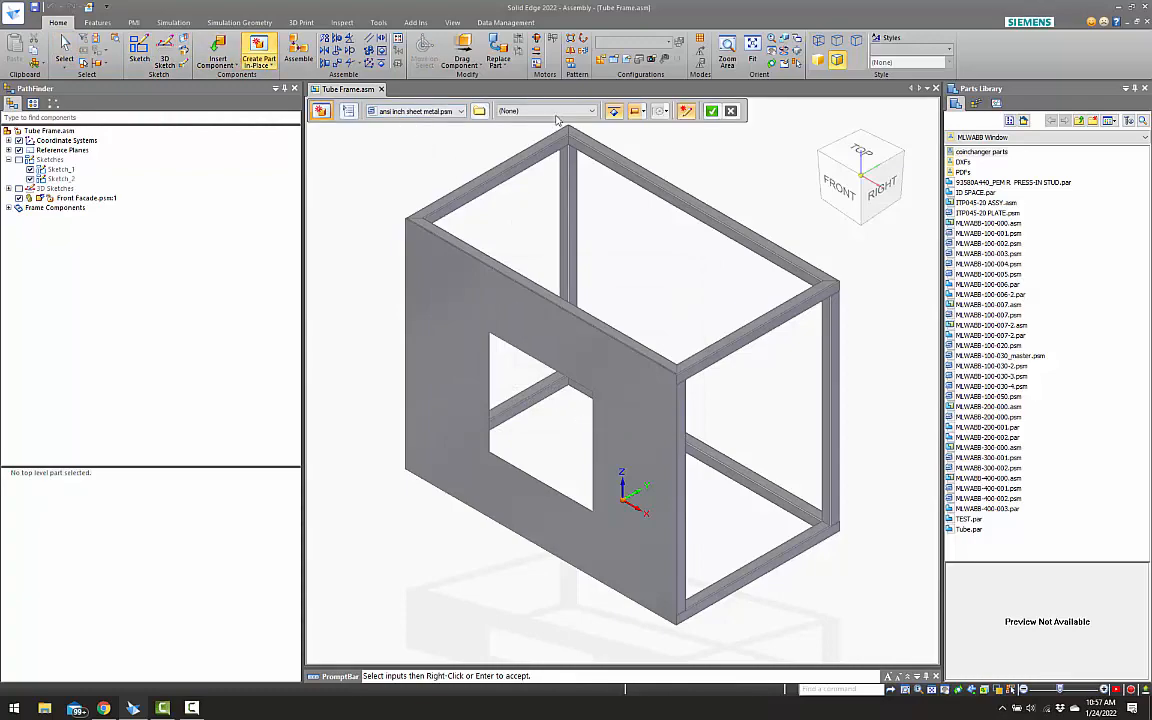
click(711, 110)
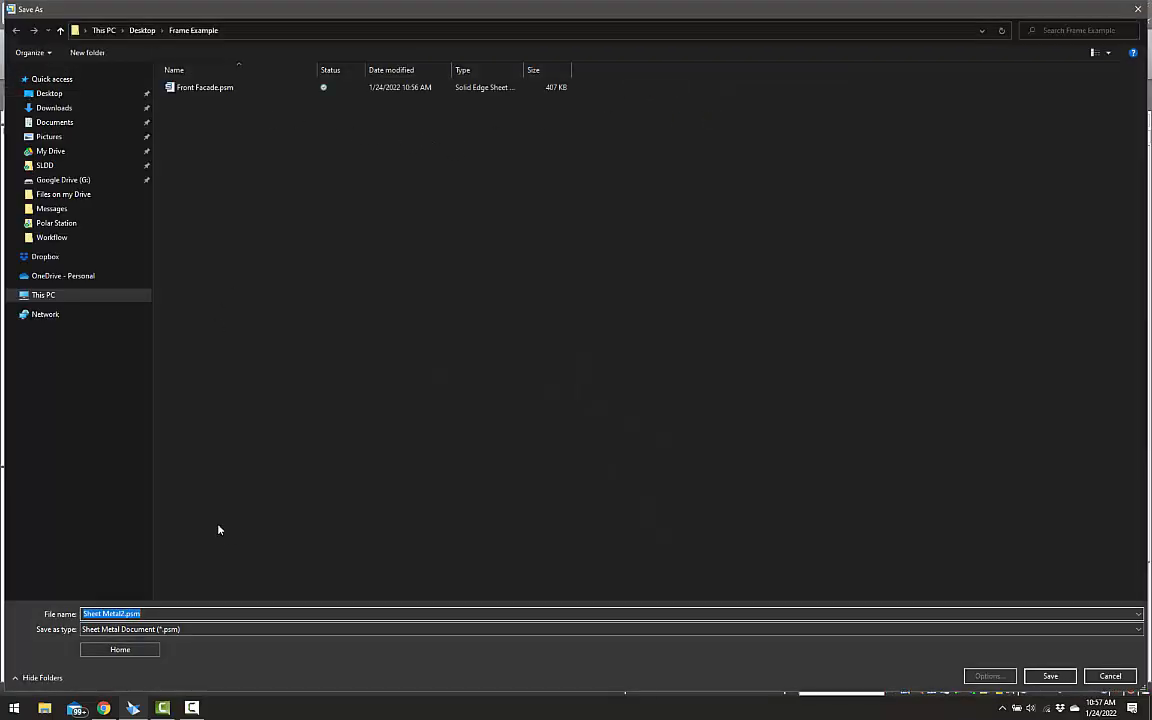
text(Access D)
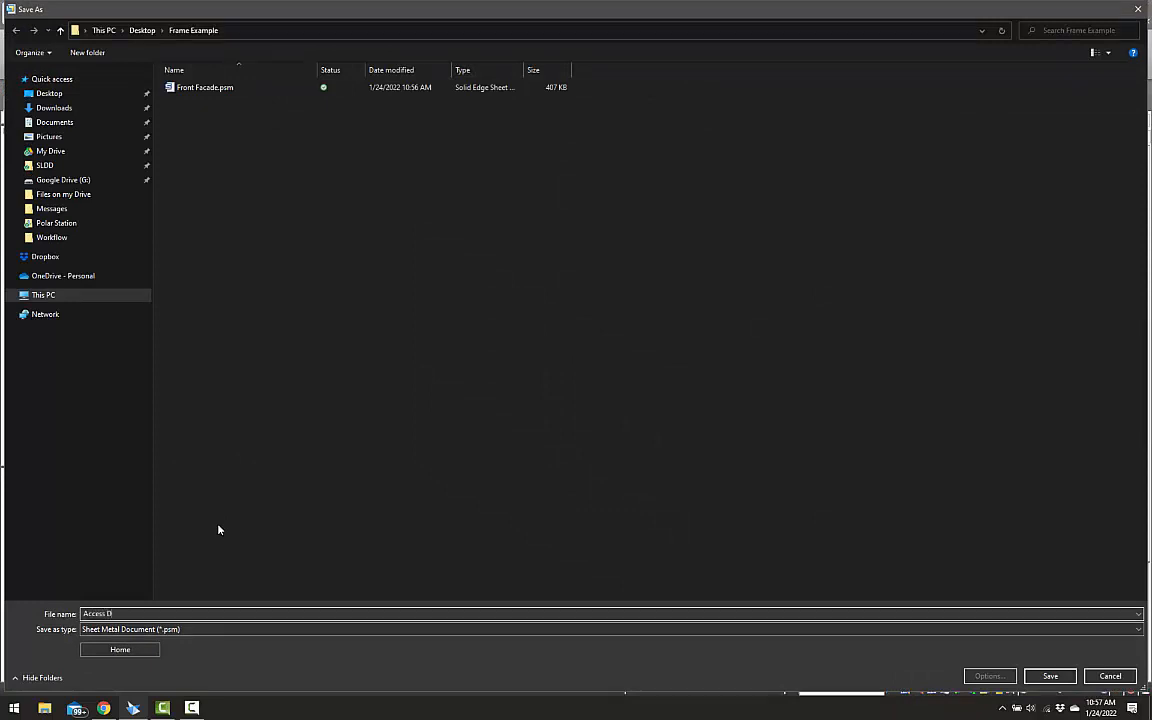
text(oor)
key(Return)
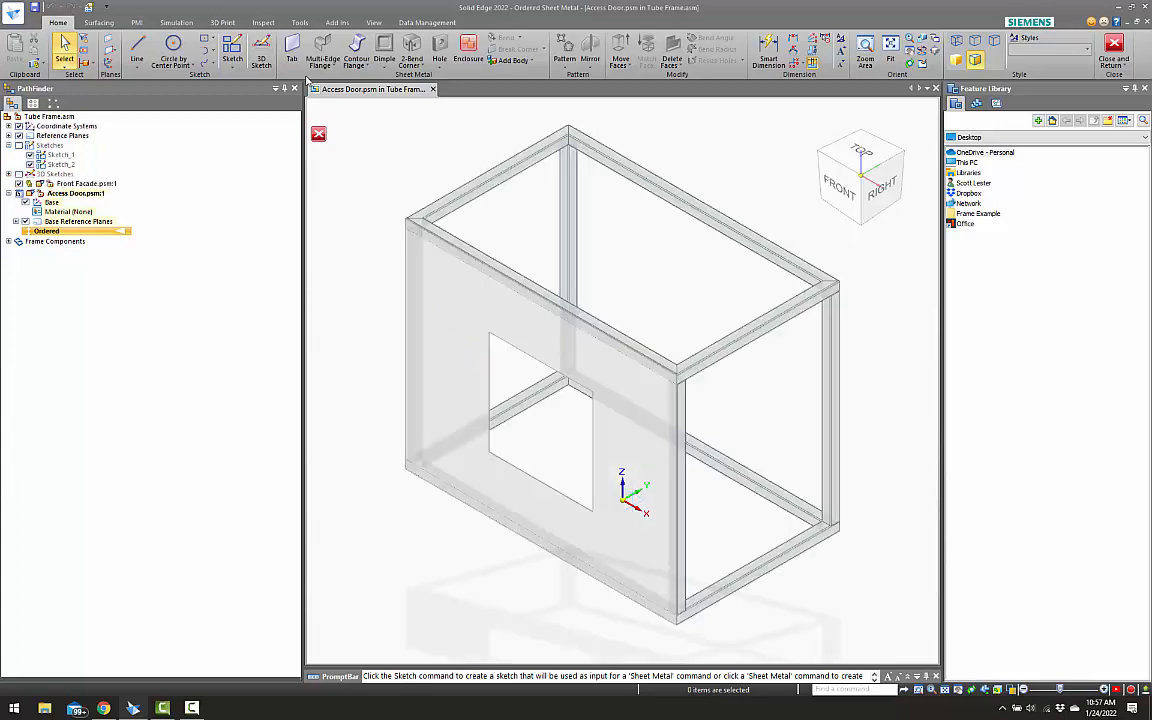
Create an inter-part copy of the Front Facade's whole body in the Access Door part
click(35, 62)
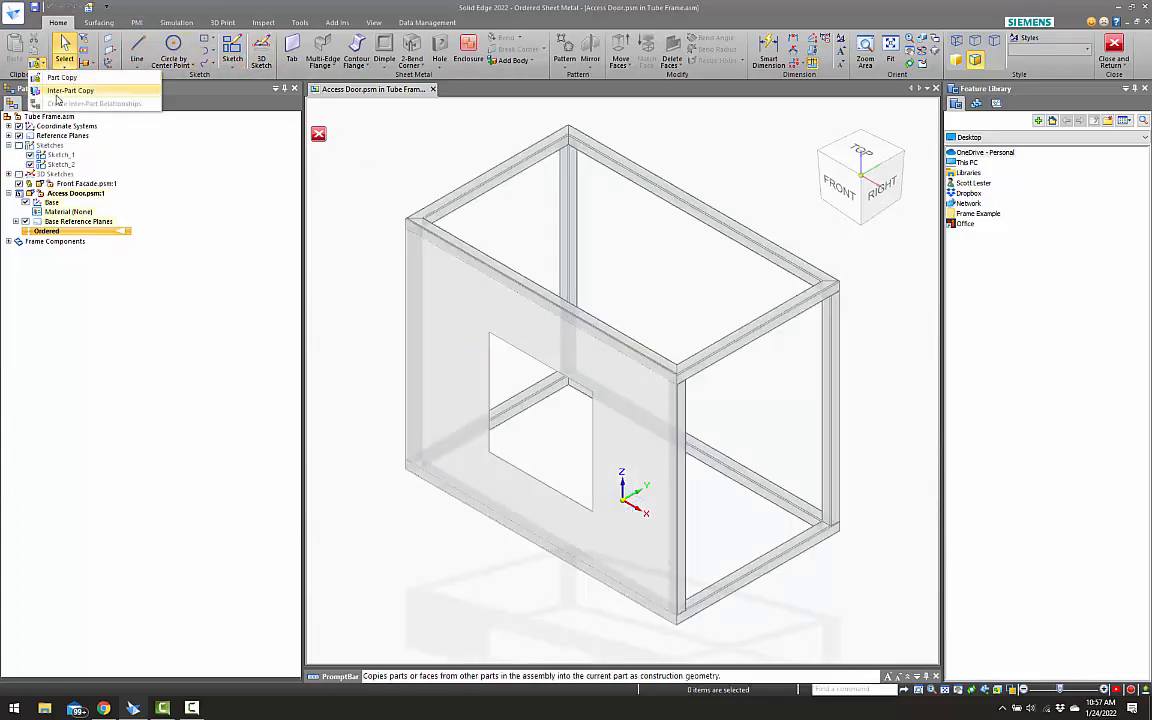
click(60, 91)
click(409, 339)
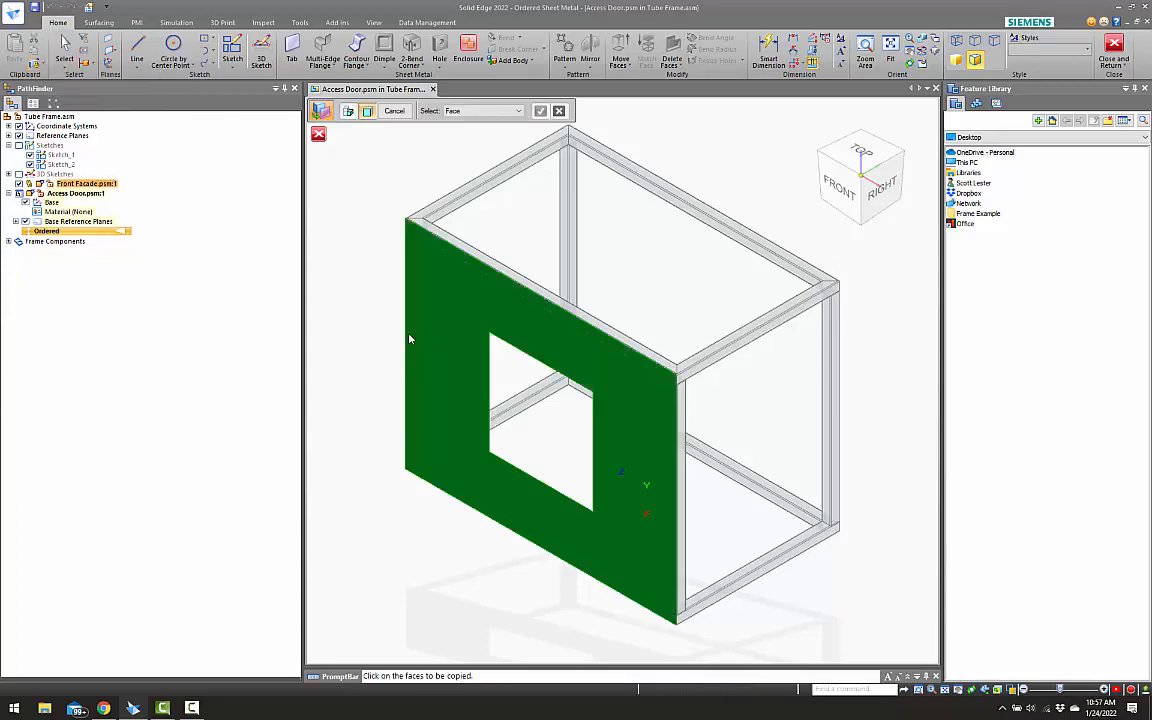
click(470, 110)
click(458, 122)
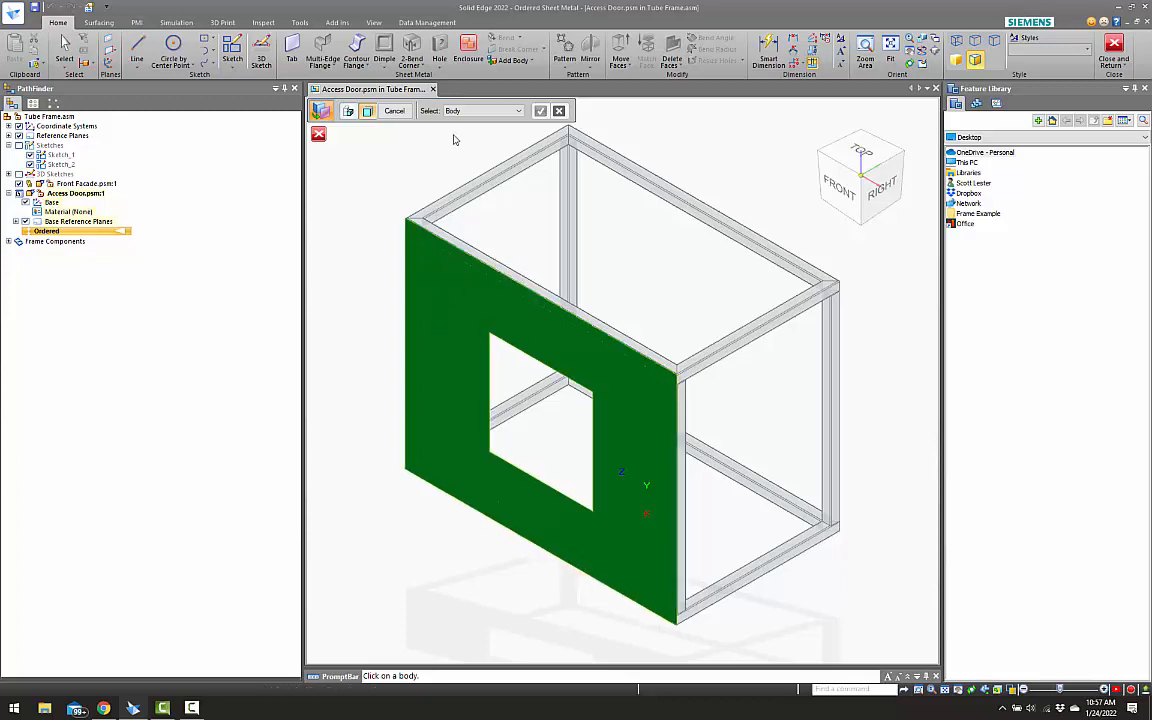
click(459, 293)
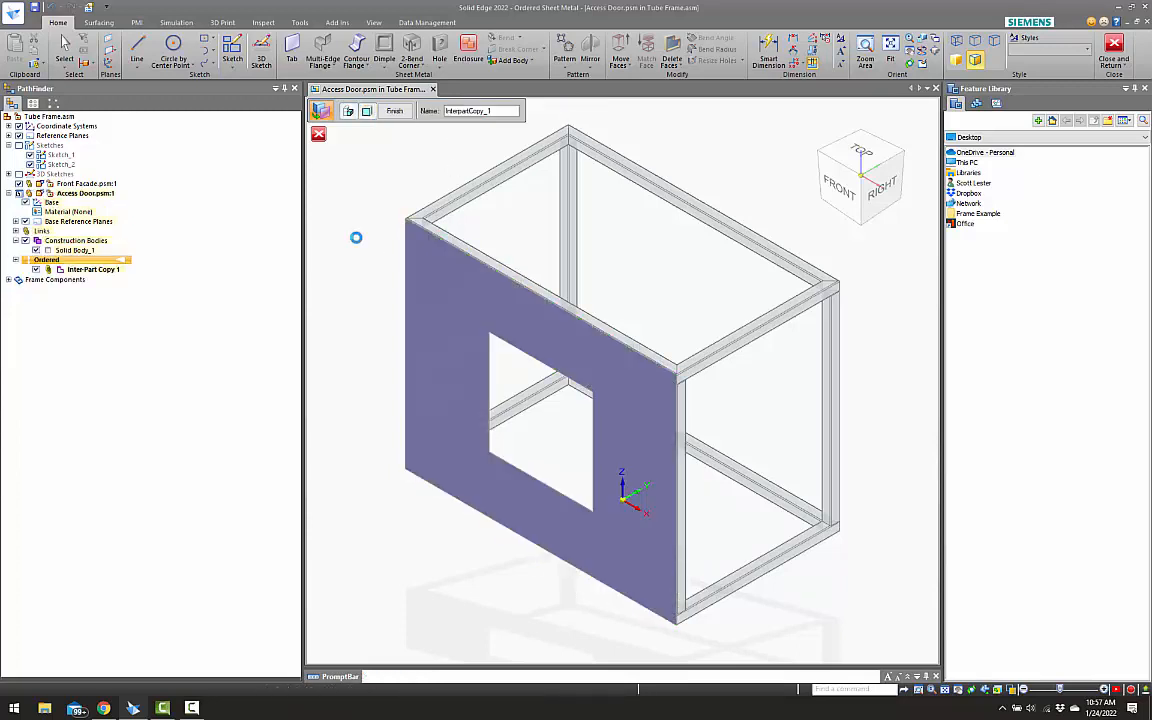
right_click(357, 243)
key(Escape)
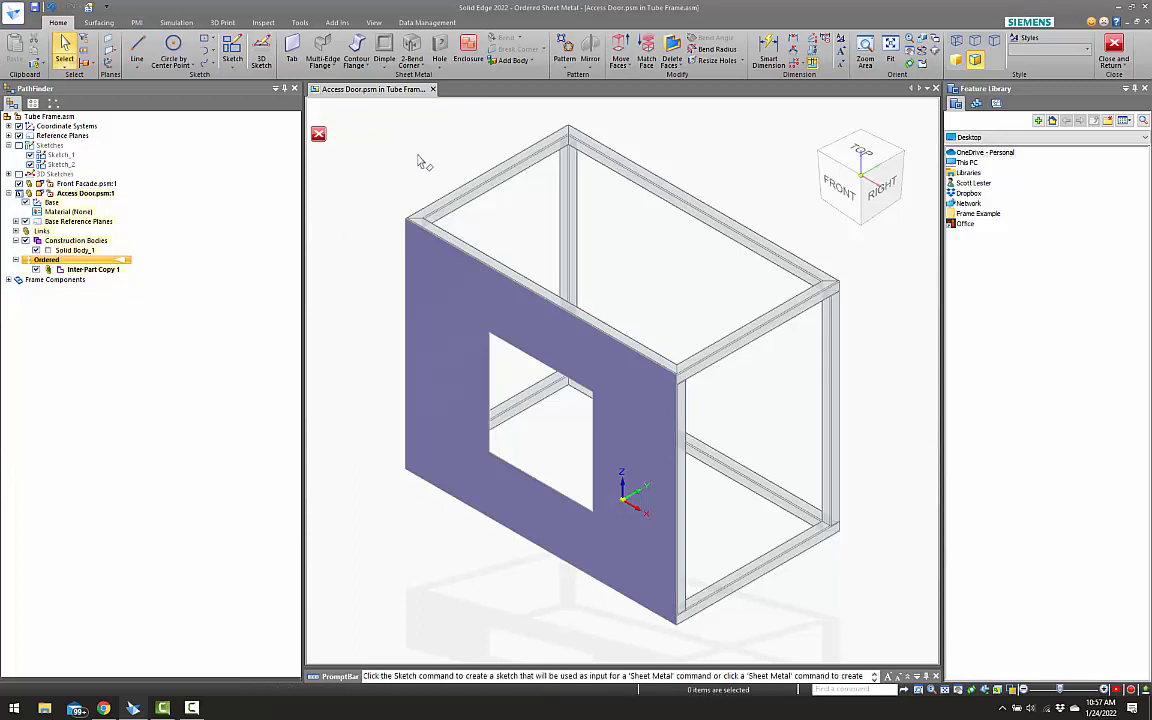
Hide the other assembly components and start a Tab sketch on the copied facade's front face
key(ctrl+d)
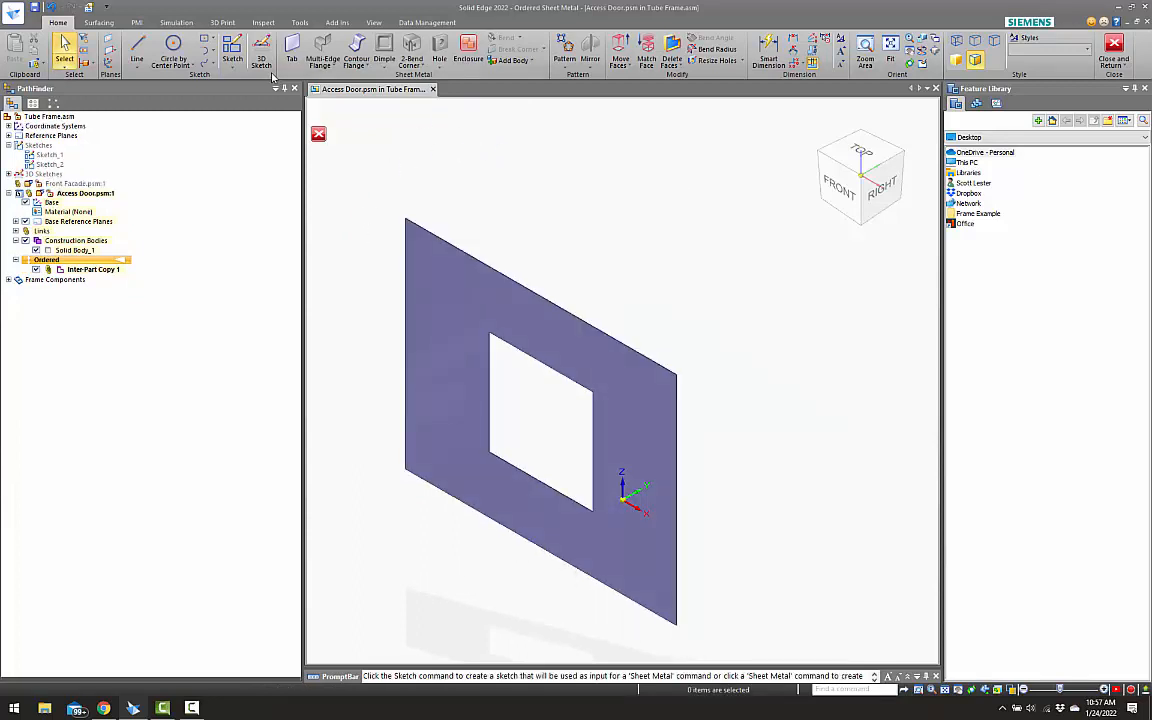
click(295, 55)
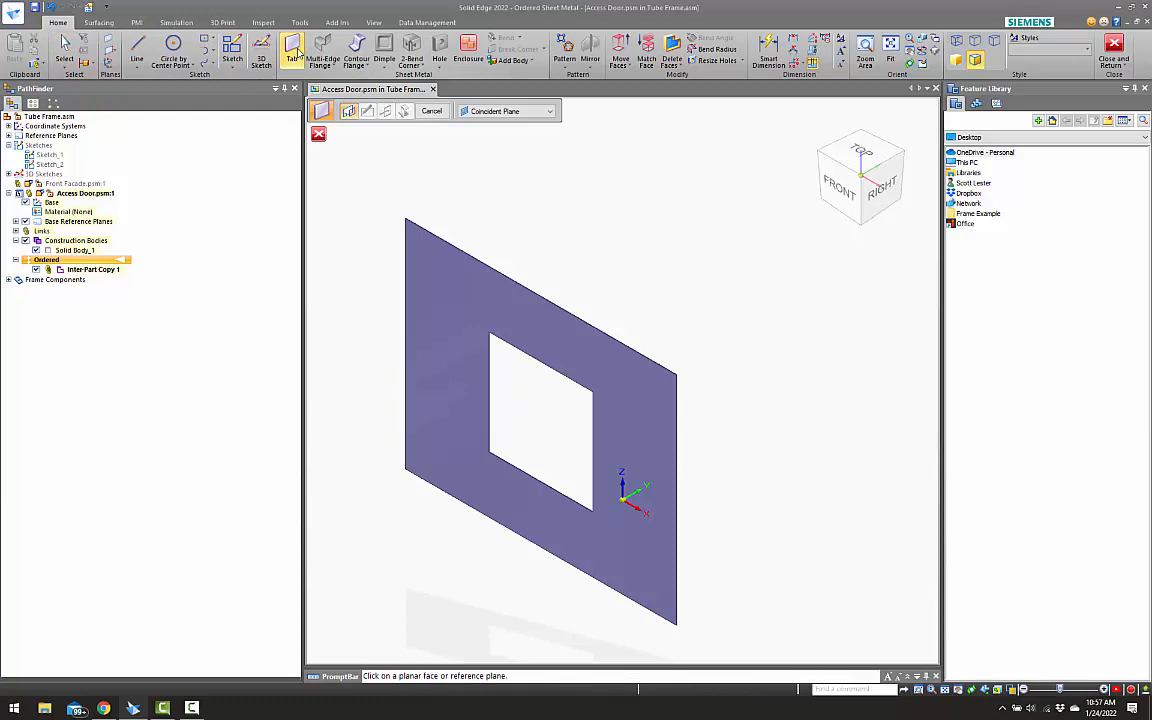
click(428, 240)
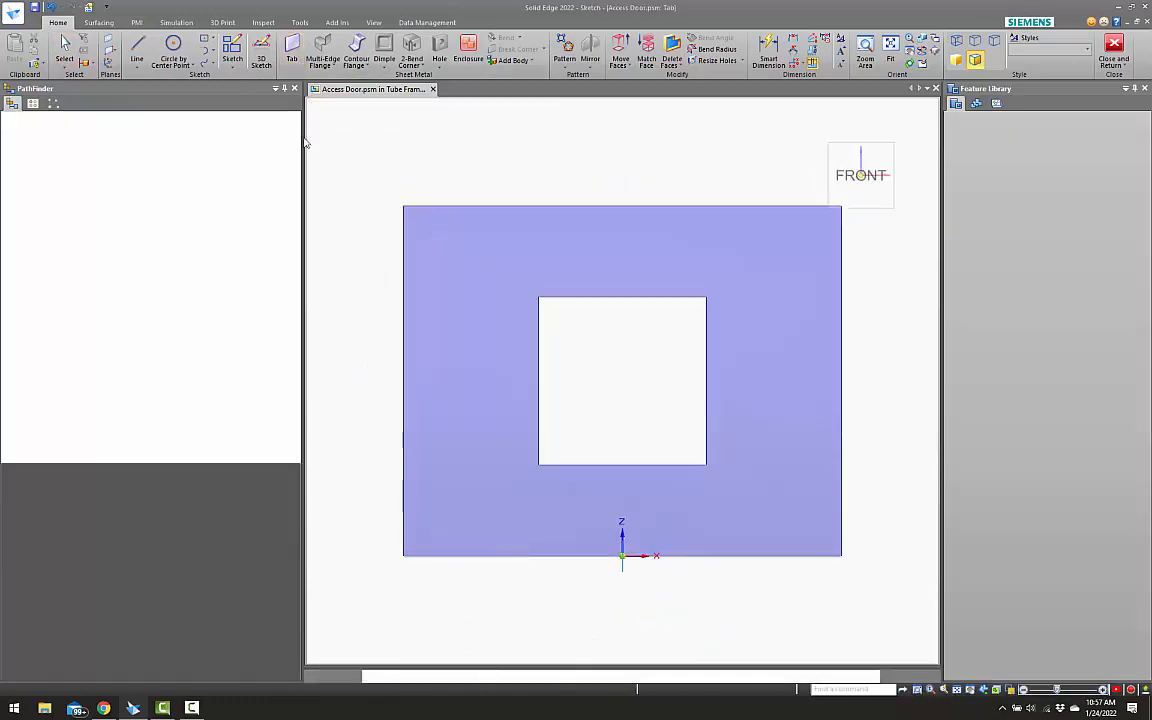
Draw a two-point rectangle loosely around the facade's square opening
click(213, 38)
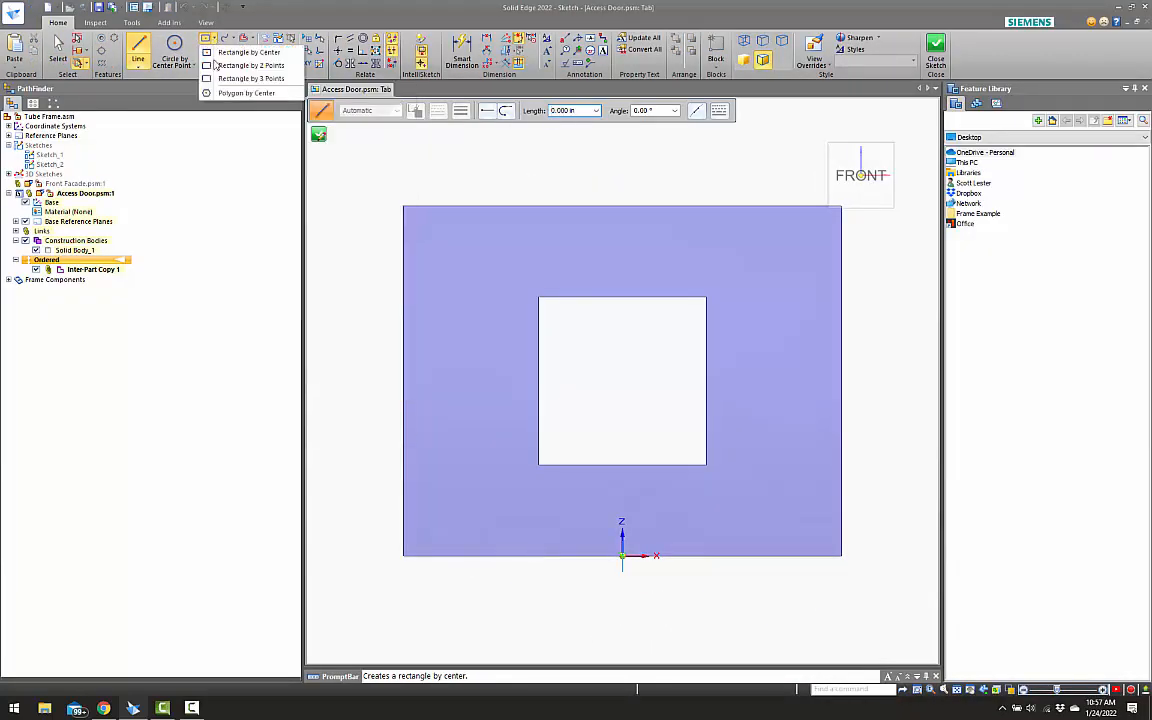
click(240, 65)
click(522, 284)
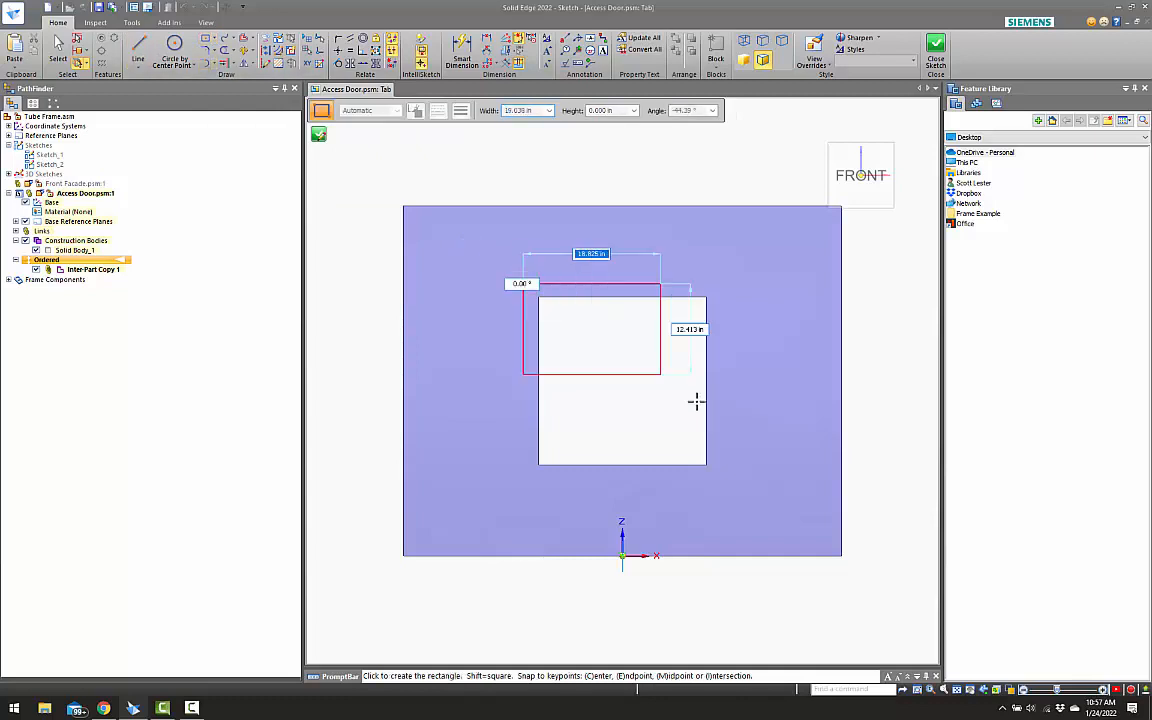
click(729, 482)
key(Escape)
Dimension the rectangle's upper and right sides to lie 1 in outside the matching opening edges
click(492, 64)
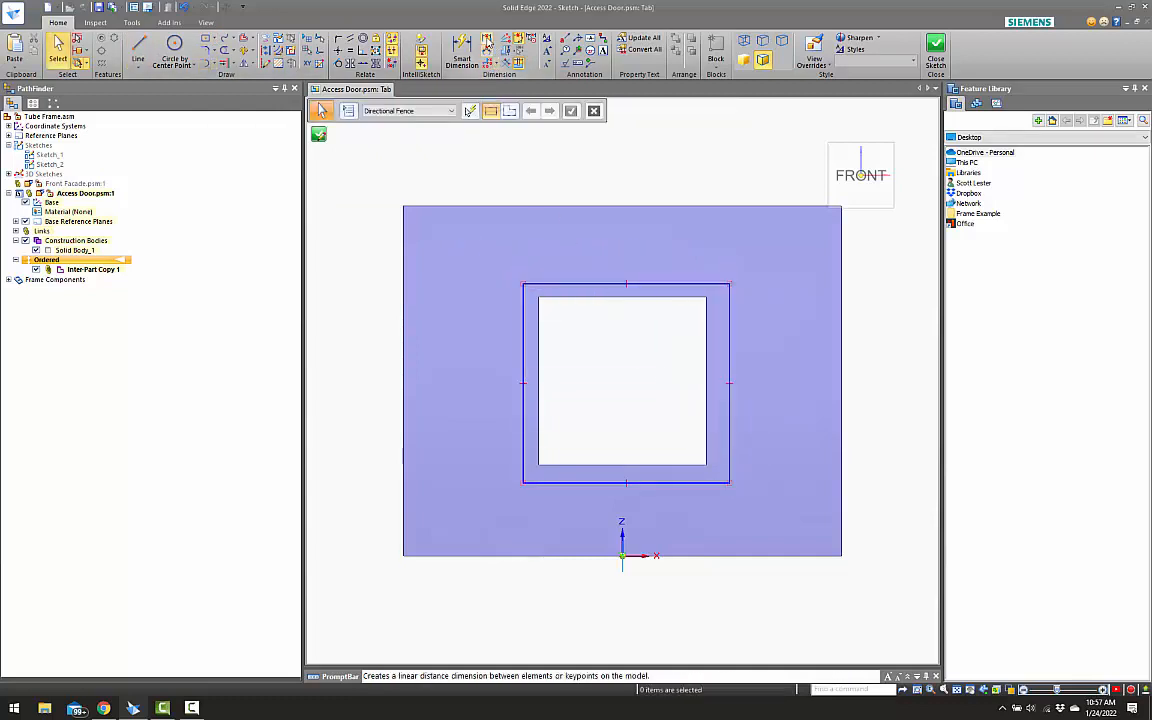
click(572, 285)
click(600, 297)
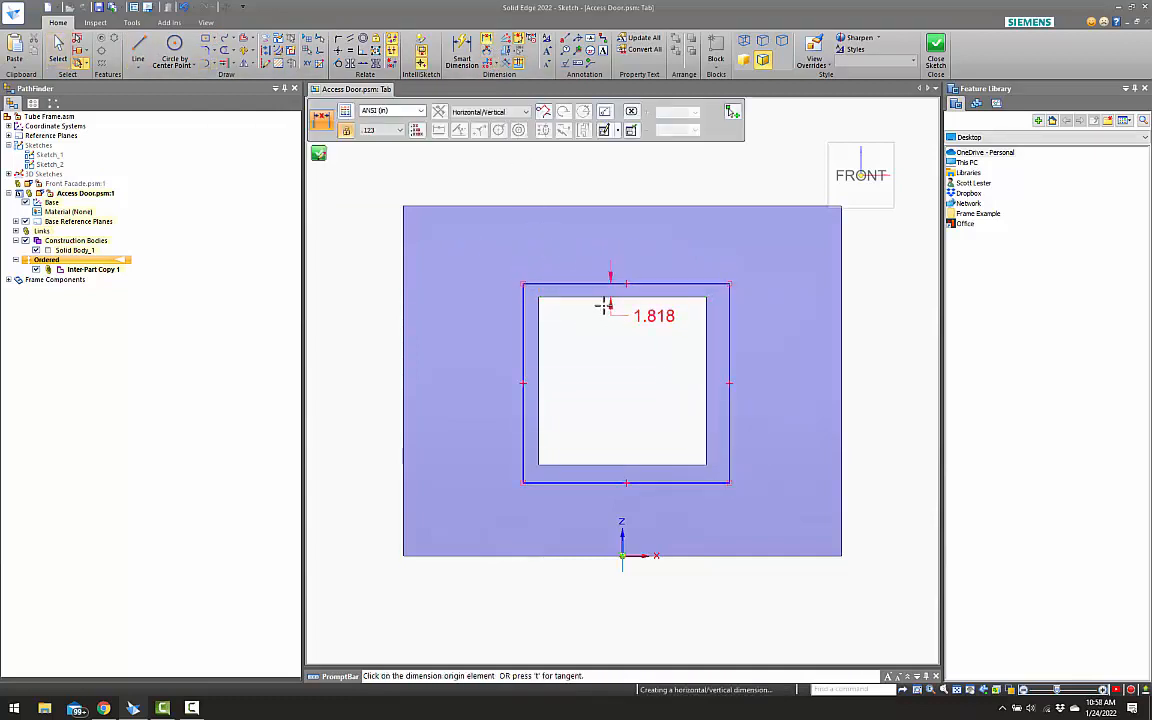
click(604, 301)
text(1)
key(Return)
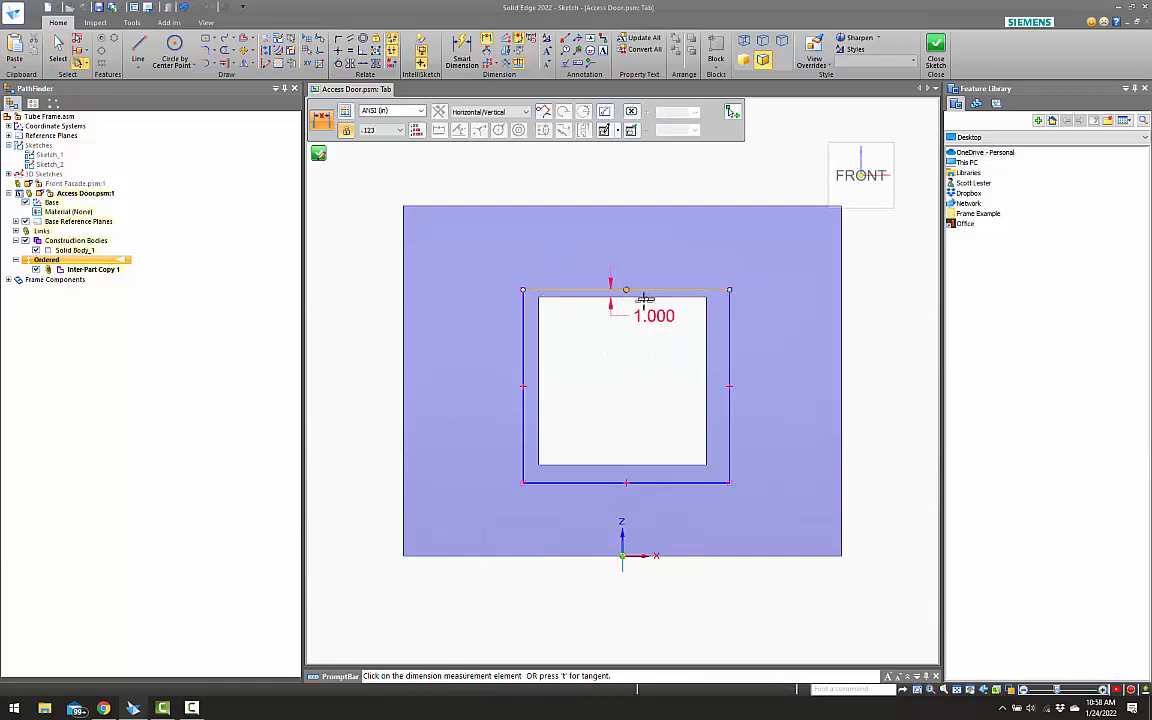
click(729, 330)
click(684, 352)
text(1)
key(Return)
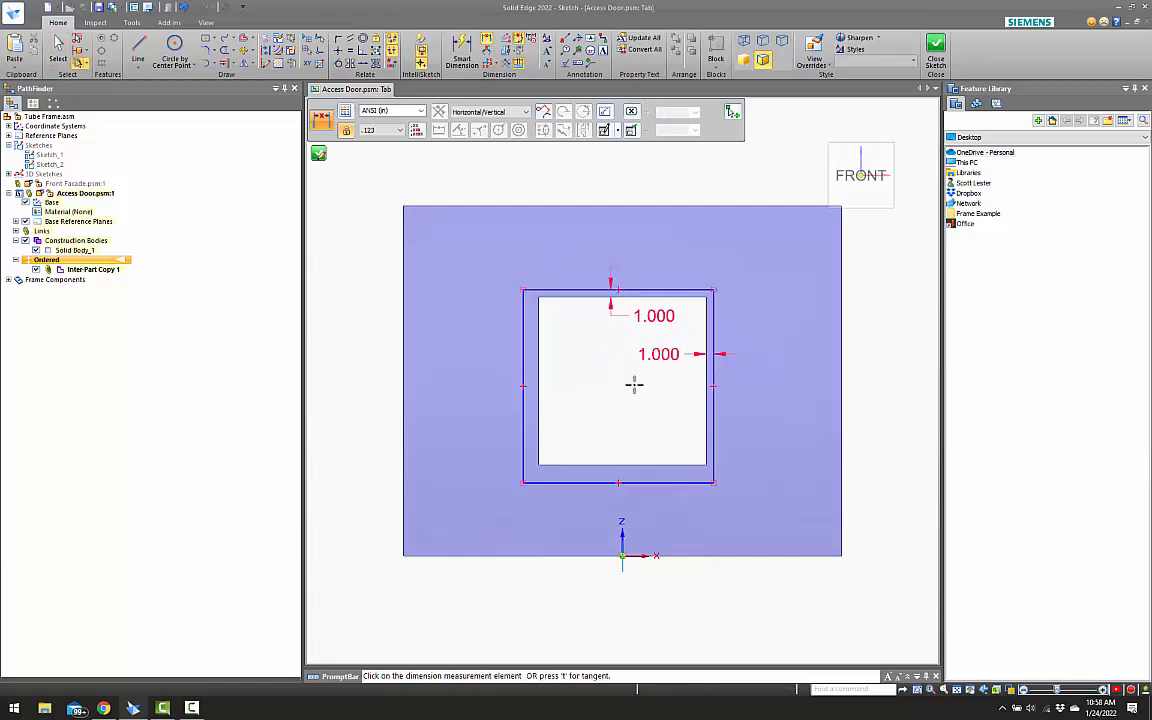
Undo the two offset dimensions and the rectangle
key(Escape)
key(ctrl+z)
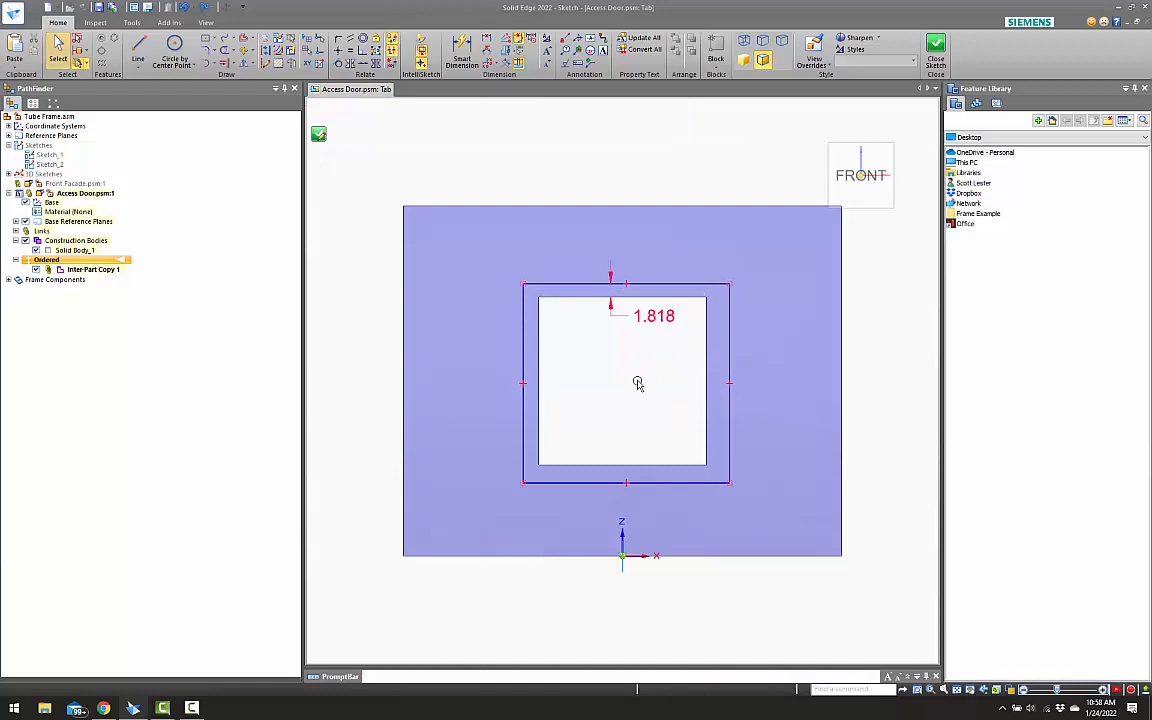
key(Escape)
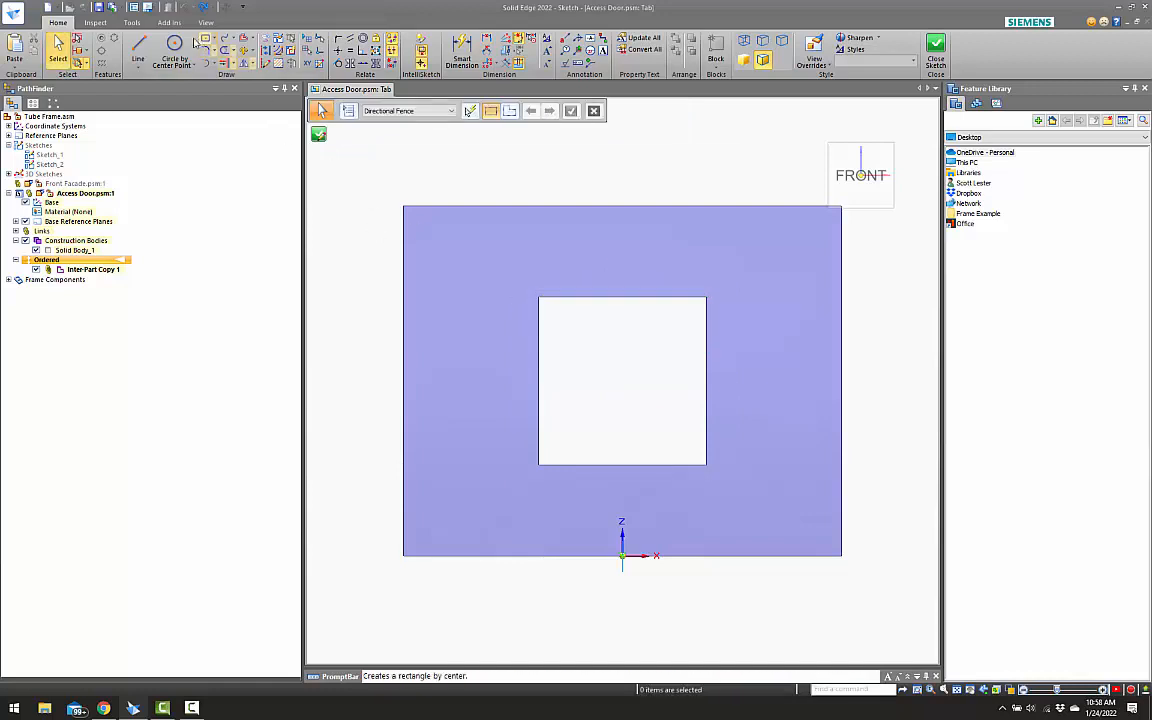
Draw a diagonal from the opening's upper-left corner to its lower-right corner and convert it to construction geometry
click(138, 48)
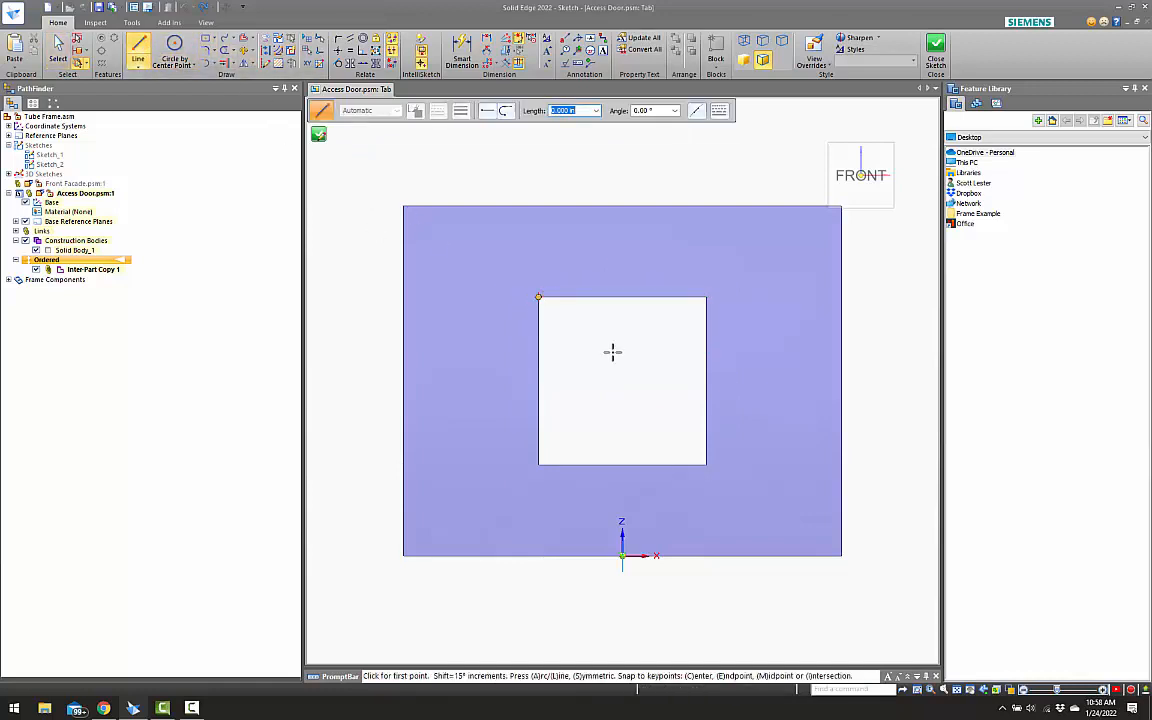
click(538, 297)
click(706, 465)
key(Escape)
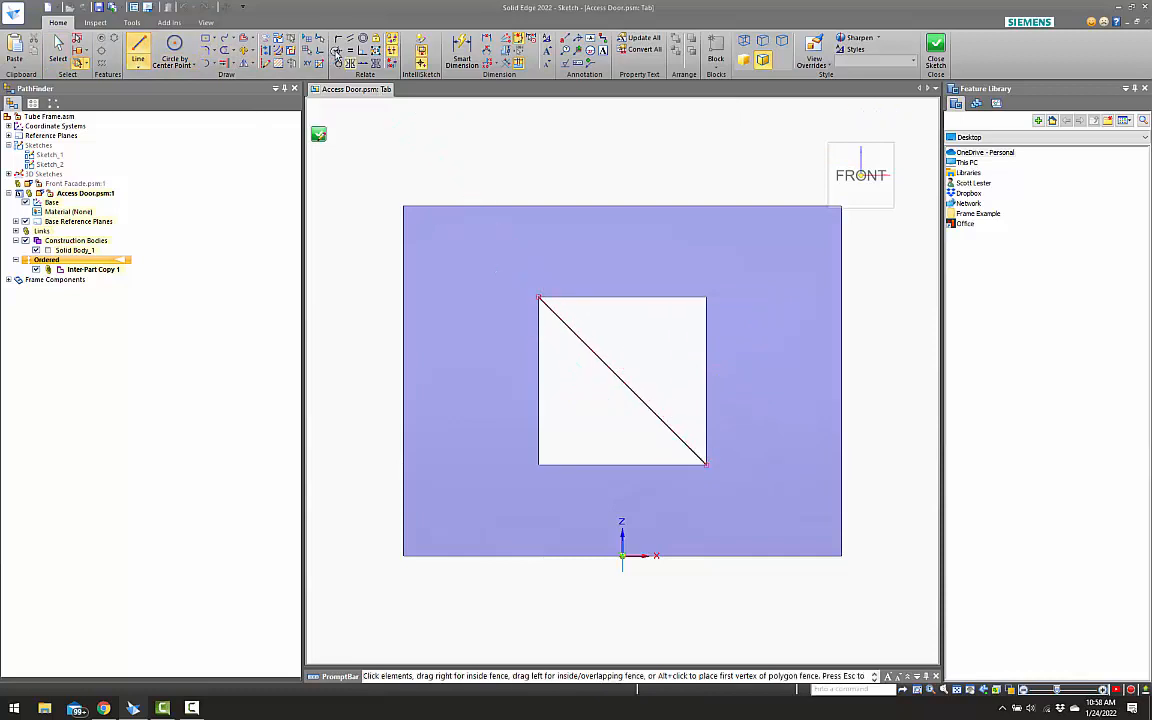
click(336, 51)
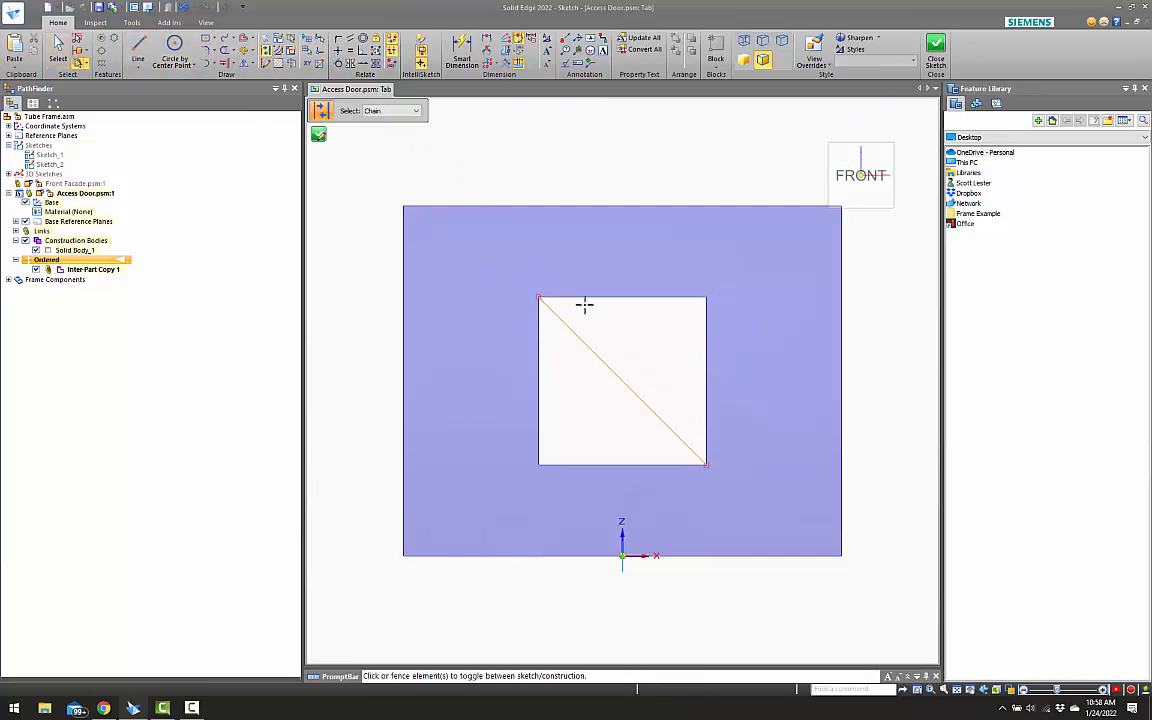
scroll(580, 338, up, 3)
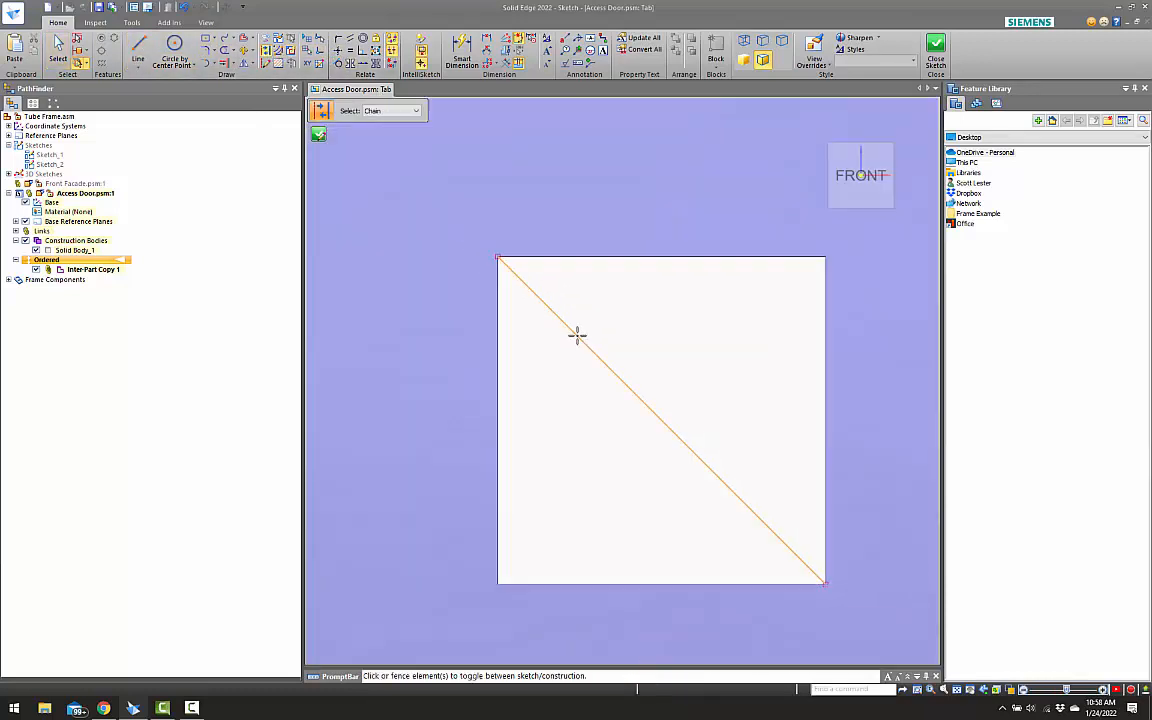
click(577, 335)
key(Escape)
Draw a rectangle by center from the diagonal's midpoint, extending beyond the opening on all four sides
click(206, 39)
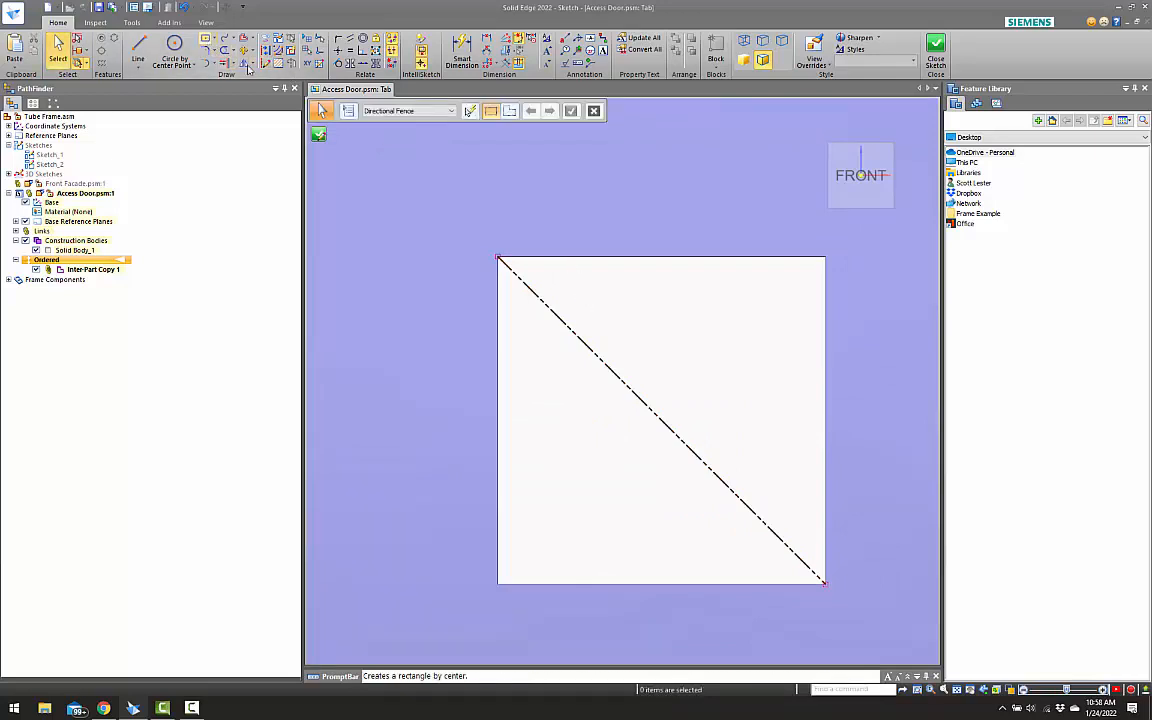
click(660, 420)
scroll(660, 420, down, 3)
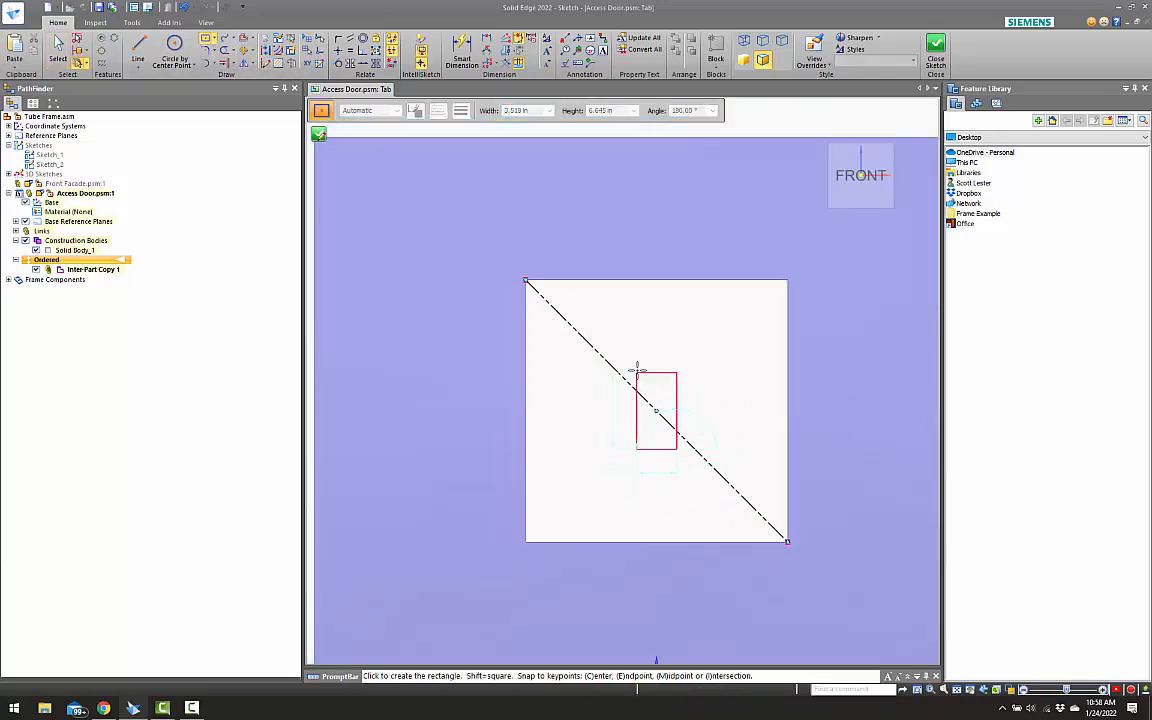
click(782, 535)
Dimension the rectangle's top and left sides 1 in outside the opening's upper-left corner
click(462, 50)
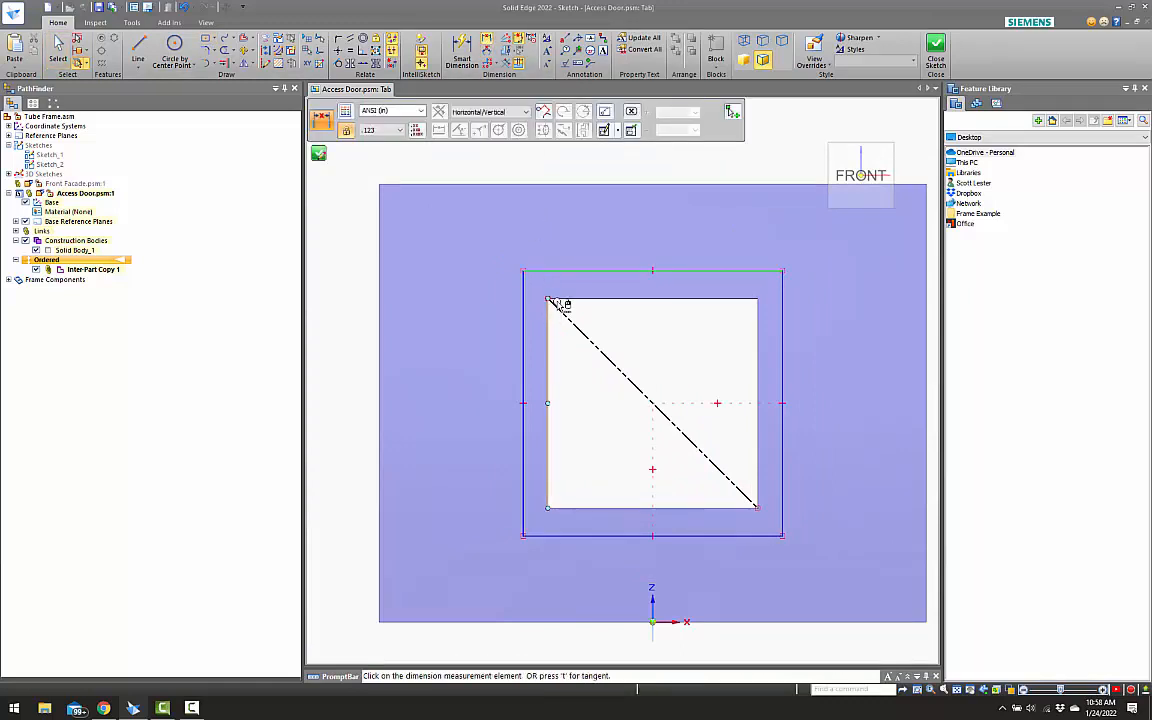
click(549, 299)
click(470, 285)
text(1)
key(Return)
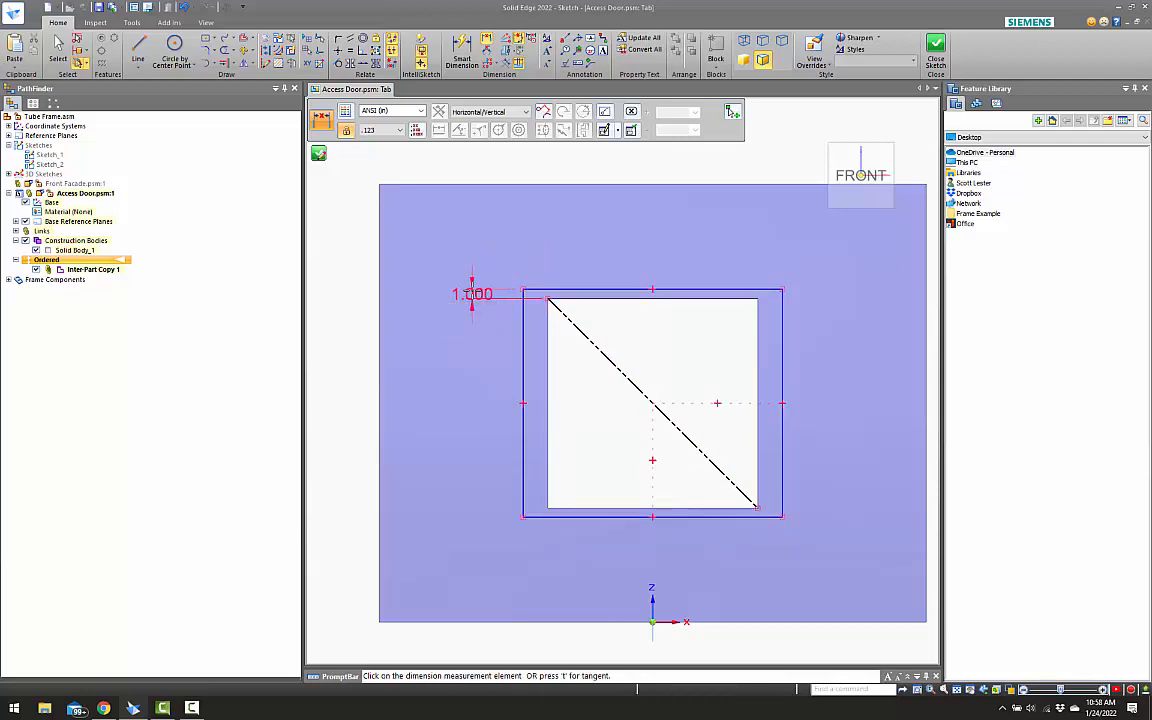
click(548, 301)
click(541, 261)
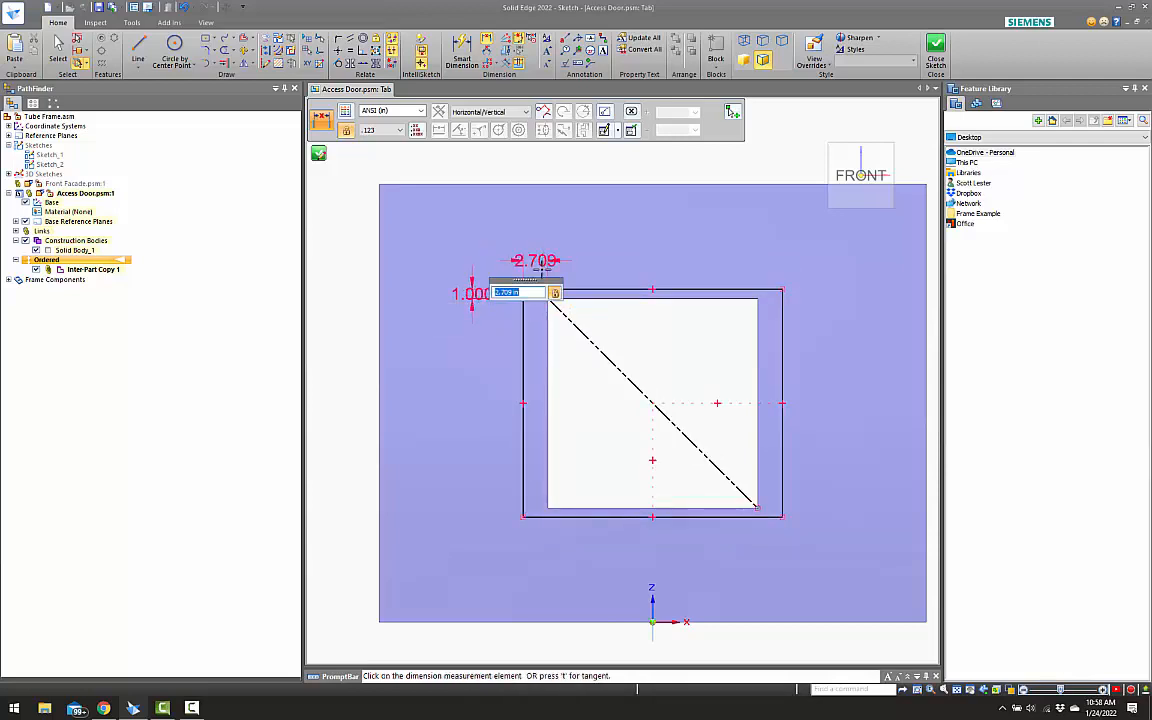
text(1)
key(Return)
key(Escape)
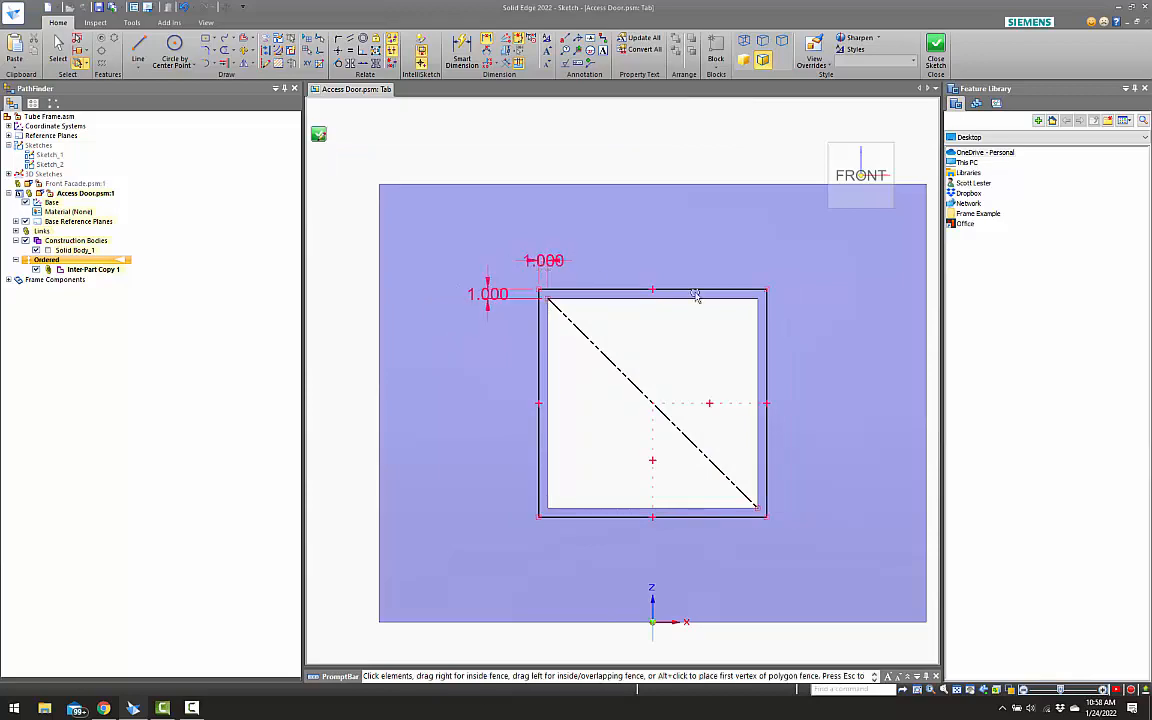
Finish the sketch and create the tab outward from the facade's front face, then return to the Tube Frame assembly
click(935, 50)
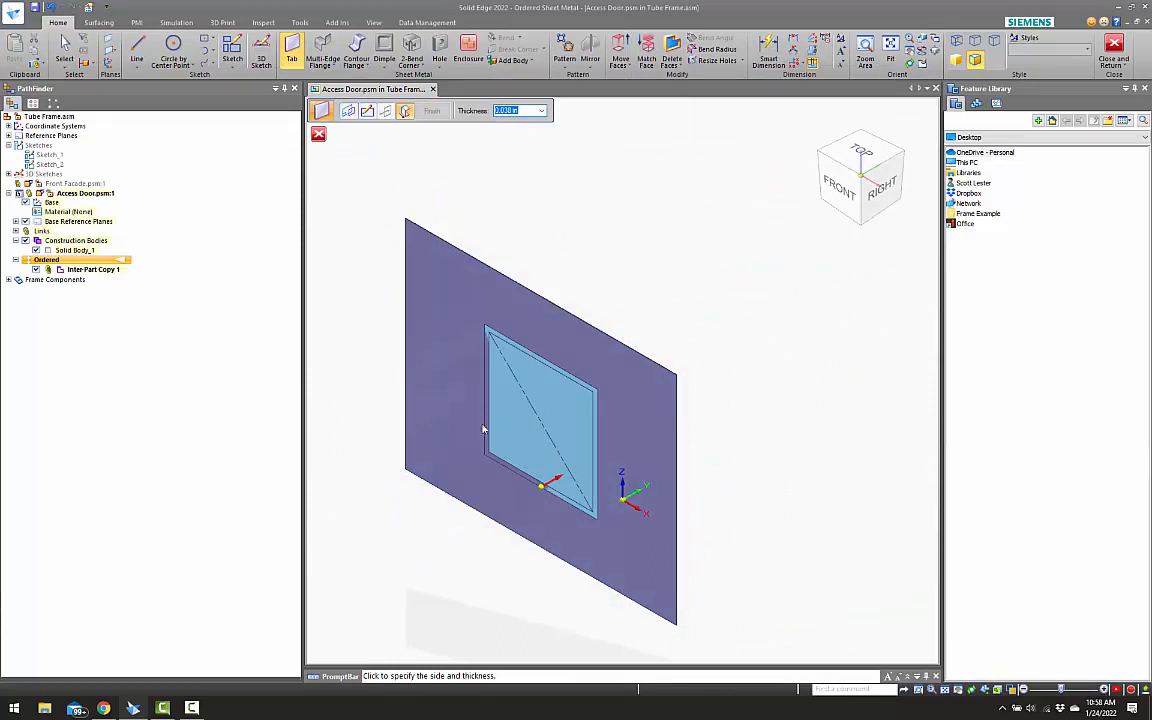
click(401, 510)
click(431, 110)
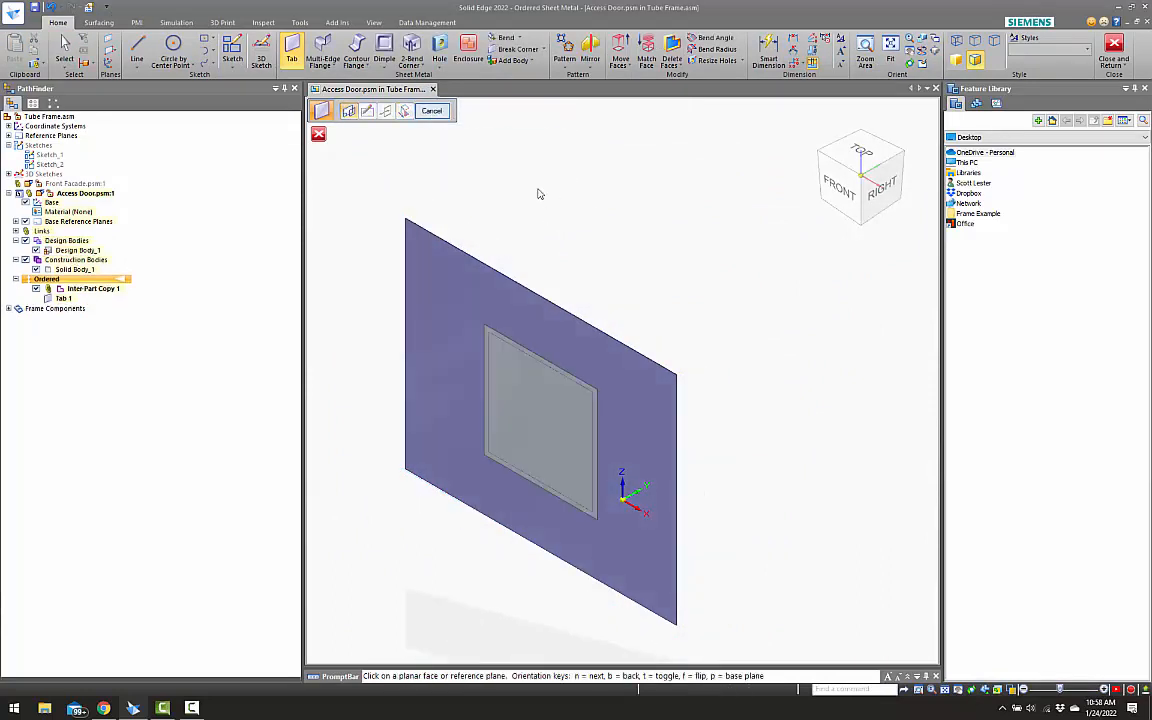
key(Escape)
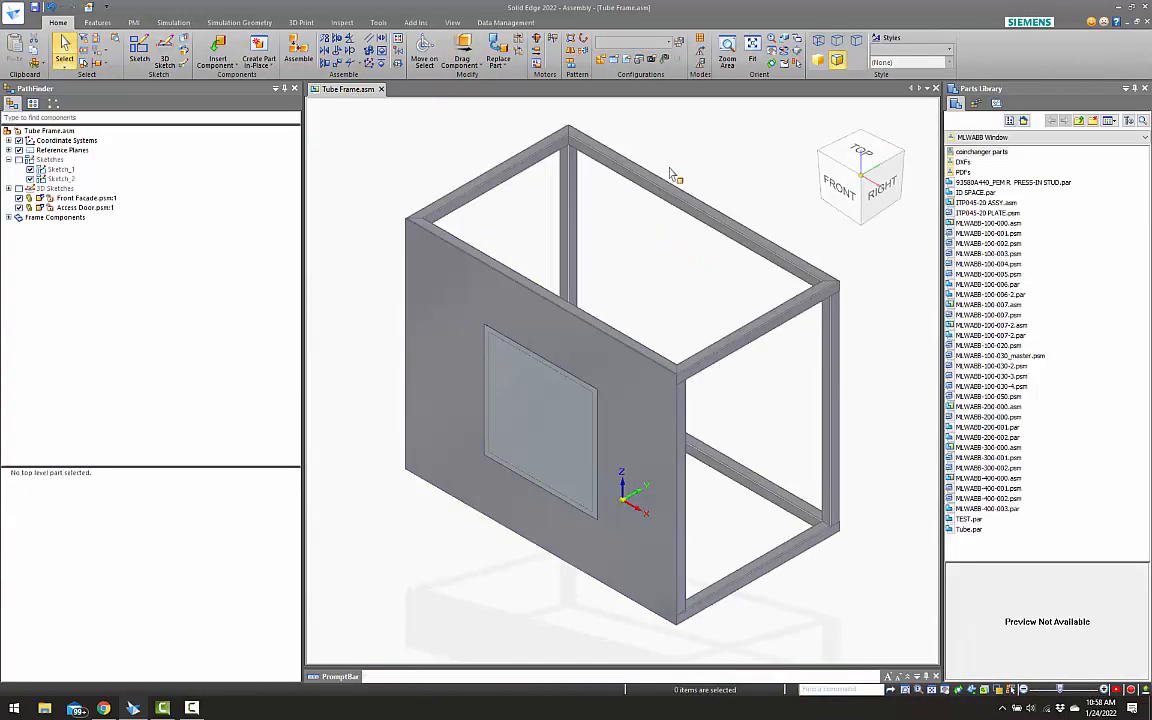
Bring up the available component commands for the access door in the assembly
right_click(543, 400)
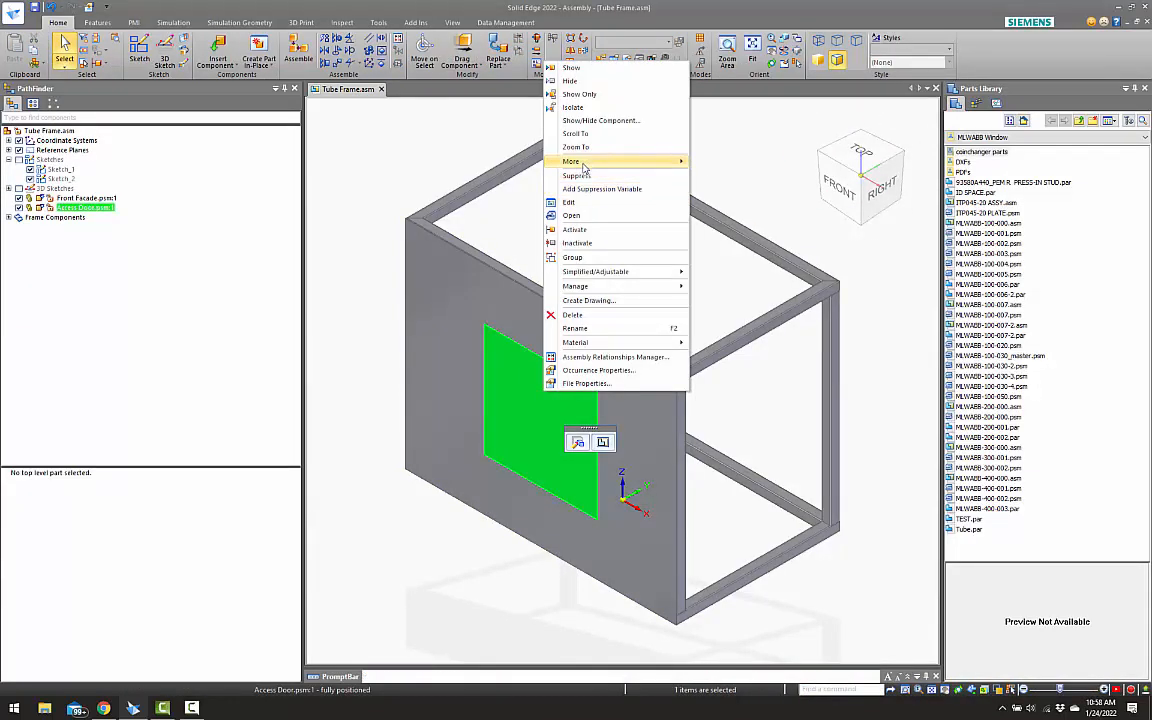
Open the Access Door part in its own window, saving its pending changes, and assign 304 STAINLESS STEEL as its material
click(578, 215)
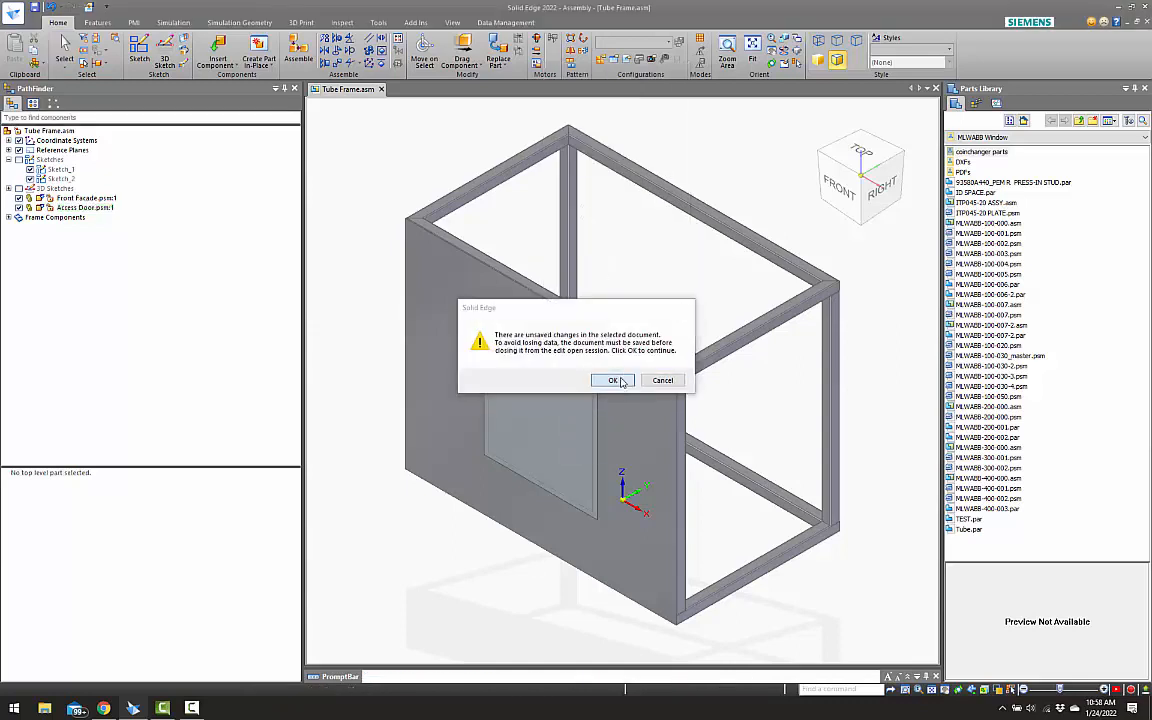
click(618, 380)
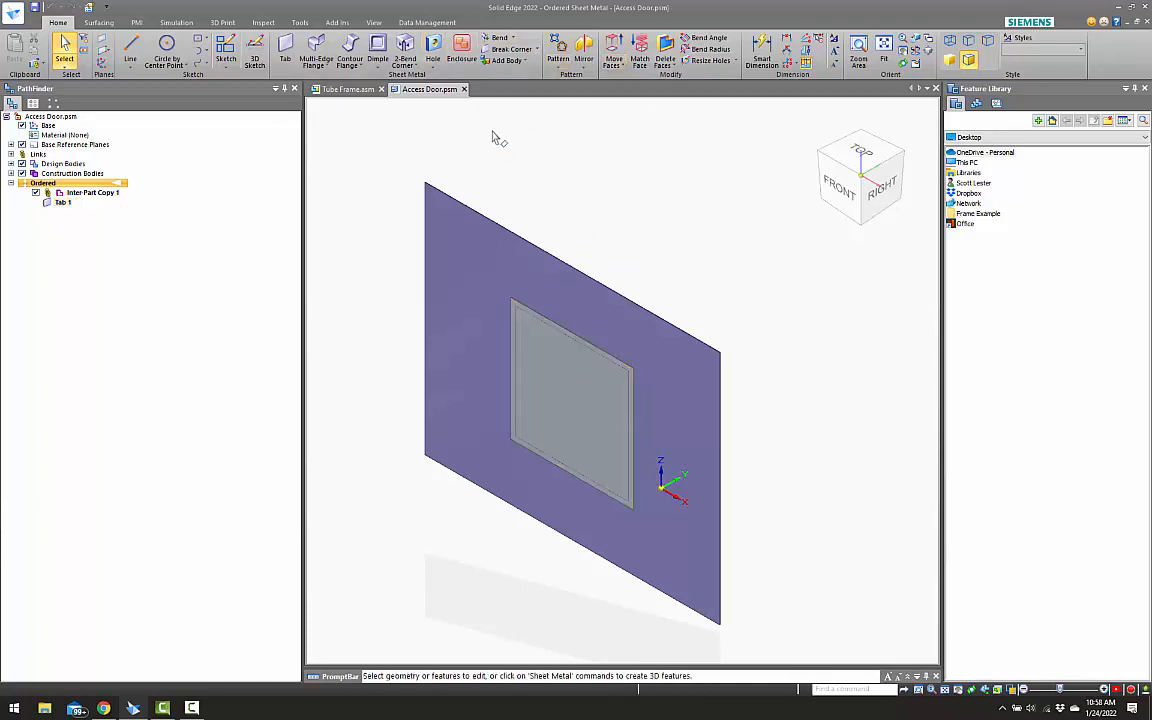
right_click(66, 135)
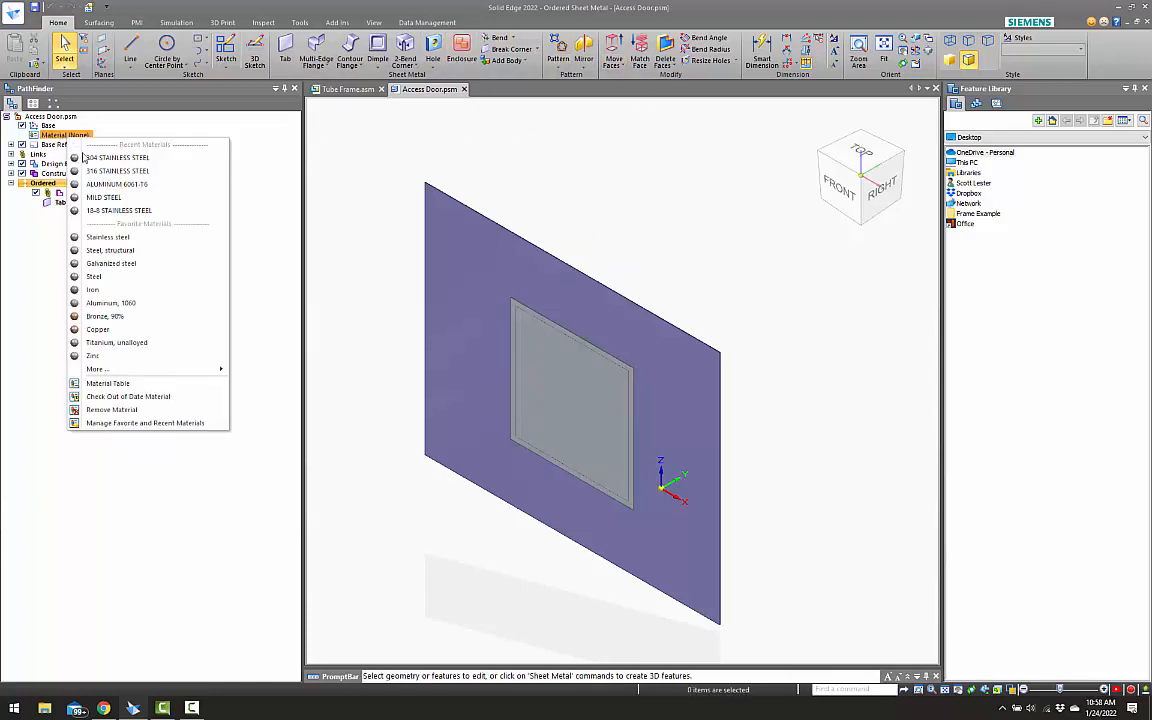
click(120, 147)
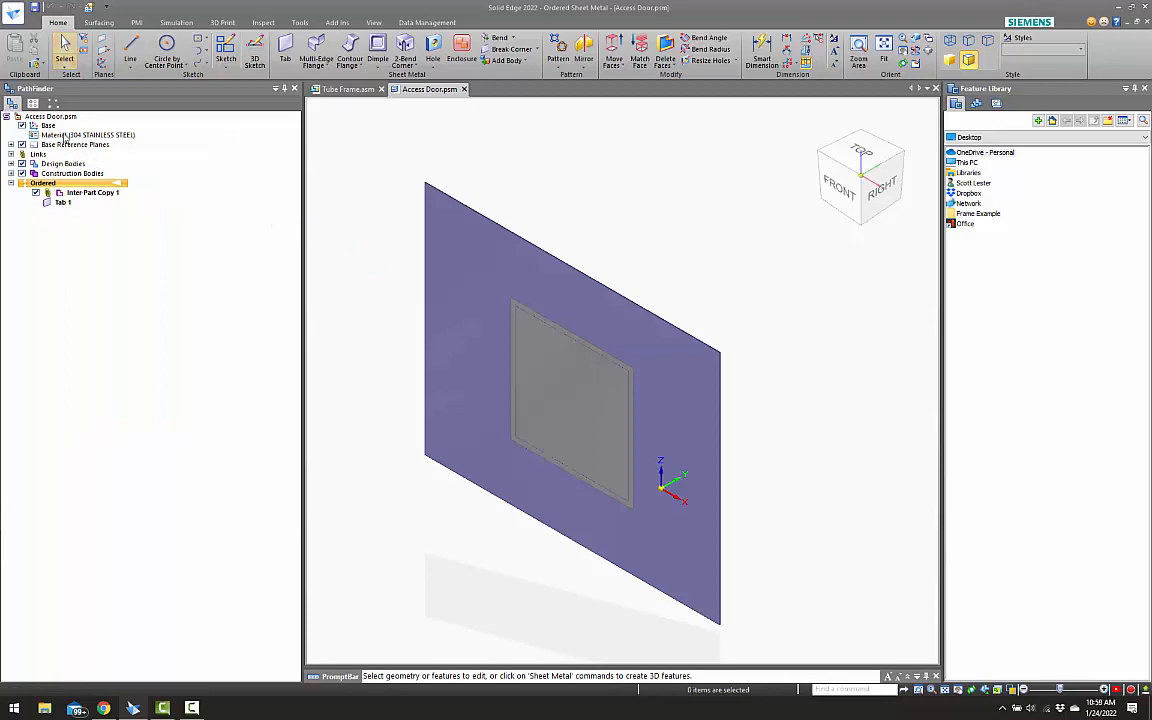
Set the Access Door's sheet metal gage to 14 gage in the Material Table and apply it to the model
right_click(66, 135)
click(150, 391)
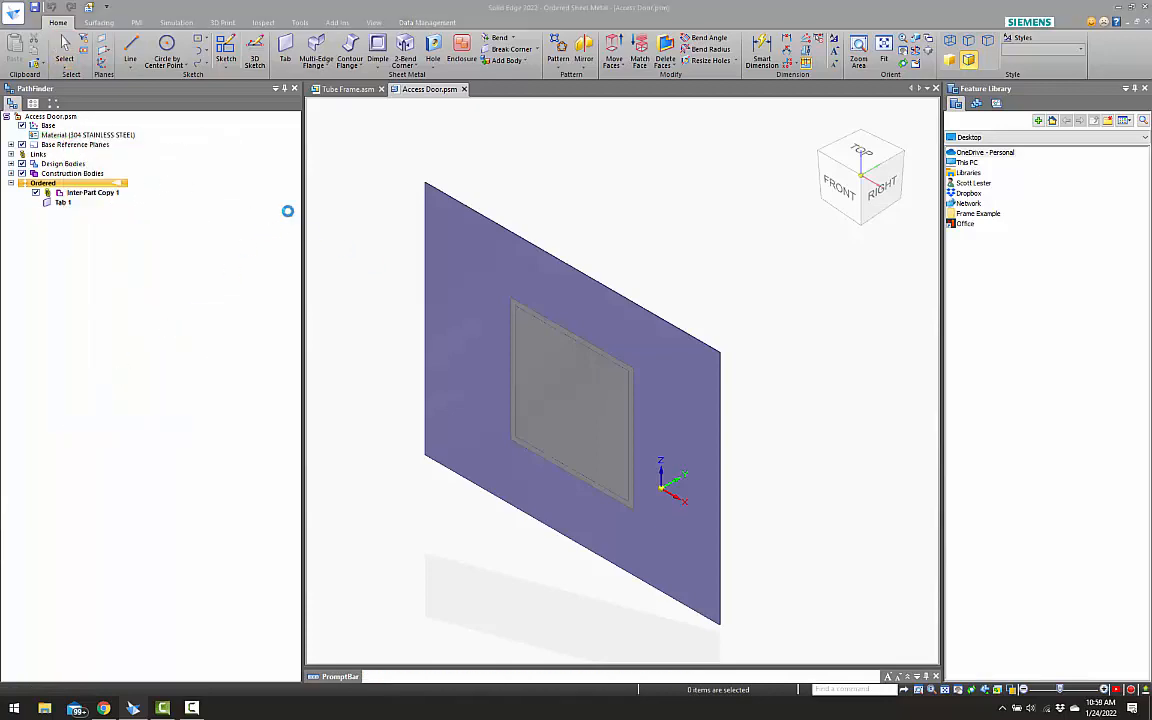
click(431, 167)
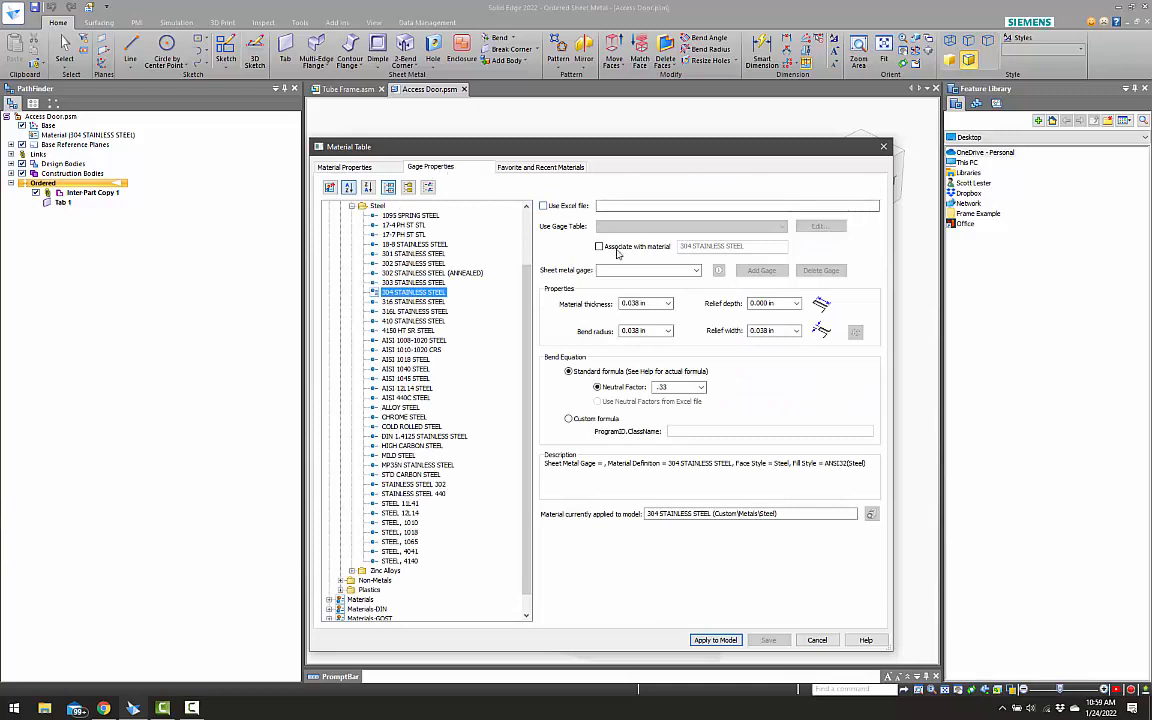
click(697, 274)
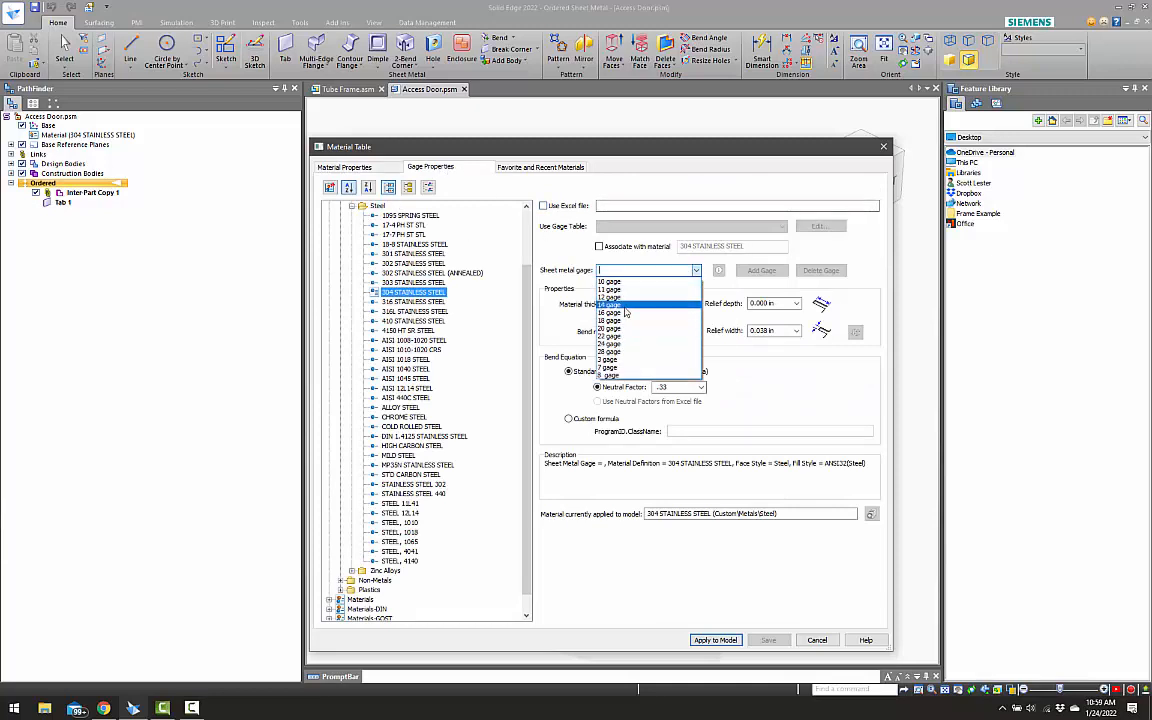
click(640, 301)
click(716, 640)
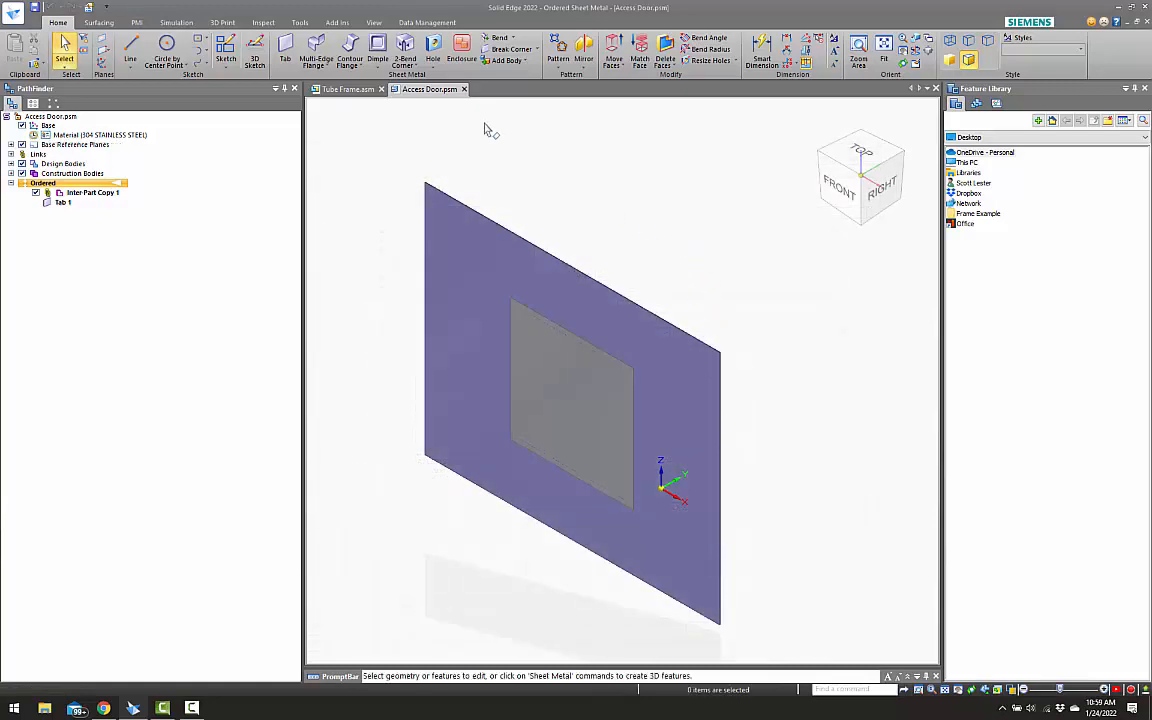
Close the Access Door part and edit it in place within the Tube Frame assembly, viewed from the front
click(465, 89)
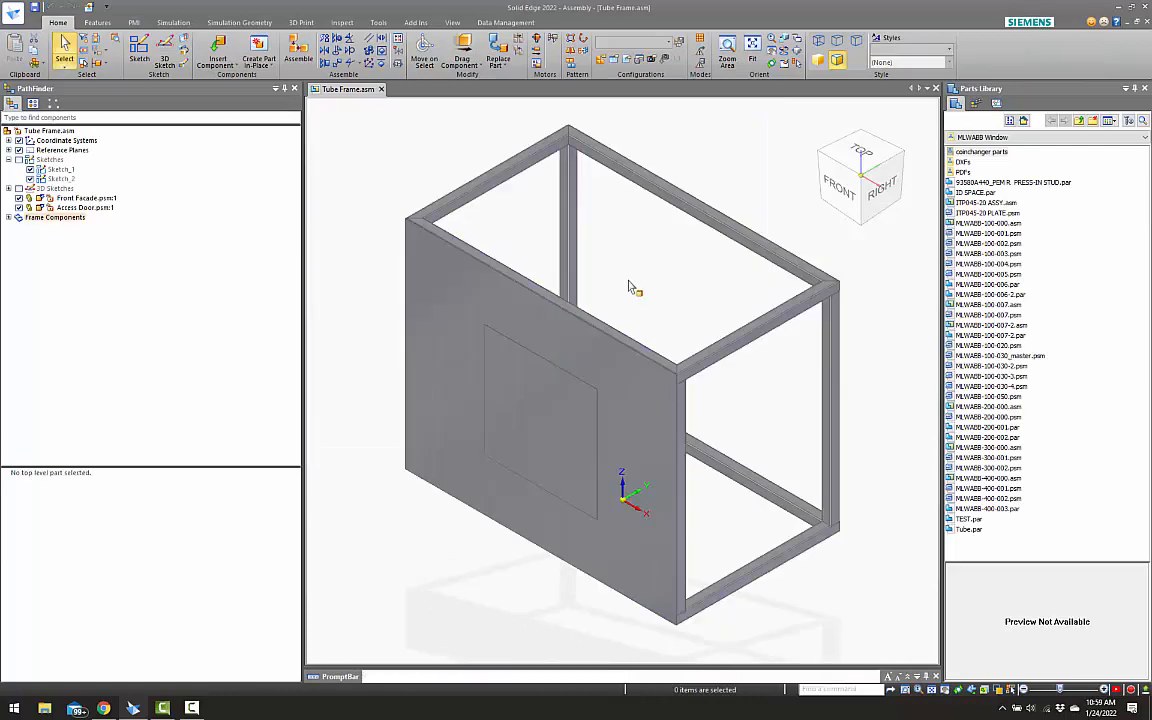
middle_drag(628, 287, 690, 337)
key(ctrl+f)
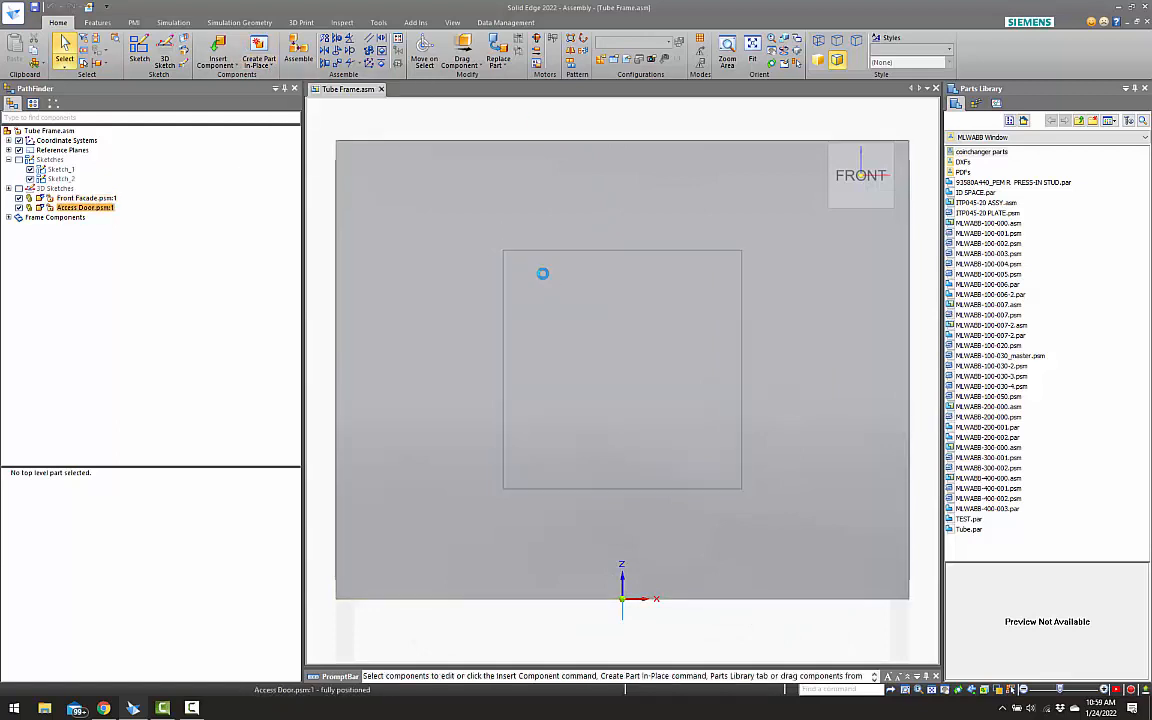
right_click(543, 277)
click(577, 418)
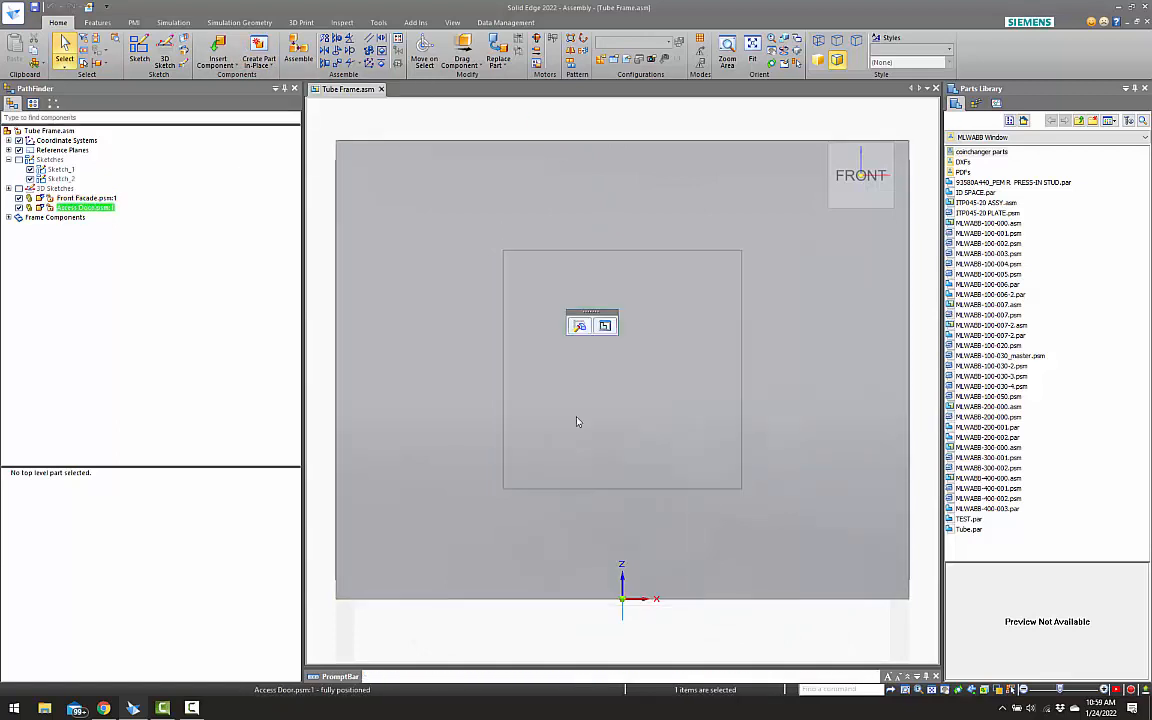
scroll(561, 399, down, 4)
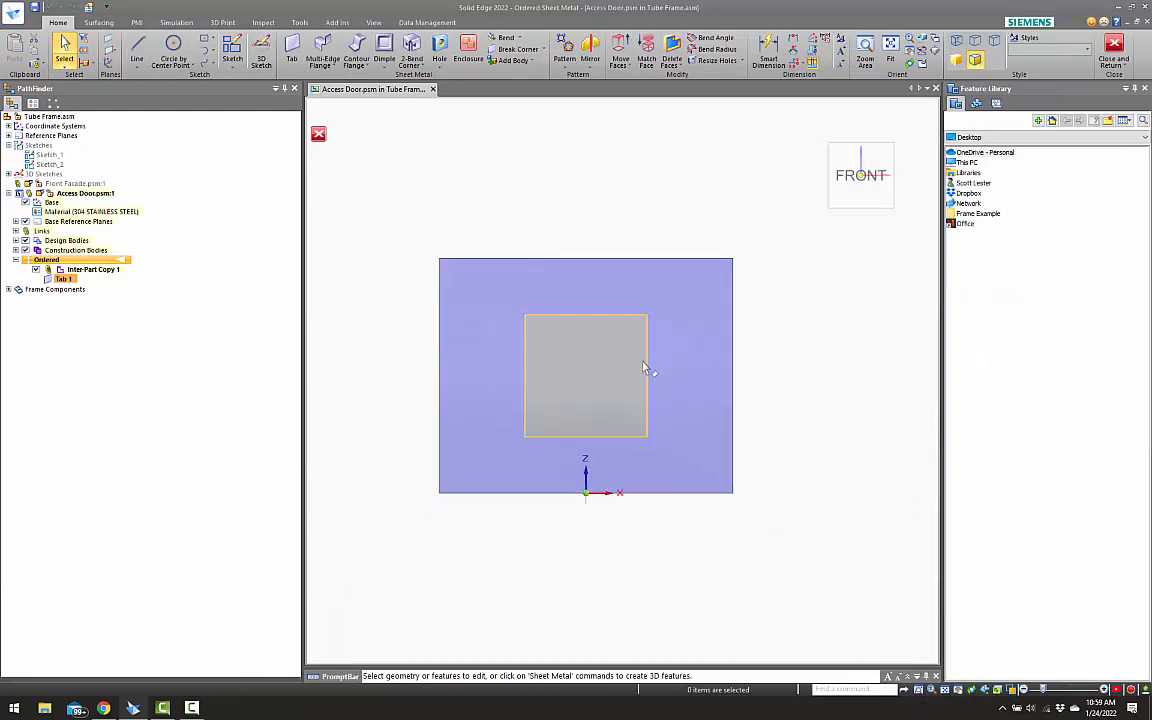
middle_drag(645, 368, 505, 400)
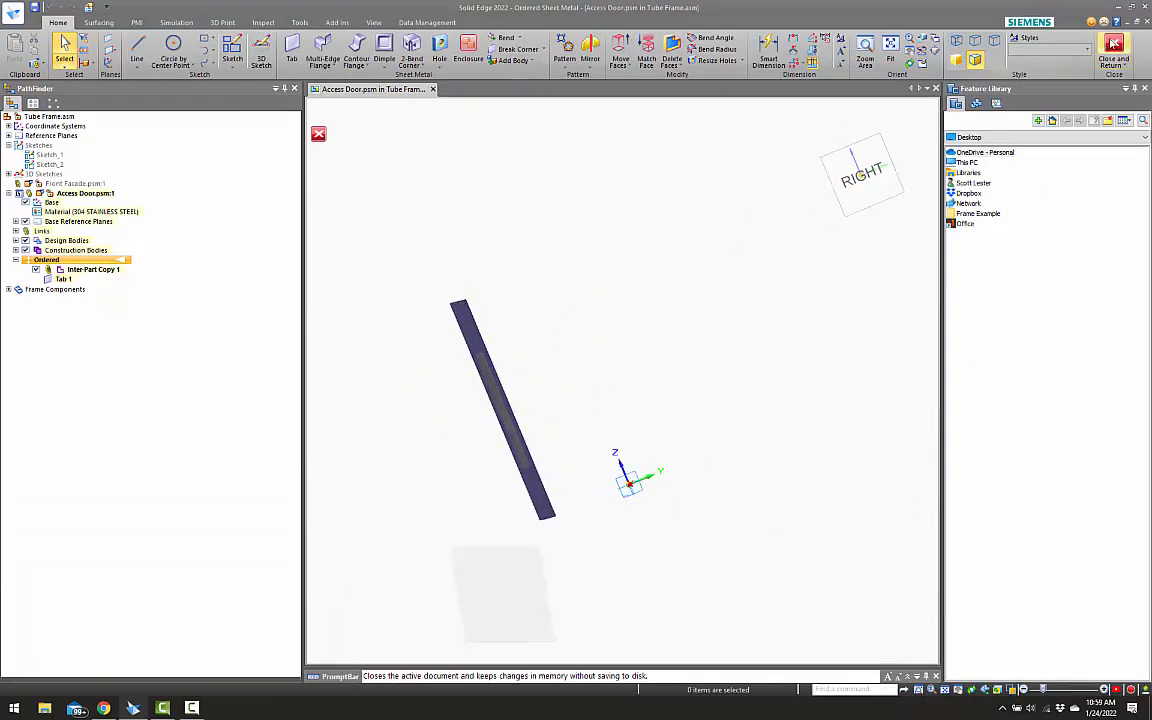
key(ctrl+f)
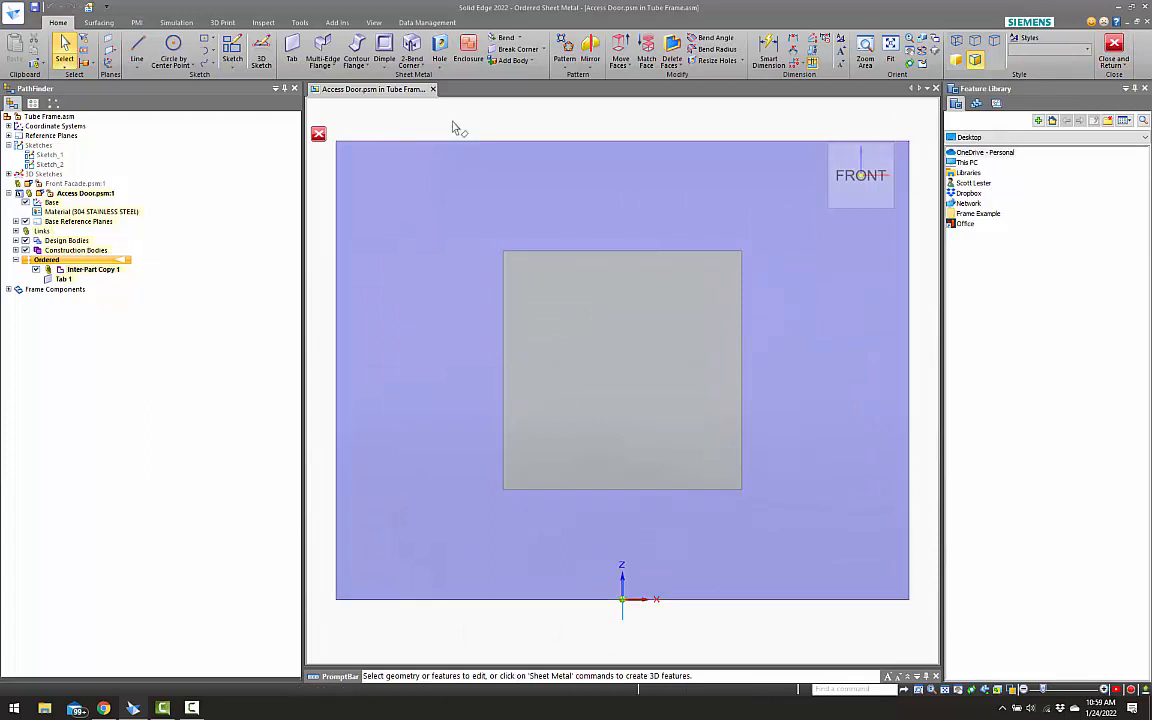
click(440, 44)
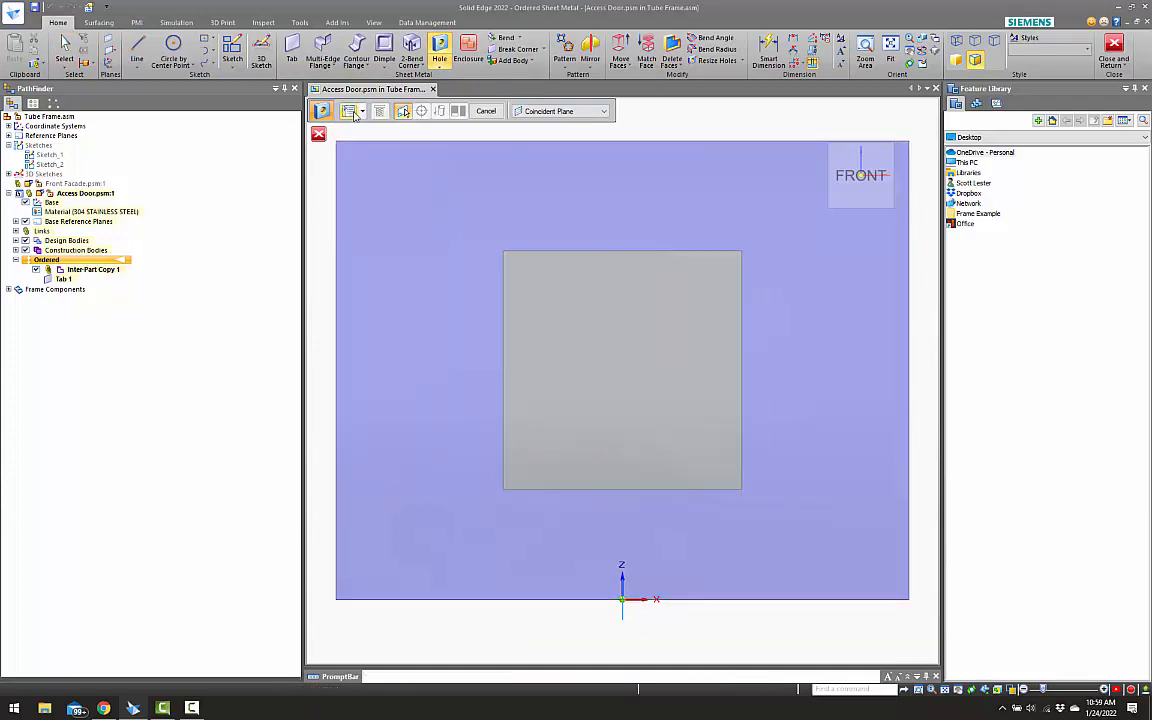
click(473, 178)
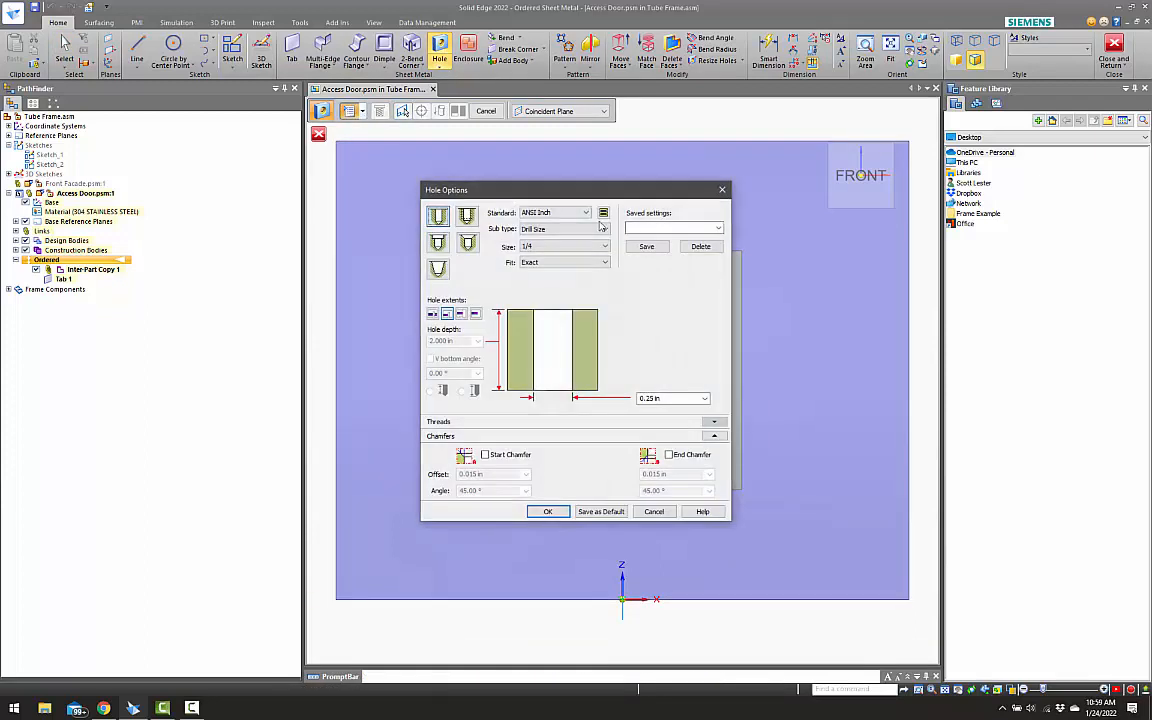
click(541, 229)
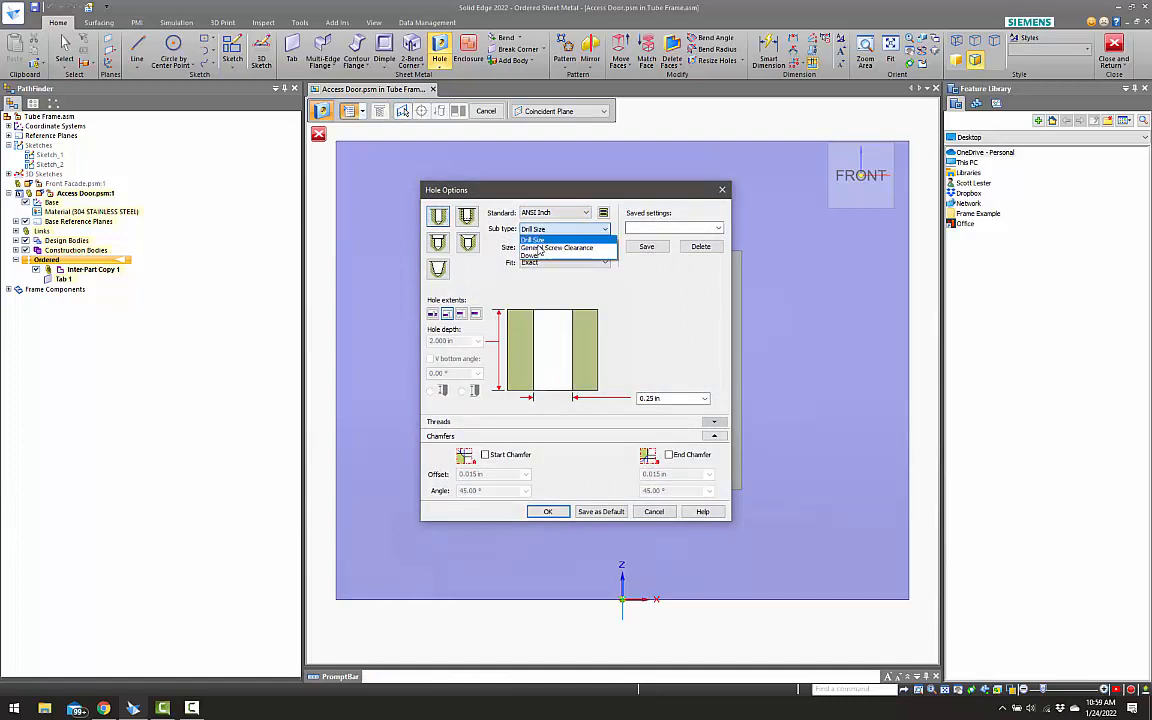
click(541, 245)
click(540, 248)
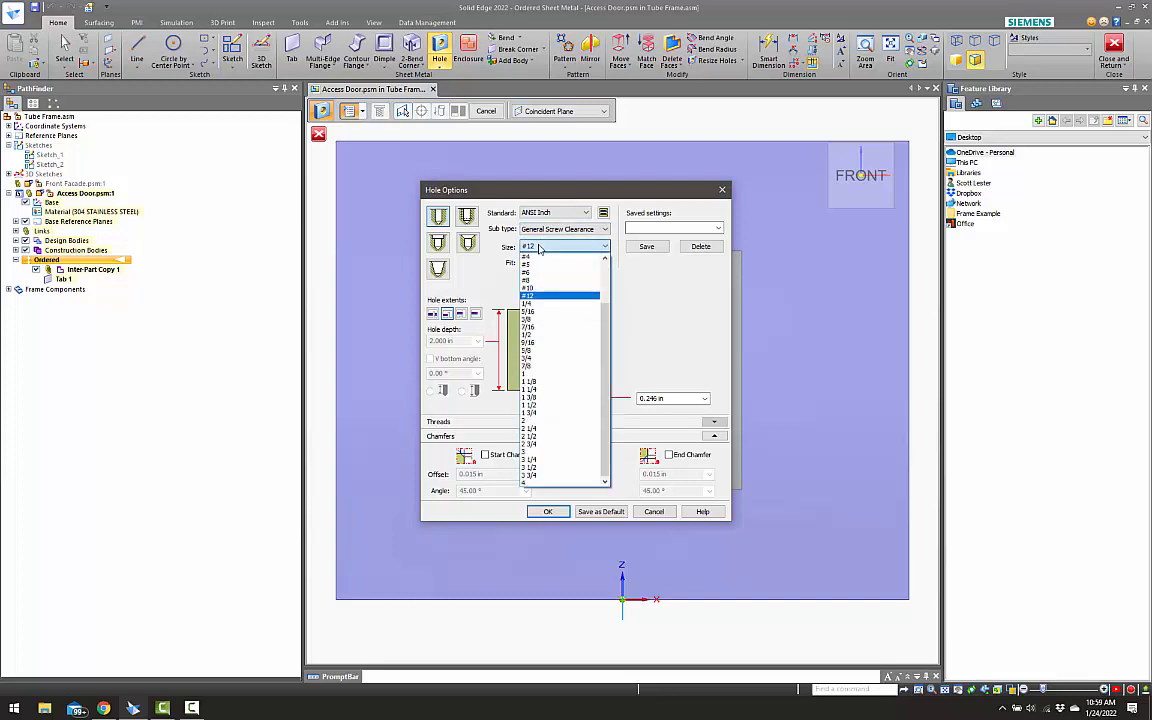
click(540, 248)
click(540, 248)
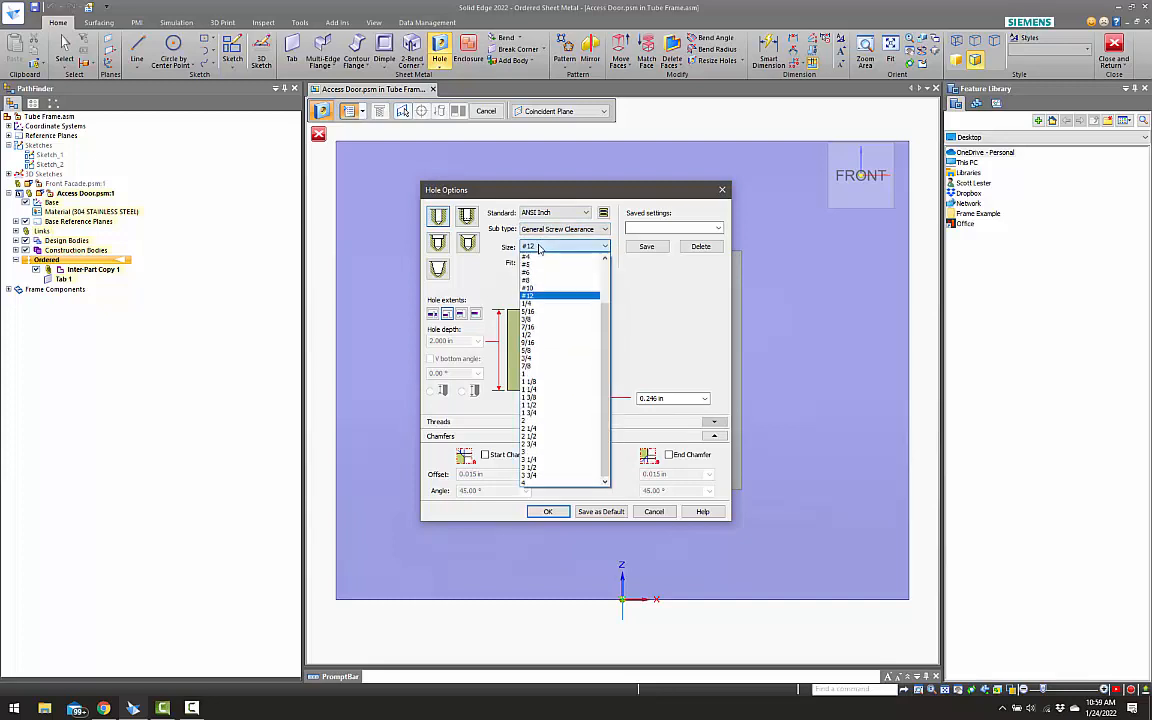
click(537, 302)
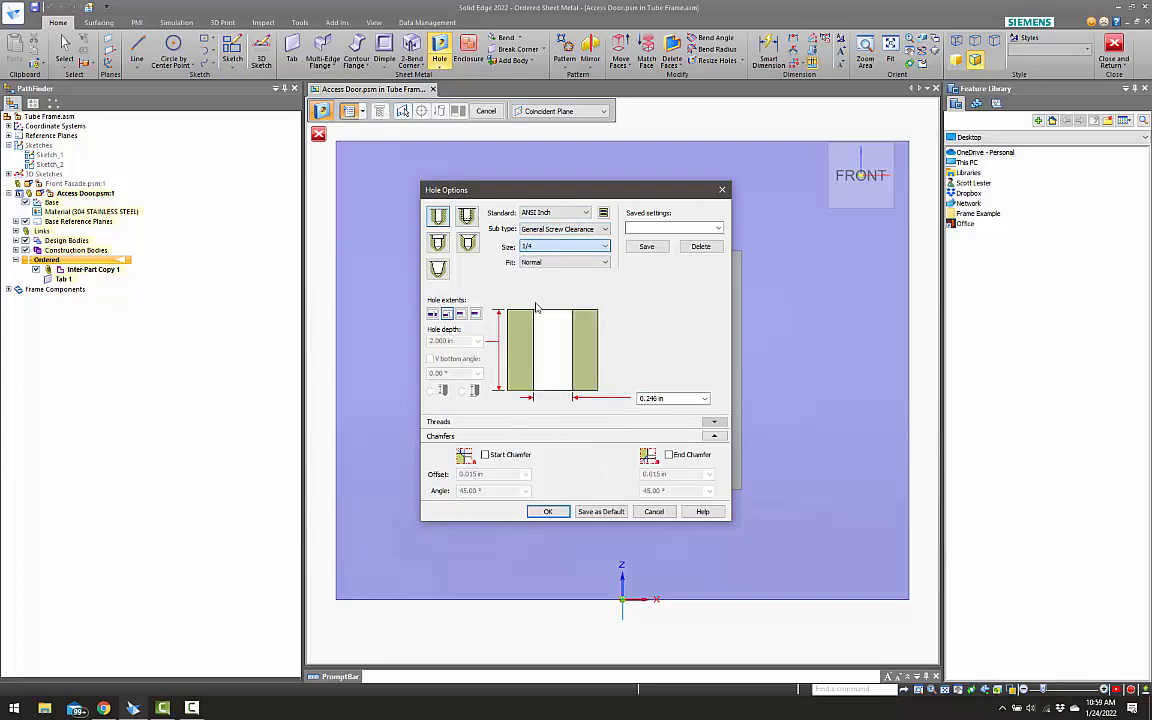
click(541, 248)
scroll(545, 270, up, 3)
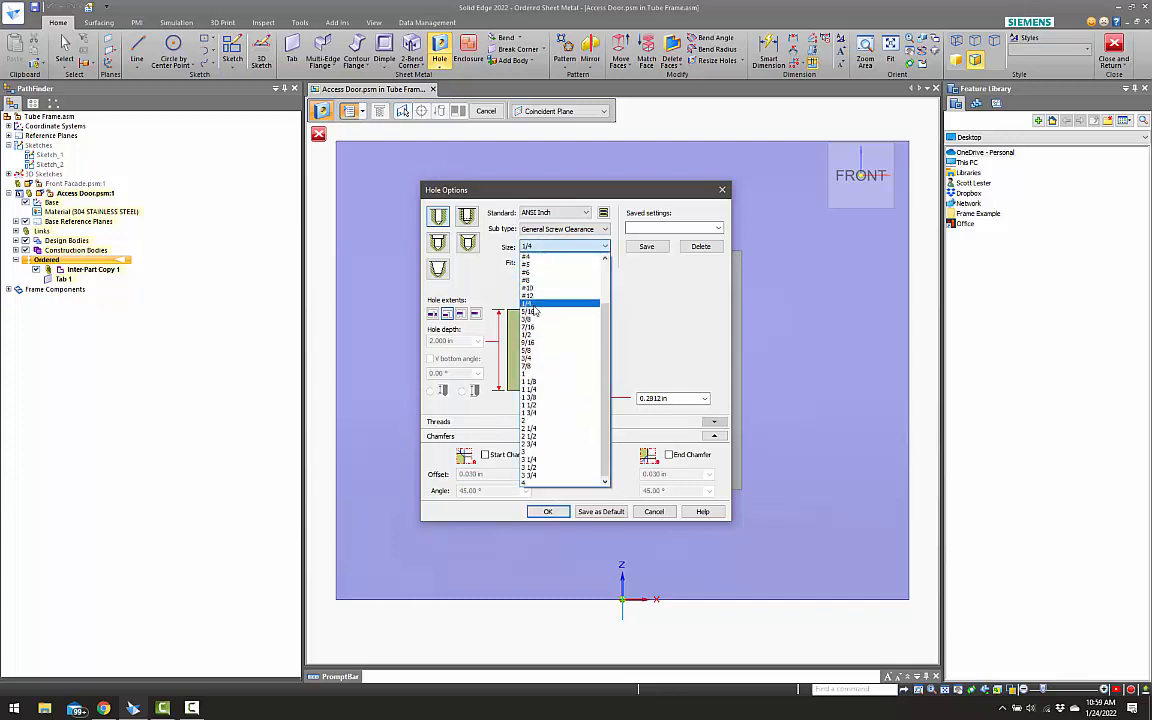
click(550, 290)
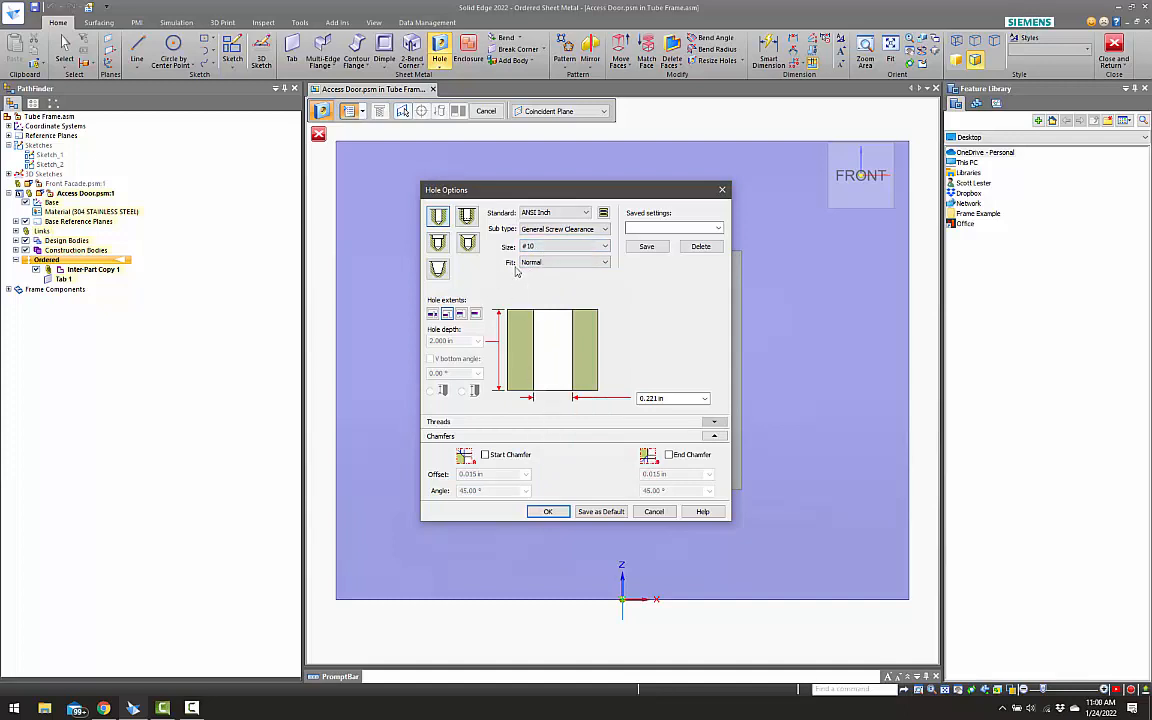
click(549, 512)
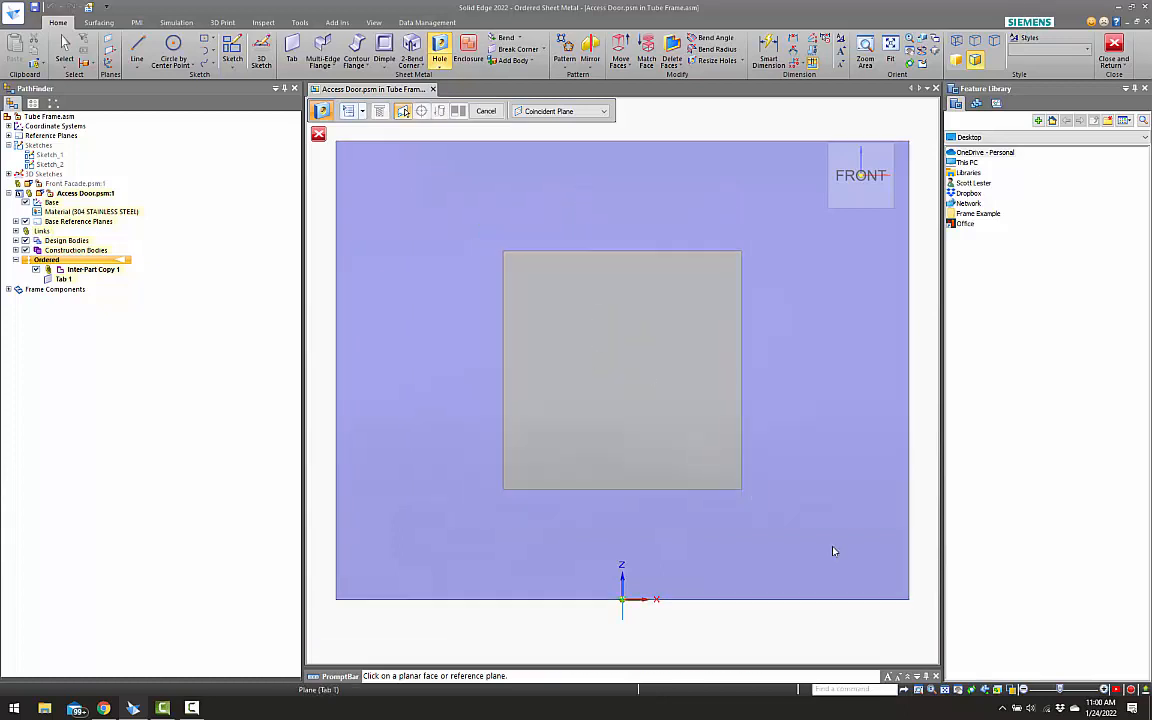
Change the view style from shaded to wireframe with visible and hidden edges, and leave the Hole command
click(1013, 690)
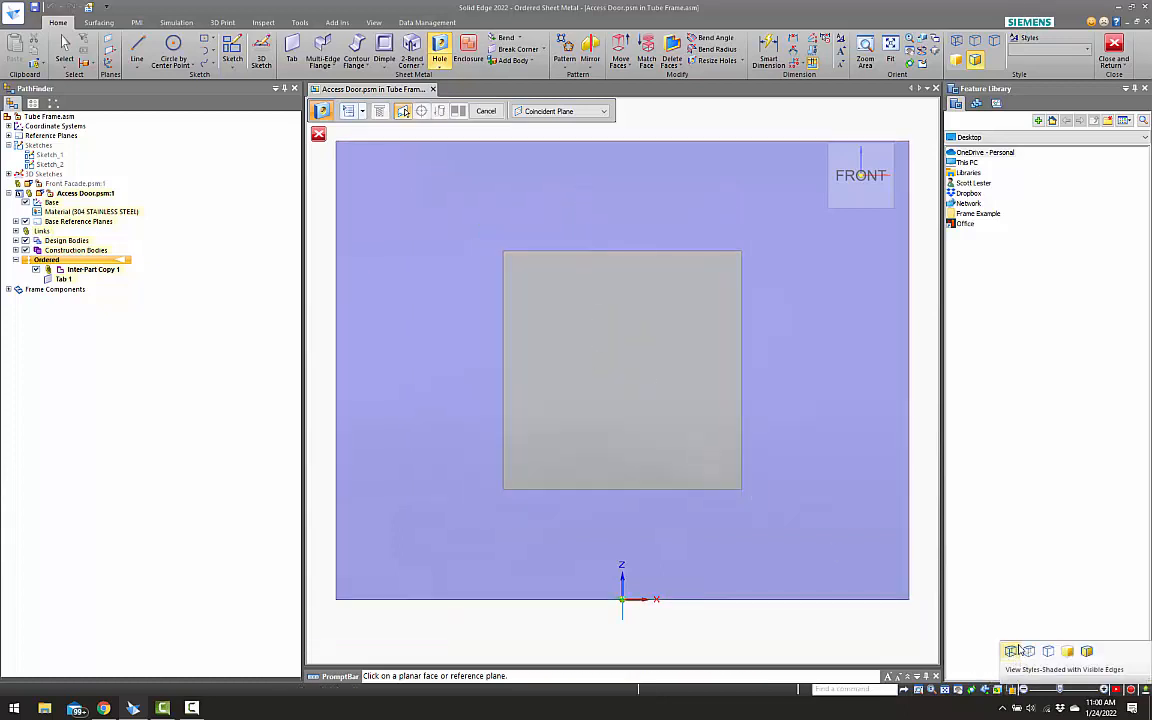
click(1011, 651)
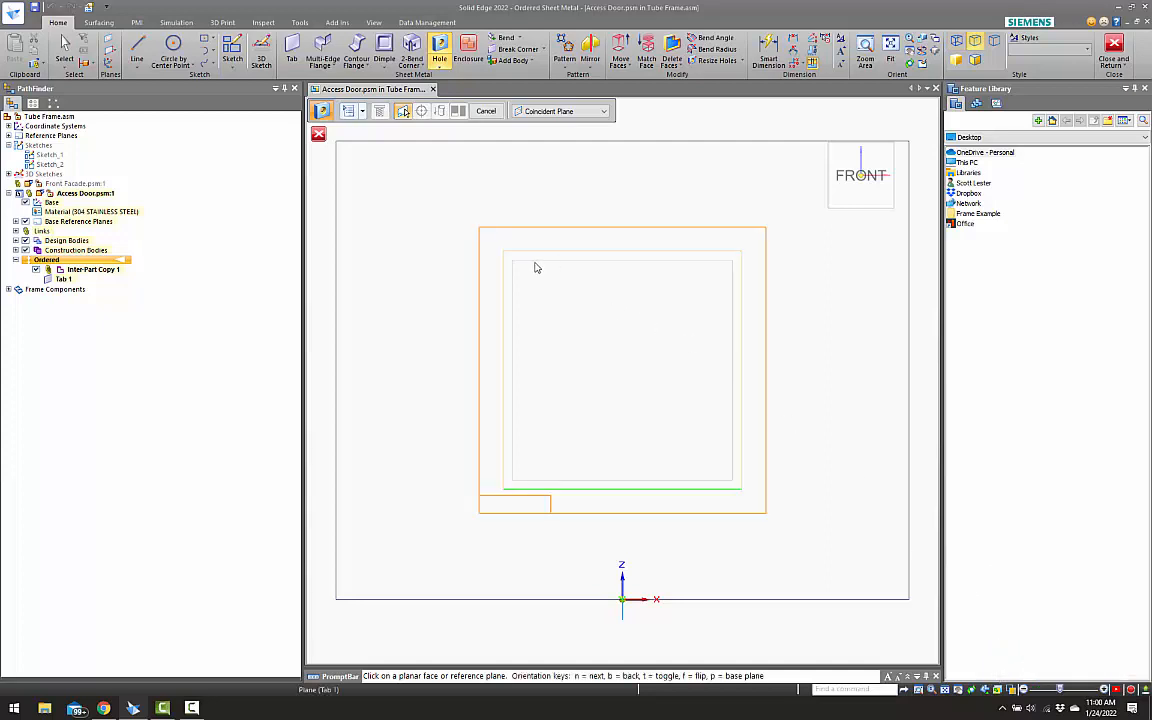
scroll(648, 268, up, 4)
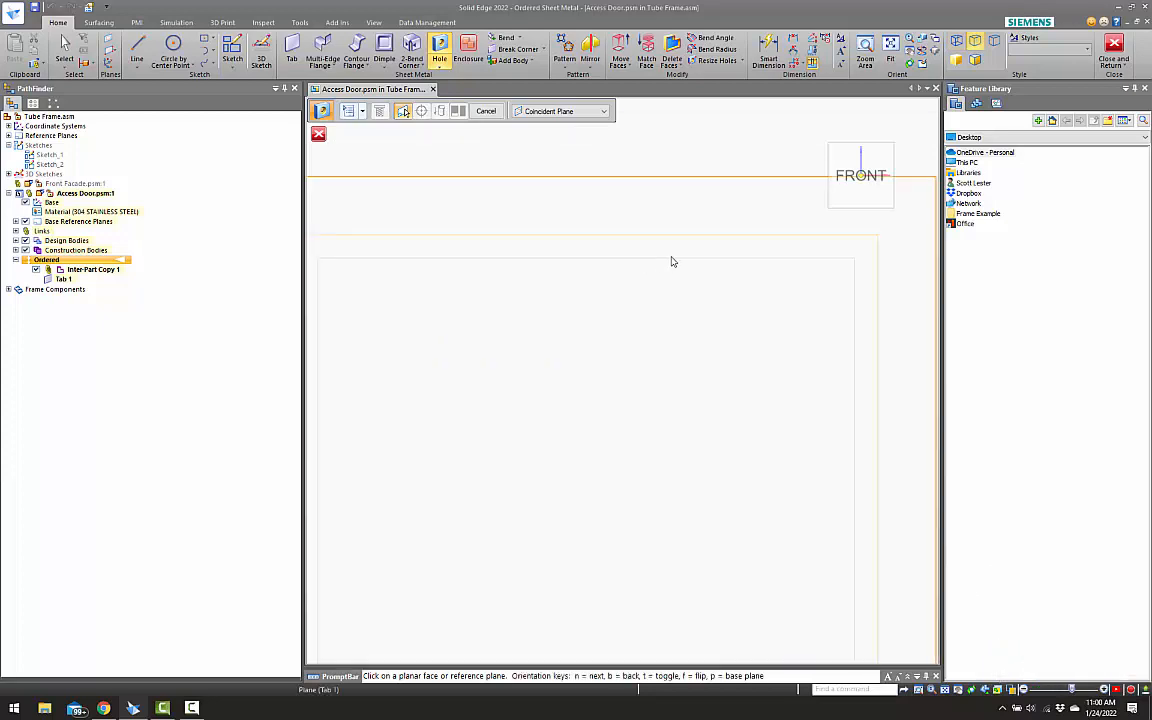
scroll(671, 260, down, 3)
key(Escape)
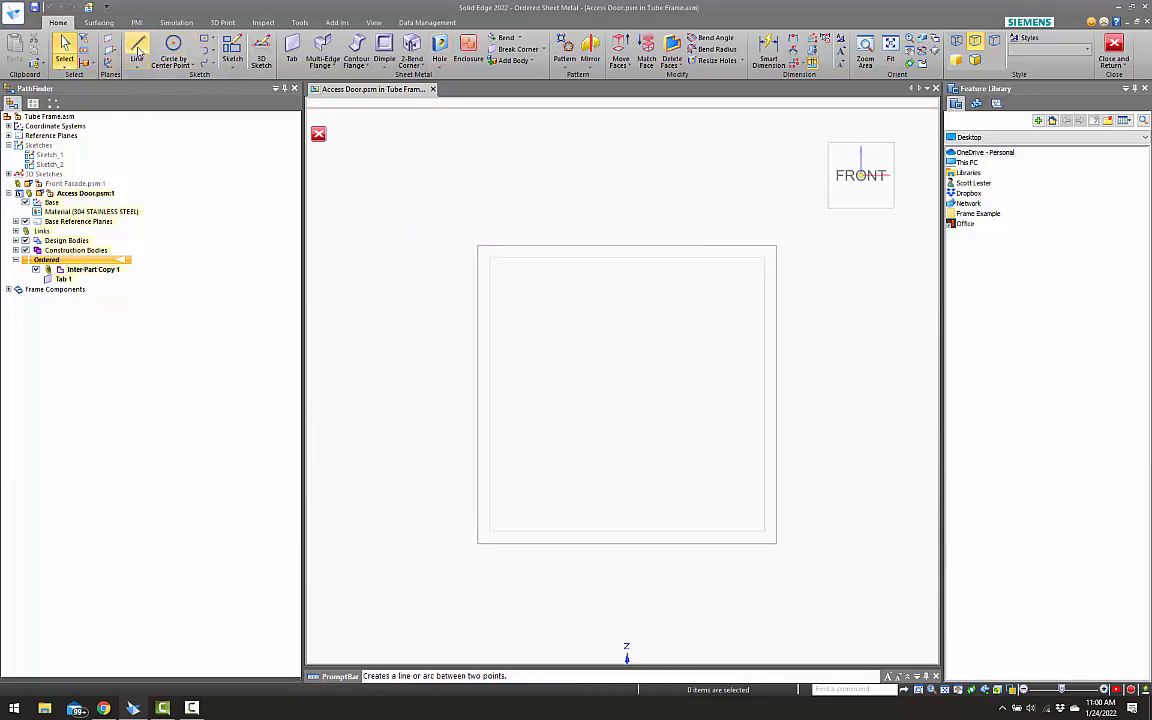
click(300, 23)
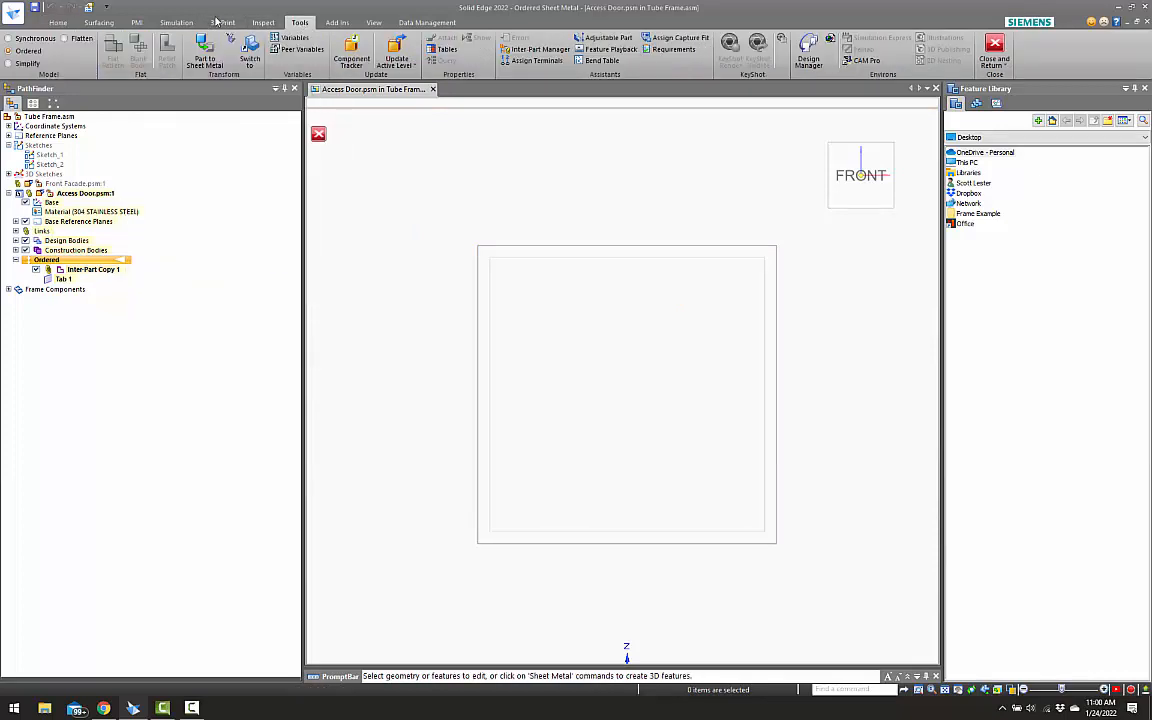
click(58, 22)
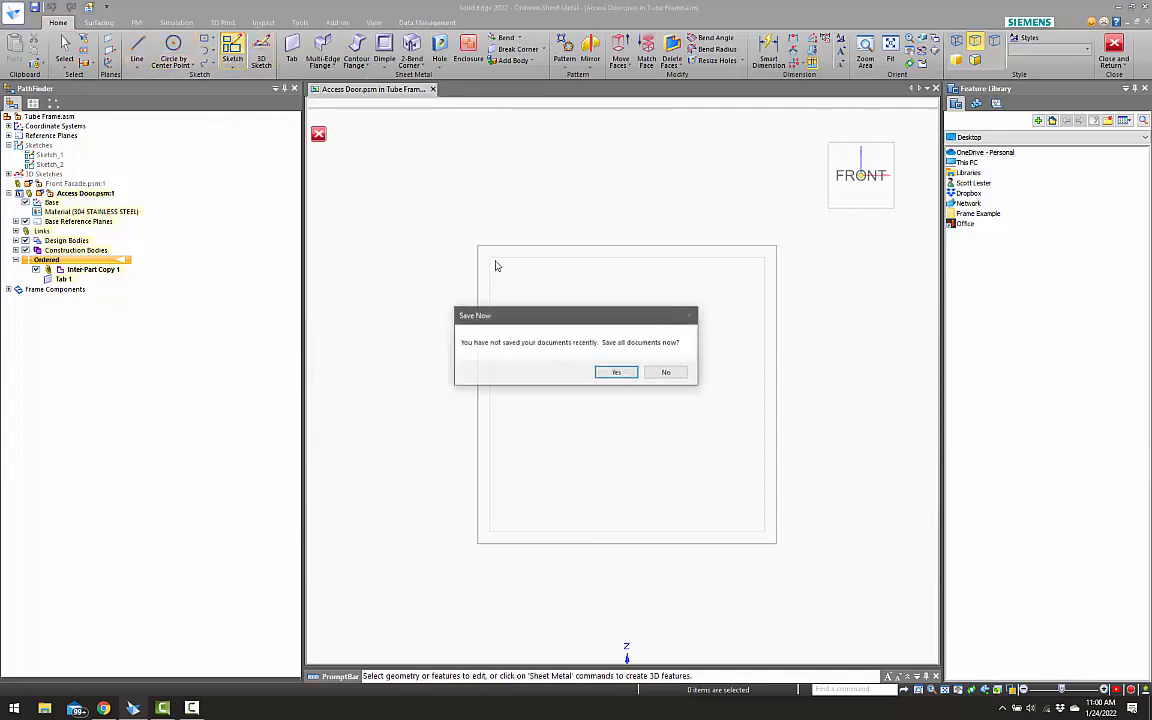
click(663, 372)
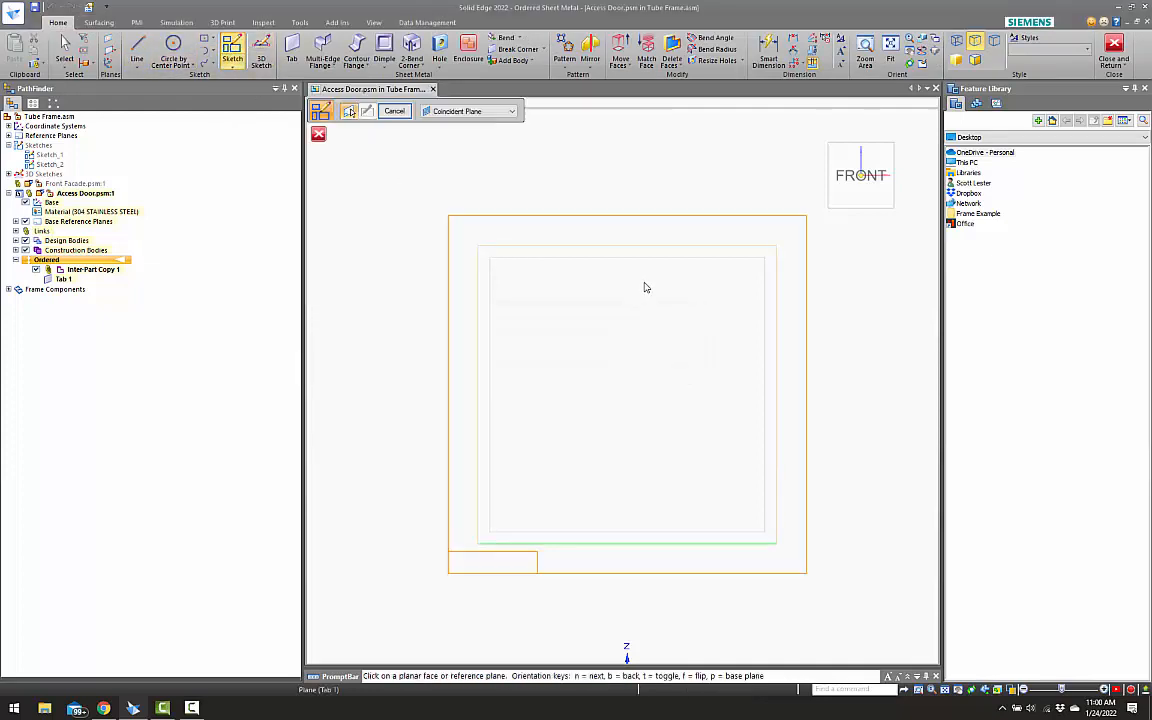
key(ctrl+i)
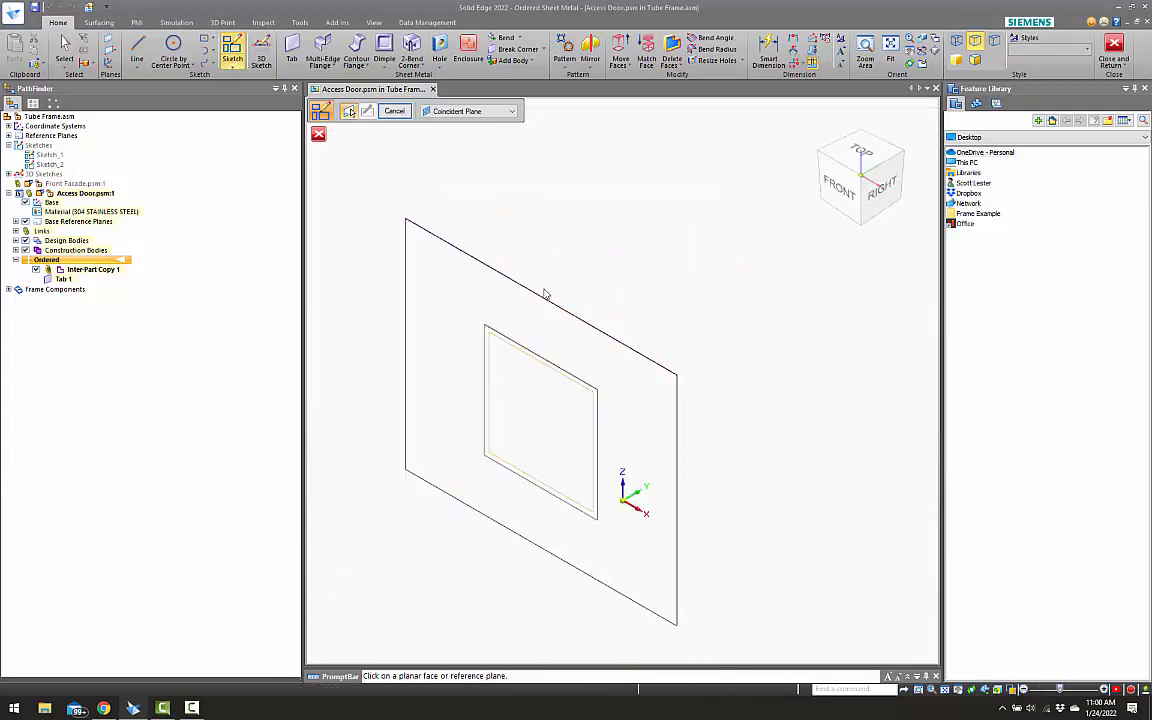
key(Escape)
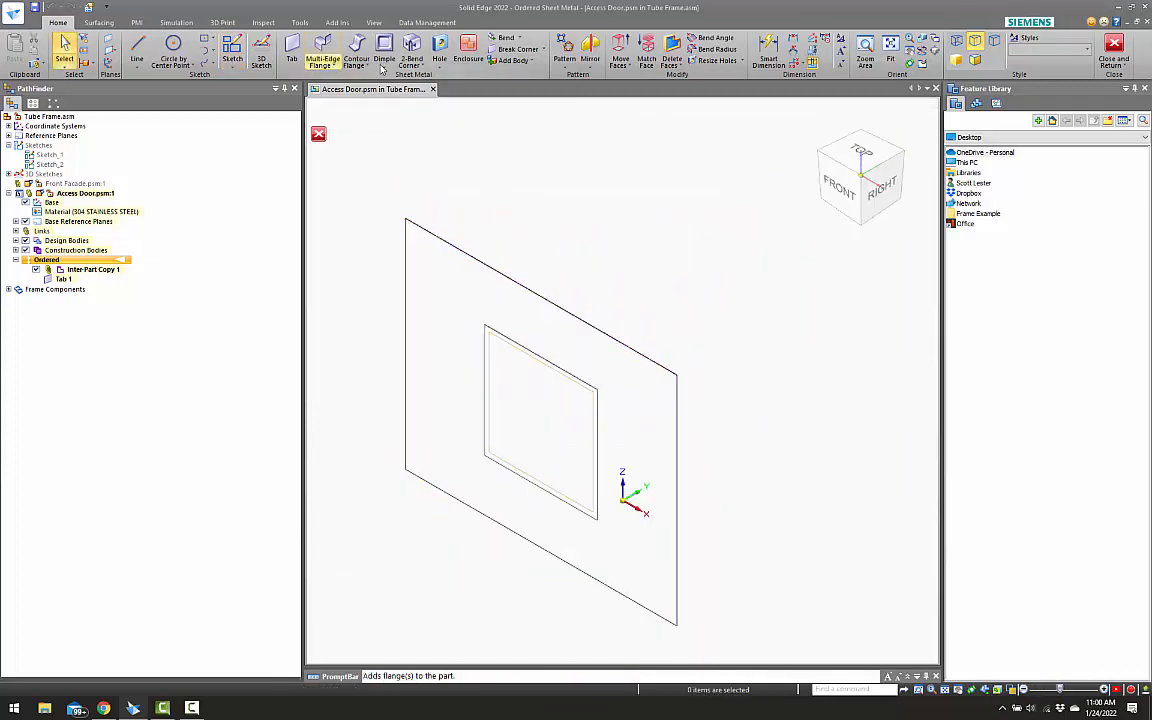
Start a hole feature on the front planar face and configure it as General Screw Clearance, size #10, ANSI Inch
click(440, 49)
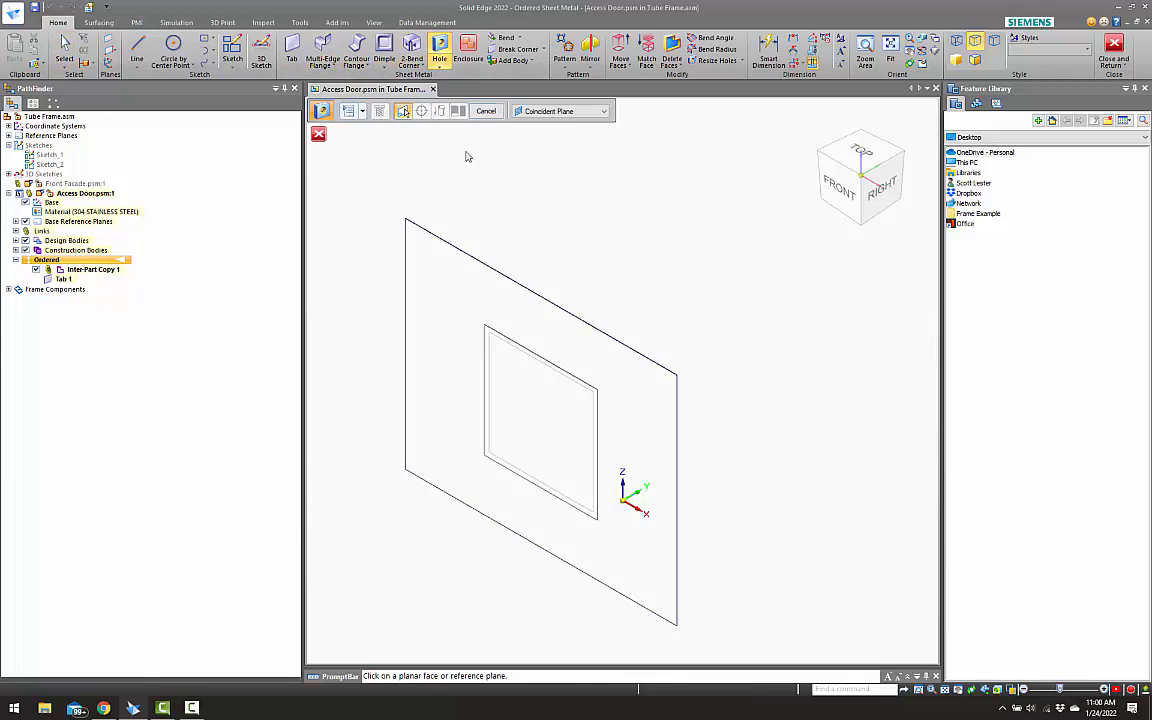
click(450, 260)
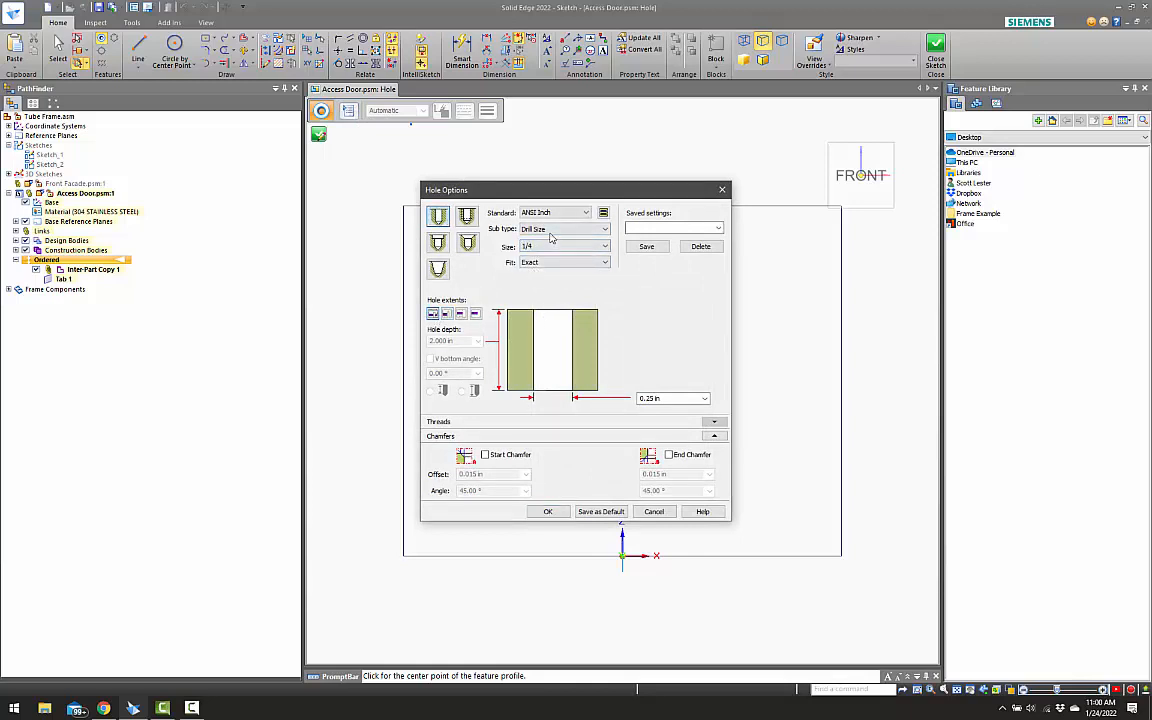
click(549, 232)
click(552, 251)
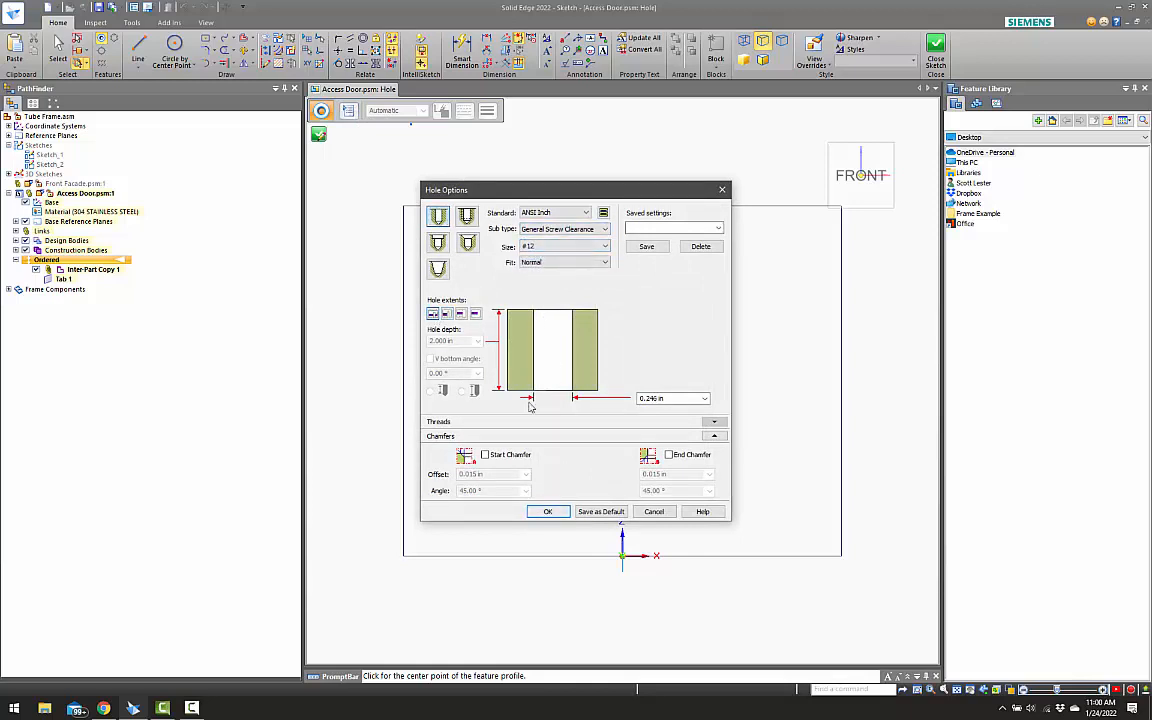
click(537, 249)
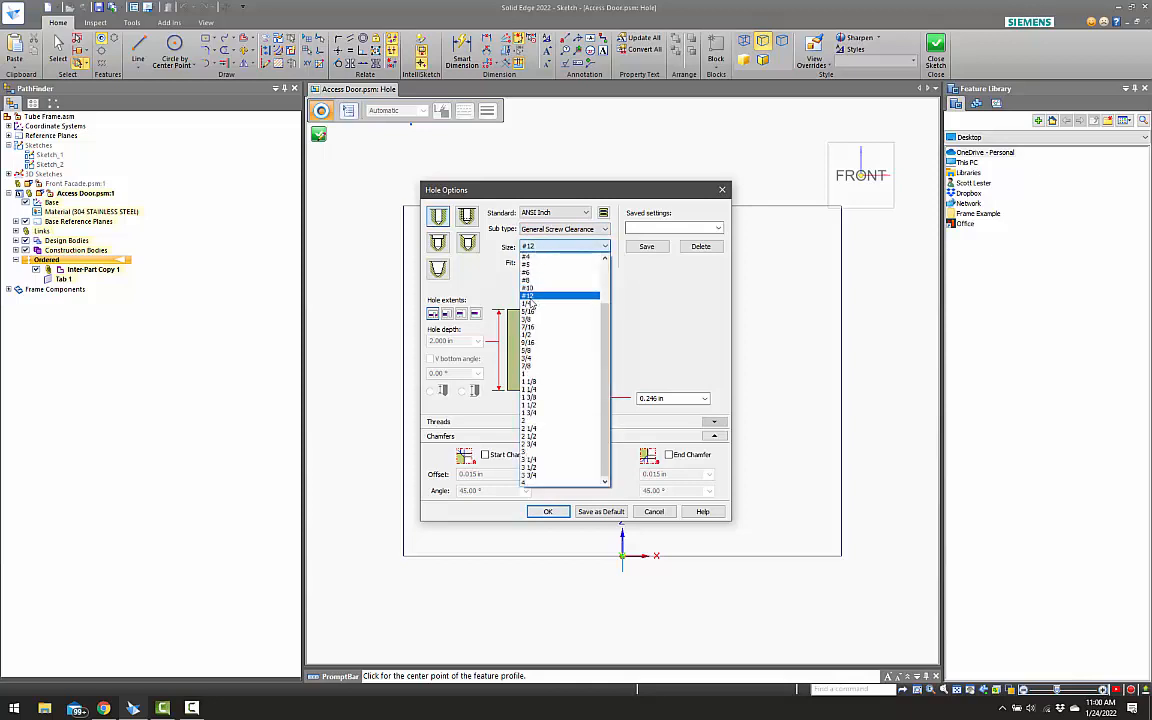
click(533, 290)
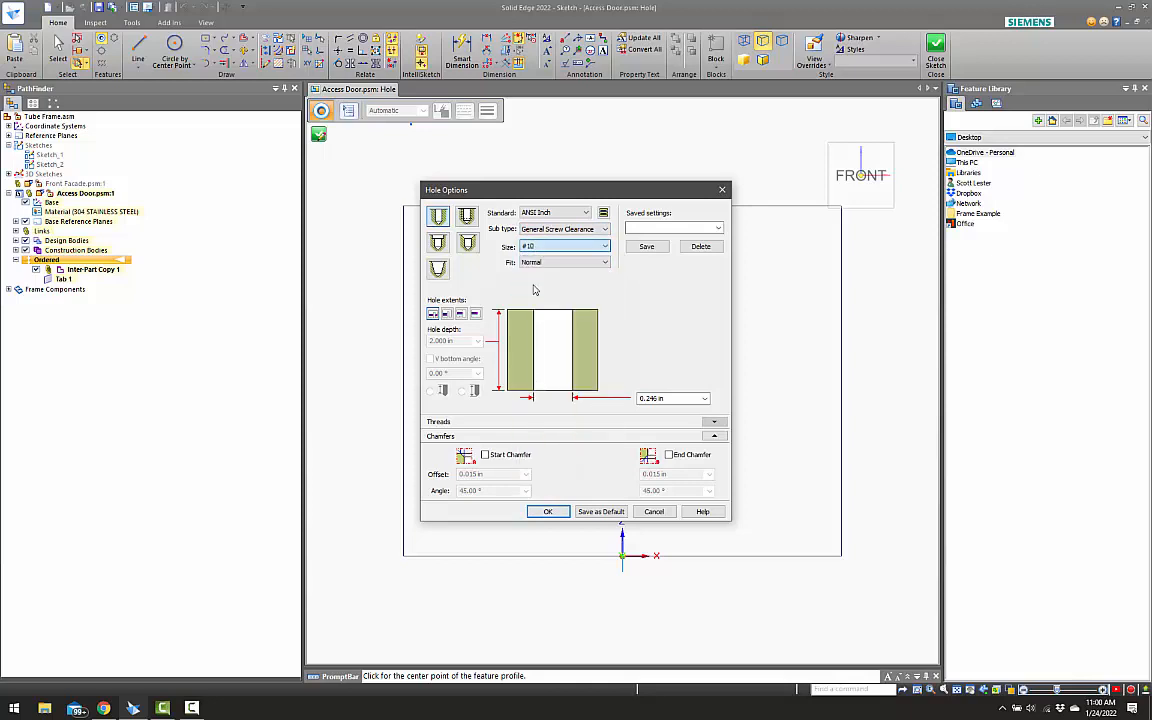
click(549, 512)
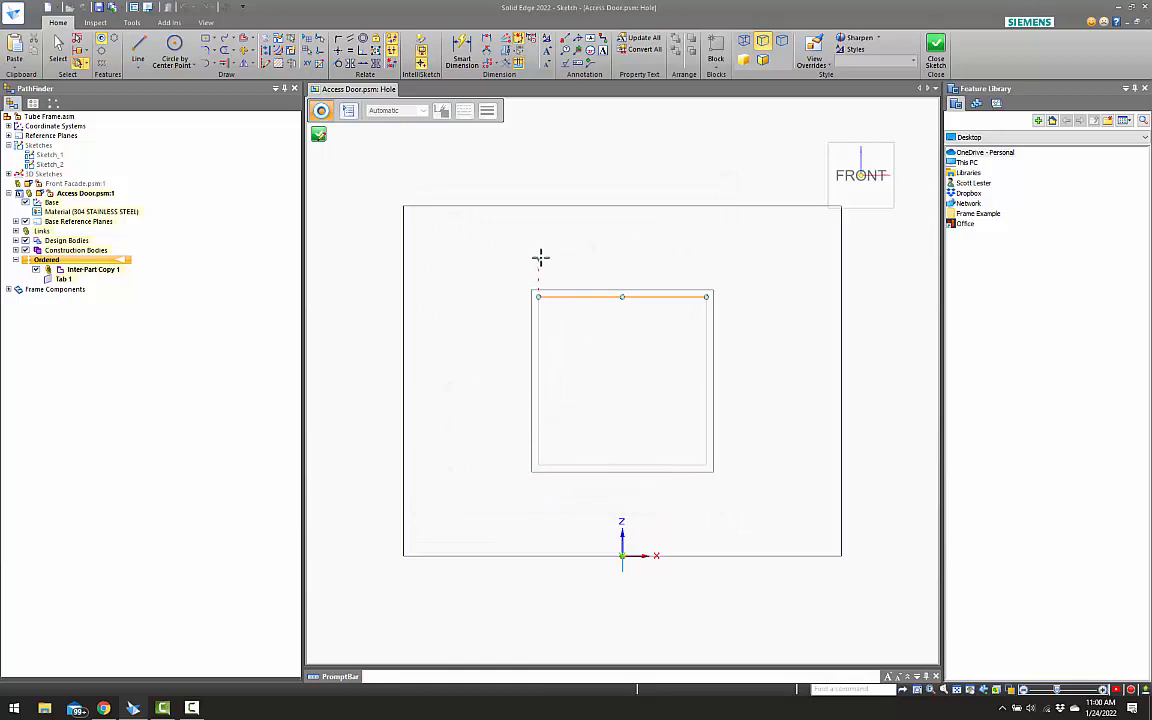
Draw a diagonal line between opposite corners of the inner square outline and convert it to a construction line
click(206, 38)
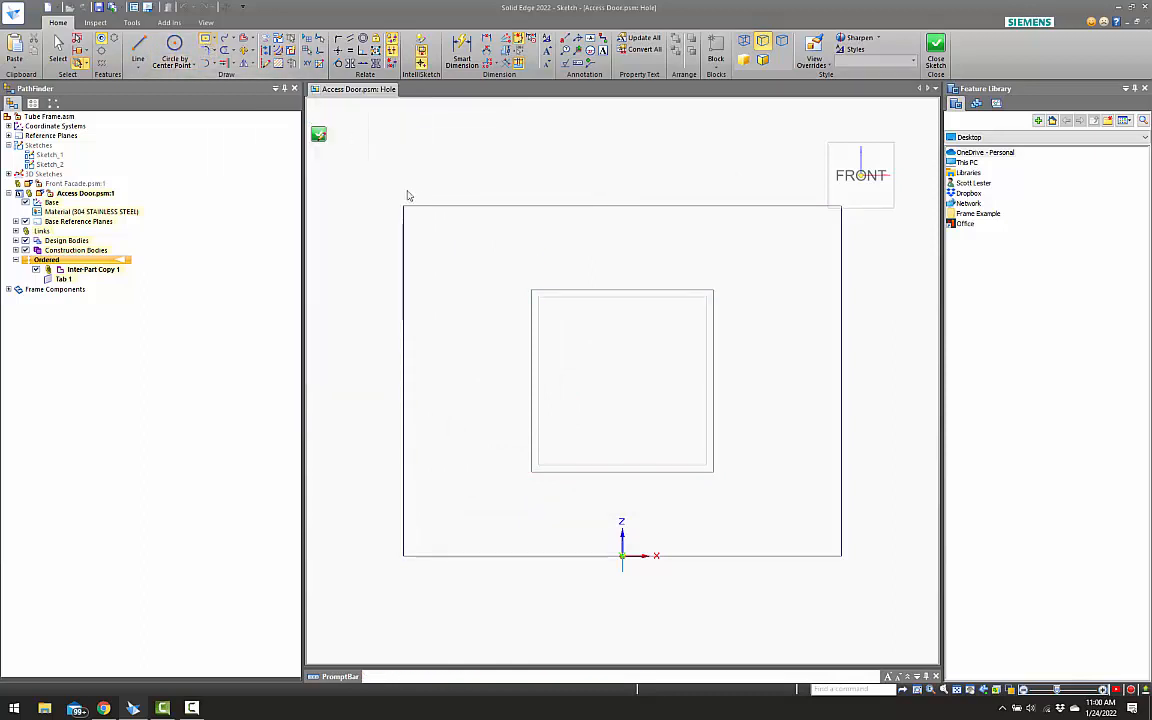
click(138, 45)
click(538, 297)
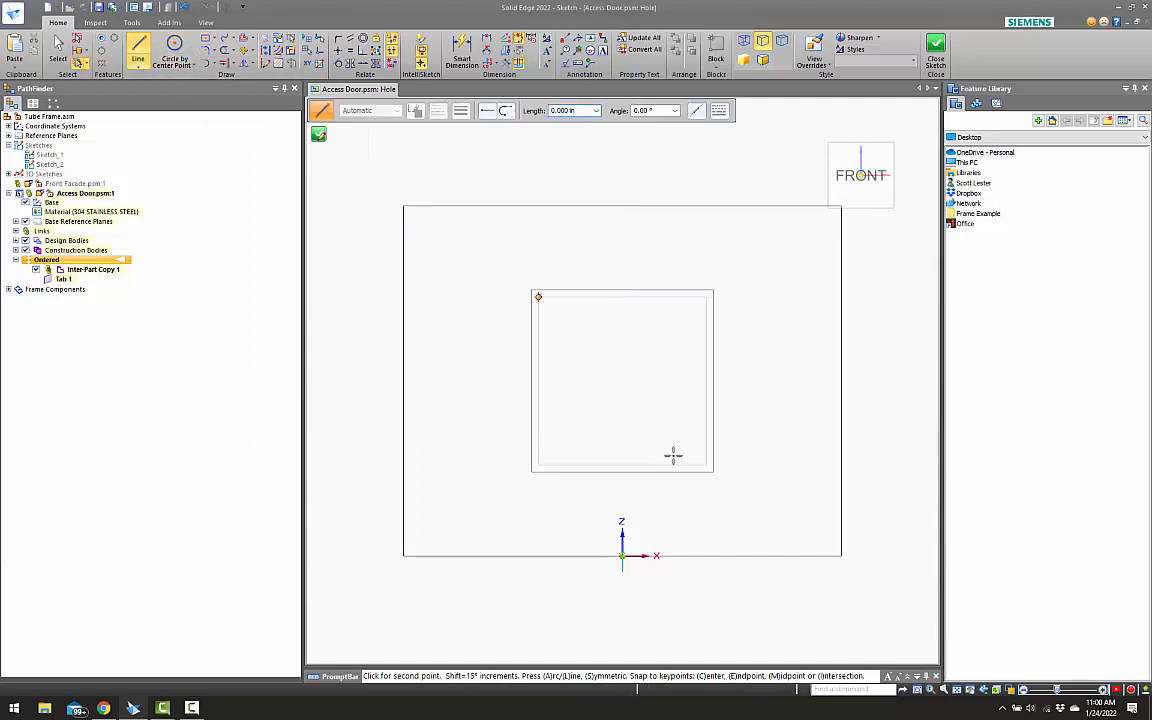
click(706, 465)
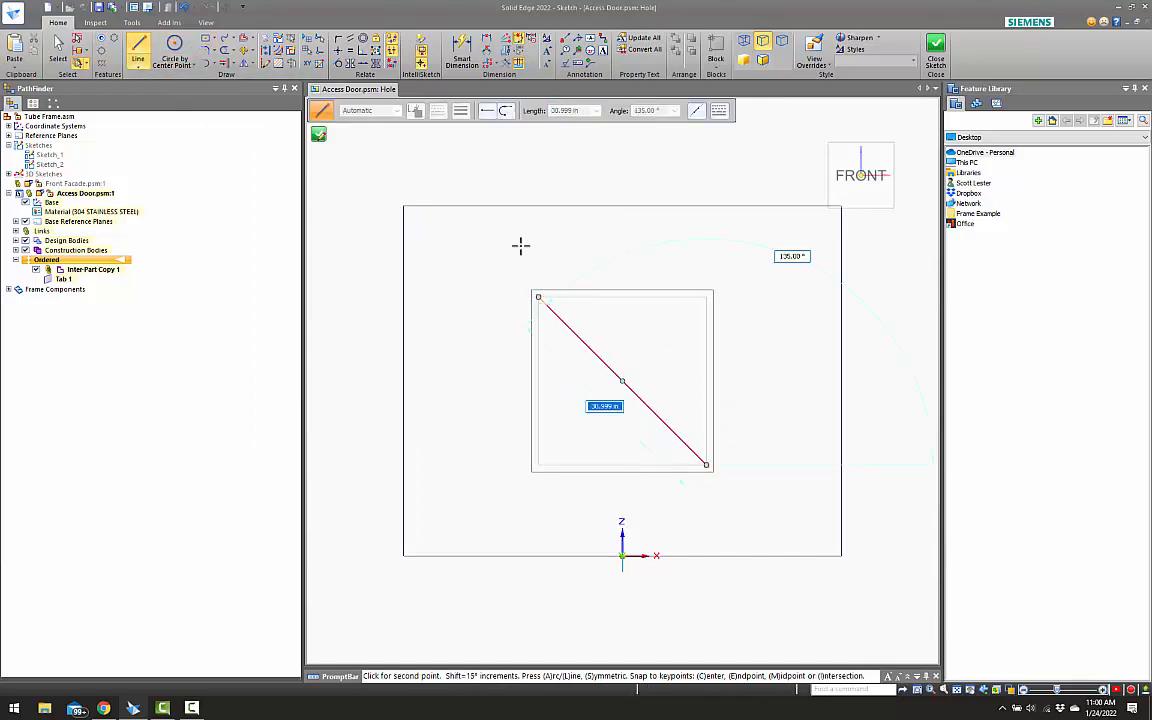
click(267, 50)
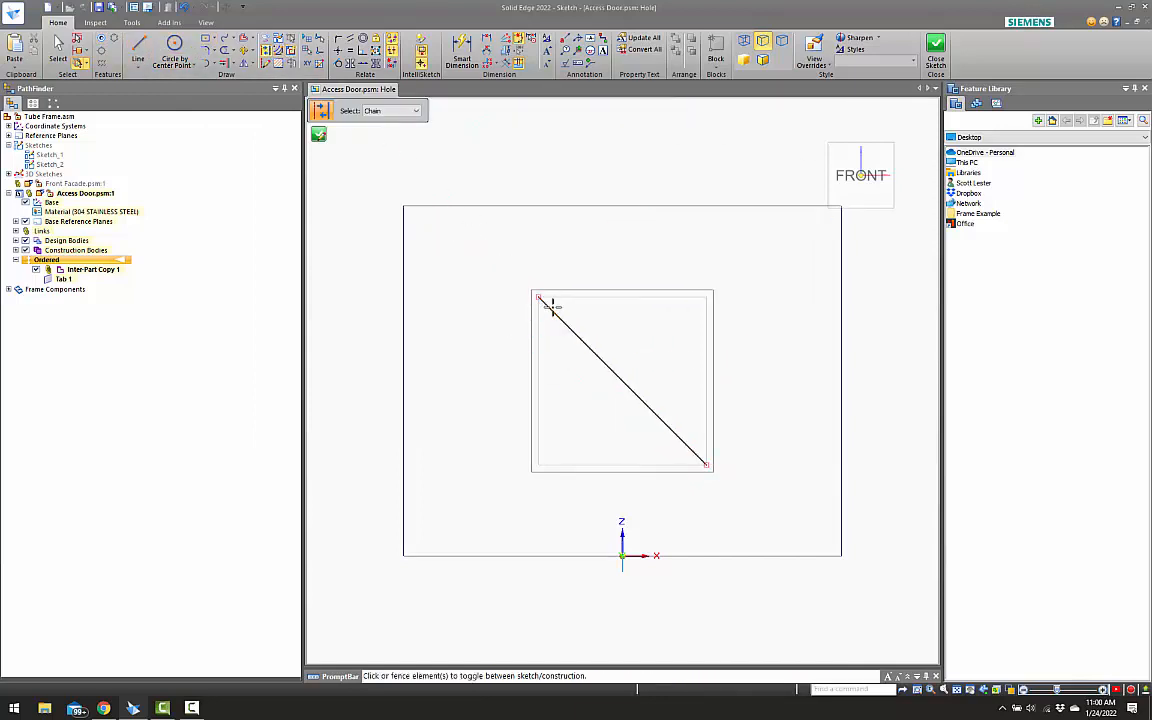
key(Escape)
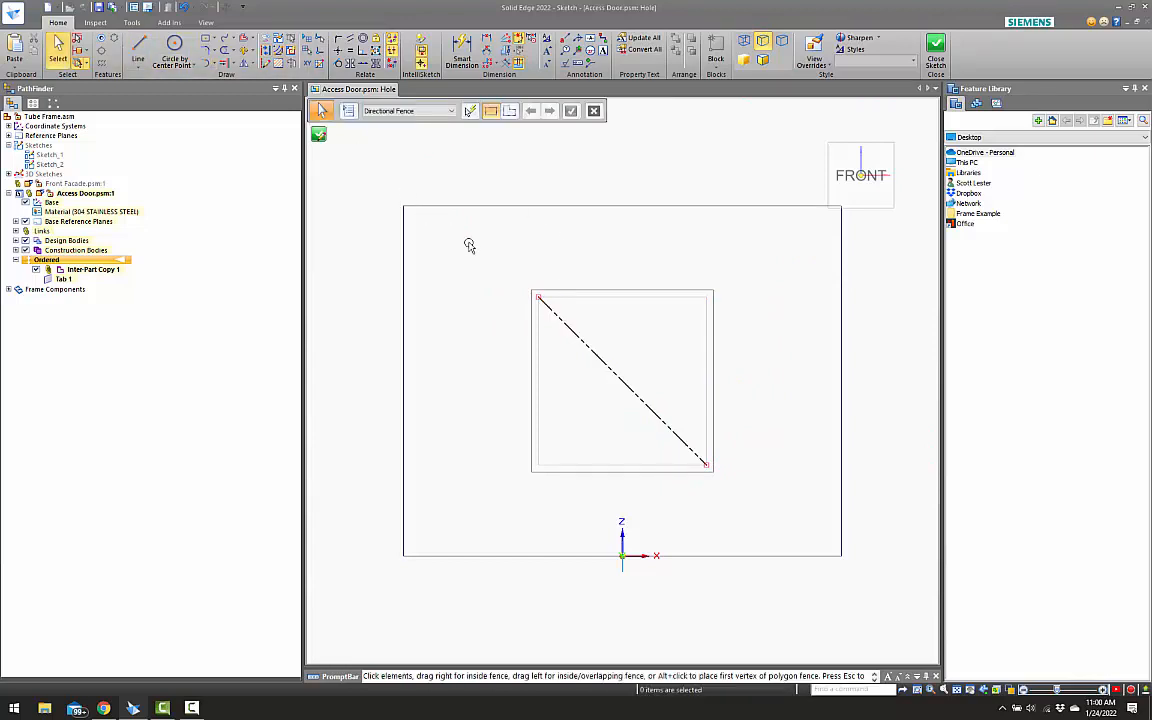
Try deleting the diagonal construction line from the hole sketch
click(556, 323)
key(Delete)
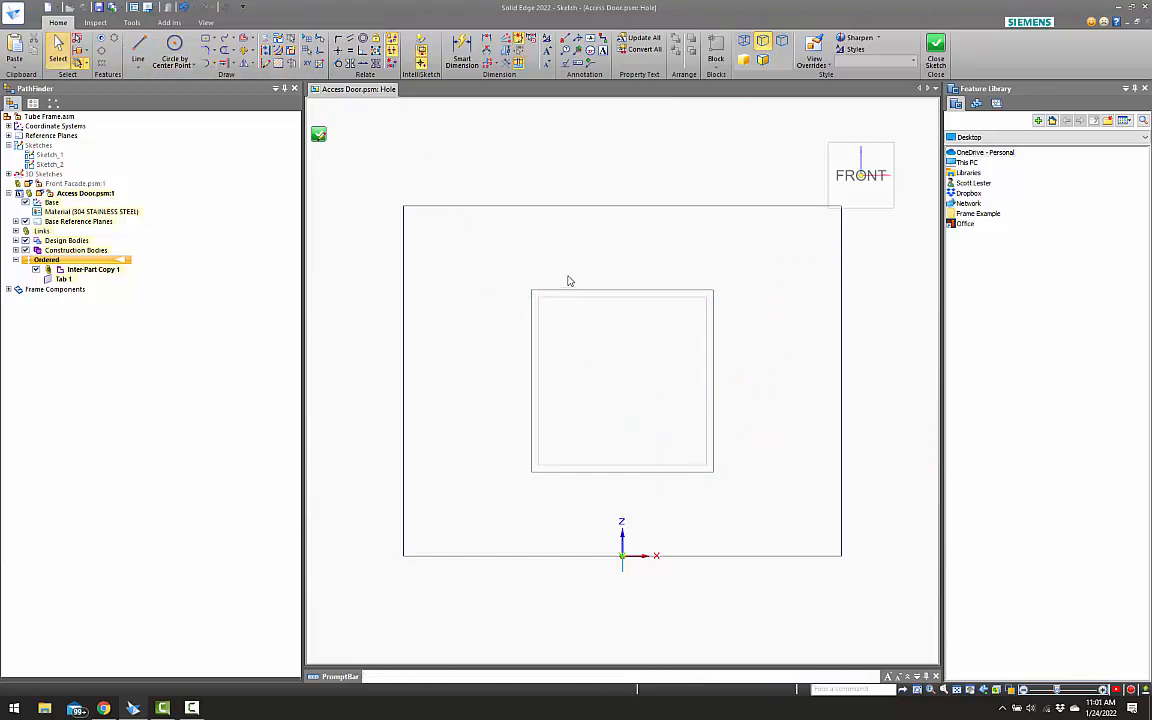
scroll(550, 298, up, 3)
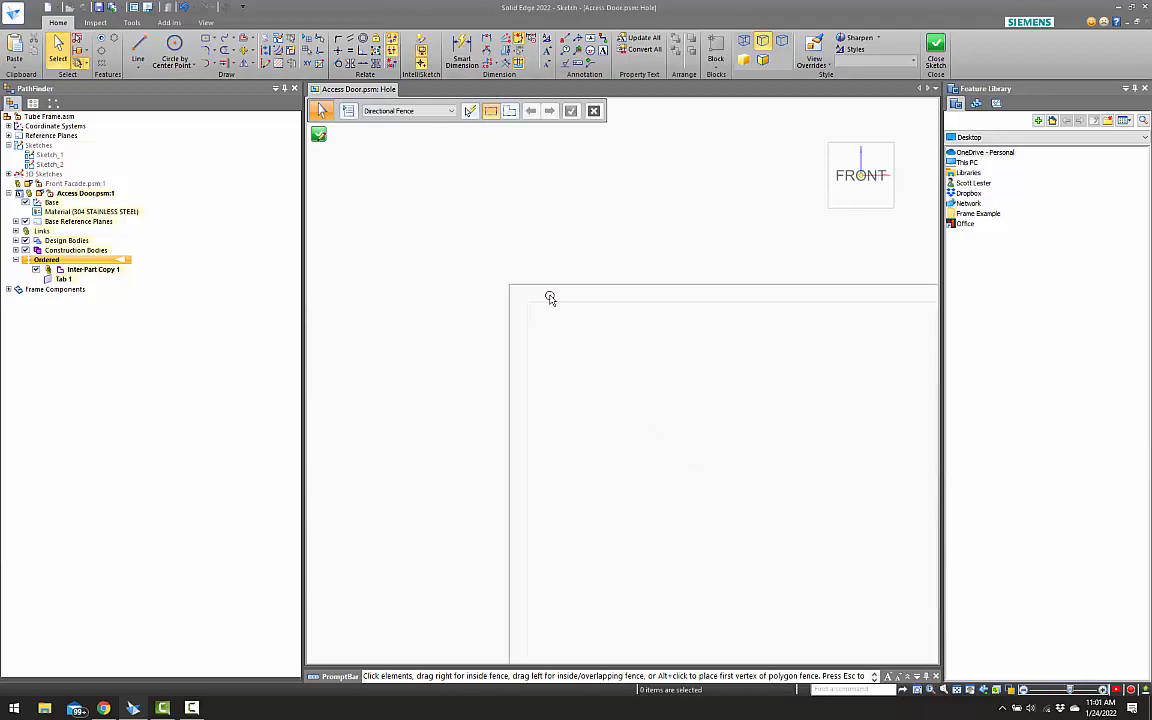
scroll(448, 254, down, 3)
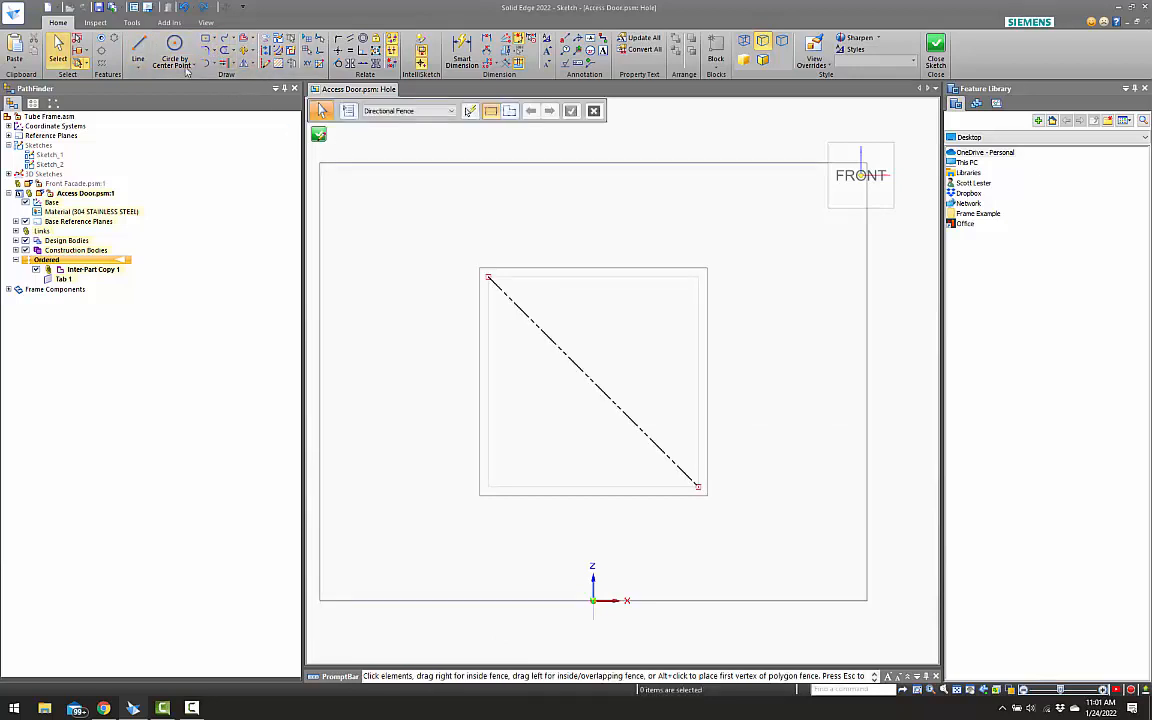
Sketch a rectangle centred on the diagonal's midpoint, with its corner between the inner and outer square outlines
click(205, 39)
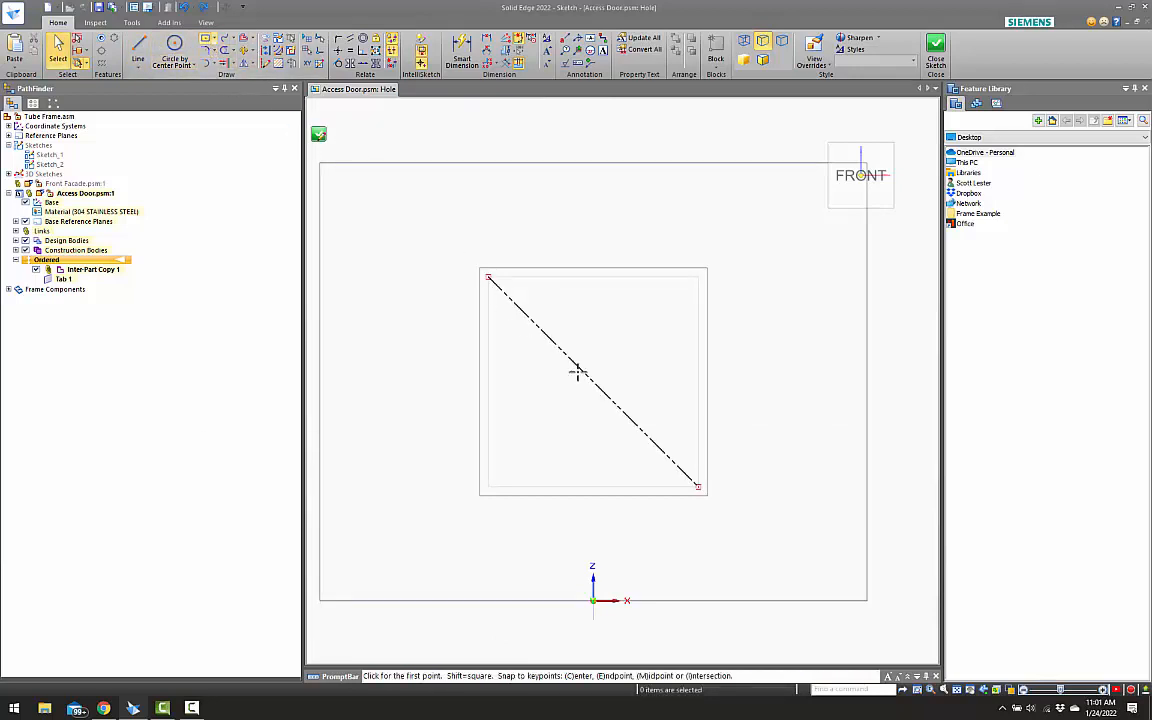
click(593, 381)
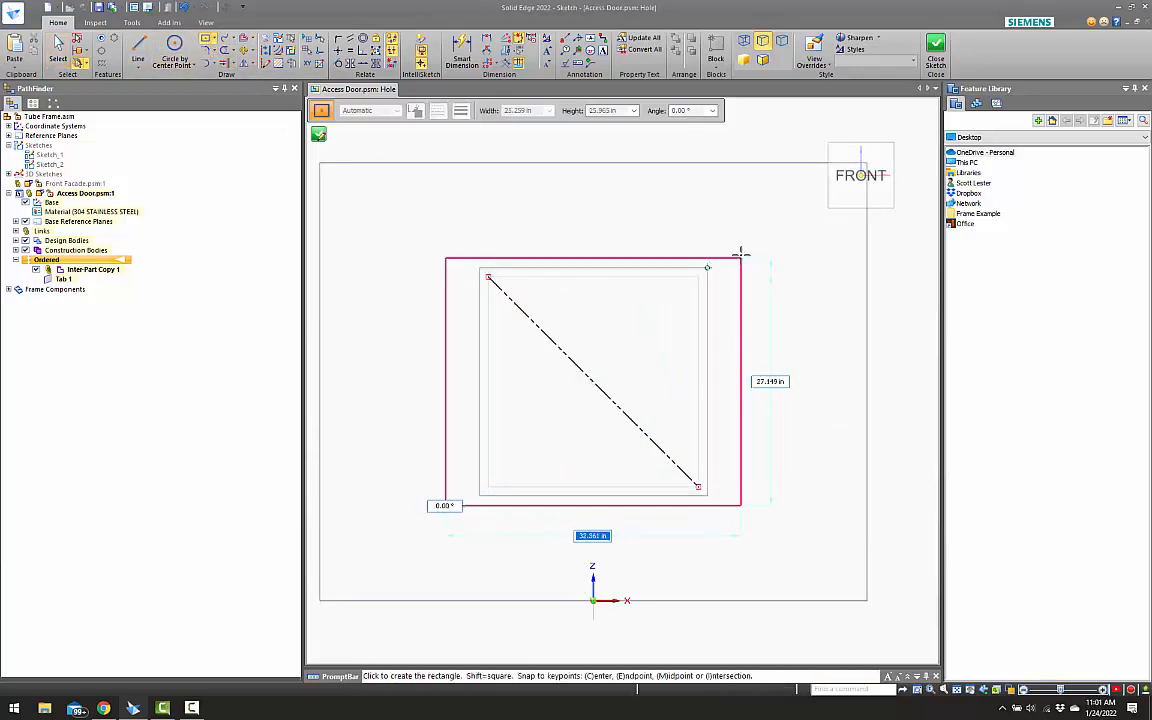
scroll(715, 265, up, 5)
click(707, 272)
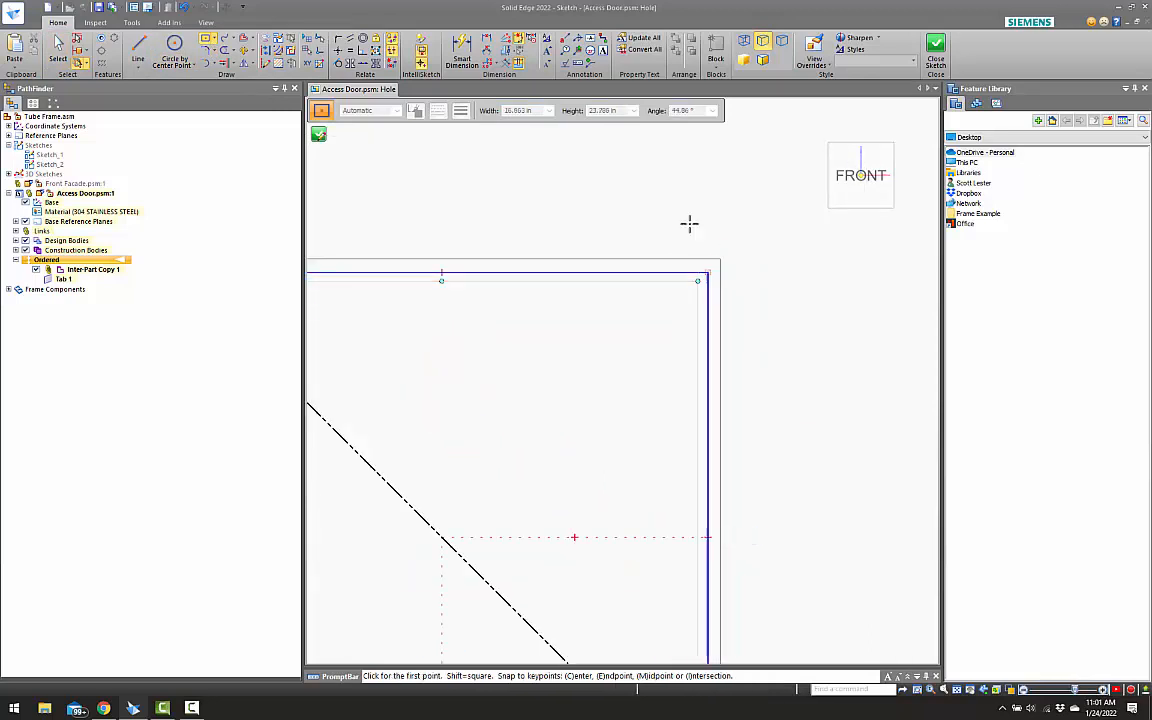
key(Escape)
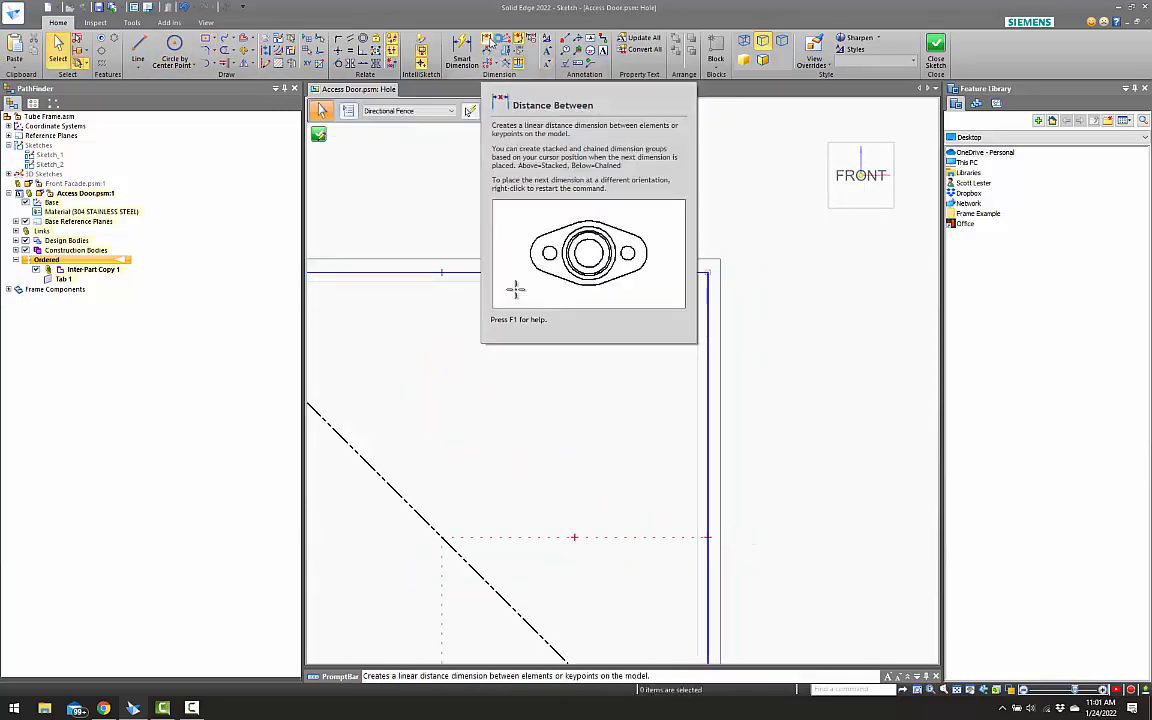
Dimension the vertical distance between the upper edges of the outer and inner square outlines
click(488, 40)
click(628, 260)
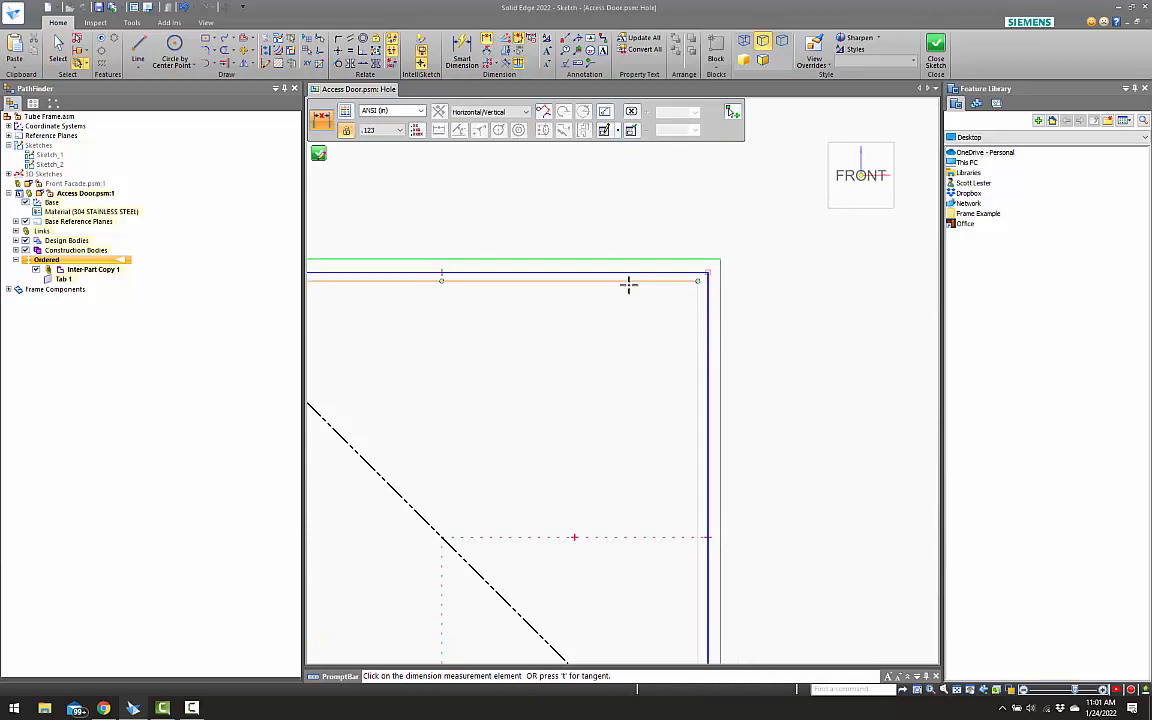
click(627, 282)
click(762, 222)
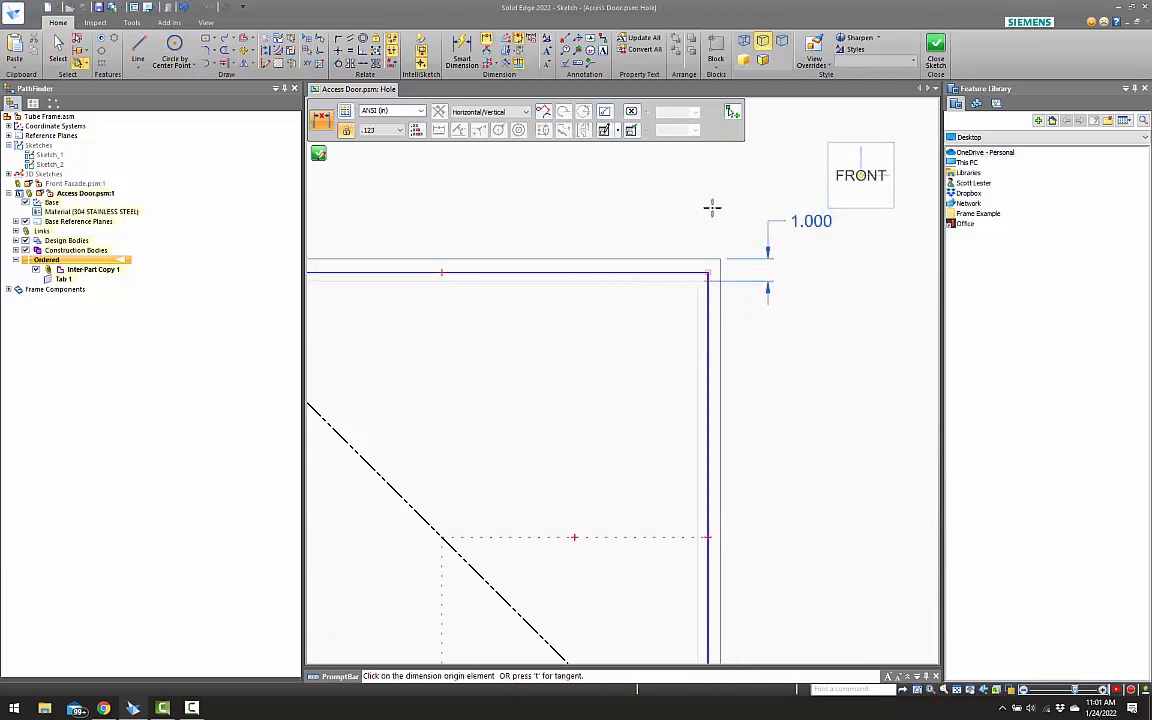
Dimension the horizontal gap between the inner square and the rectangle, with a formula making it half of the 1.000 dimension (V850/2)
scroll(534, 249, down, 3)
scroll(611, 259, up, 4)
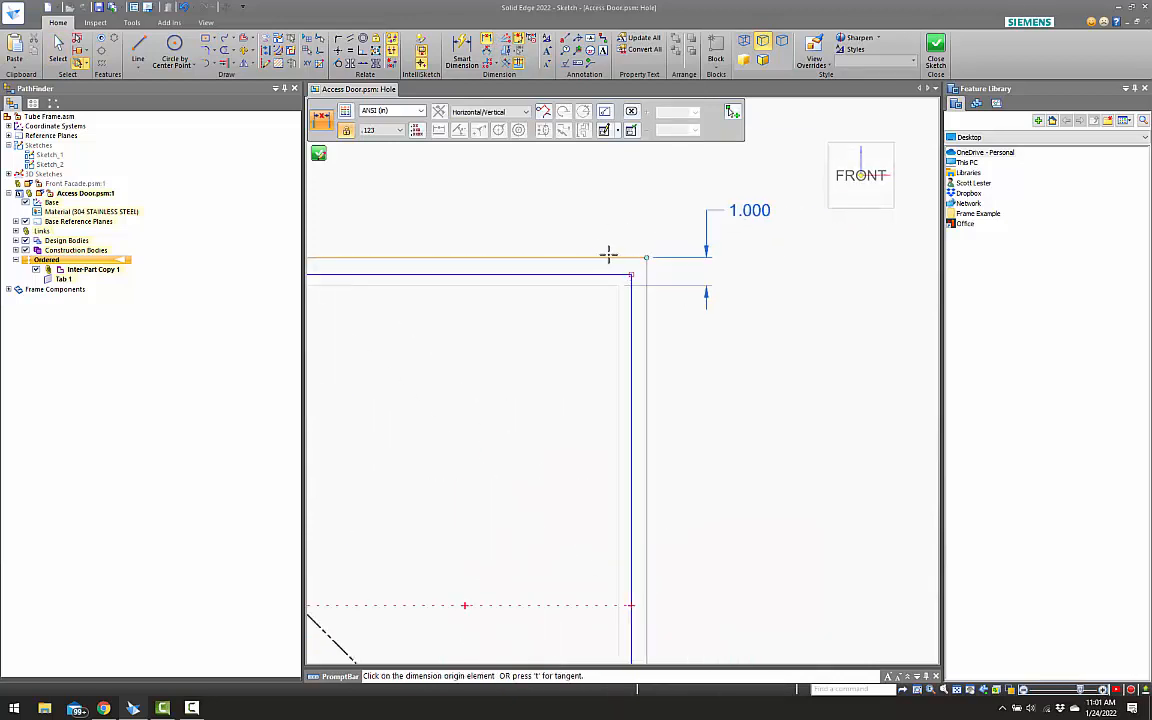
click(602, 280)
click(648, 268)
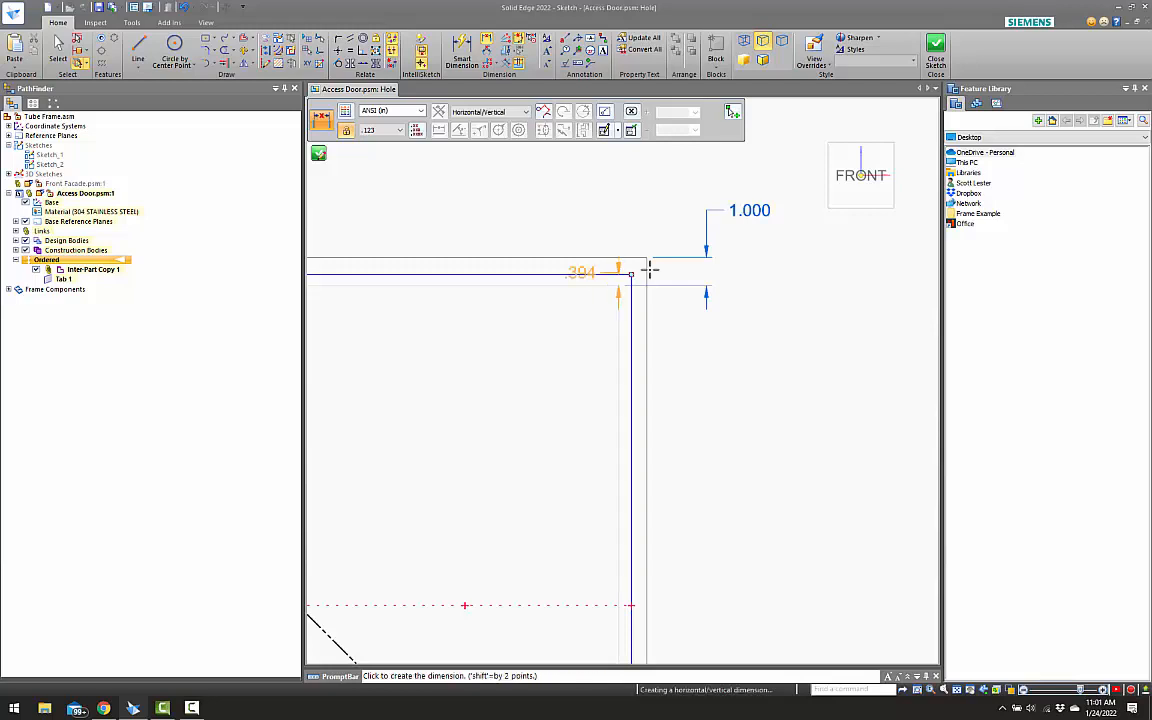
click(581, 212)
click(591, 216)
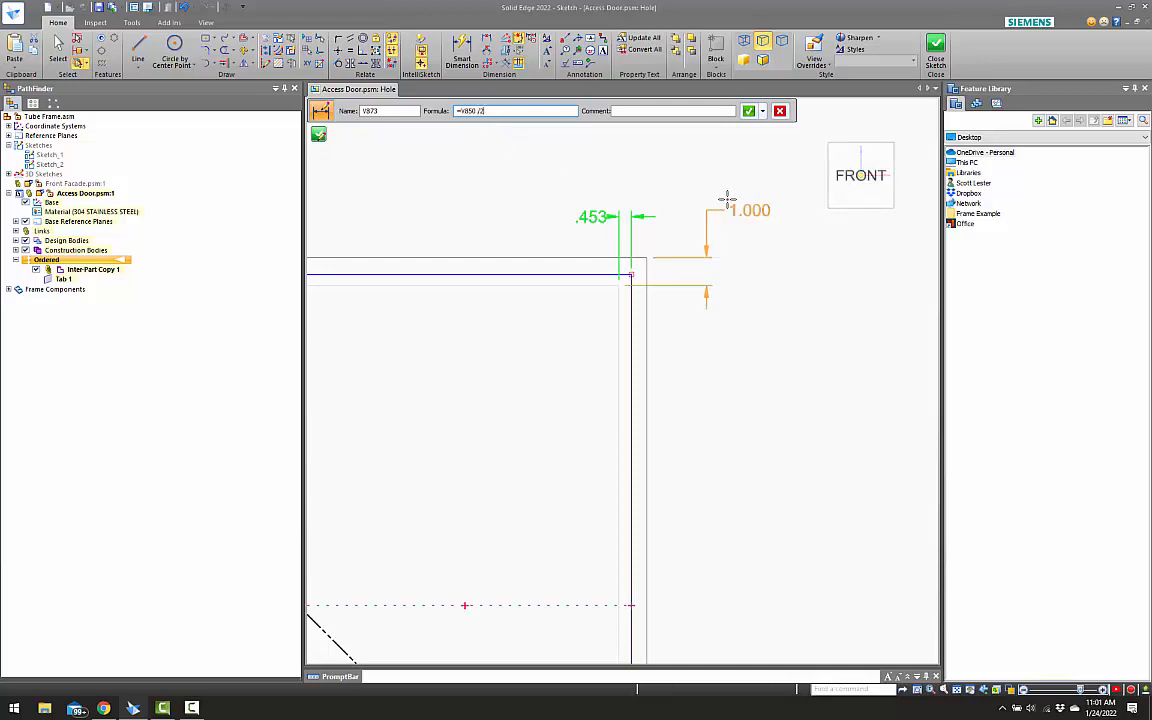
key(Return)
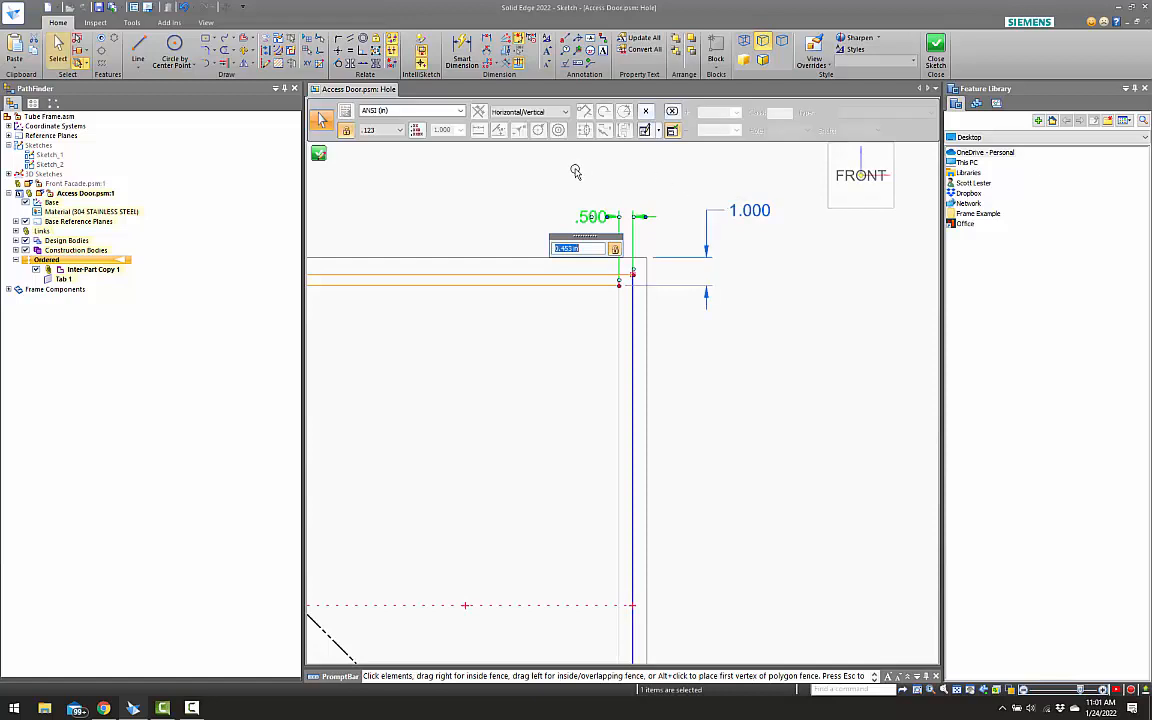
click(575, 172)
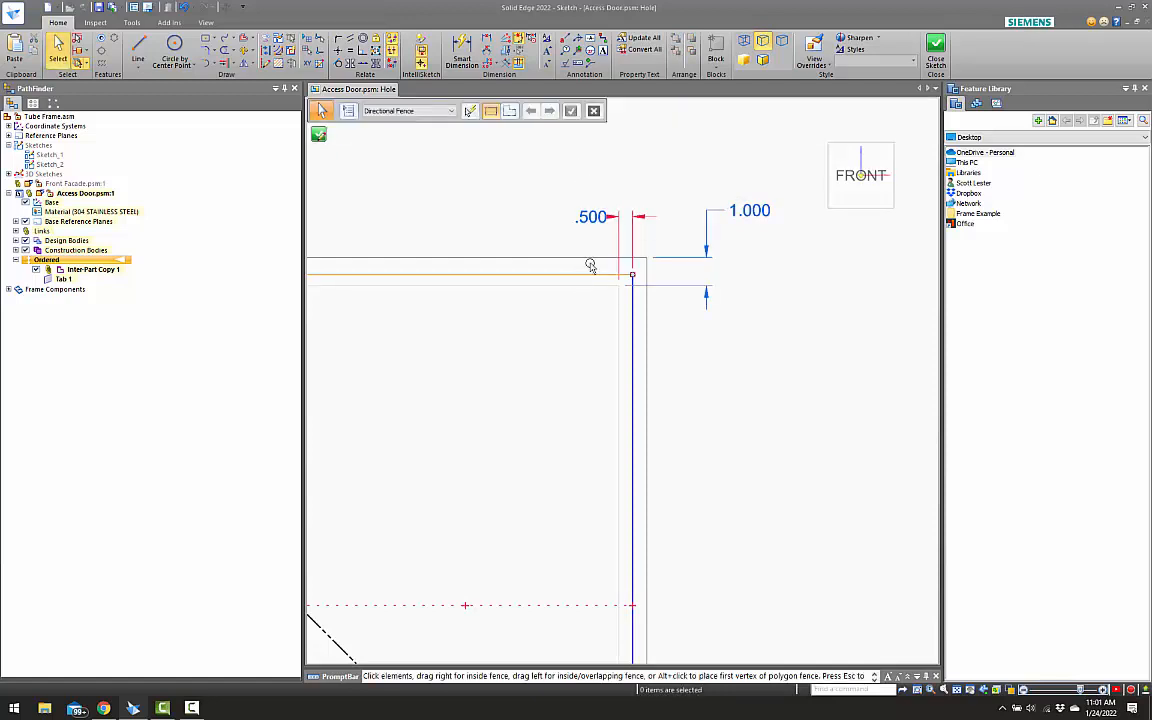
Try to dimension the vertical gap from the outer square's upper edge to the rectangle's upper side
scroll(590, 265, down, 5)
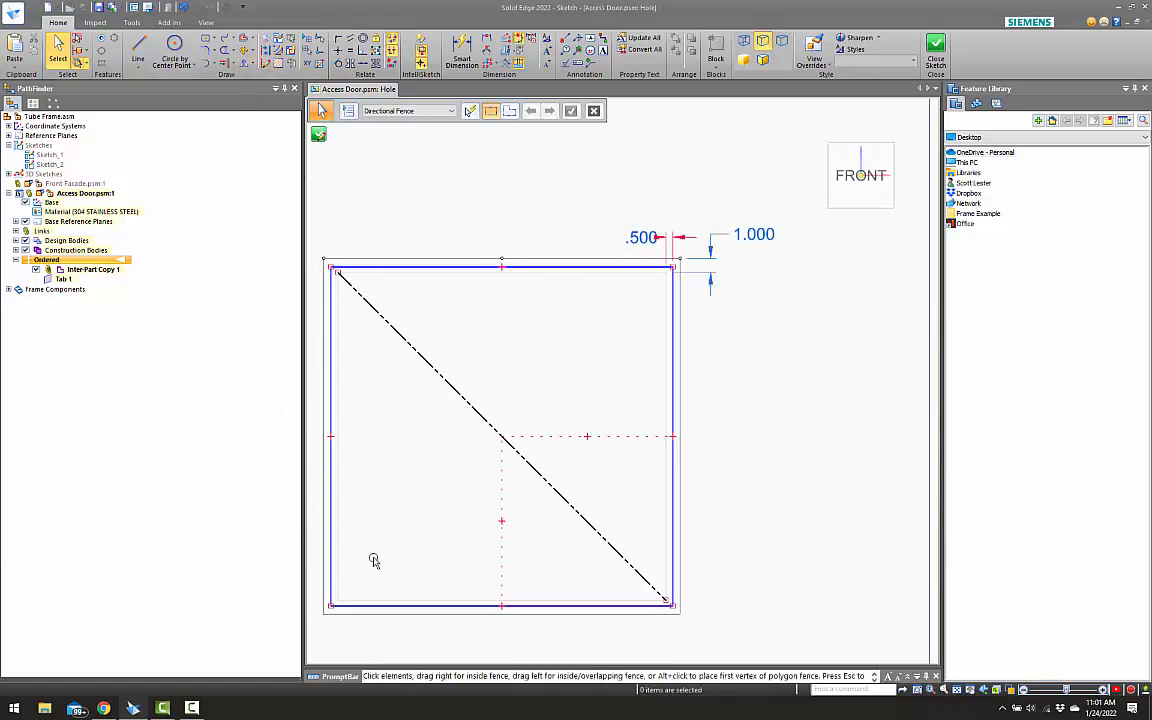
scroll(373, 262, up, 2)
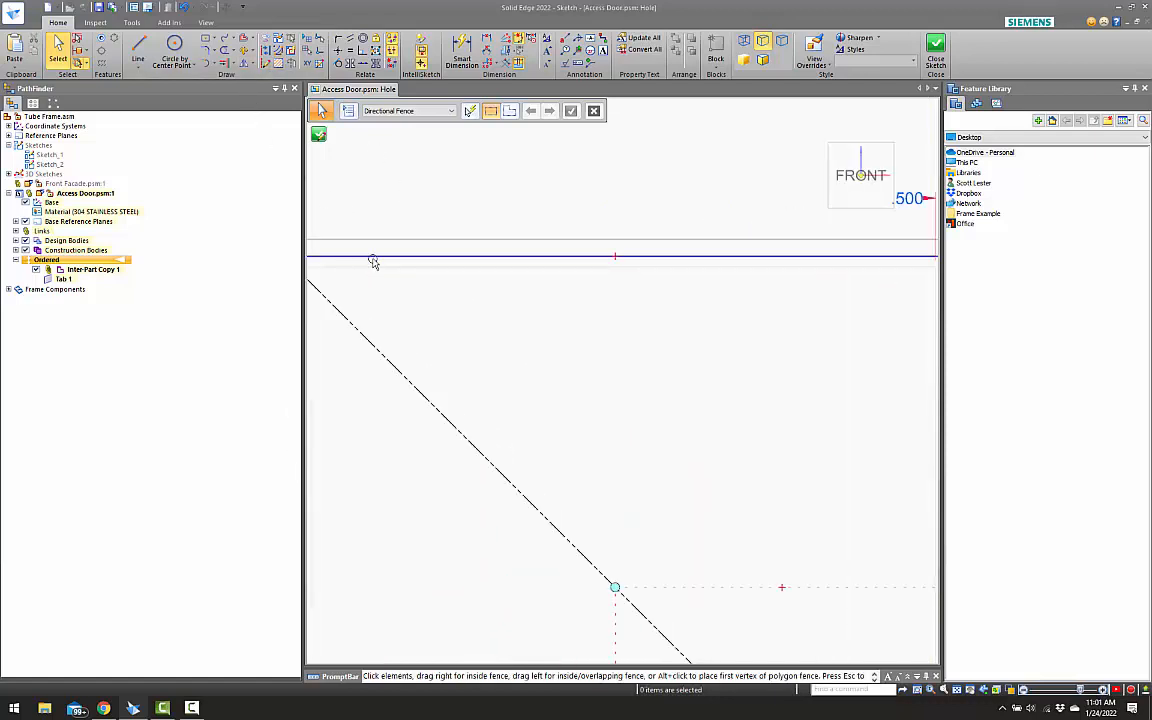
scroll(585, 255, up, 2)
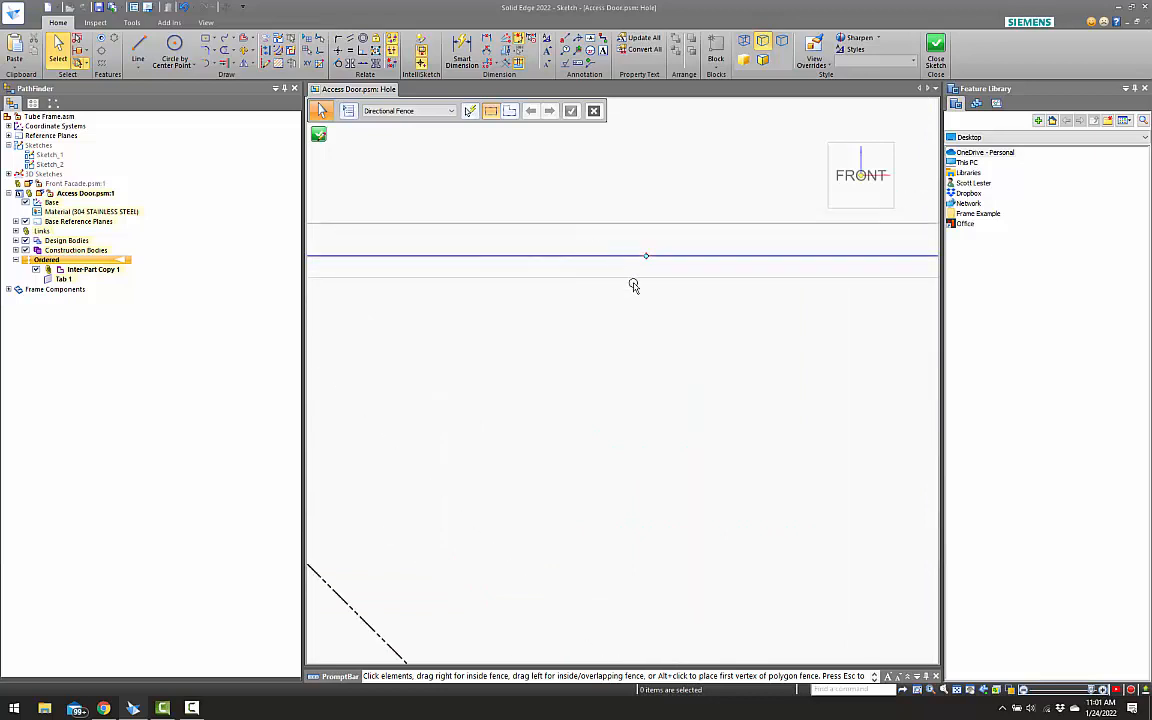
scroll(581, 264, down, 2)
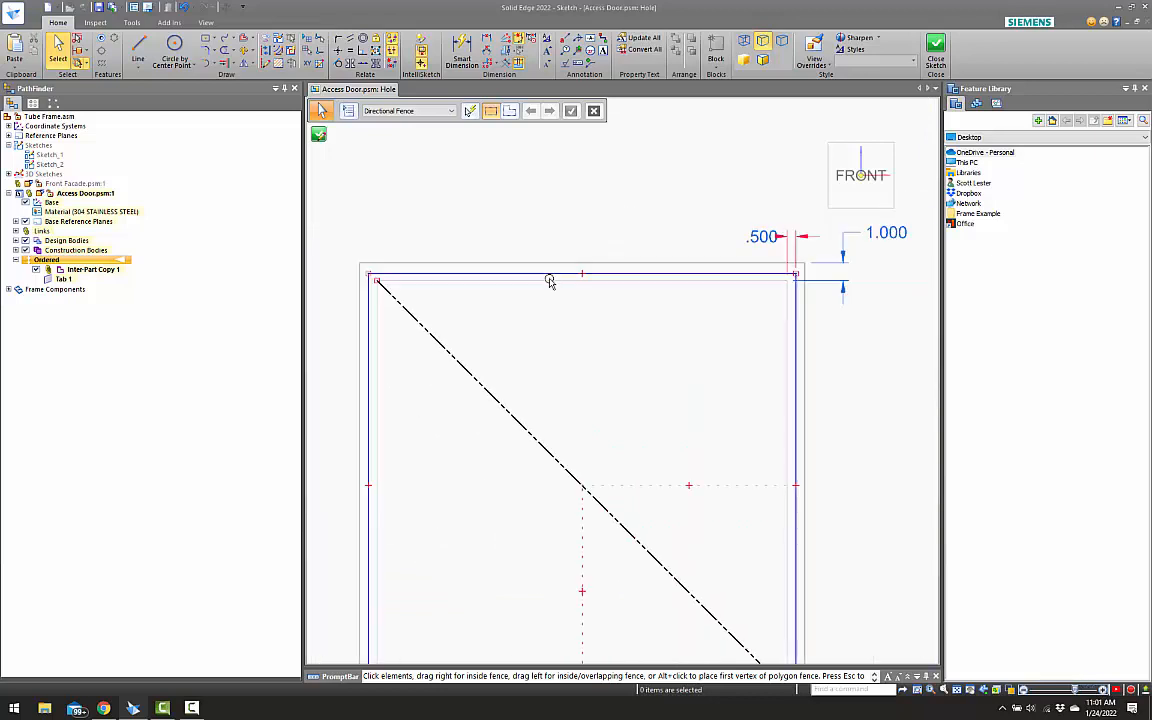
click(462, 48)
click(617, 266)
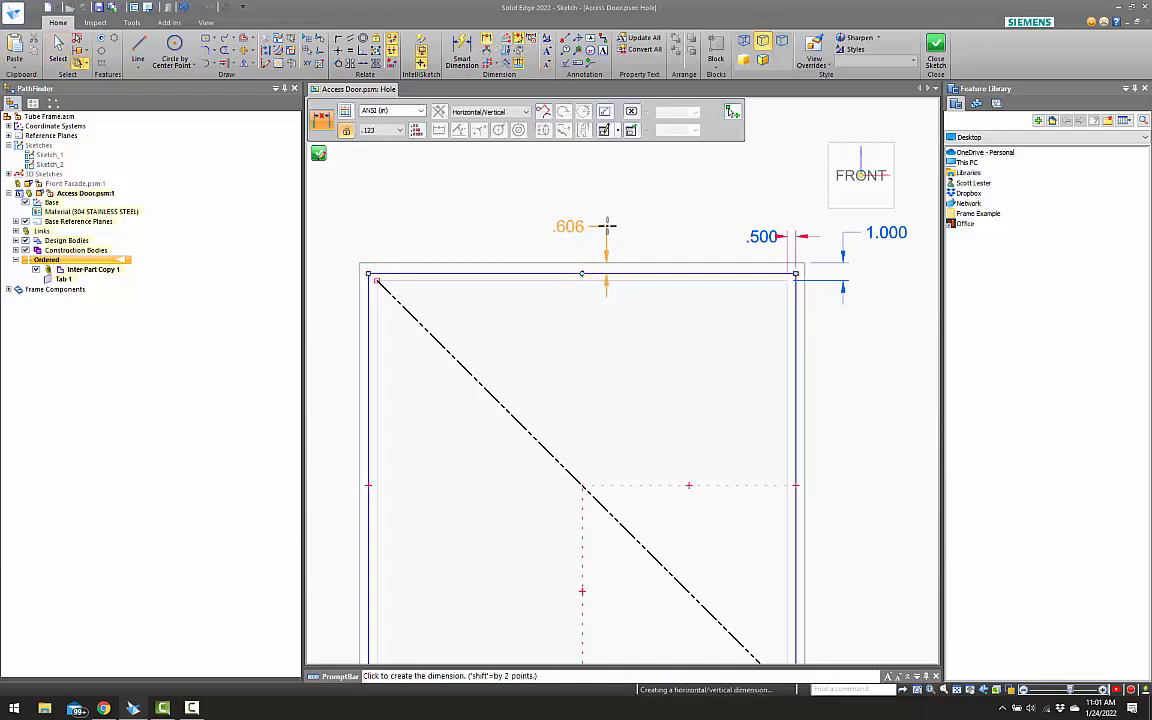
key(Escape)
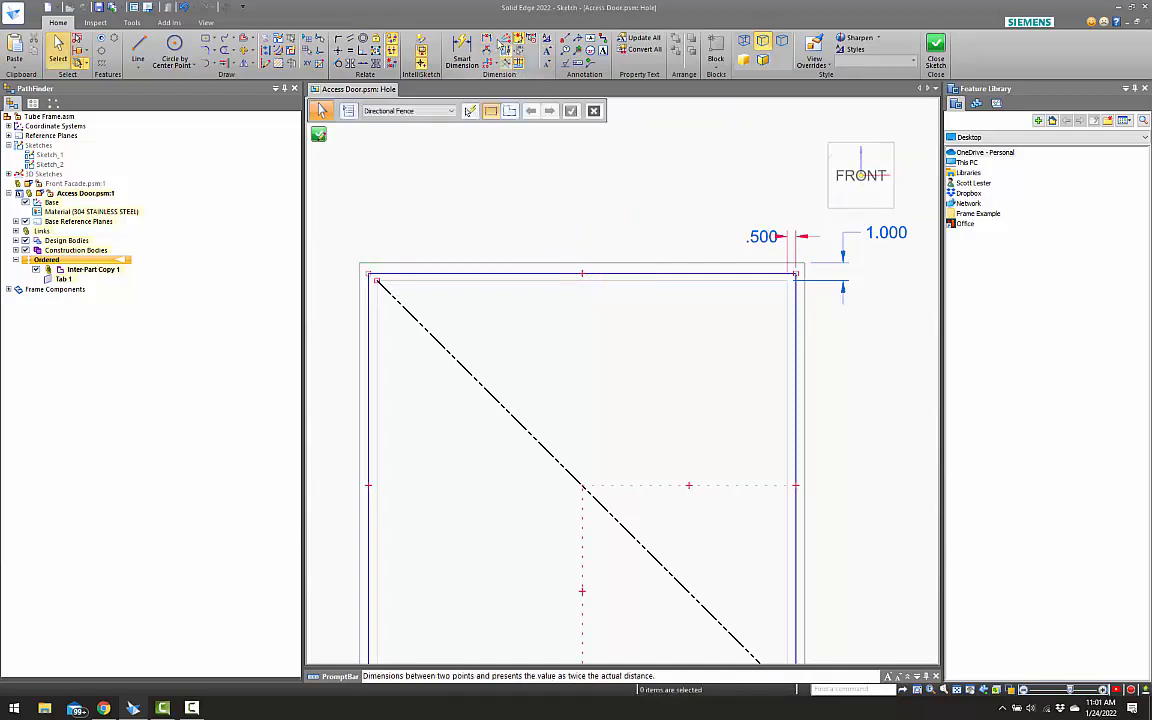
click(487, 38)
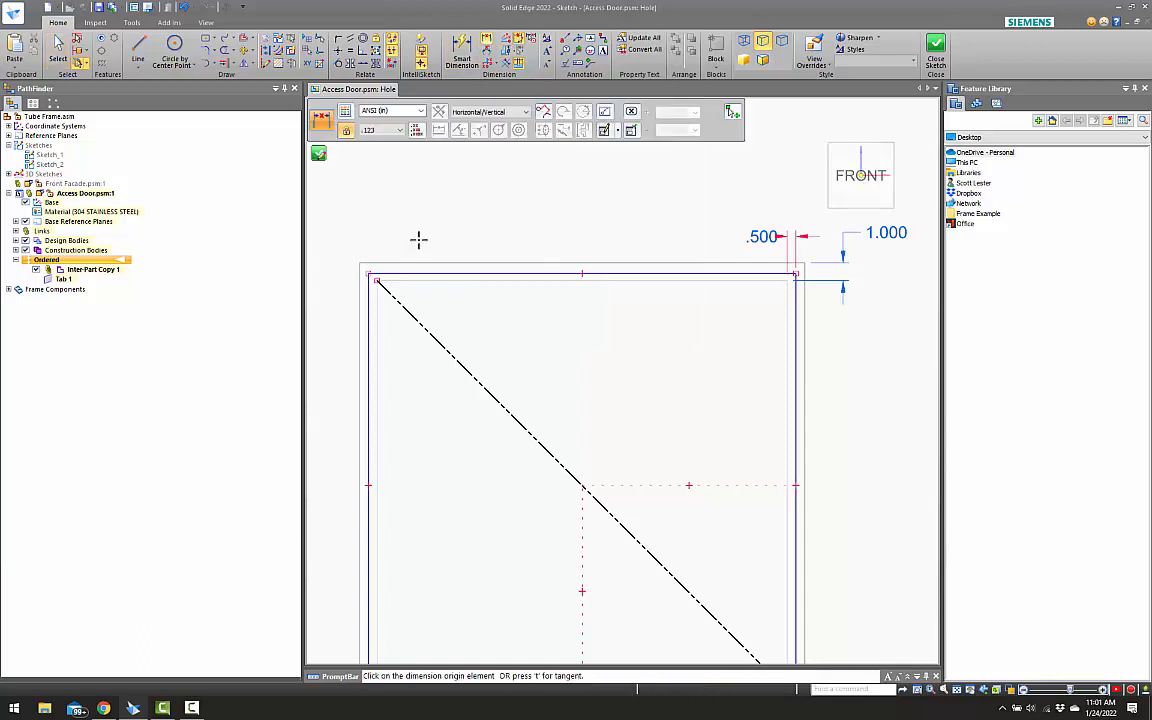
key(Escape)
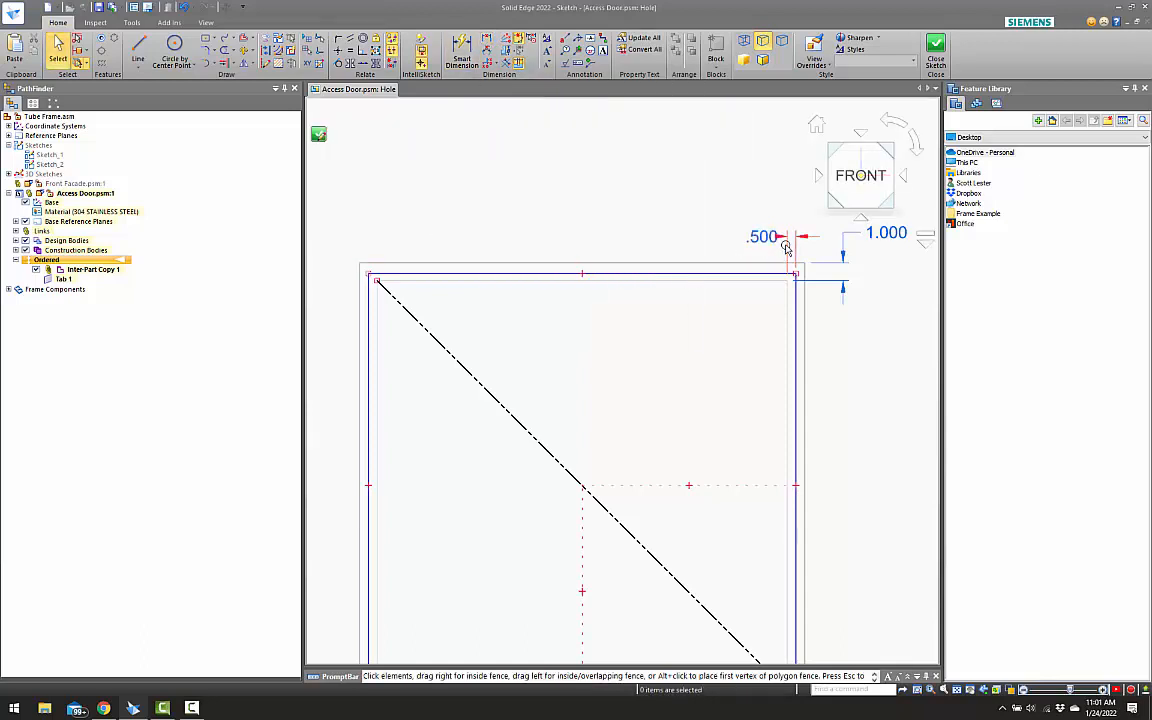
Delete the .500 horizontal dimension and dimension the vertical gap between the outer square's upper edge and the rectangle's upper side
click(787, 249)
key(Delete)
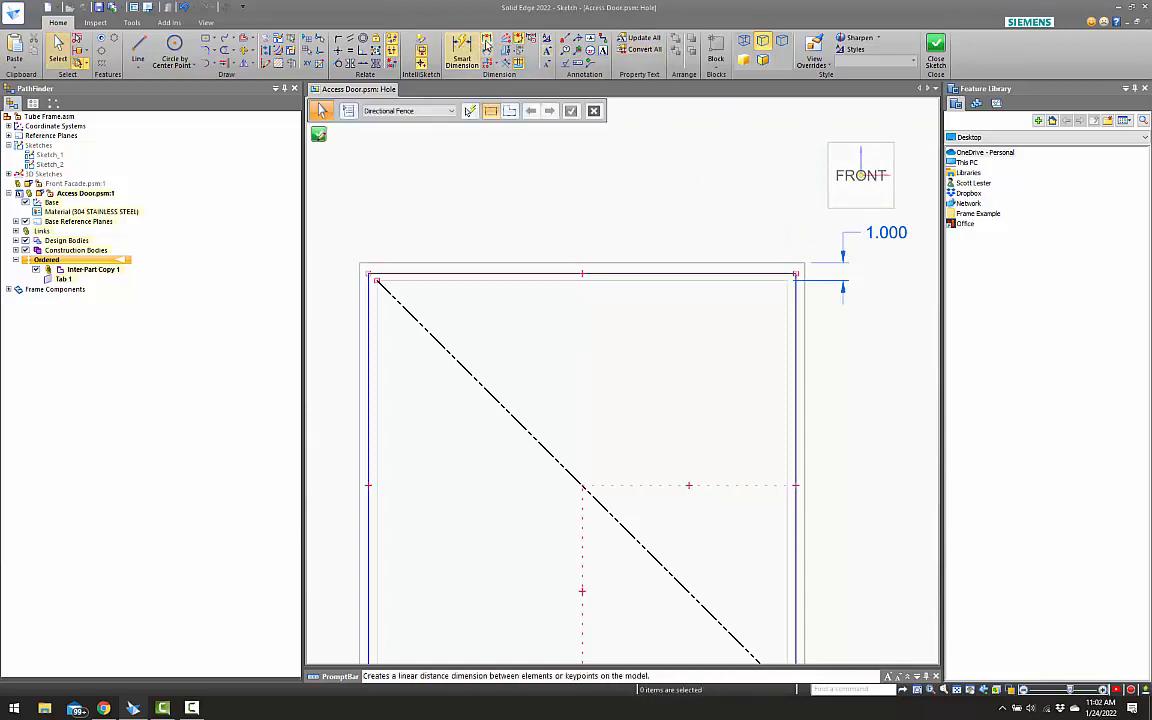
click(487, 38)
scroll(738, 224, up, 1)
click(800, 284)
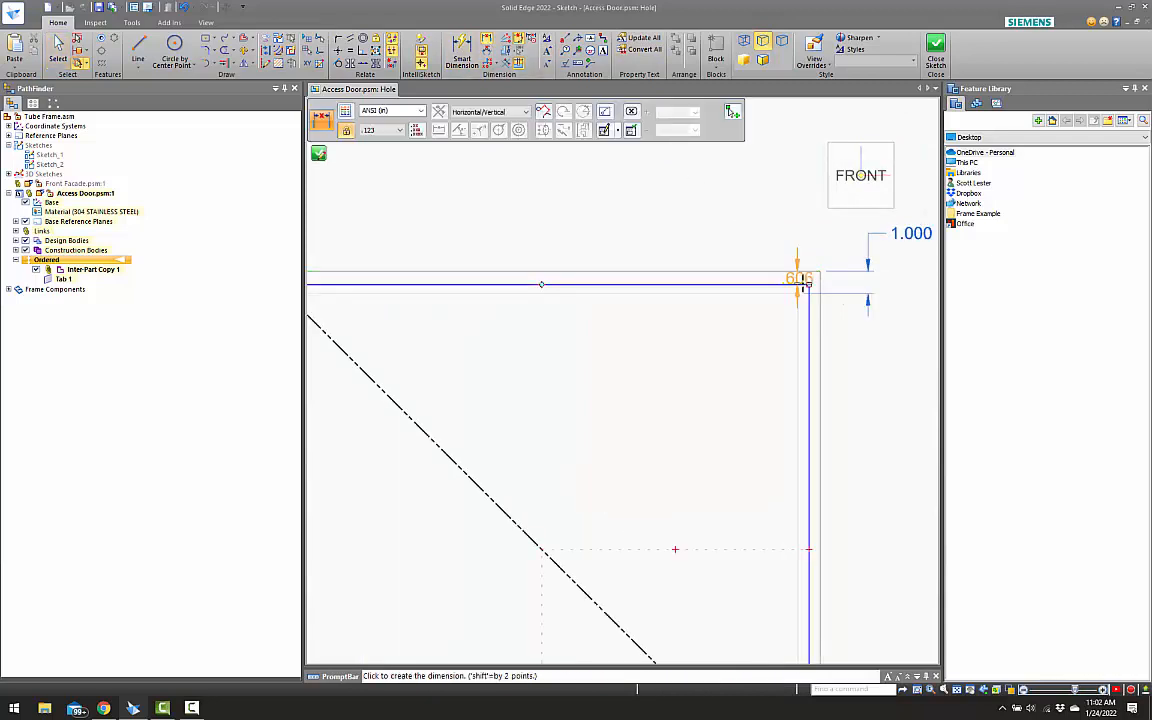
scroll(805, 260, down, 2)
click(859, 290)
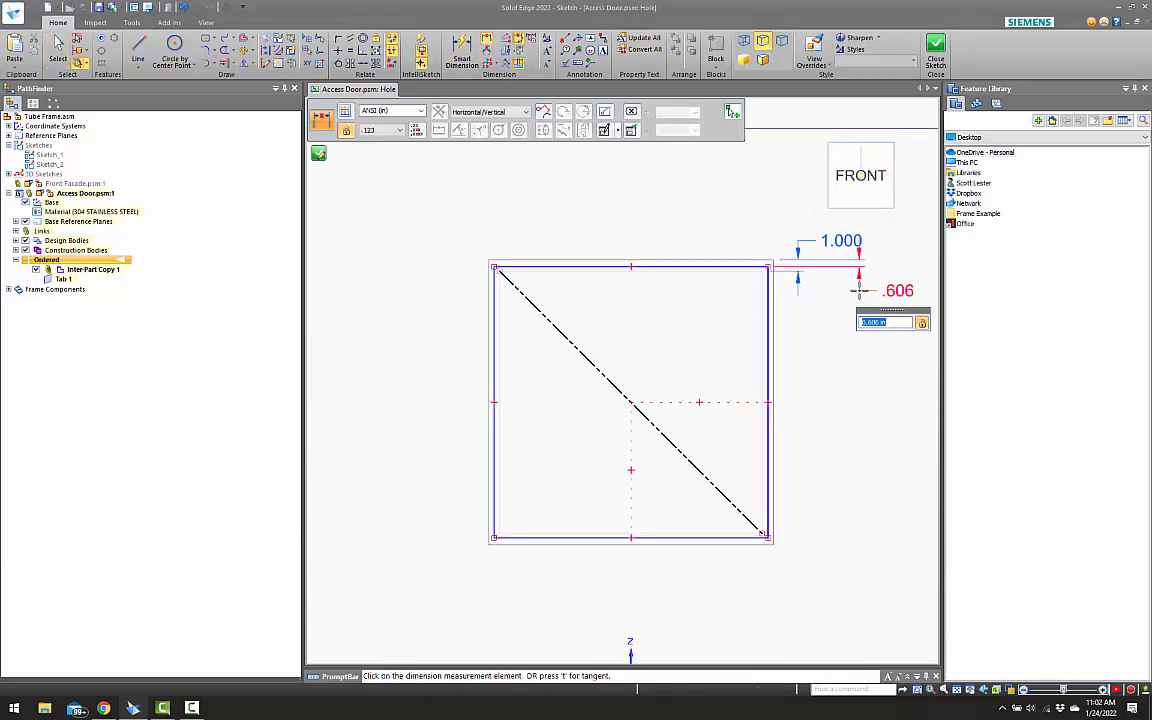
key(Escape)
Give the vertical gap dimension a formula making it half of the 1.000 dimension (V850/2)
click(898, 290)
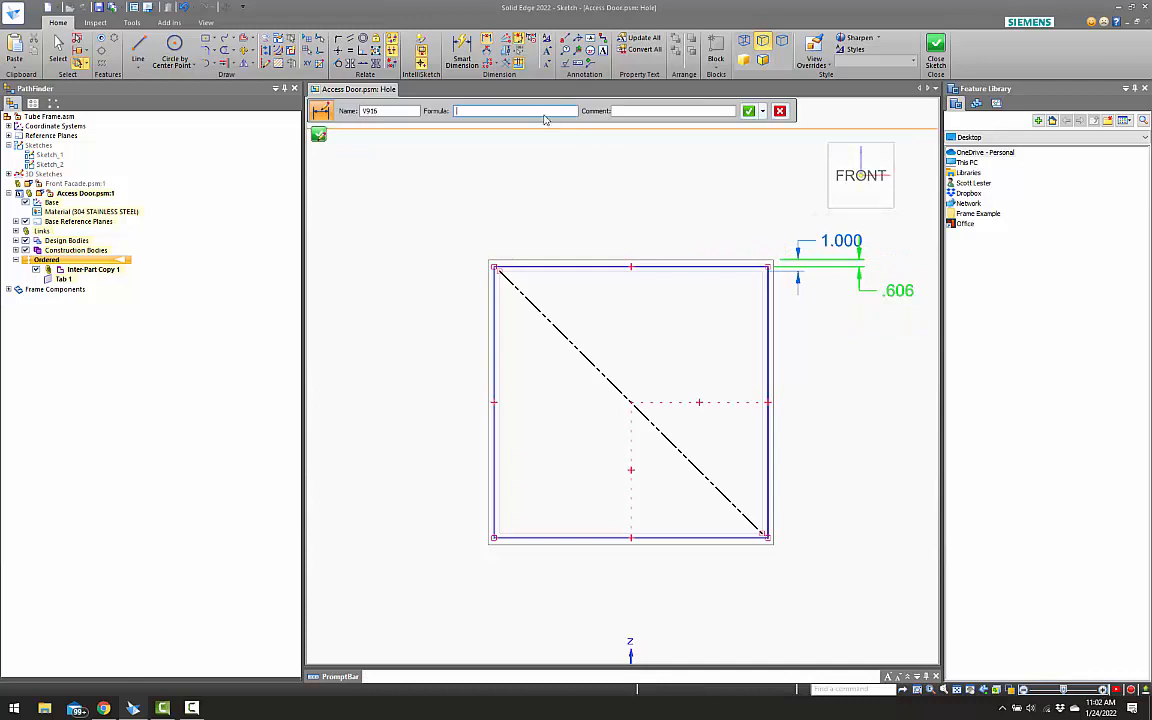
text(=)
click(836, 240)
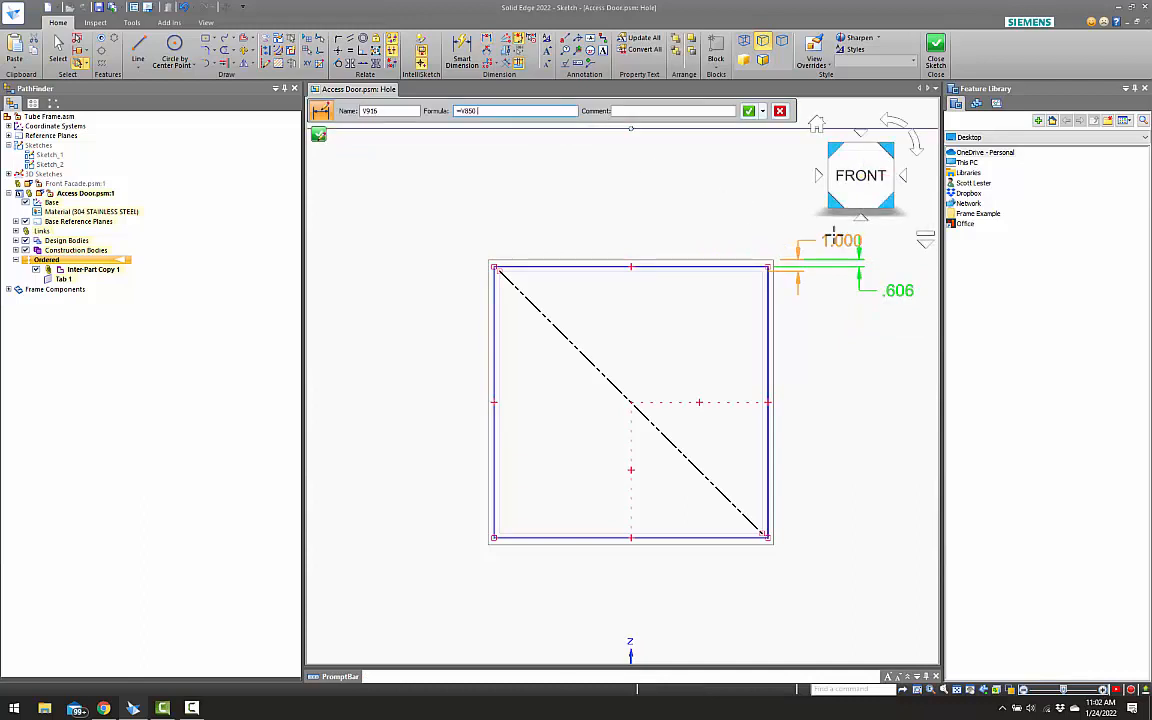
key(Return)
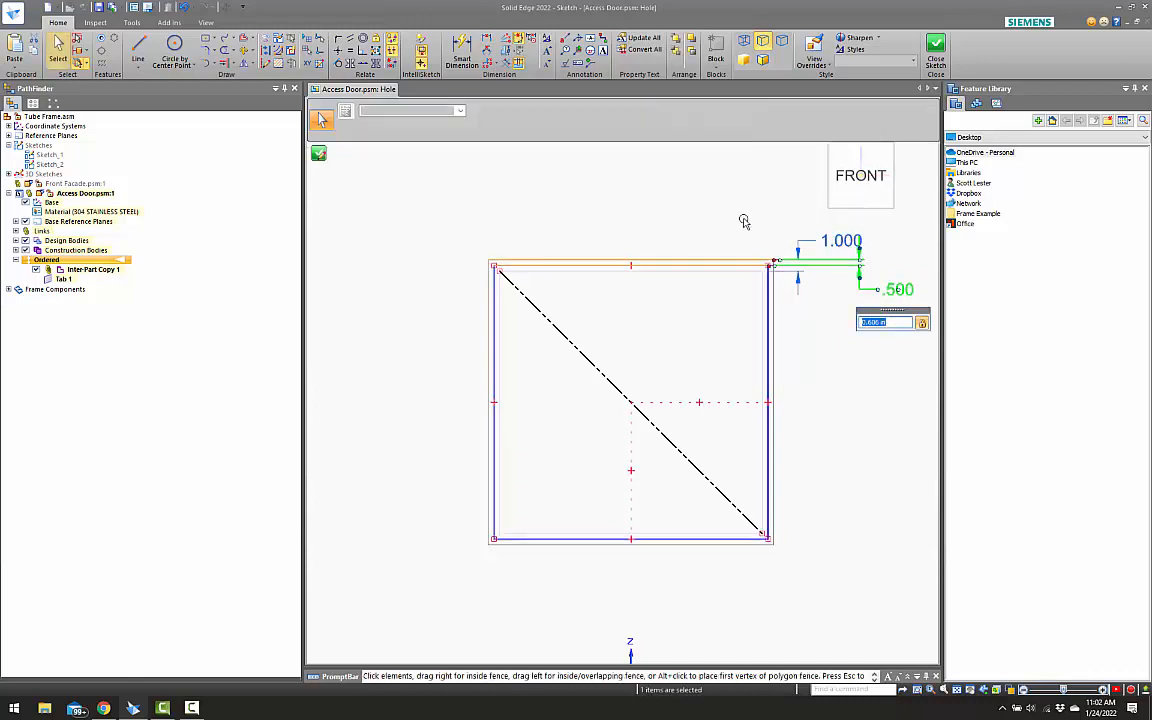
key(Escape)
Widen the rectangle slightly towards the outer square and dimension the horizontal gap between its left side and the inner square's left edge
scroll(468, 230, up, 1)
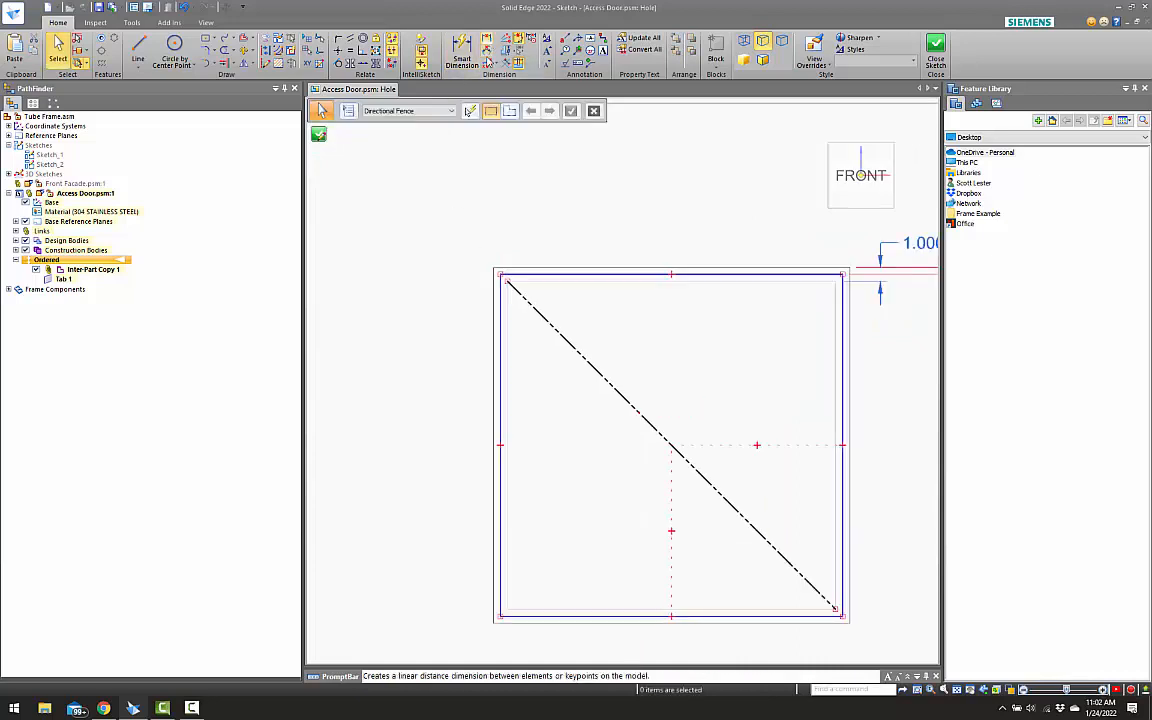
click(500, 292)
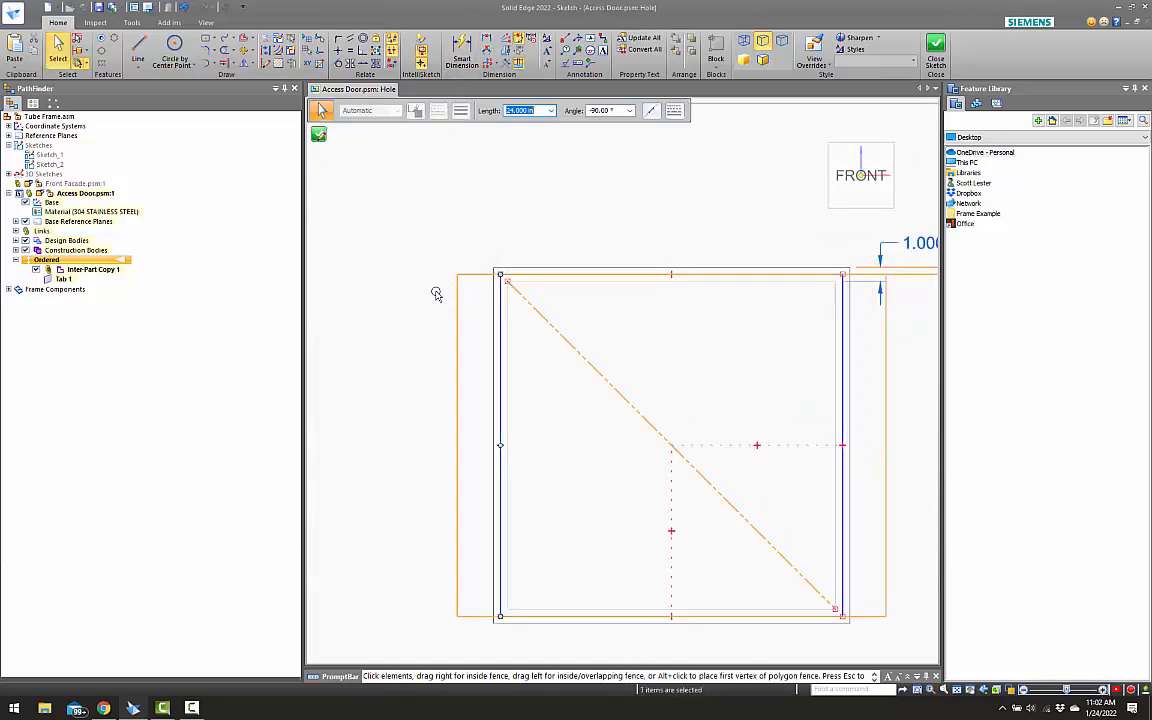
drag(499, 293, 494, 289)
key(Escape)
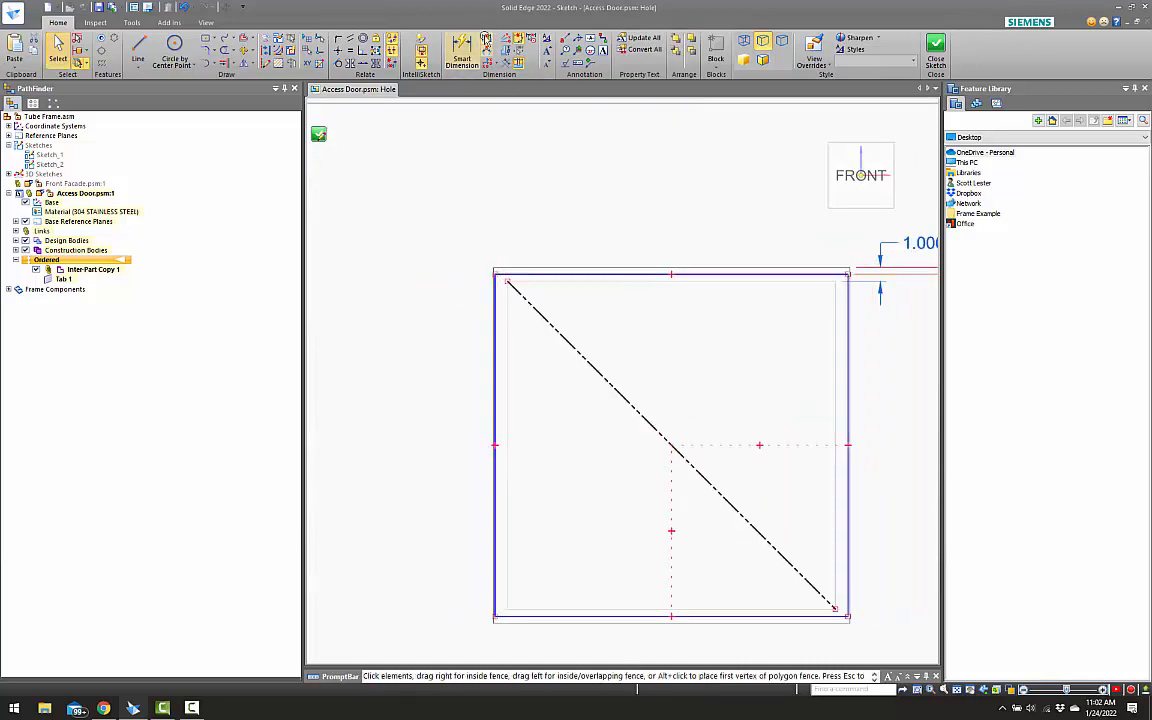
scroll(493, 247, up, 1)
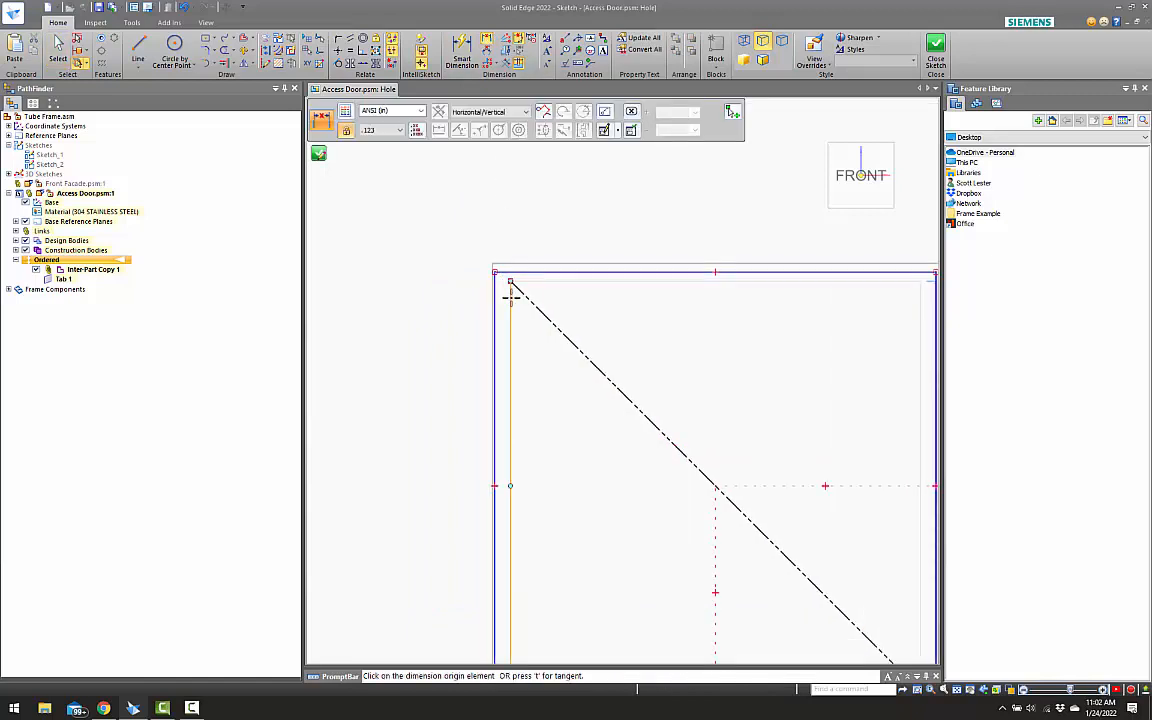
click(512, 297)
click(495, 290)
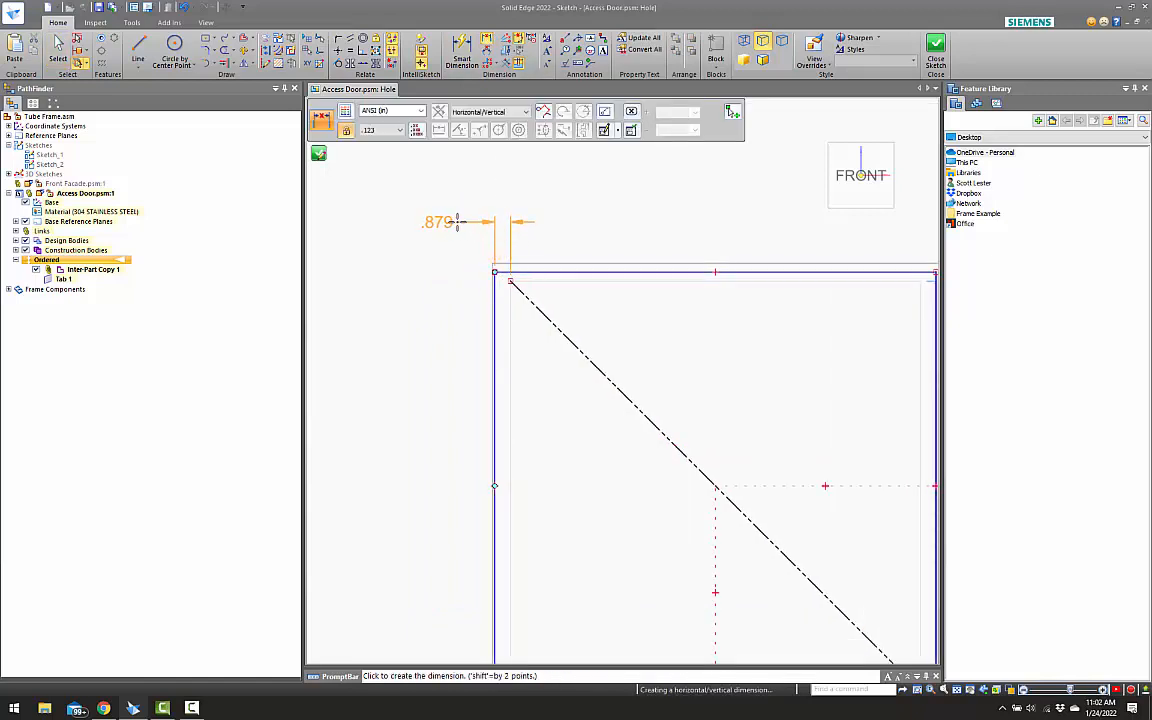
click(457, 221)
key(Escape)
Link the horizontal gap dimension by formula to the .500 vertical gap dimension (V916)
click(448, 221)
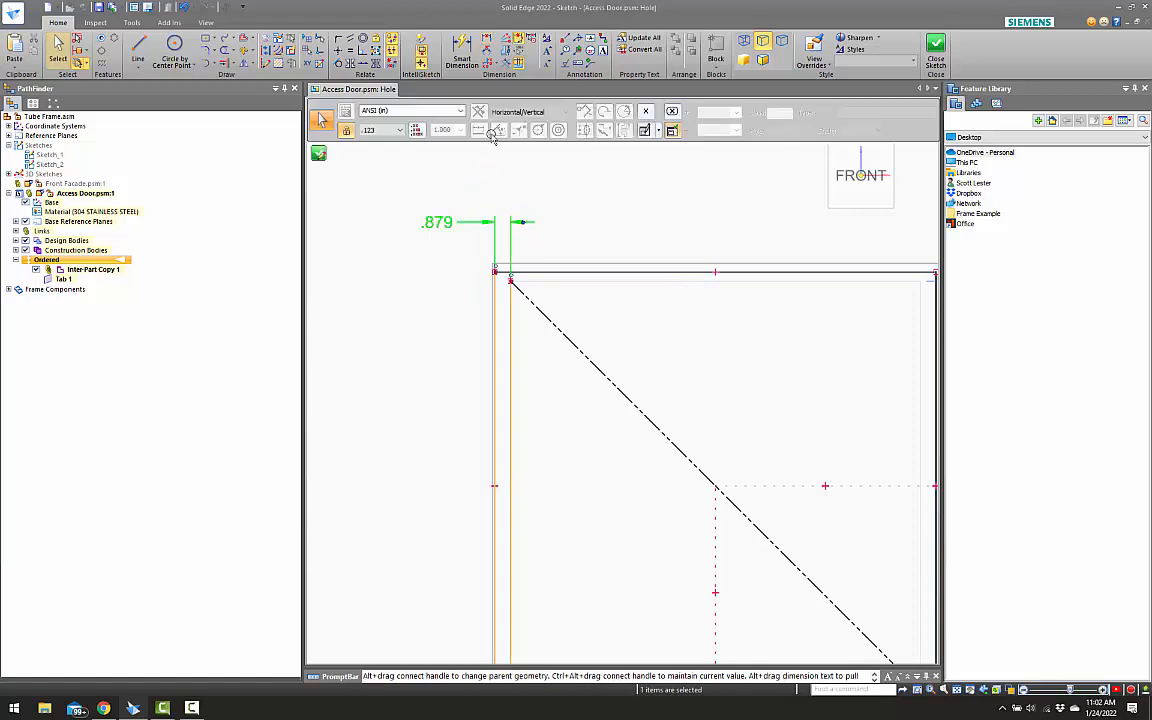
click(455, 222)
click(459, 204)
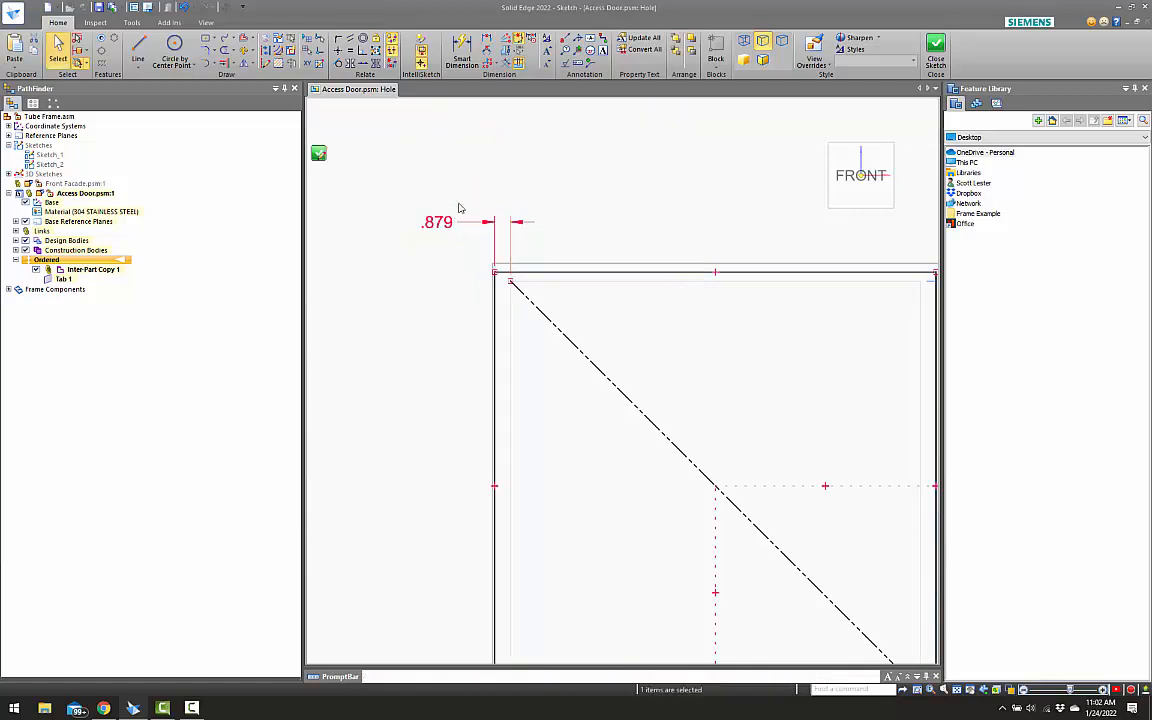
click(457, 220)
scroll(549, 261, down, 3)
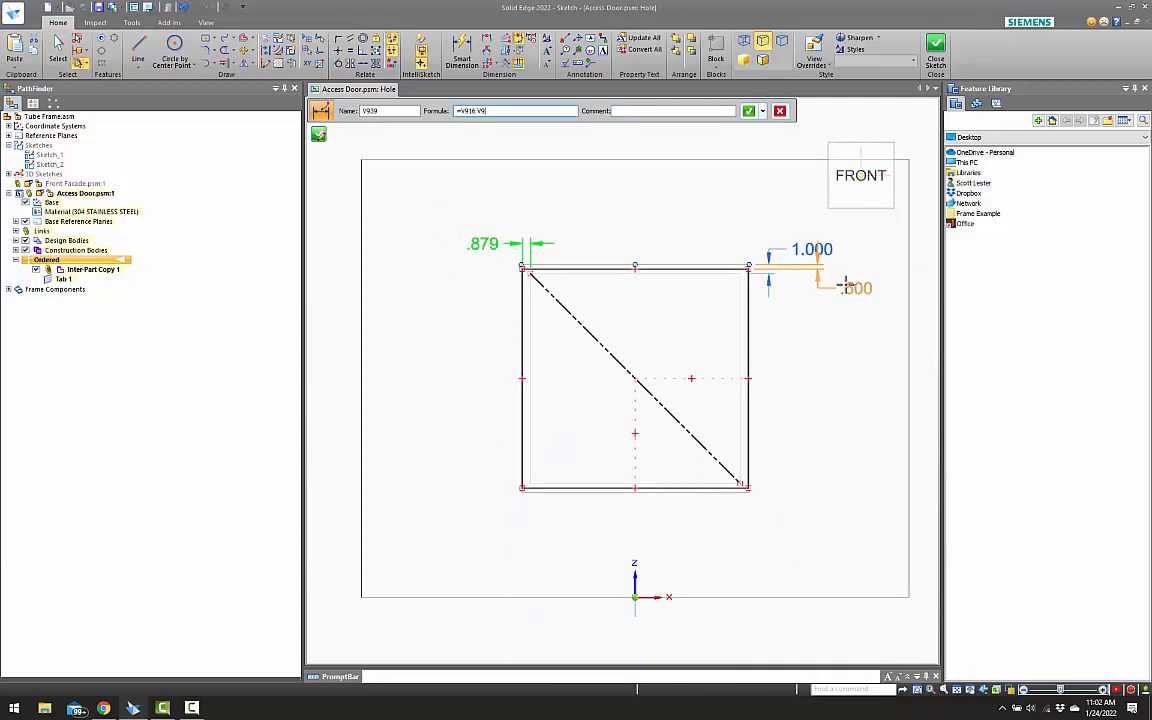
key(Return)
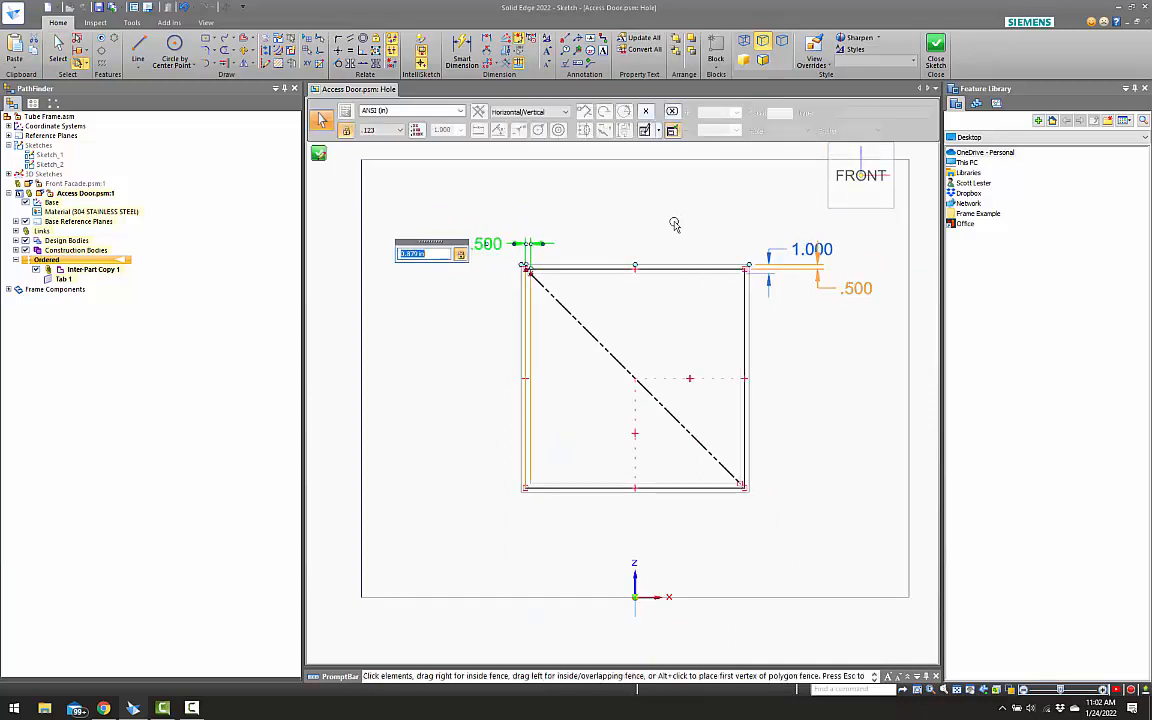
key(Escape)
Convert the whole rectangle chain to construction geometry
click(285, 57)
scroll(530, 276, up, 4)
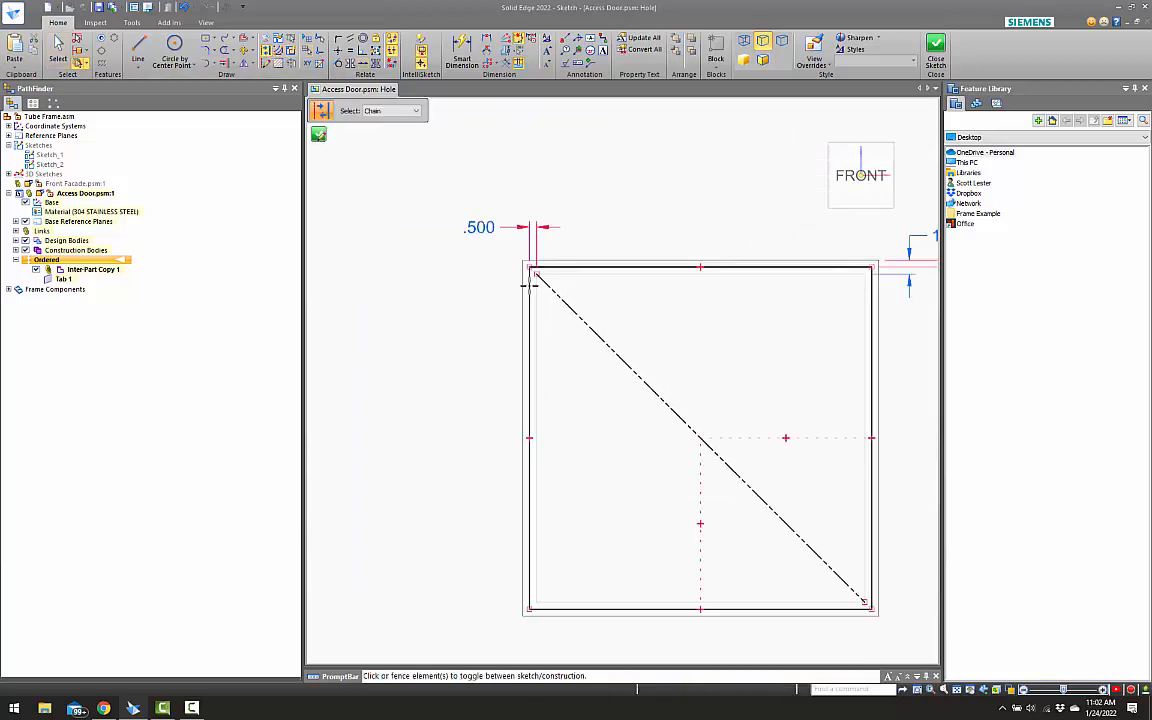
scroll(406, 255, down, 4)
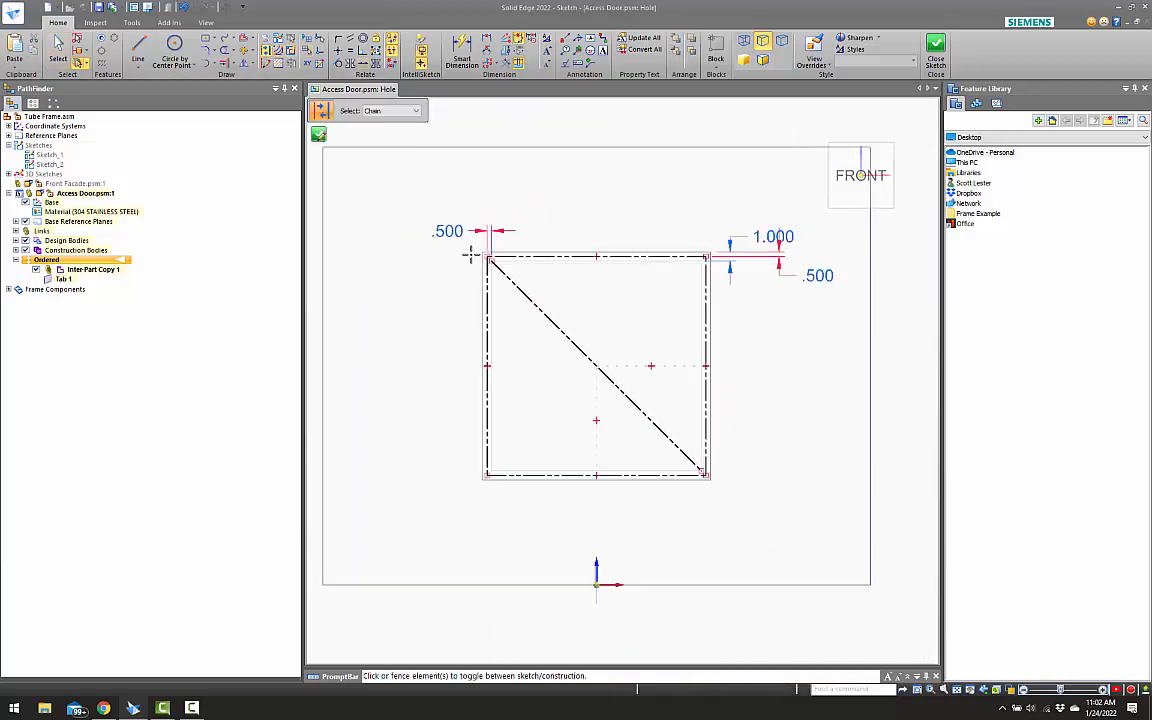
key(Escape)
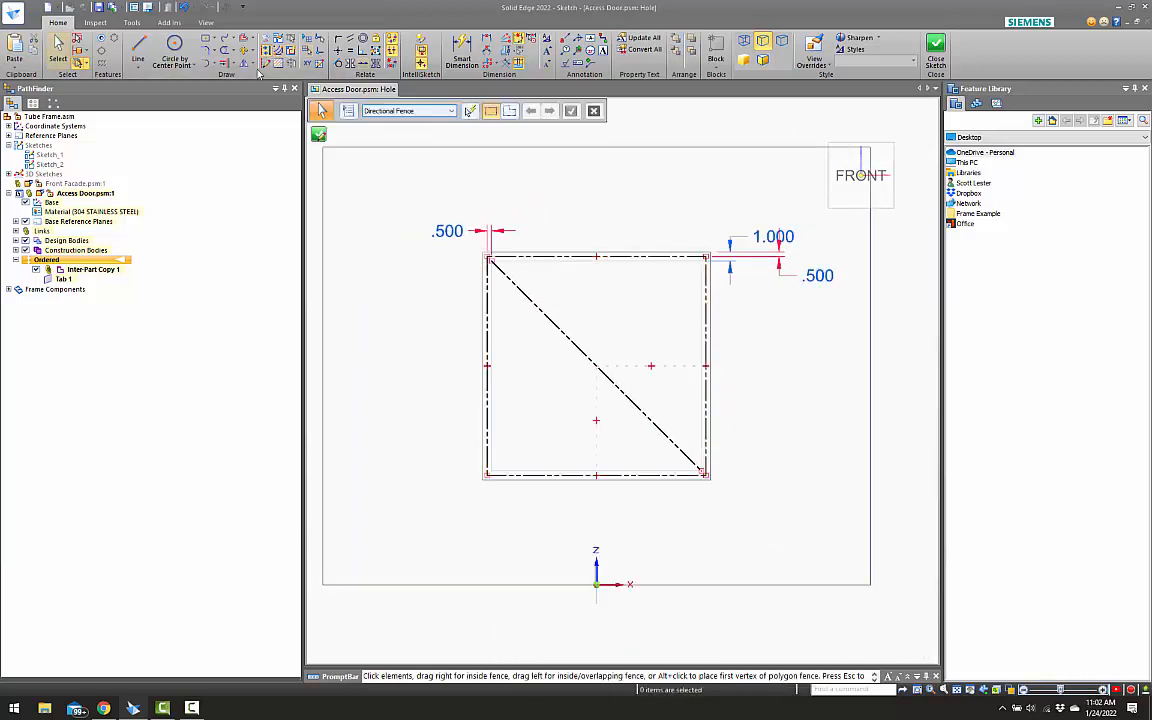
Place holes at the construction rectangle's four corners and four side midpoints, and finish the hole feature
click(100, 45)
scroll(482, 250, up, 1)
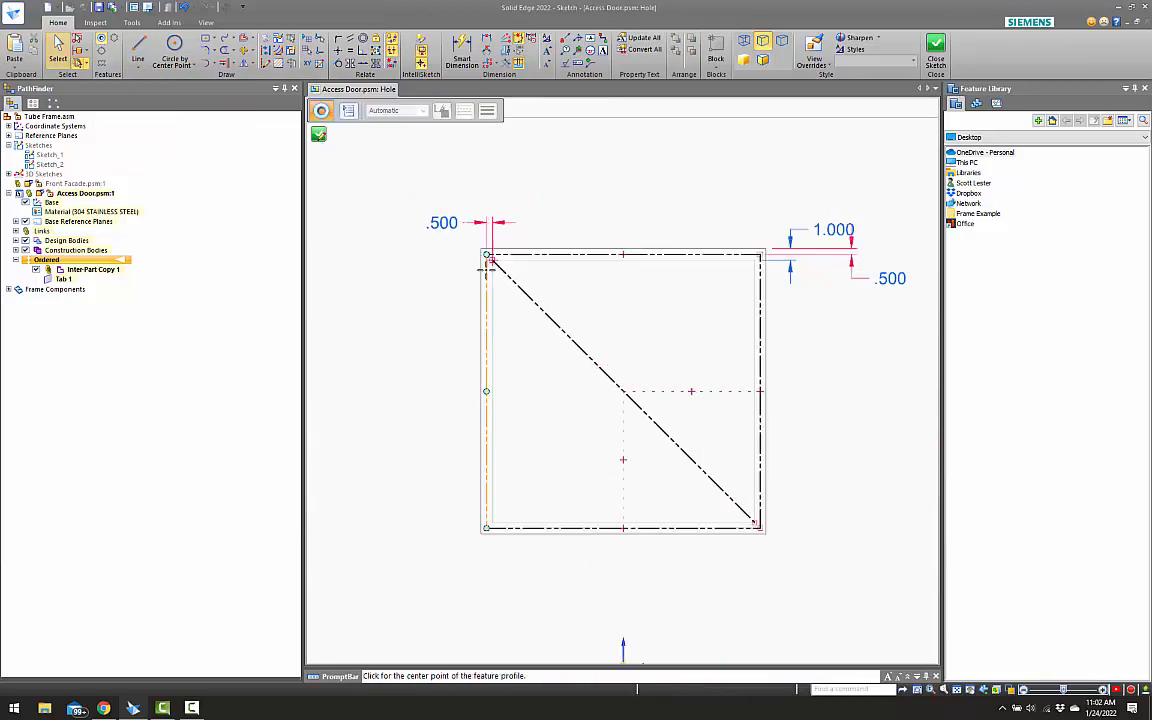
scroll(740, 258, up, 1)
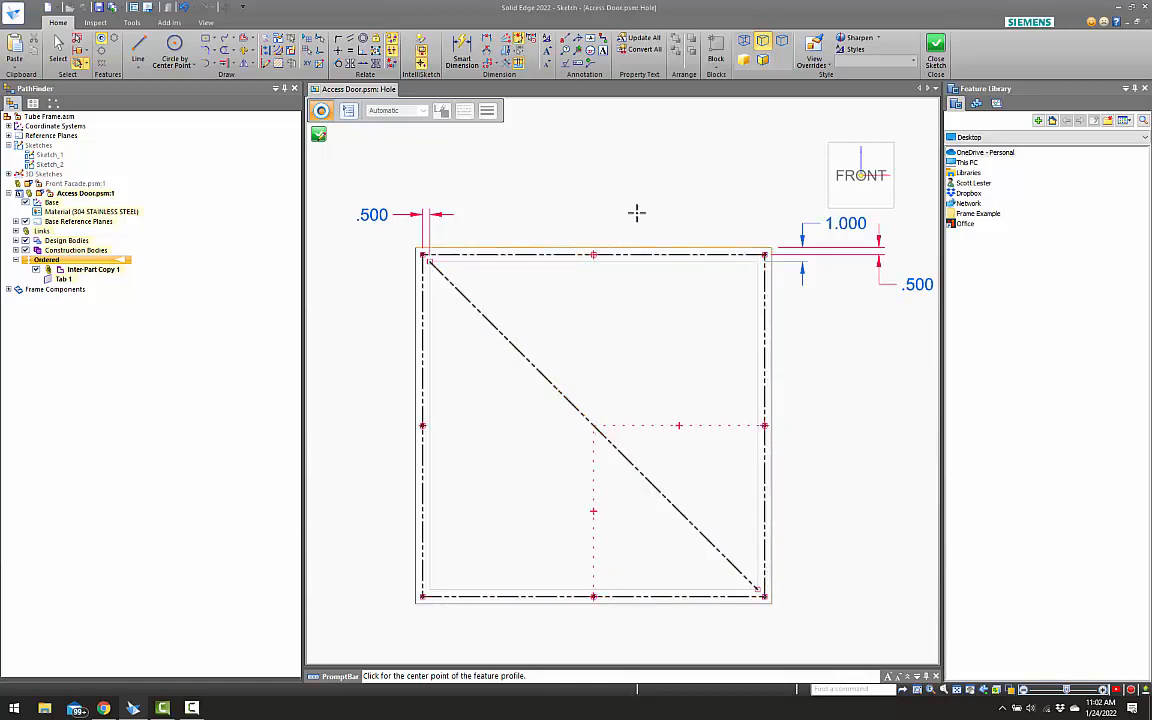
scroll(638, 200, down, 1)
scroll(690, 238, up, 3)
scroll(696, 215, down, 2)
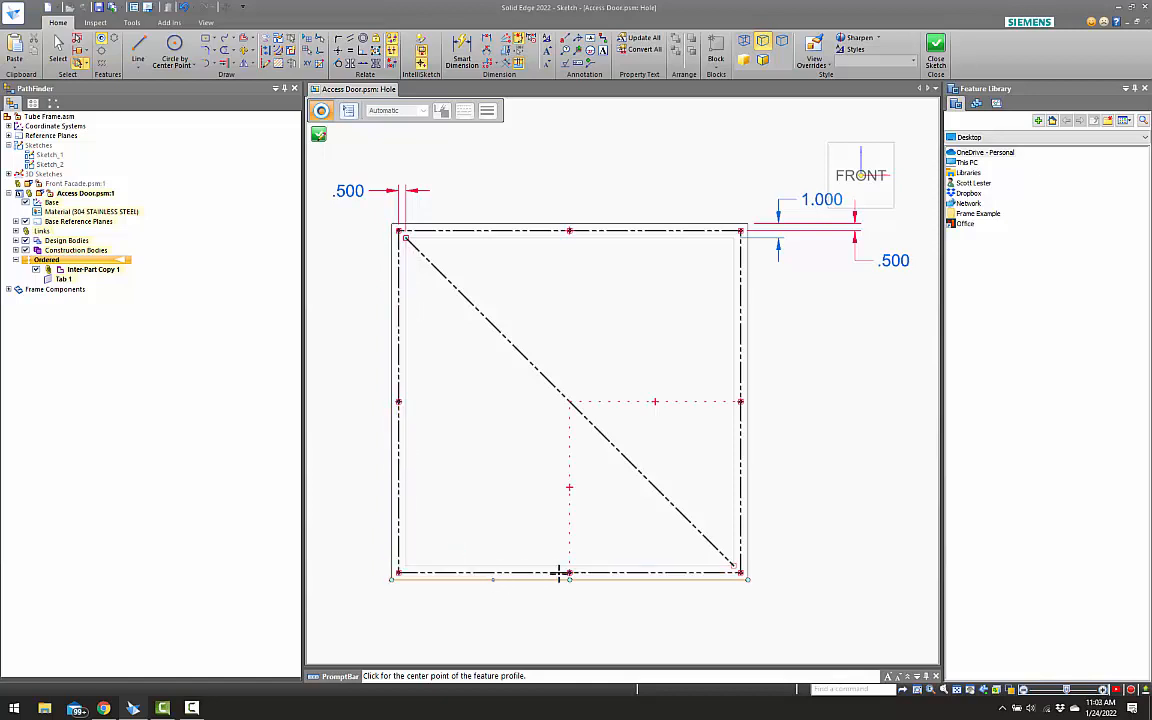
key(Escape)
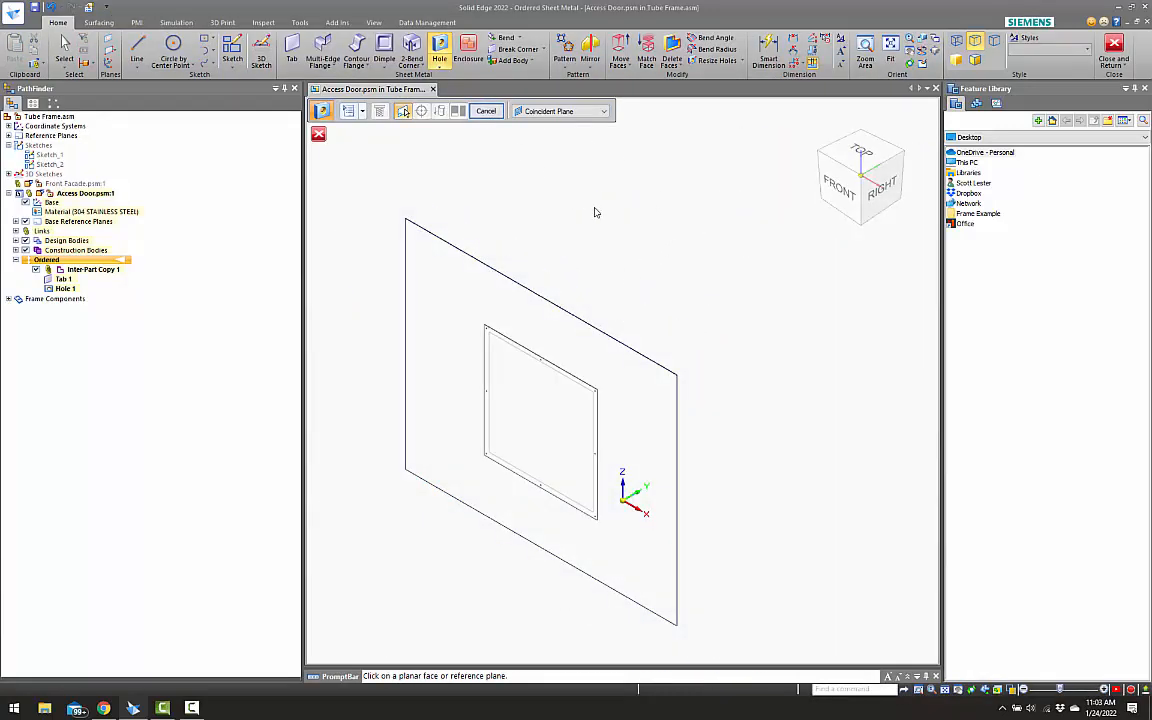
key(Escape)
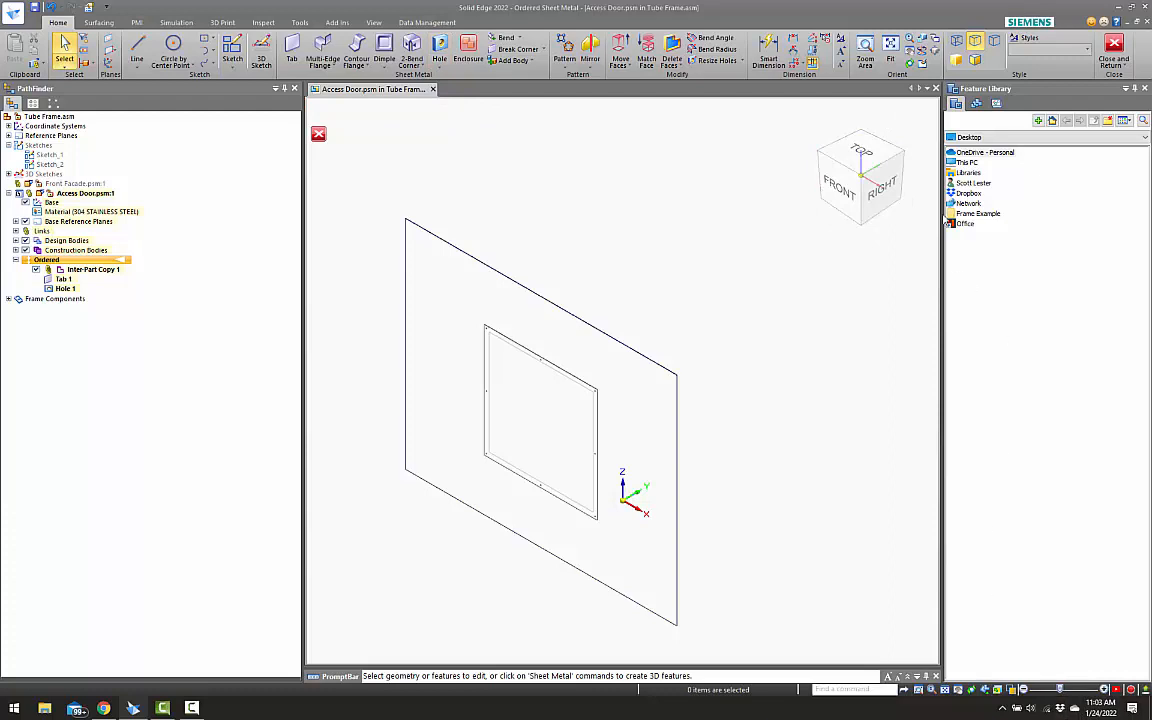
Show the Access Door shaded with visible edges and return to the Tube Frame assembly
click(978, 62)
scroll(541, 360, up, 8)
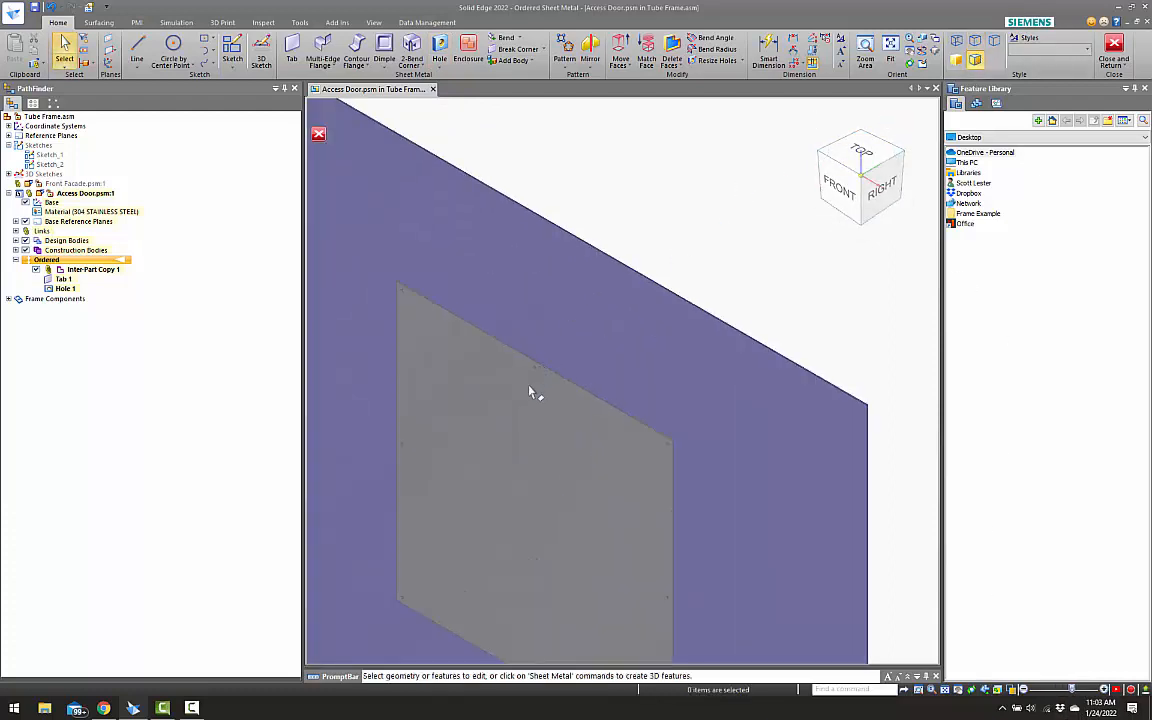
mouse_move(529, 380)
middle_down()
mouse_move(557, 338)
mouse_move(597, 347)
mouse_move(548, 417)
mouse_move(566, 404)
middle_up()
scroll(642, 390, down, 8)
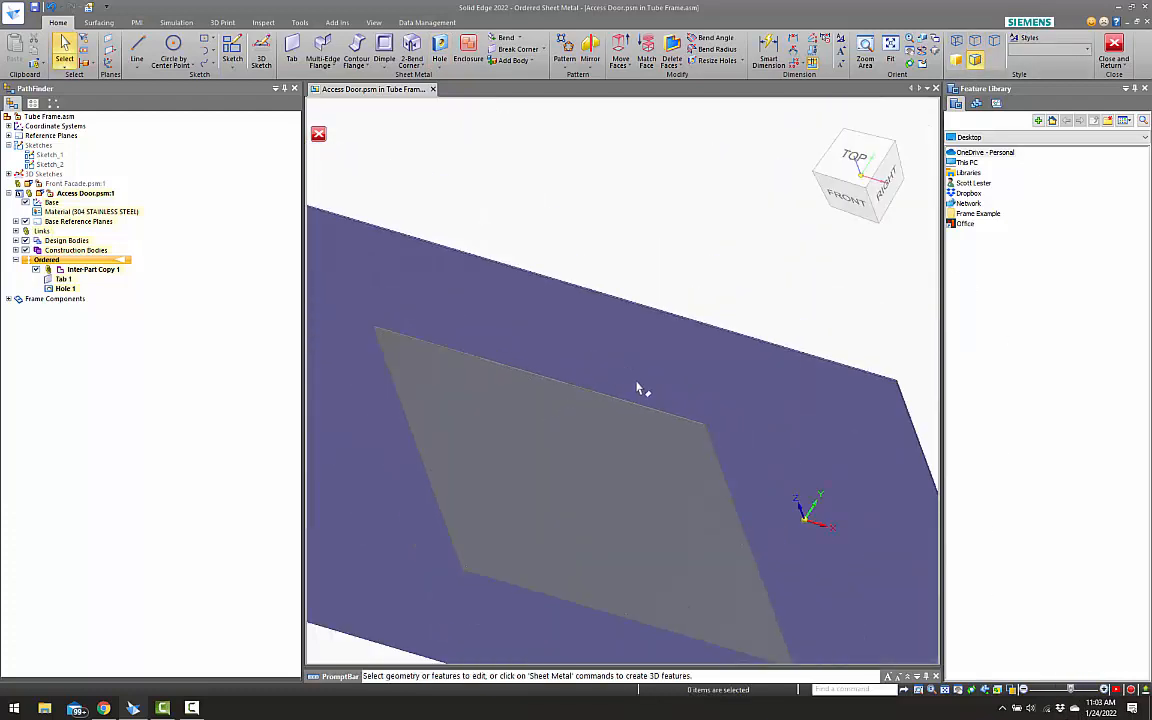
click(1113, 45)
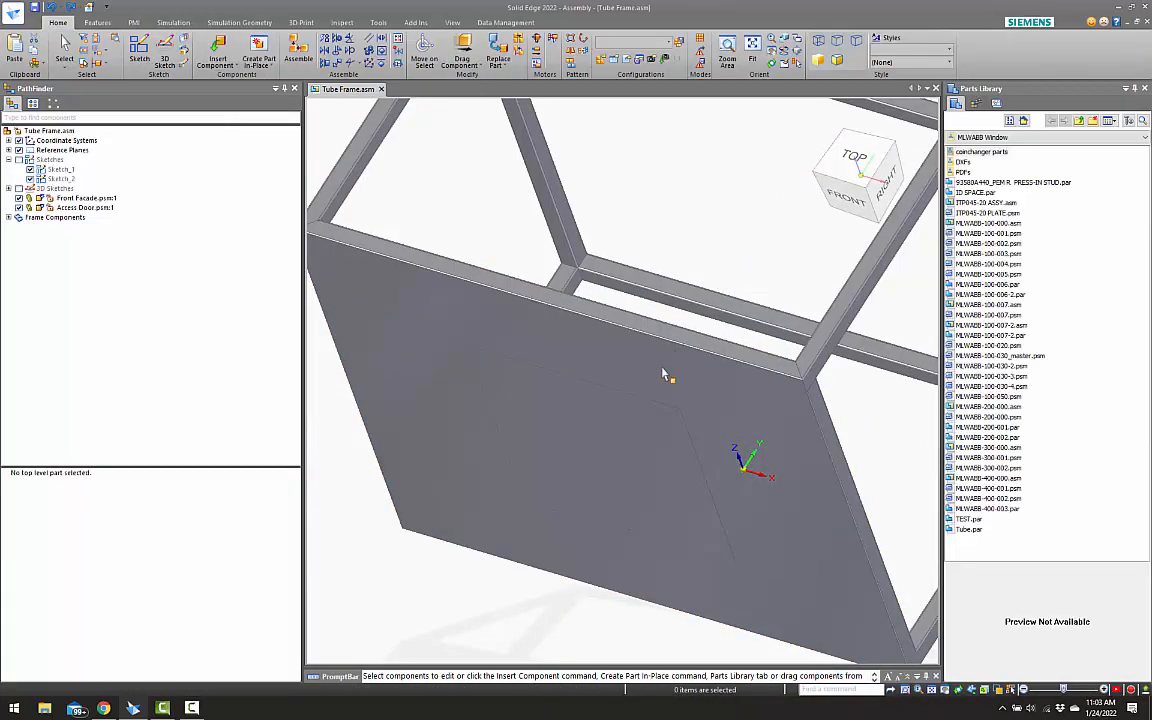
Examine the Access Door's screw holes and their position against the Front Facade from several angles, including the front view
middle_drag(638, 510, 689, 334)
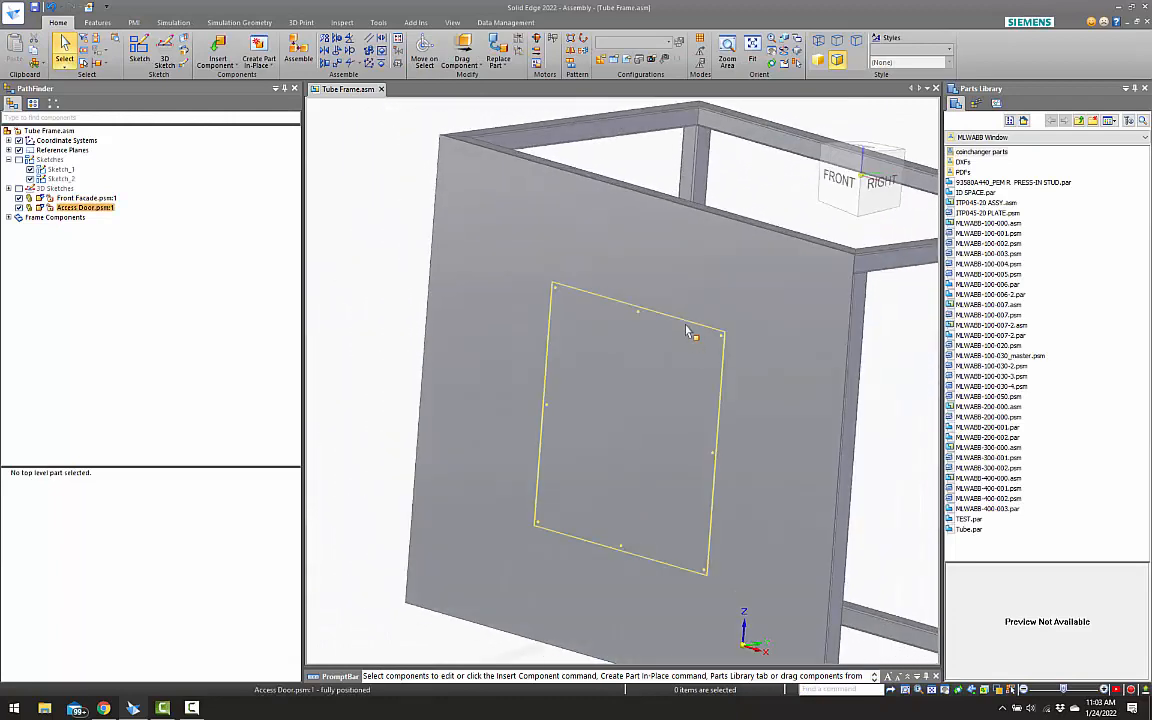
scroll(712, 290, up, 5)
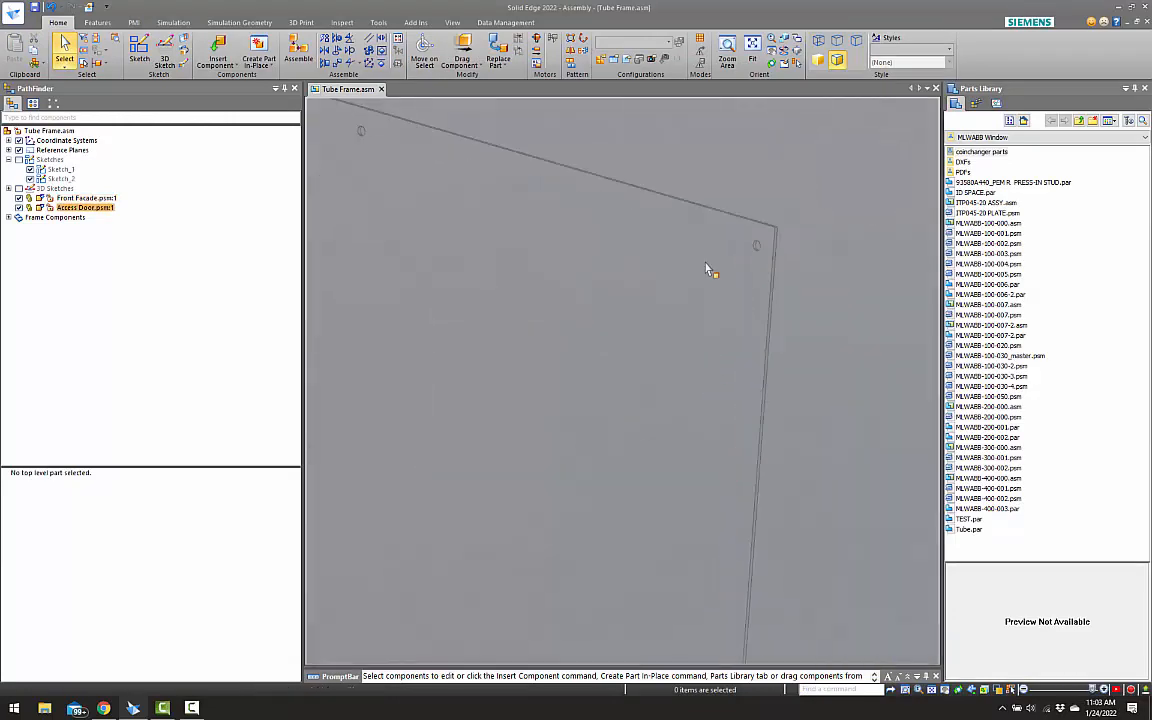
middle_drag(746, 243, 720, 272)
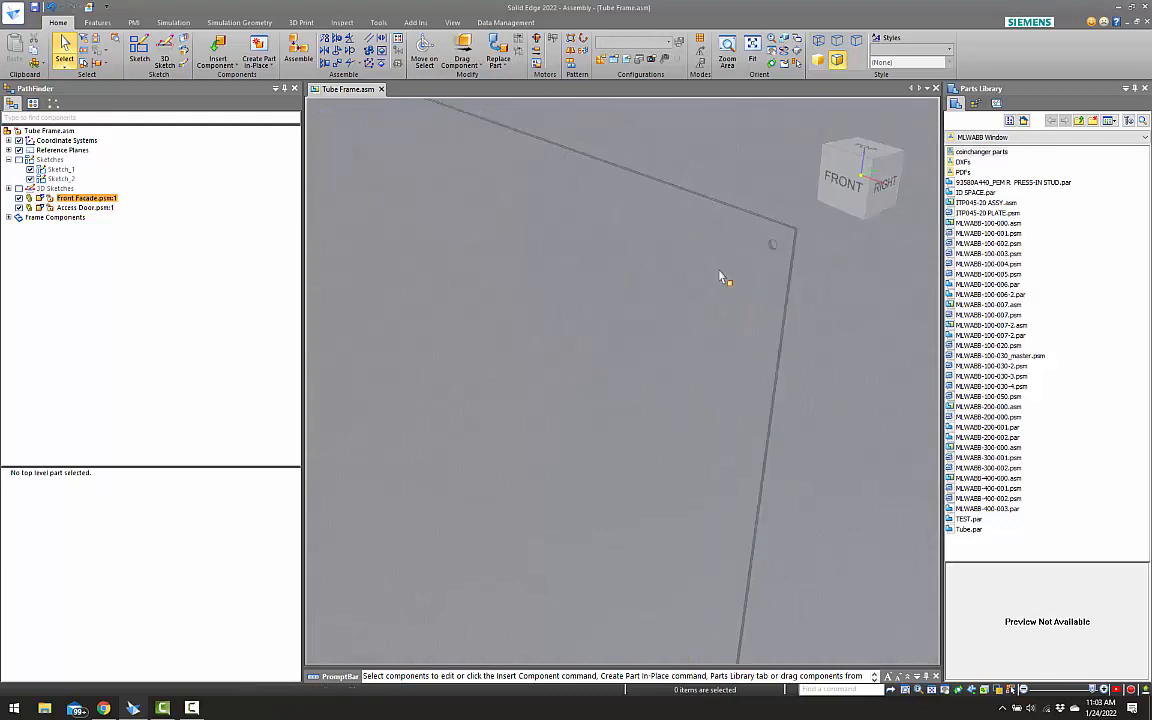
scroll(692, 281, down, 3)
scroll(696, 287, down, 3)
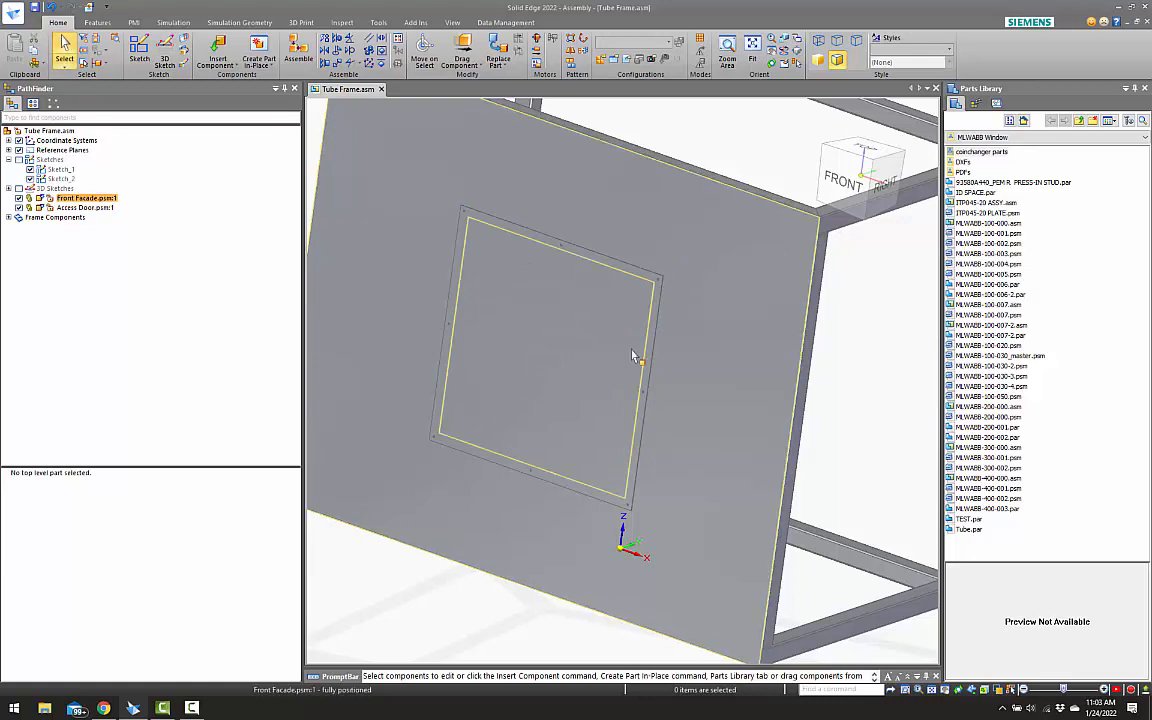
middle_drag(635, 355, 681, 339)
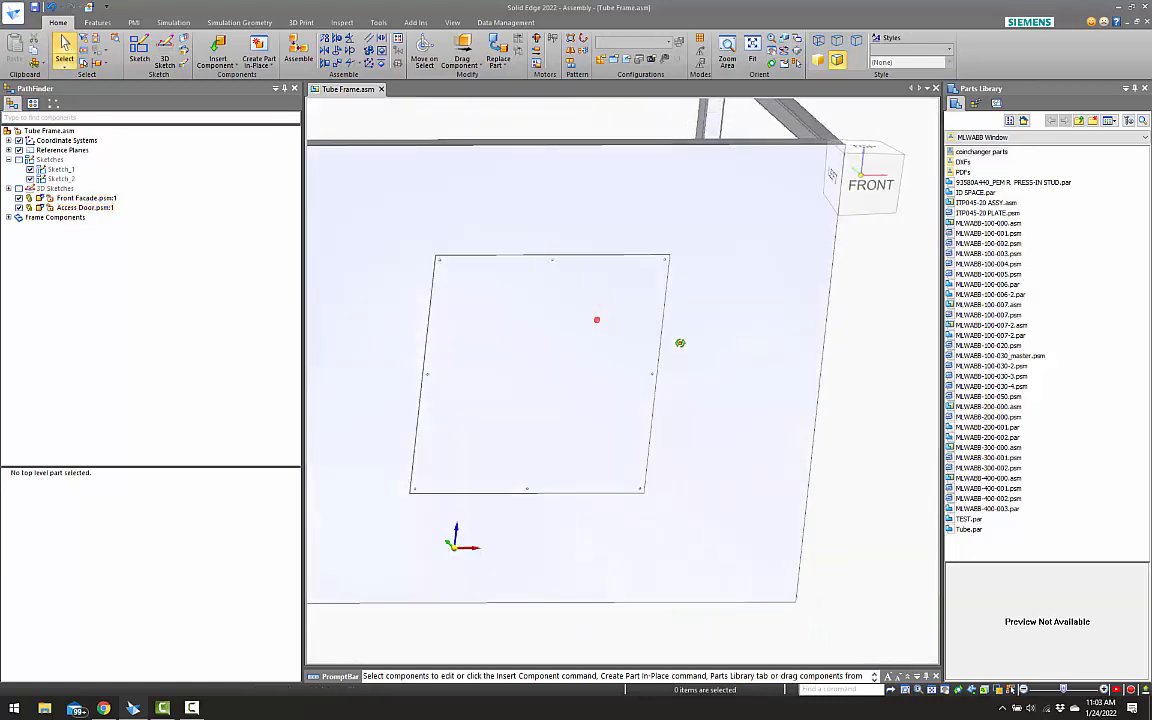
scroll(587, 342, down, 3)
key(ctrl+f)
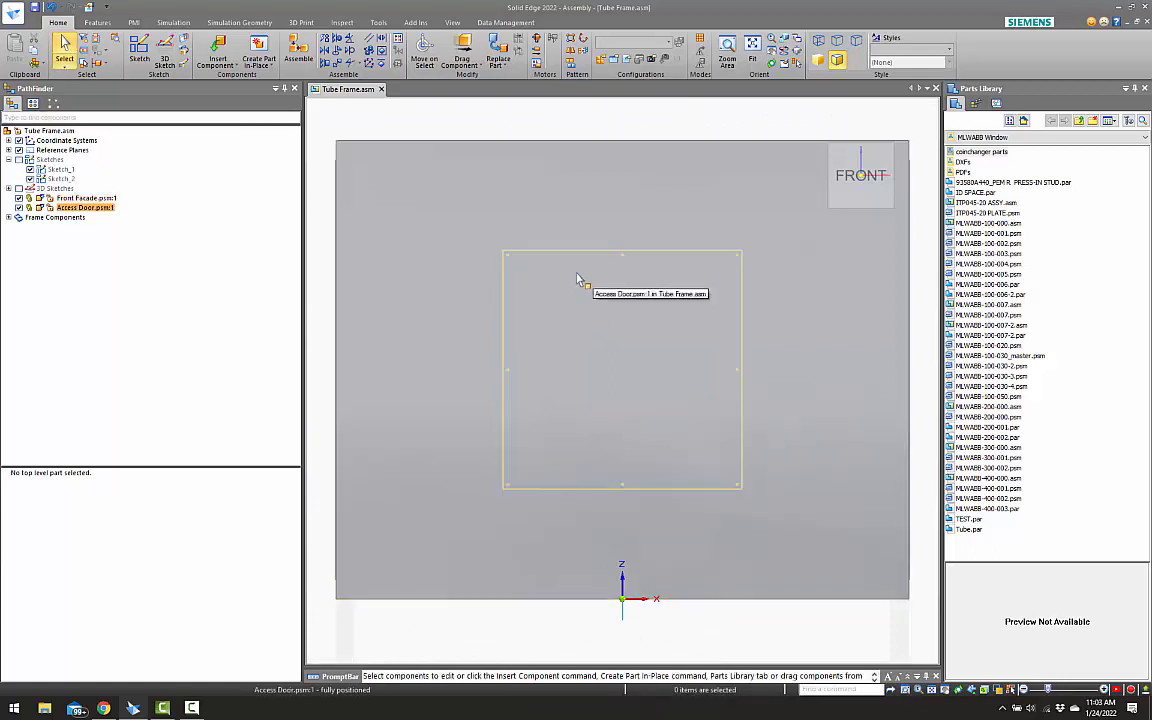
scroll(765, 263, up, 3)
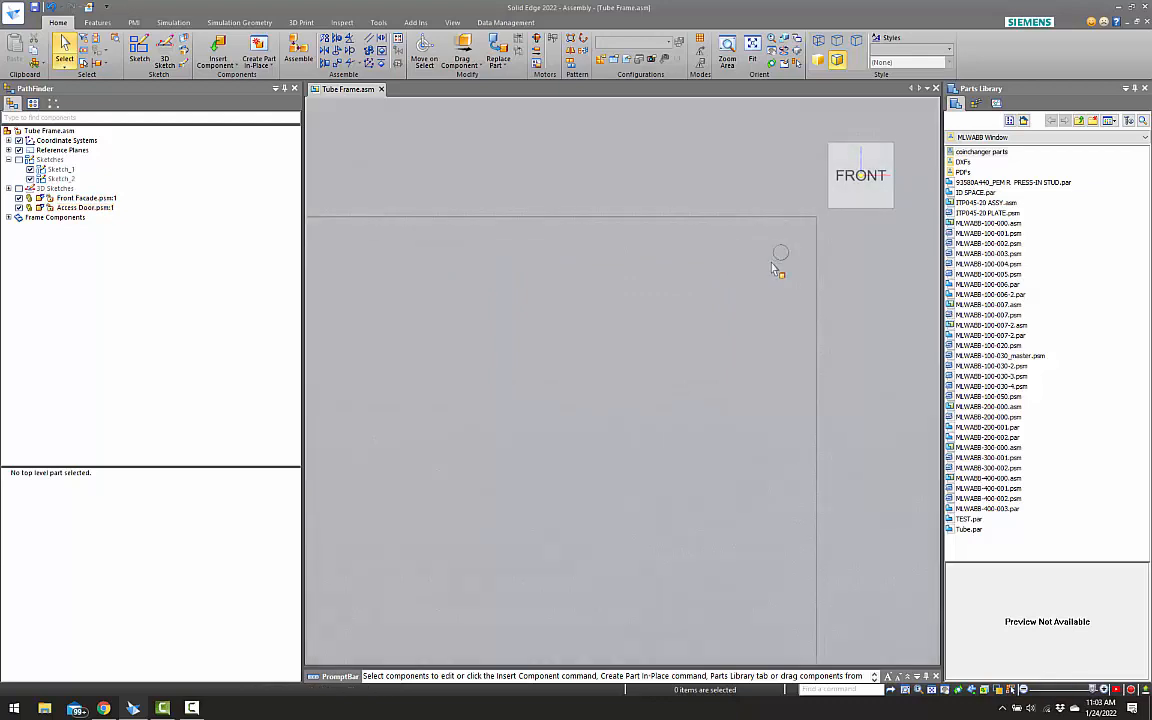
scroll(661, 303, down, 5)
middle_drag(692, 345, 712, 288)
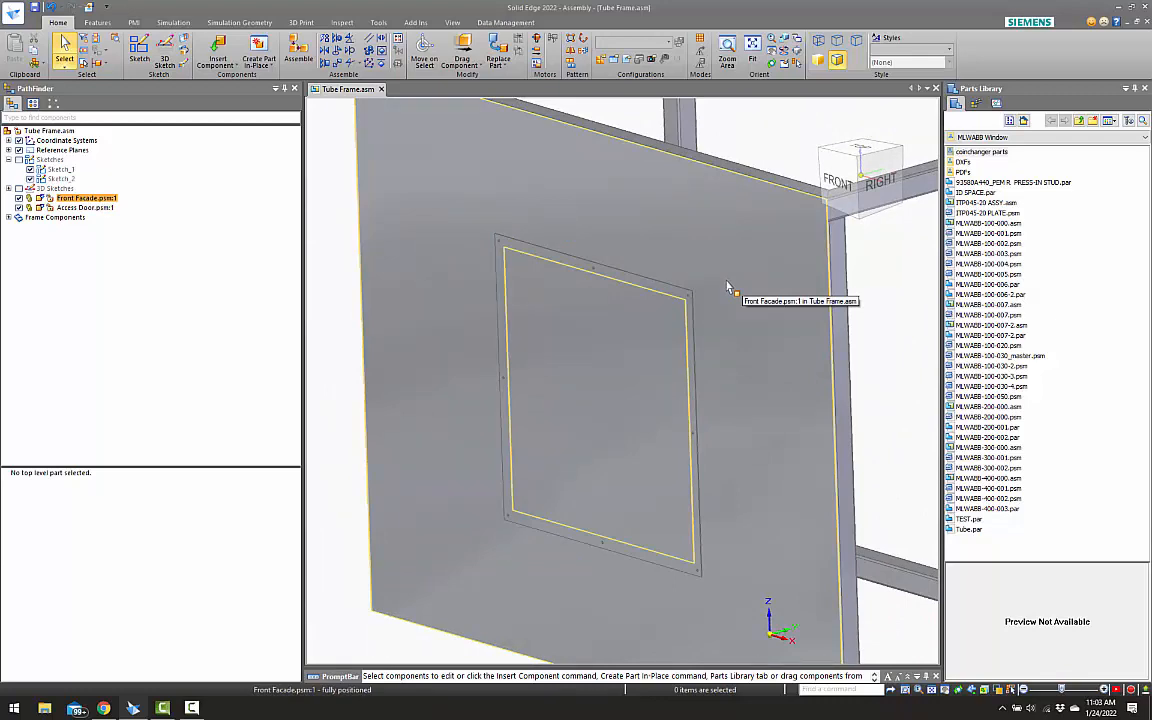
click(740, 250)
key(Escape)
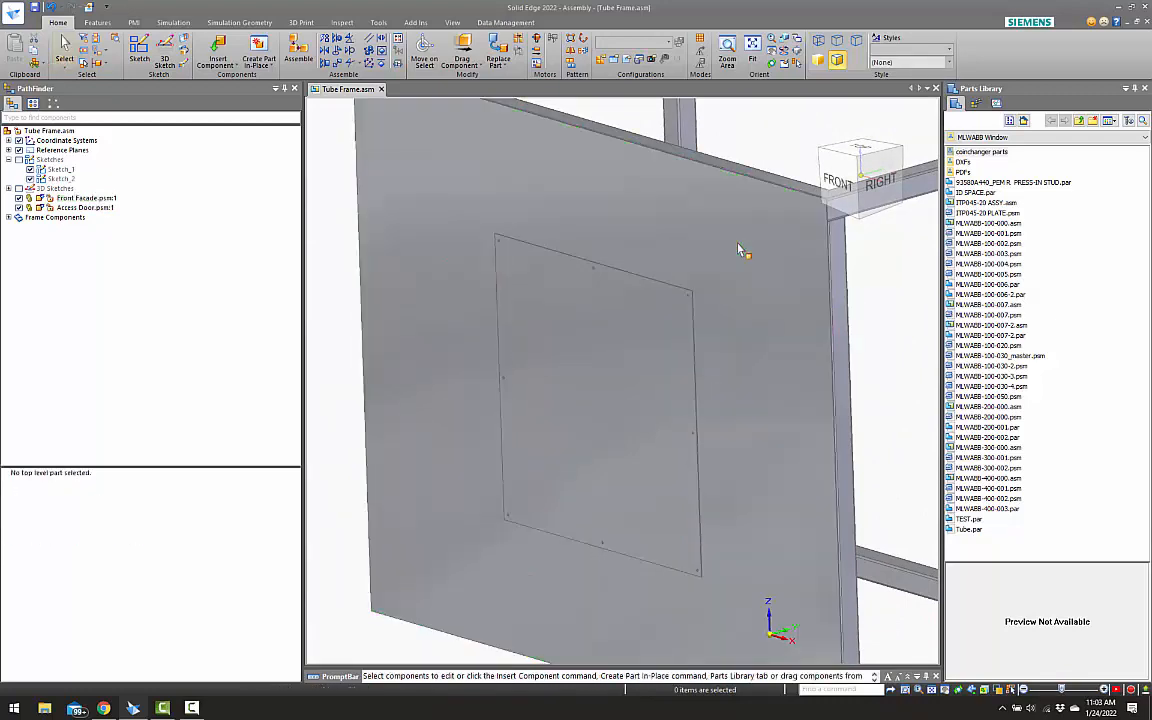
Open the Front Facade part from the assembly and edit the profile of its window cutout
click(738, 257)
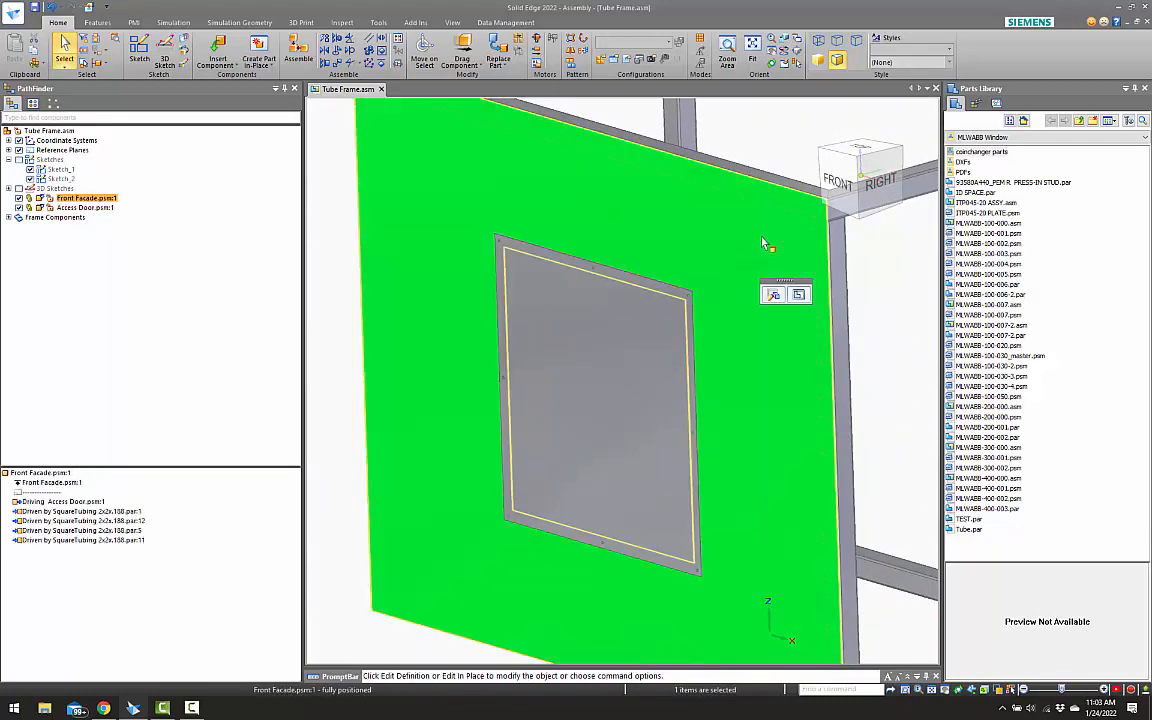
key(Escape)
click(726, 255)
right_click(651, 222)
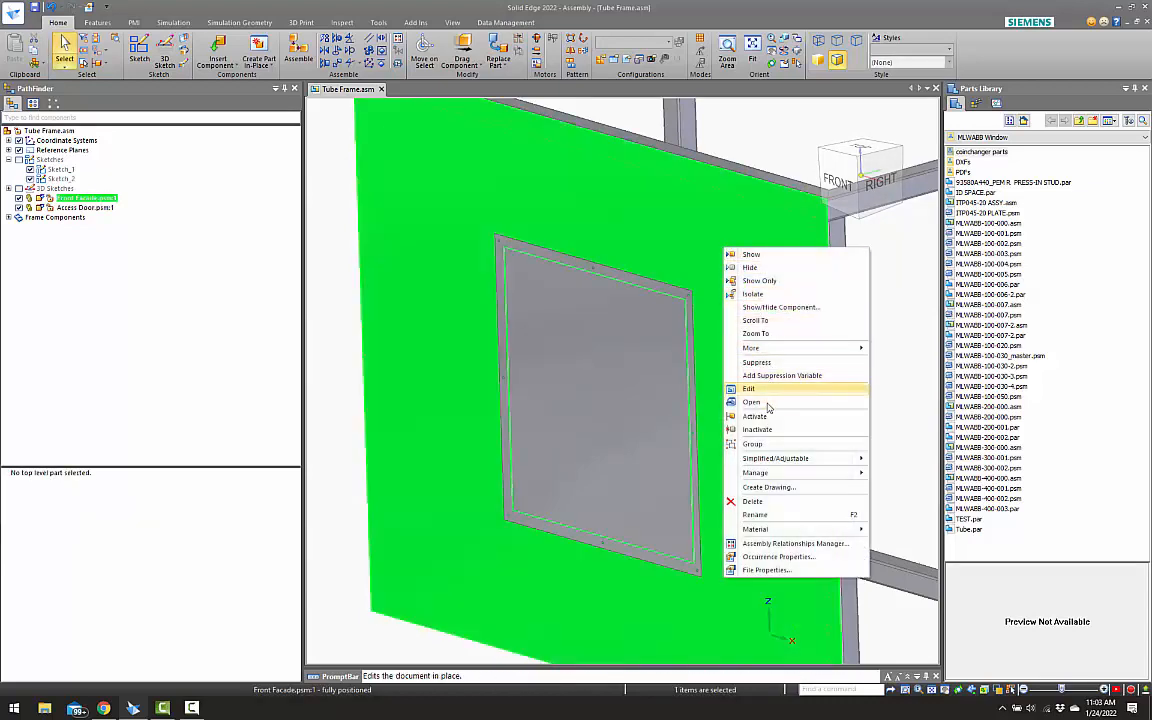
click(705, 345)
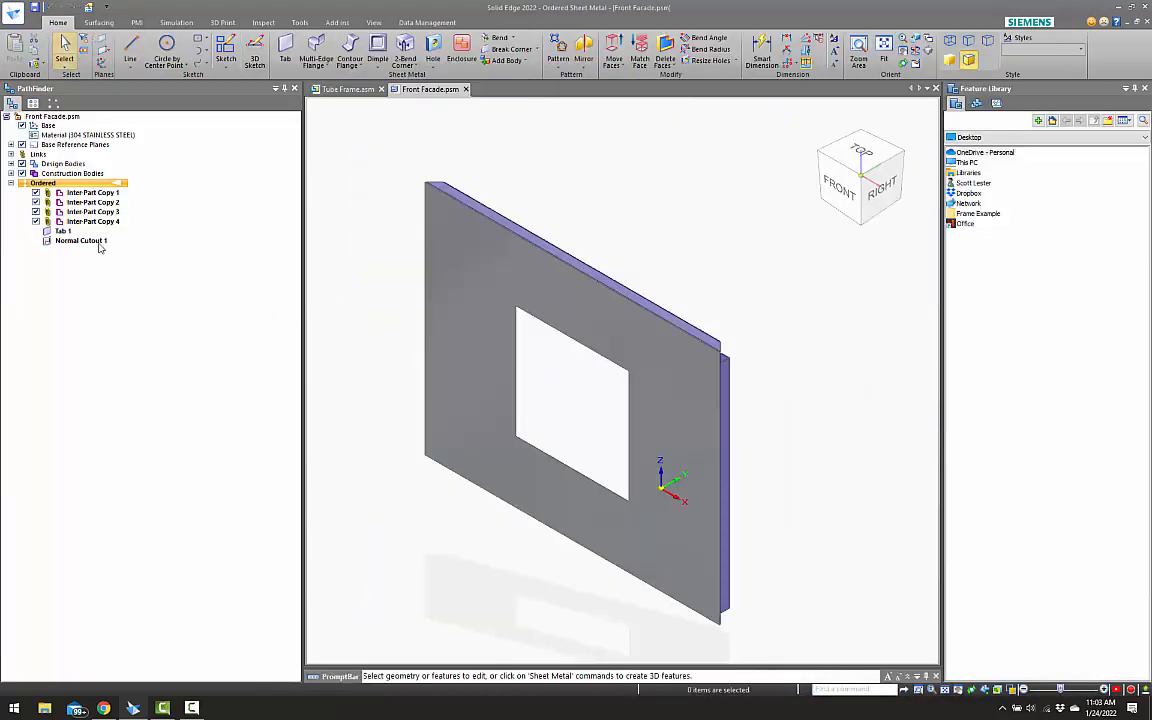
click(88, 241)
click(610, 343)
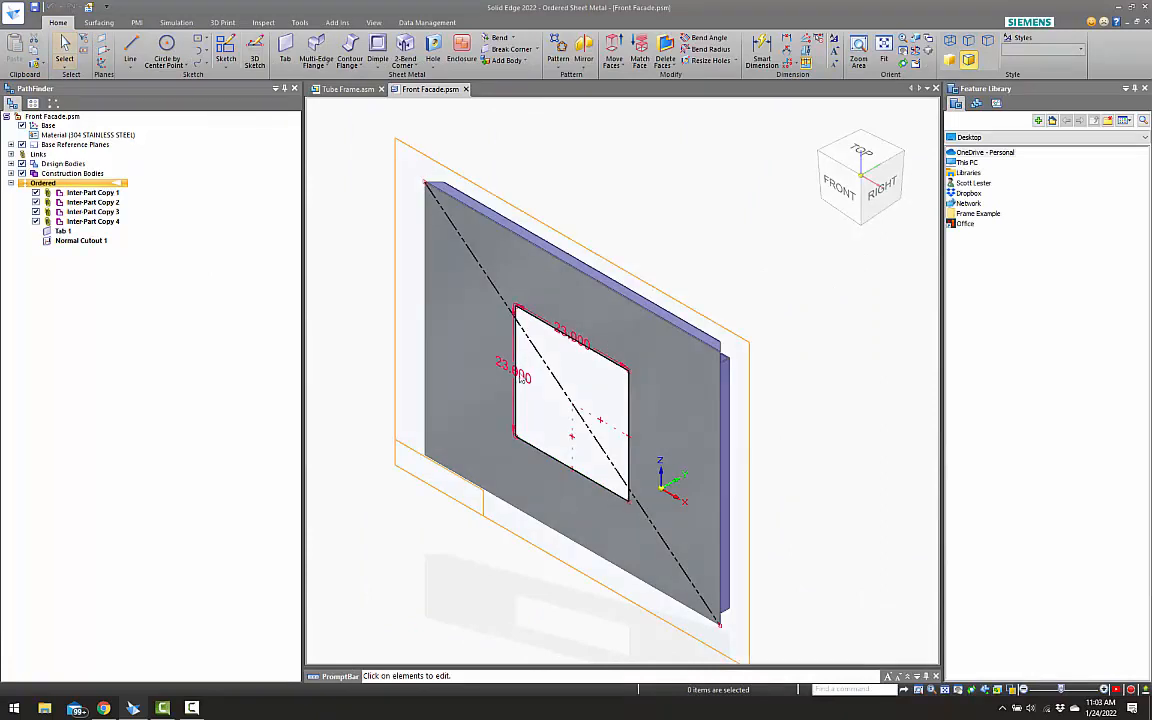
Set the window cutout's height and width to 26 in and leave the profile editing
click(503, 369)
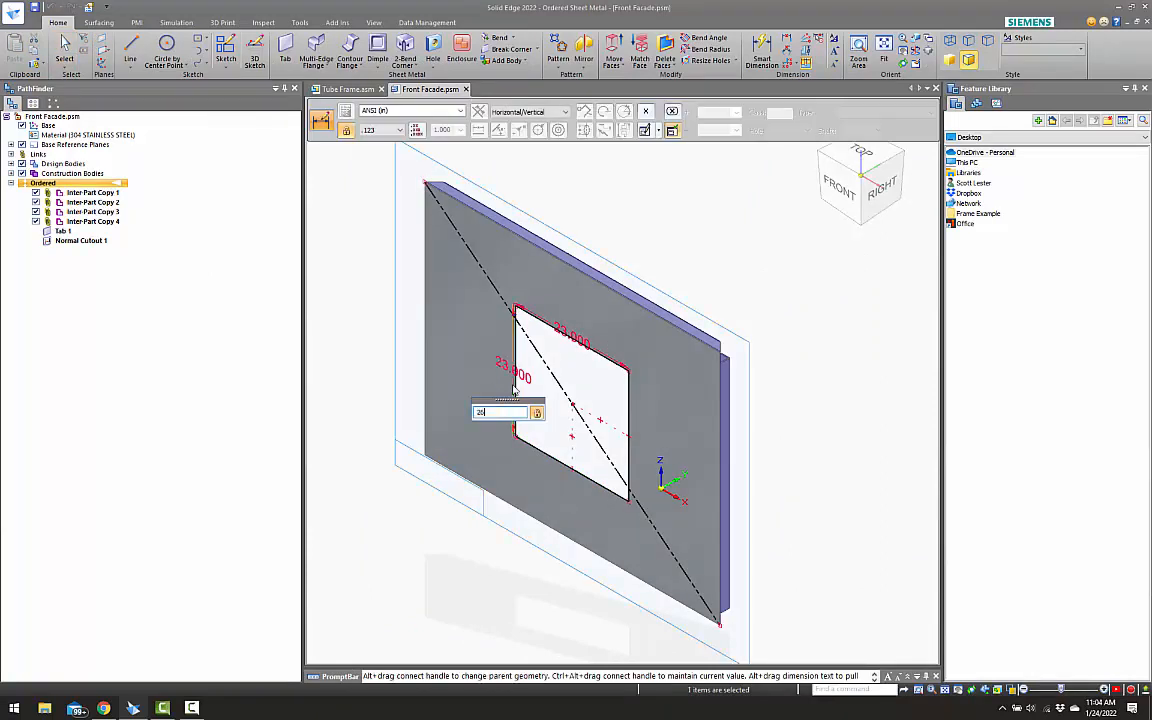
click(583, 343)
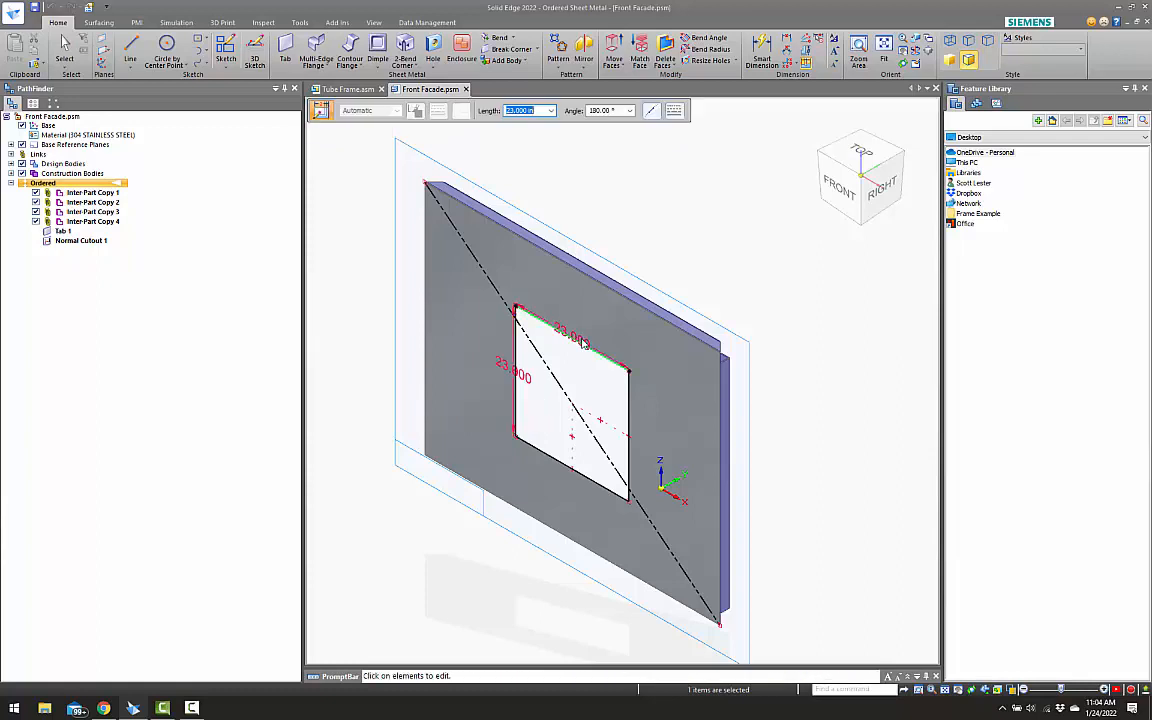
click(499, 370)
text(26)
key(Return)
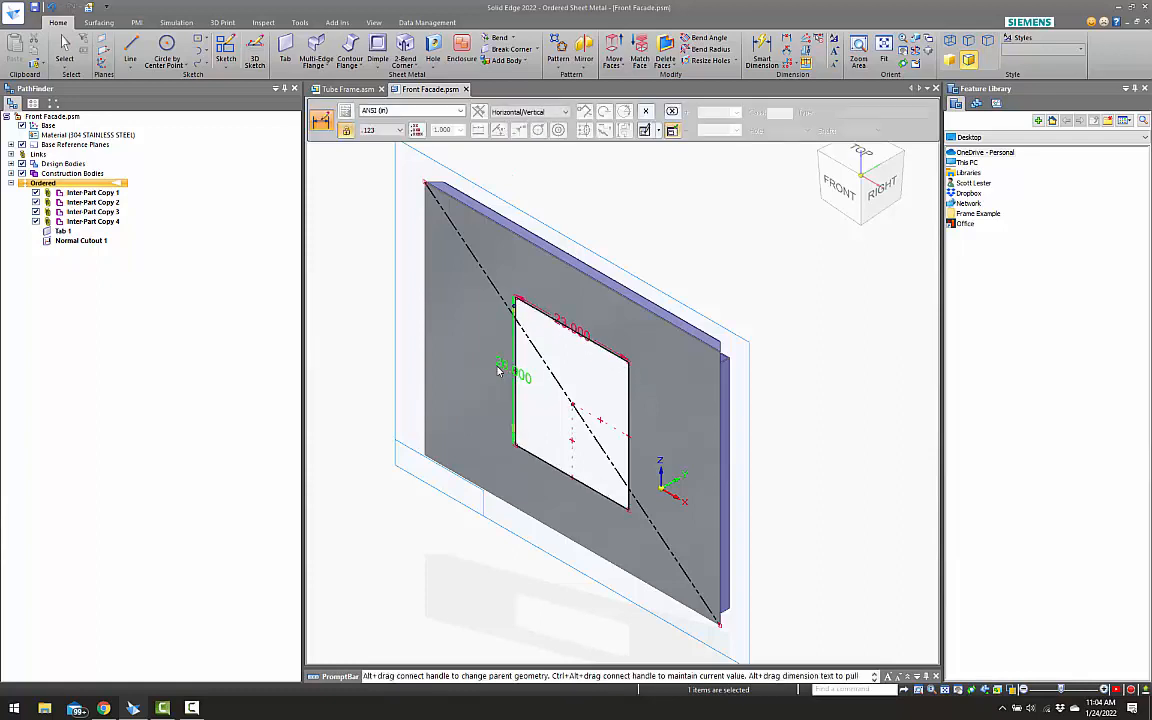
click(580, 331)
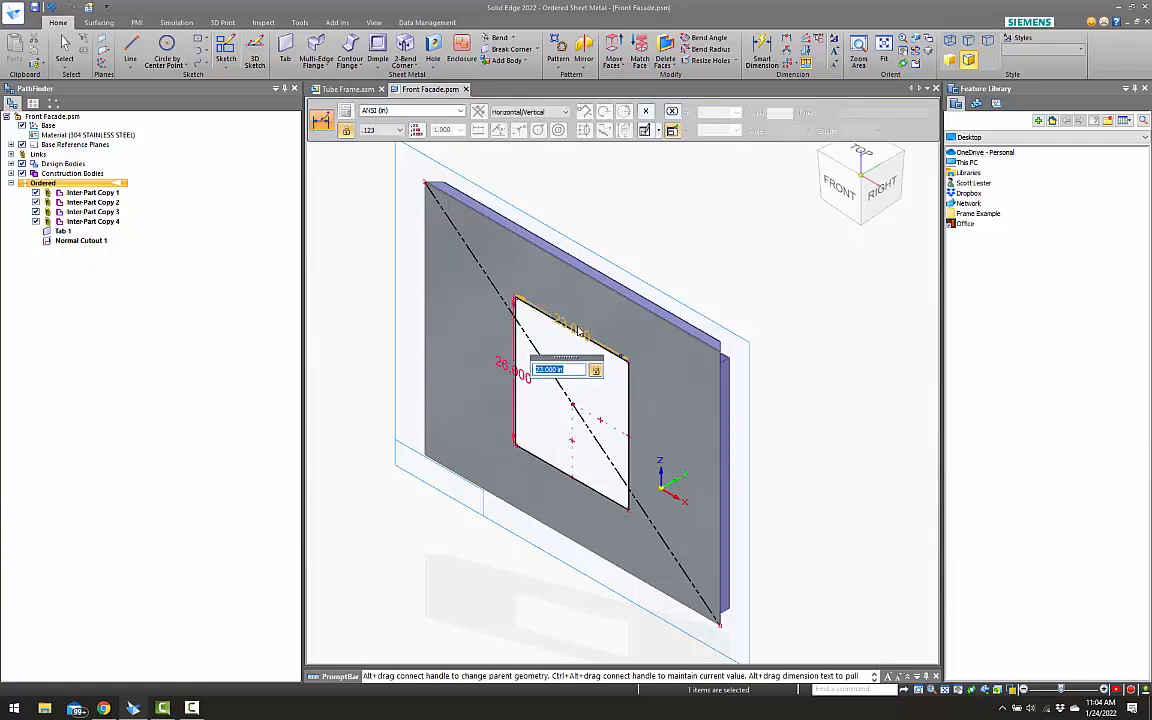
text(26)
key(Return)
click(642, 198)
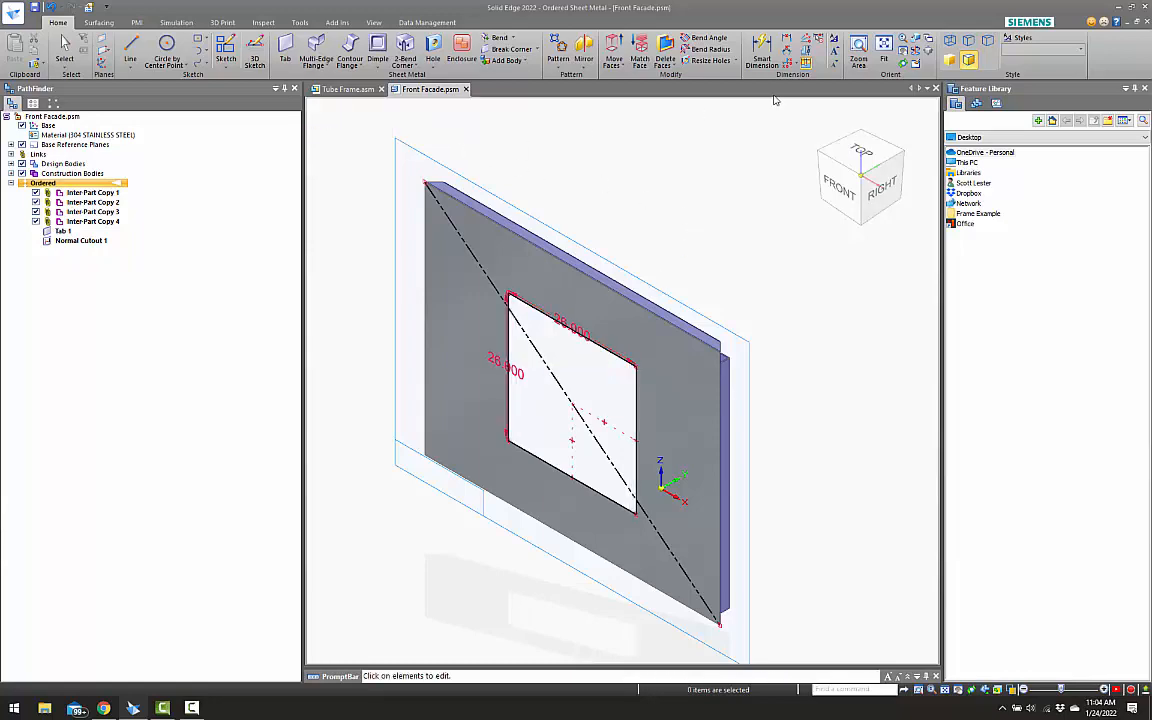
key(Escape)
key(Escape)
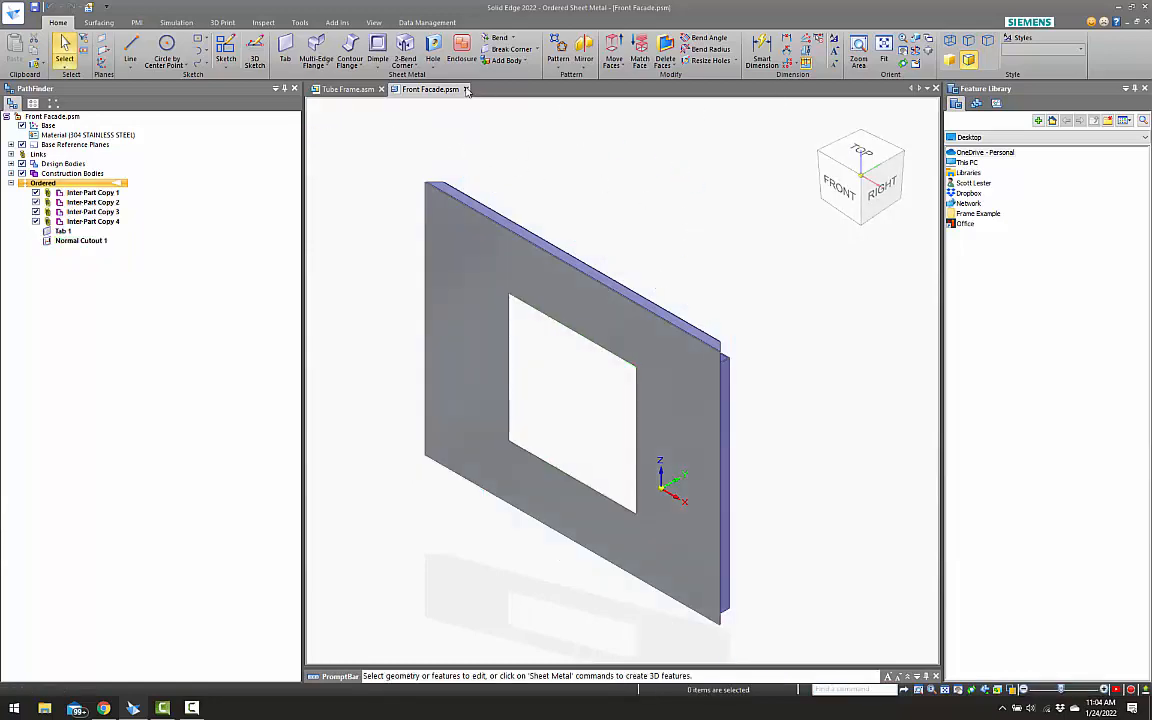
Close the Front Facade part and update the Tube Frame assembly so the Access Door follows the resized cutout
click(466, 90)
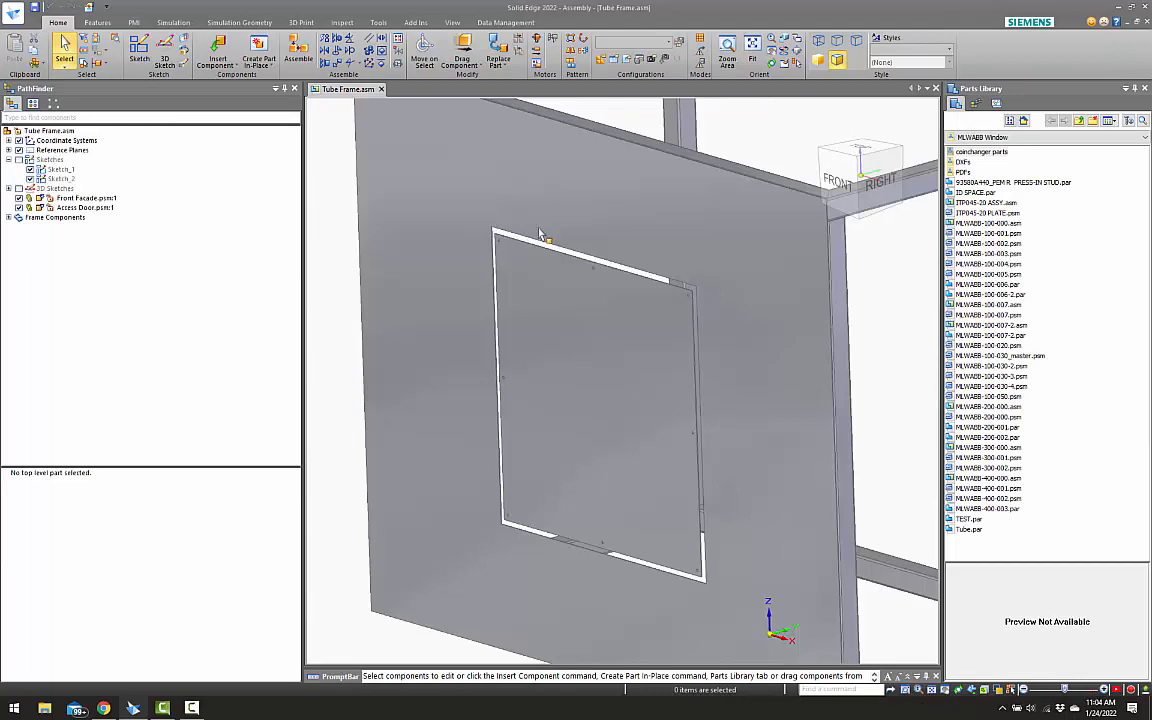
scroll(540, 236, down, 2)
scroll(548, 283, down, 4)
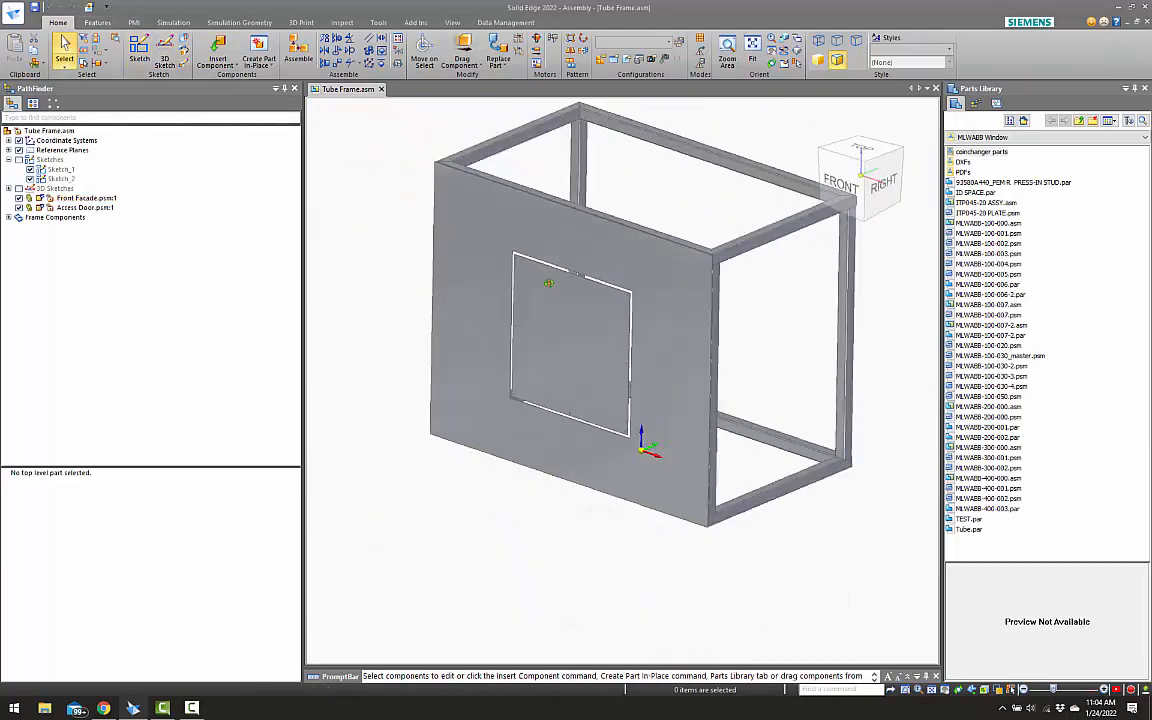
key(ctrl+i)
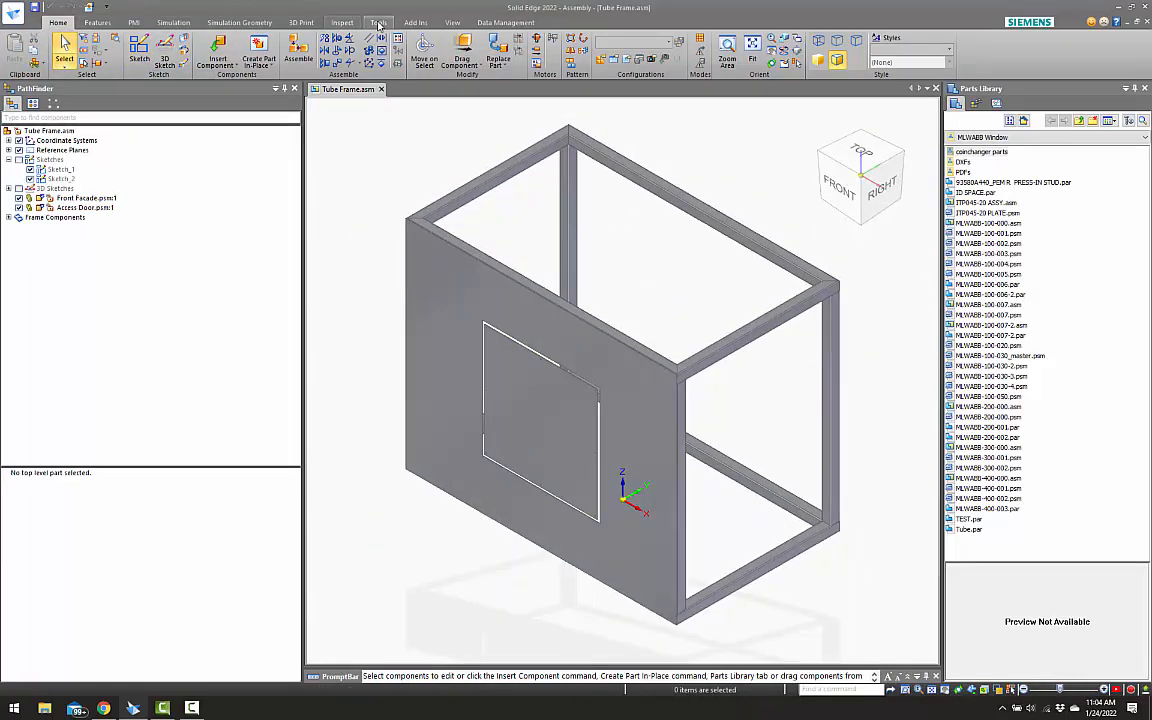
click(378, 23)
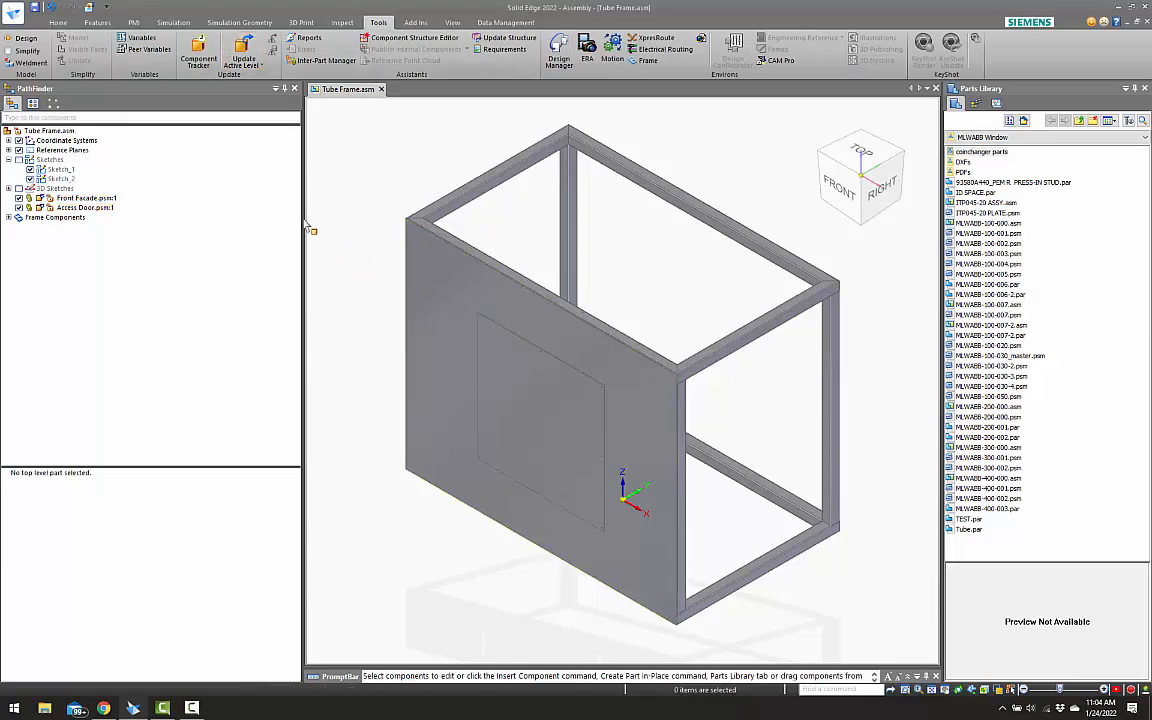
Examine the resized Access Door and its screw holes on the Front Facade at close range and in front view
middle_drag(536, 395, 519, 334)
click(514, 344)
scroll(540, 332, up, 5)
key(ctrl+r)
click(598, 337)
middle_drag(598, 337, 640, 344)
key(ctrl+f)
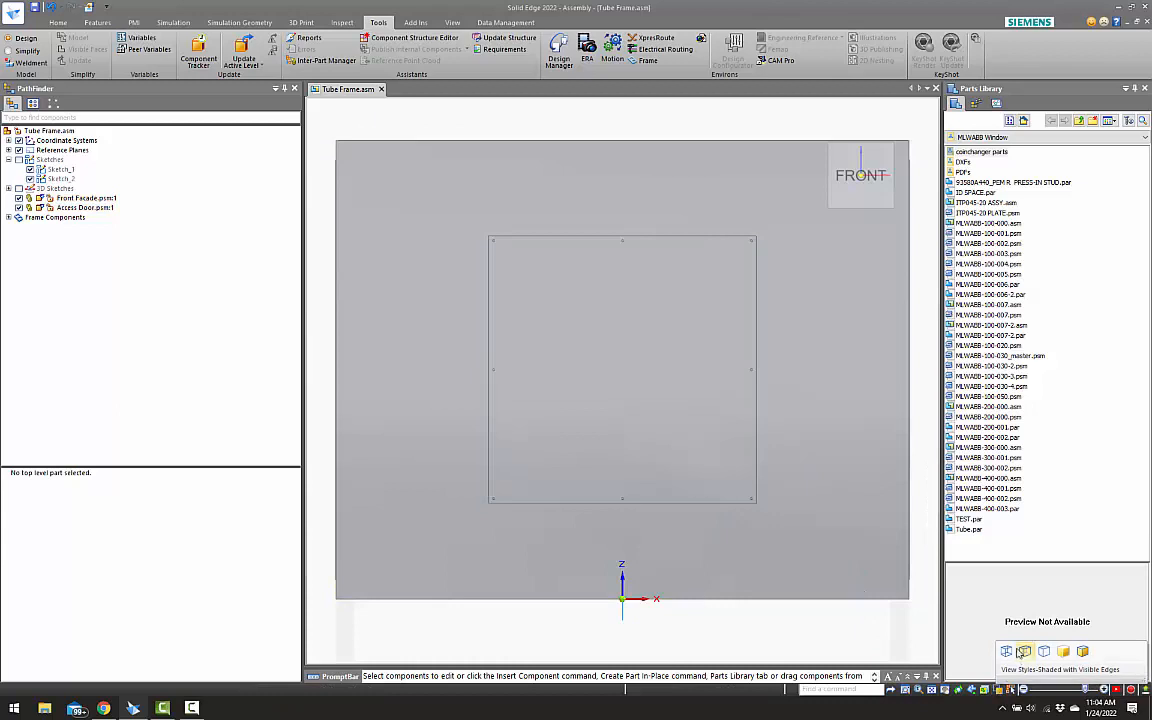
Inspect the screw holes against the door and cutout edges in an unshaded front view, and restore the shaded isometric display
click(1020, 652)
scroll(740, 235, up, 5)
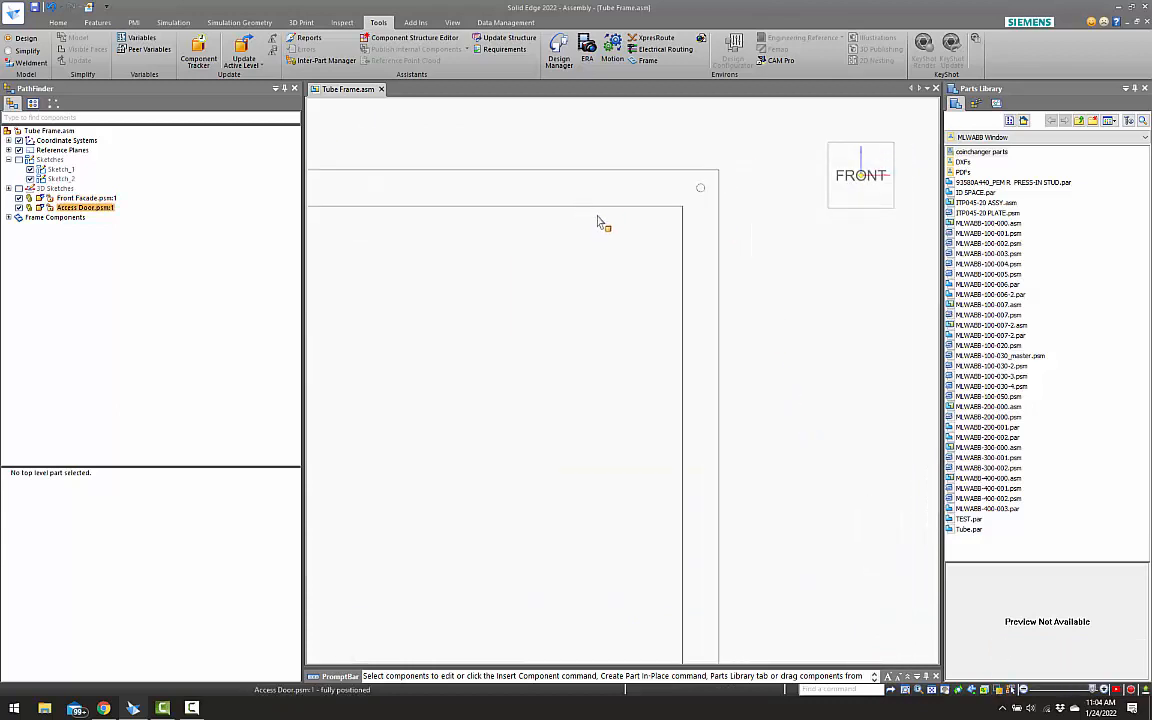
scroll(550, 230, down, 4)
scroll(429, 232, up, 6)
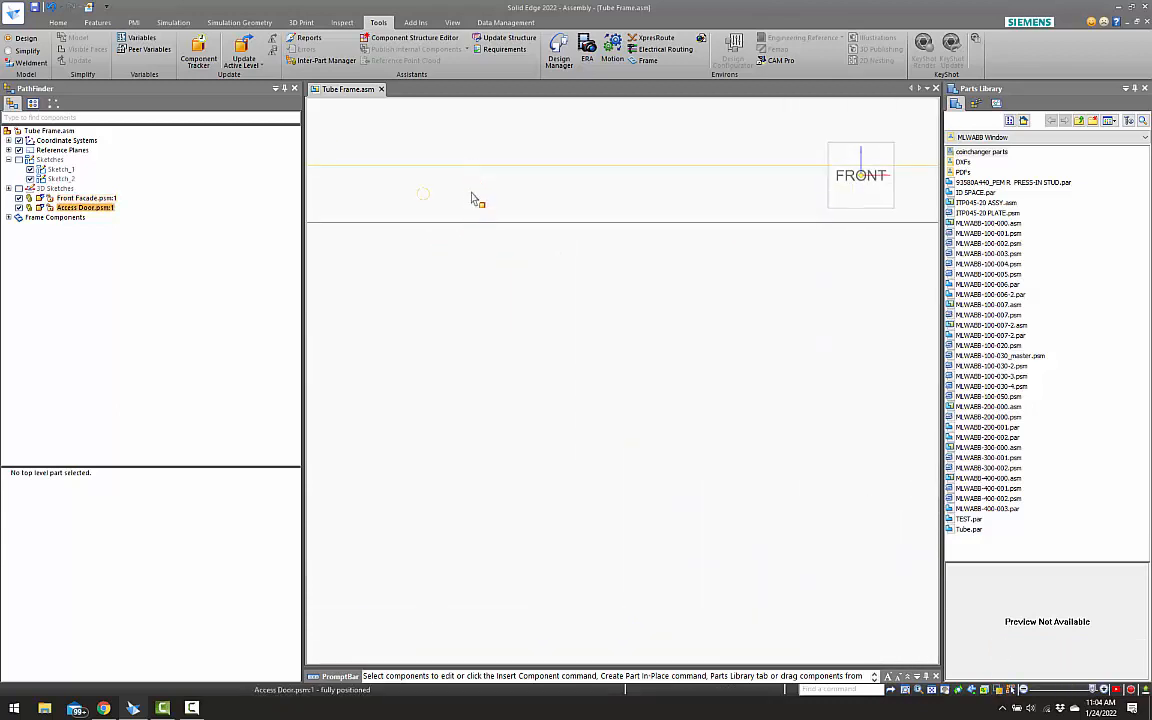
key(ctrl+f)
key(ctrl+i)
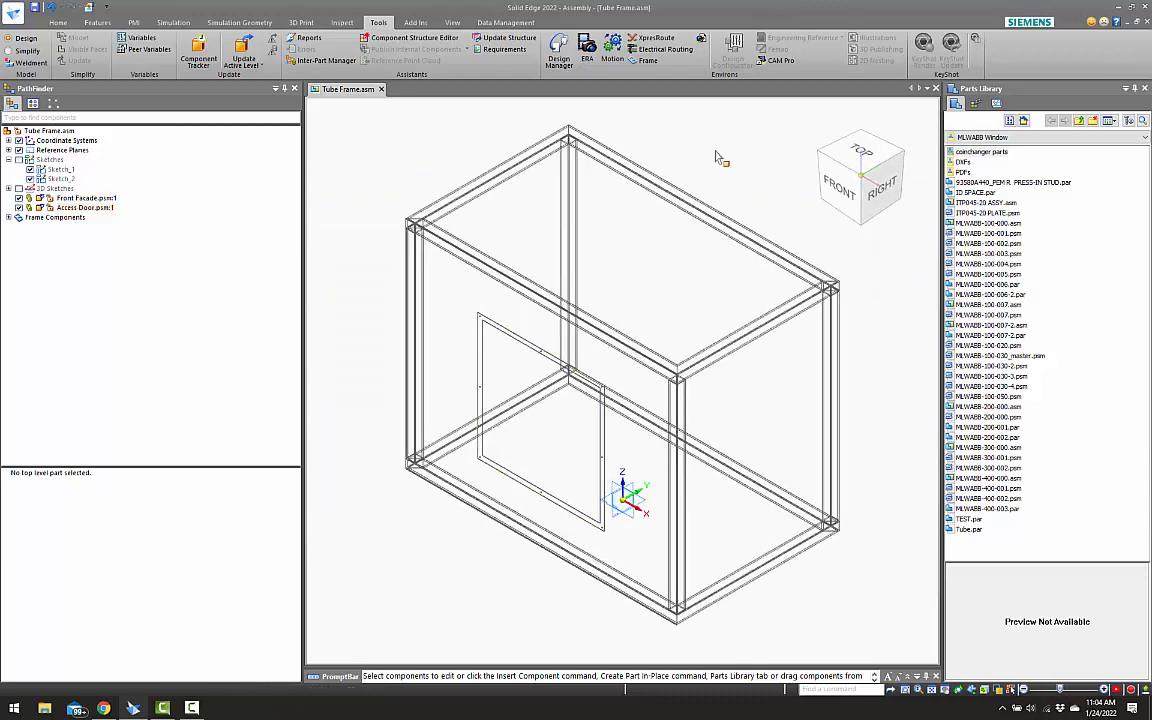
mouse_move(998, 690)
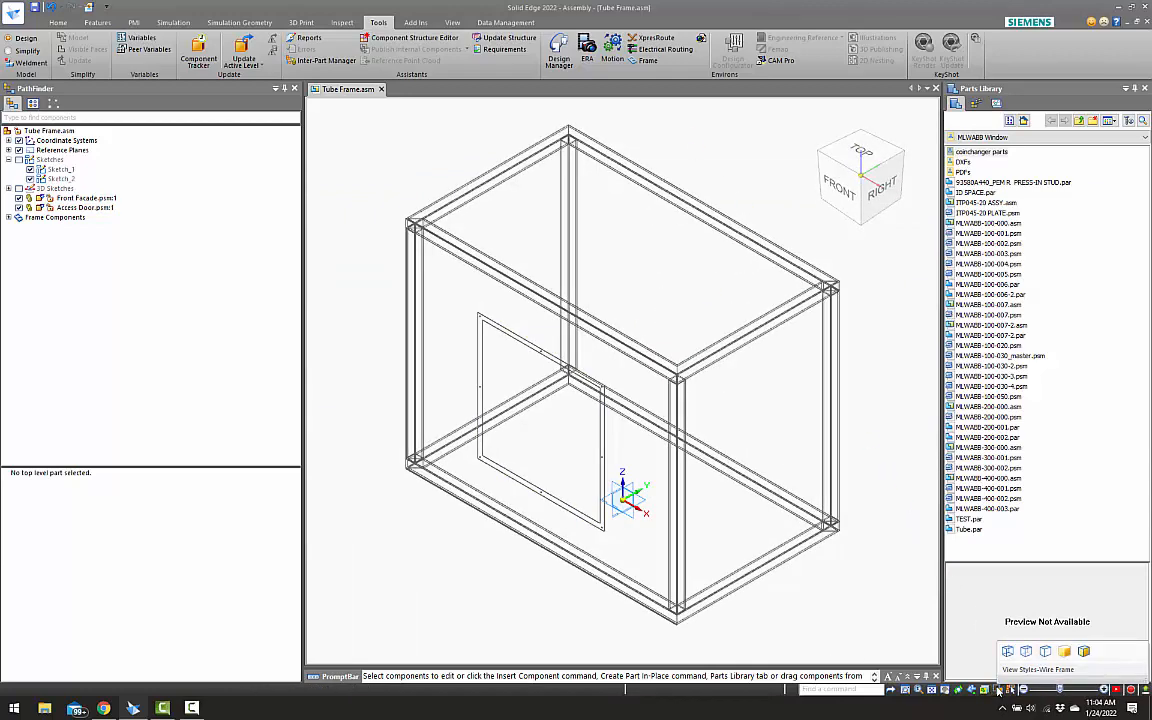
click(1064, 651)
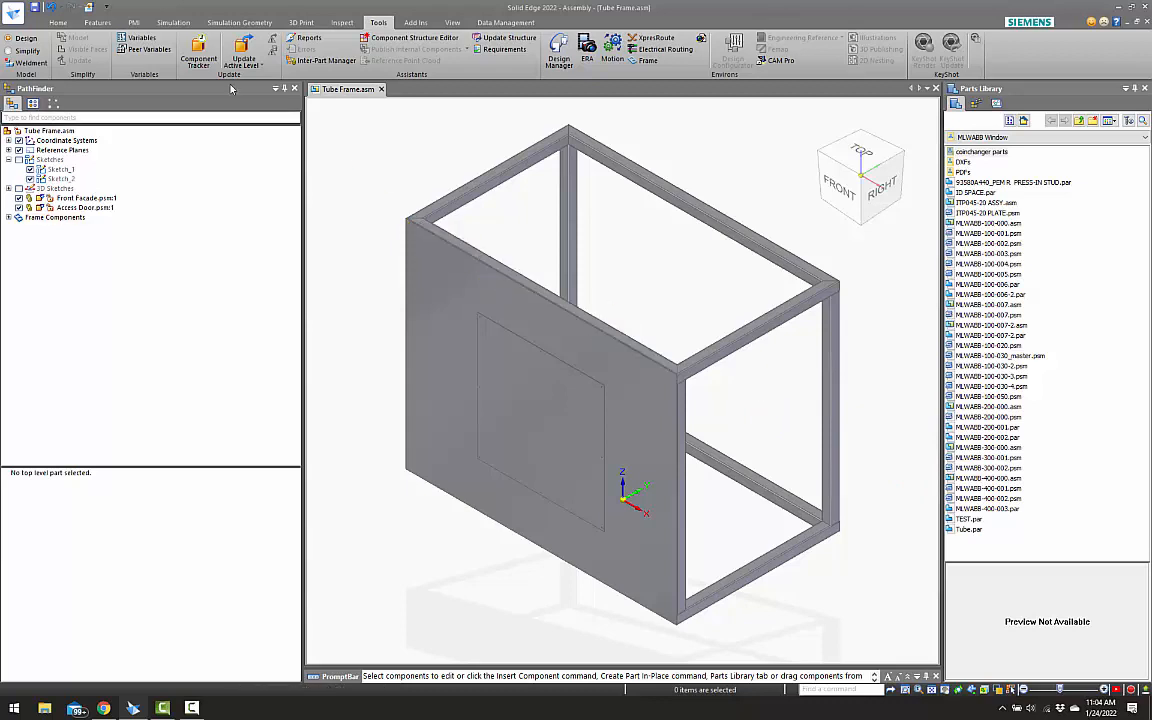
Create a sheet metal part named Right Facade in place, saved to the active assembly location with its origin coincident with the assembly origin
click(58, 22)
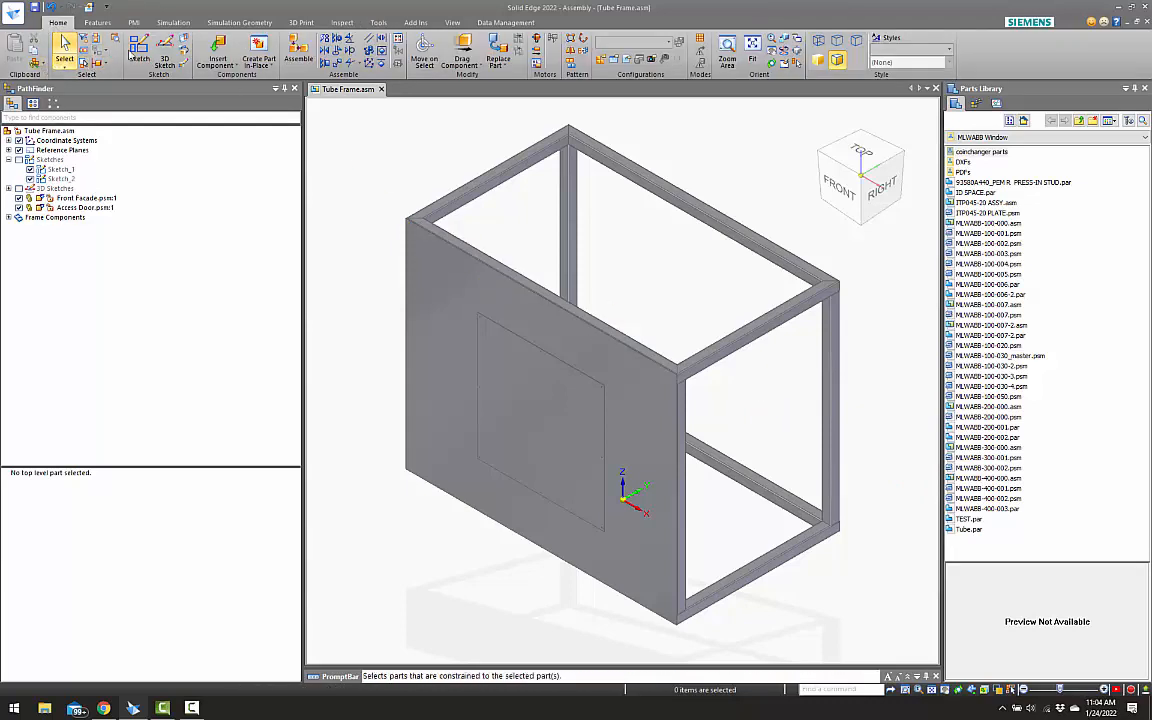
click(258, 50)
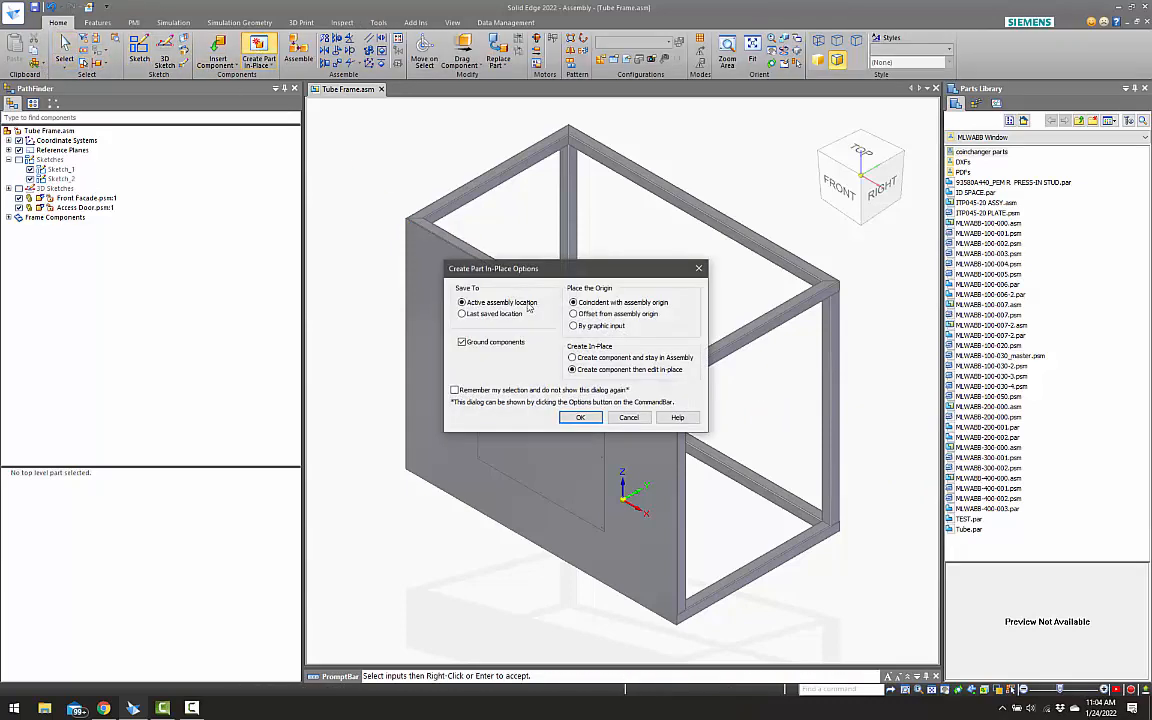
click(572, 416)
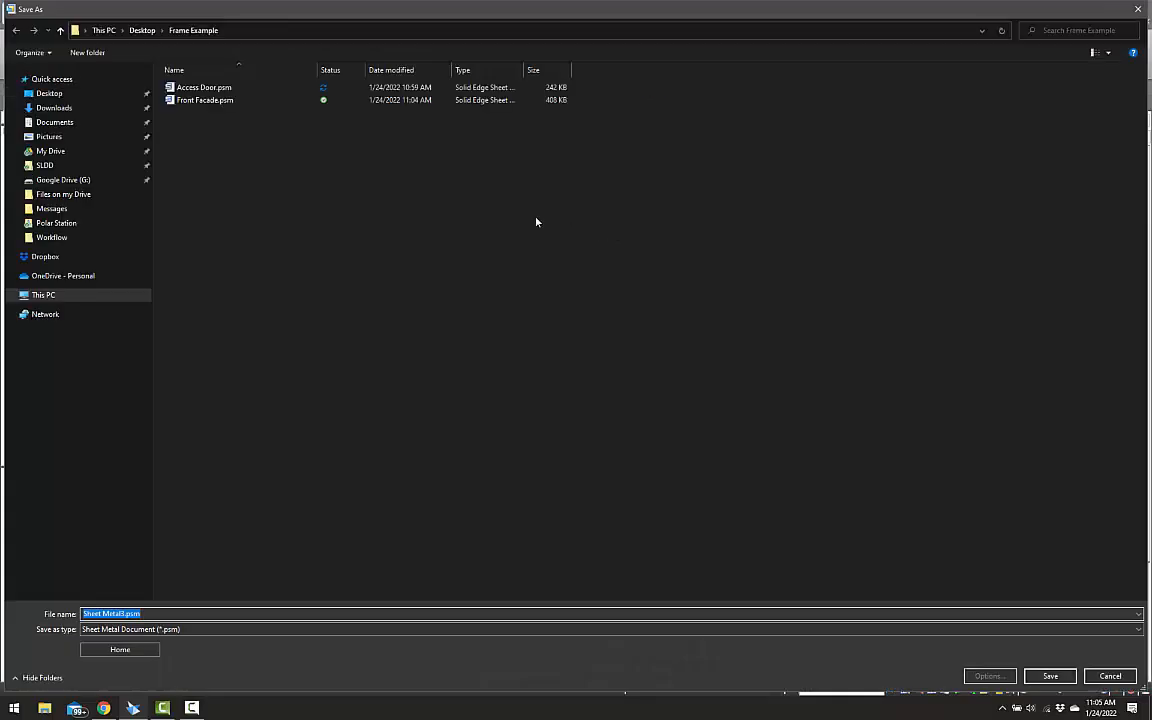
text(right)
key(BackSpace)
key(BackSpace)
key(BackSpace)
key(BackSpace)
key(BackSpace)
text(R)
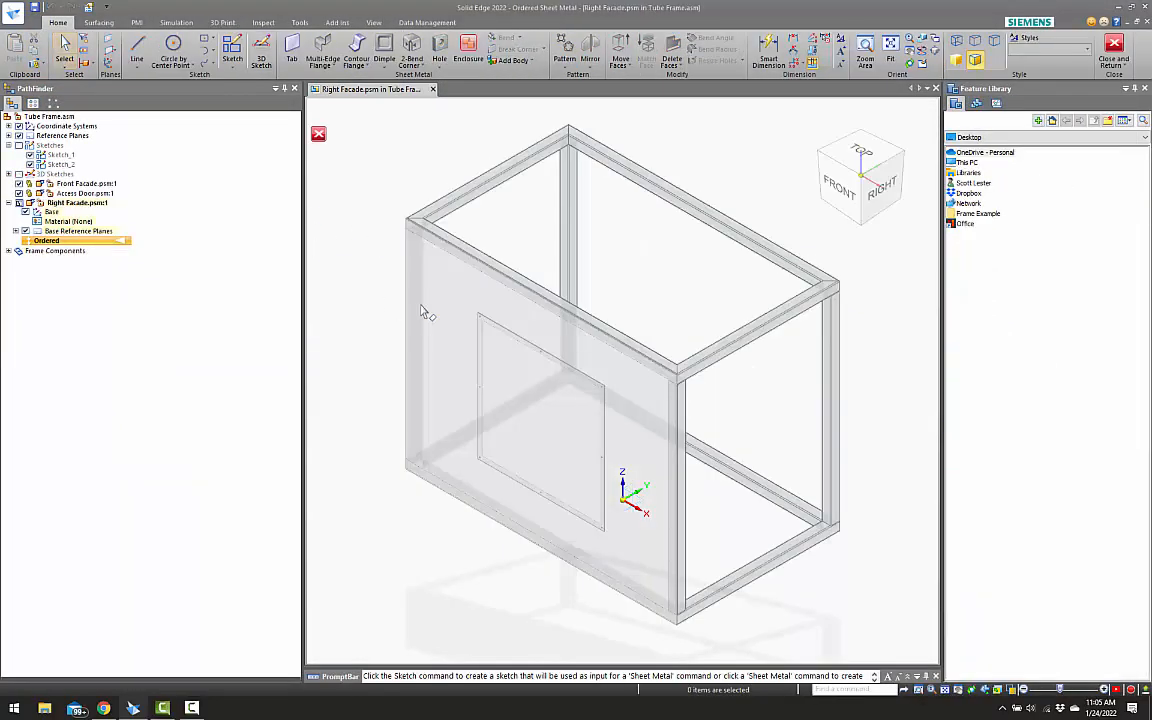
Hide the part's base reference planes and inter-part copy the body of the frame's lower right-side tube into Right Facade
click(291, 52)
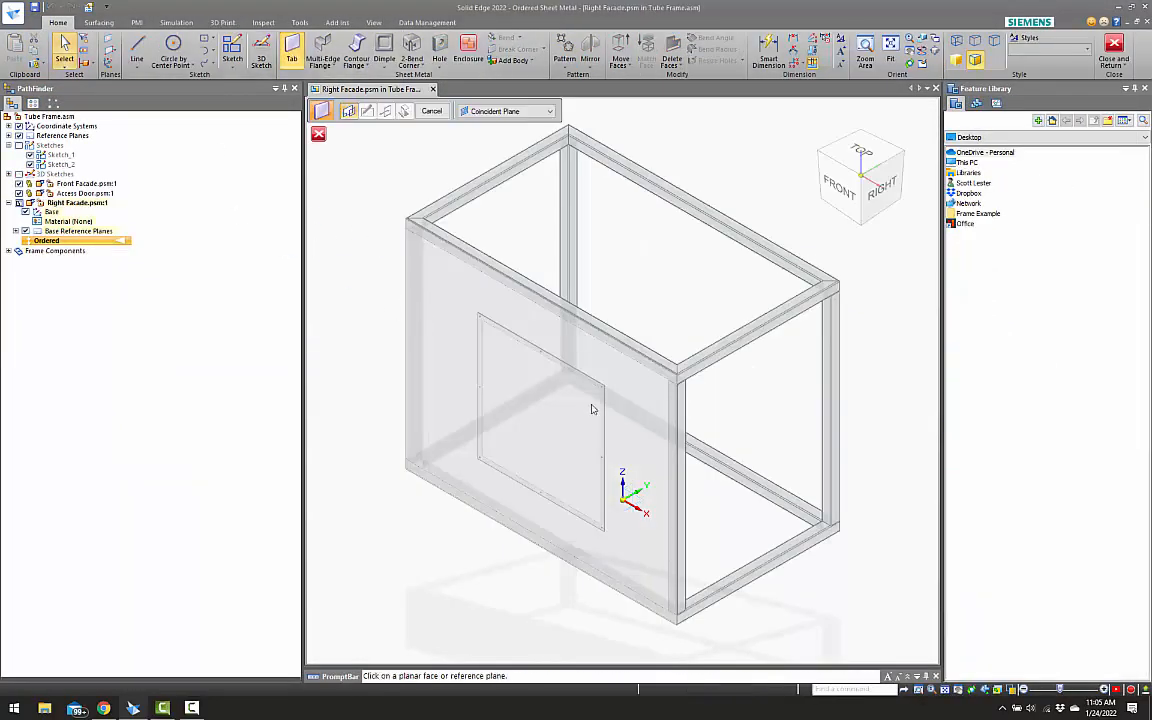
key(Escape)
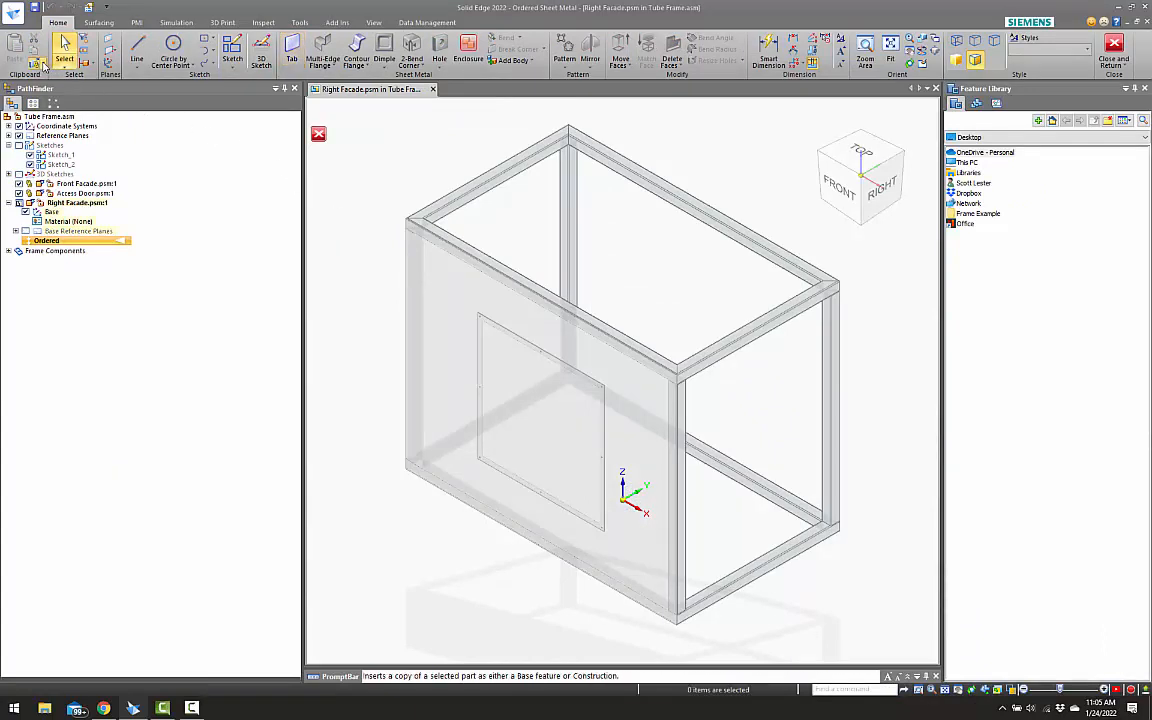
click(37, 63)
click(55, 90)
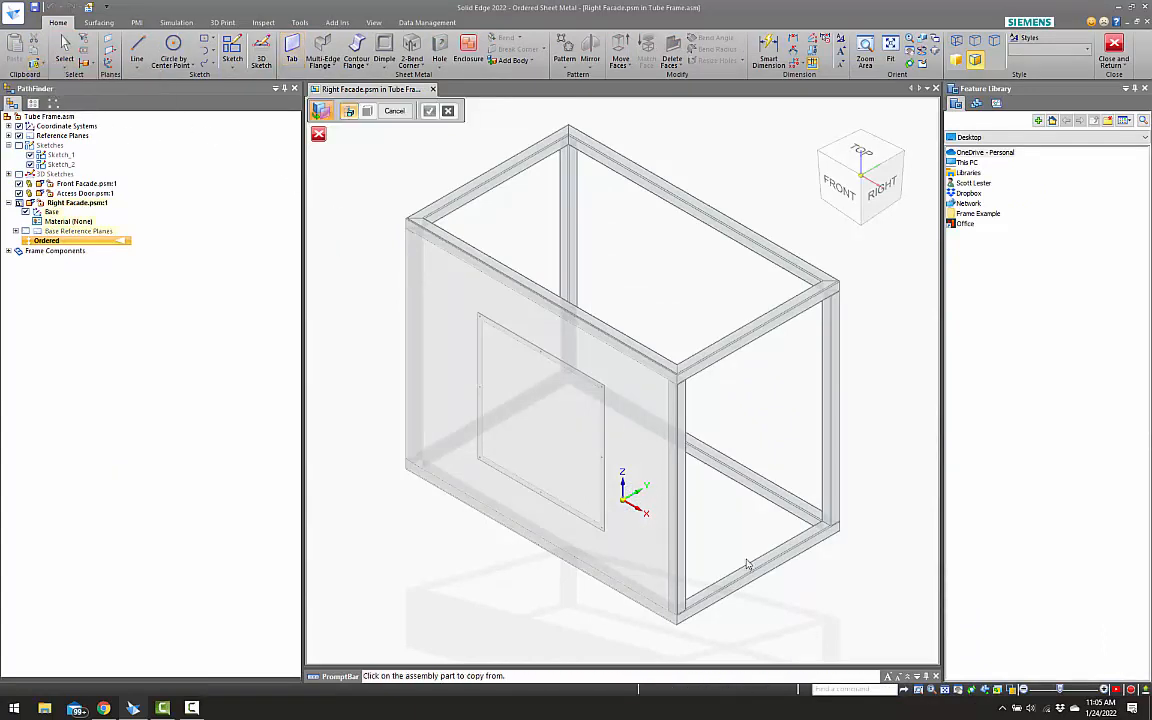
click(775, 567)
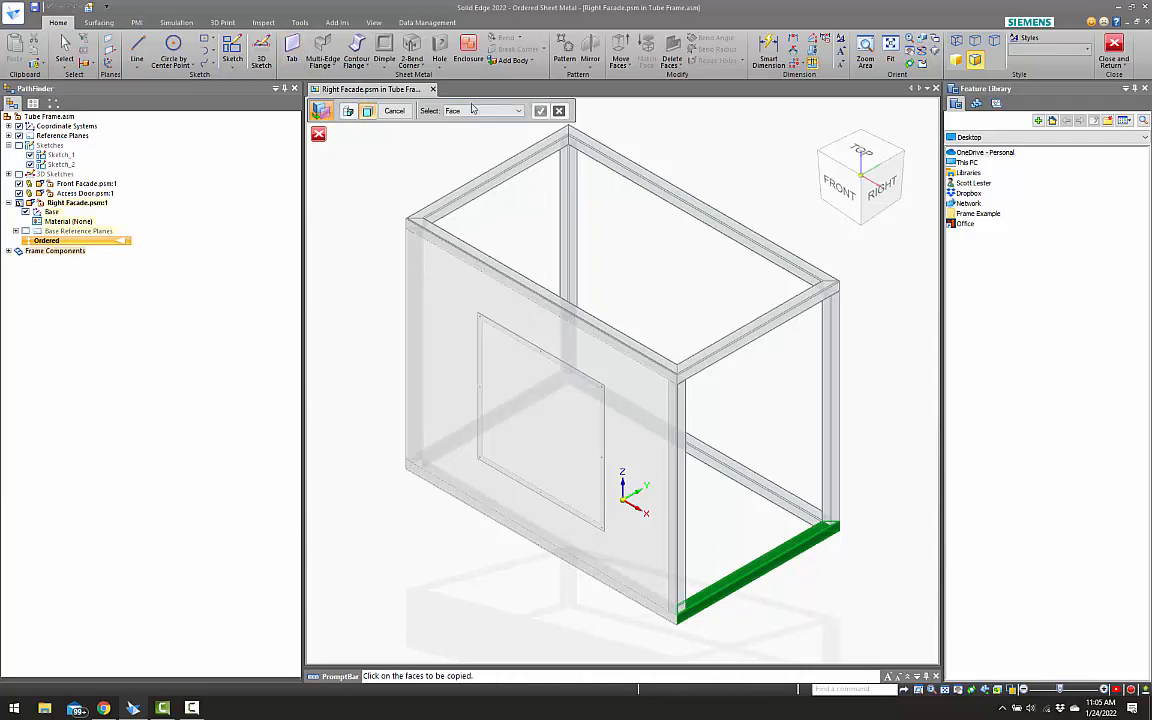
click(473, 110)
click(489, 143)
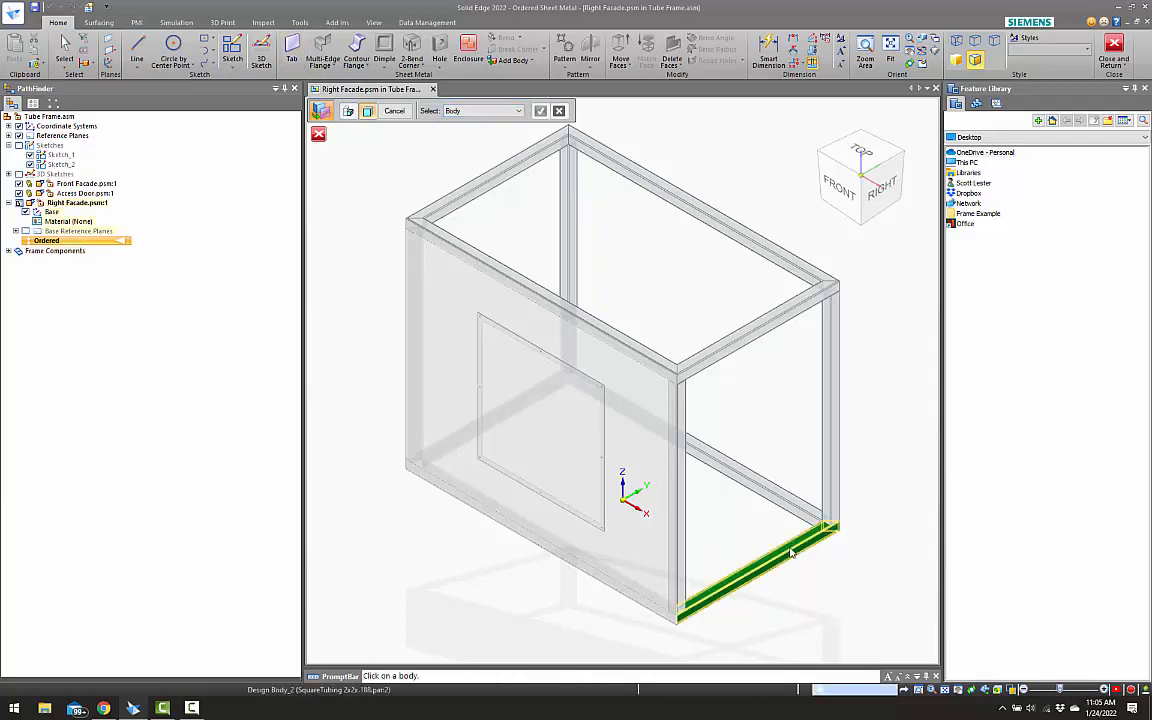
click(790, 552)
Inter-part copy the bodies of the right side's rear vertical tube and upper tube into Right Facade
click(829, 401)
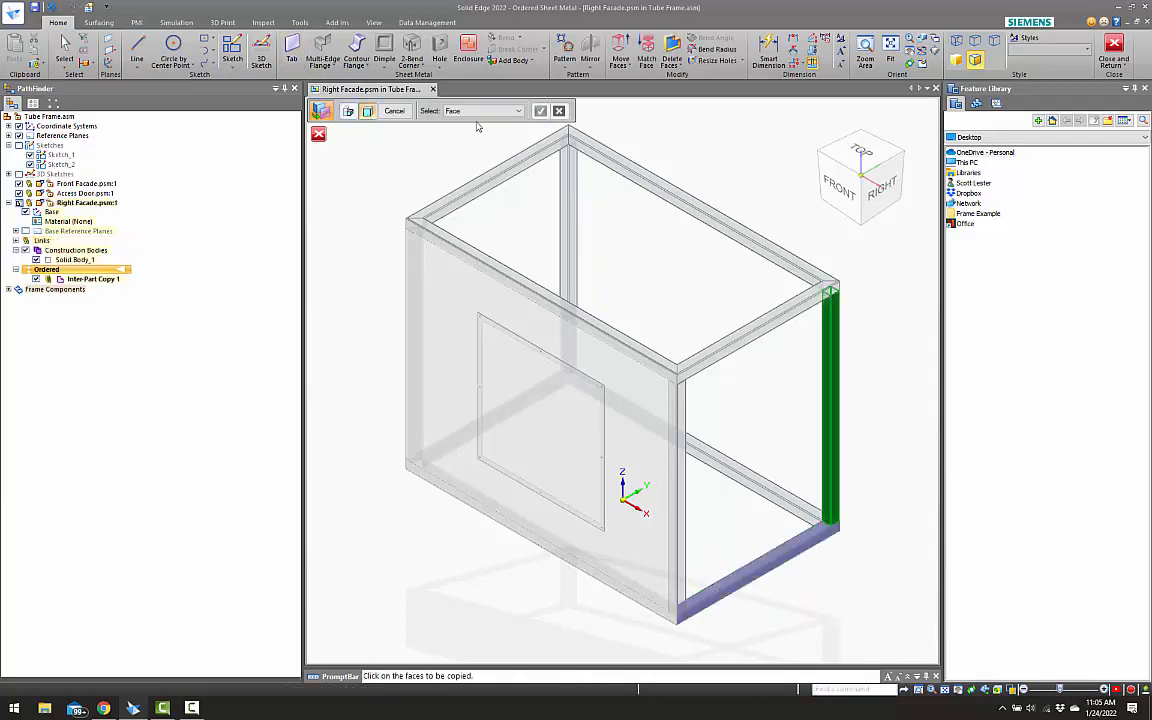
click(480, 130)
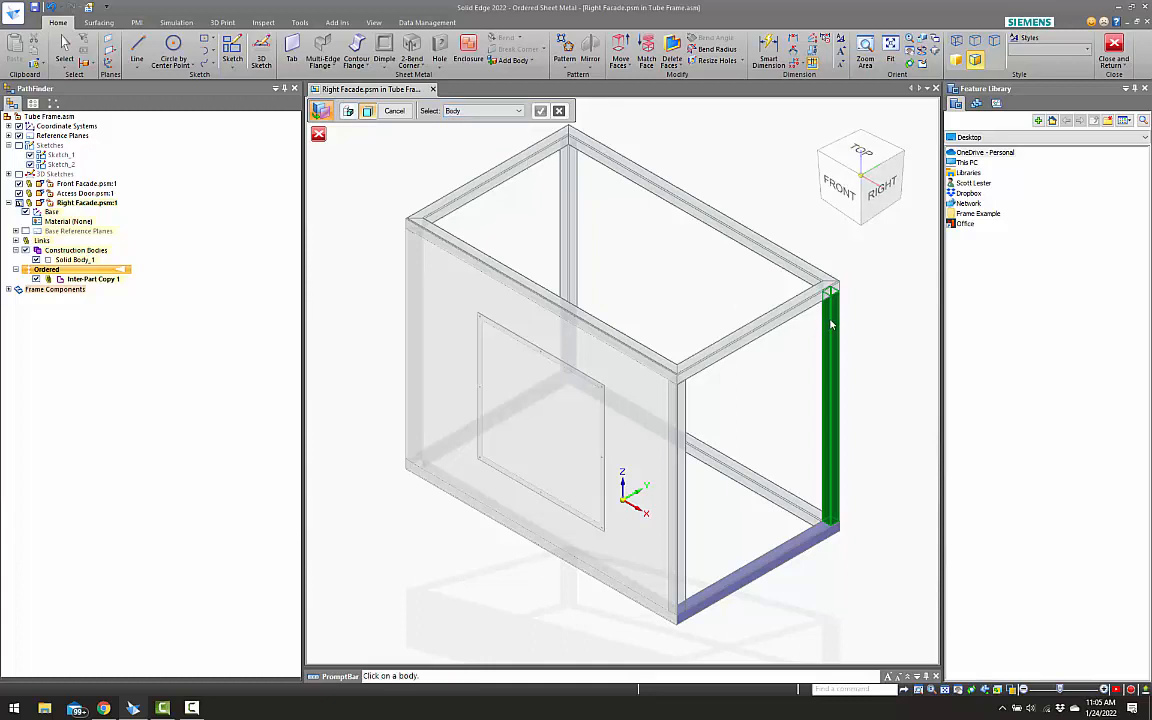
click(830, 323)
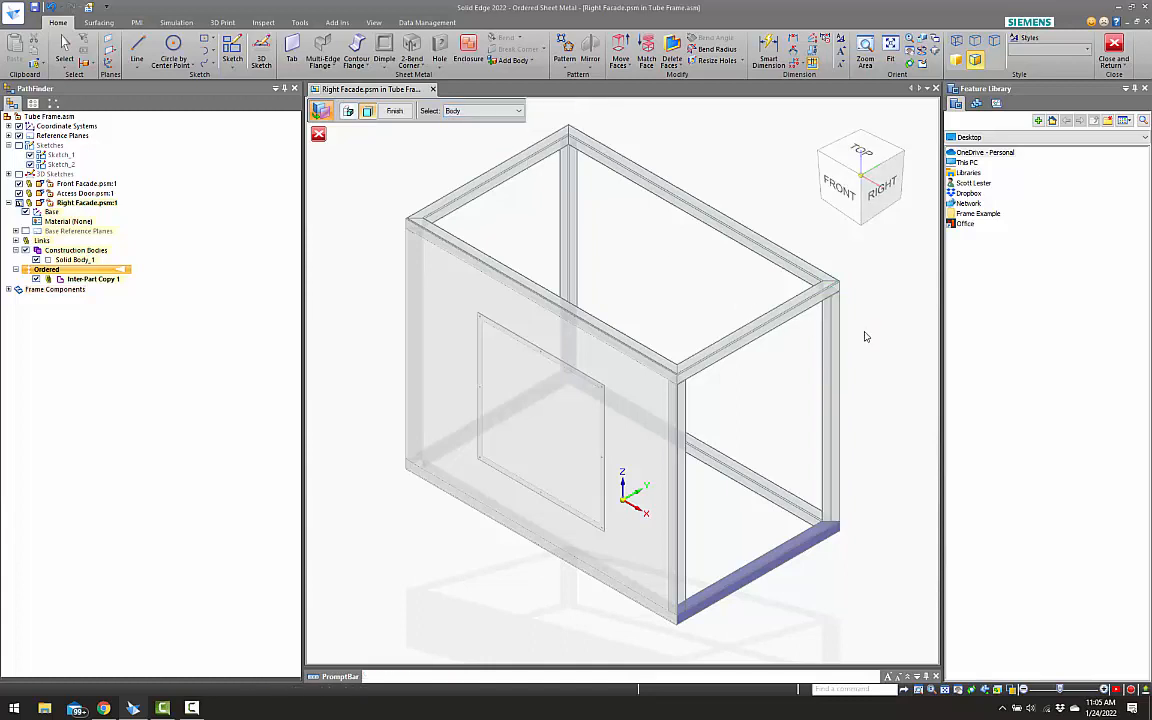
click(755, 320)
click(490, 111)
click(466, 130)
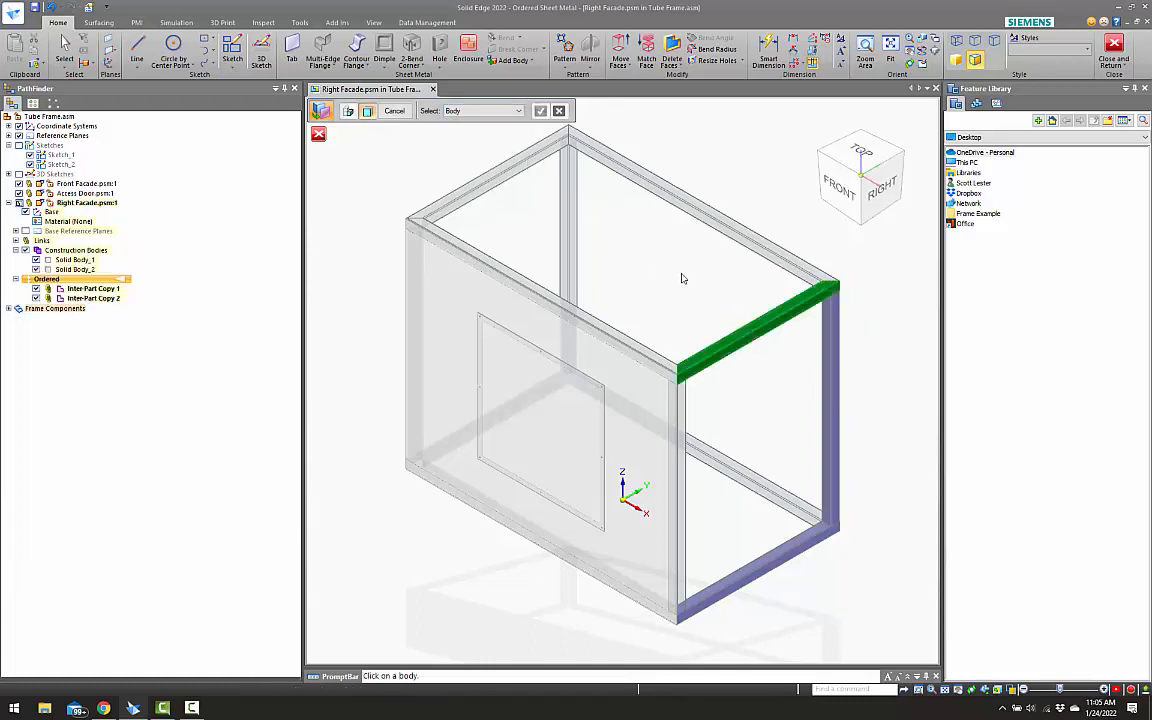
click(752, 321)
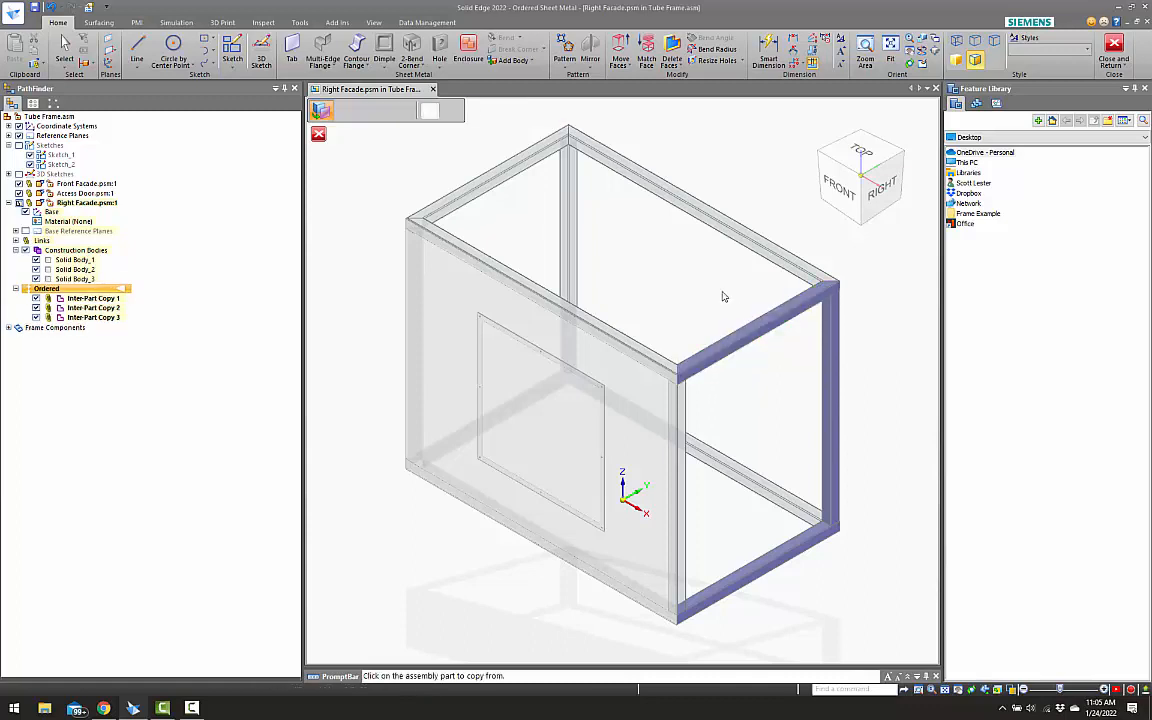
Inter-part copy the body of the right side's front vertical tube into Right Facade and finish the copy
click(685, 398)
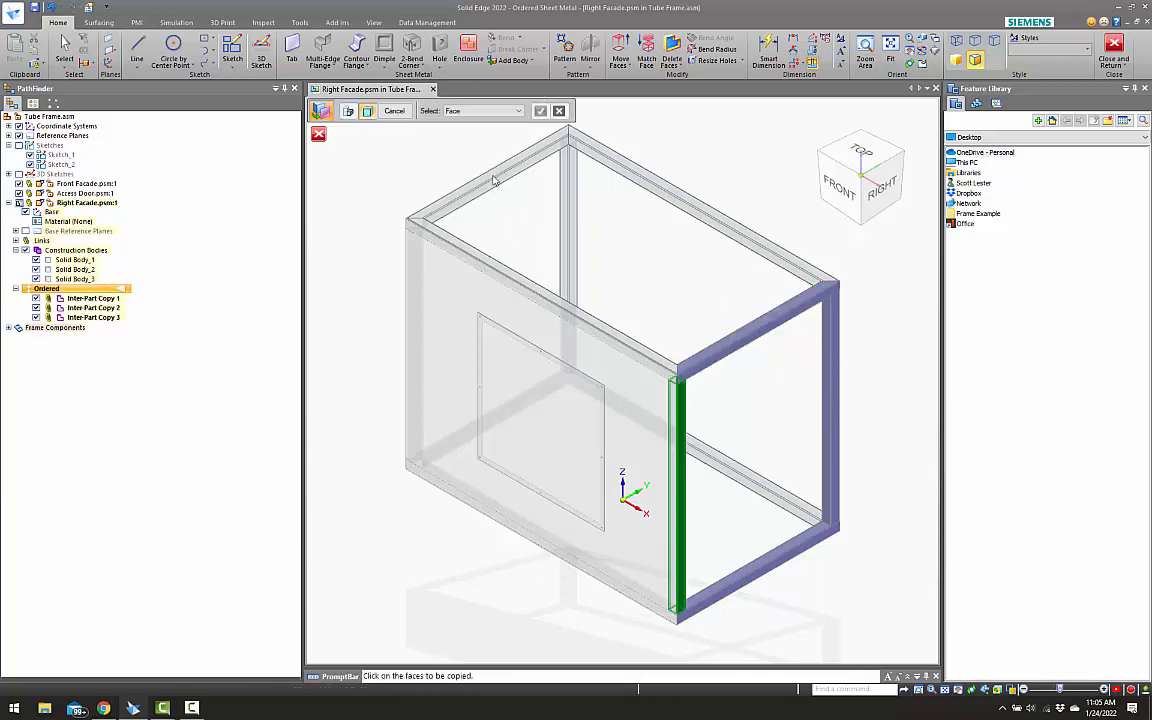
click(478, 111)
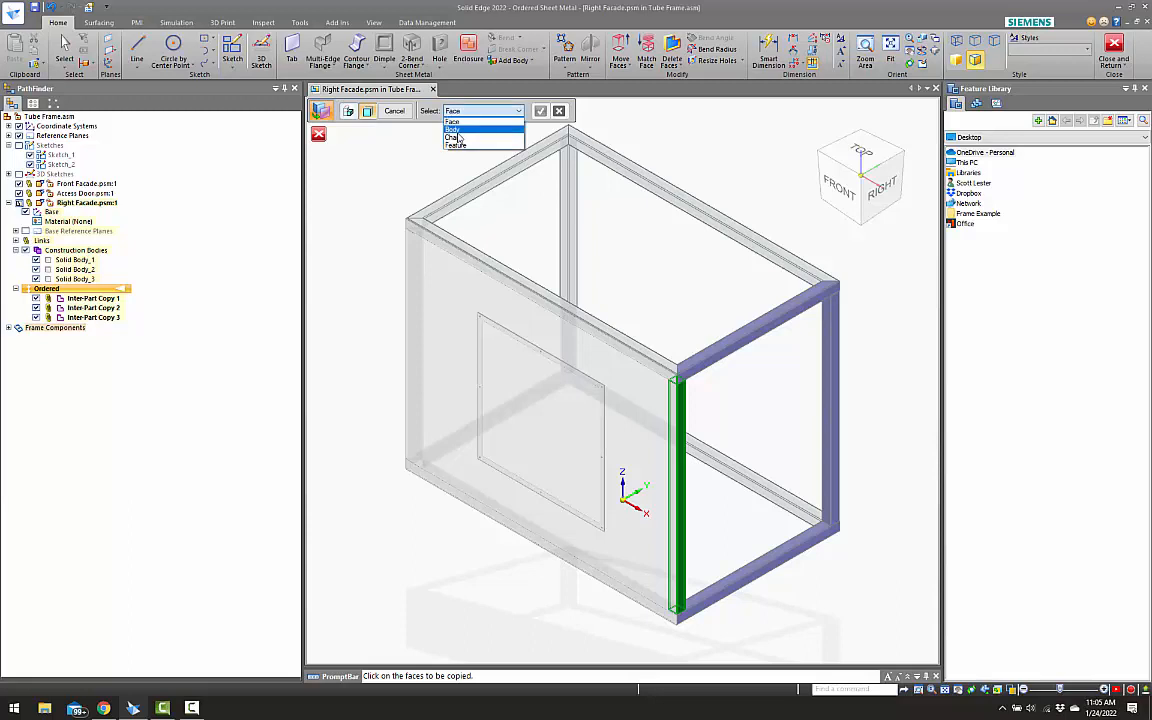
click(453, 129)
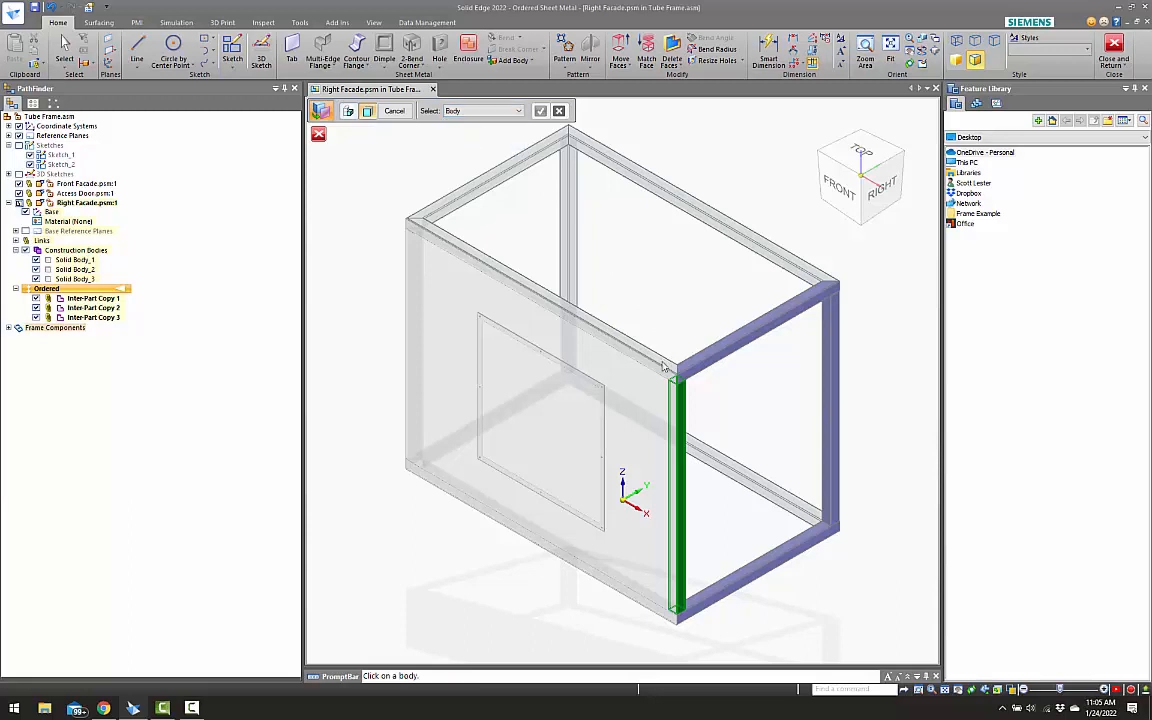
click(682, 404)
right_click(733, 400)
scroll(586, 319, down, 2)
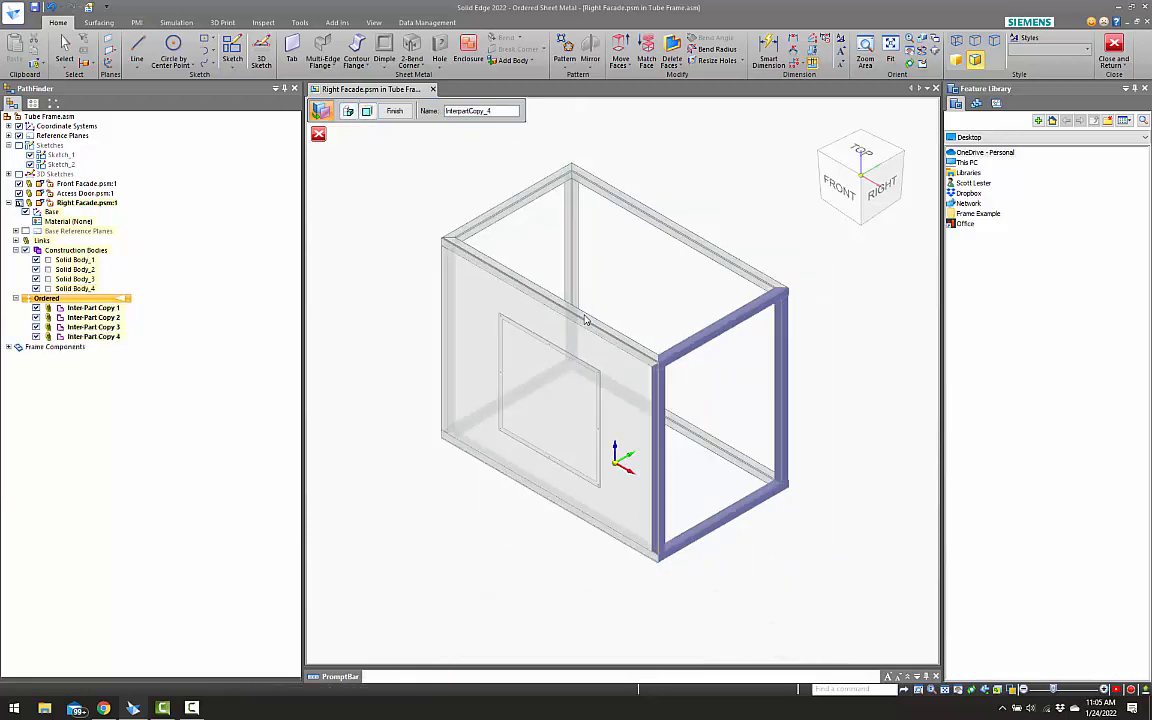
click(394, 110)
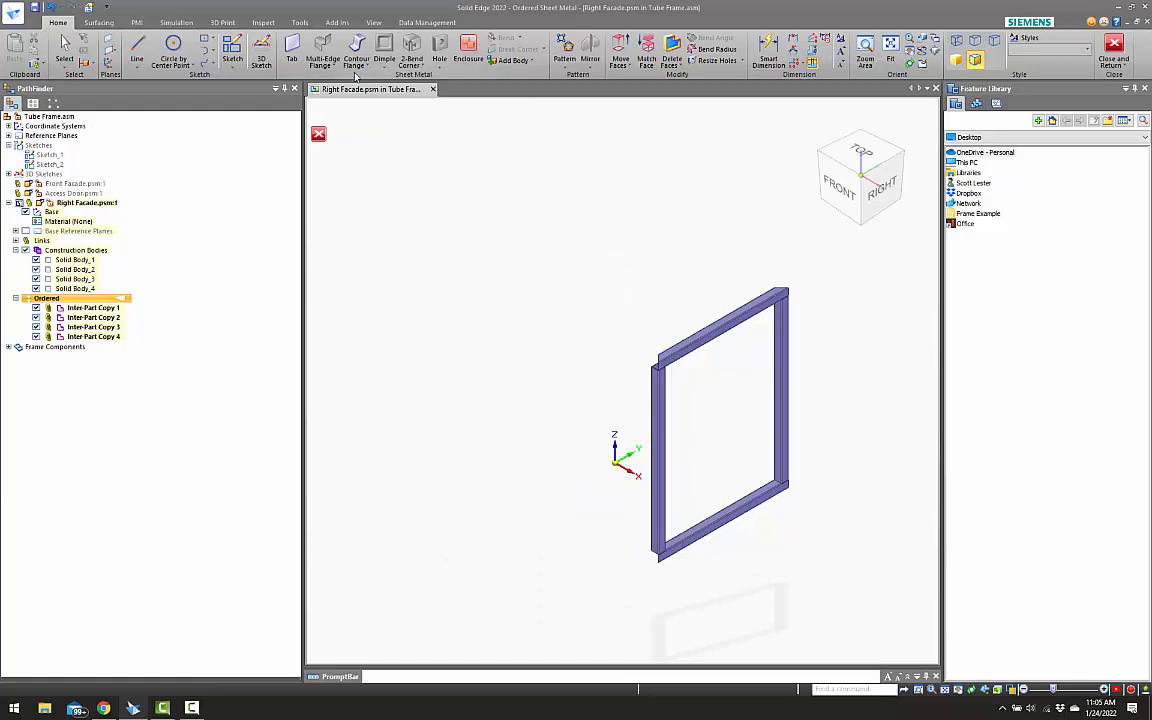
Start a Tab on the outer face of the lower right-side tube and sketch a rectangle freehand around the copied tubes
click(291, 50)
scroll(673, 472, up, 3)
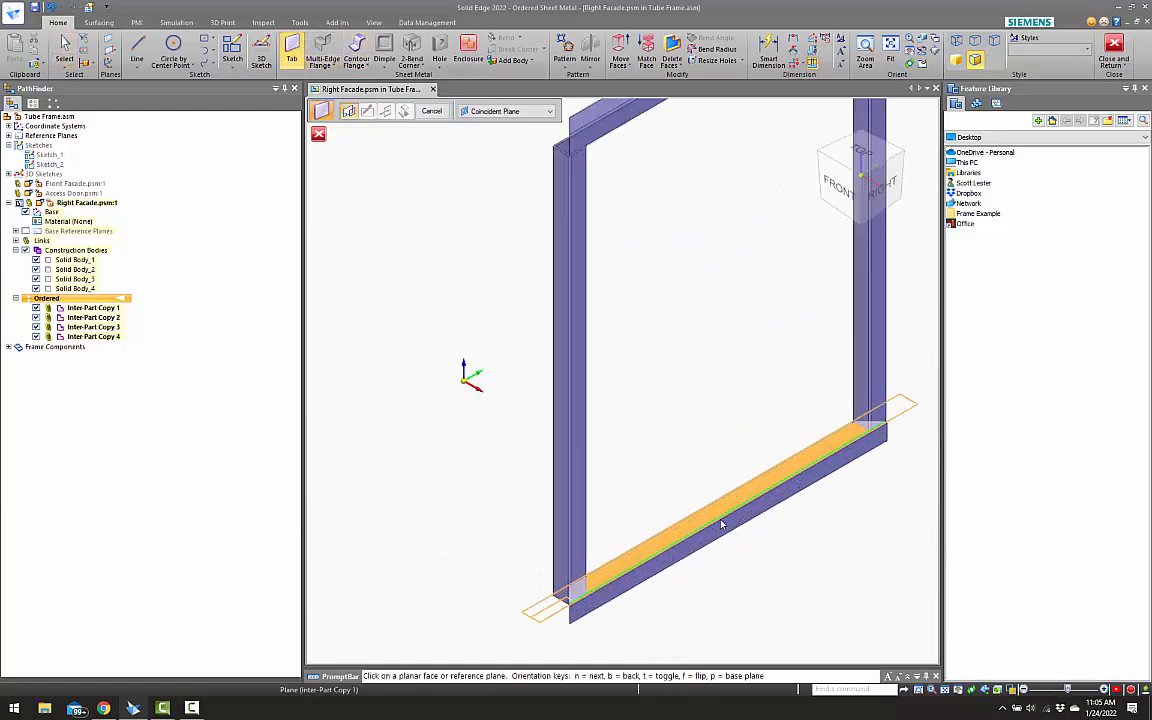
click(722, 522)
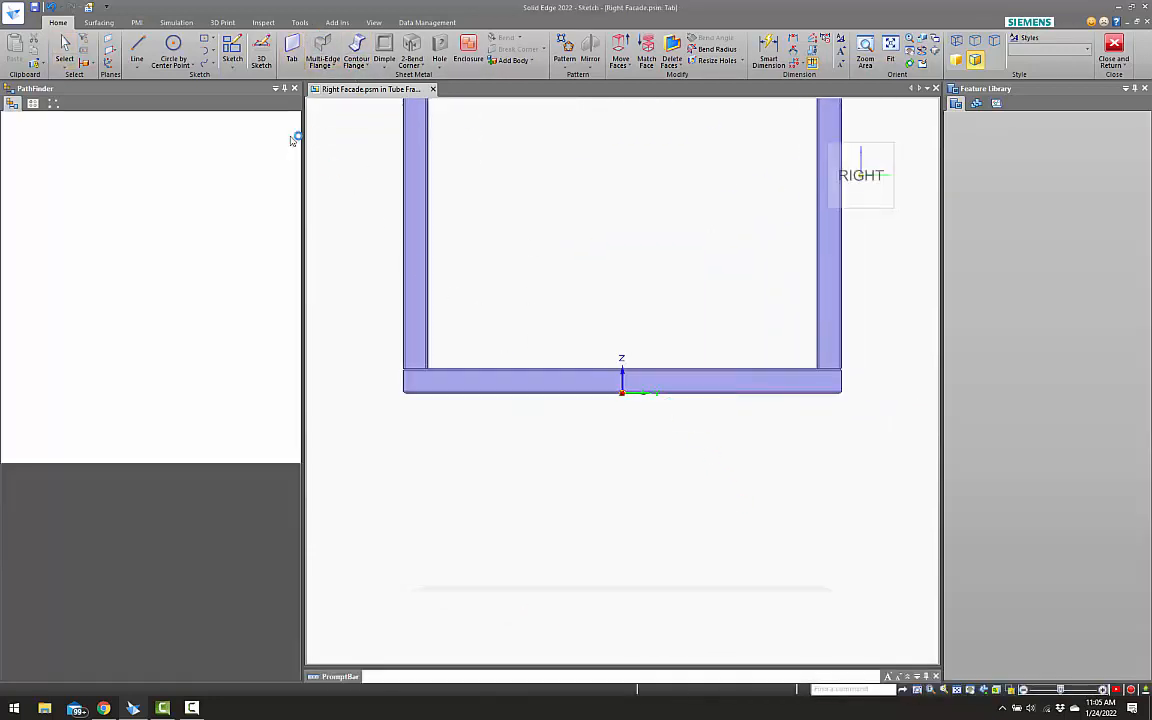
click(213, 40)
click(240, 62)
scroll(530, 310, down, 3)
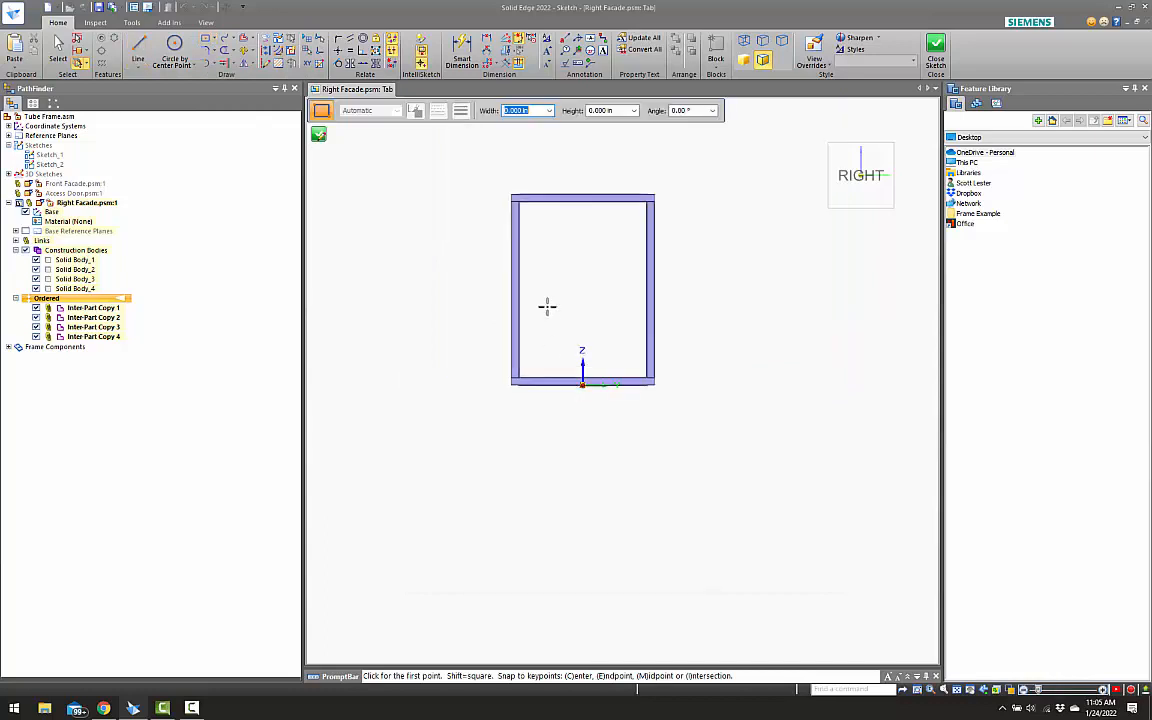
click(478, 168)
click(689, 408)
key(Escape)
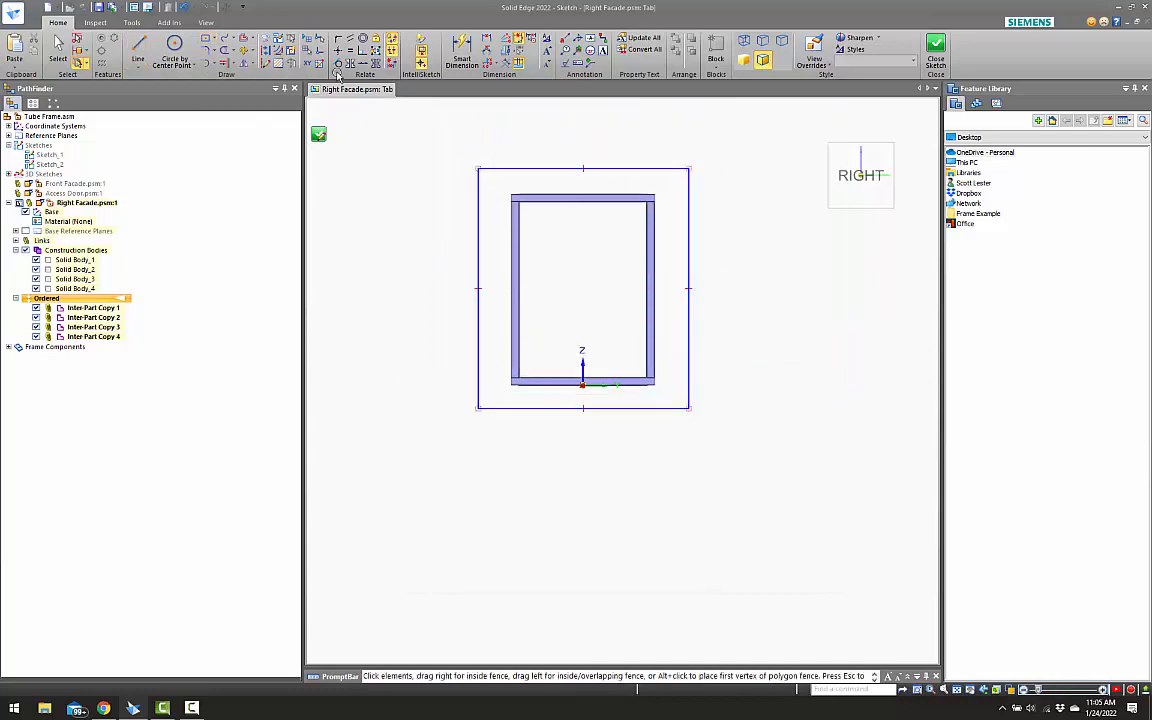
Make the rectangle's two vertical edges and its upper edge collinear with the outer edges of the matching tubes
click(361, 63)
click(480, 190)
scroll(509, 200, up, 6)
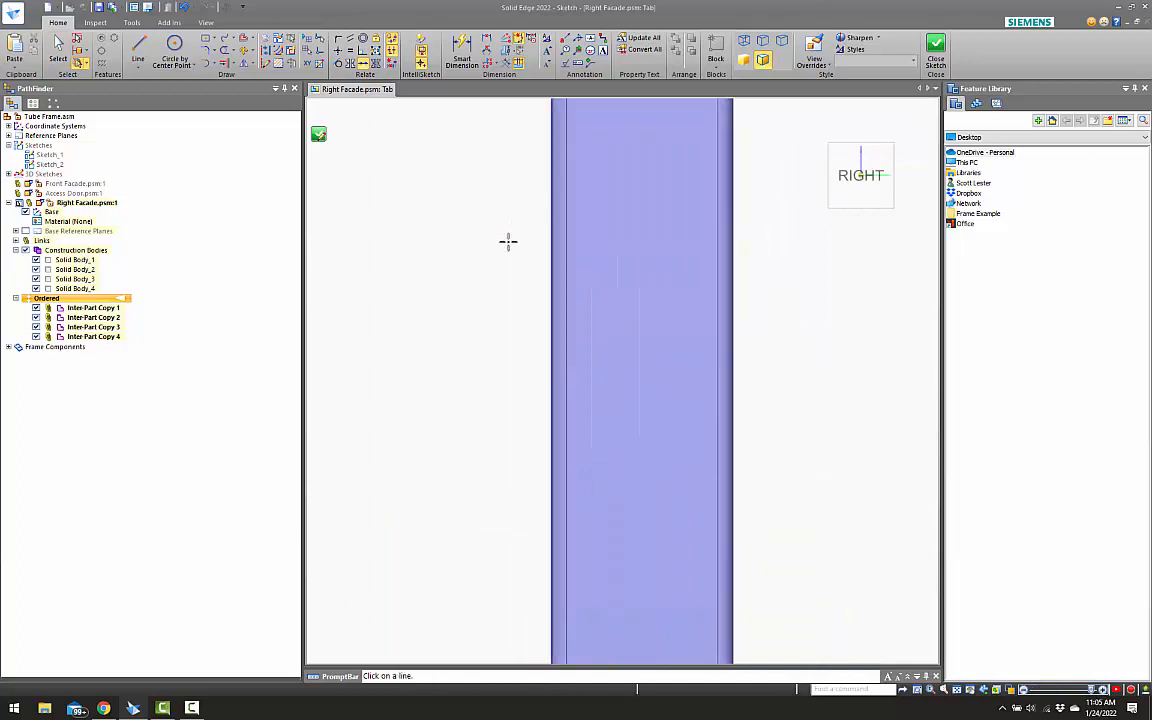
scroll(508, 241, down, 7)
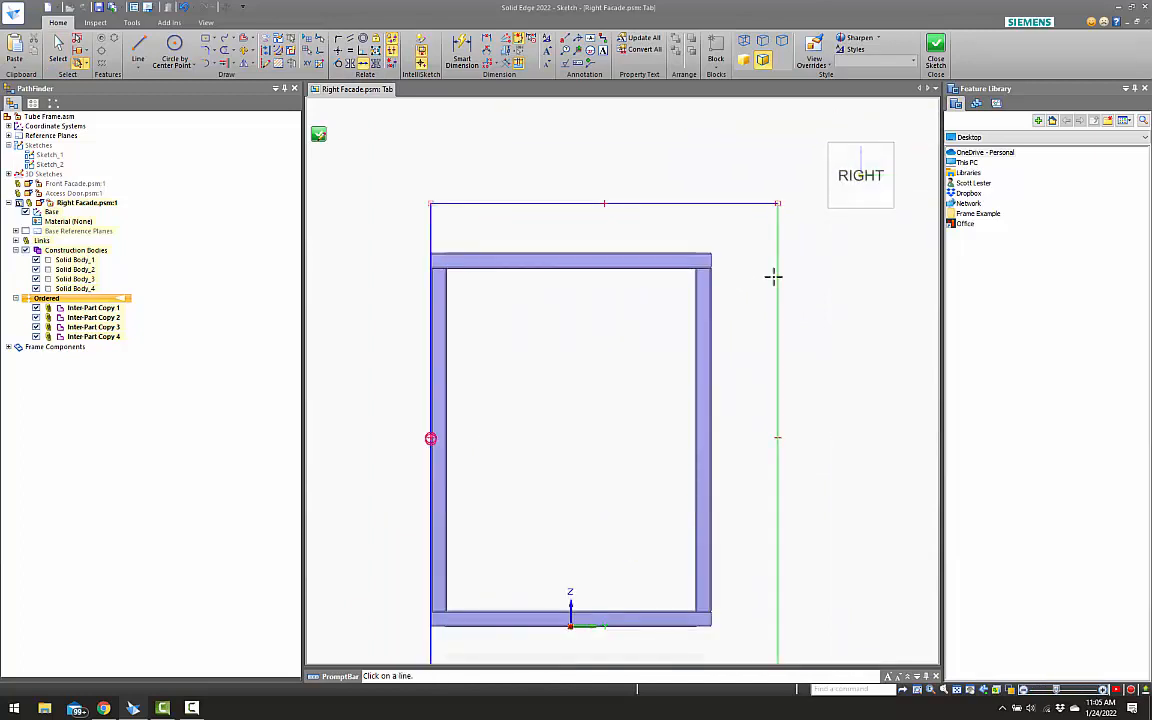
click(776, 277)
scroll(704, 252, up, 4)
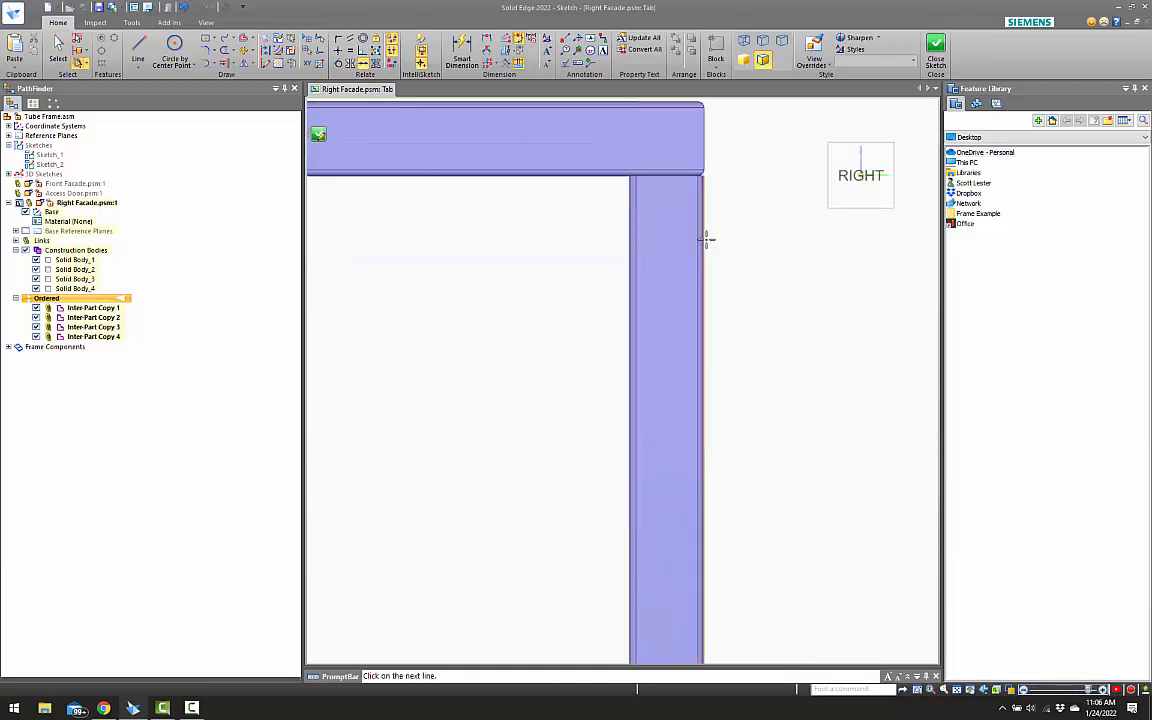
click(706, 241)
scroll(761, 345, down, 4)
scroll(706, 263, up, 4)
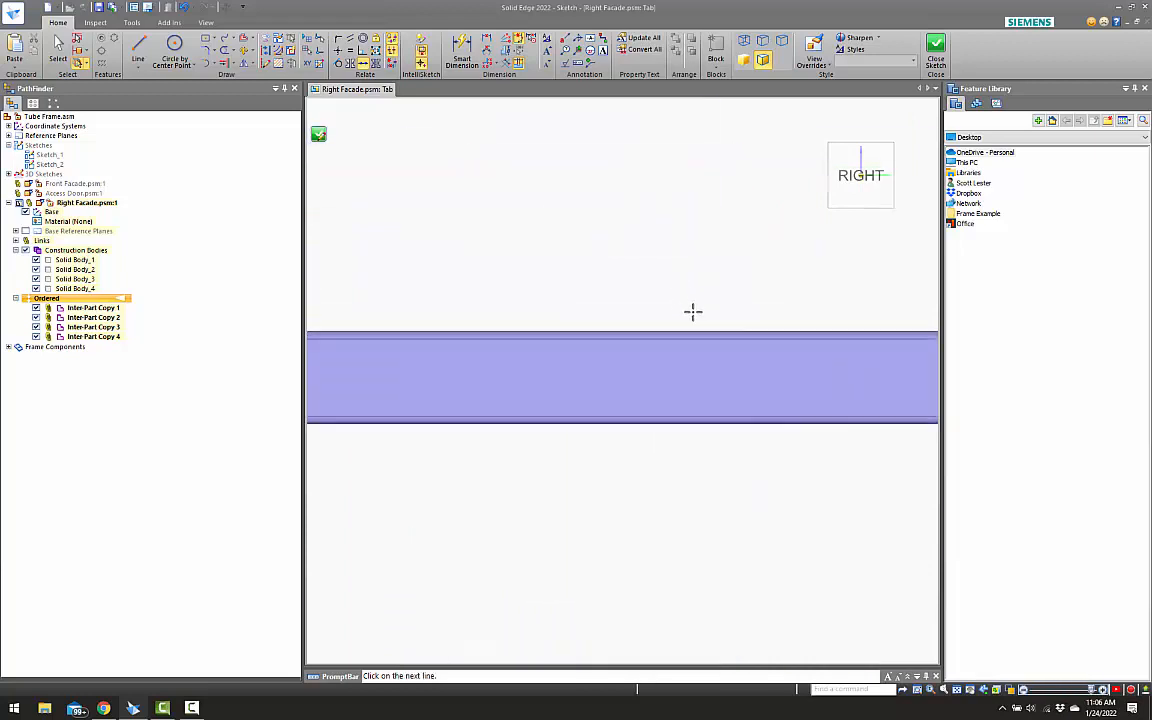
click(697, 327)
scroll(669, 267, down, 4)
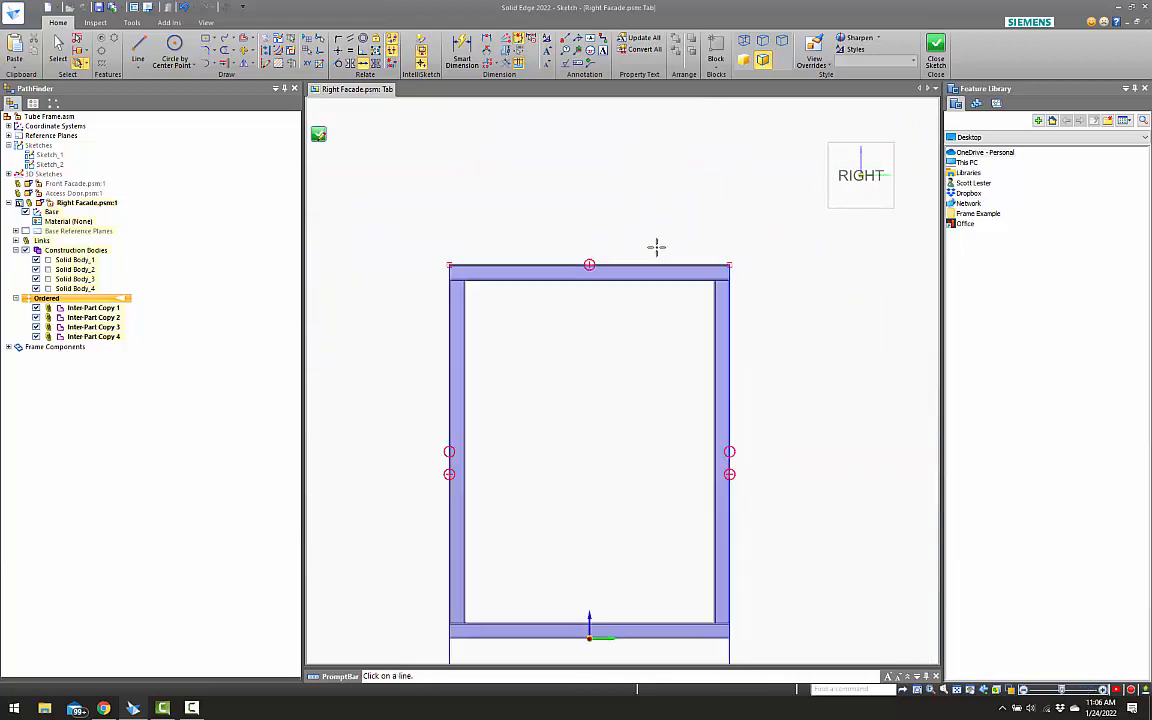
Make the rectangle's lower edge collinear with the outer edge of the lower tube
click(363, 65)
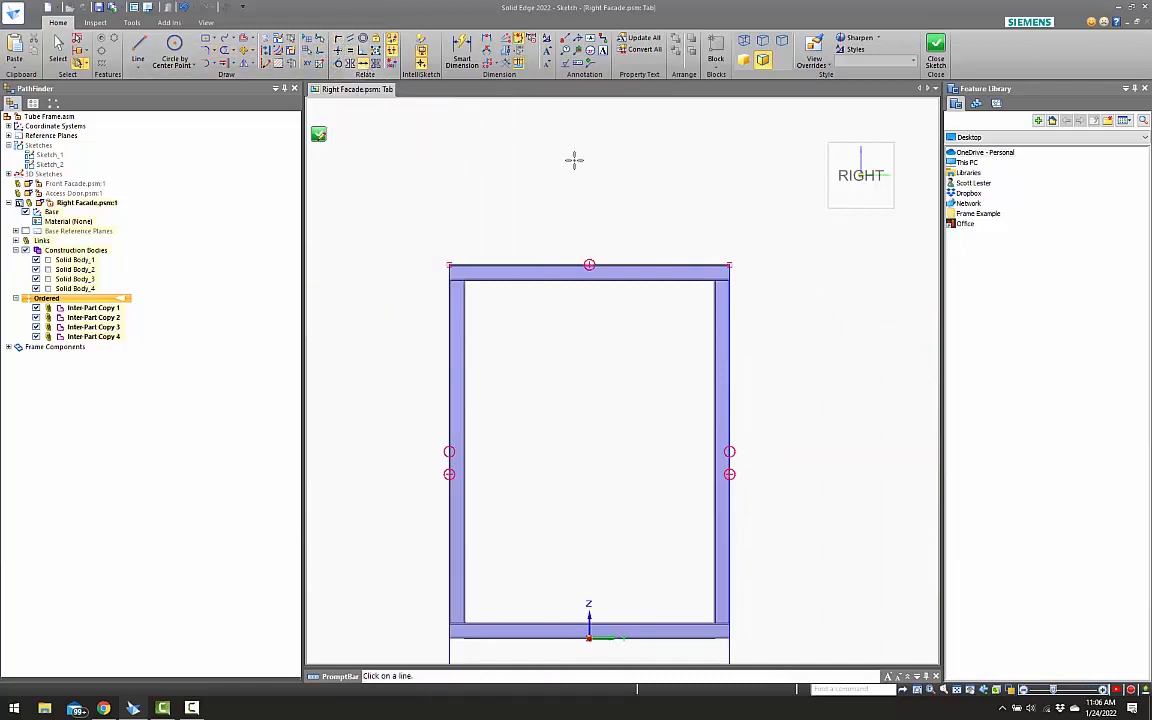
scroll(620, 331, down, 2)
scroll(622, 514, up, 3)
click(620, 515)
scroll(613, 469, up, 3)
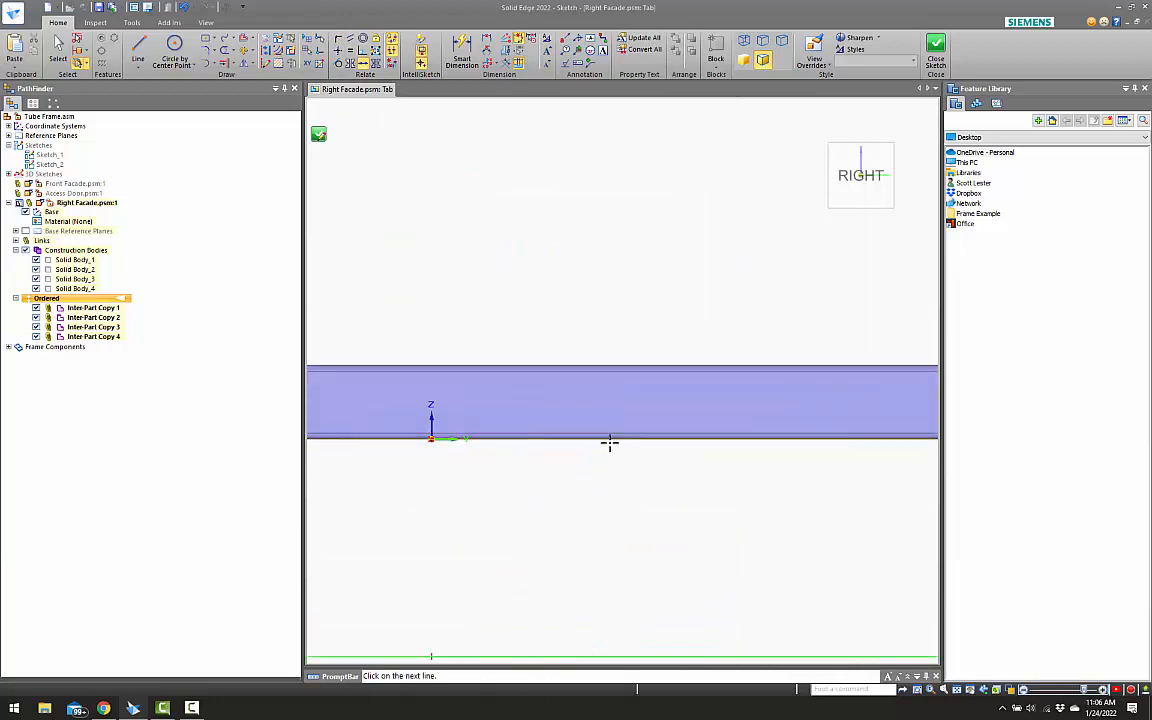
click(609, 442)
scroll(609, 442, down, 3)
scroll(628, 455, down, 3)
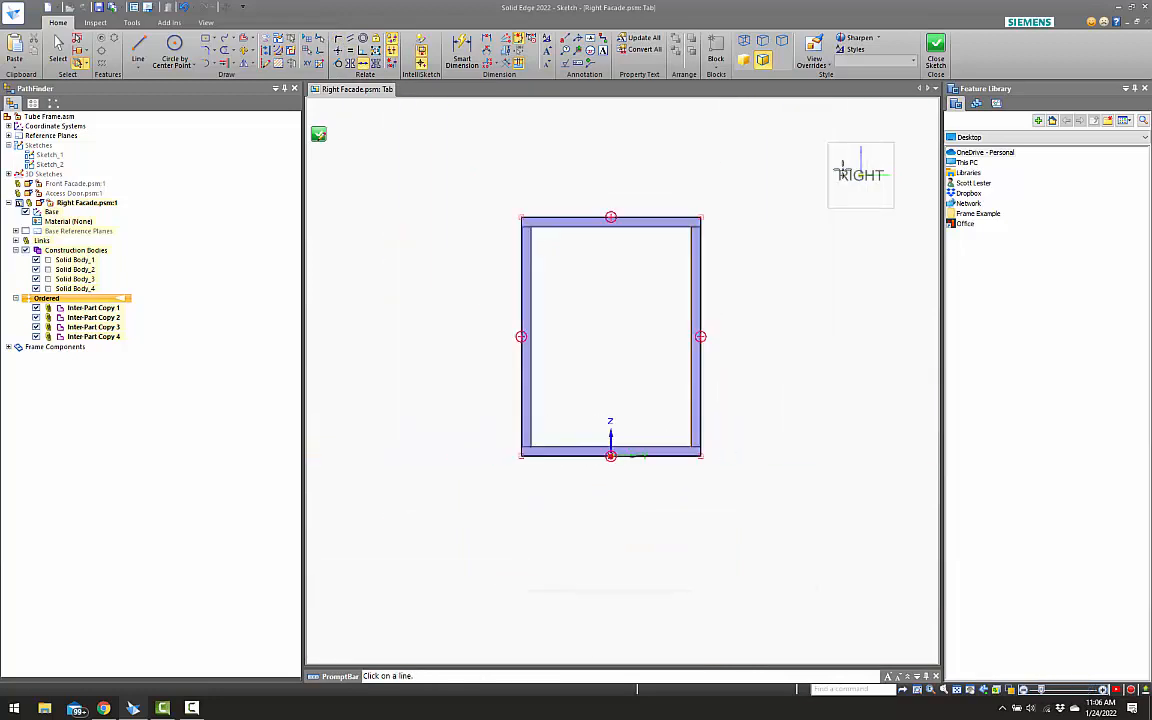
Close the sketch and finish the tab with its thickness on the outside of the frame
key(Escape)
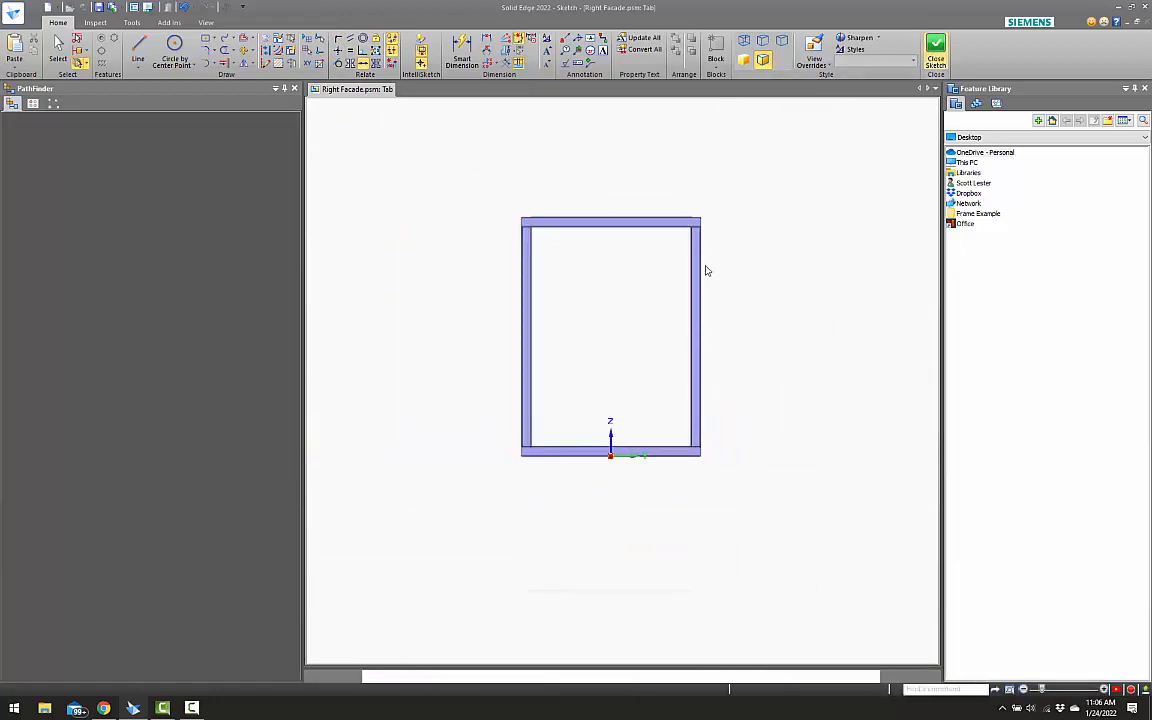
scroll(602, 314, down, 4)
click(735, 417)
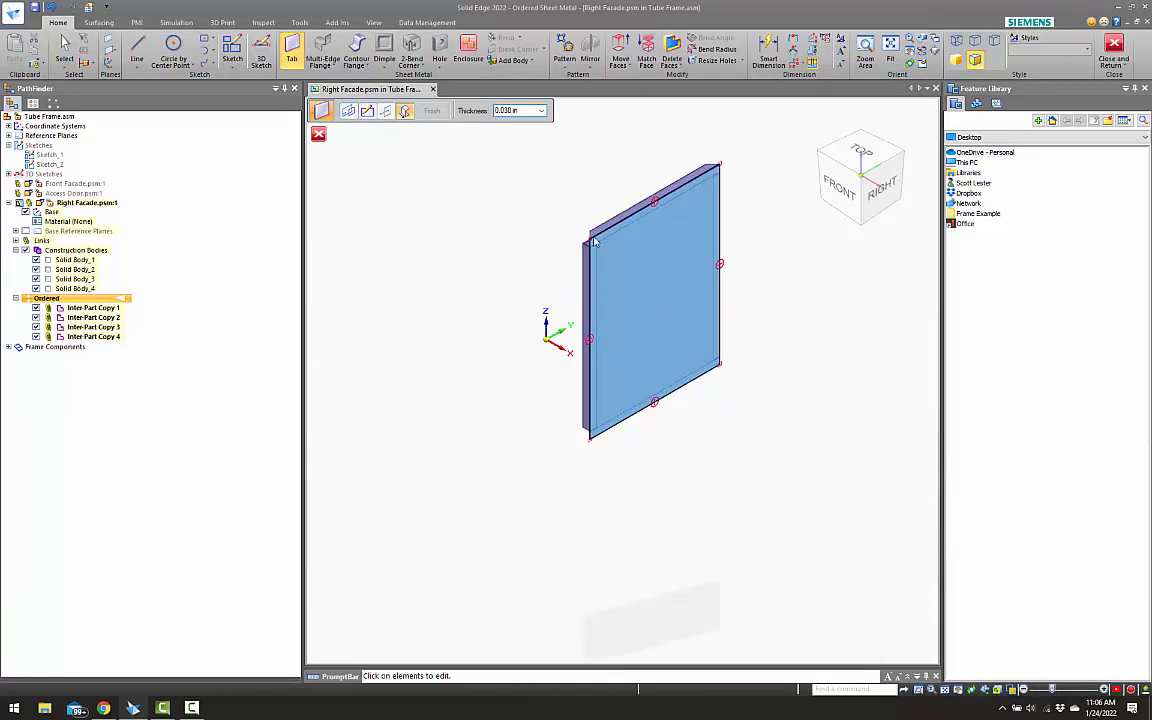
click(431, 111)
click(431, 111)
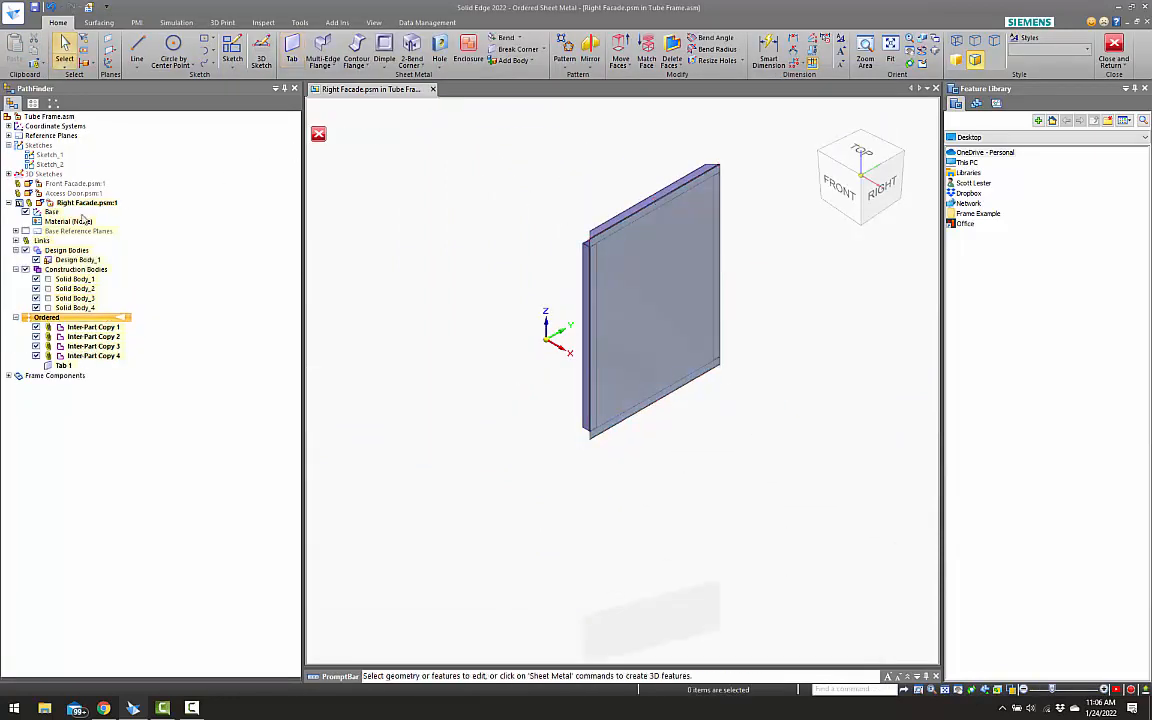
Assign 304 STAINLESS STEEL to Right Facade with a 14 gage sheet metal thickness and apply it to the model
right_click(65, 226)
click(90, 245)
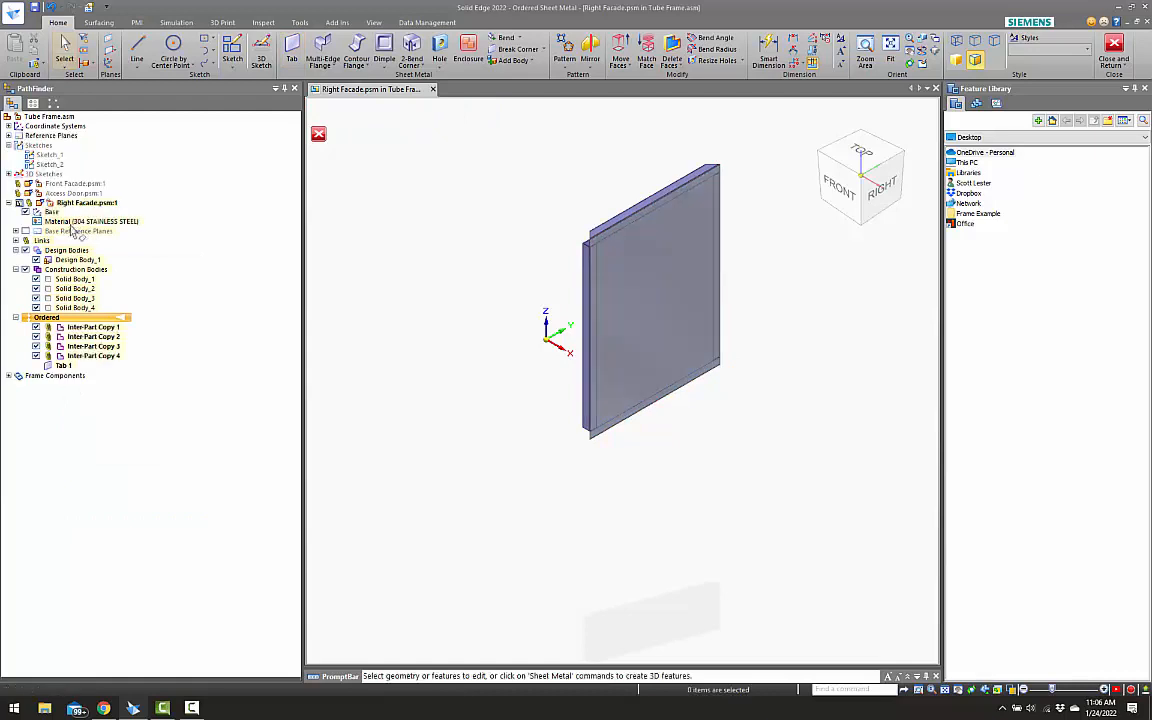
right_click(70, 227)
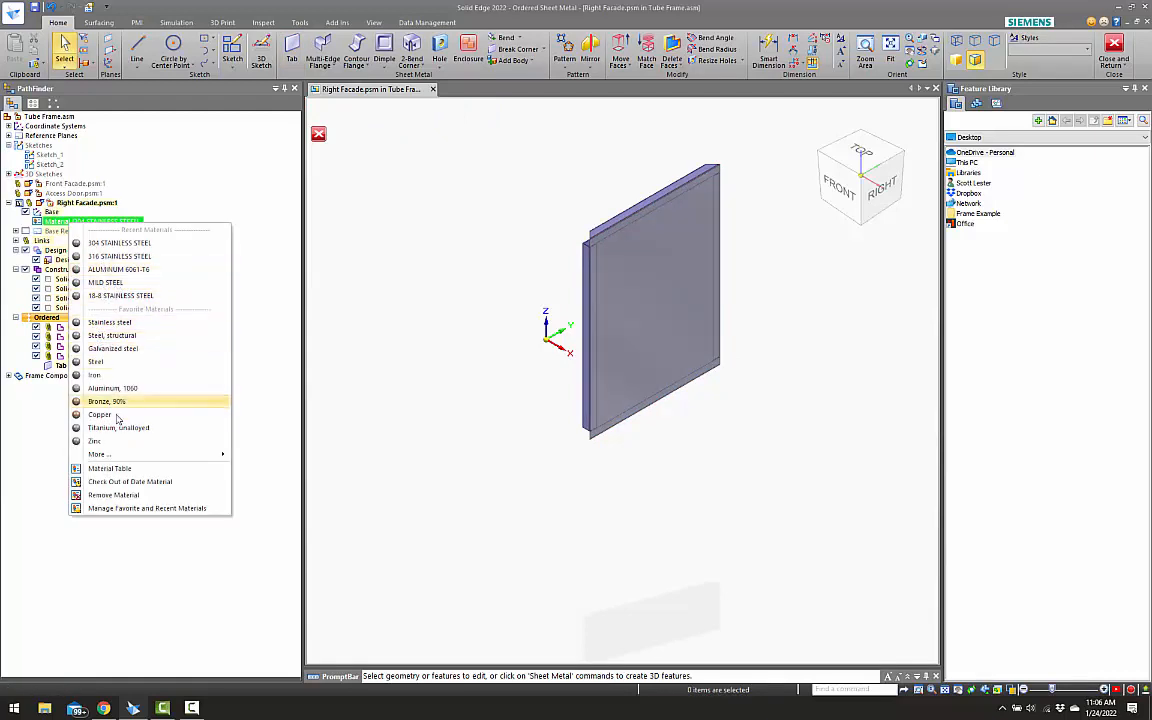
click(108, 469)
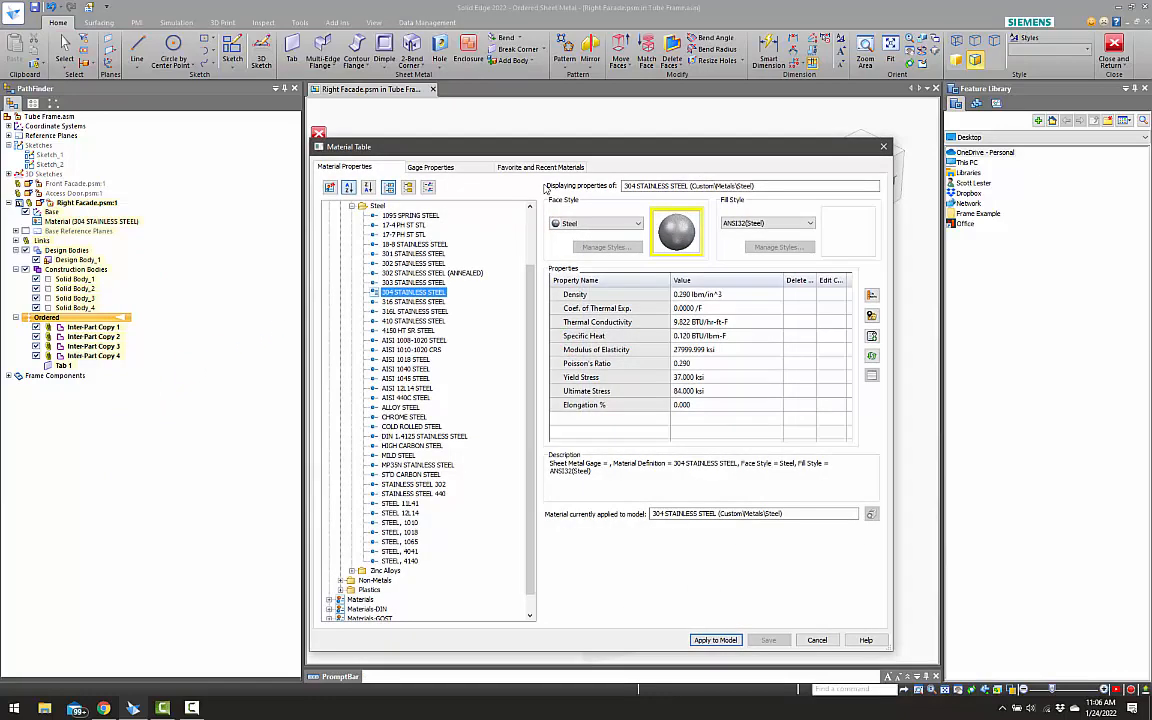
click(660, 270)
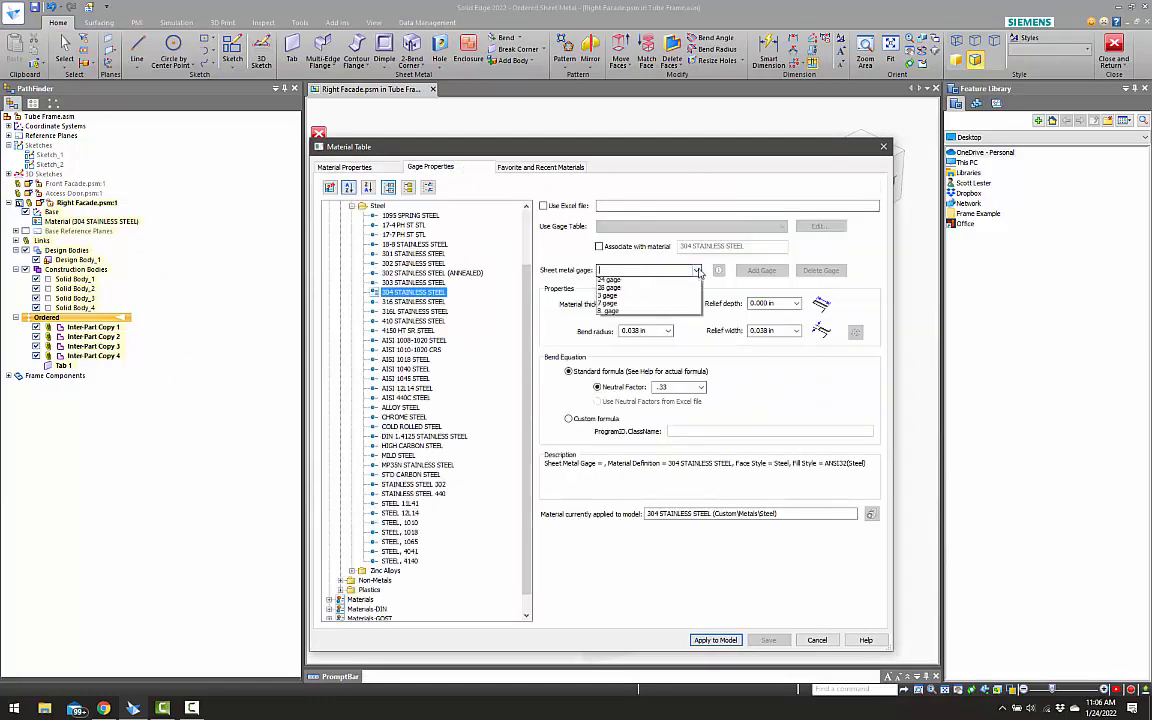
click(632, 304)
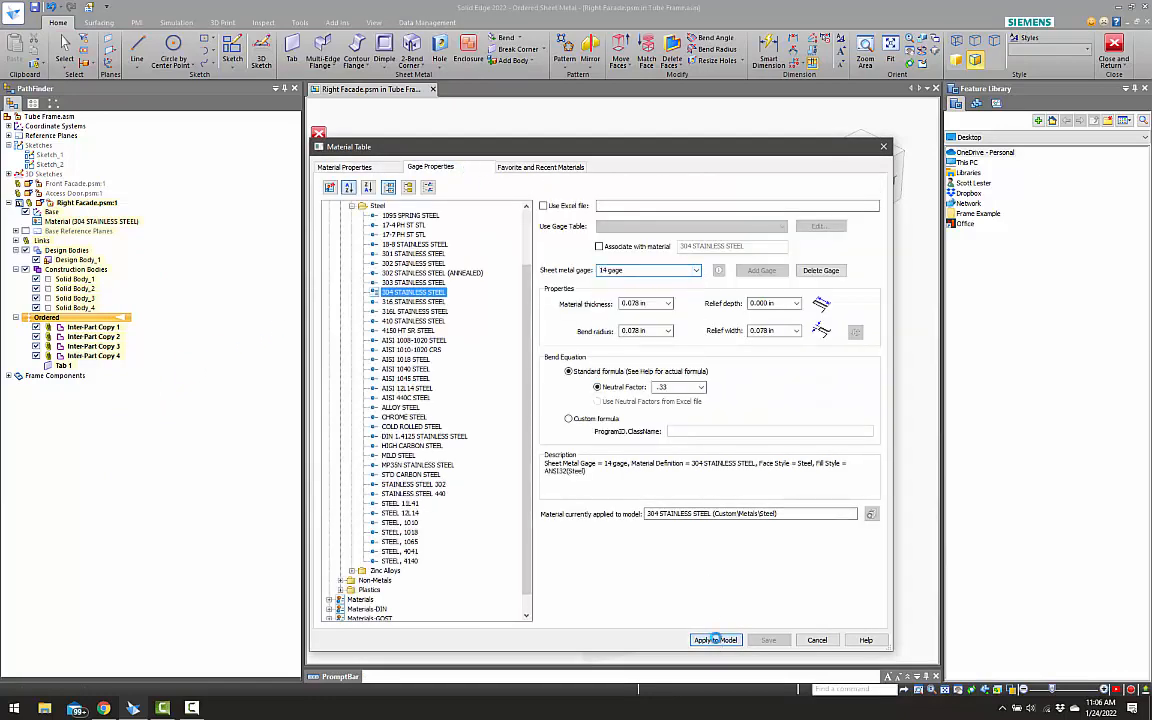
click(715, 639)
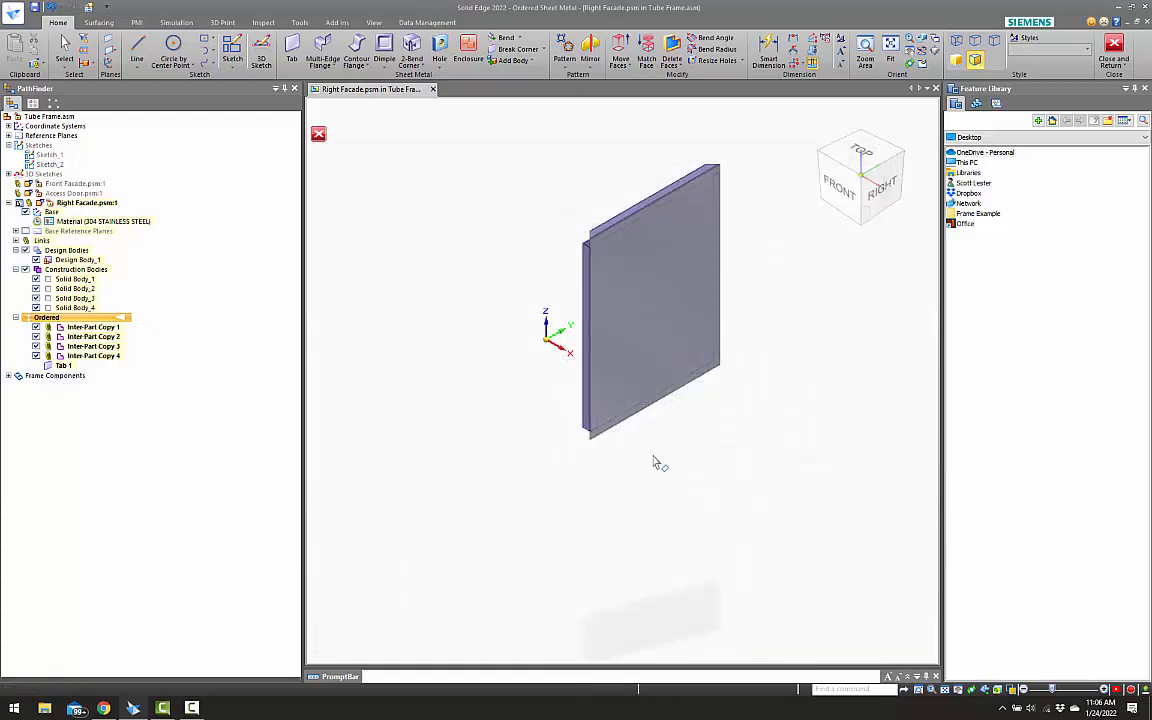
Return to the Tube Frame assembly, inspect the corner where the Front and Right Facades meet, and restore the isometric view
click(1110, 44)
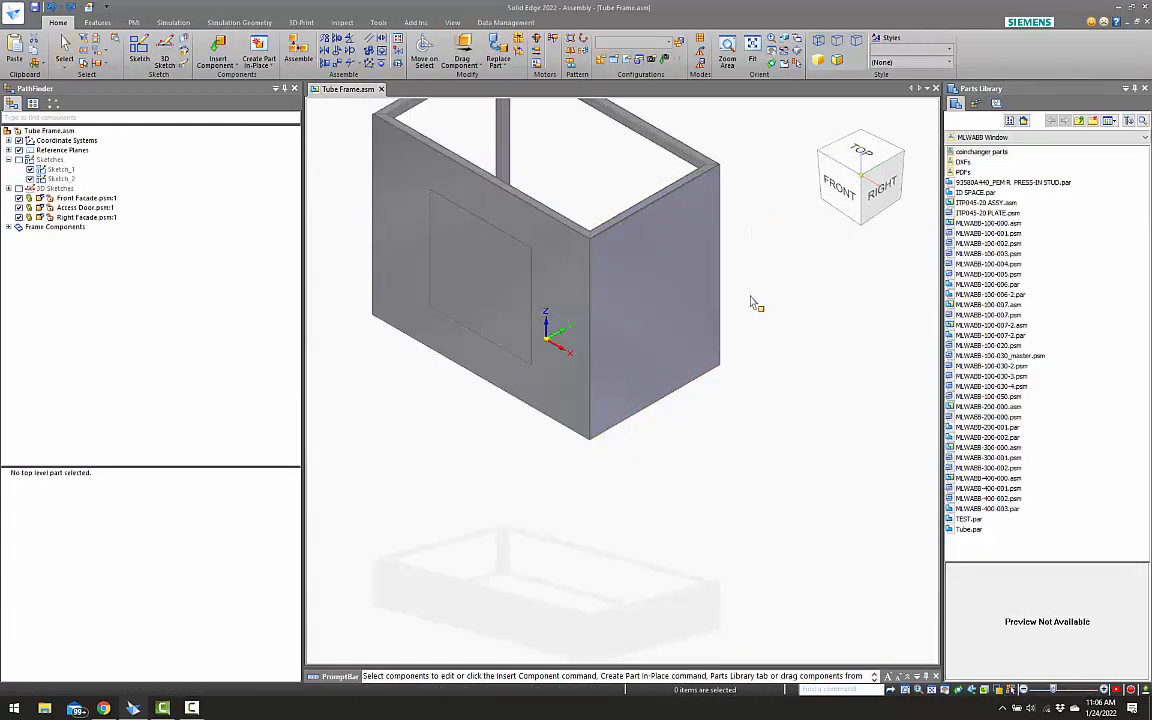
scroll(605, 280, up, 5)
scroll(593, 253, up, 4)
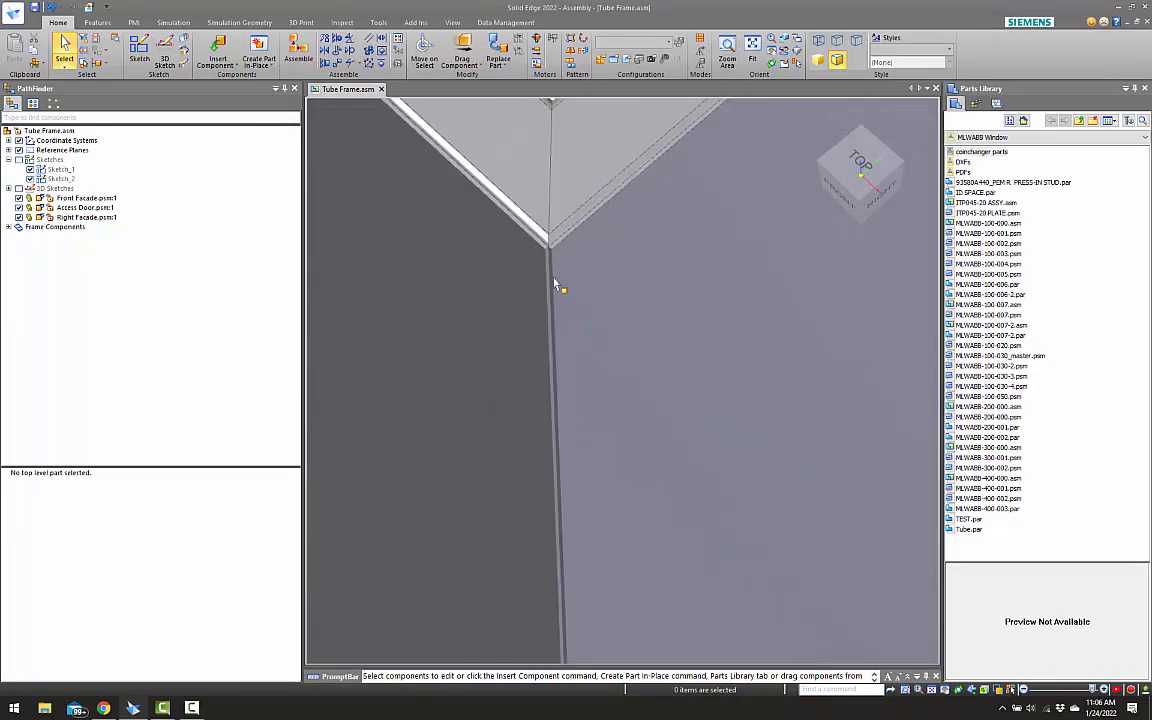
middle_drag(553, 229, 597, 157)
key(ctrl+i)
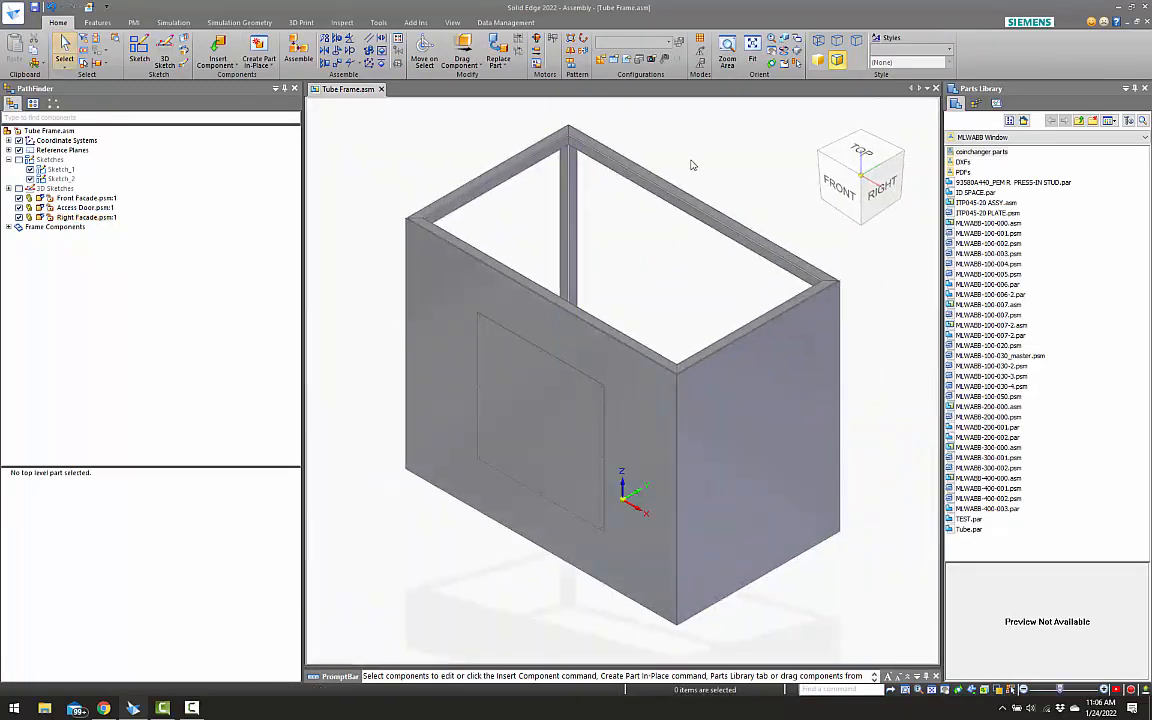
Save the assembly and create an ANSI inch sheet metal part named Corner Treatment in place, with its origin coincident with the assembly origin
key(ctrl+s)
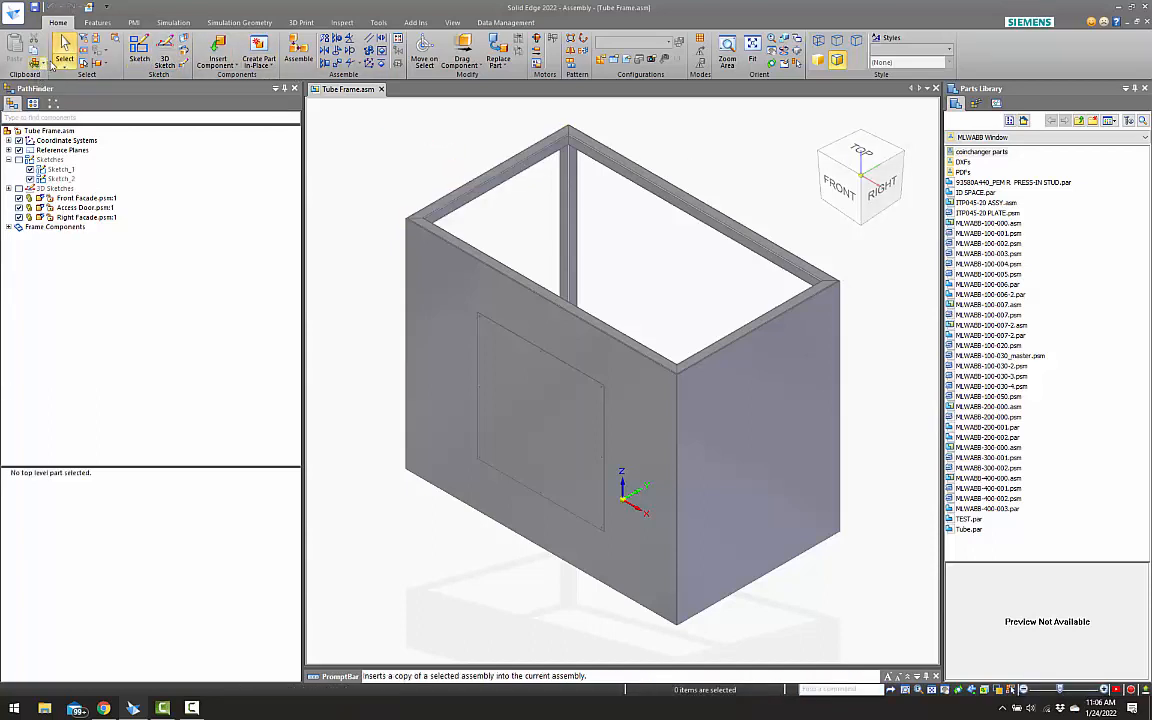
click(258, 50)
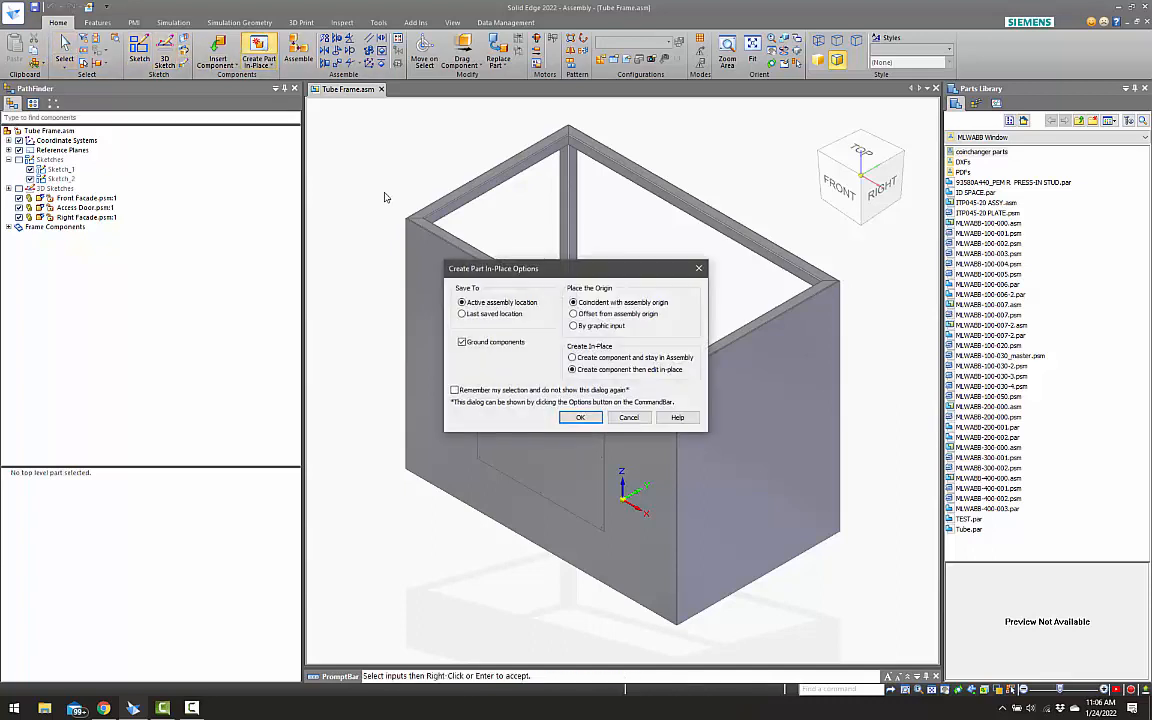
click(577, 417)
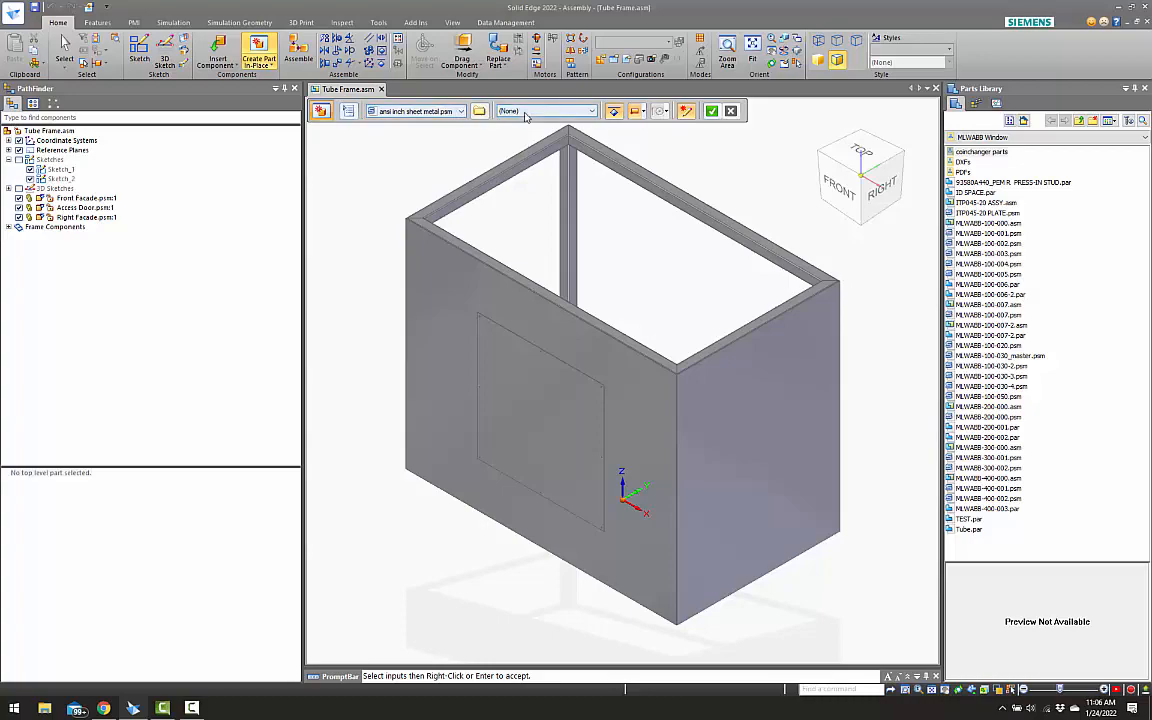
click(690, 110)
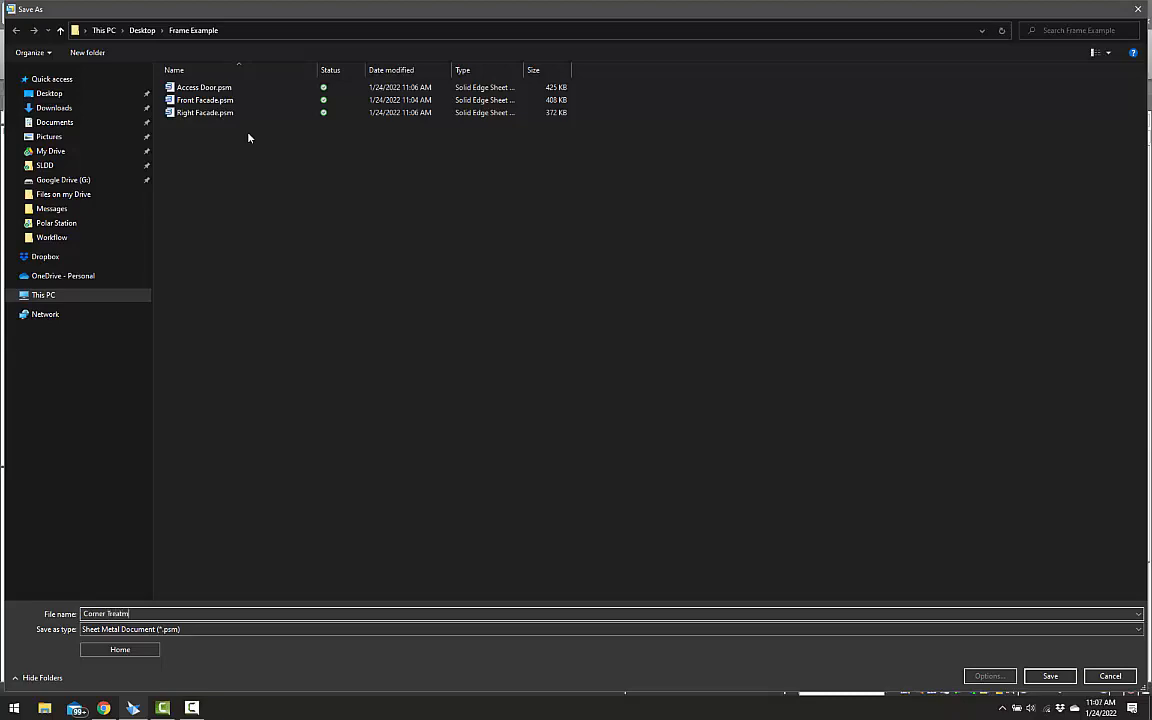
key(Return)
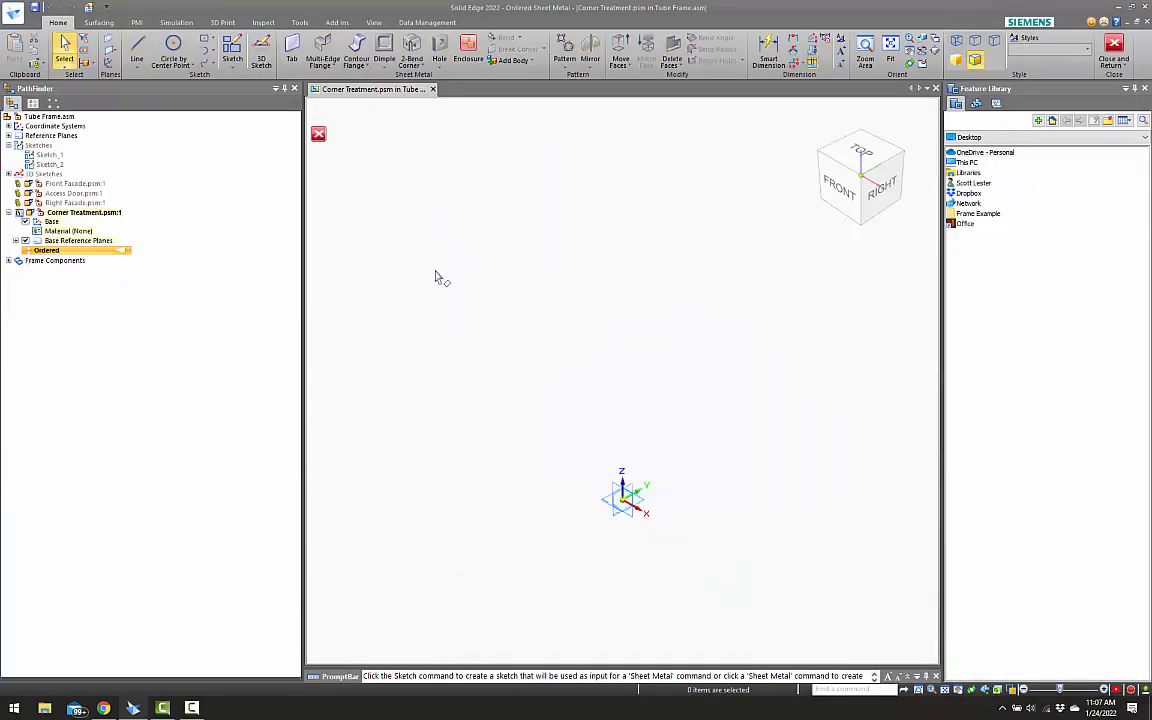
scroll(557, 338, down, 4)
scroll(597, 445, up, 4)
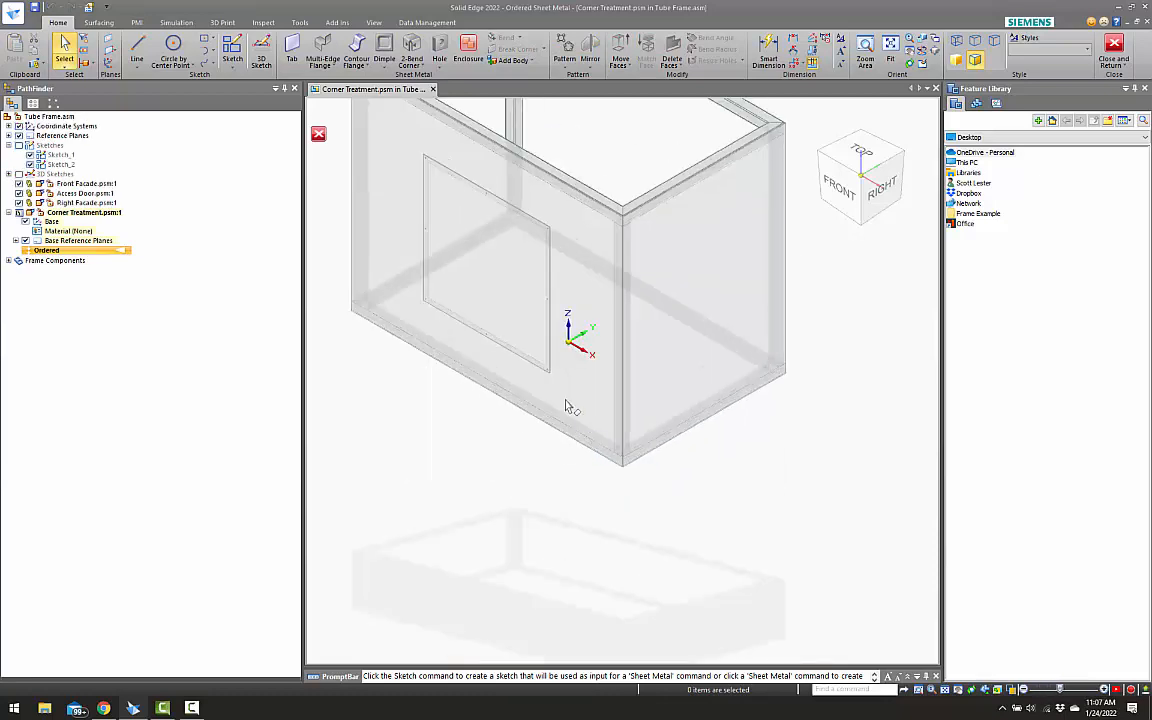
Inter-part copy the entire body of the Right Facade into the Corner Treatment part
click(36, 62)
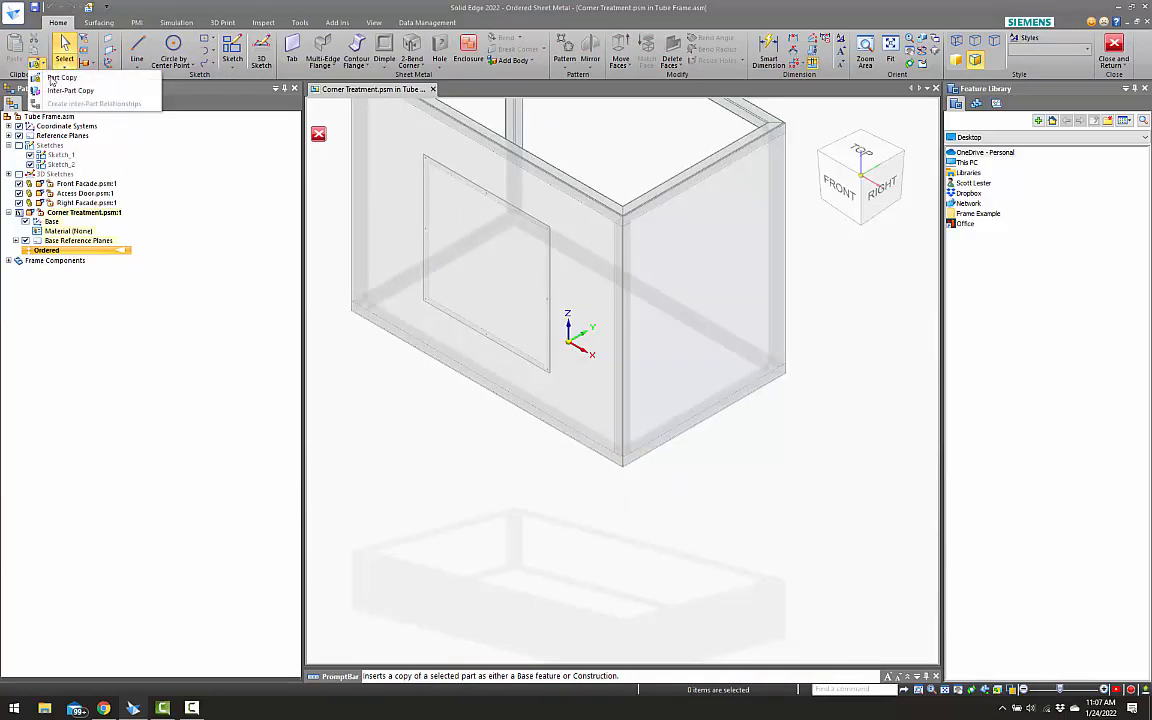
click(68, 91)
click(643, 257)
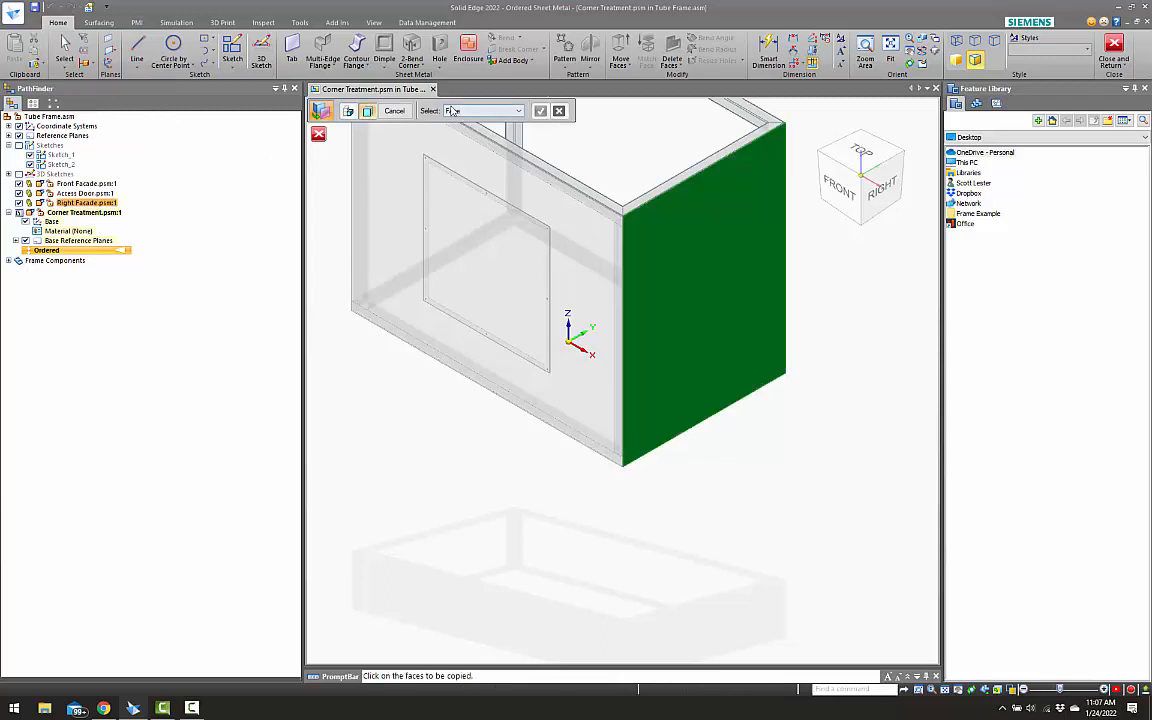
click(454, 111)
click(457, 137)
click(747, 365)
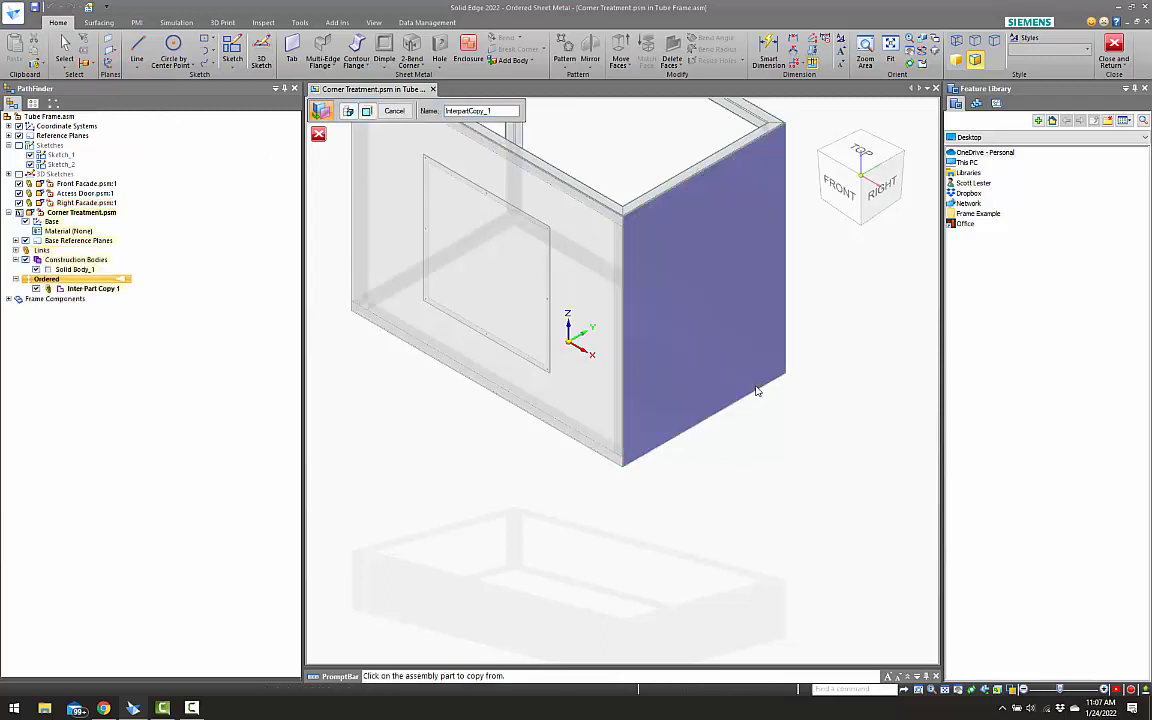
Inter-part copy the entire body of the Front Facade into the Corner Treatment part
click(514, 213)
click(458, 111)
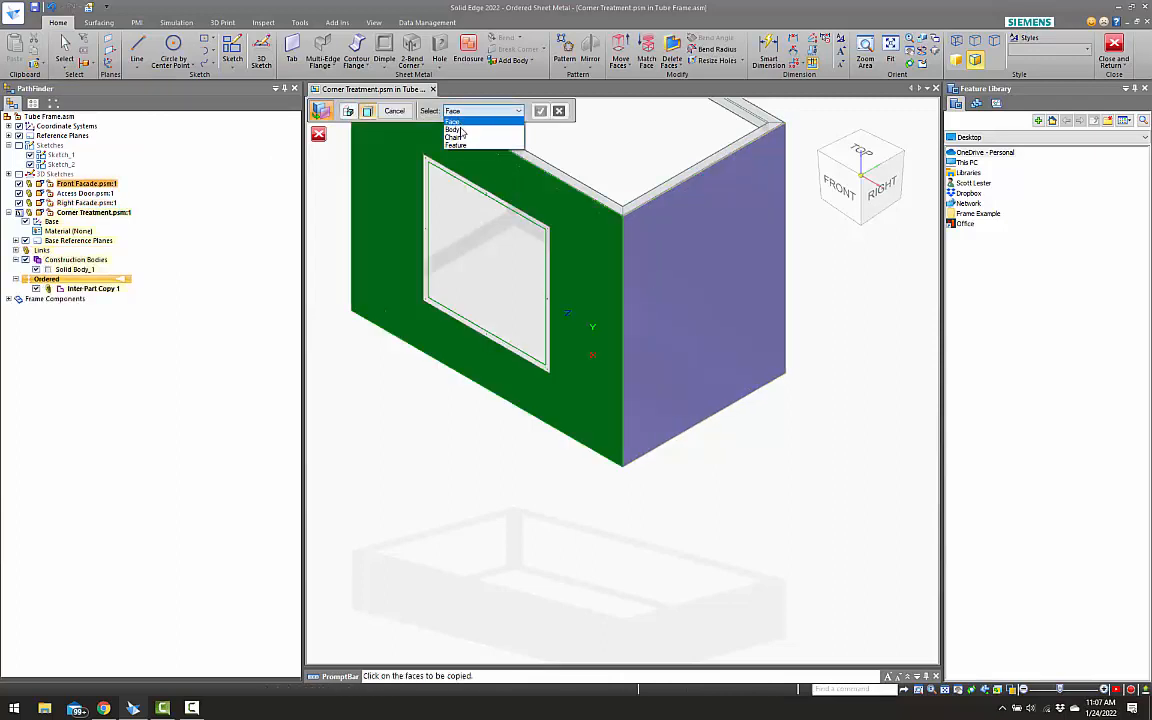
click(456, 129)
click(562, 214)
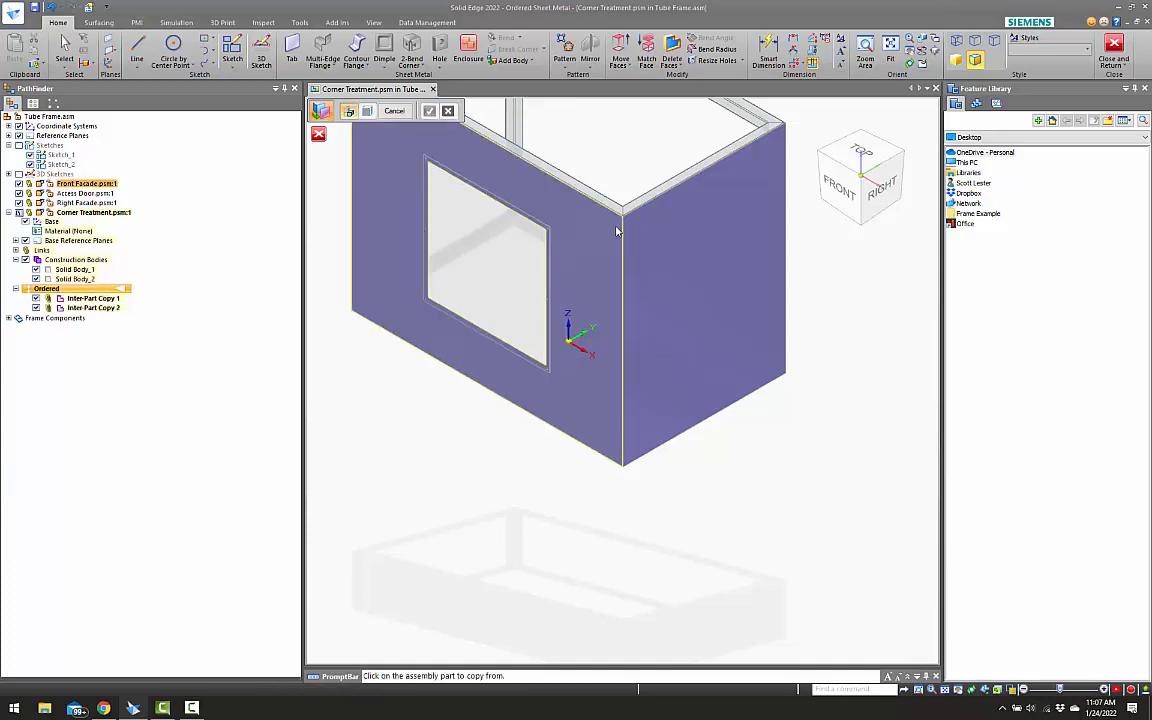
click(367, 113)
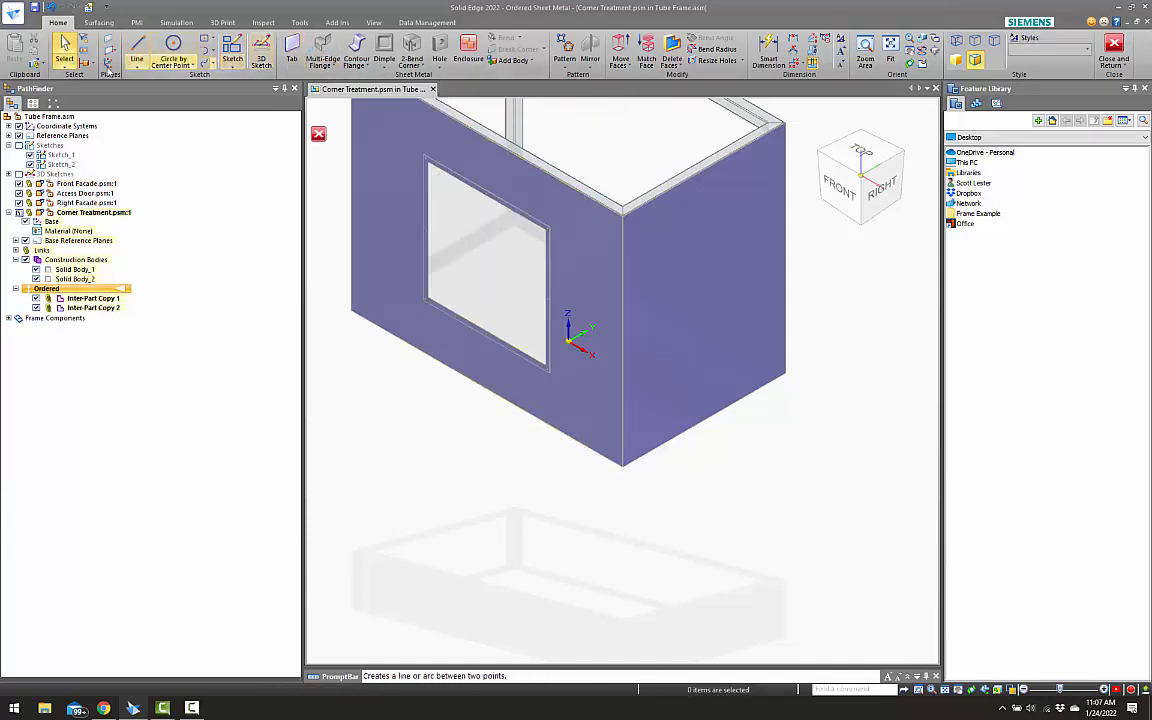
Inter-part copy the body of the lower front frame tube that meets the facade corner
click(37, 64)
click(51, 92)
middle_drag(419, 258, 436, 163)
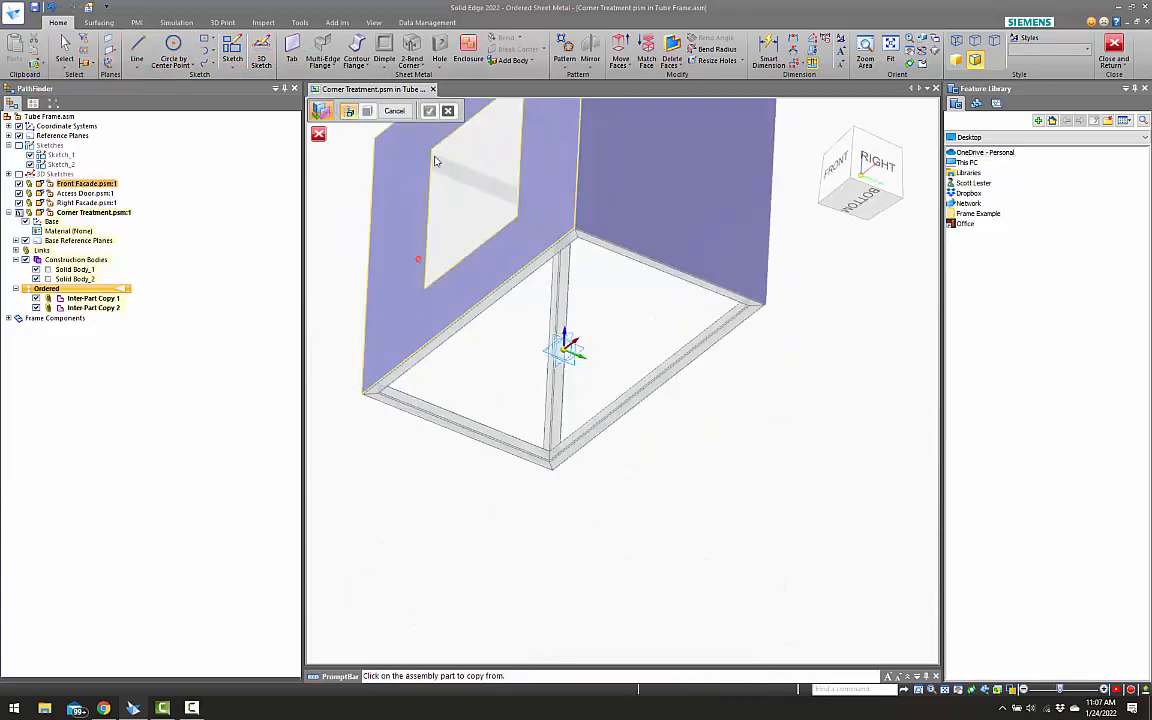
scroll(586, 236, up, 7)
click(622, 307)
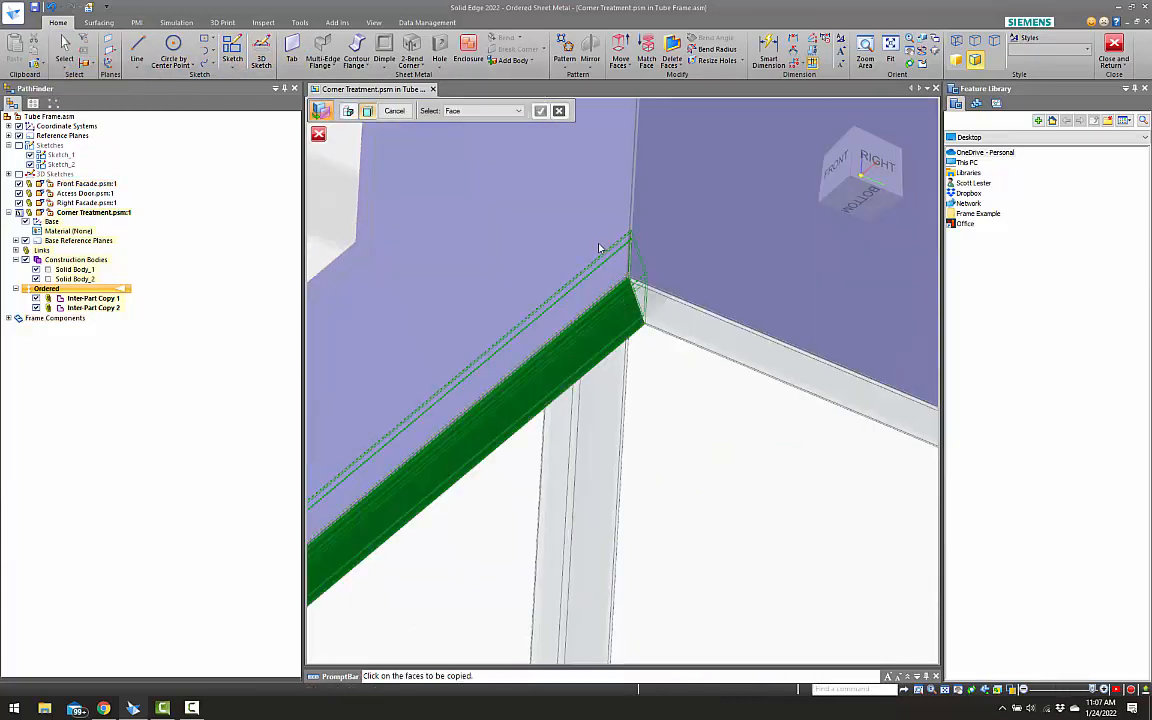
click(495, 113)
click(468, 135)
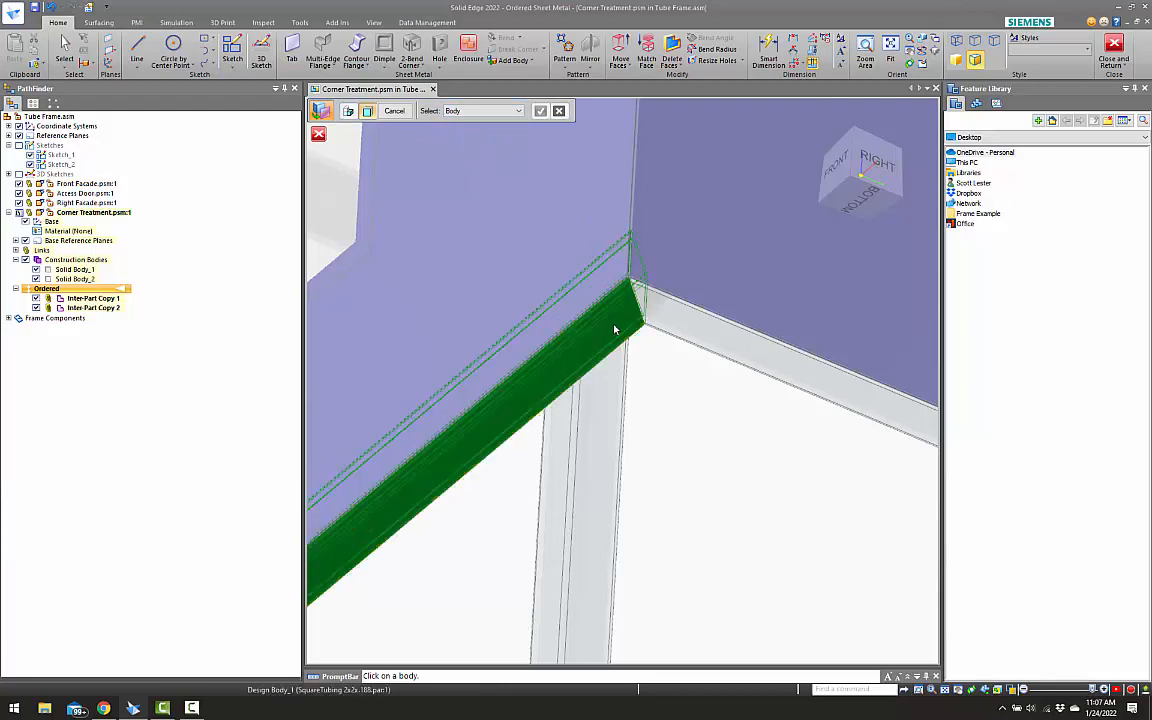
click(615, 328)
right_click(679, 371)
Inter-part copy the body of the adjoining lower right-side frame tube and leave the copy command
click(668, 318)
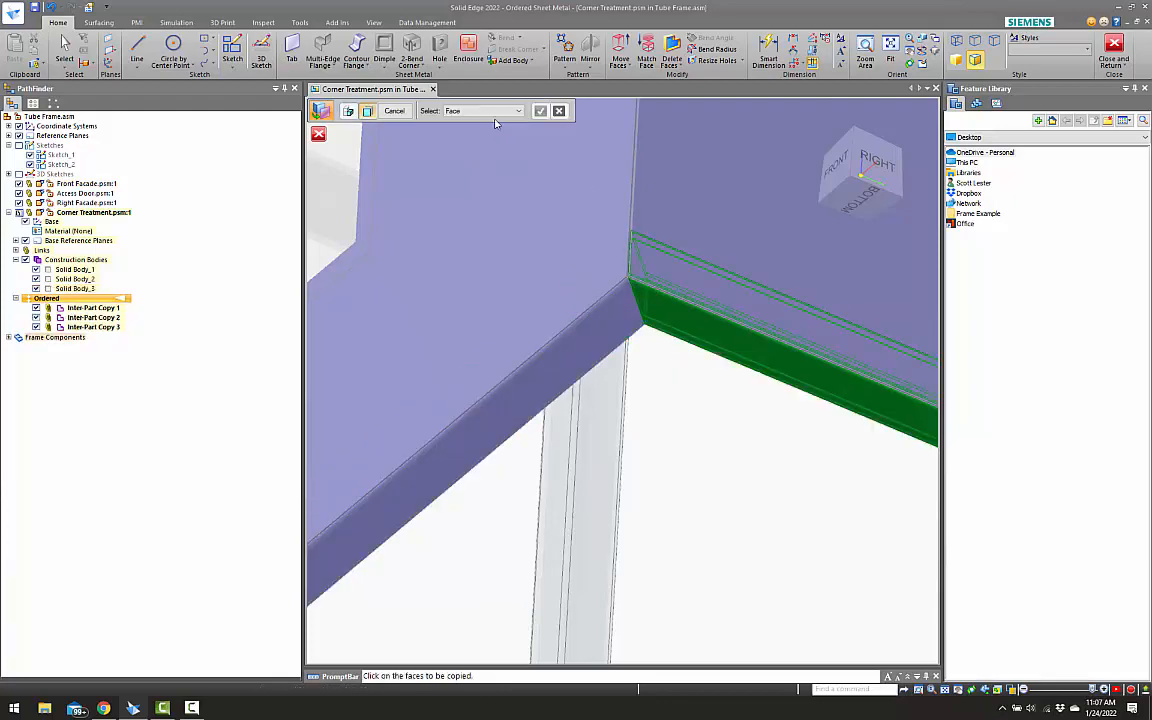
click(483, 111)
click(620, 275)
right_click(681, 362)
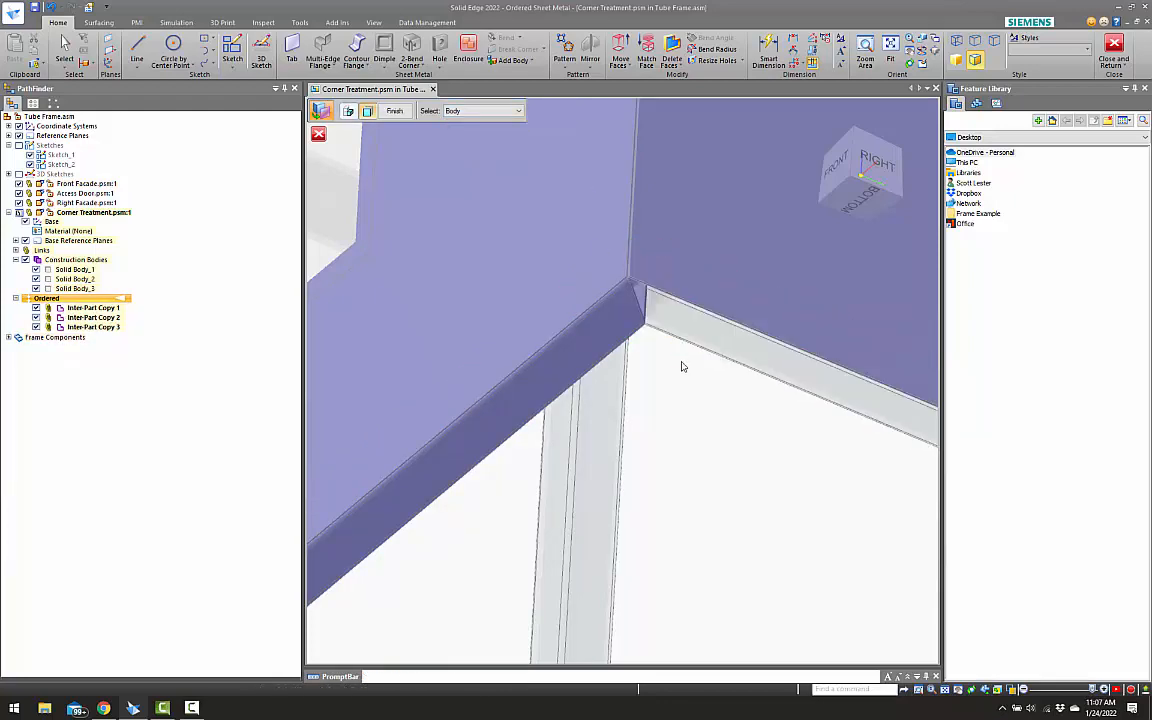
key(Escape)
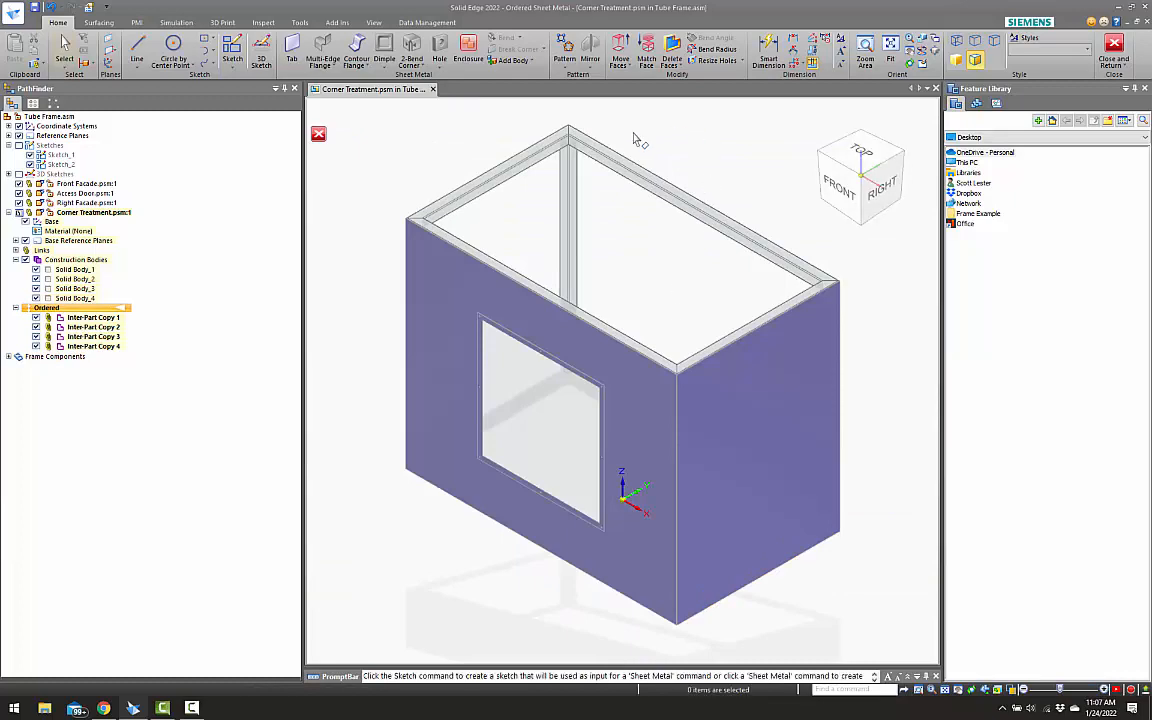
Hide the surrounding assembly components so only the bodies copied into Corner Treatment are displayed, and inspect them
key(ctrl+shift+h)
scroll(712, 322, down, 2)
middle_drag(704, 293, 671, 243)
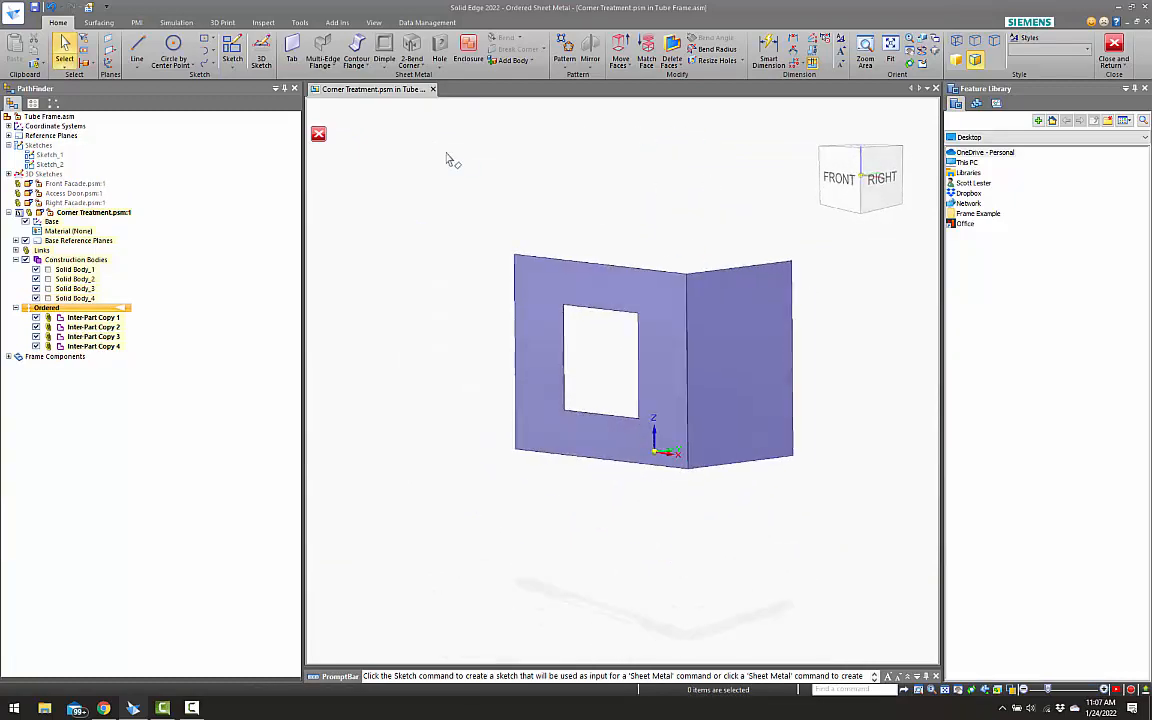
key(ctrl+i)
middle_drag(496, 314, 523, 256)
key(ctrl+i)
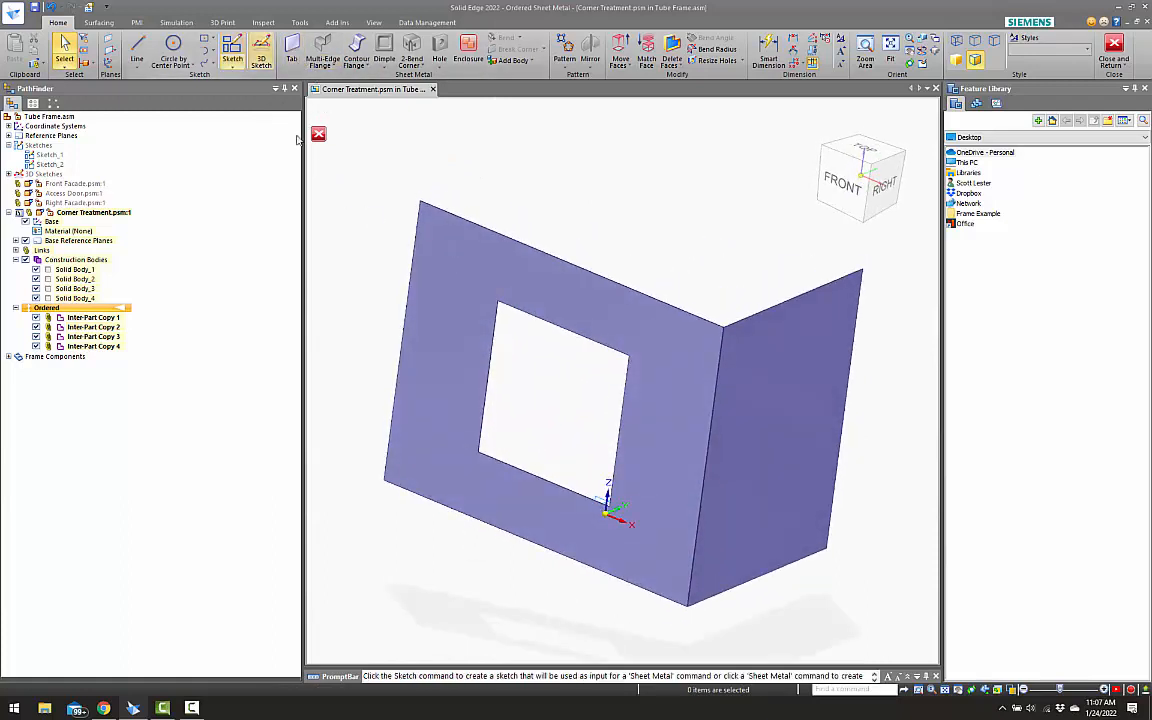
Delete the two inter-part copies of the frame tubes, Inter-Part Copy 3 and 4
click(110, 338)
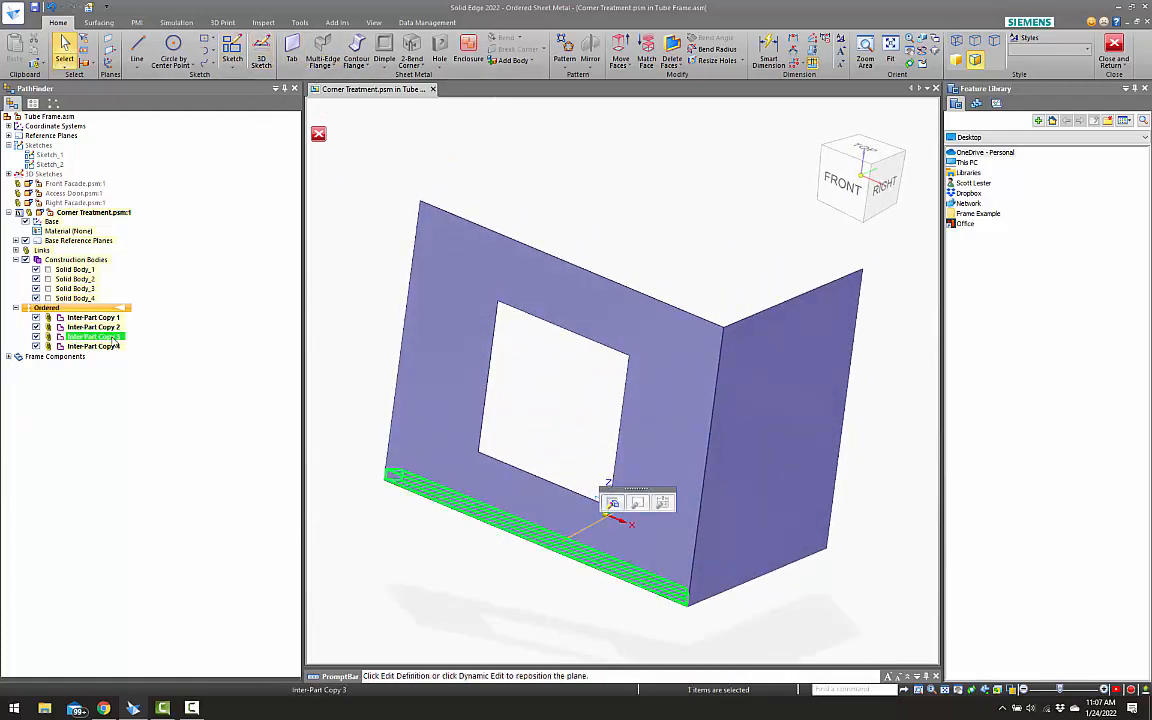
key(Delete)
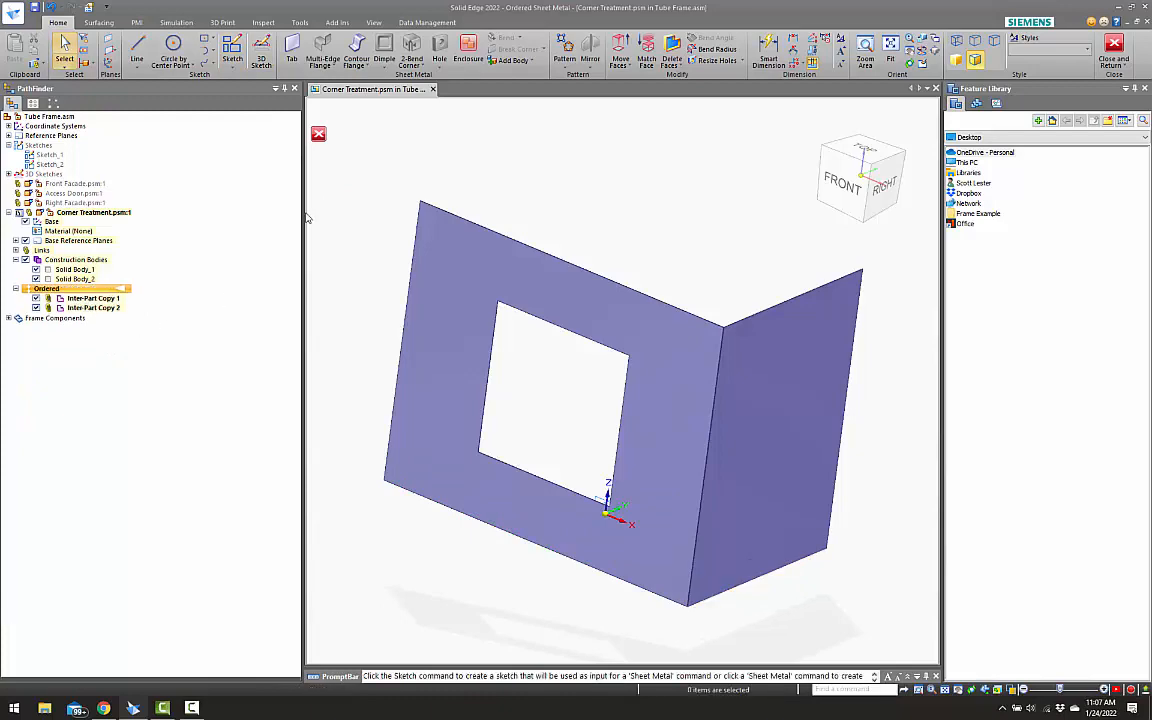
Start a Contour Flange on the horizontal base reference plane and sketch an L-shaped profile with about 1.2 in legs outside the facade corner
click(364, 48)
middle_drag(520, 299, 561, 360)
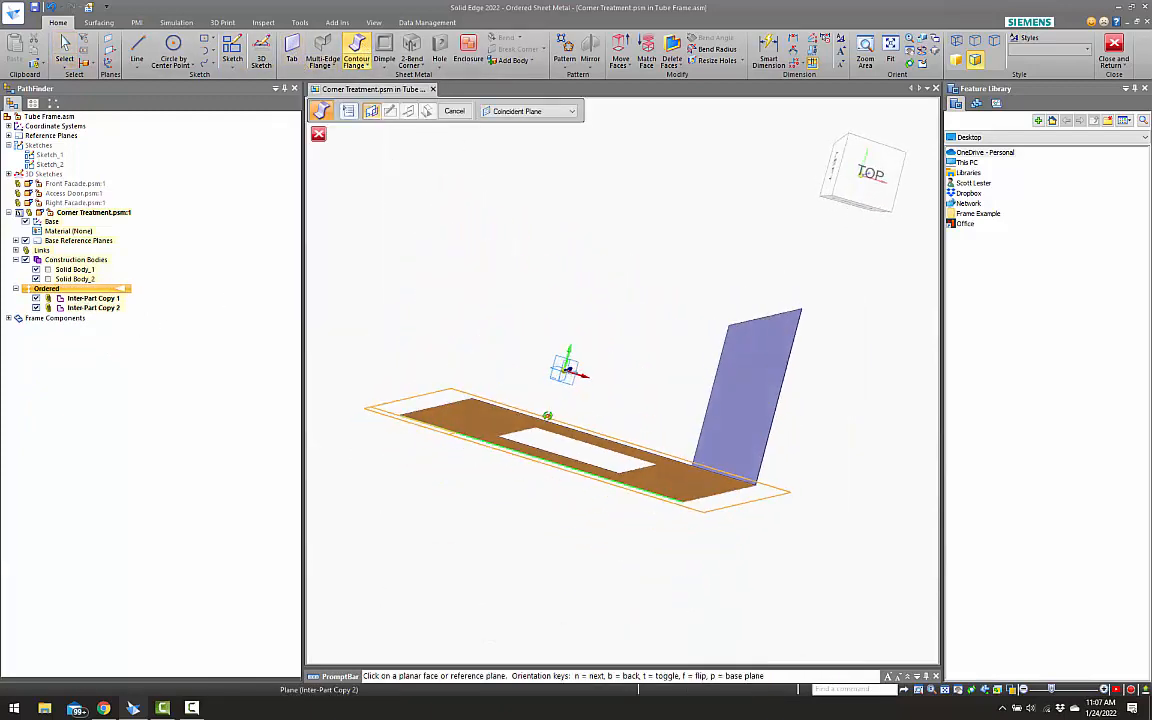
click(563, 367)
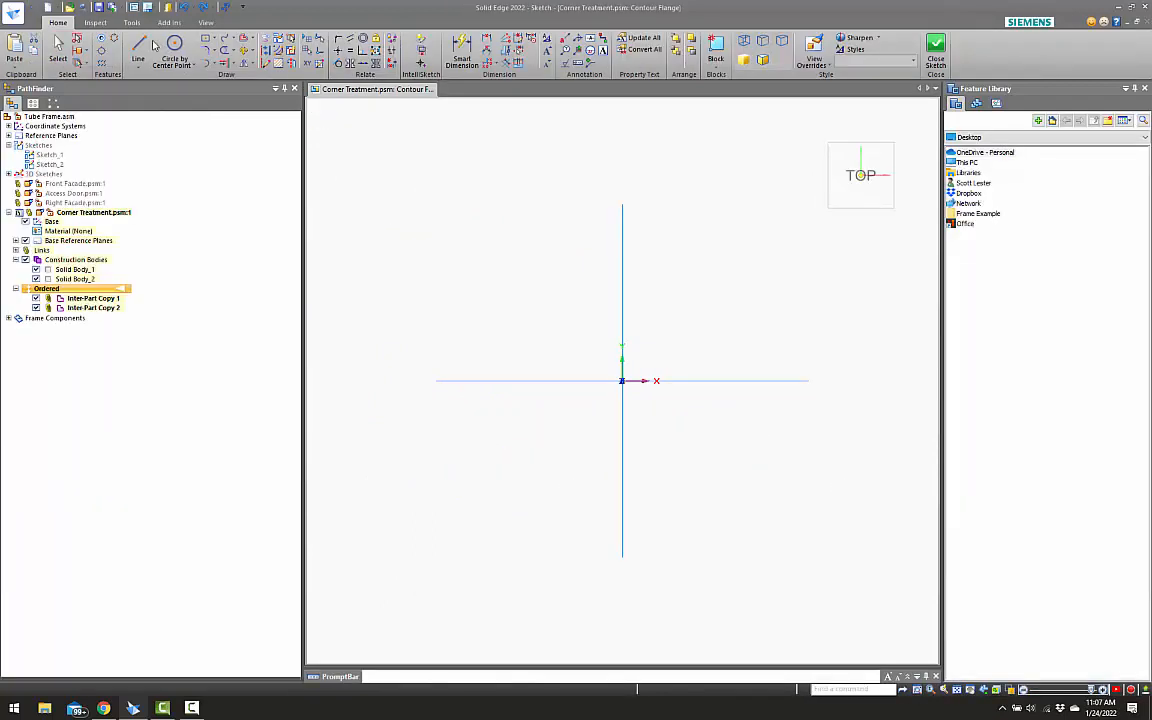
click(140, 45)
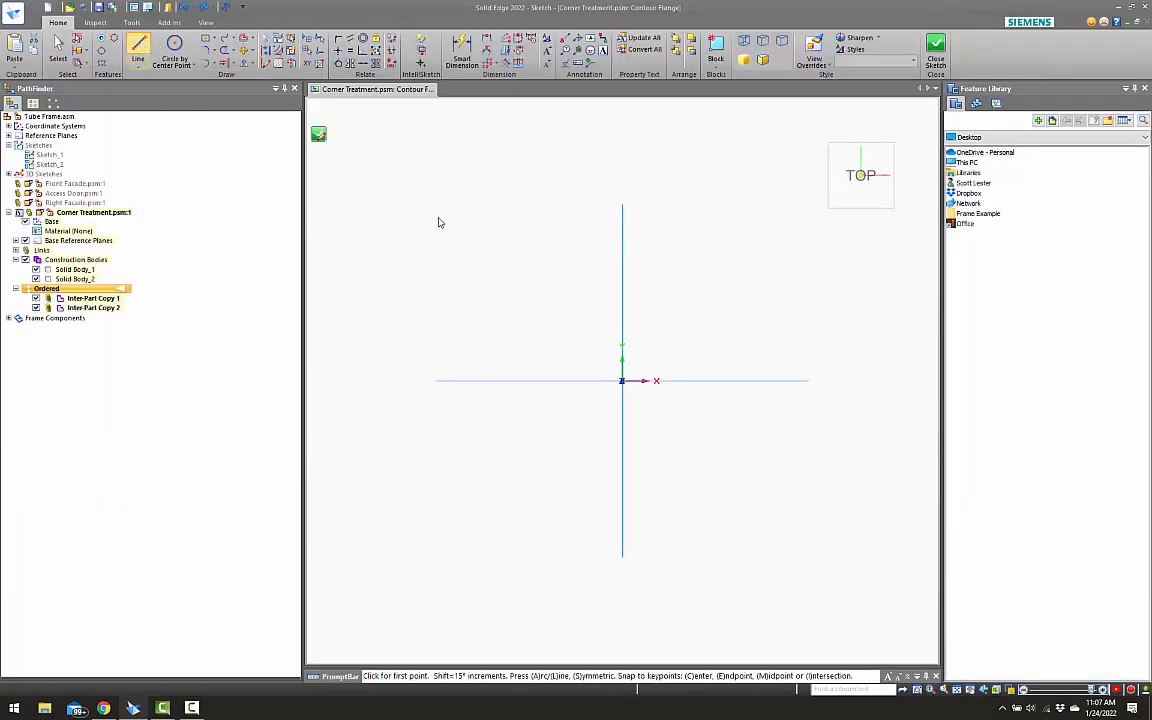
click(668, 352)
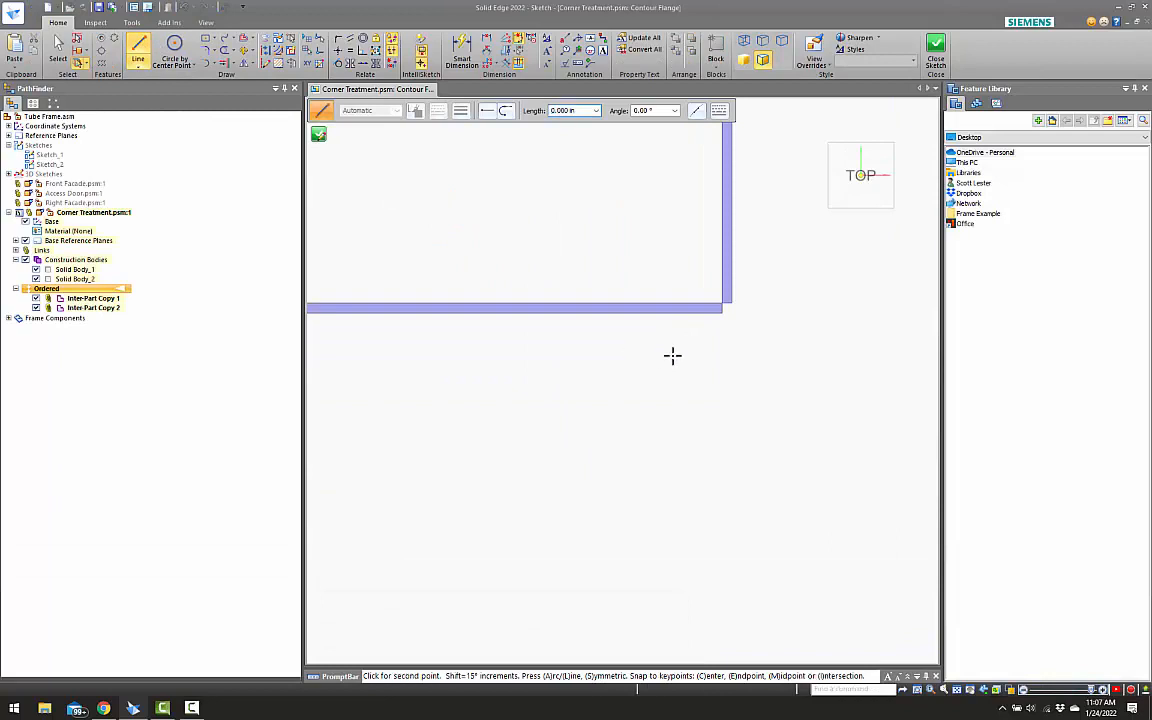
click(789, 208)
key(Escape)
Make the two legs of the L profile equal and dimension the vertical leg to 1.000 in
click(351, 50)
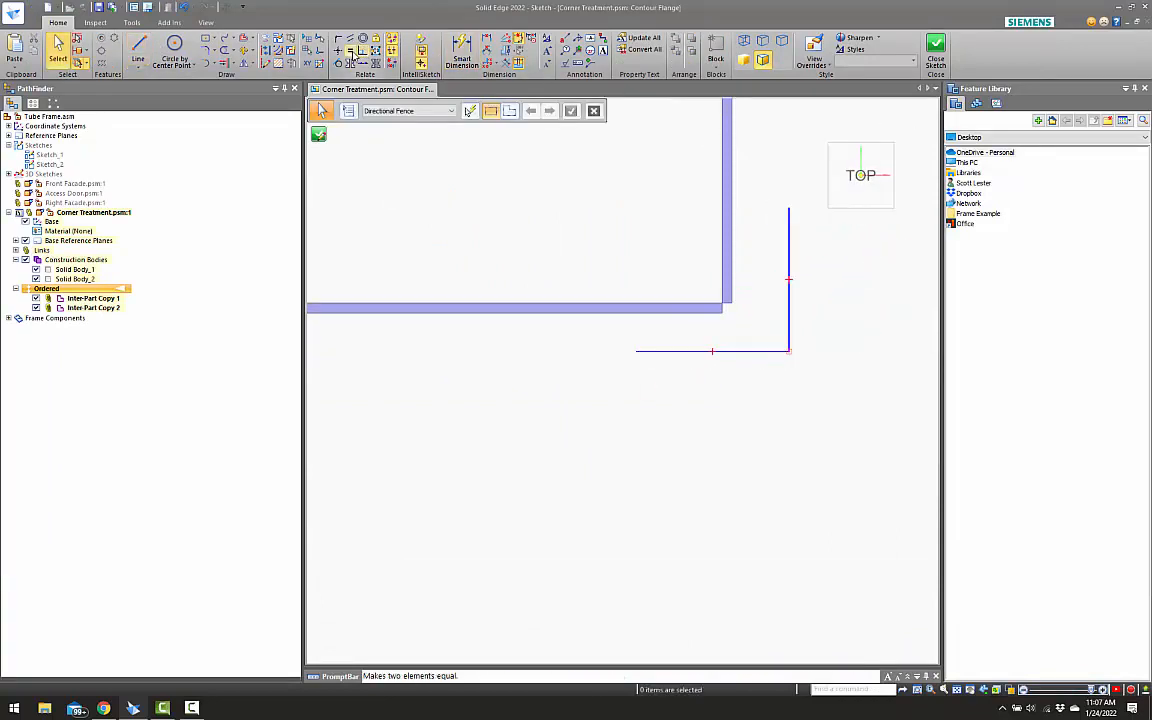
click(788, 299)
click(762, 351)
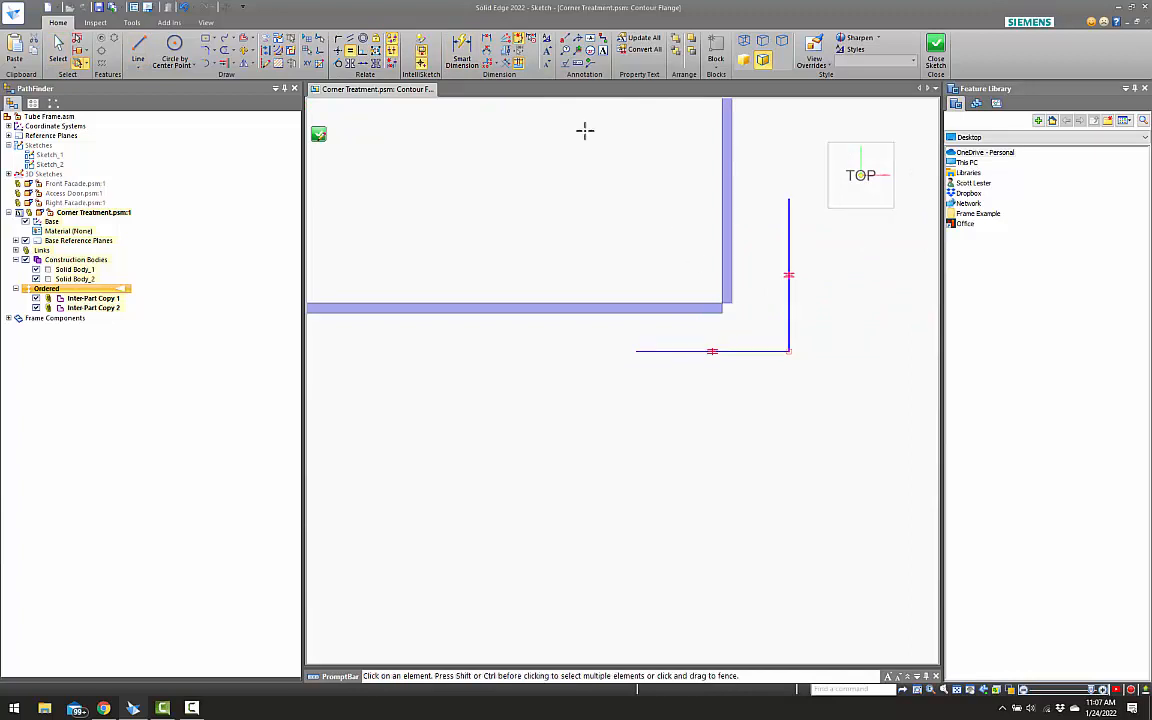
click(462, 52)
click(781, 299)
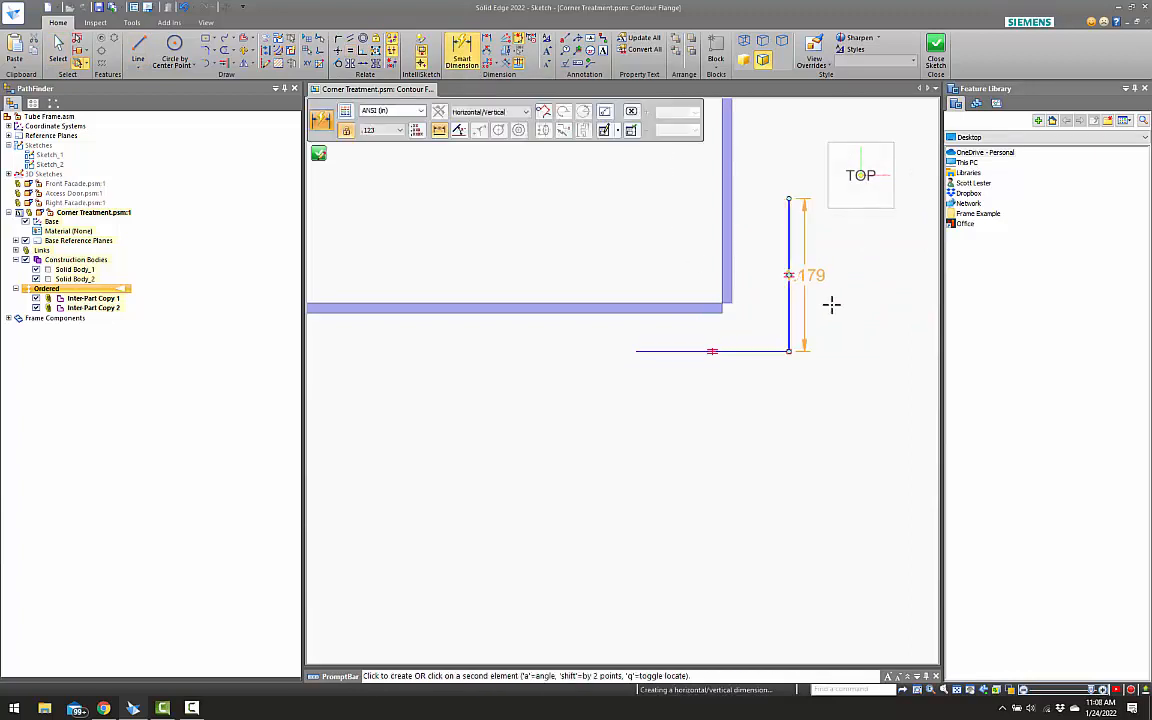
click(832, 302)
text(1.179)
key(Return)
key(Escape)
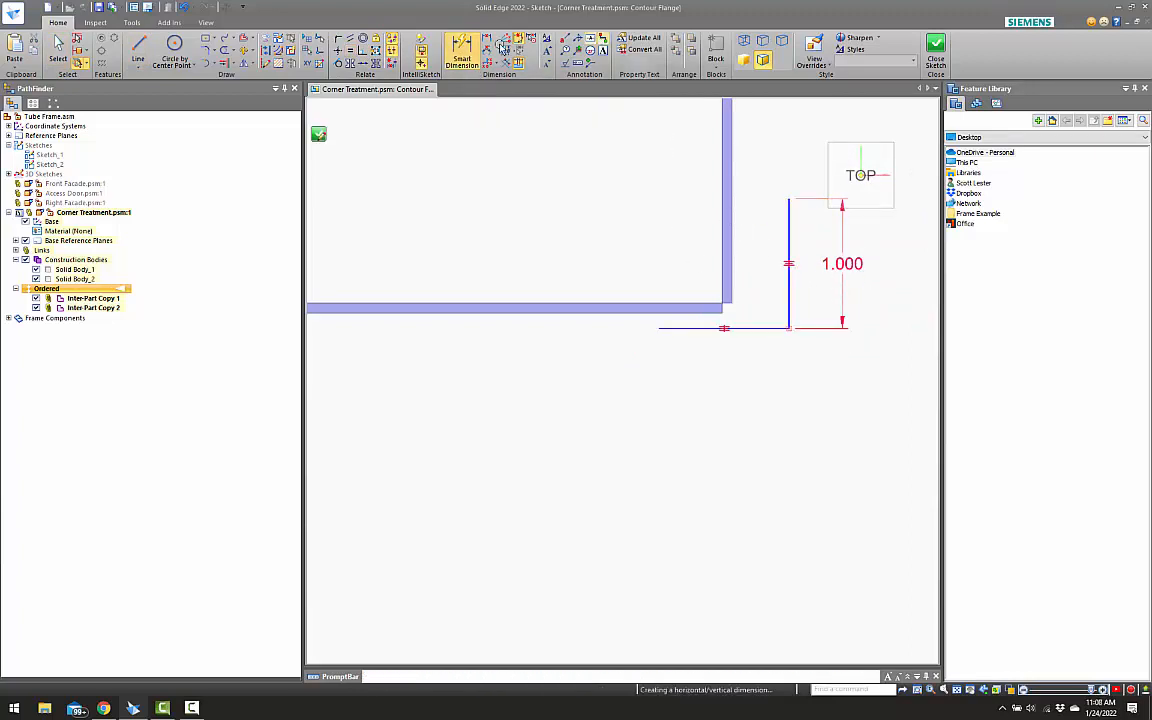
Make the profile legs collinear with the outer edges of the Front and Right Facades and close the sketch
click(364, 64)
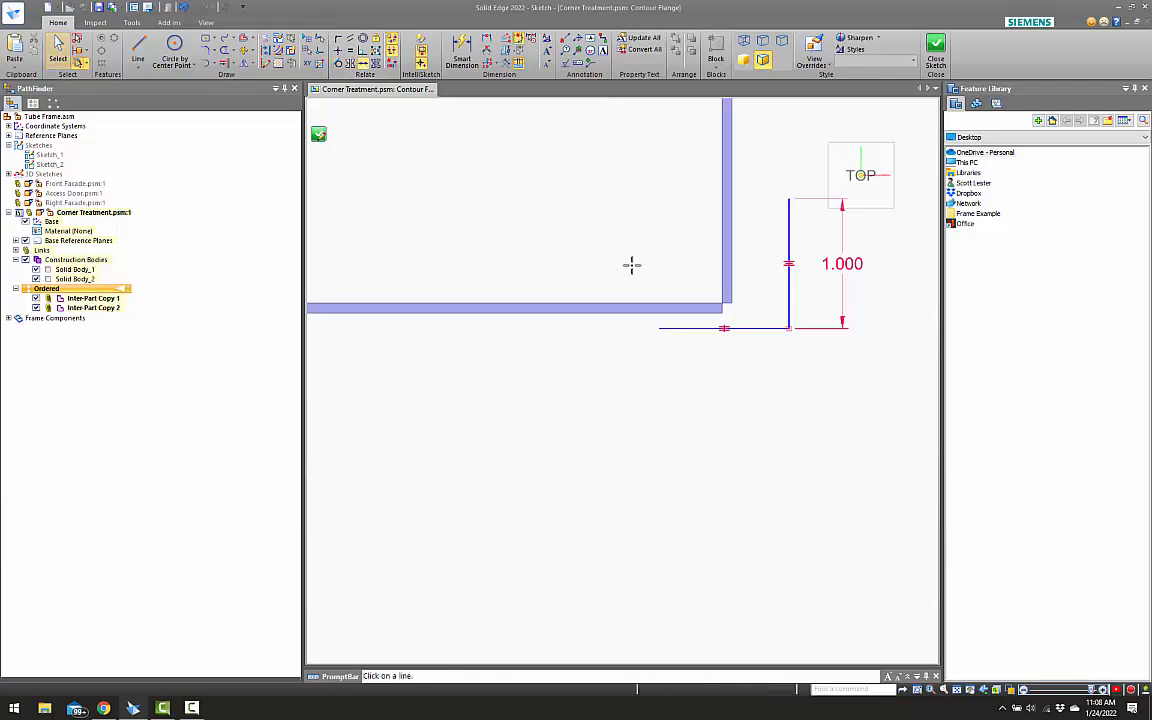
click(682, 316)
click(732, 219)
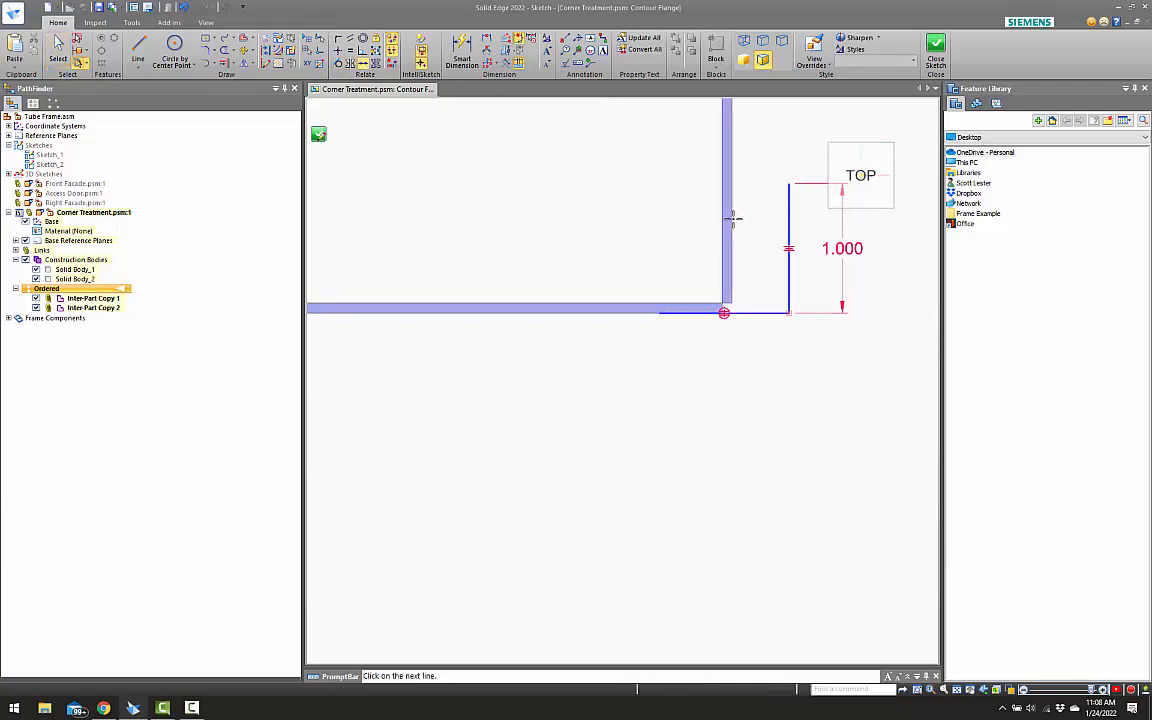
click(935, 50)
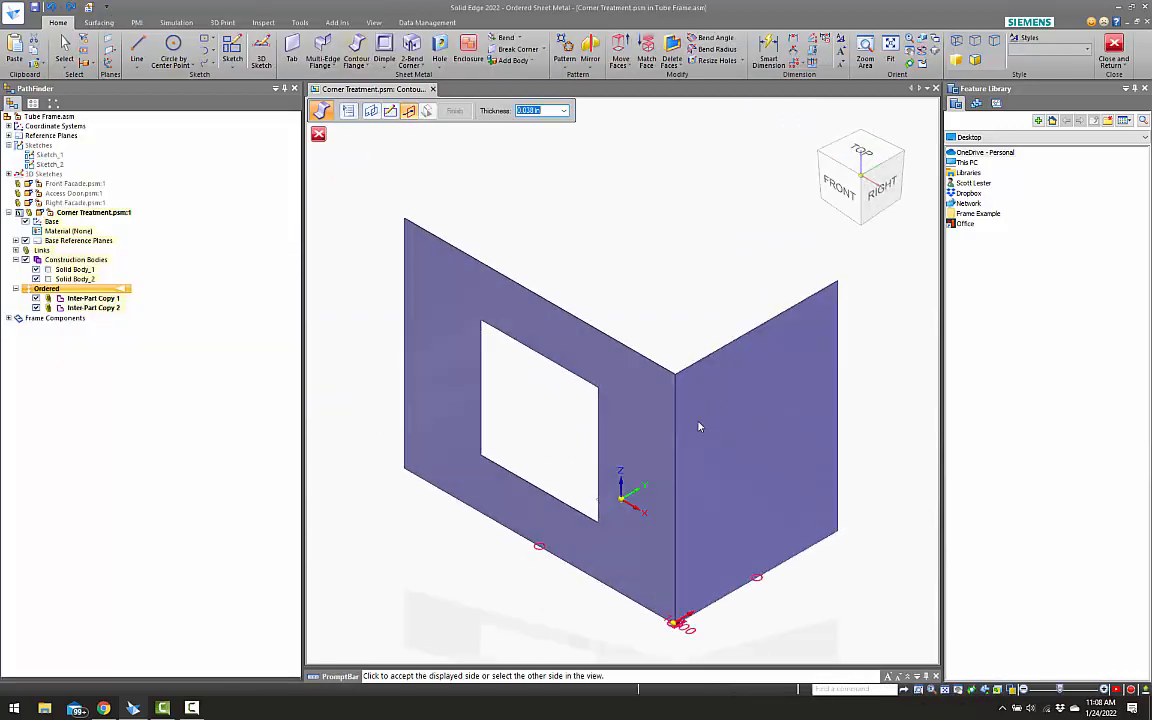
Place the contour flange's thickness outside the facades, extend it up to the facades' upper corner point, and finish the feature
click(613, 636)
click(681, 425)
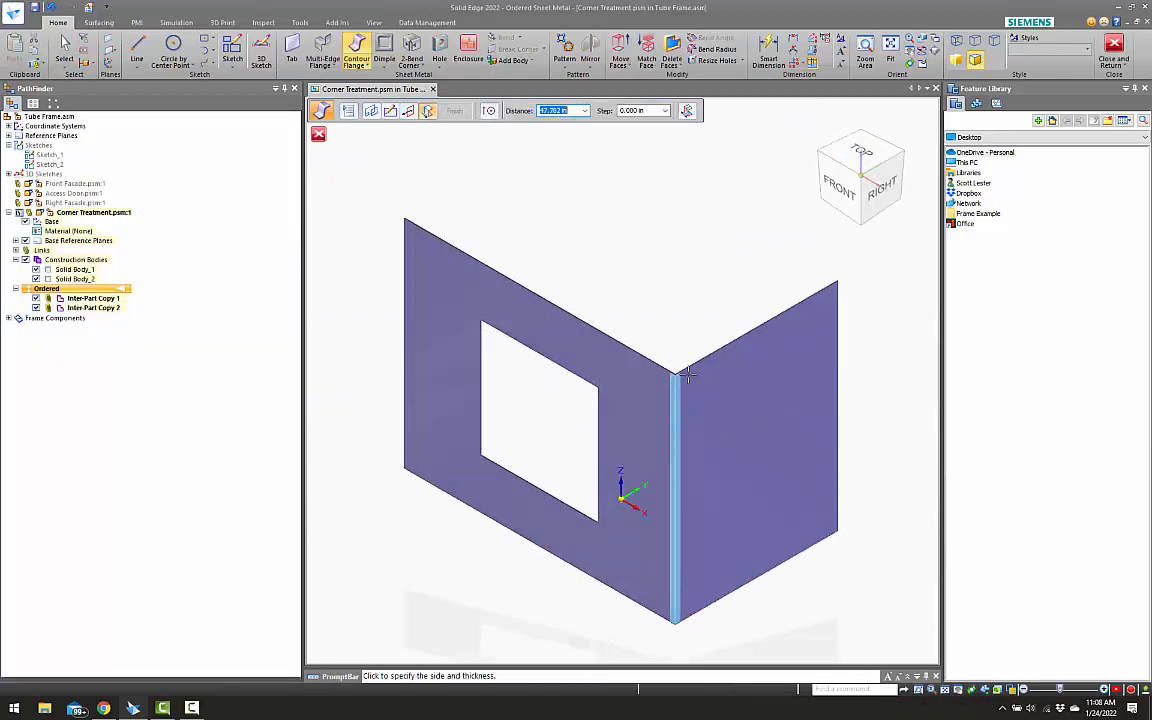
scroll(665, 400, up, 4)
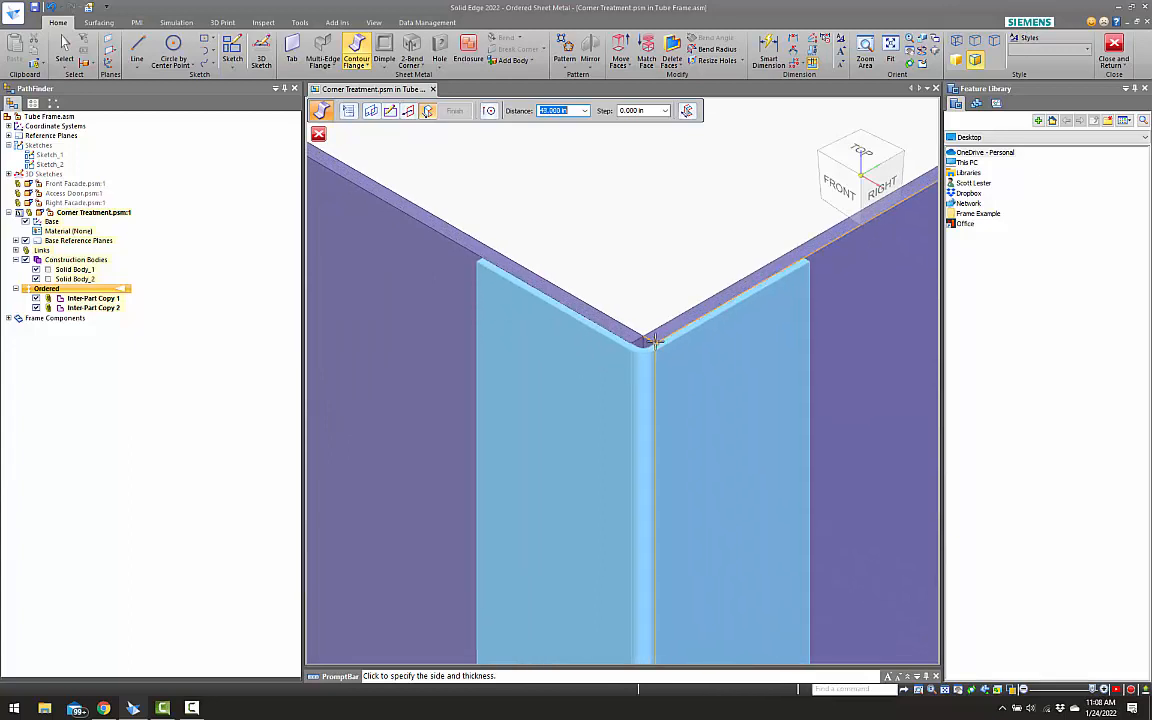
click(657, 345)
click(462, 111)
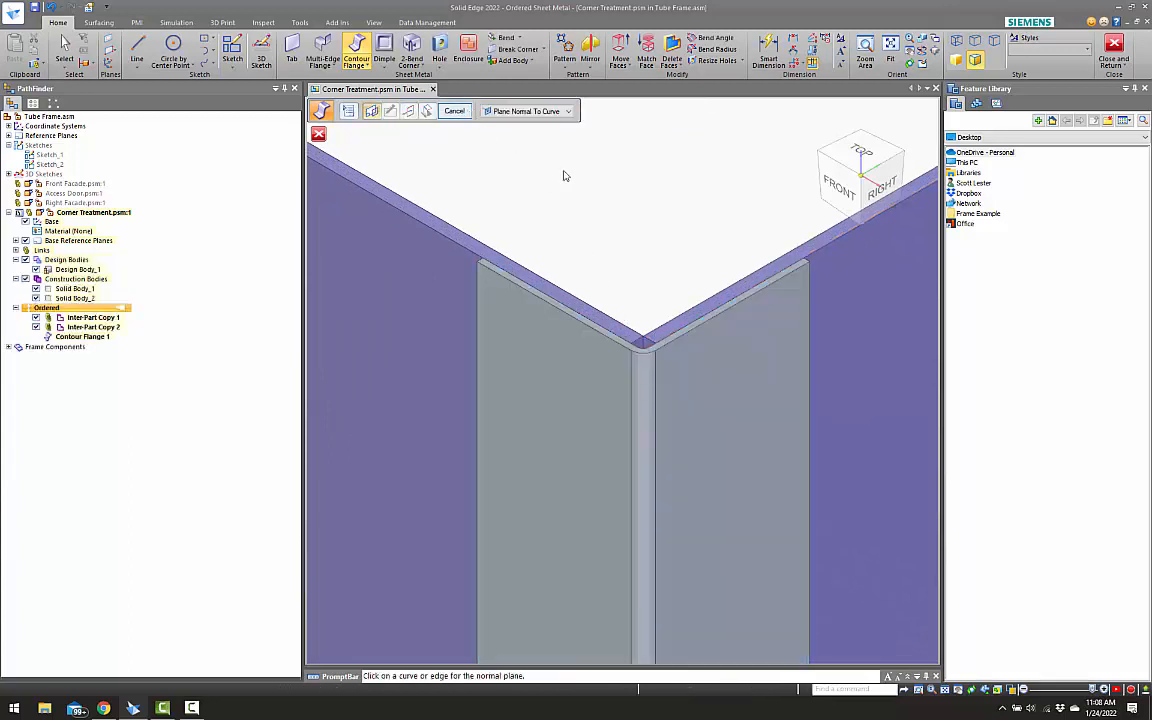
Check the finished corner flange, return to the Tube Frame assembly, and open Corner Treatment in its own window
scroll(668, 283, up, 5)
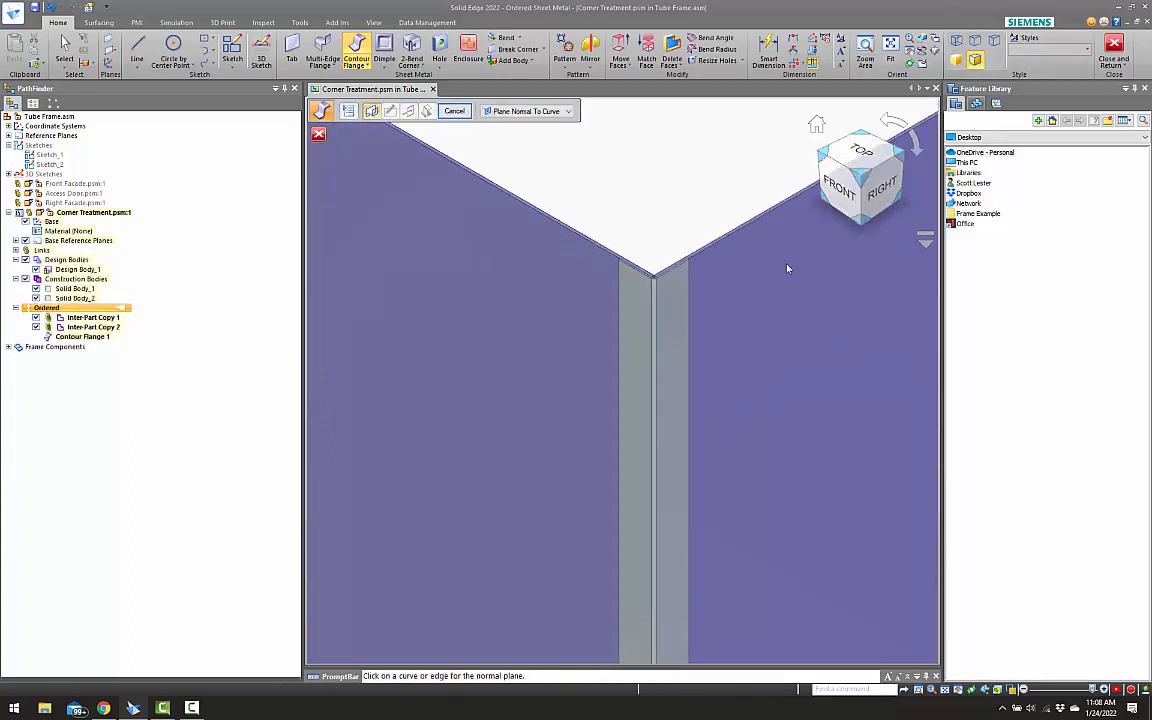
scroll(729, 289, down, 3)
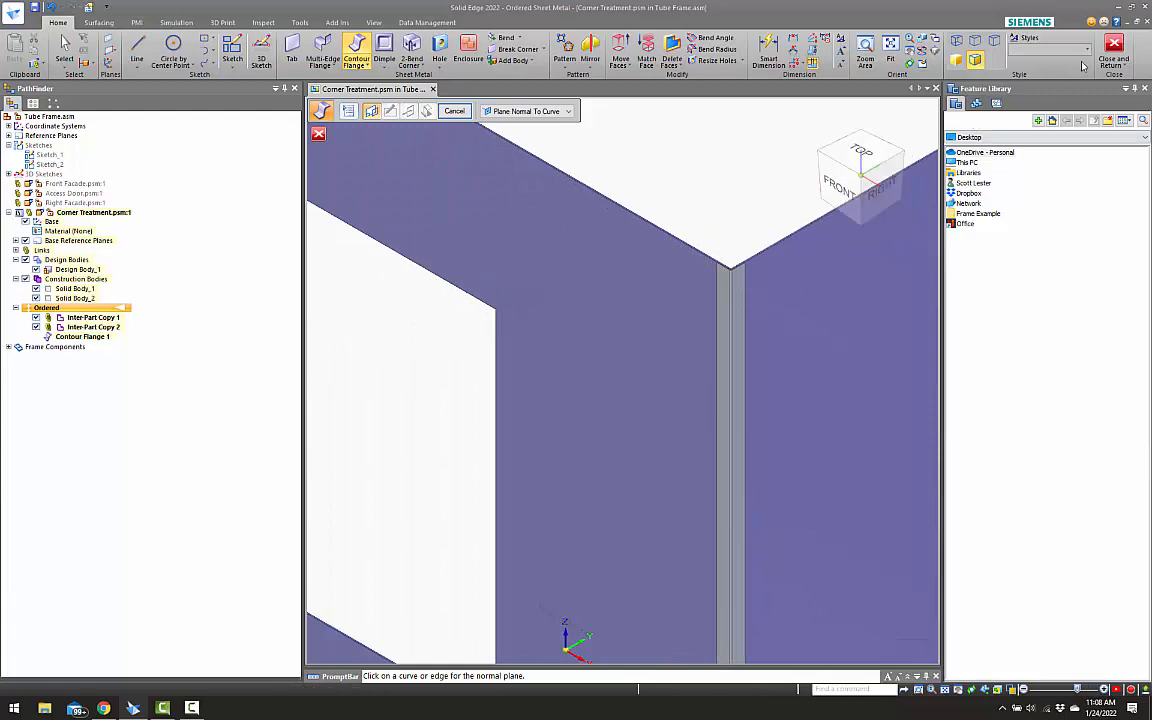
click(1115, 49)
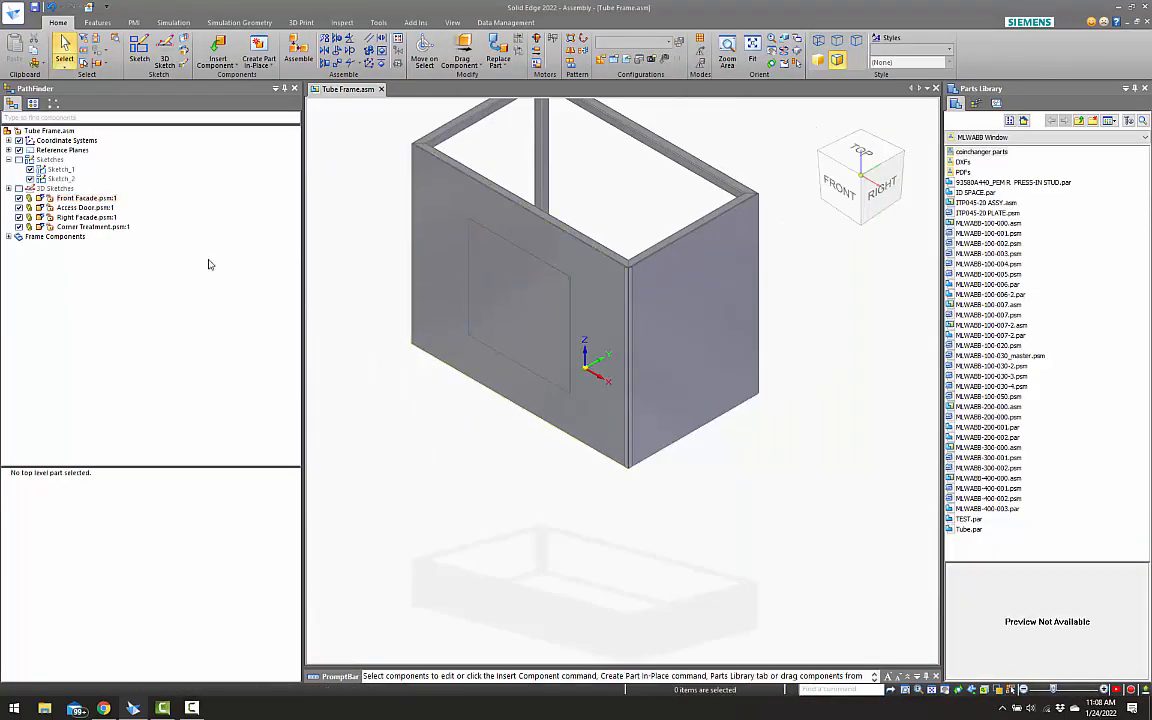
right_click(119, 228)
click(170, 385)
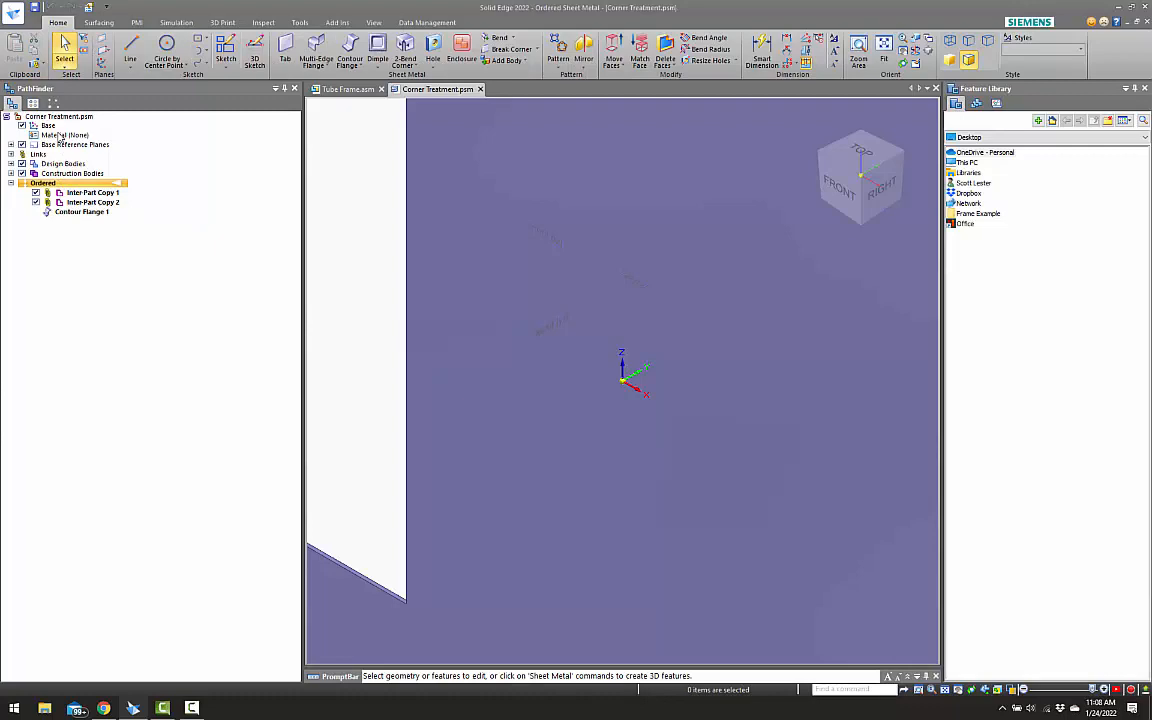
Set Corner Treatment's sheet metal gage to 14 gage in the Material Table, apply it to the model, and close the part
right_click(58, 136)
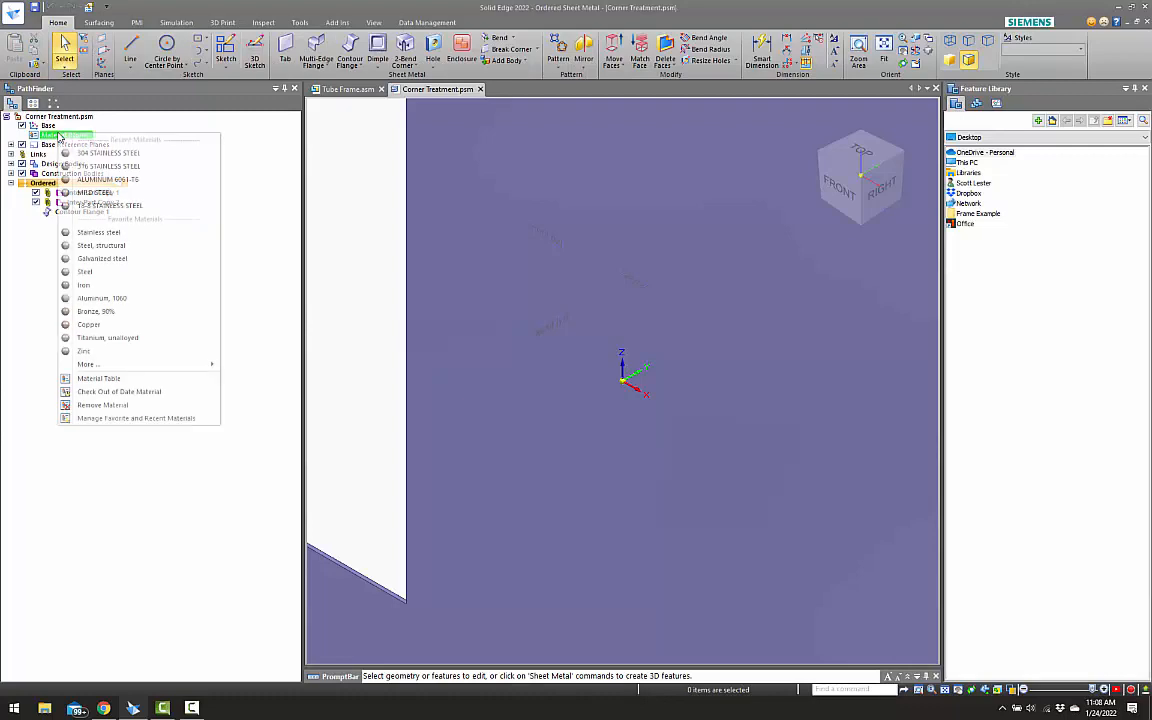
click(110, 378)
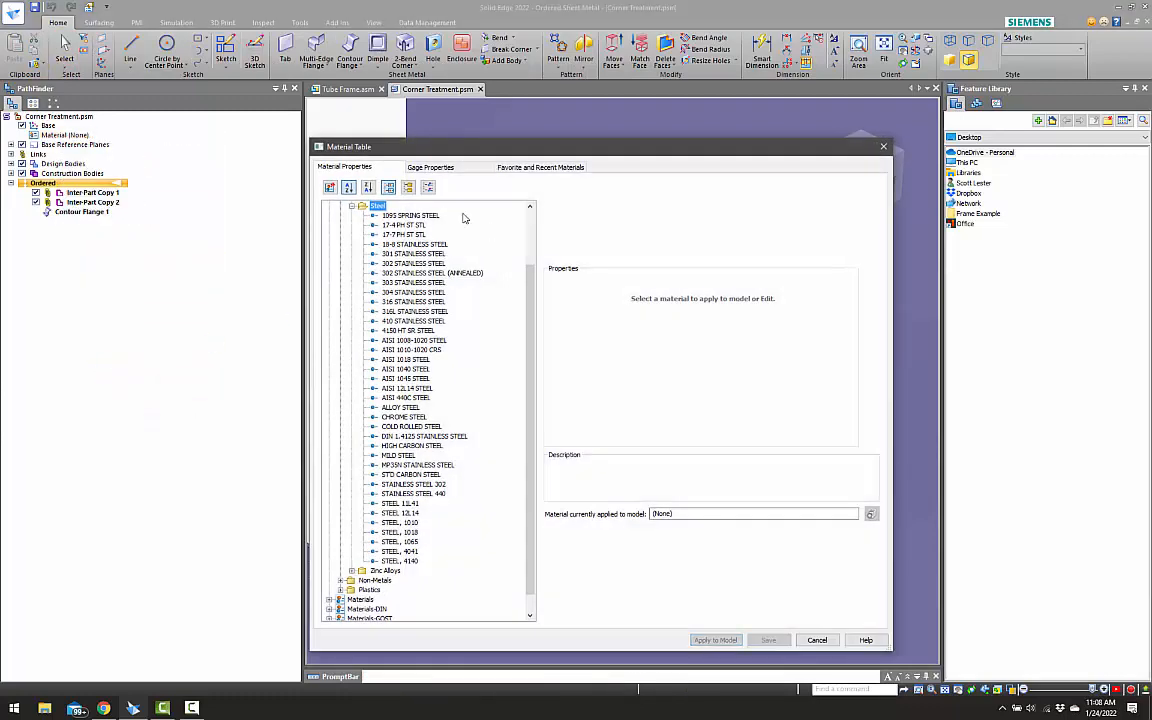
click(428, 168)
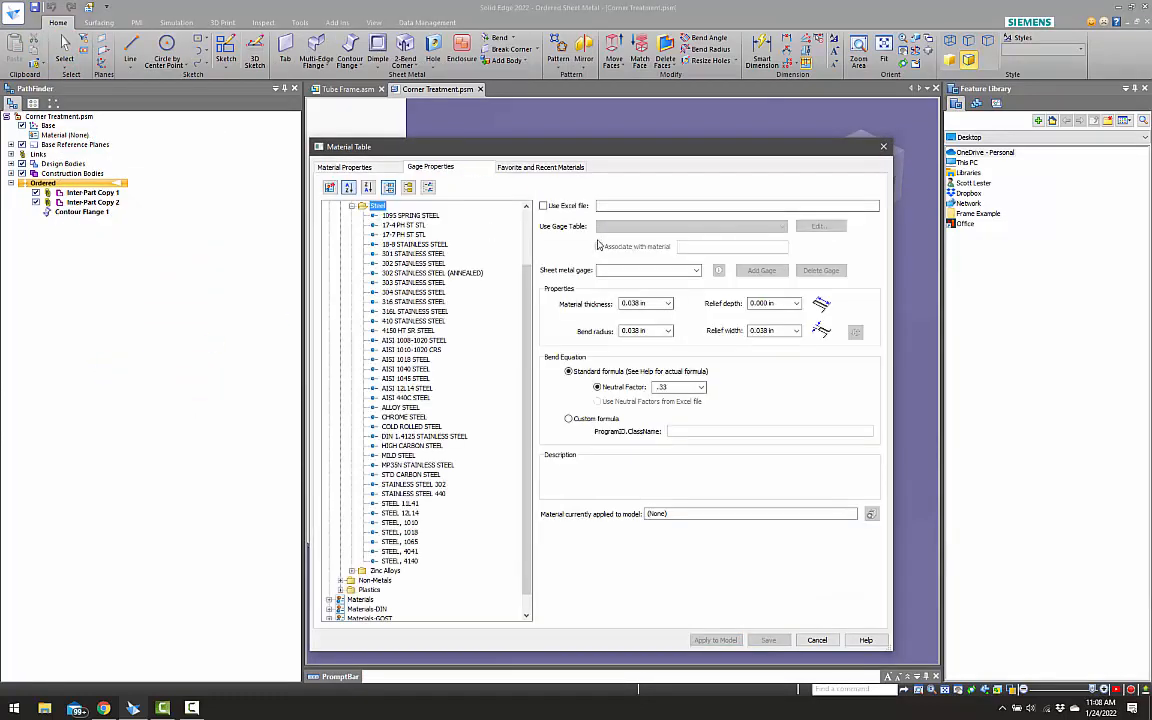
click(697, 271)
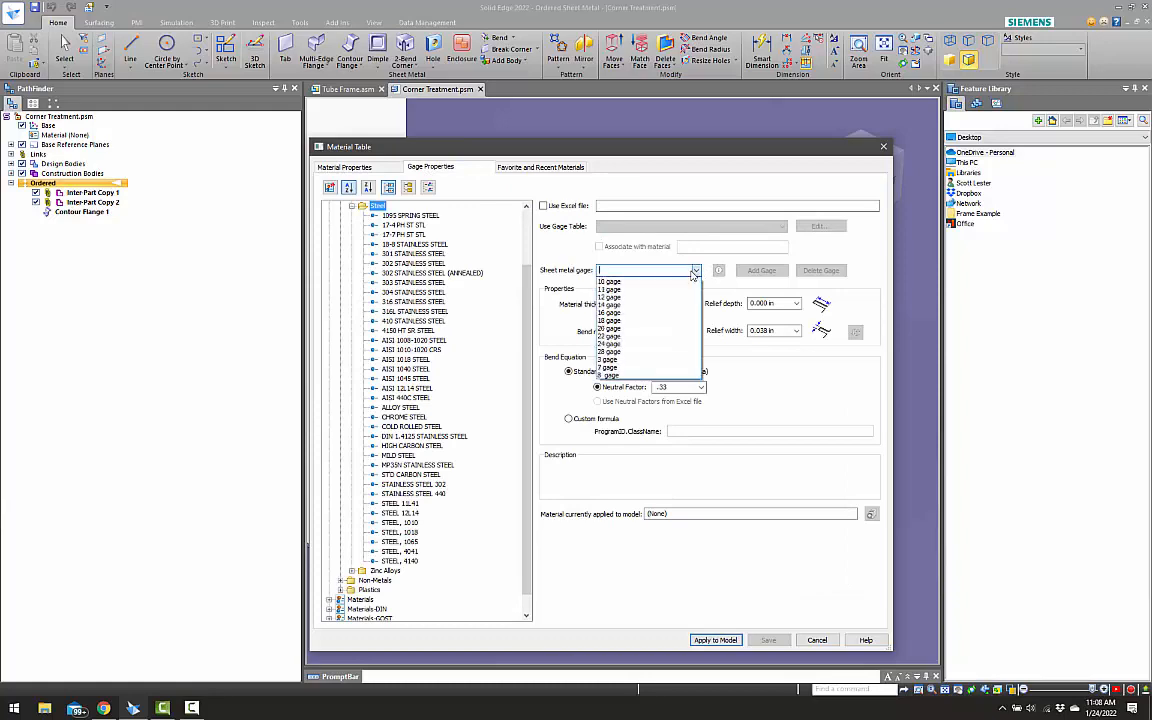
click(633, 303)
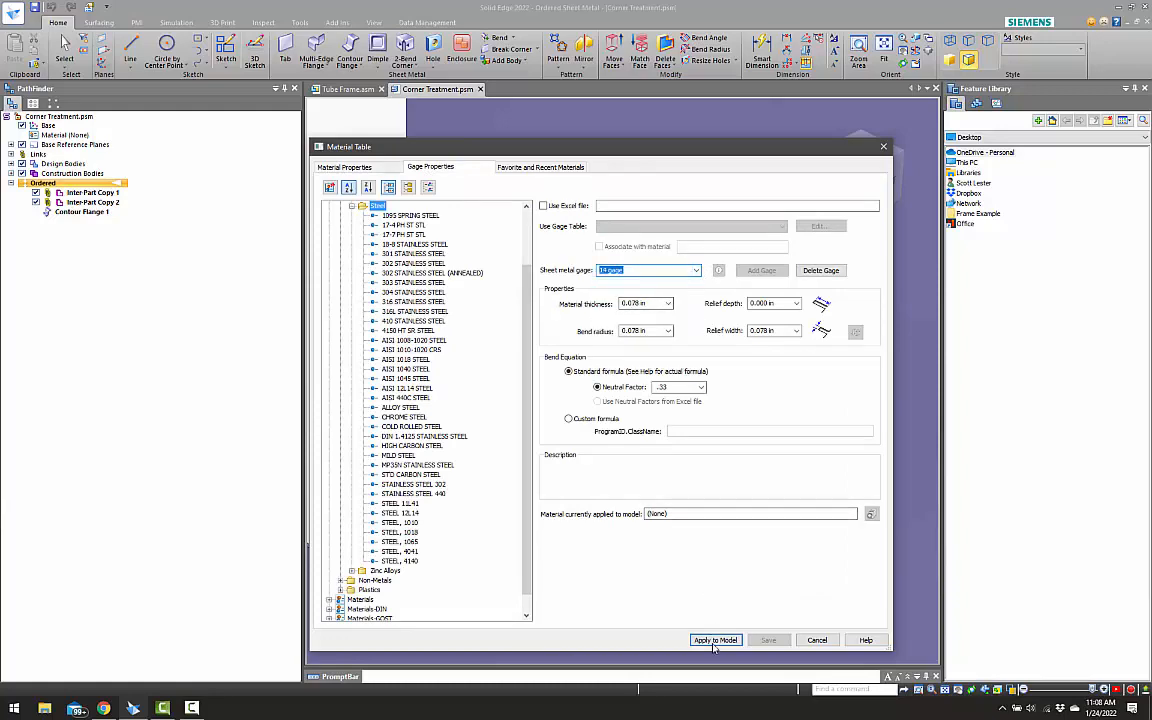
click(714, 642)
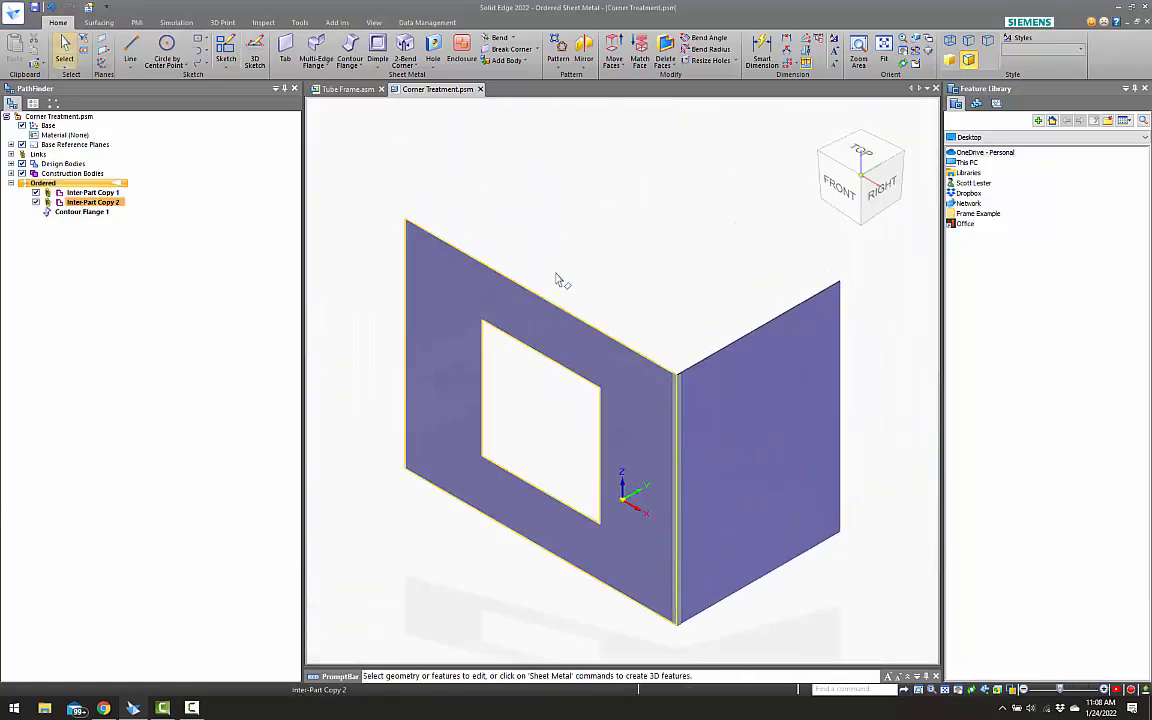
click(480, 90)
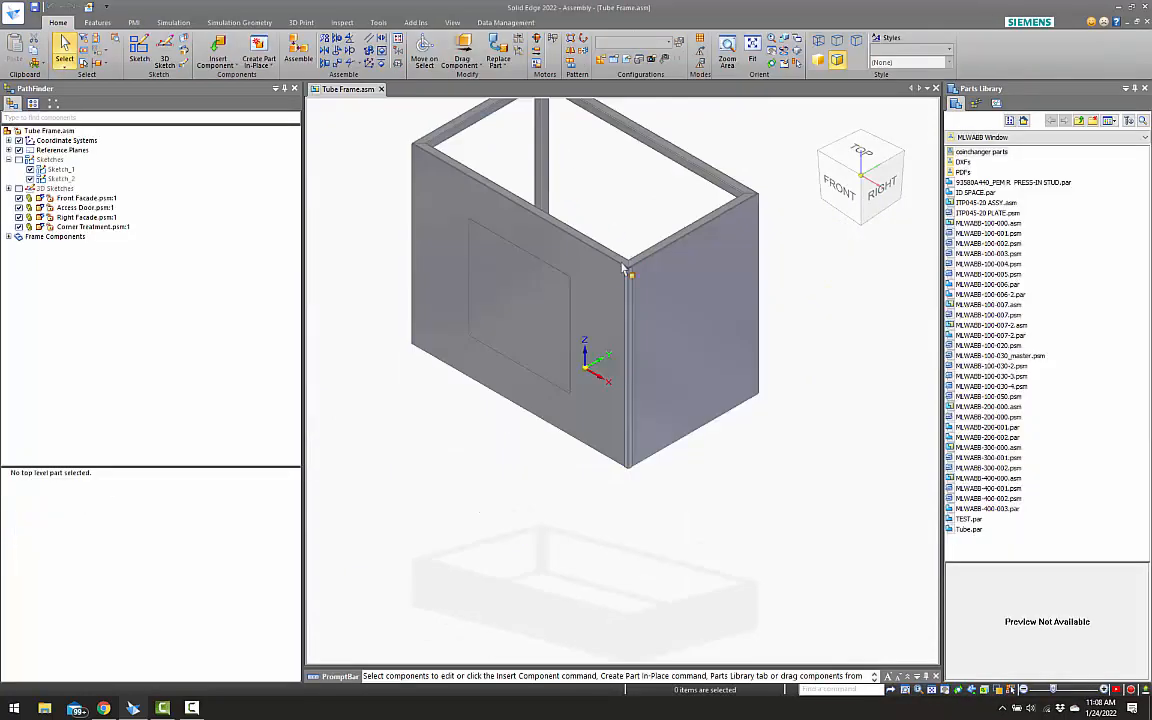
Reopen Corner Treatment from the assembly, assign 304 STAINLESS STEEL as its material, then save and close the part
scroll(622, 270, up, 5)
right_click(682, 322)
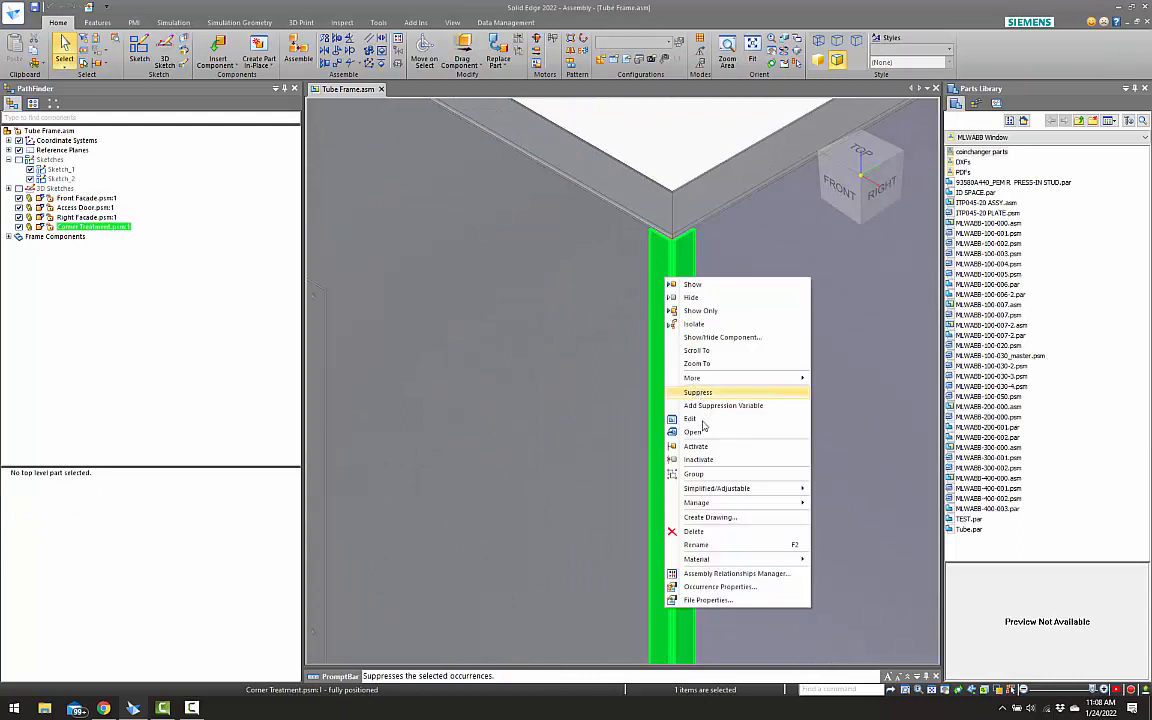
click(695, 431)
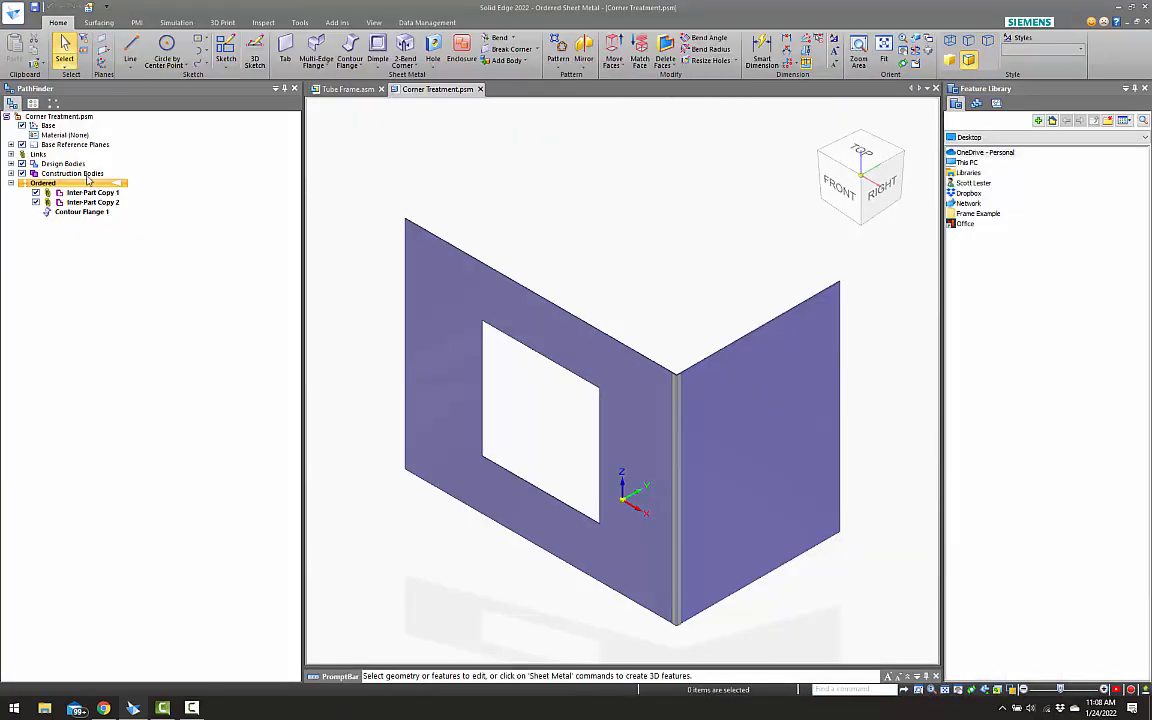
right_click(70, 134)
click(120, 155)
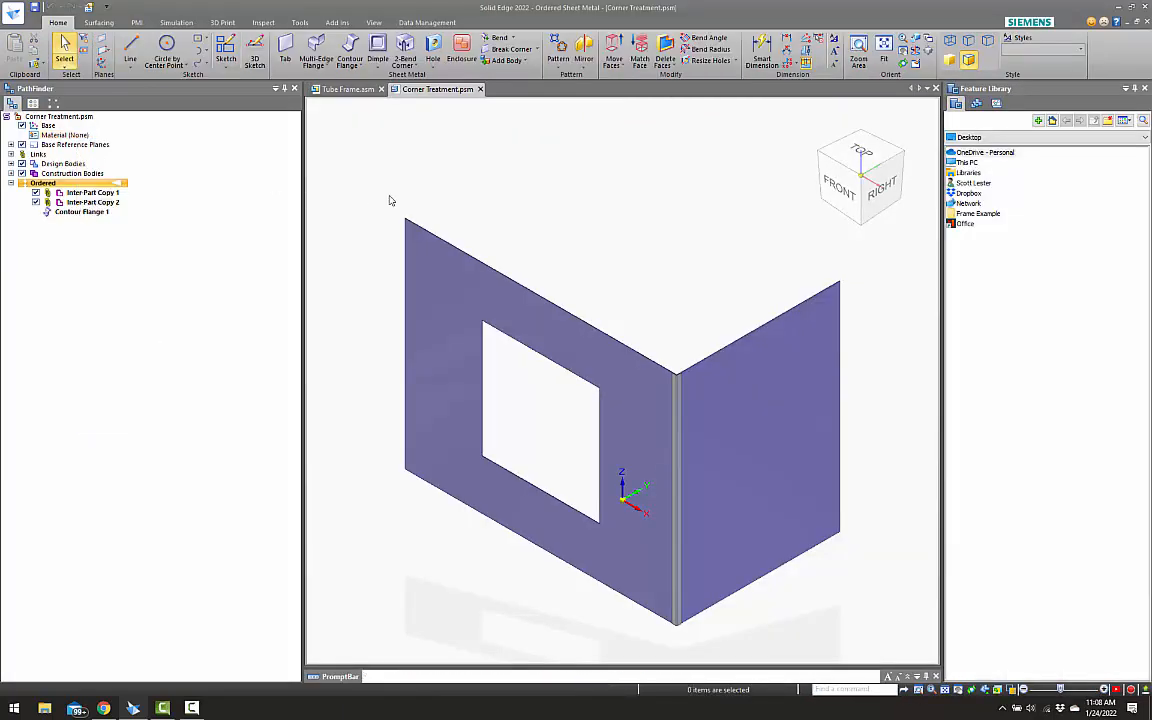
key(ctrl+s)
click(480, 90)
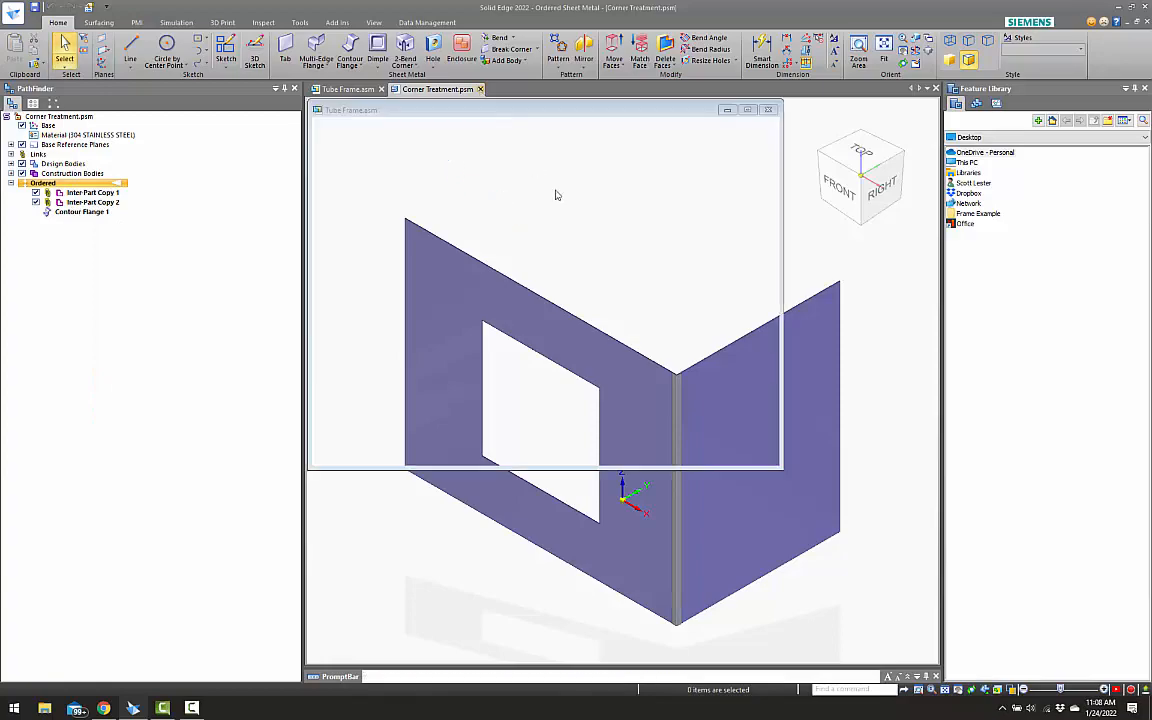
Examine the corner flange against the Front and Right Facades up close, then return to the isometric view of the whole frame
scroll(686, 260, up, 5)
scroll(687, 240, up, 4)
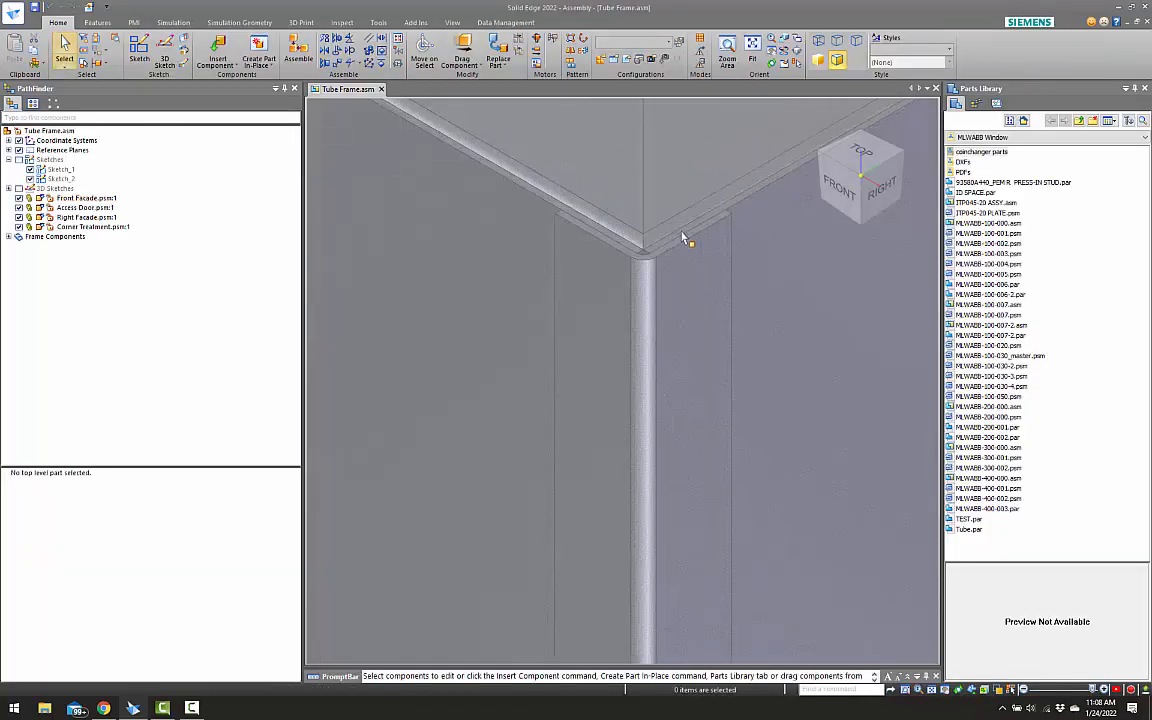
middle_drag(666, 286, 658, 393)
scroll(640, 336, down, 5)
key(ctrl+i)
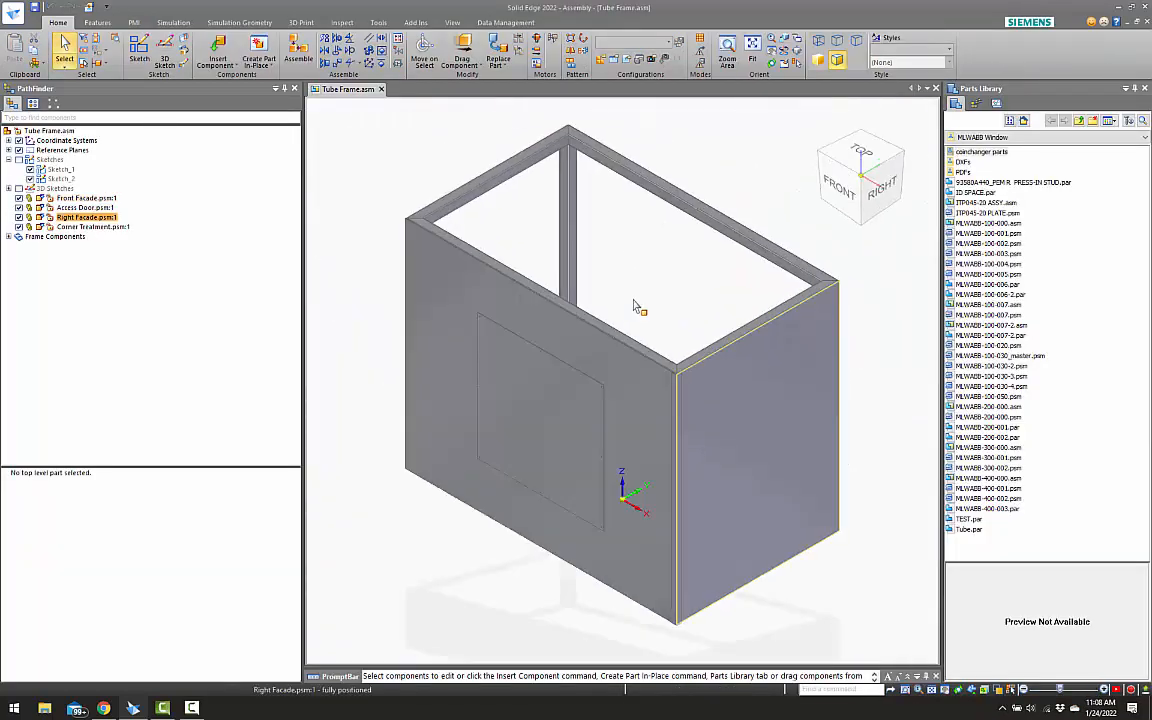
scroll(682, 392, up, 1)
scroll(714, 444, down, 3)
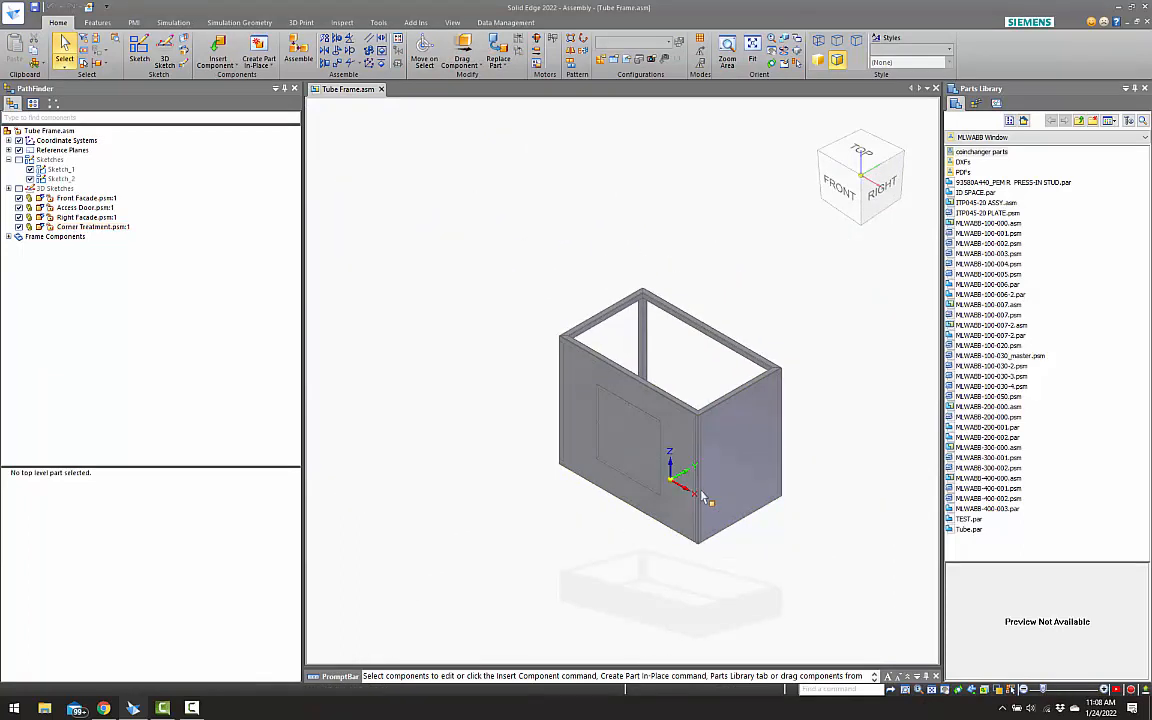
scroll(704, 410, up, 4)
scroll(705, 400, up, 2)
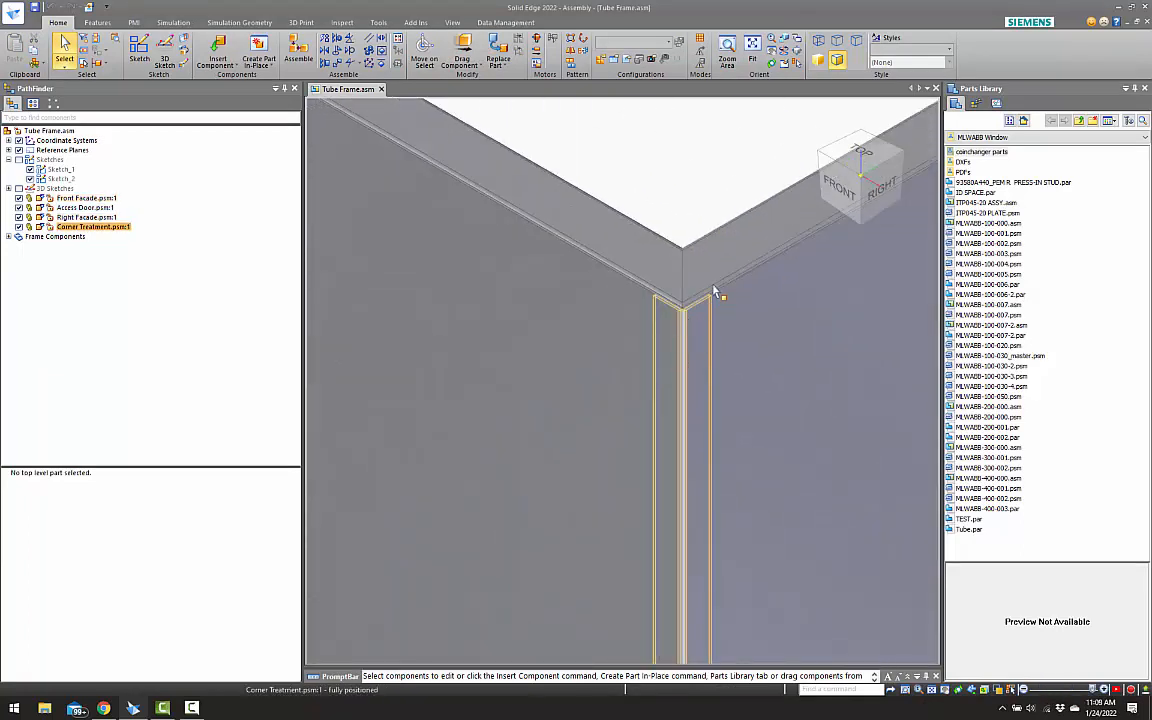
scroll(713, 289, down, 3)
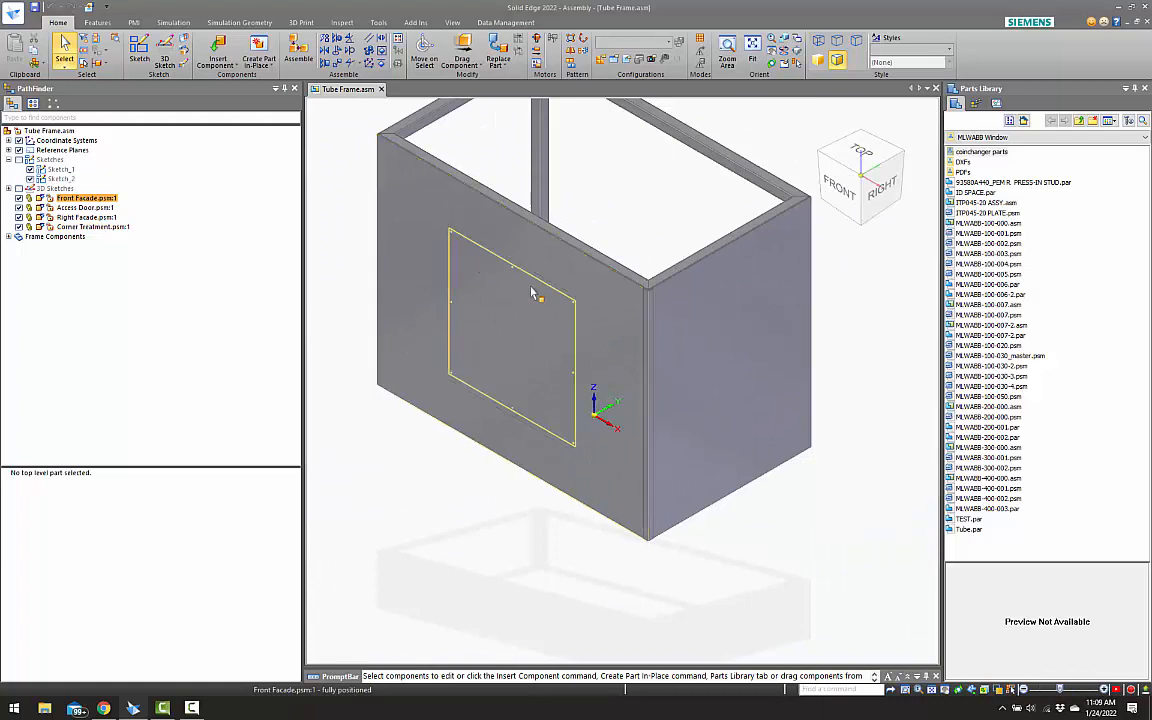
scroll(532, 292, down, 4)
scroll(622, 355, up, 4)
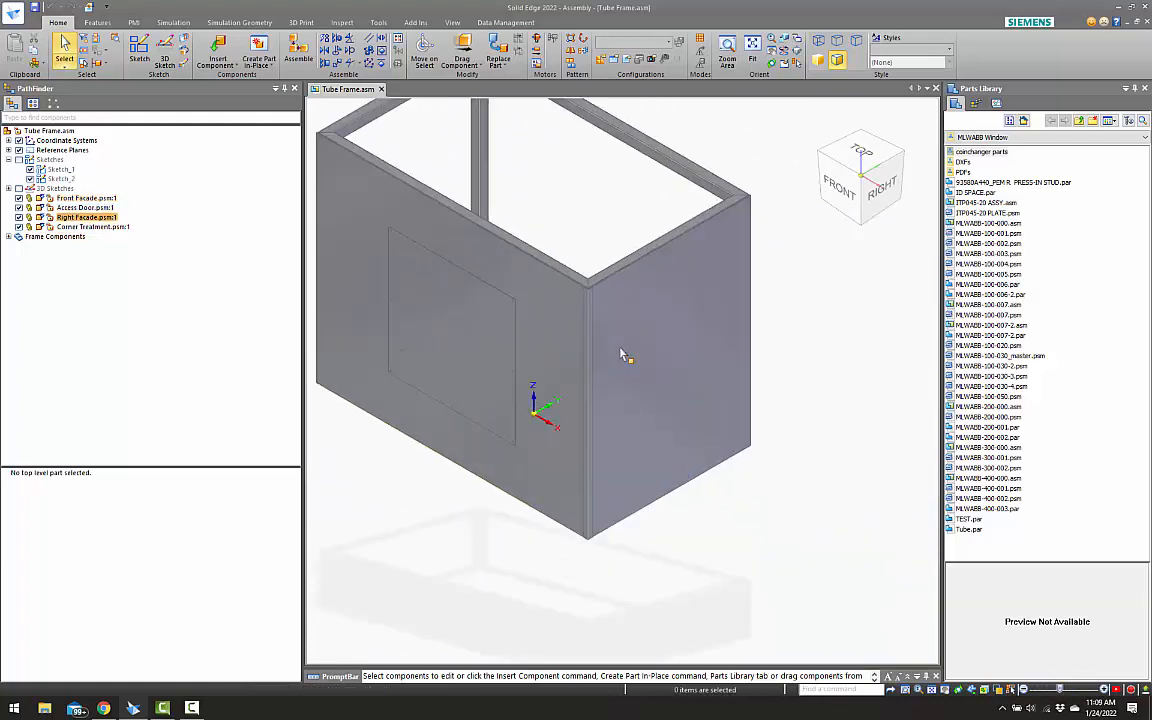
mouse_move(622, 355)
middle_down()
mouse_move(660, 350)
mouse_move(560, 334)
mouse_move(608, 334)
mouse_move(612, 373)
middle_up()
scroll(582, 303, up, 4)
middle_drag(586, 298, 653, 307)
key(ctrl+i)
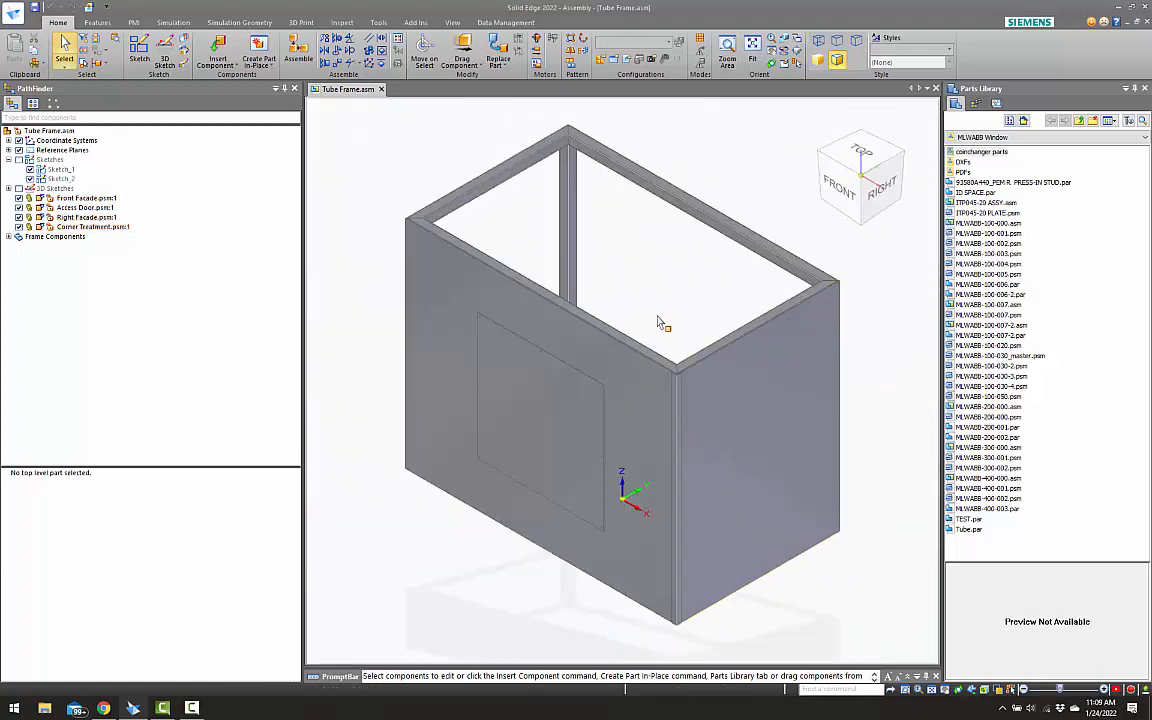
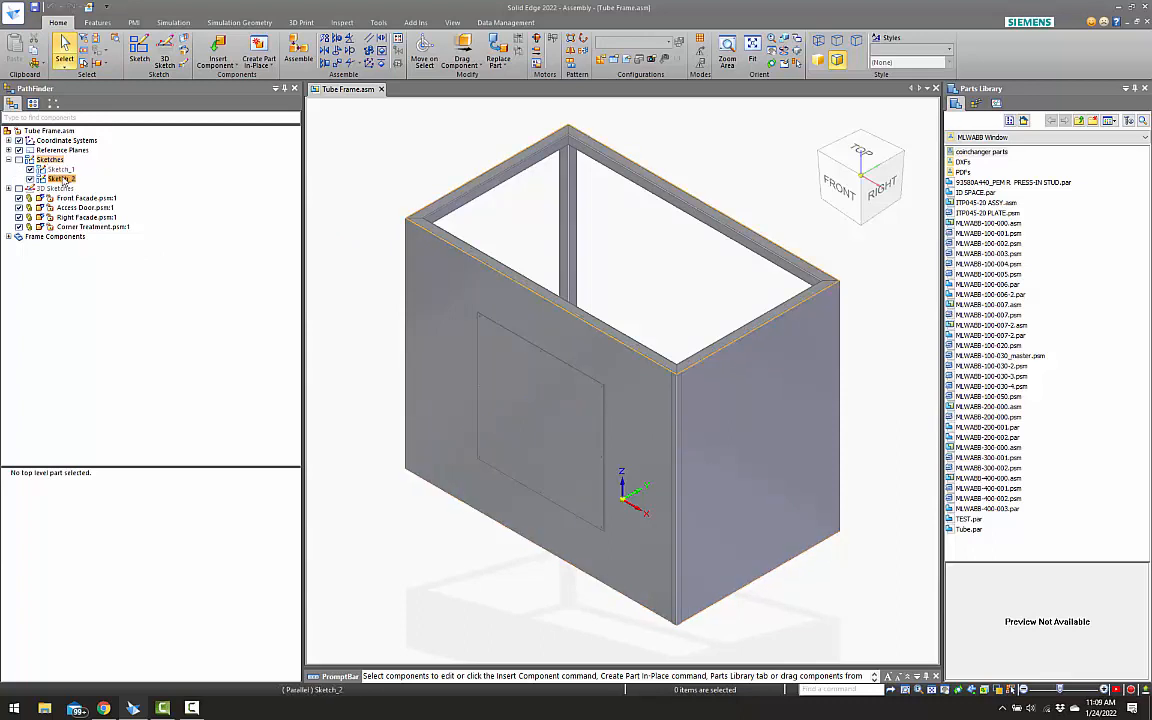
Check the assembly's Sketch_1 and Sketch_2, then turn on the display of the 3D sketches
click(60, 170)
click(62, 179)
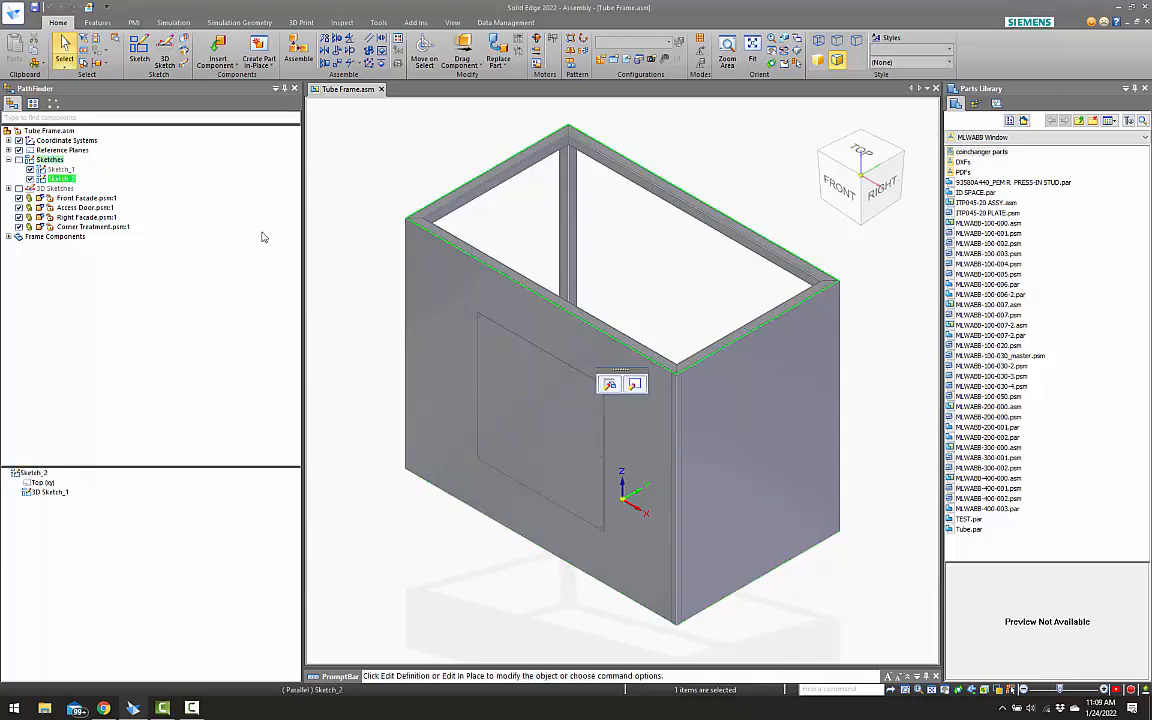
click(262, 234)
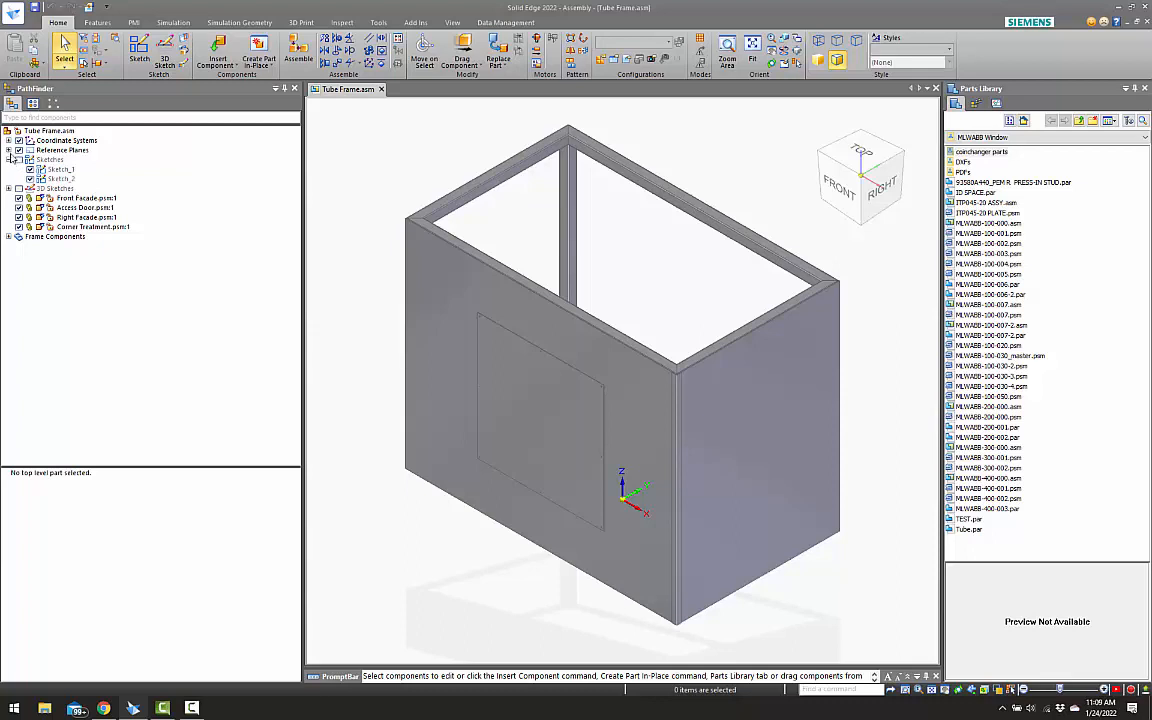
click(9, 159)
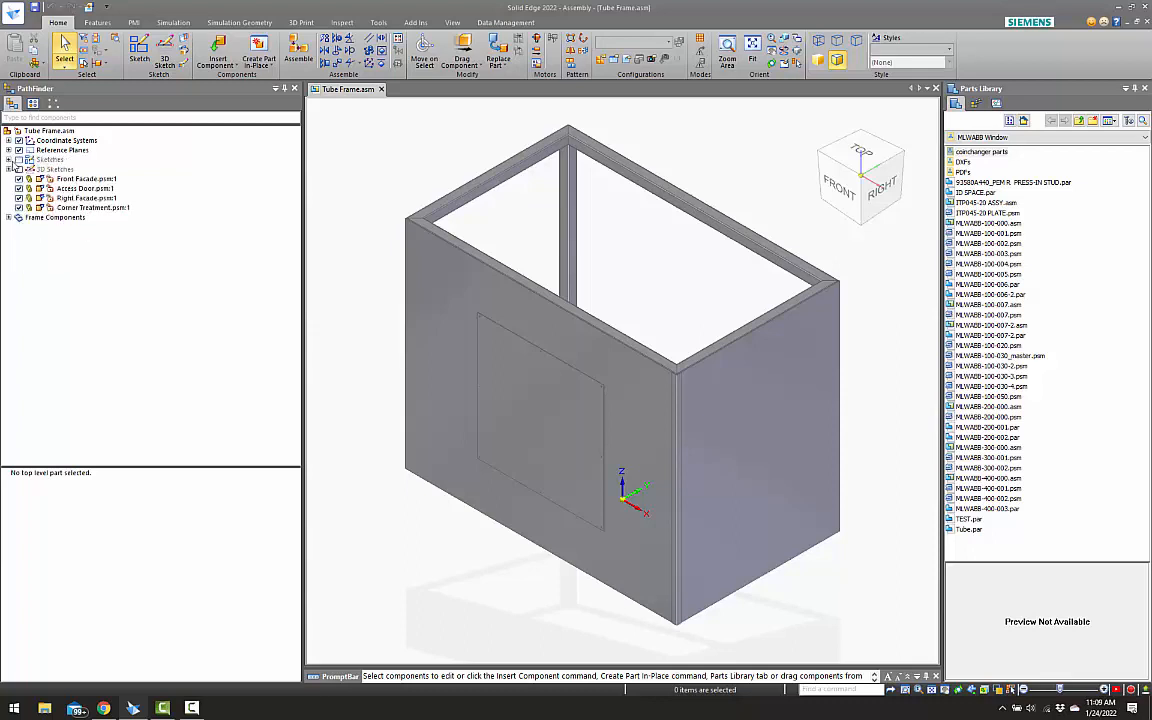
click(10, 160)
click(8, 188)
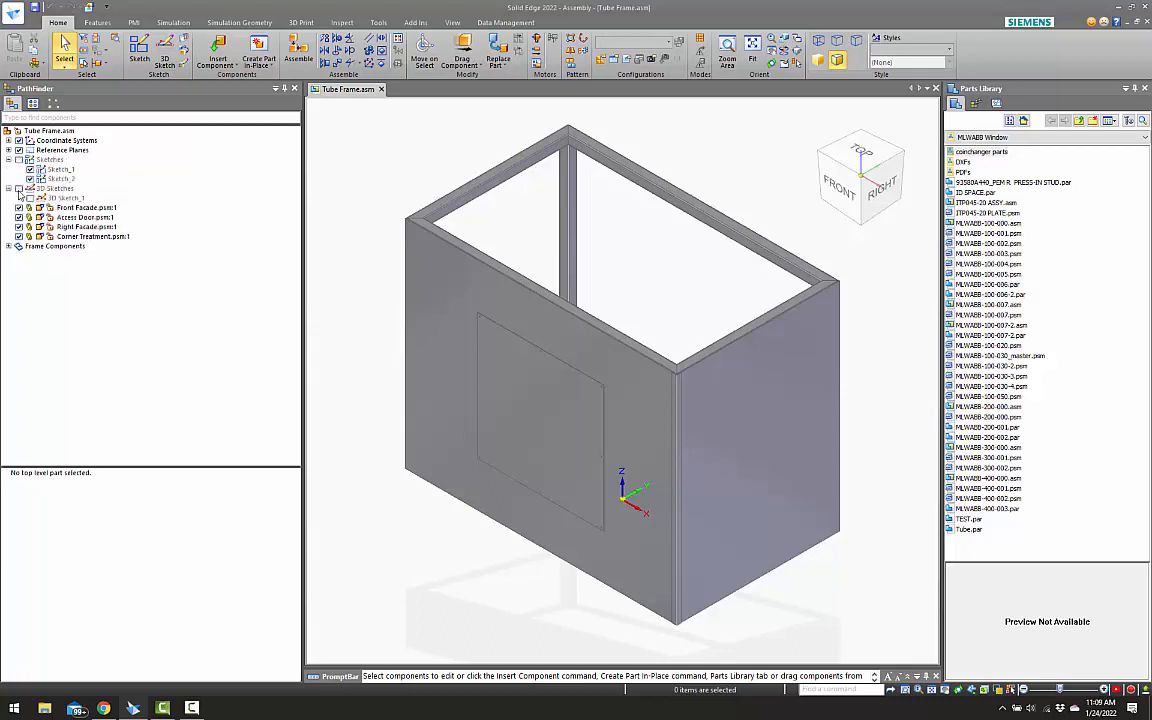
click(19, 188)
Dynamically edit 3D Sketch_1, set the frame's vertical height dimension to 60 in, and update the assembly
click(63, 197)
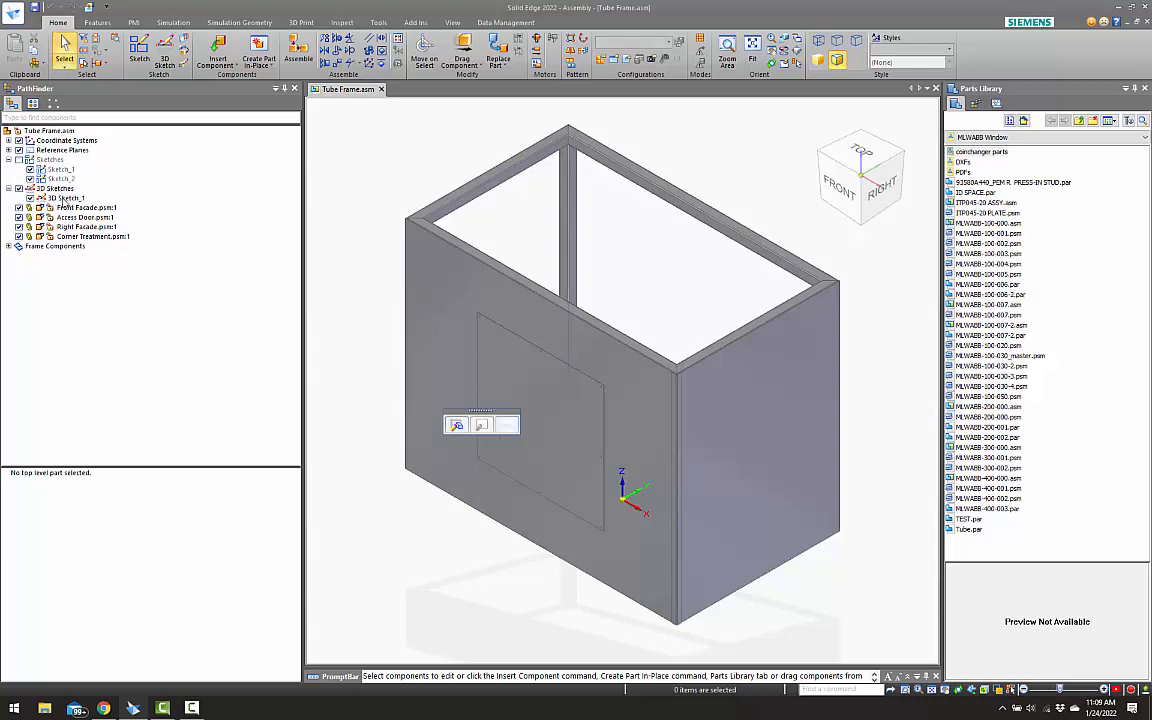
click(507, 426)
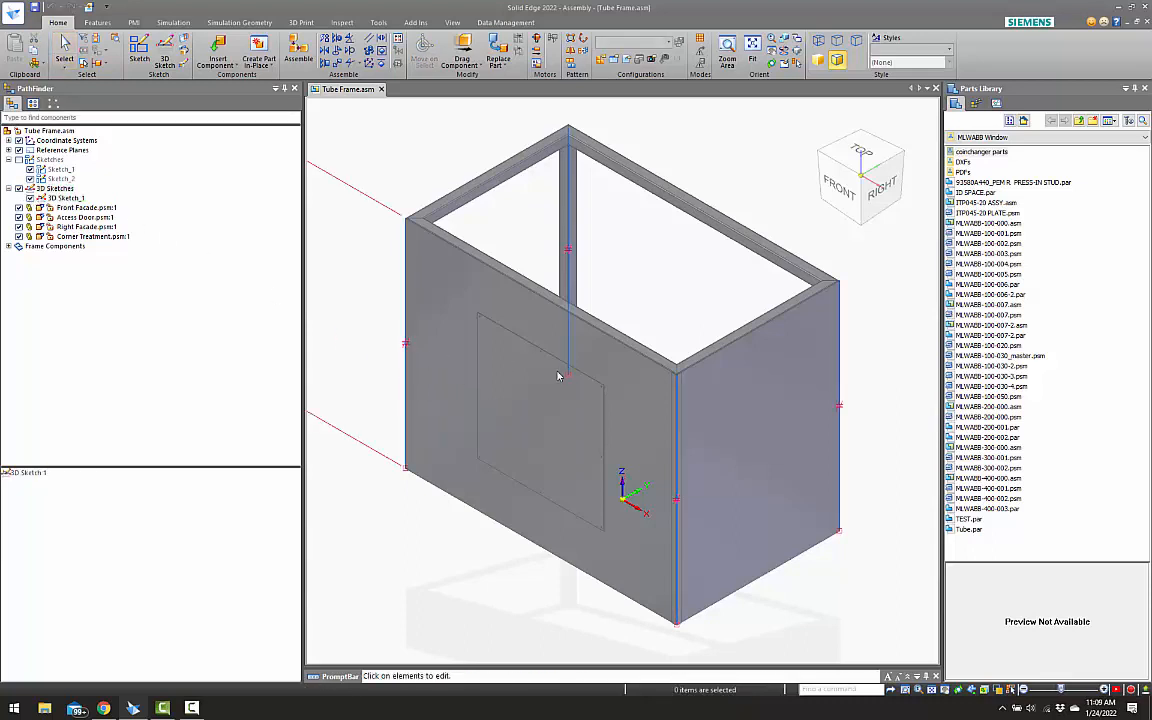
click(421, 337)
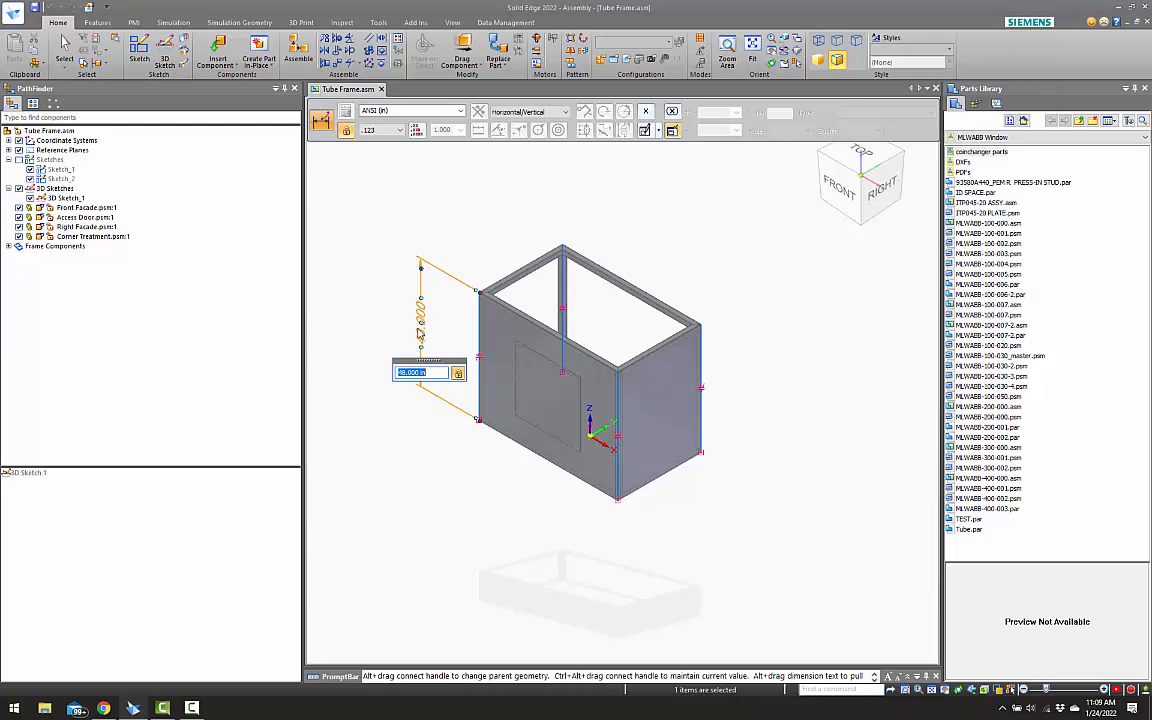
text(60)
key(Return)
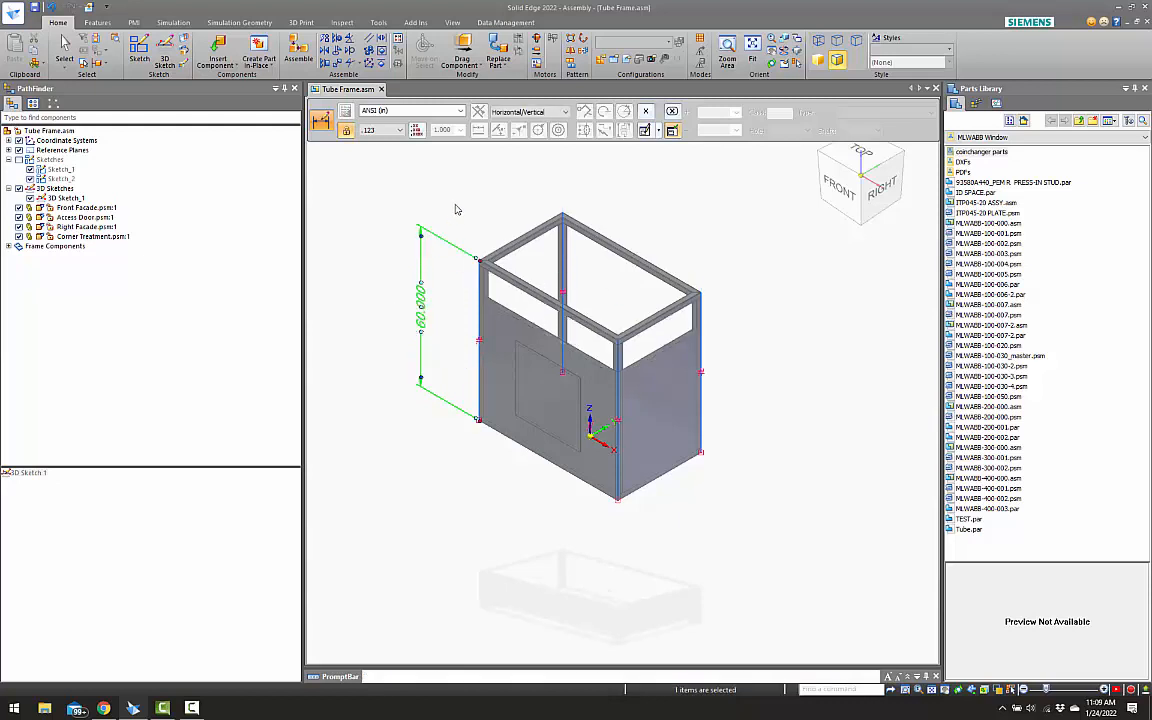
key(Escape)
click(378, 22)
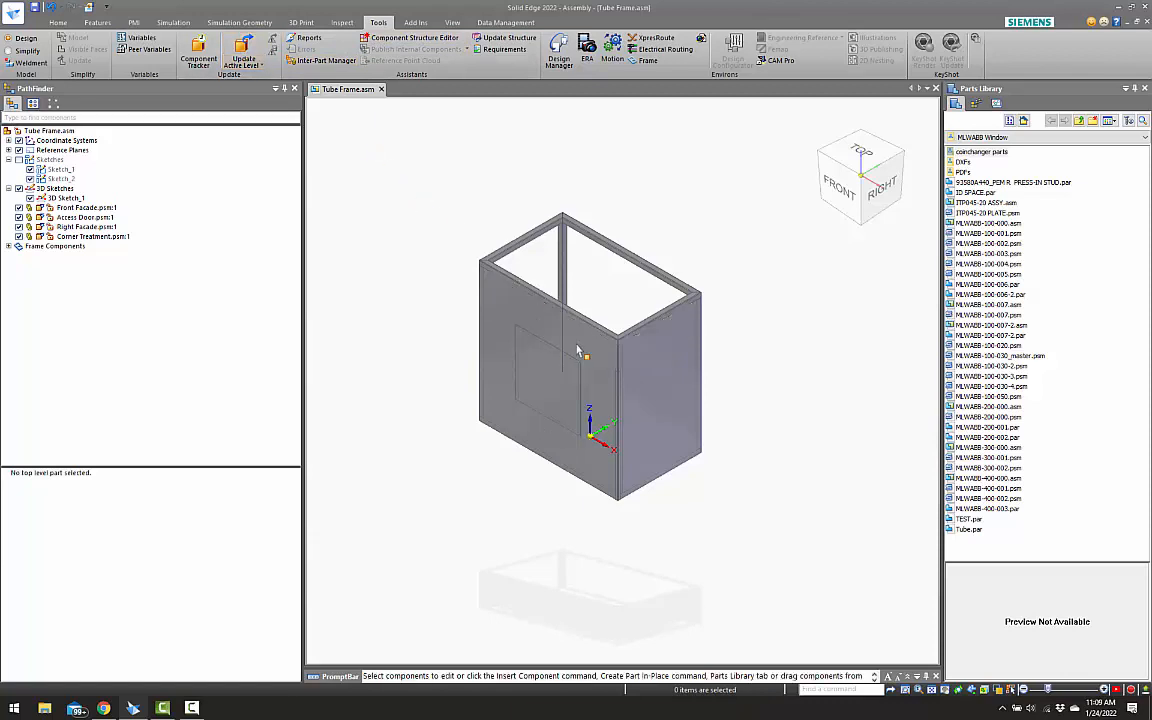
Inspect the upper end of the corner flange, open Corner Treatment in its own window, and close it with its changes saved
scroll(577, 350, up, 5)
scroll(604, 357, down, 4)
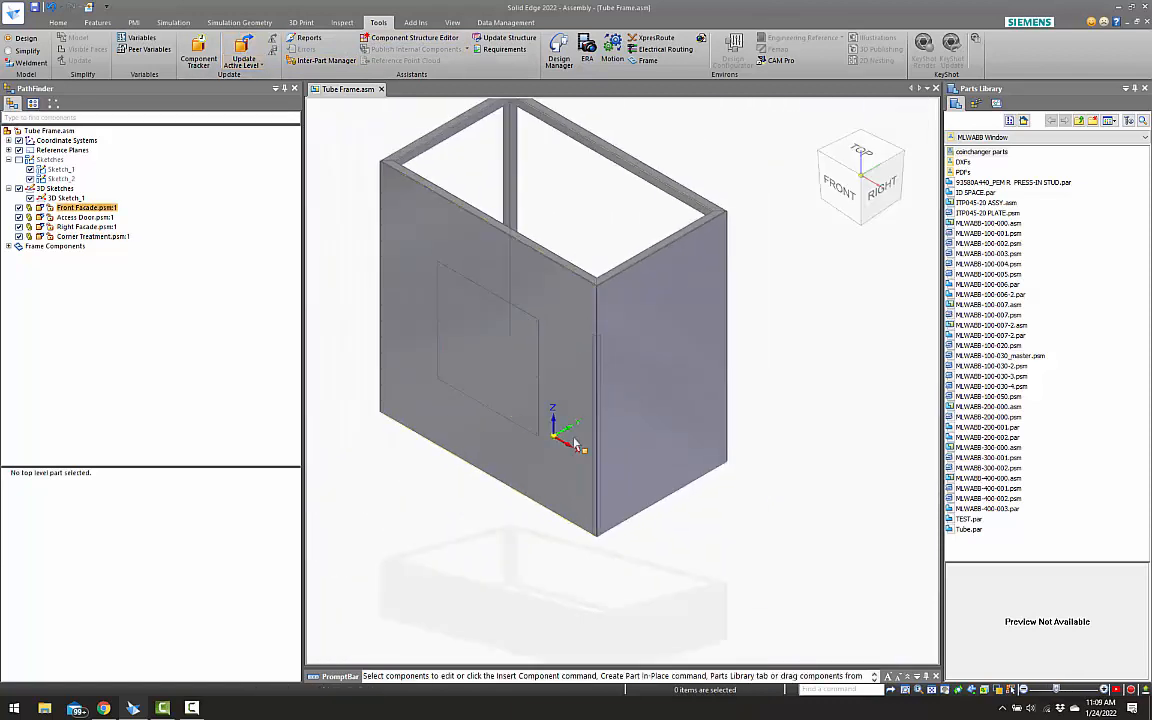
scroll(596, 320, up, 2)
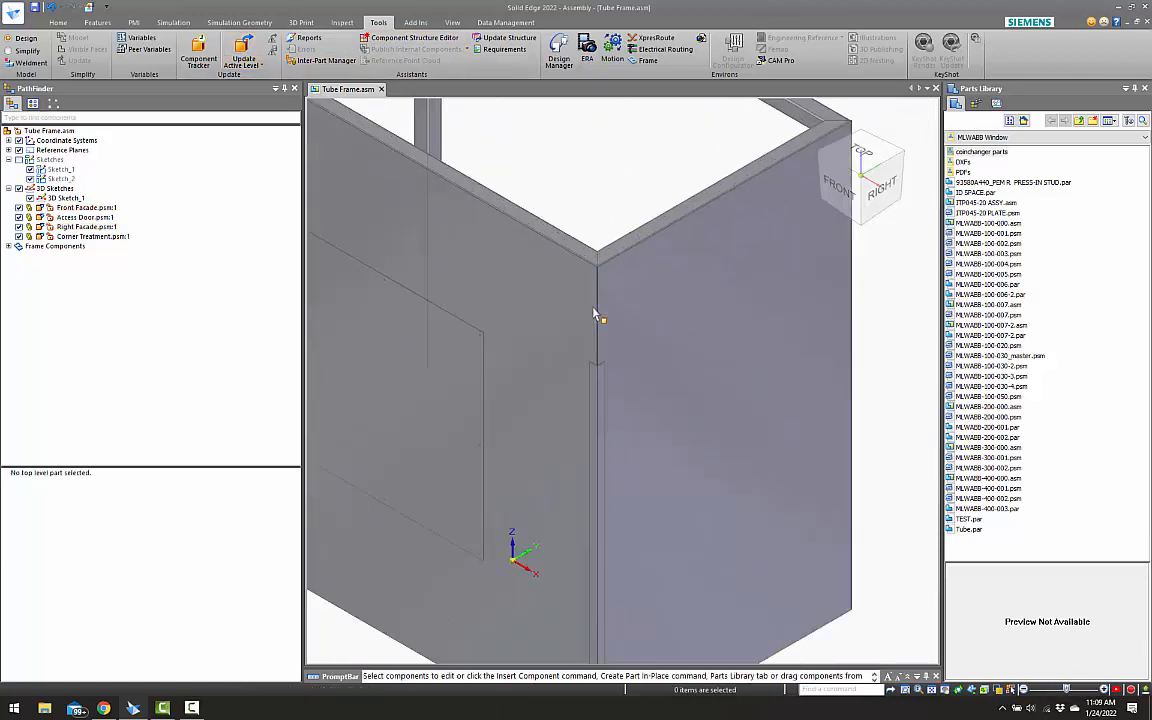
right_click(600, 373)
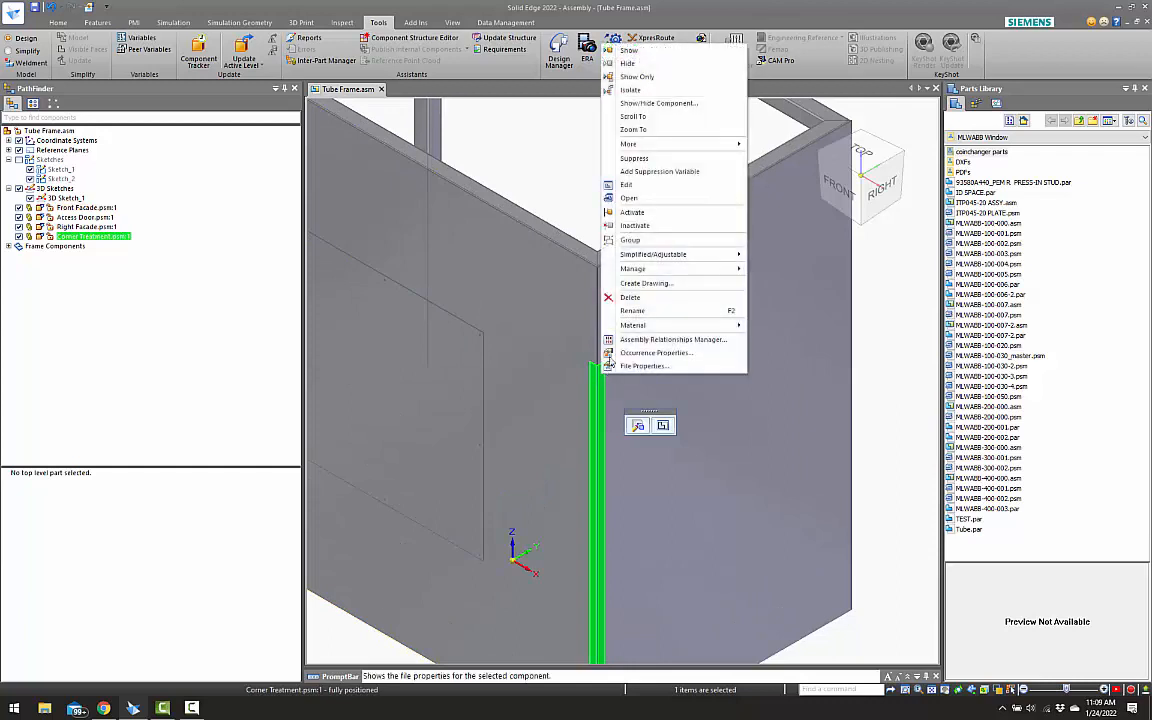
click(629, 198)
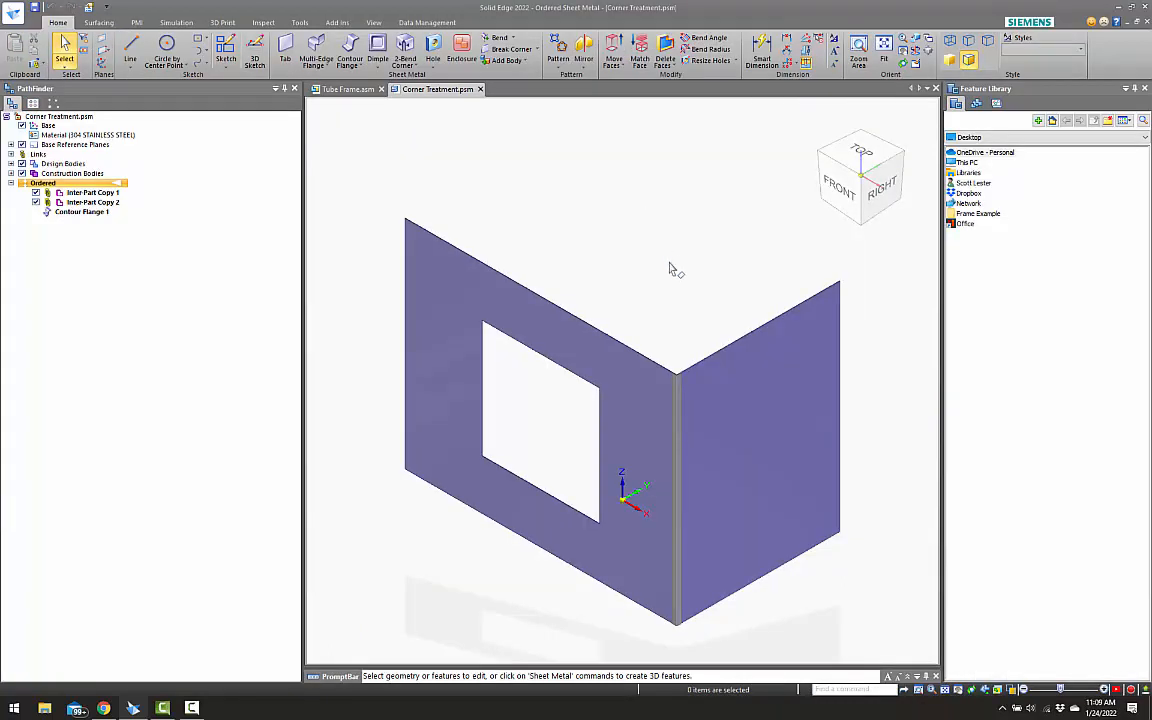
click(480, 90)
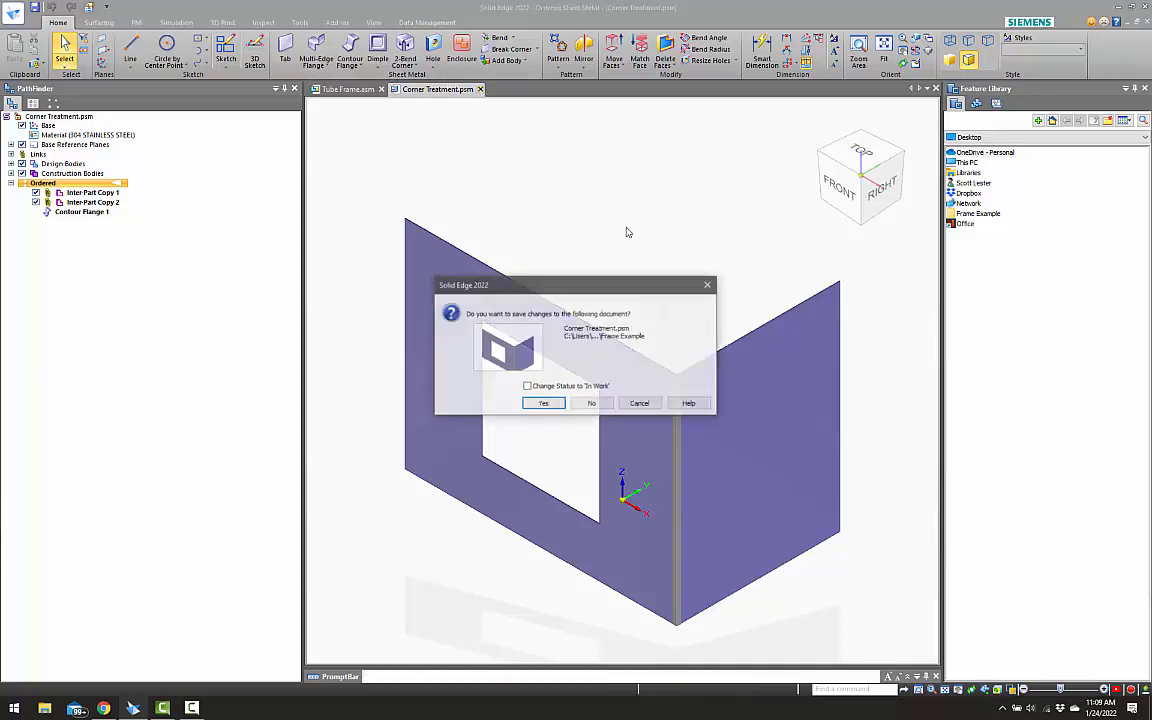
click(545, 404)
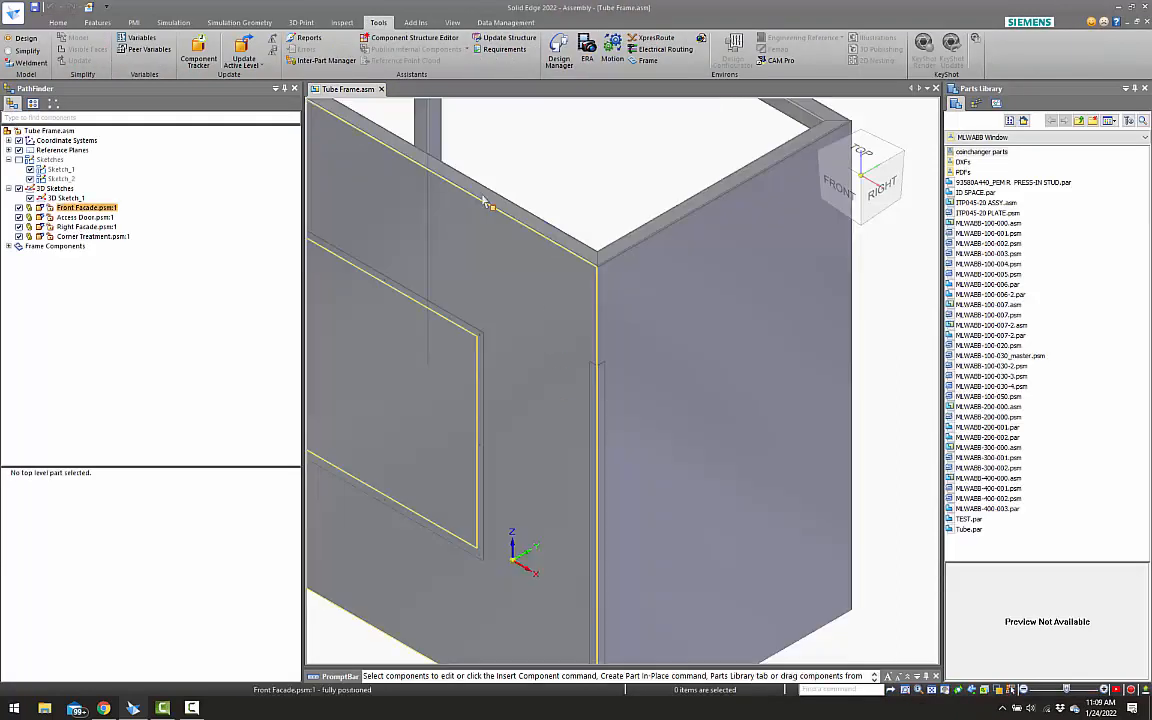
Update all inter-part links in the assembly, then hide Sketch_1, Sketch_2 and the 3D sketches
click(355, 60)
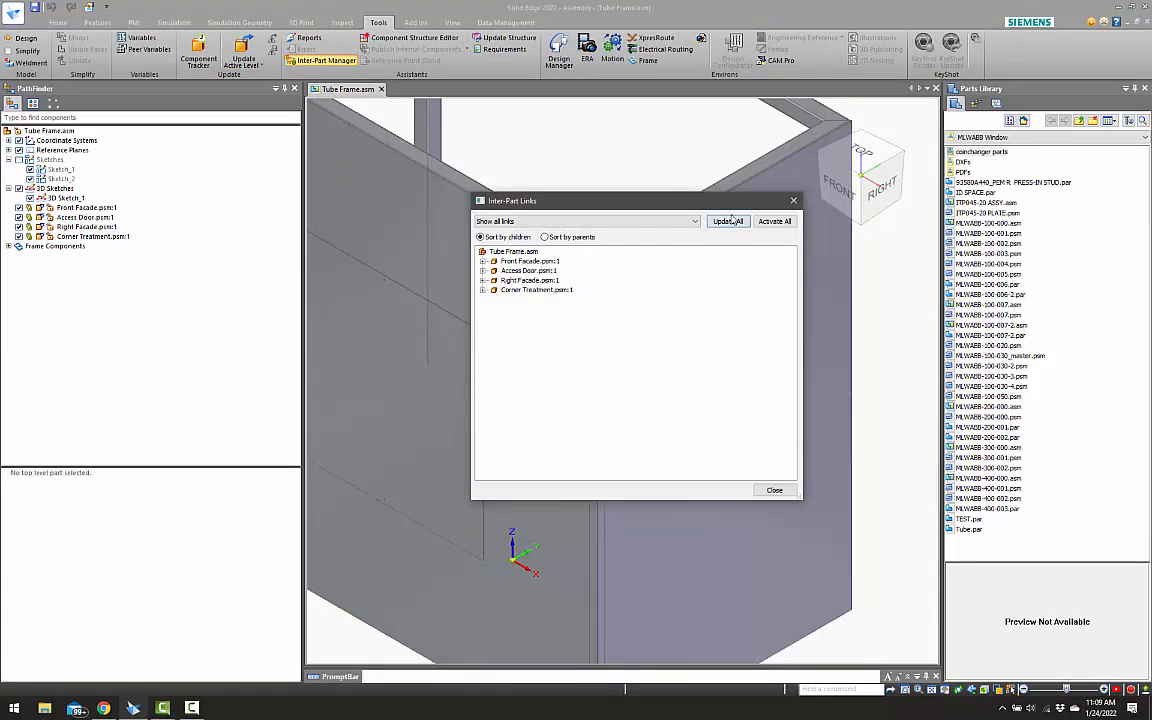
click(774, 490)
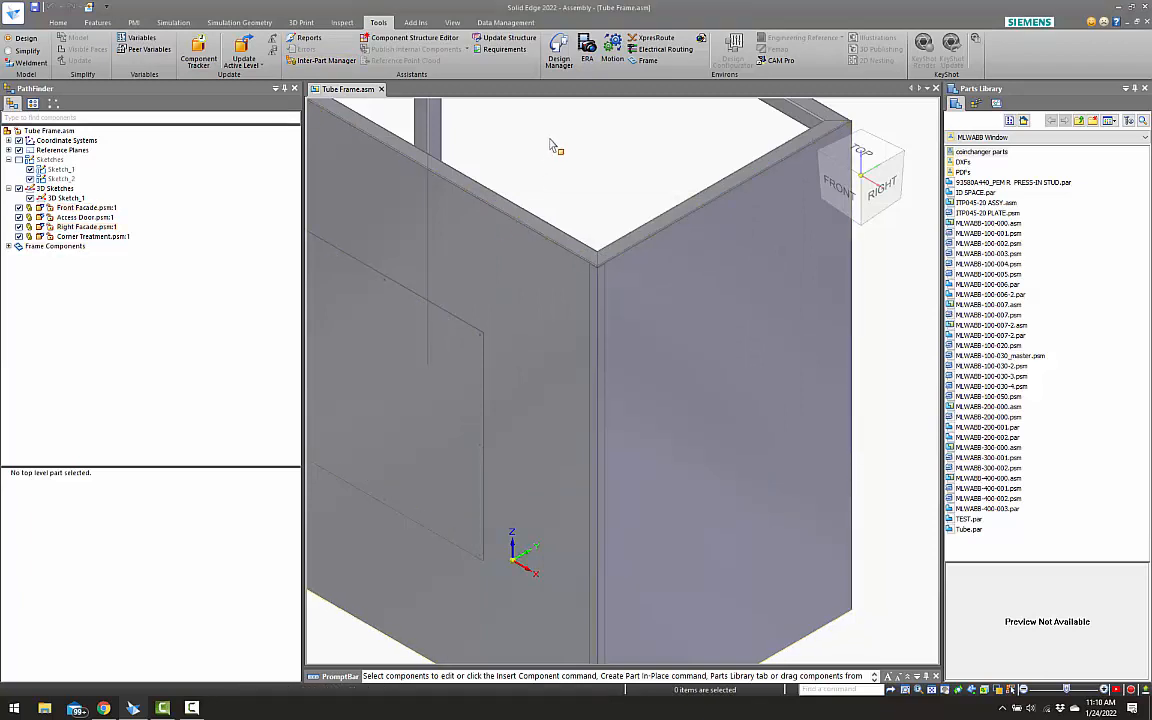
scroll(620, 301, down, 4)
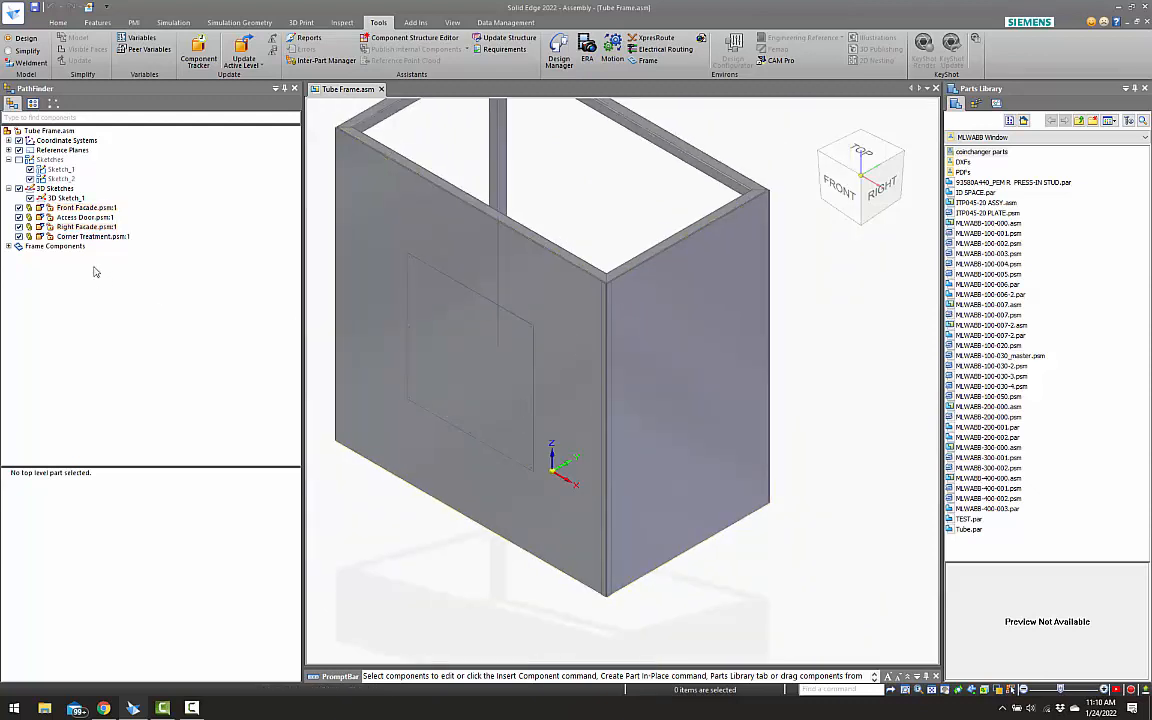
click(30, 170)
click(18, 188)
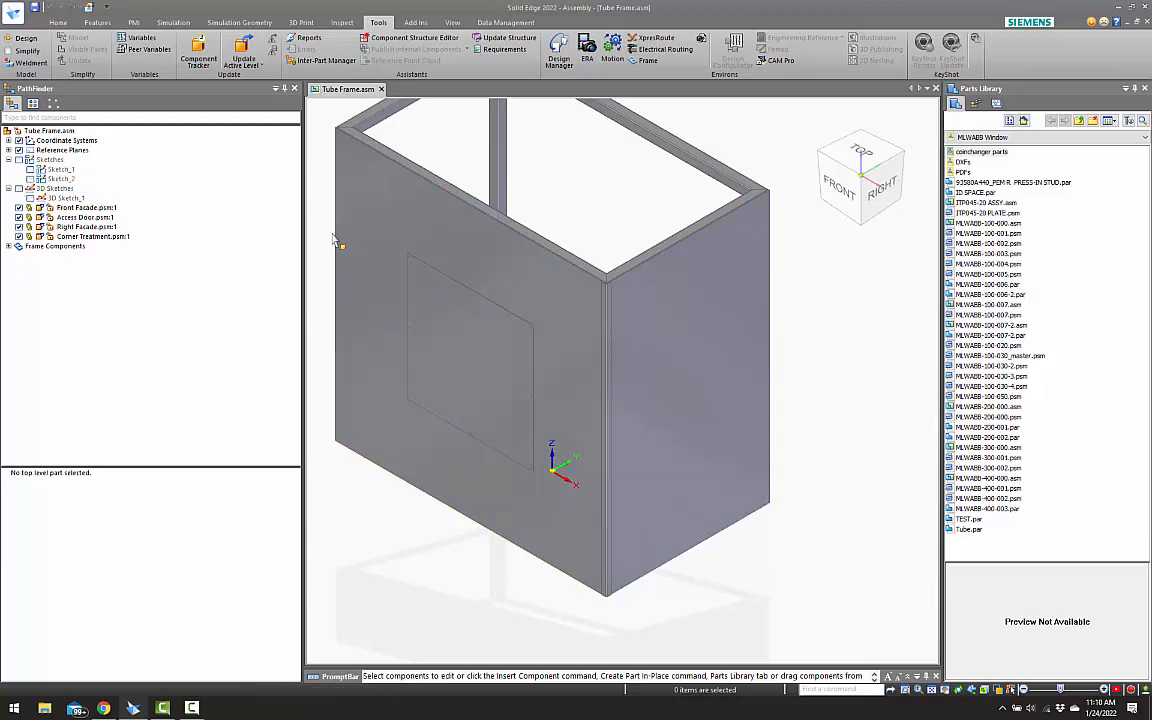
Inspect the upper end of the Corner Treatment flange up close against the frame tubes and both facades
scroll(609, 329, up, 5)
click(613, 277)
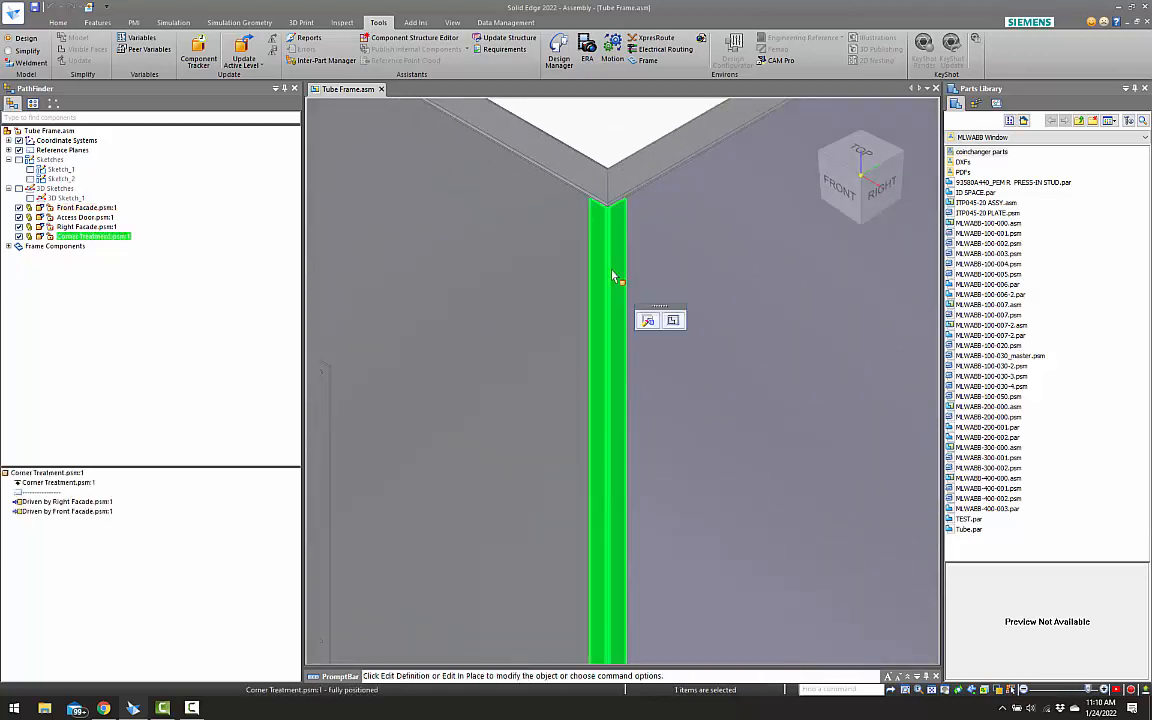
scroll(590, 205, down, 3)
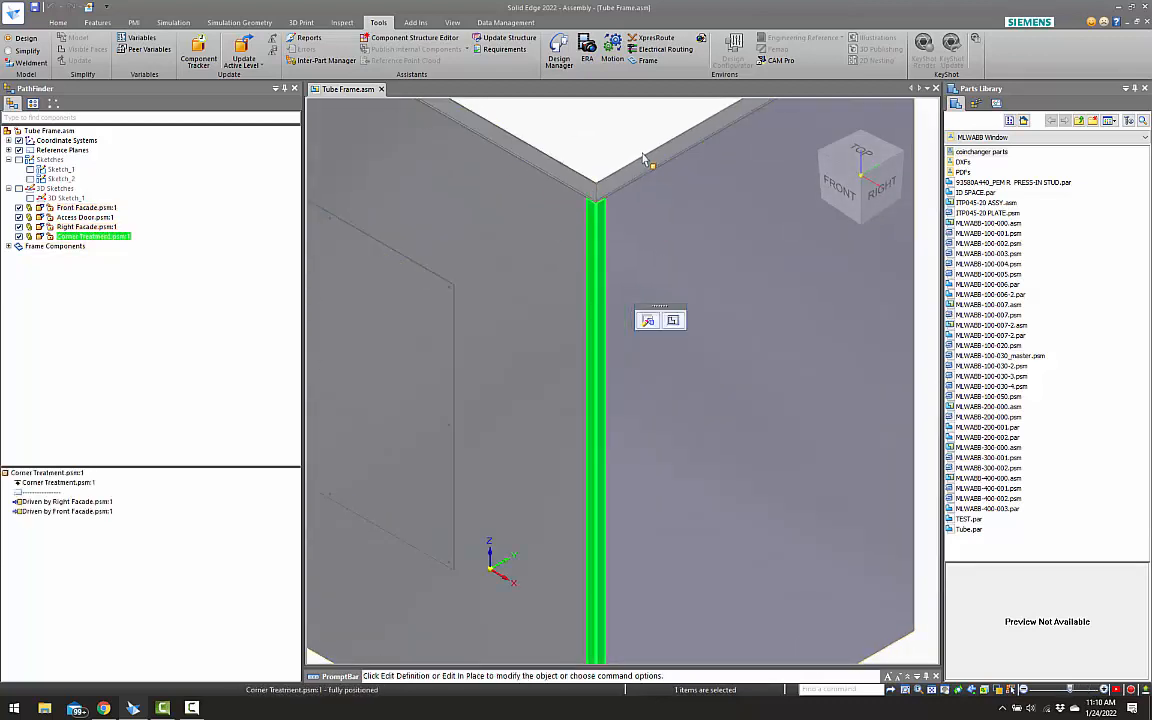
scroll(650, 200, up, 4)
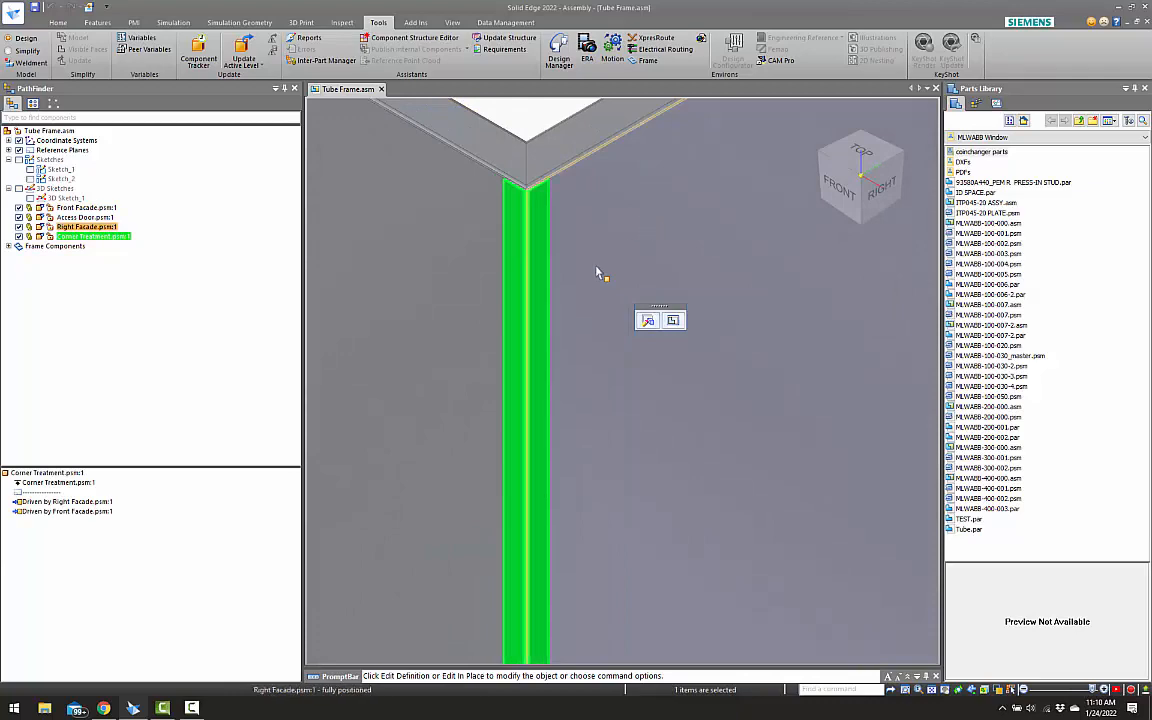
scroll(548, 188, up, 4)
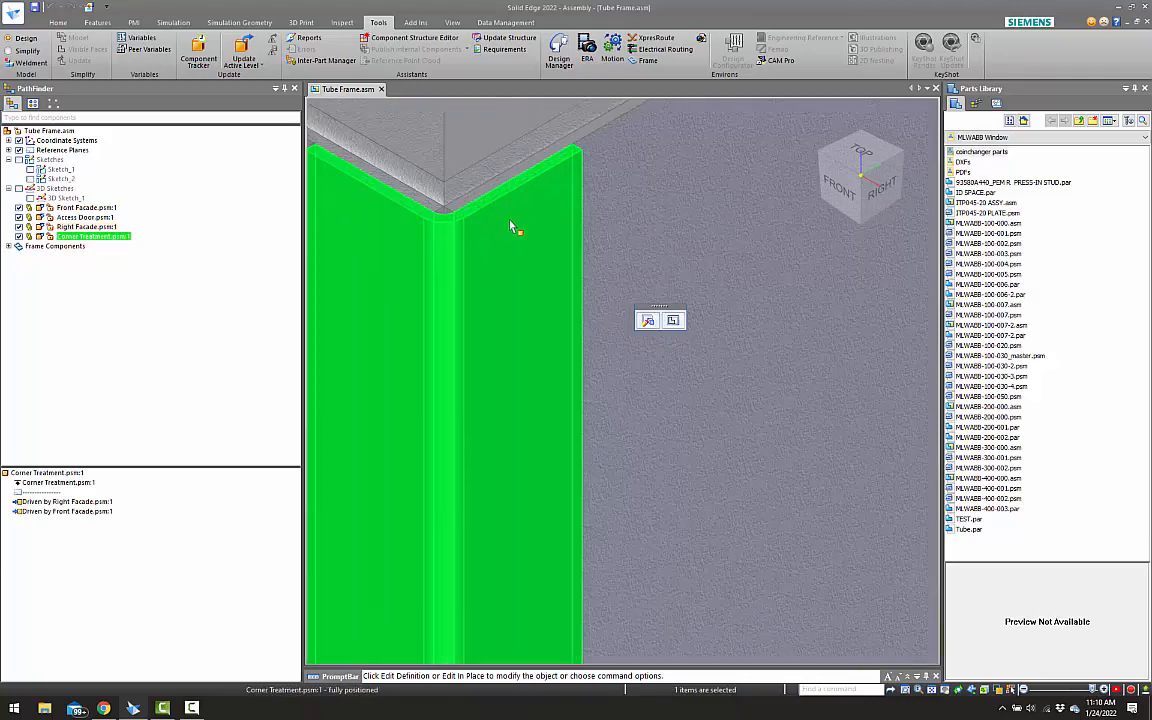
scroll(514, 231, down, 3)
scroll(520, 263, down, 3)
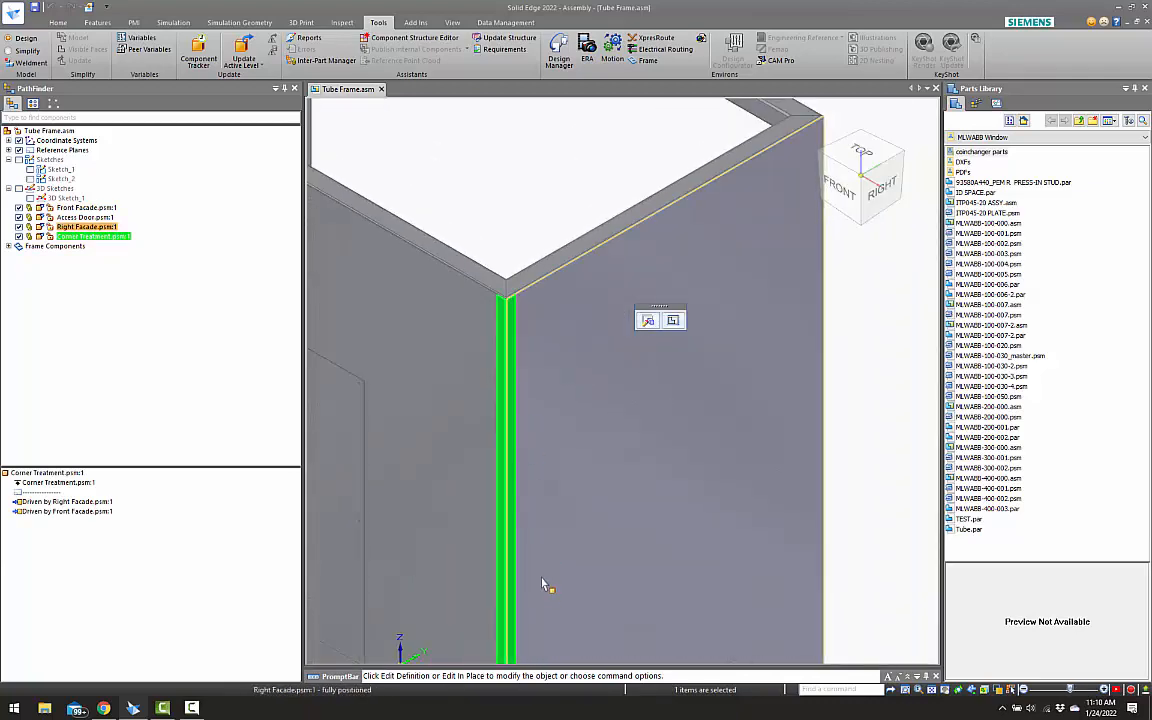
scroll(500, 260, up, 4)
scroll(490, 234, up, 3)
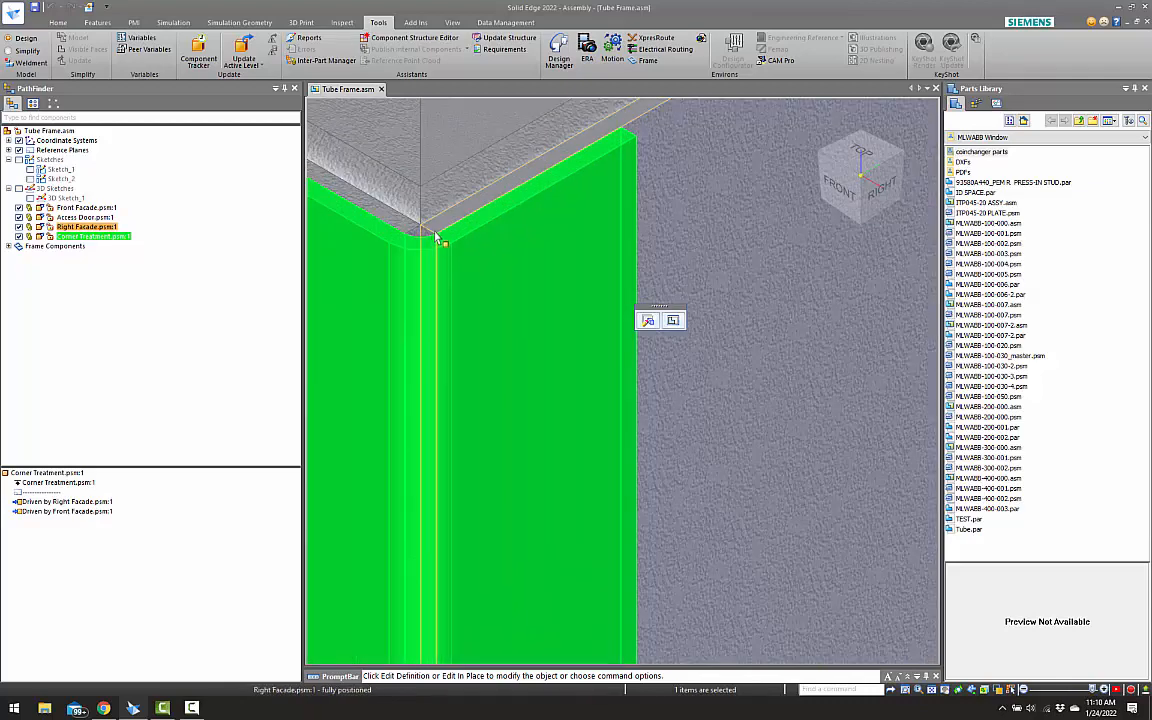
scroll(571, 205, down, 4)
scroll(571, 198, down, 3)
key(Escape)
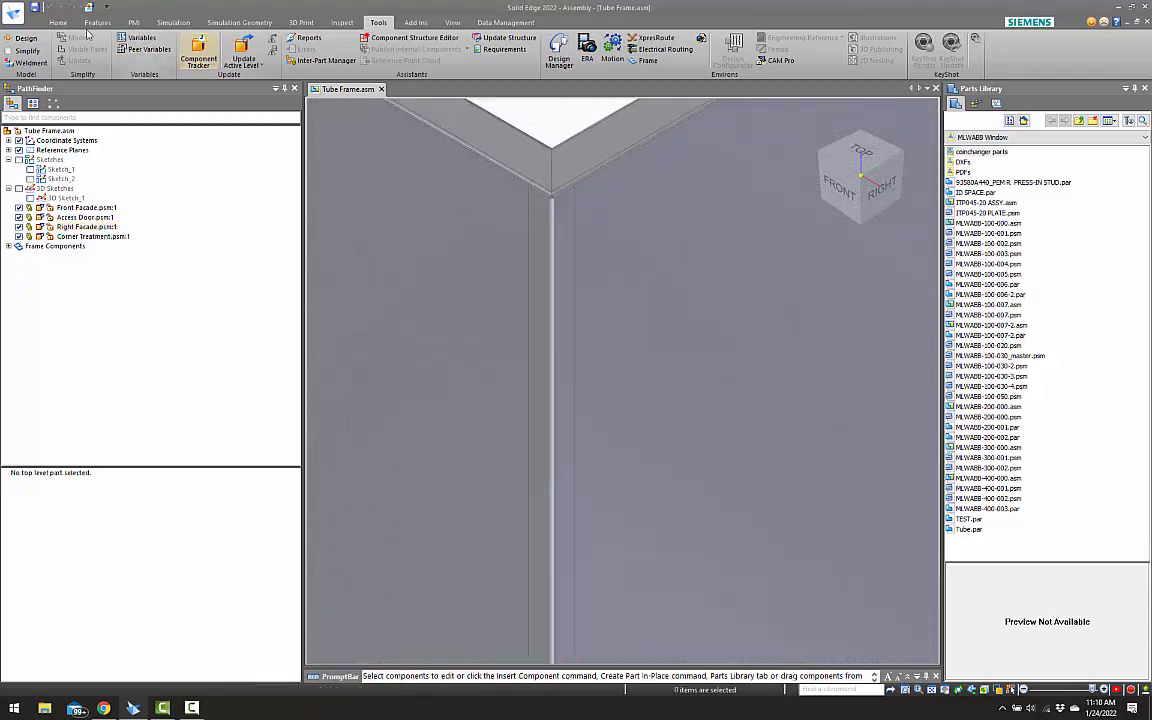
Open Corner Treatment in its own window, saving its pending changes first, then close it with its changes saved
click(57, 24)
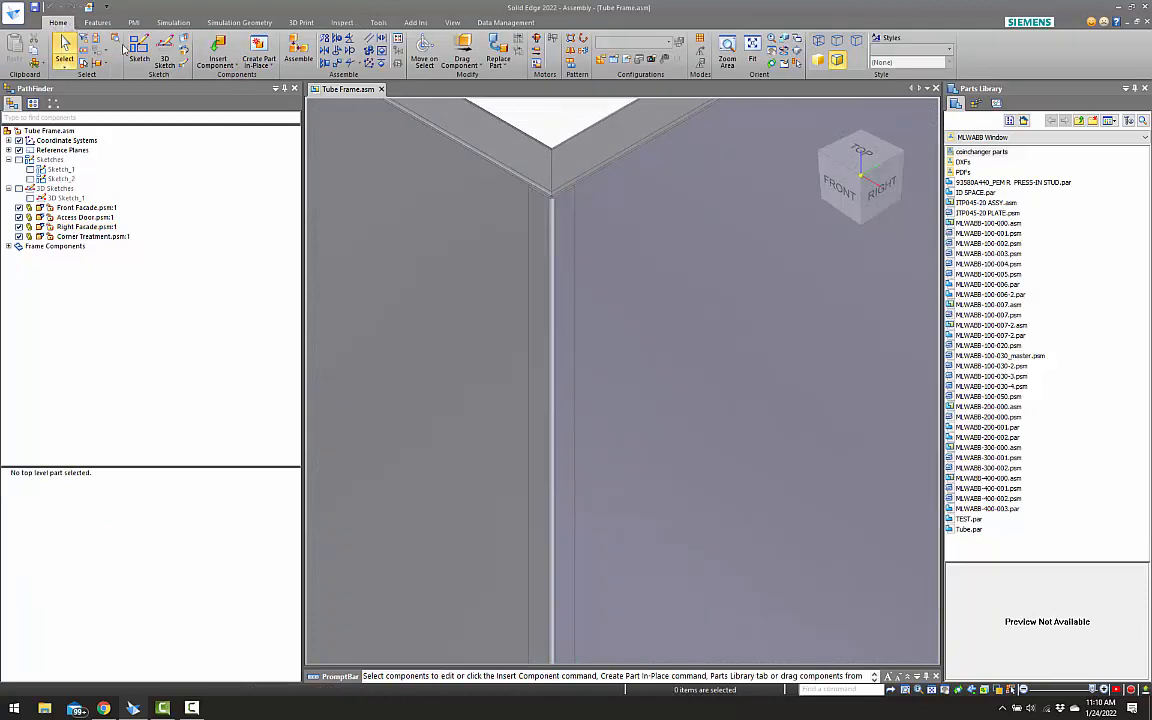
scroll(476, 224, down, 3)
click(500, 228)
right_click(502, 215)
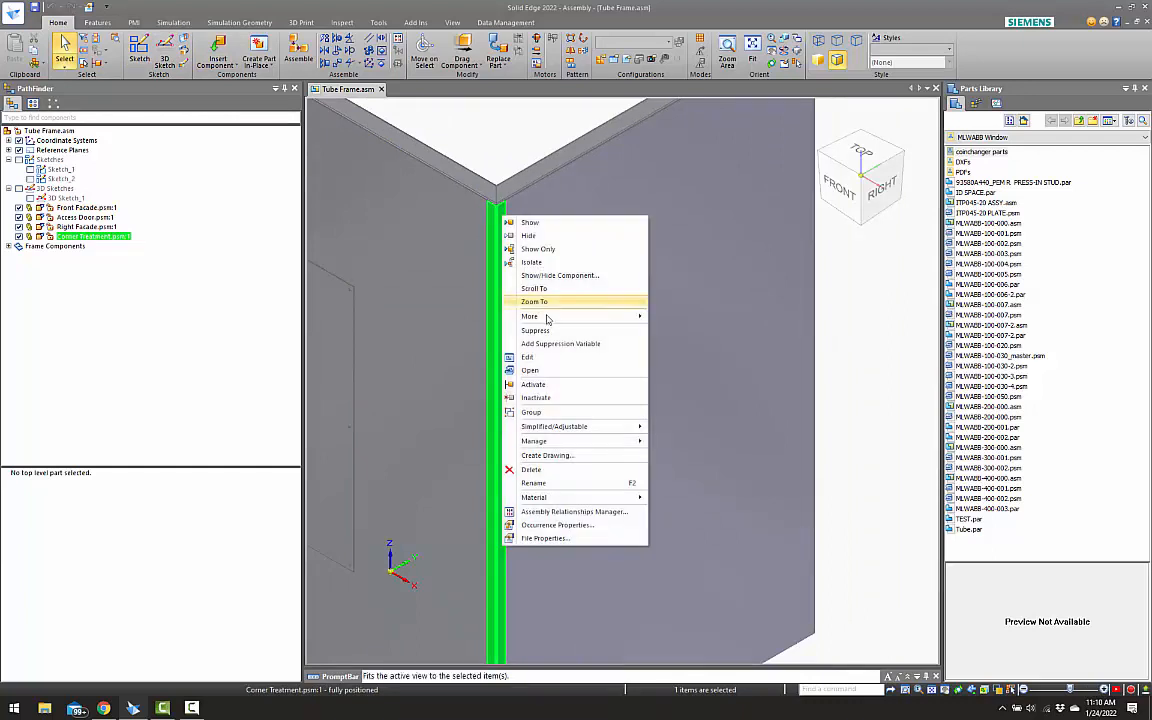
click(535, 370)
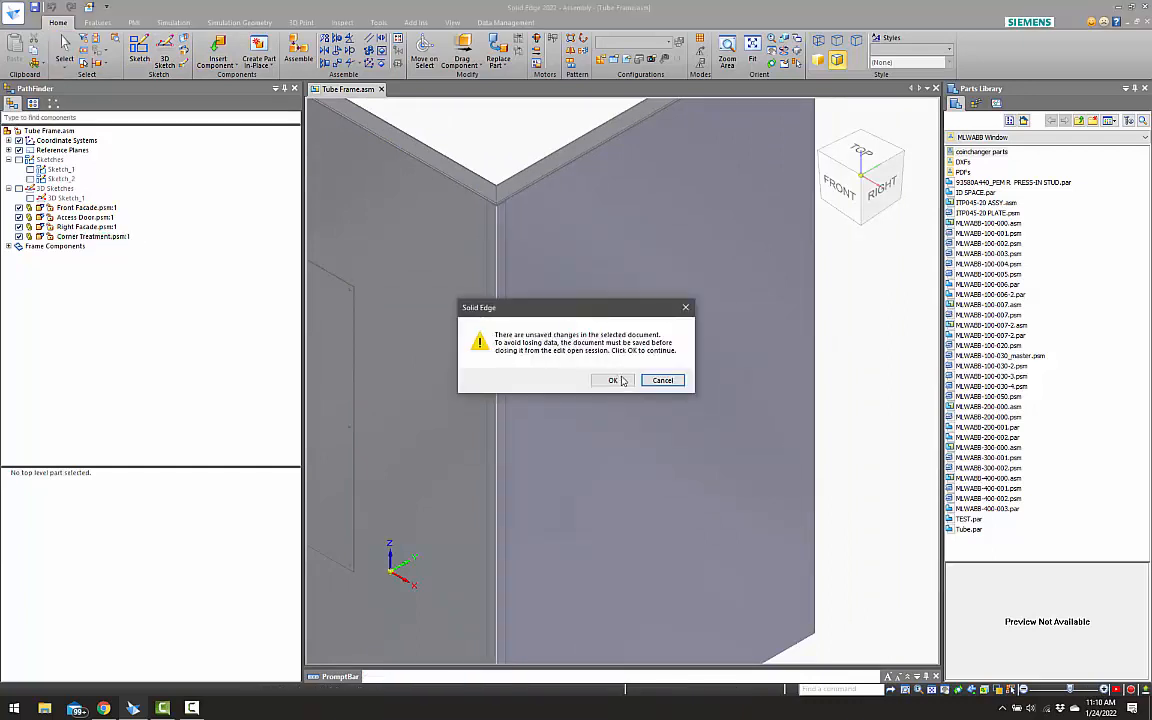
click(621, 380)
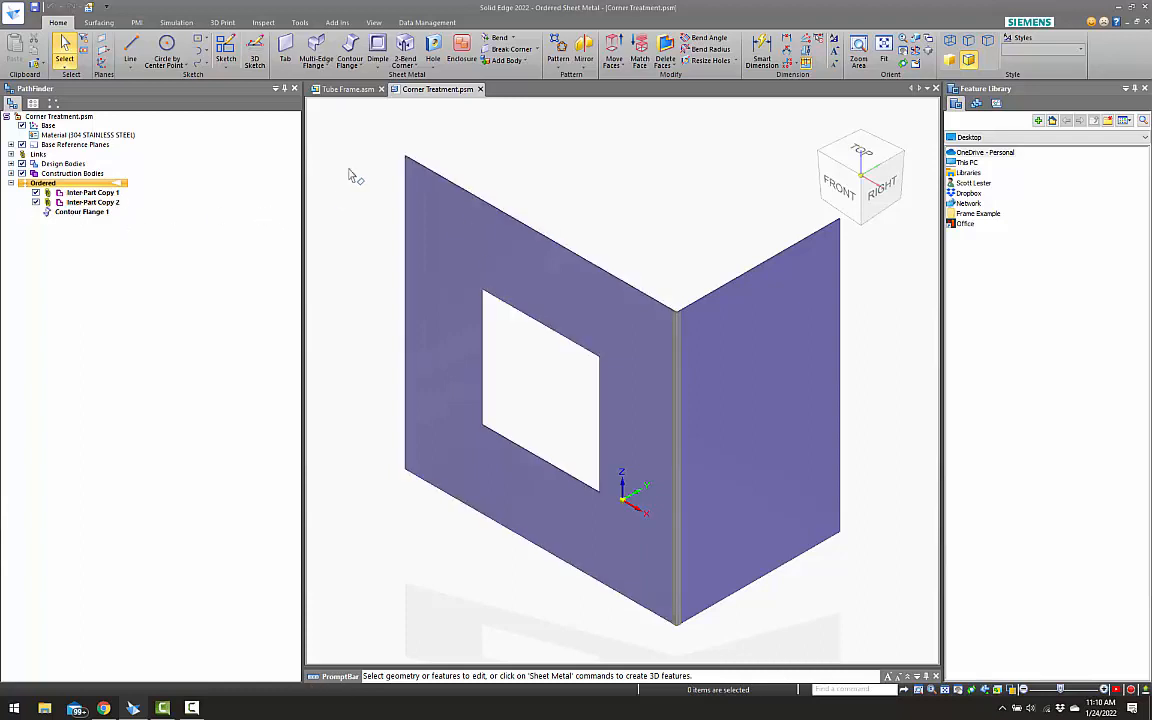
click(480, 89)
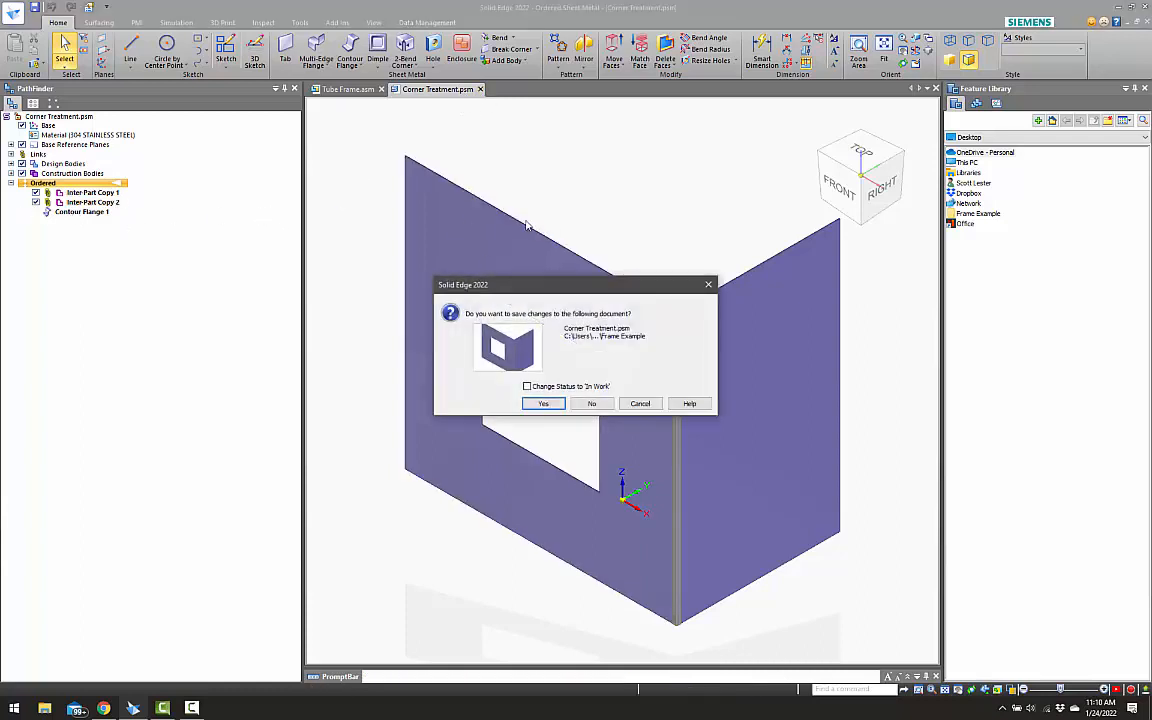
click(545, 403)
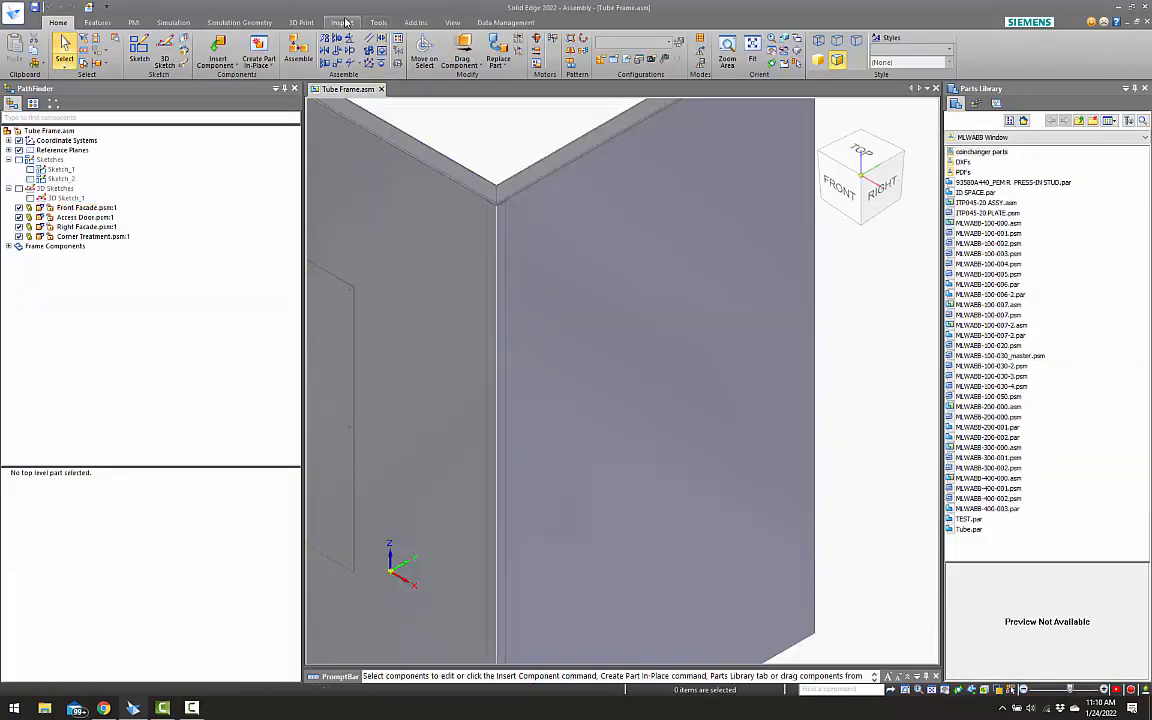
List the inter-part copies of Front Facade, Access Door, Right Facade and Corner Treatment in the Inter-Part Manager
click(378, 22)
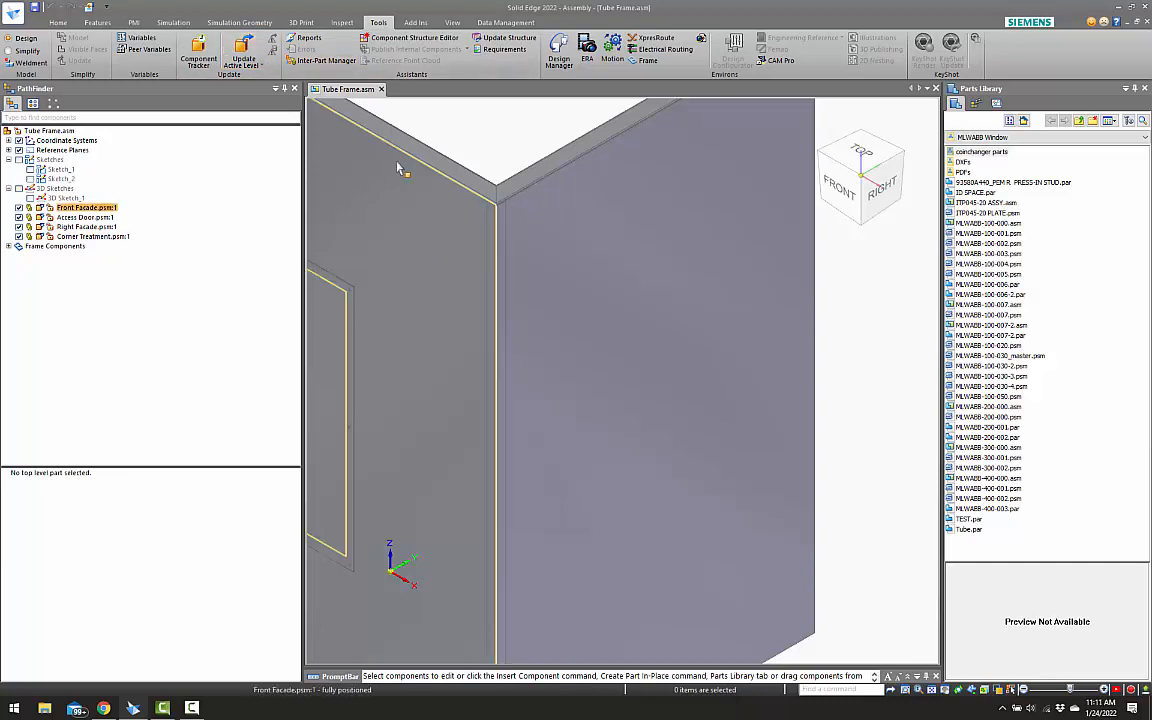
click(324, 61)
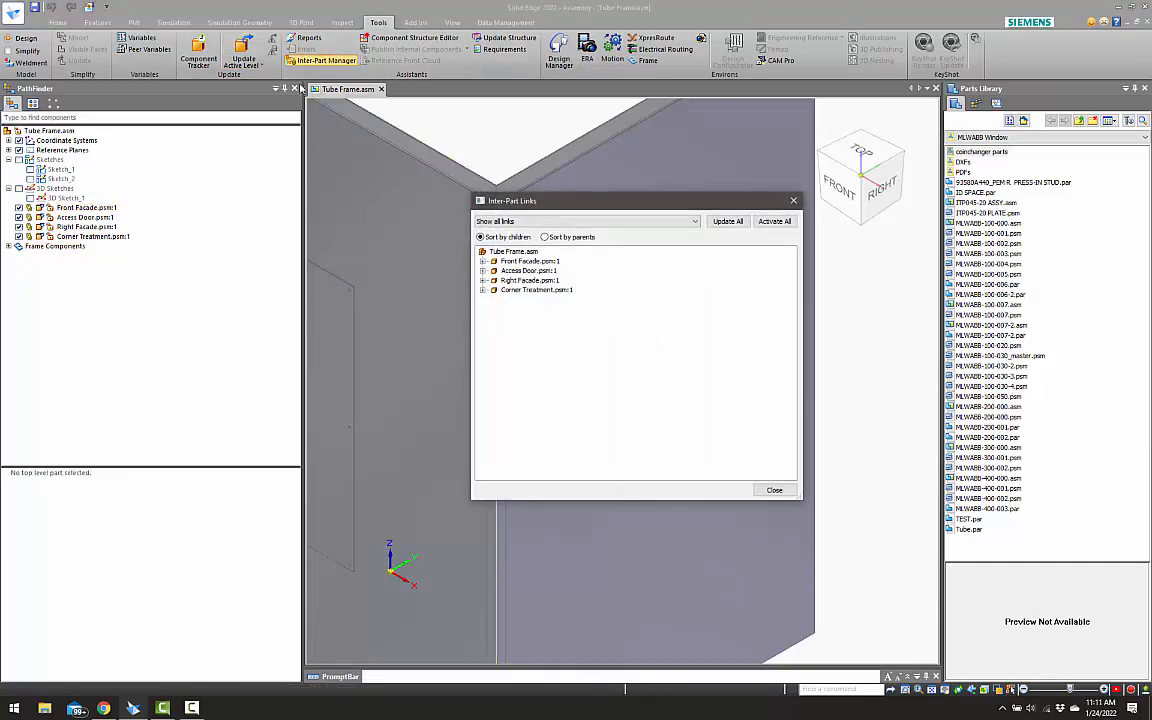
click(482, 261)
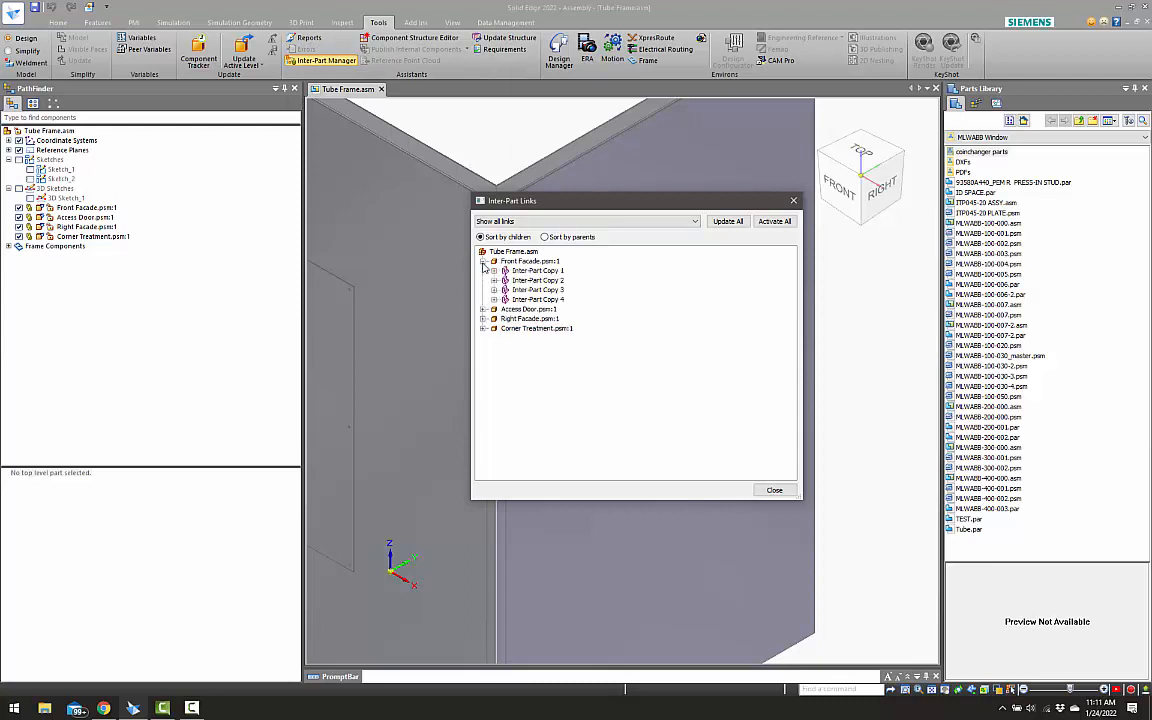
click(483, 309)
click(483, 329)
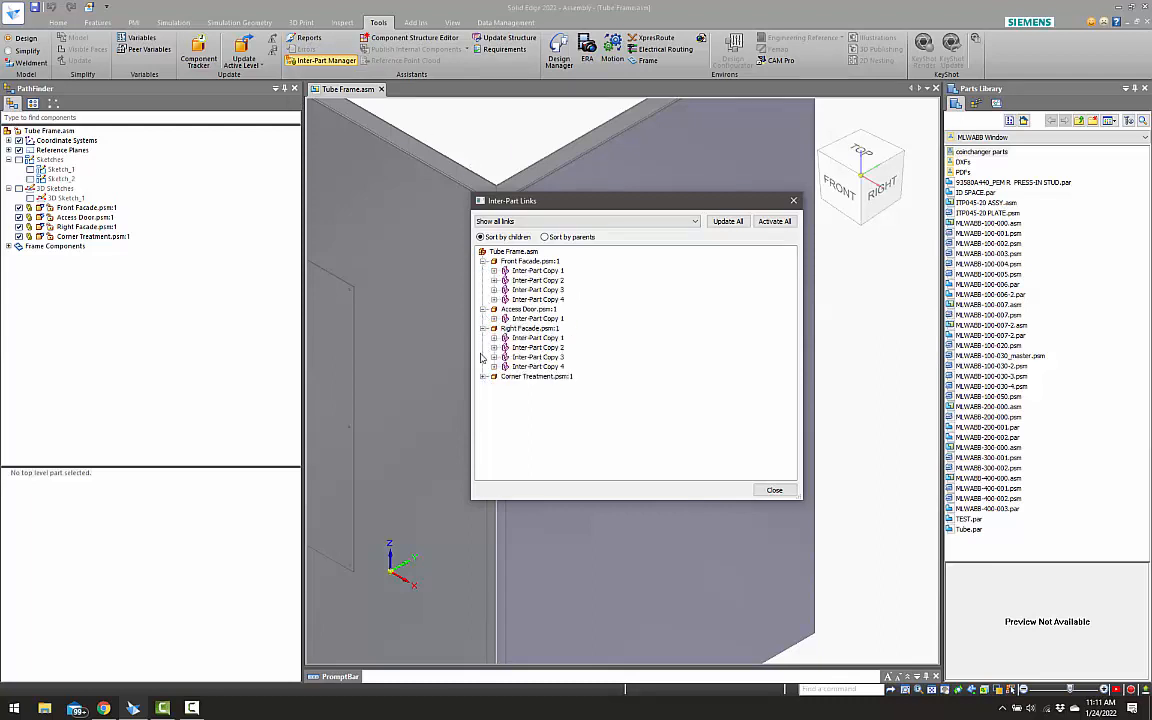
click(483, 377)
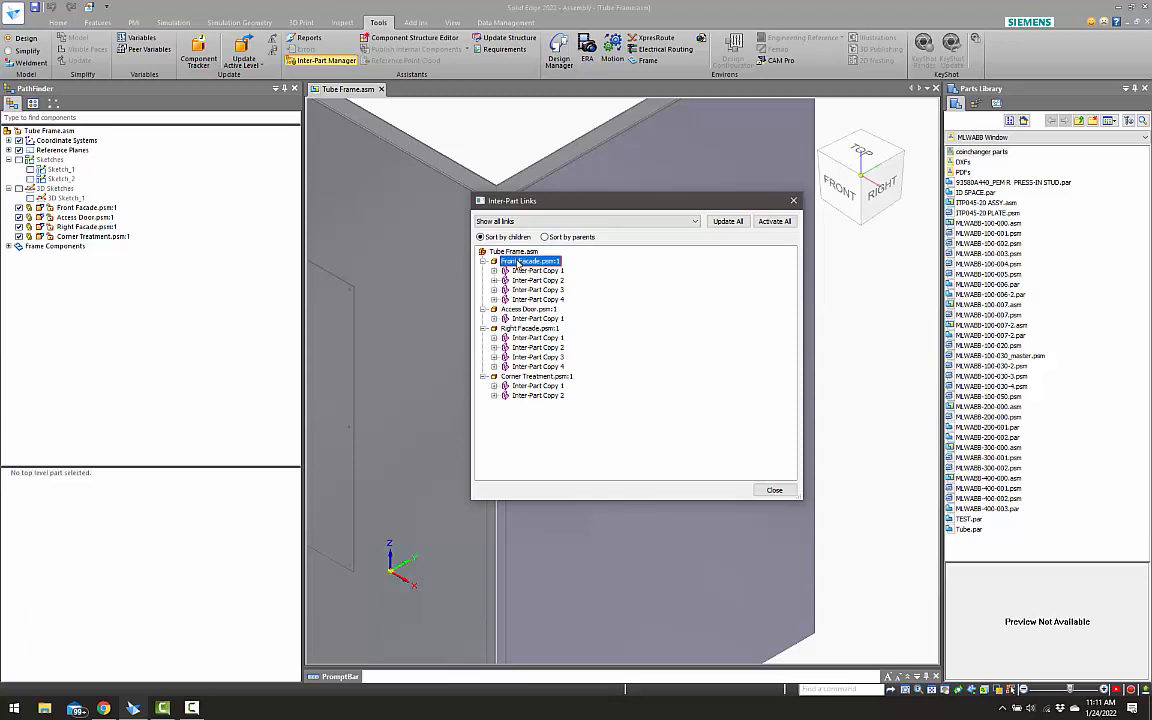
Check the parent links of Inter-Part Copy 1 in Front Facade and in Access Door, then leave the Inter-Part Manager
double_click(535, 271)
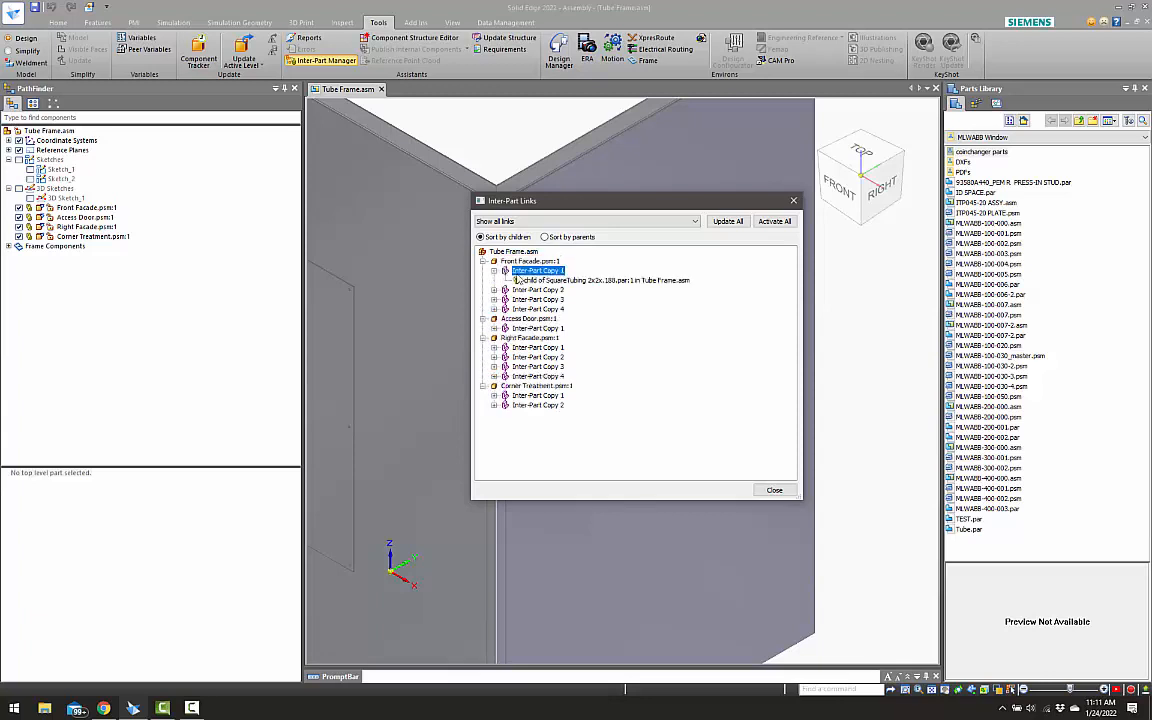
click(564, 283)
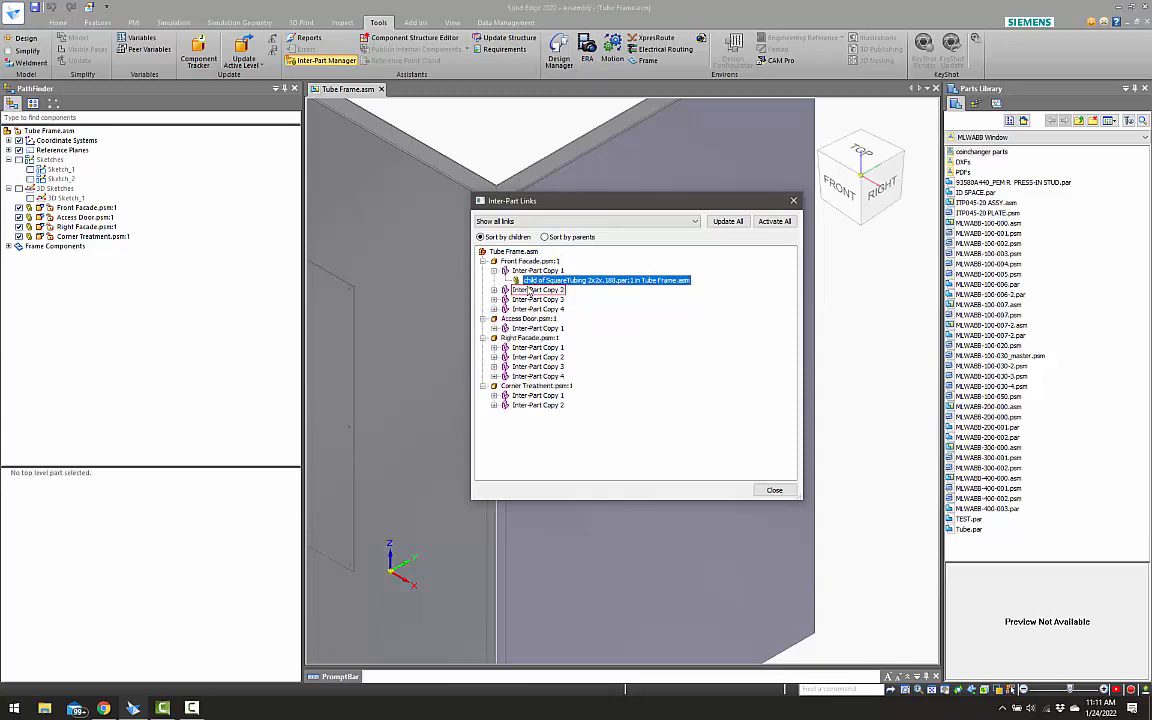
click(495, 329)
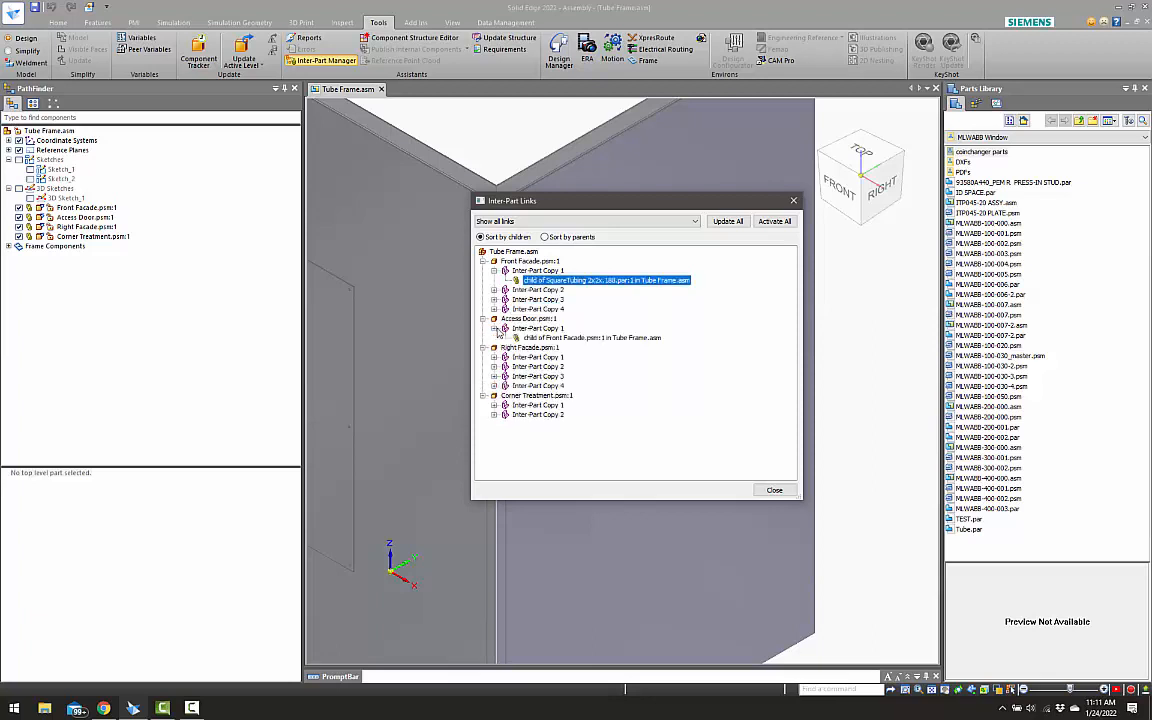
click(591, 339)
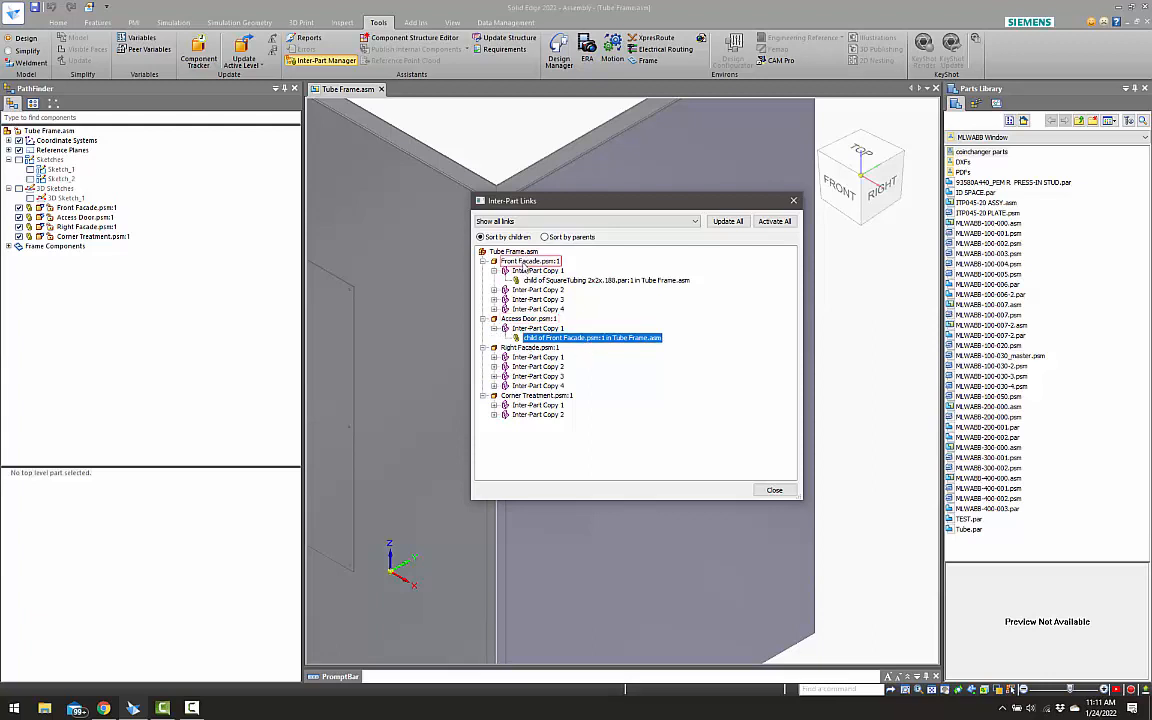
key(Delete)
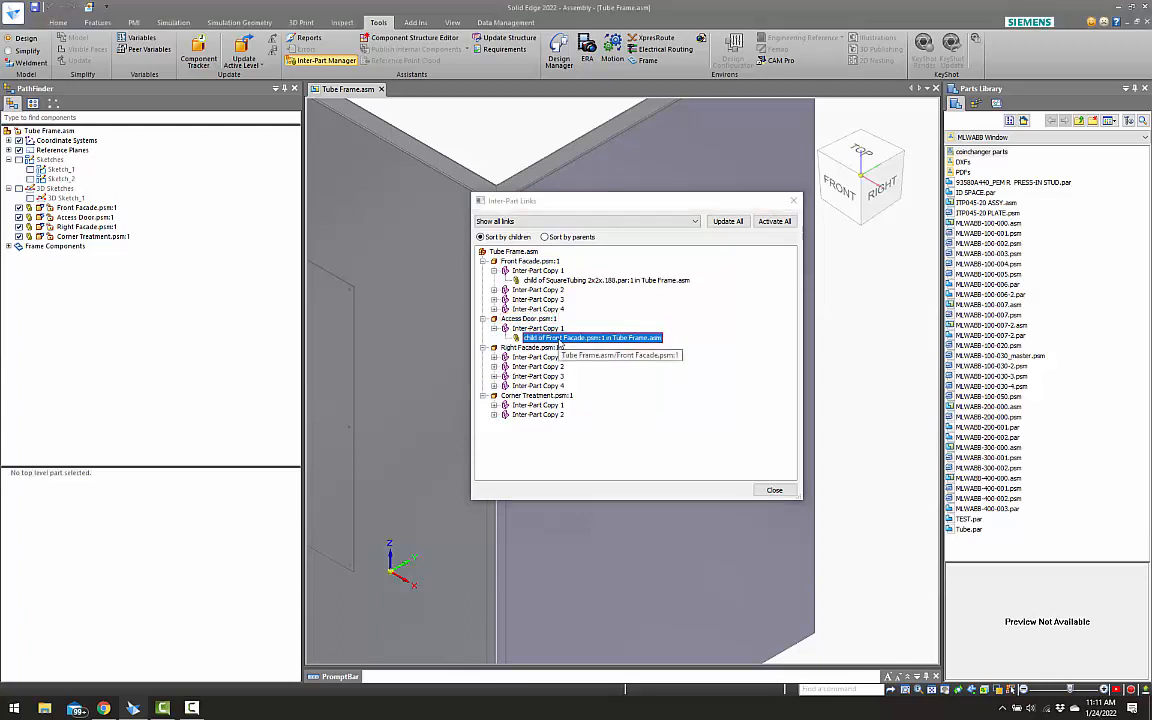
key(Escape)
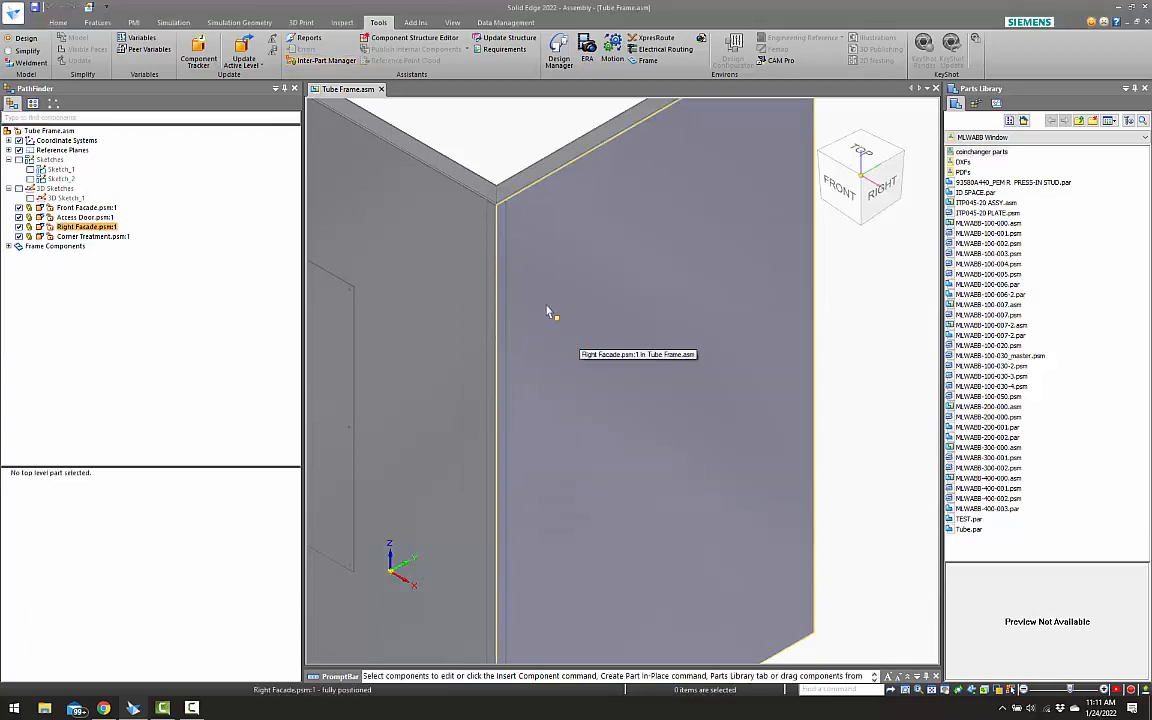
Save the Tube Frame assembly and all its modified facade and door parts through the Component Tracker
click(350, 318)
key(Escape)
scroll(405, 318, down, 5)
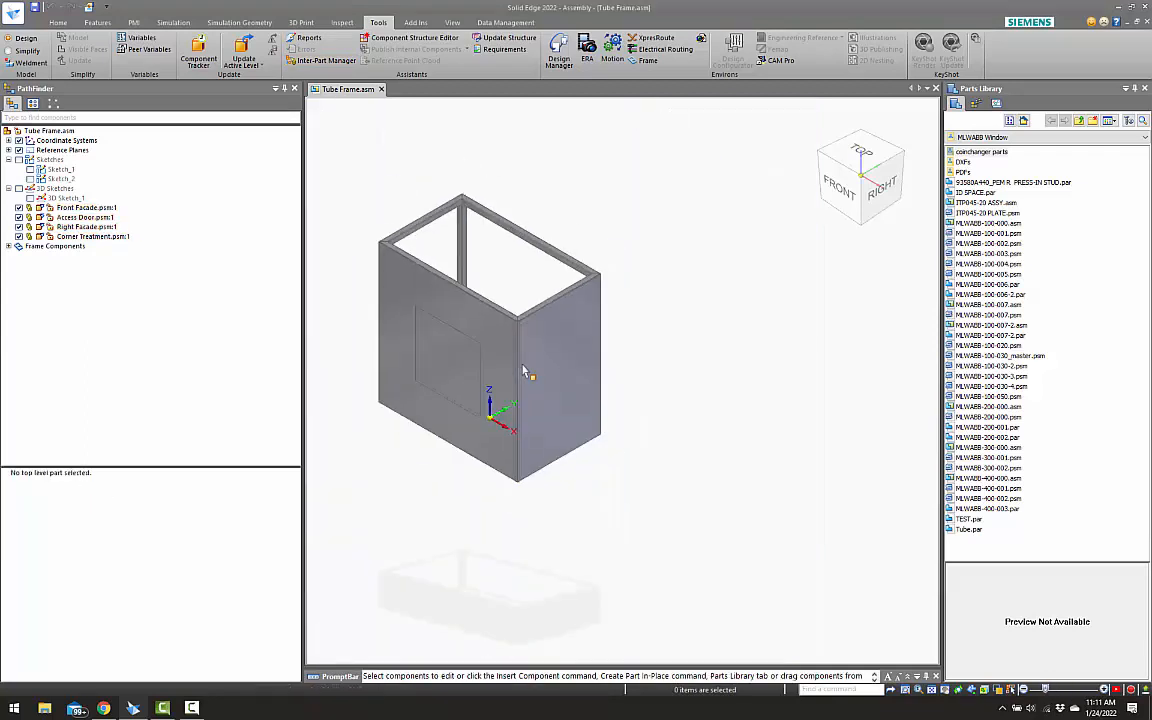
scroll(514, 193, up, 2)
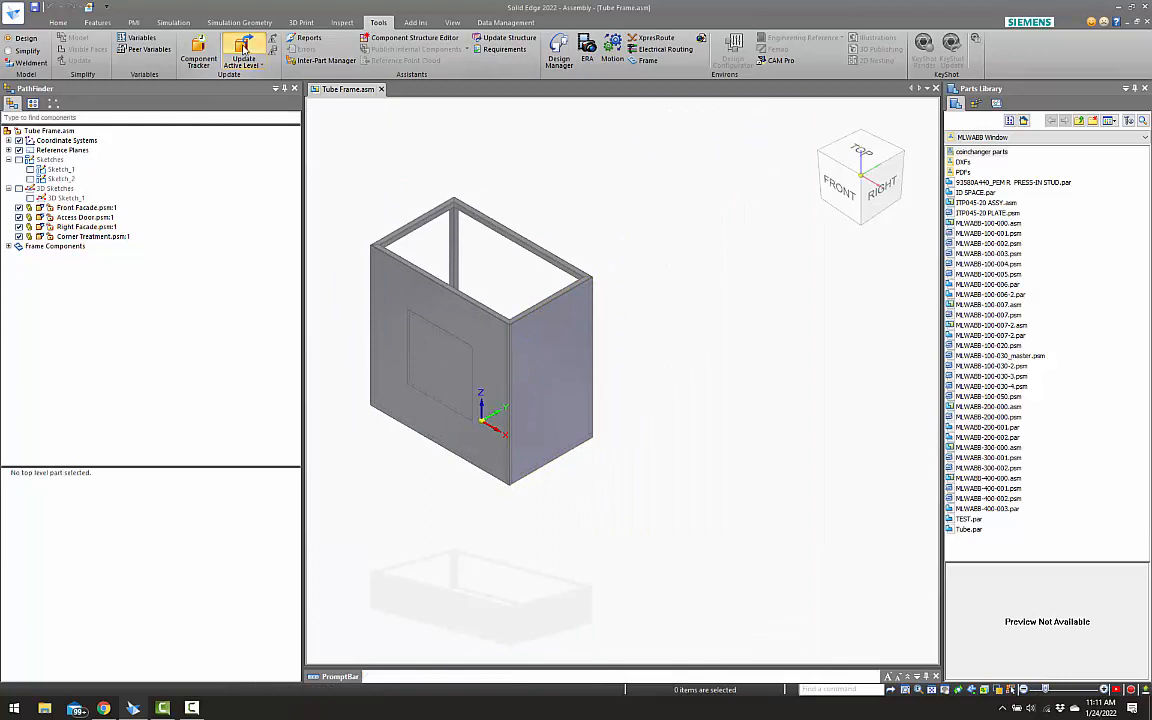
click(324, 60)
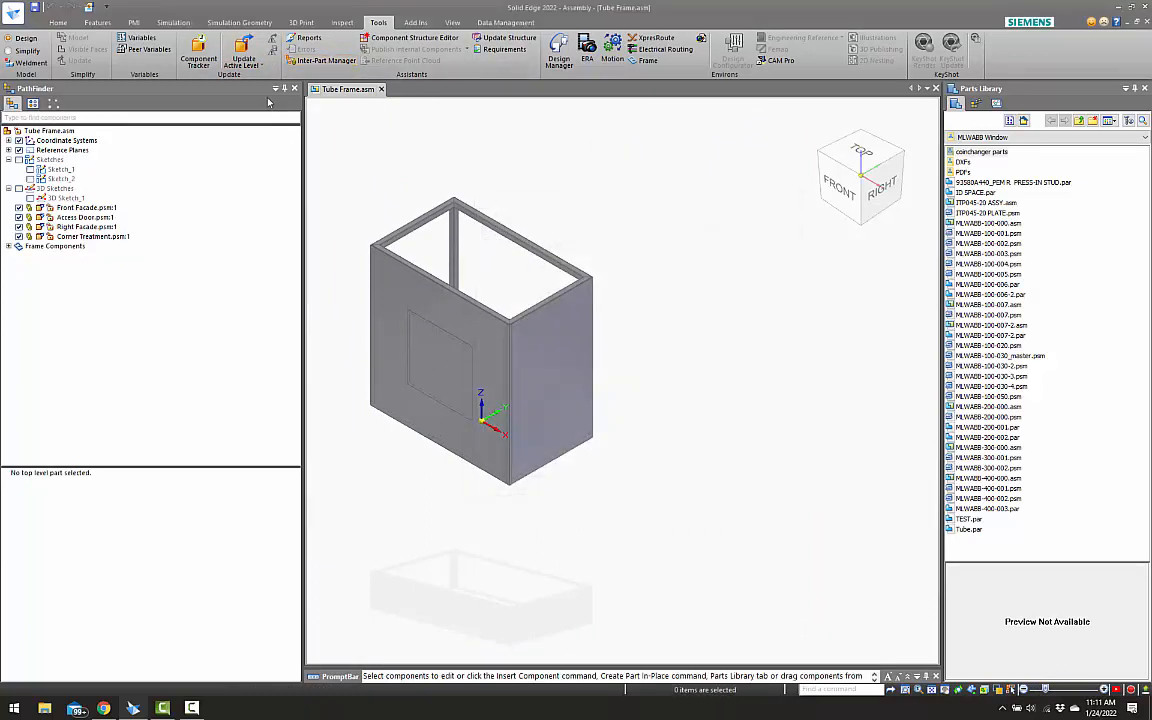
click(198, 55)
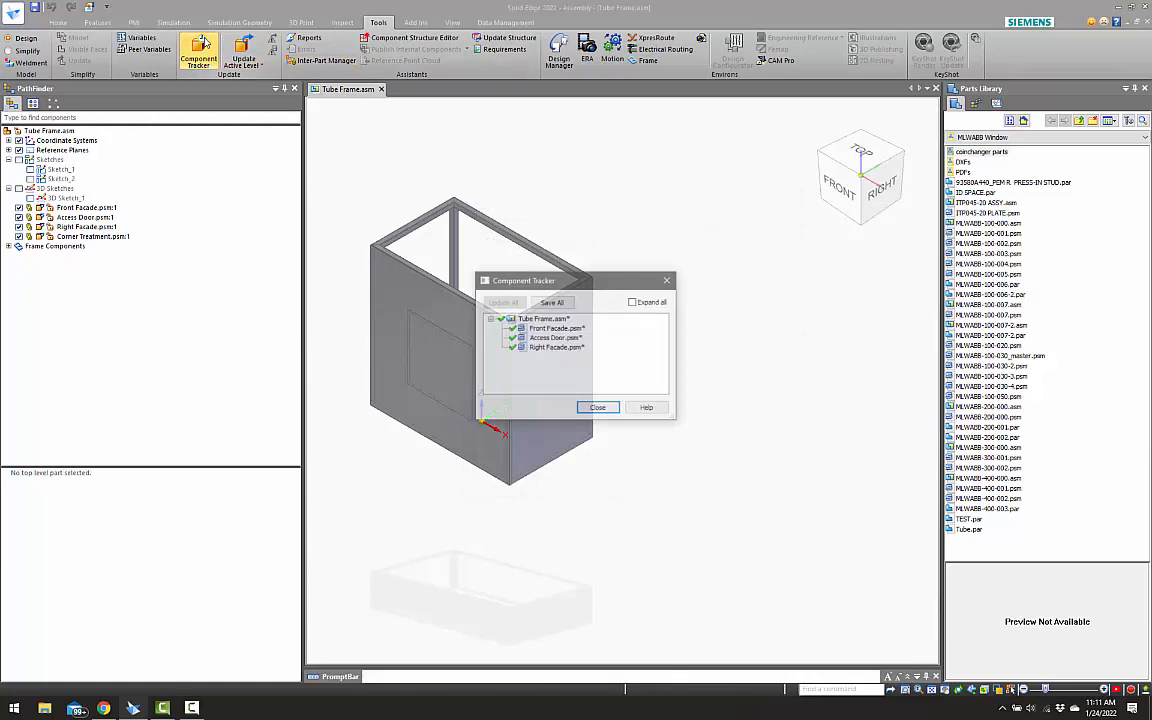
click(552, 302)
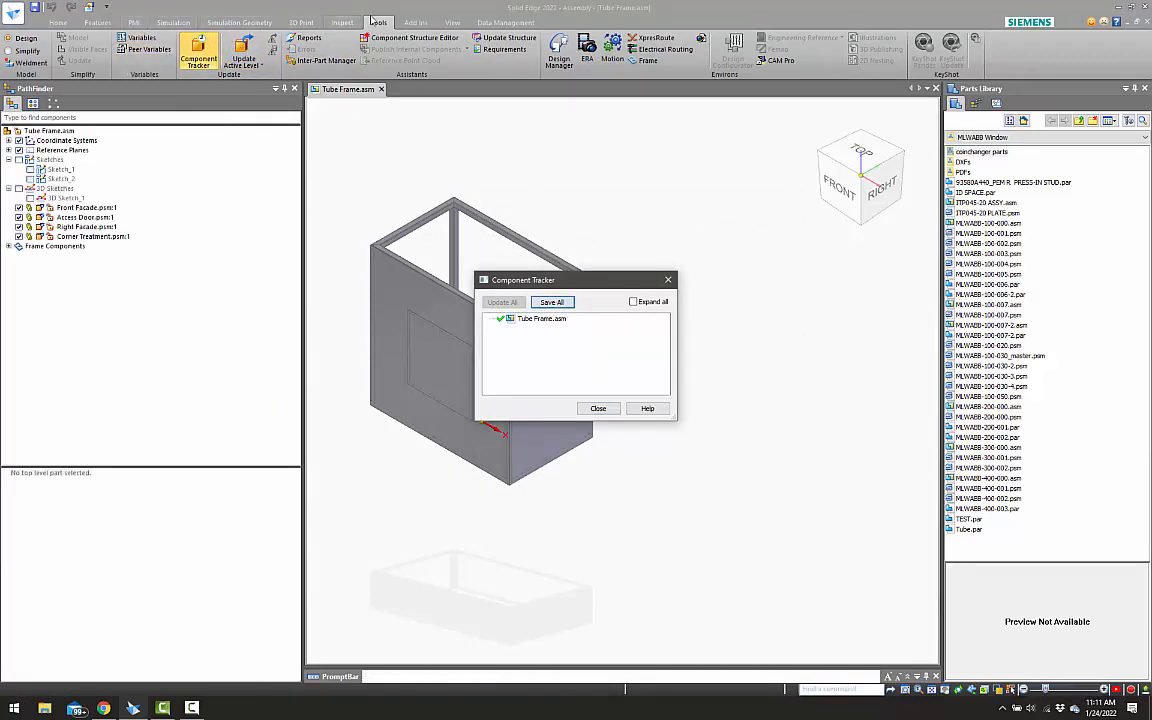
click(596, 409)
Review the Corner Treatment at the frame's upper corner, then check the relationships of the Front Facade and Right Facade
scroll(506, 334, up, 6)
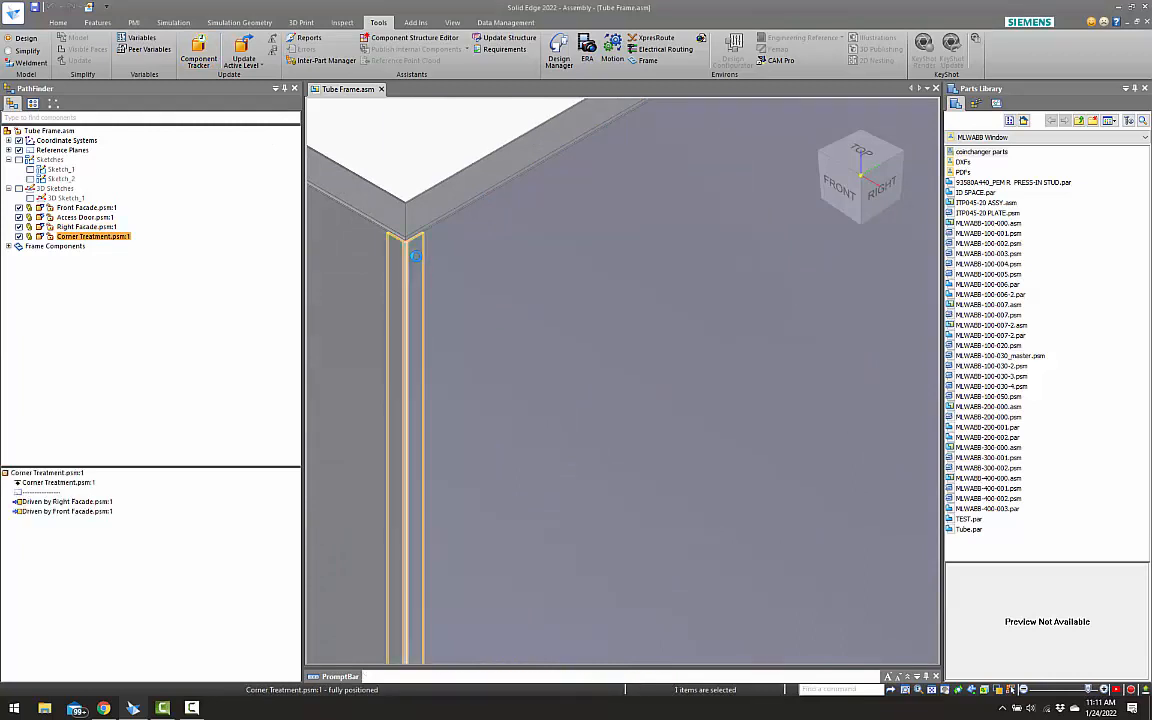
scroll(573, 312, down, 6)
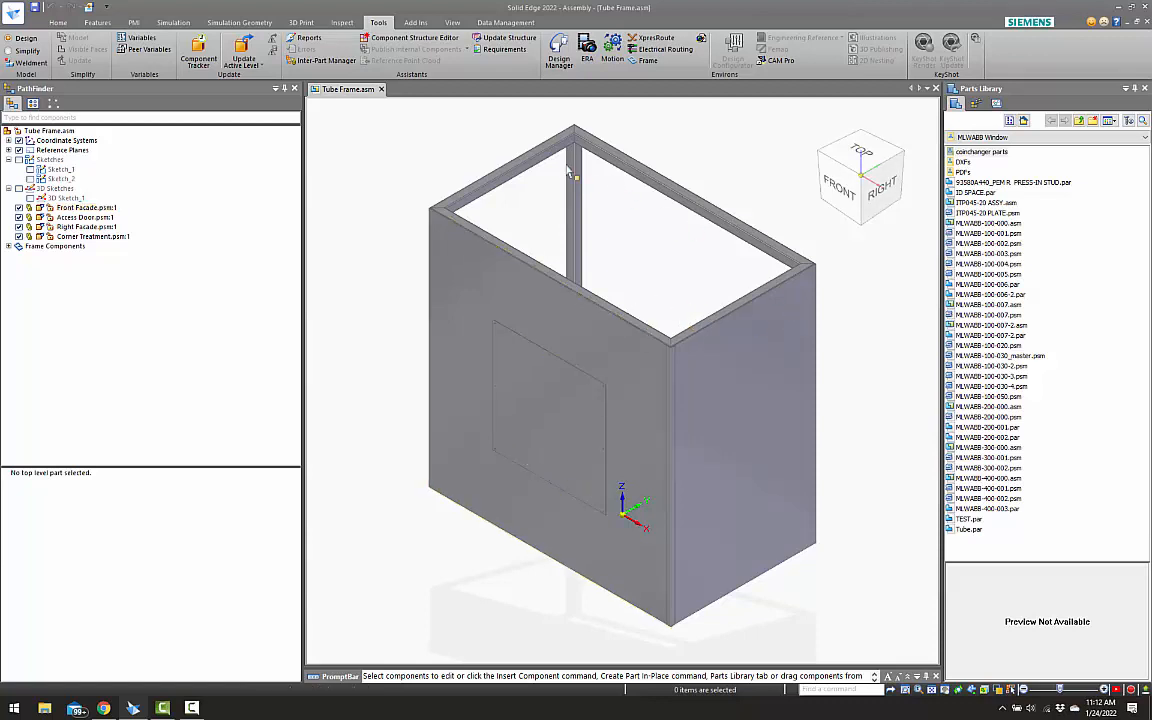
click(496, 281)
click(708, 362)
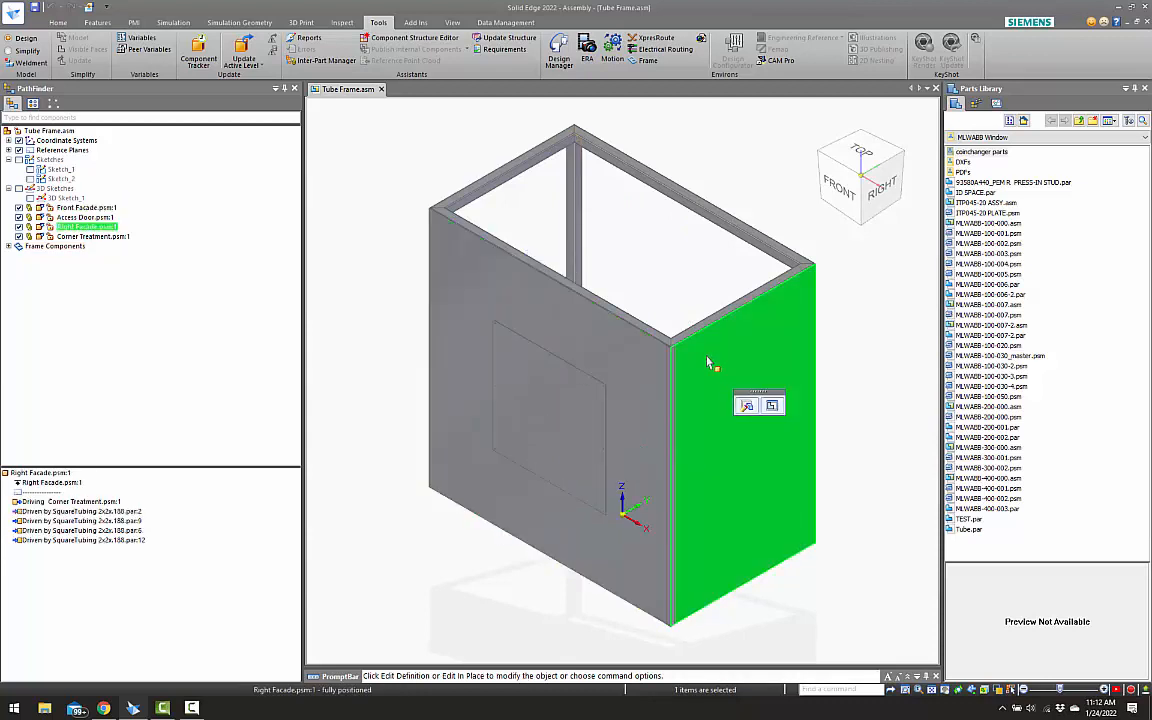
key(Escape)
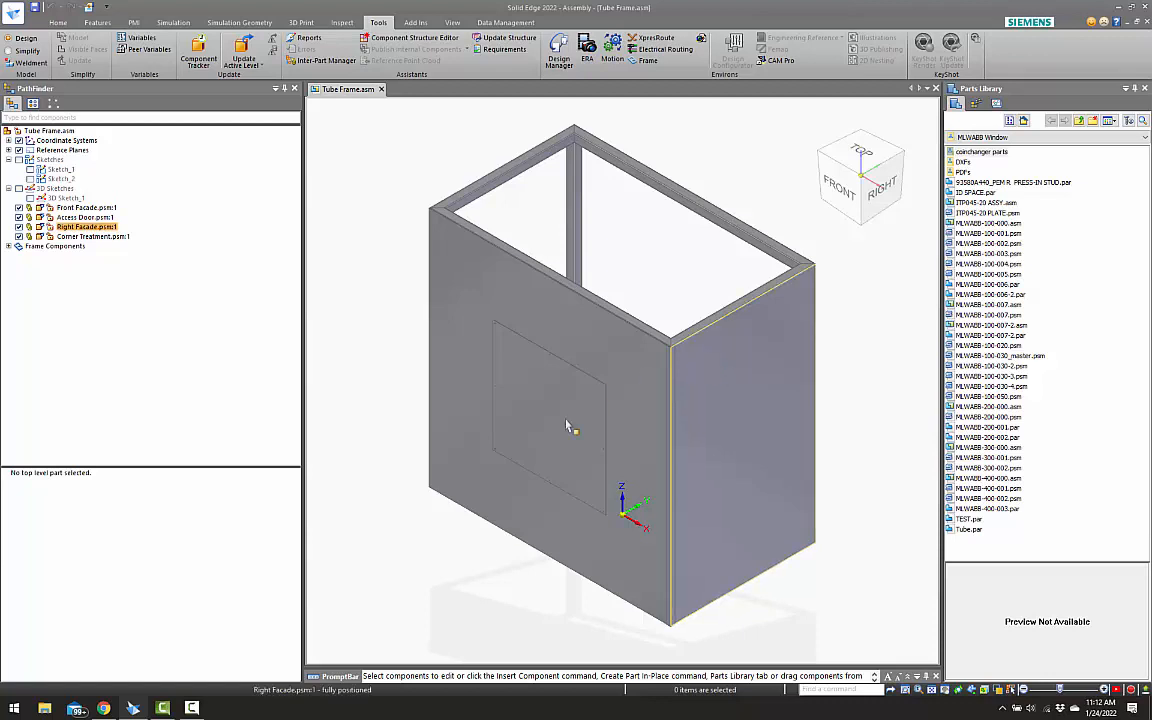
click(193, 708)
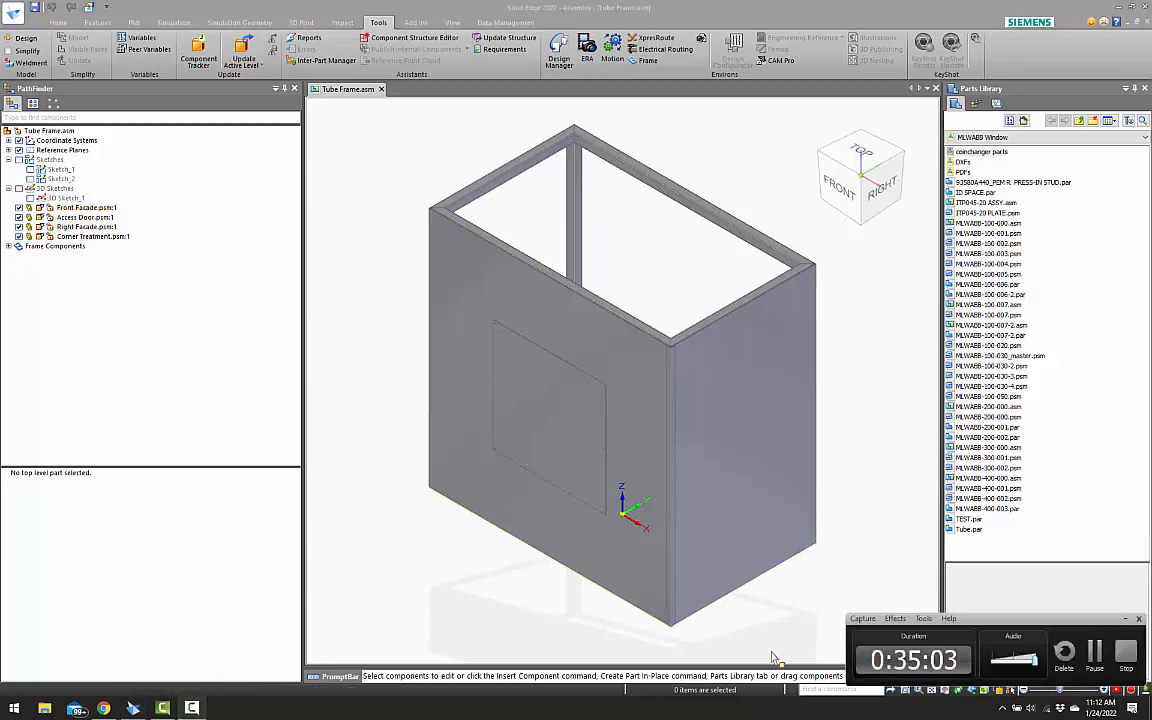
click(1124, 652)
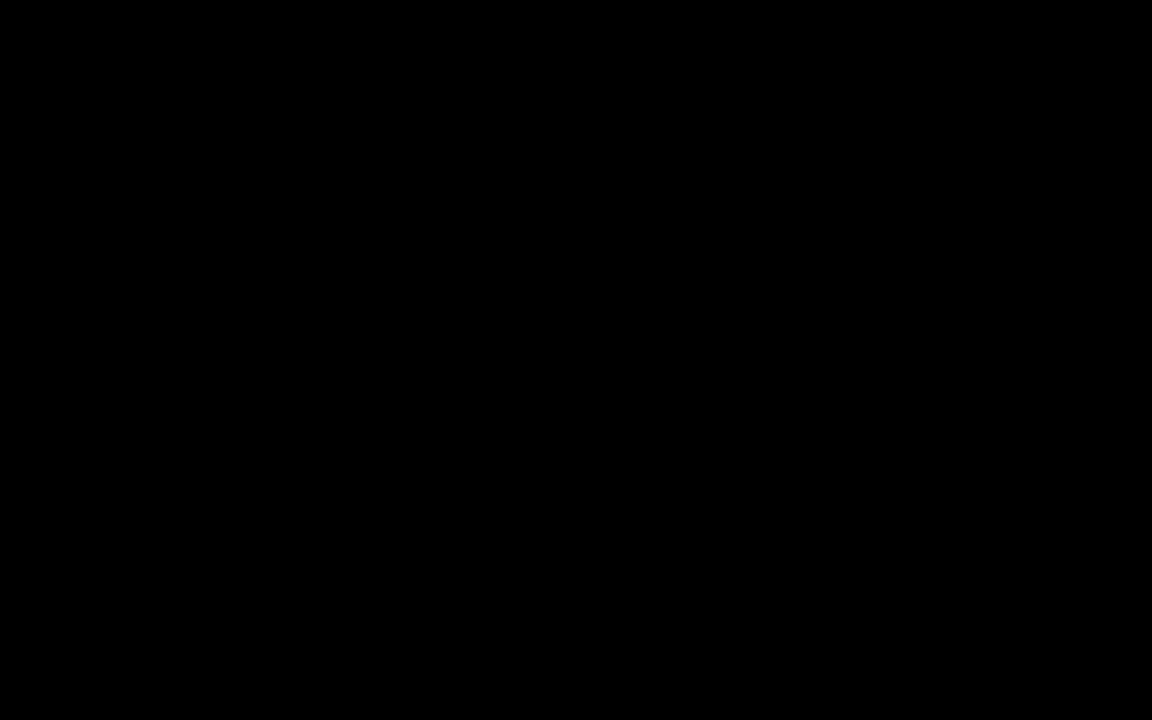